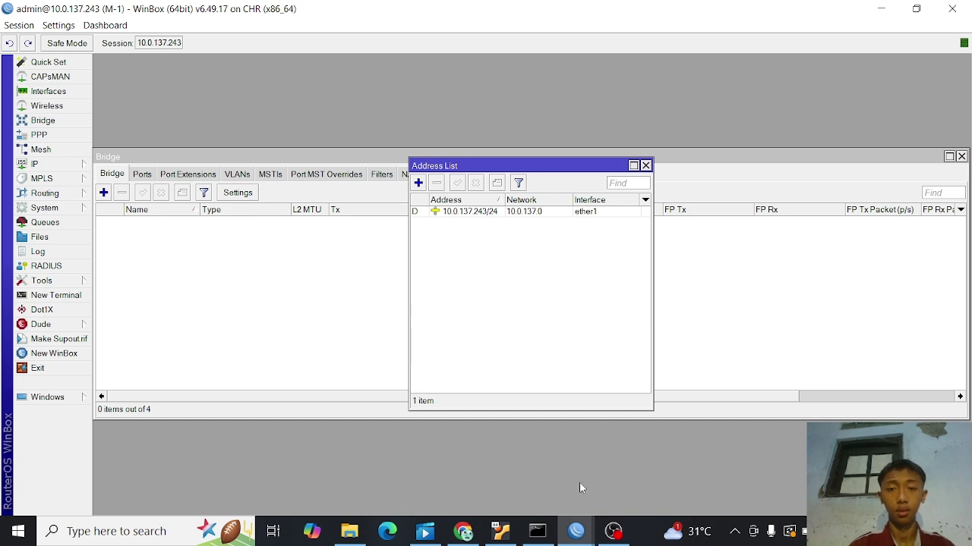
- On the M-2 router session, delete the jembatan2 bridge
{"action": "left_click", "coordinate": [576, 531]}
{"action": "left_click", "coordinate": [641, 485]}
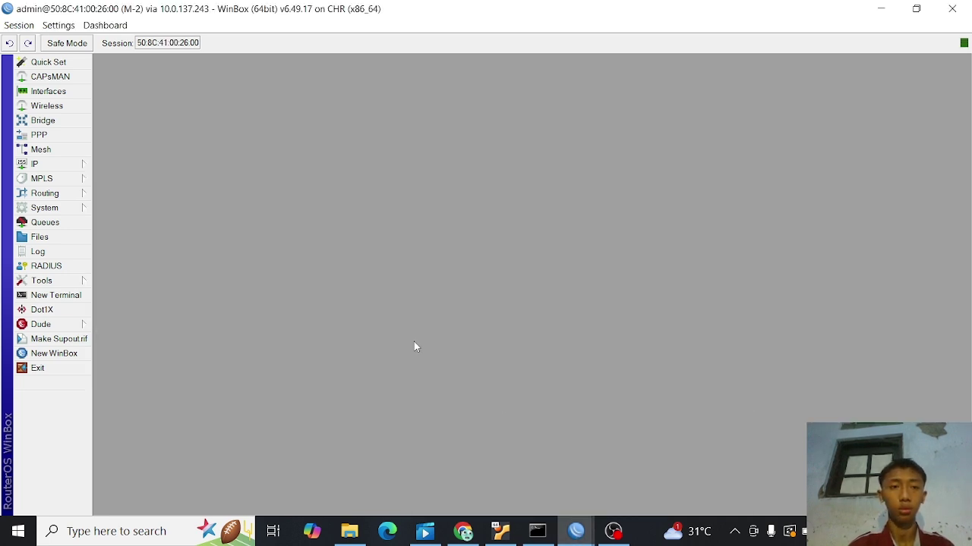
{"action": "left_click", "coordinate": [73, 123]}
{"action": "left_click", "coordinate": [194, 221]}
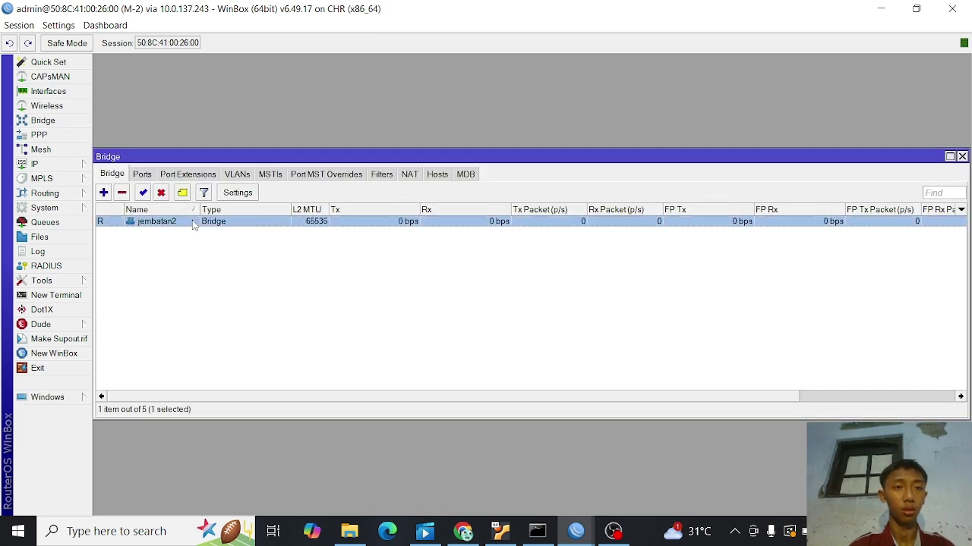
{"action": "left_click", "coordinate": [122, 193]}
- Remove the ether1 and ether2 entries from the bridge ports list
{"action": "left_click", "coordinate": [142, 175]}
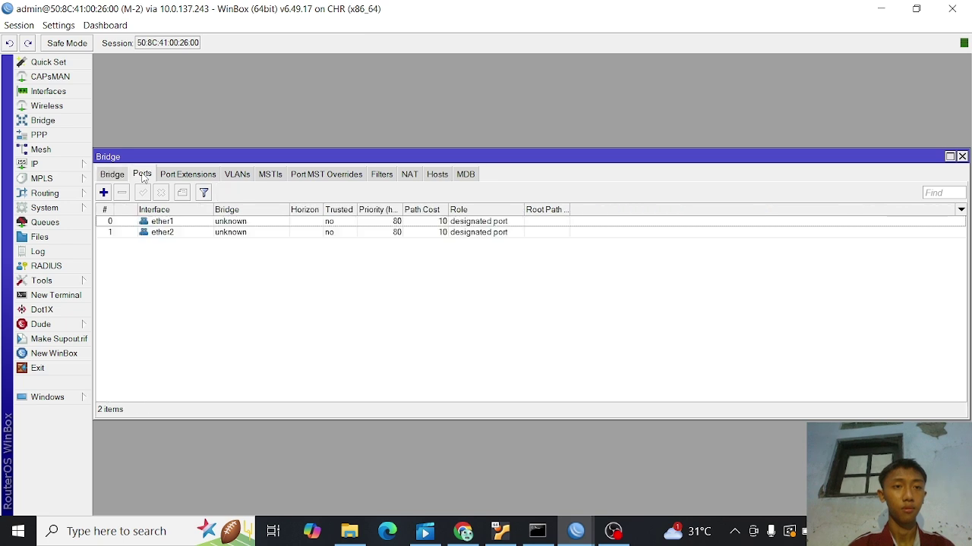
{"action": "left_click", "coordinate": [148, 222]}
{"action": "left_click", "coordinate": [123, 193]}
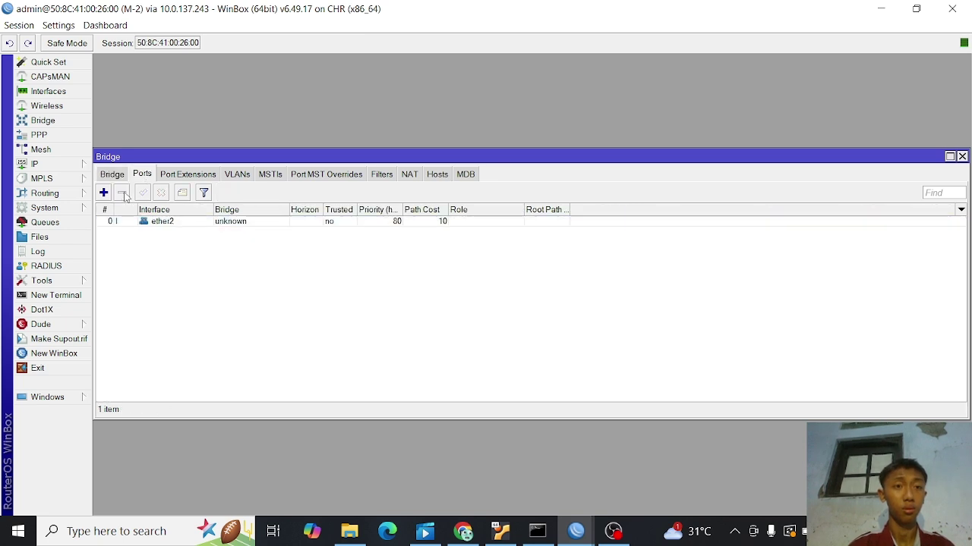
{"action": "left_click", "coordinate": [134, 221]}
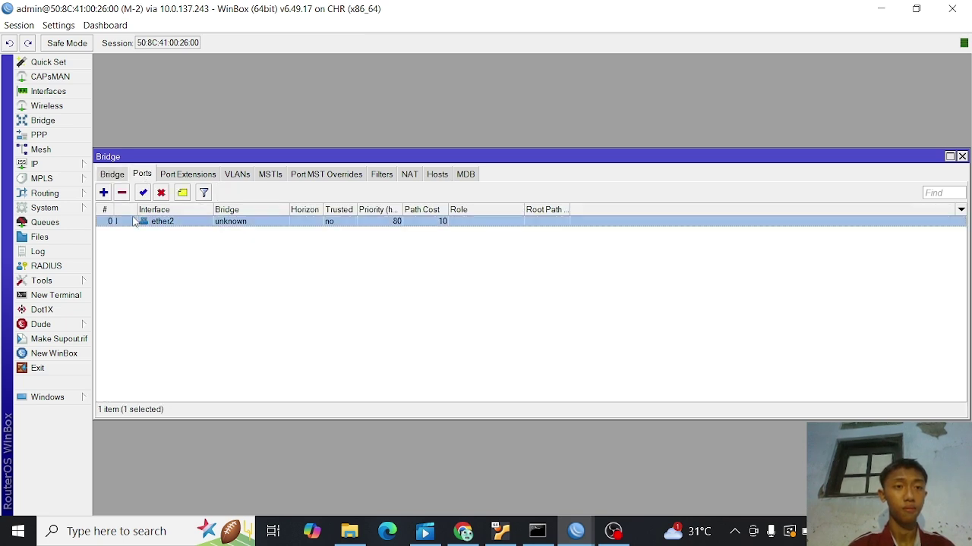
{"action": "left_click", "coordinate": [122, 194]}
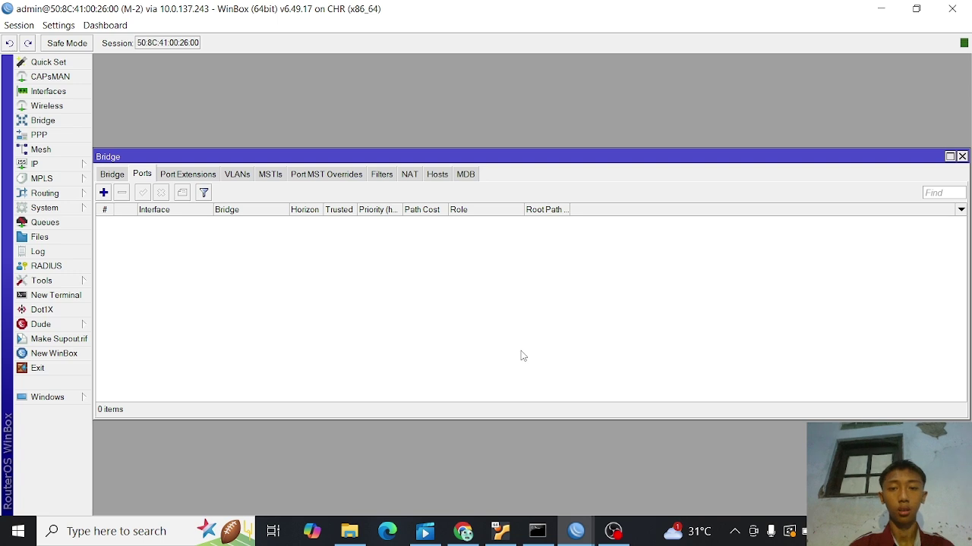
- Add a Virtual PC (VPCS) node, VPC 1, below Mikrotik 1
{"action": "left_click", "coordinate": [464, 532]}
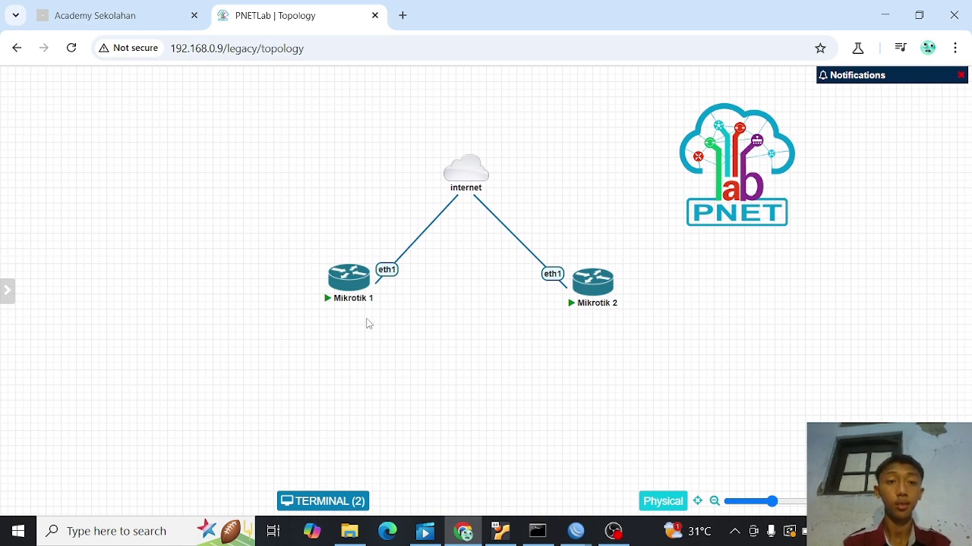
{"action": "right_click", "coordinate": [345, 365]}
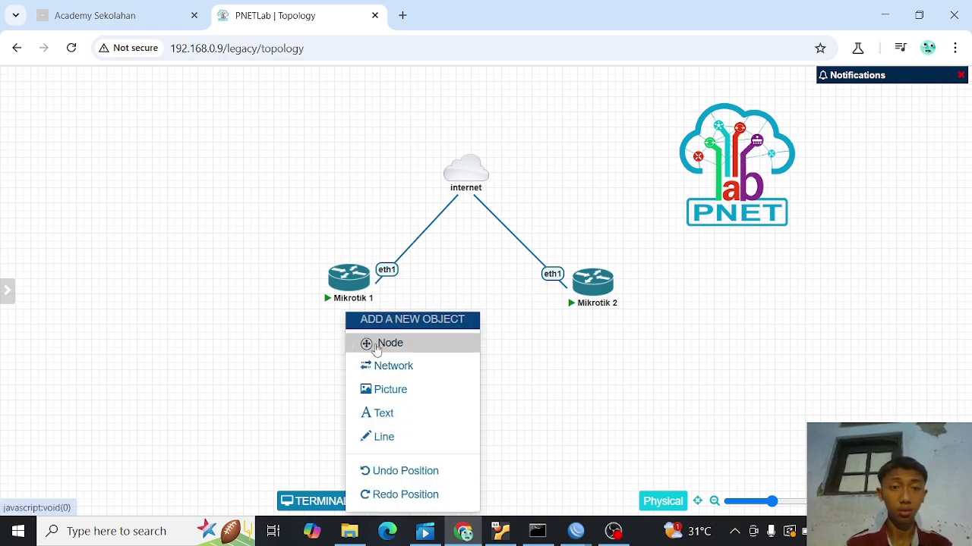
{"action": "left_click", "coordinate": [370, 343]}
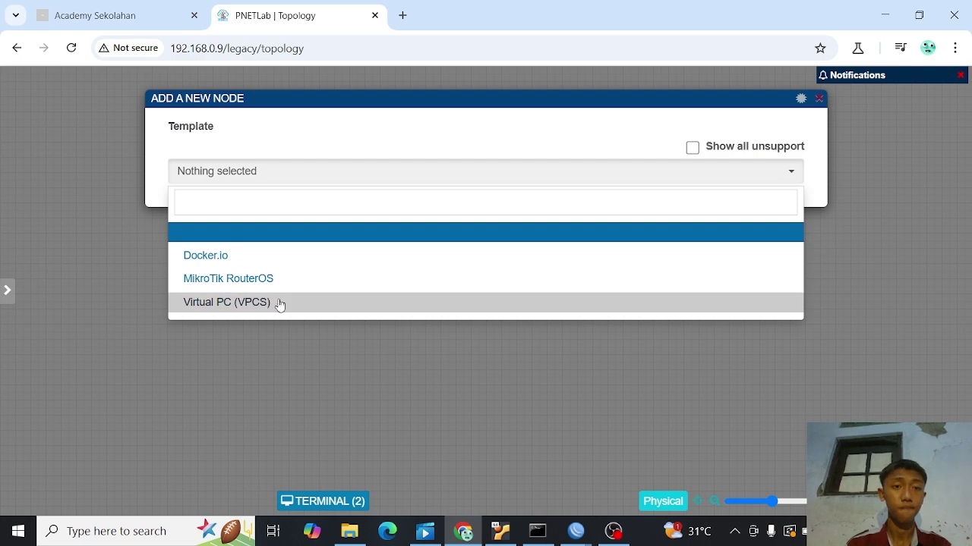
{"action": "left_click", "coordinate": [279, 302]}
{"action": "left_click", "coordinate": [252, 277]}
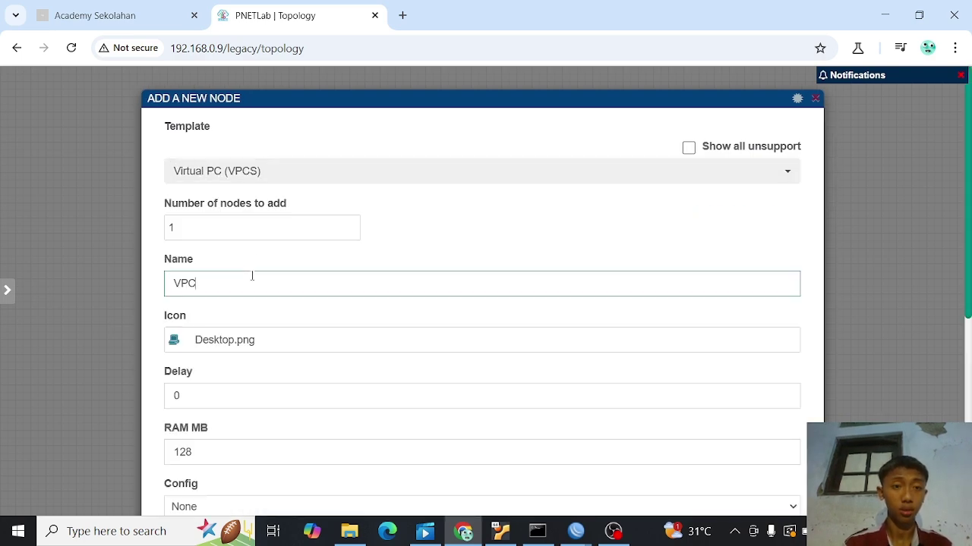
{"action": "scroll", "coordinate": [252, 277], "scroll_direction": "down", "scroll_amount": 5}
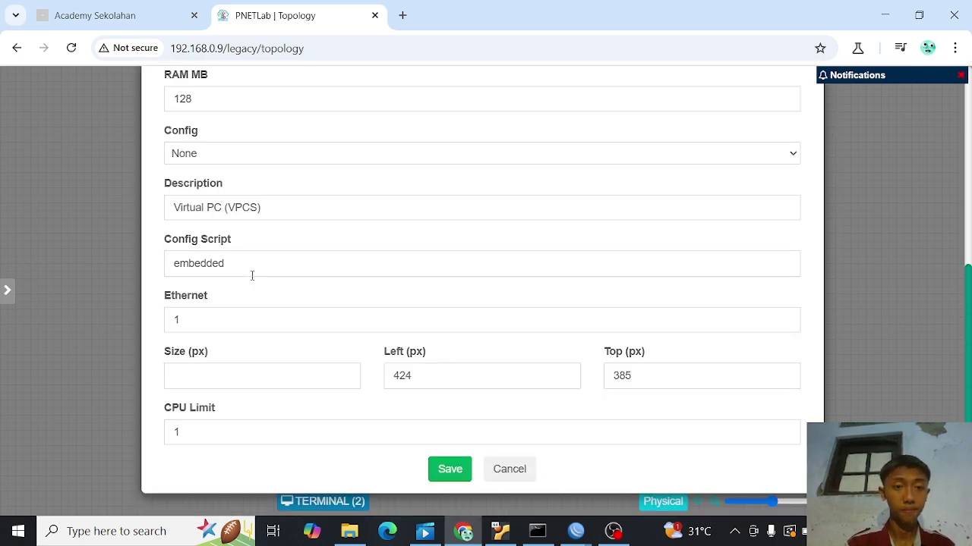
{"action": "left_click", "coordinate": [450, 469]}
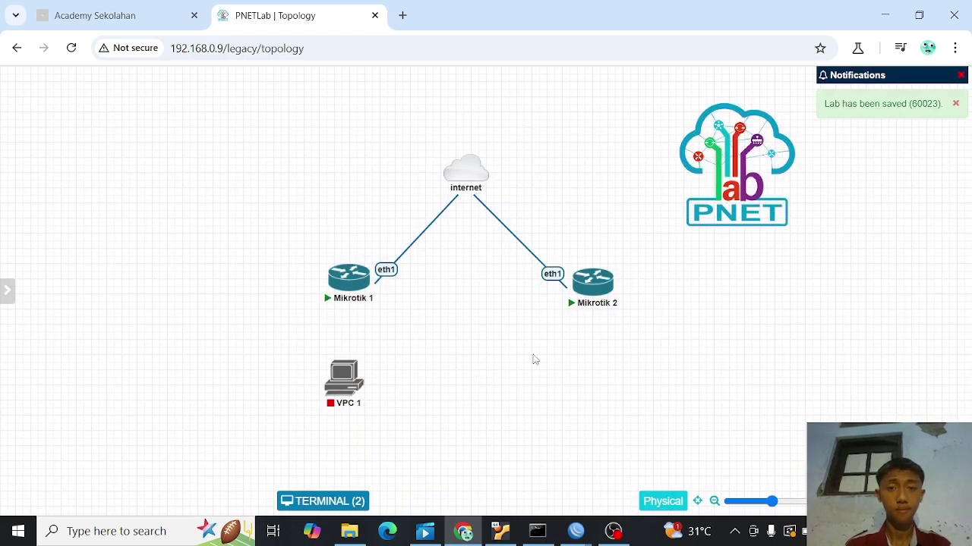
- Add a second Virtual PC (VPCS) node named VPC 2 below Mikrotik 2
{"action": "right_click", "coordinate": [589, 364]}
{"action": "left_click", "coordinate": [612, 350]}
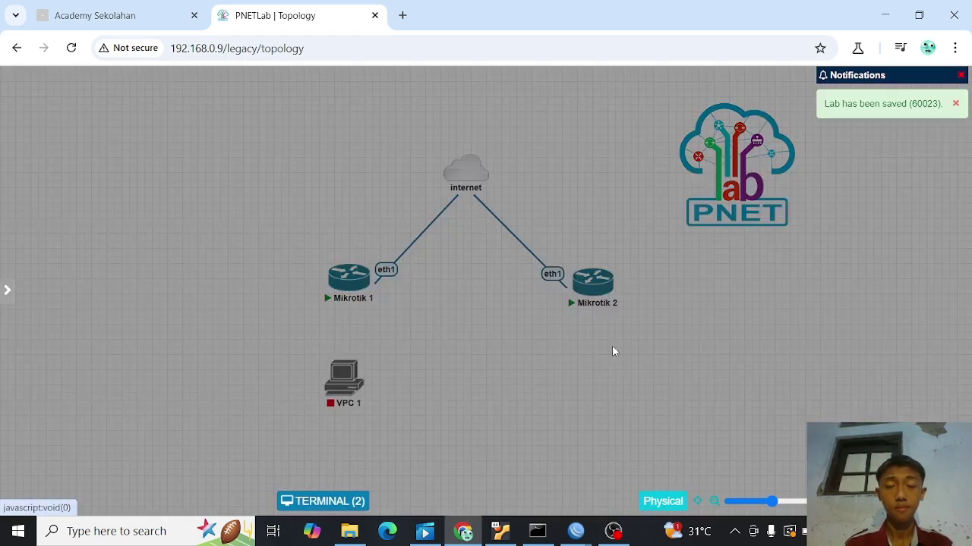
{"action": "left_click", "coordinate": [472, 310]}
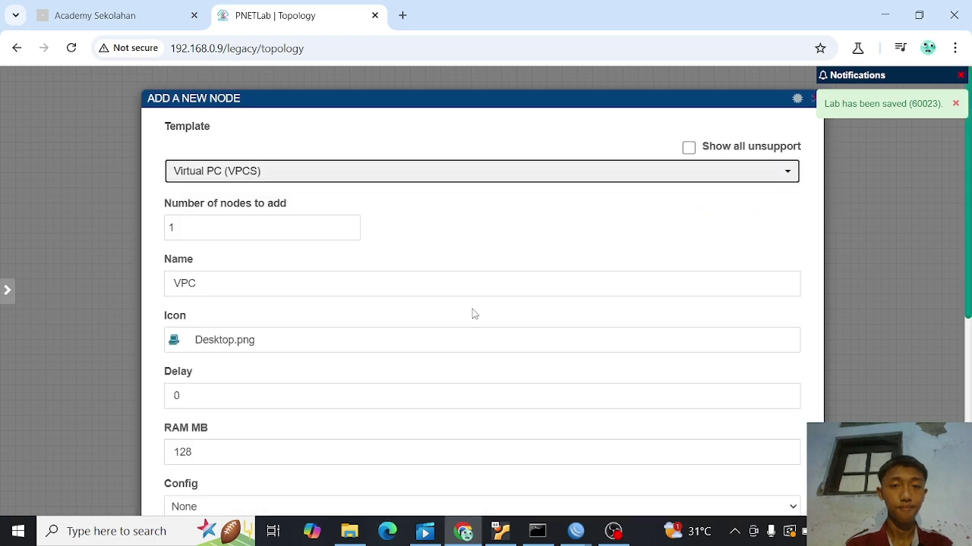
{"action": "left_click", "coordinate": [303, 281]}
{"action": "type", "text": "2"}
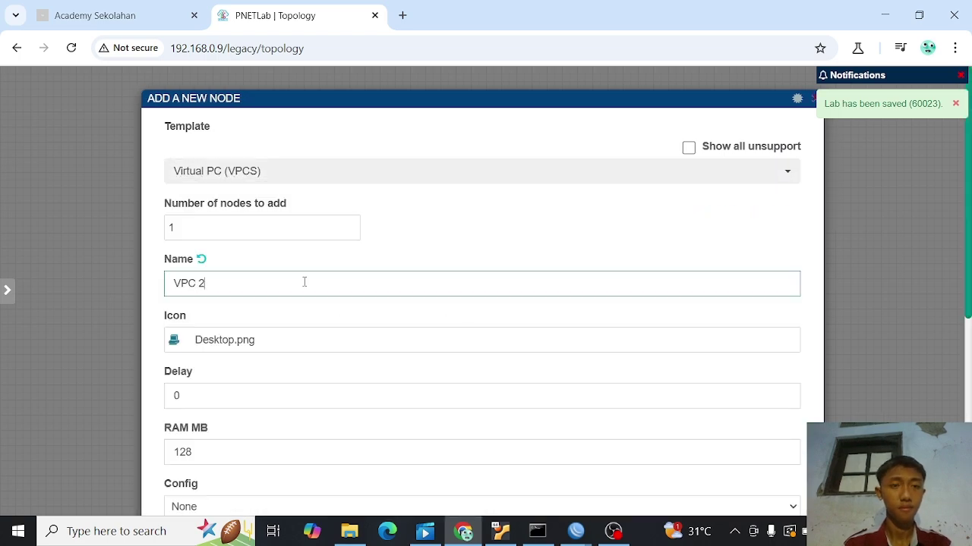
{"action": "scroll", "coordinate": [380, 325], "scroll_direction": "down", "scroll_amount": 5}
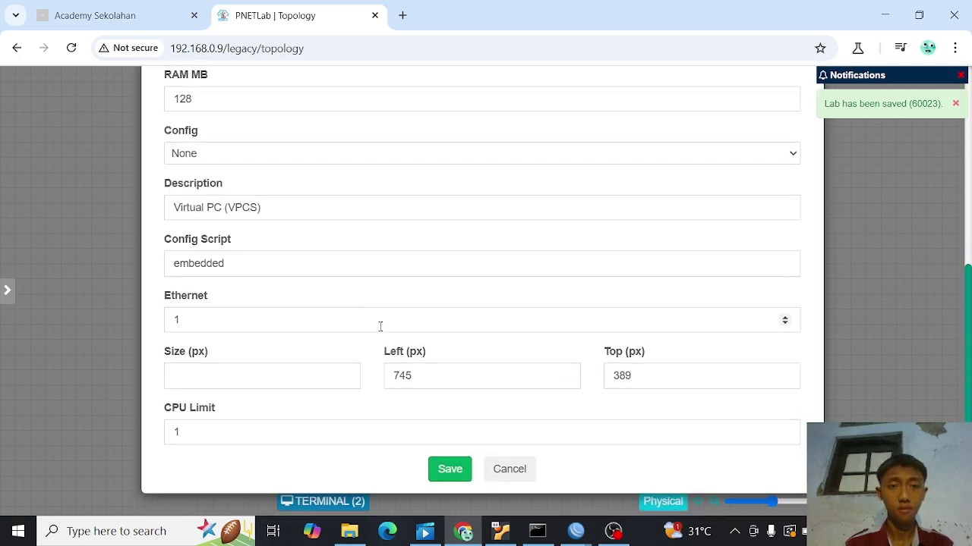
{"action": "left_click", "coordinate": [448, 473]}
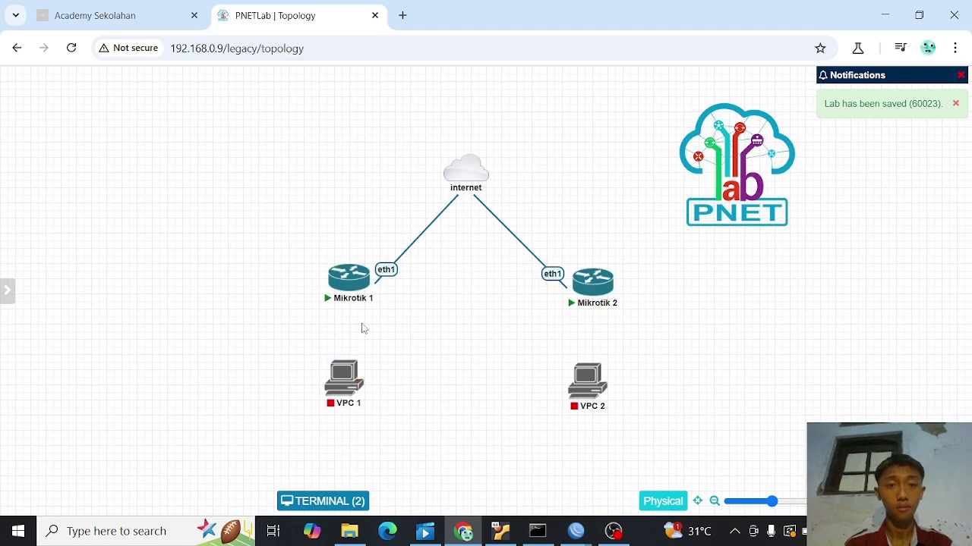
- Cable Mikrotik 1 eth2 to VPC 1 eth0 and Mikrotik 2 eth2 to VPC 2 eth0
{"action": "mouse_move", "coordinate": [365, 294]}
{"action": "left_click_drag", "start_coordinate": [369, 276], "coordinate": [345, 380]}
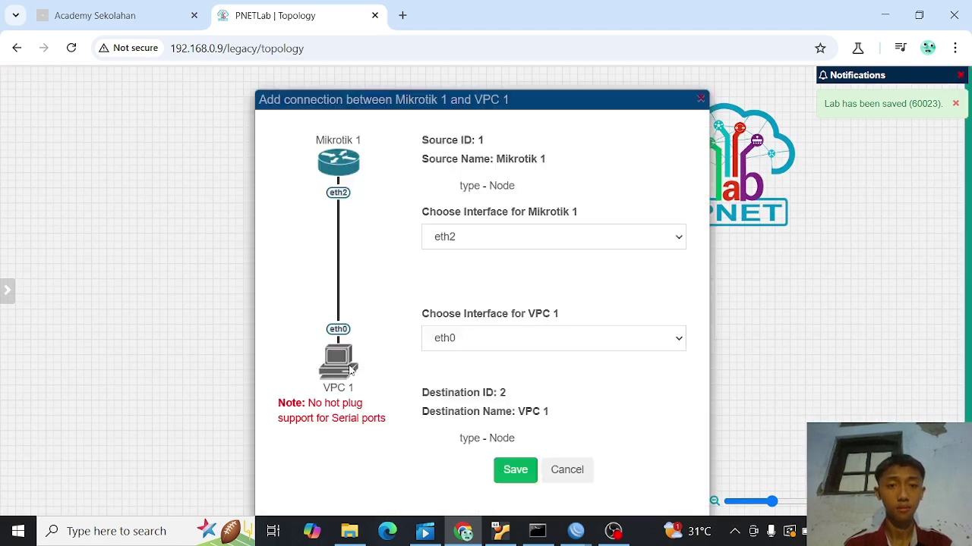
{"action": "left_click", "coordinate": [503, 475]}
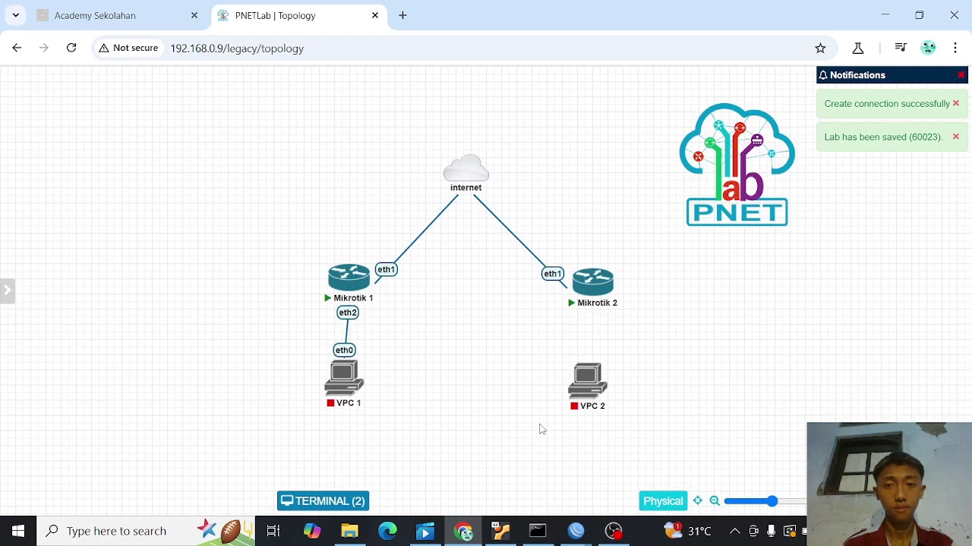
{"action": "mouse_move", "coordinate": [612, 283]}
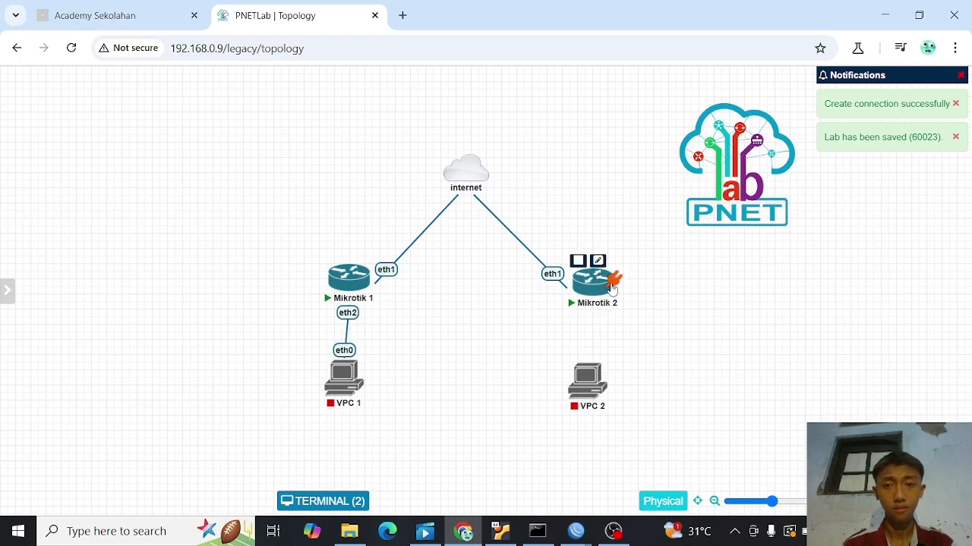
{"action": "left_click_drag", "start_coordinate": [611, 282], "coordinate": [586, 380]}
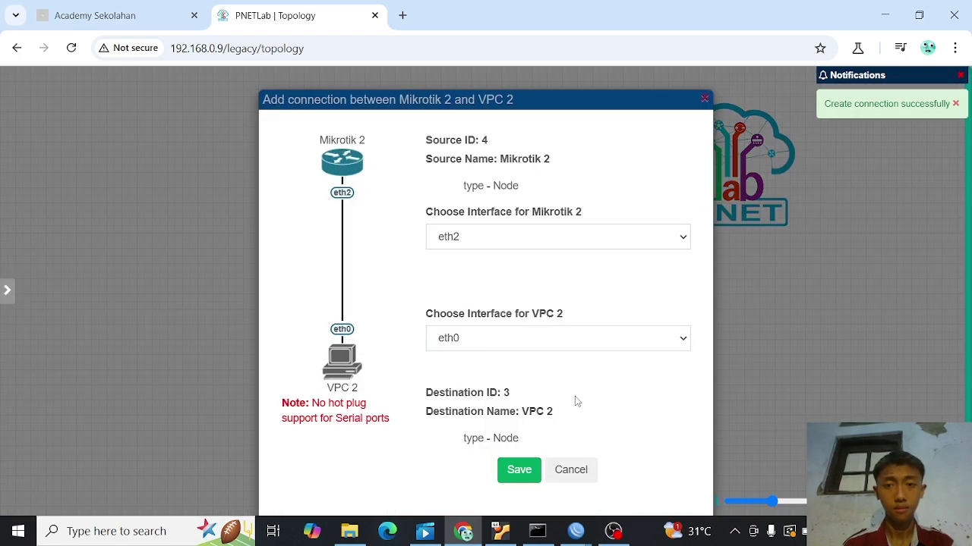
{"action": "left_click", "coordinate": [518, 470]}
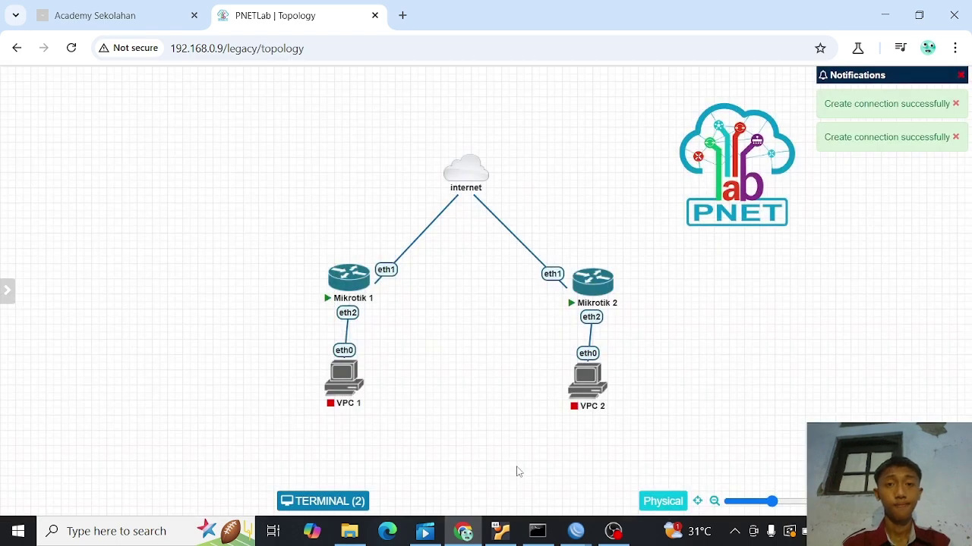
- Nudge VPC 1 and VPC 2 slightly lower on the canvas
{"action": "mouse_move", "coordinate": [340, 391]}
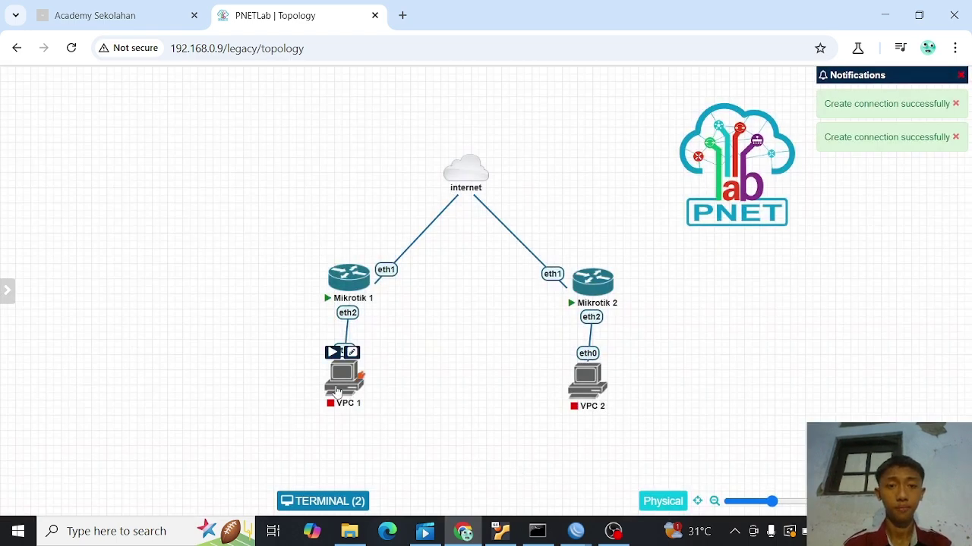
{"action": "left_click_drag", "start_coordinate": [339, 397], "coordinate": [340, 413]}
{"action": "mouse_move", "coordinate": [600, 383]}
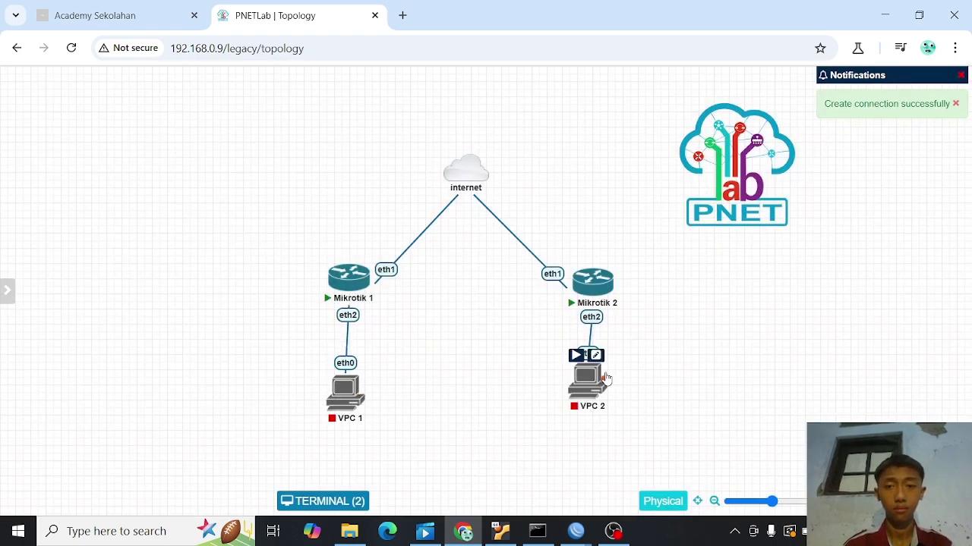
{"action": "left_click_drag", "start_coordinate": [596, 385], "coordinate": [604, 399]}
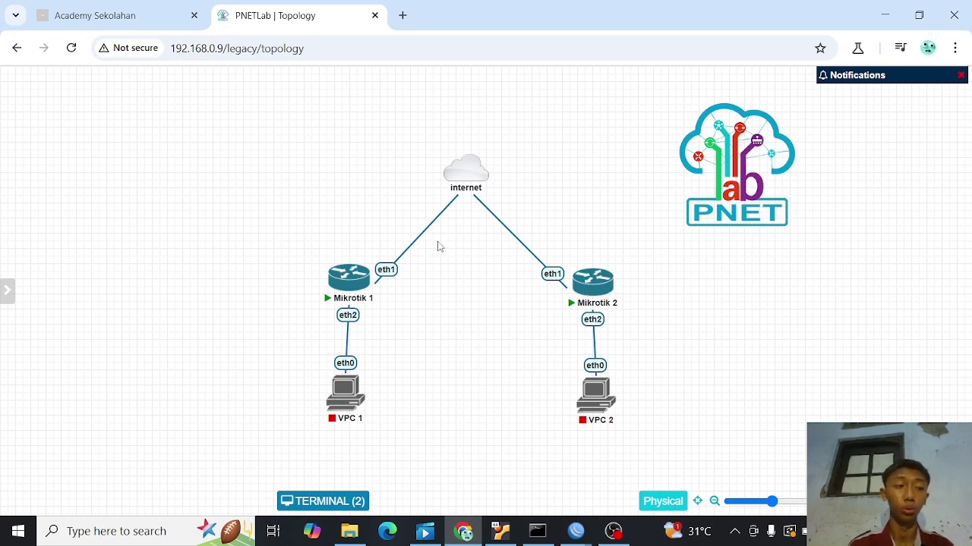
- Add a text label reading 'Cimahi' near Mikrotik 1
{"action": "right_click", "coordinate": [281, 208]}
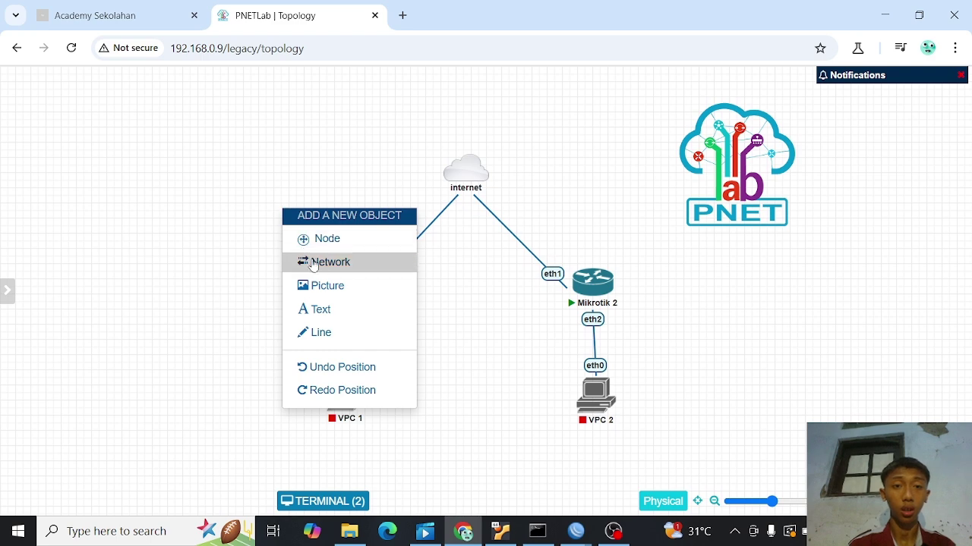
{"action": "left_click", "coordinate": [311, 309]}
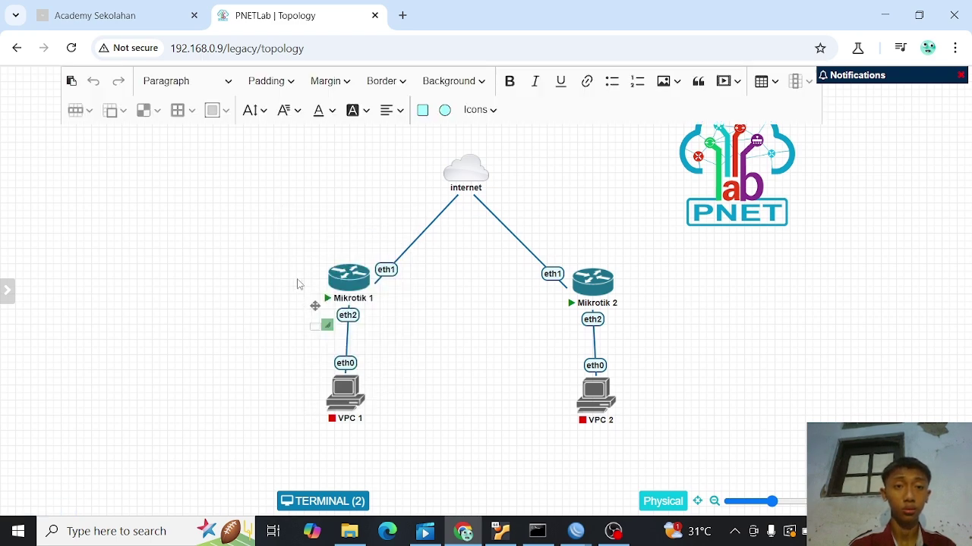
{"action": "left_click_drag", "start_coordinate": [315, 304], "coordinate": [348, 233]}
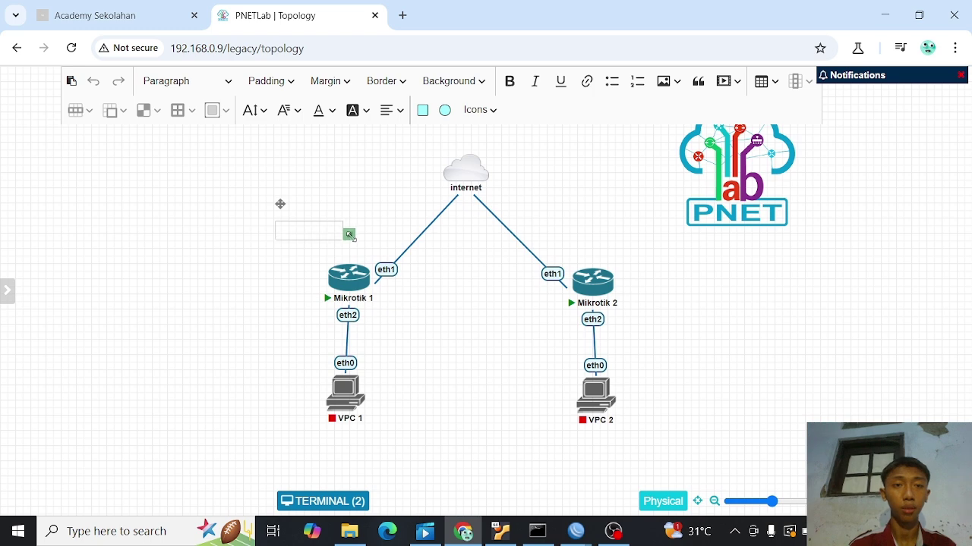
{"action": "left_click", "coordinate": [314, 227]}
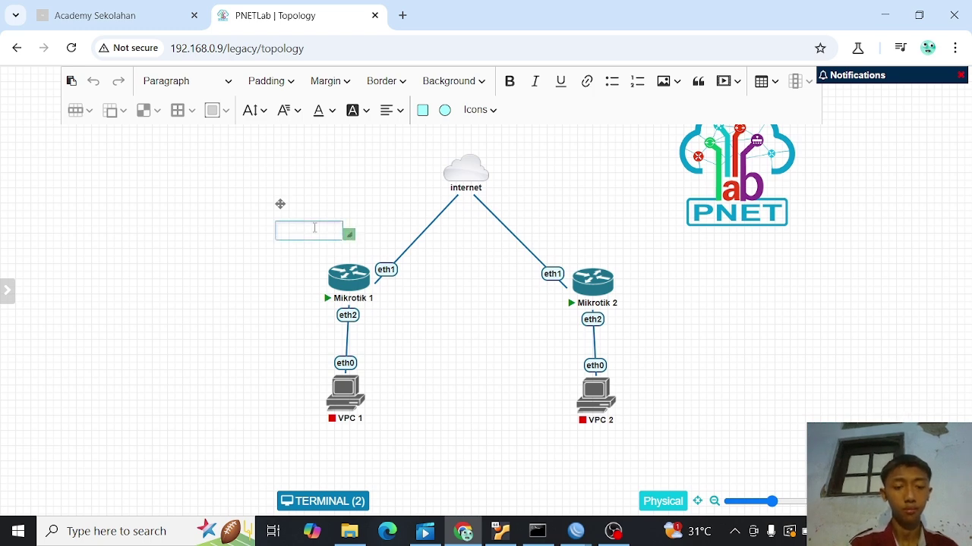
{"action": "type", "text": "Cimahi"}
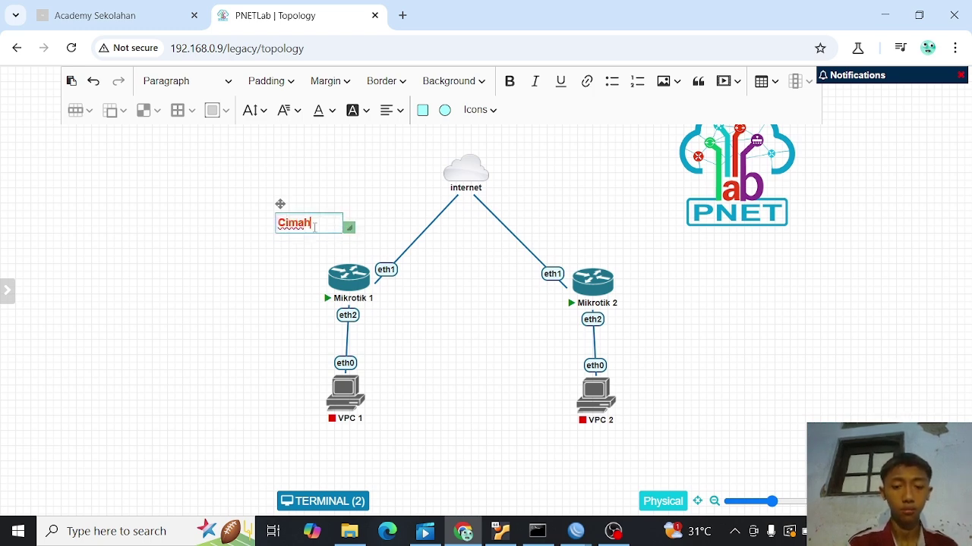
{"action": "left_click", "coordinate": [373, 202]}
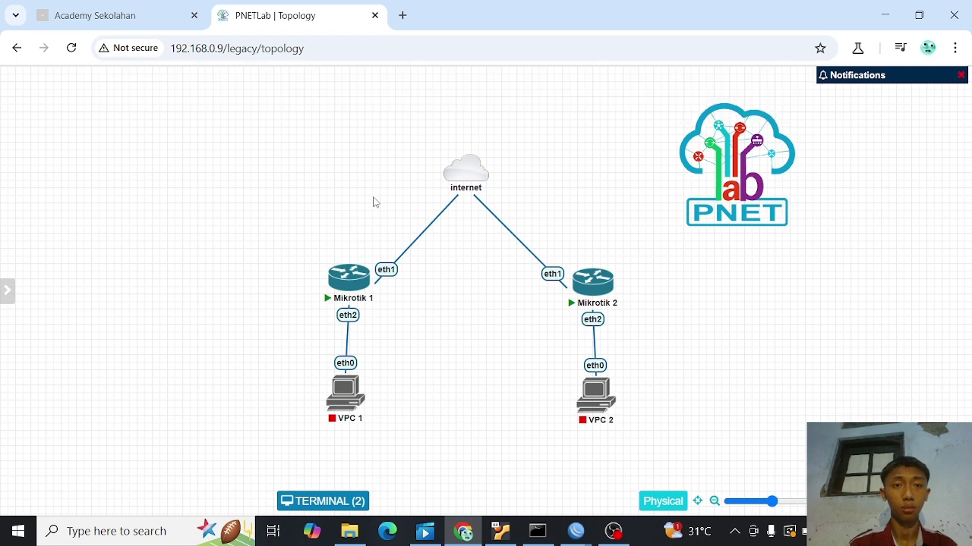
- Duplicate the Cimahi label, move the copy to Mikrotik 2 and retype it as 'Bandung'
{"action": "right_click", "coordinate": [295, 221]}
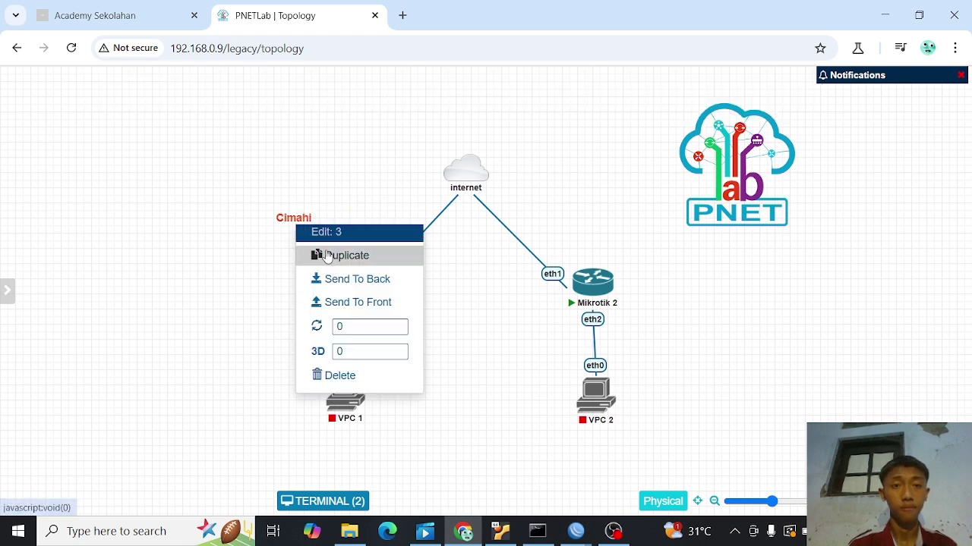
{"action": "left_click", "coordinate": [322, 255]}
{"action": "left_click_drag", "start_coordinate": [314, 253], "coordinate": [611, 238]}
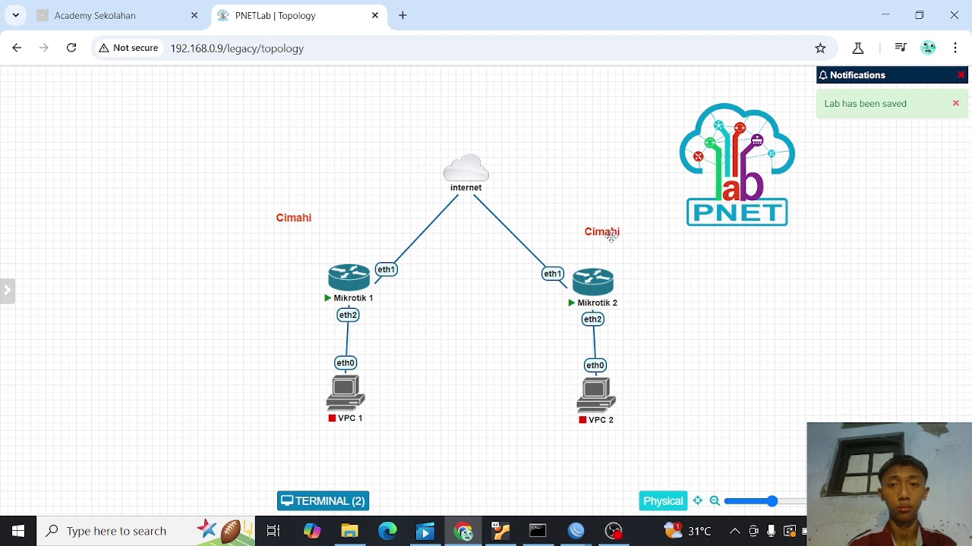
{"action": "double_click", "coordinate": [611, 237]}
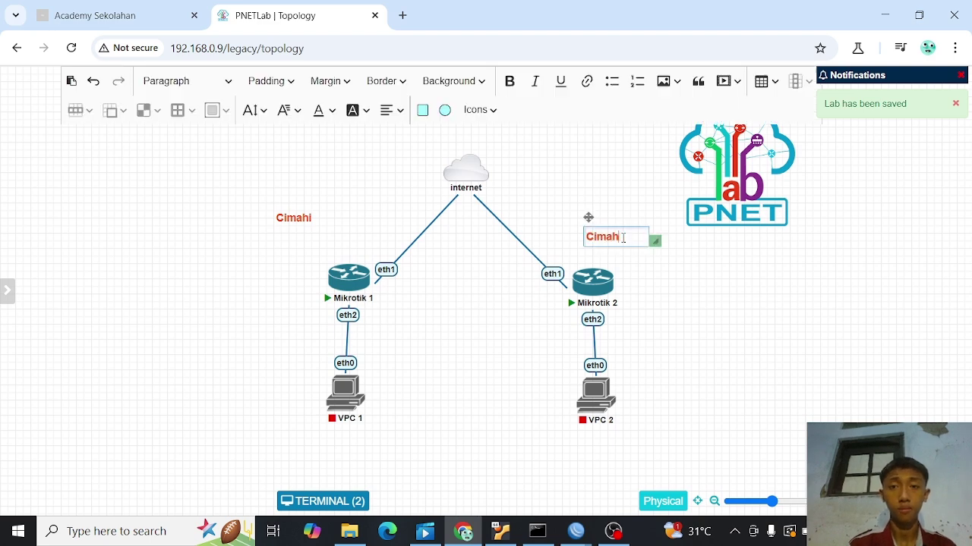
{"action": "key", "text": "BackSpace"}
{"action": "key", "text": "BackSpace"}
{"action": "key", "text": "BackSpace"}
{"action": "key", "text": "BackSpace"}
{"action": "key", "text": "BackSpace"}
{"action": "key", "text": "BackSpace"}
{"action": "type", "text": "Bandung"}
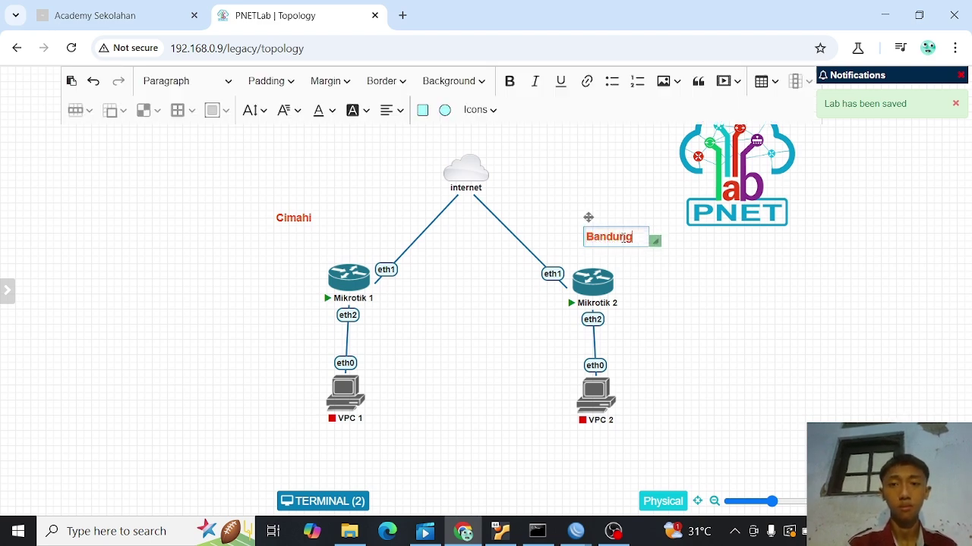
{"action": "left_click", "coordinate": [693, 297]}
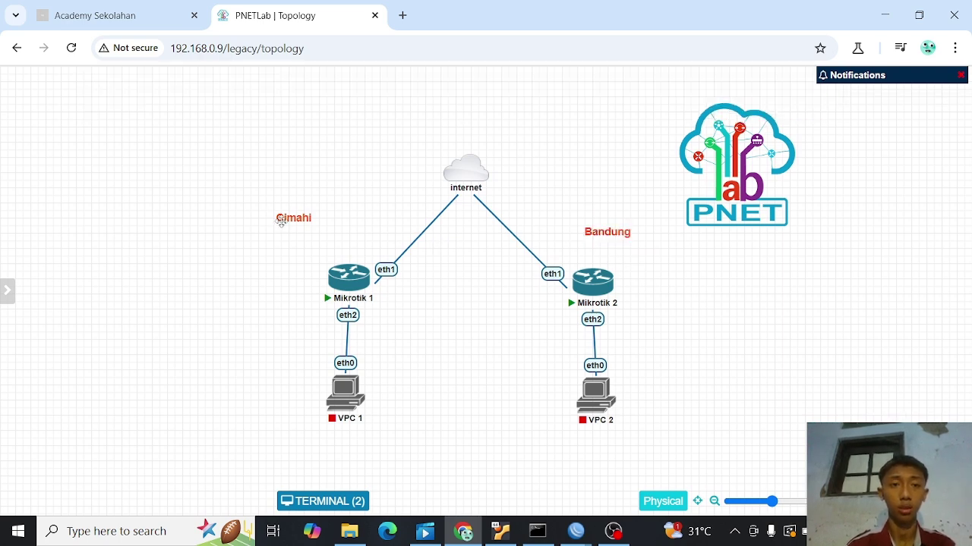
- Position the Cimahi and Bandung labels directly above their routers
{"action": "left_click_drag", "start_coordinate": [285, 220], "coordinate": [340, 244]}
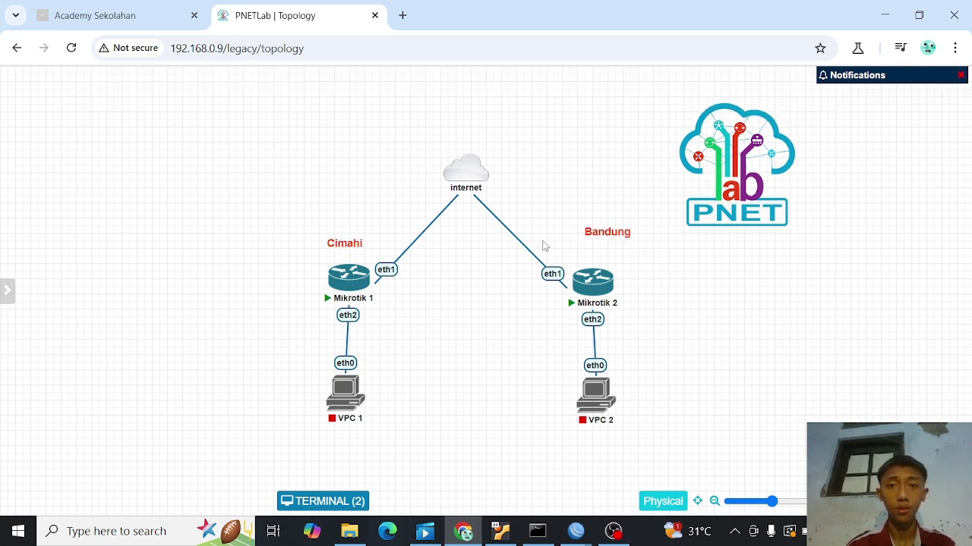
{"action": "left_click_drag", "start_coordinate": [599, 233], "coordinate": [595, 245]}
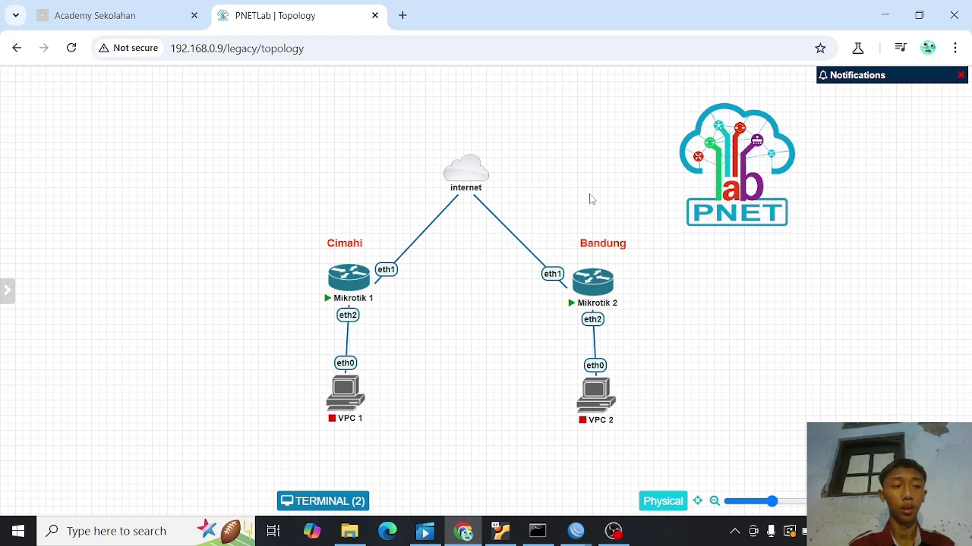
{"action": "left_click_drag", "start_coordinate": [302, 357], "coordinate": [568, 420]}
{"action": "left_click", "coordinate": [473, 367]}
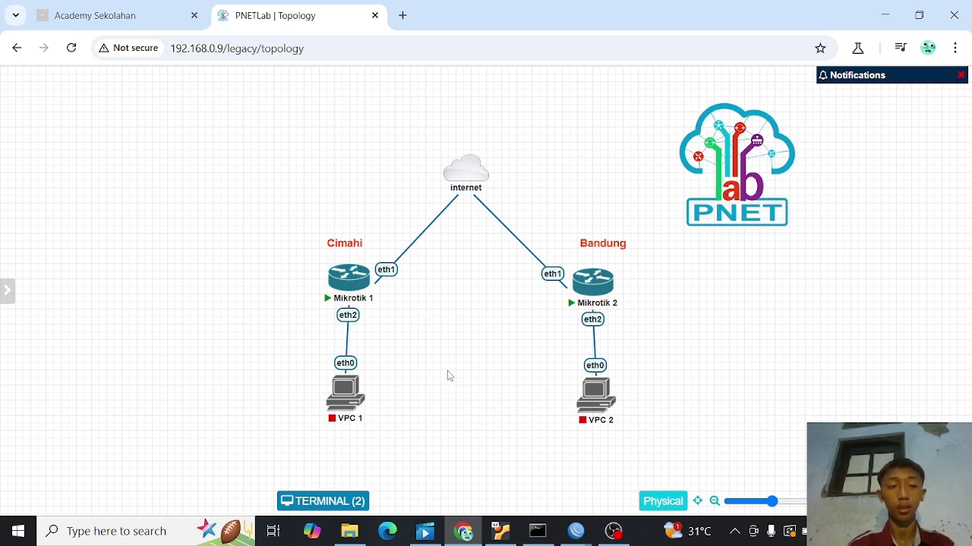
{"action": "right_click", "coordinate": [442, 332]}
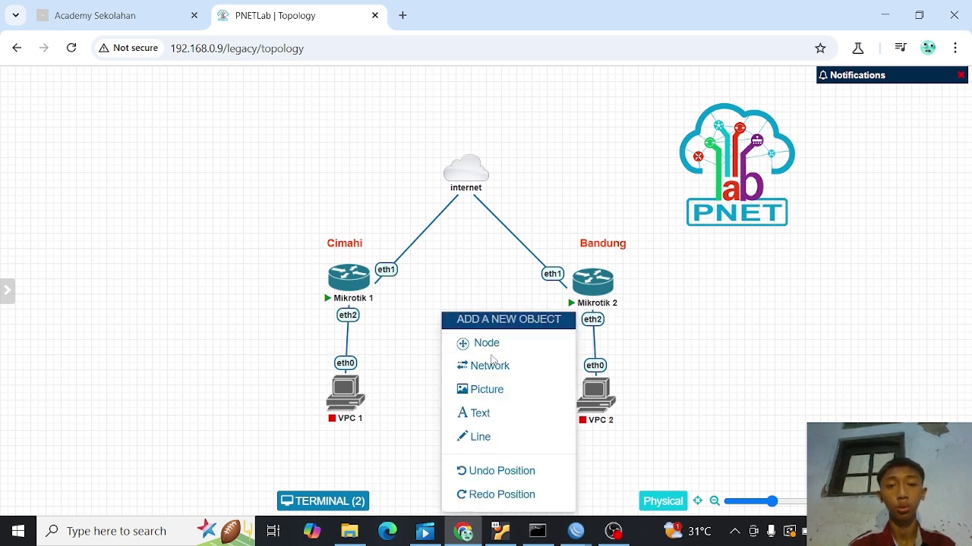
{"action": "left_click", "coordinate": [416, 317]}
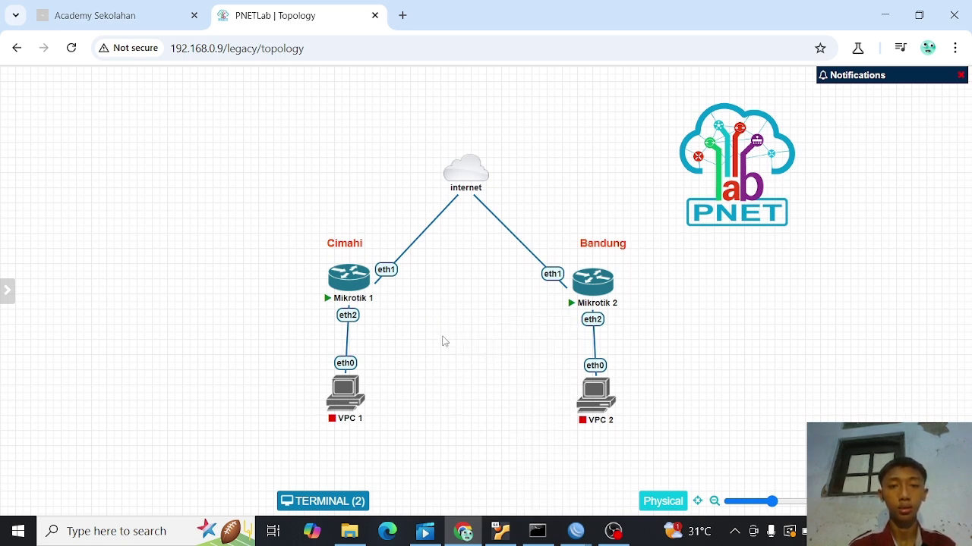
{"action": "left_click_drag", "start_coordinate": [307, 363], "coordinate": [638, 409]}
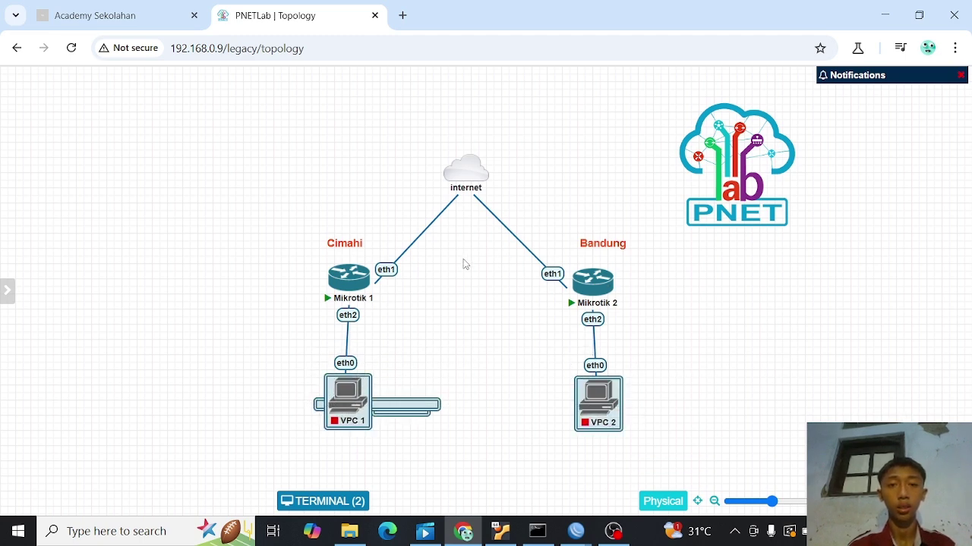
{"action": "left_click", "coordinate": [722, 286]}
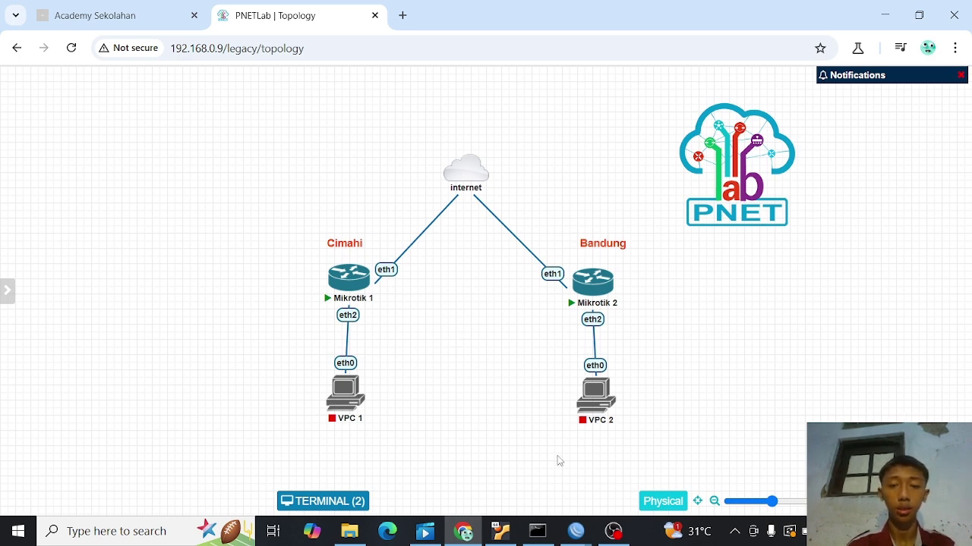
{"action": "mouse_move", "coordinate": [578, 531]}
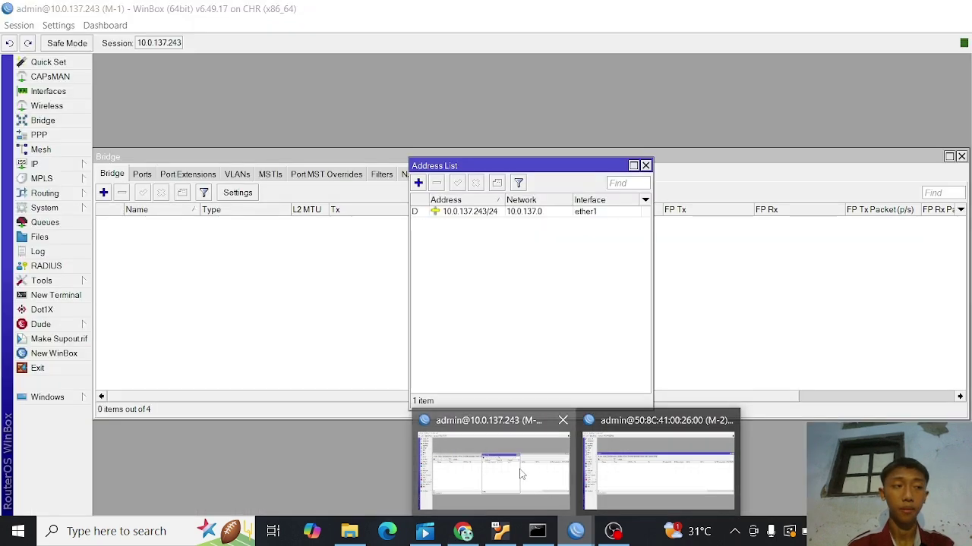
- On M-1, close Address List and Bridge, then show Interfaces' add-type dropdown
{"action": "left_click", "coordinate": [521, 475]}
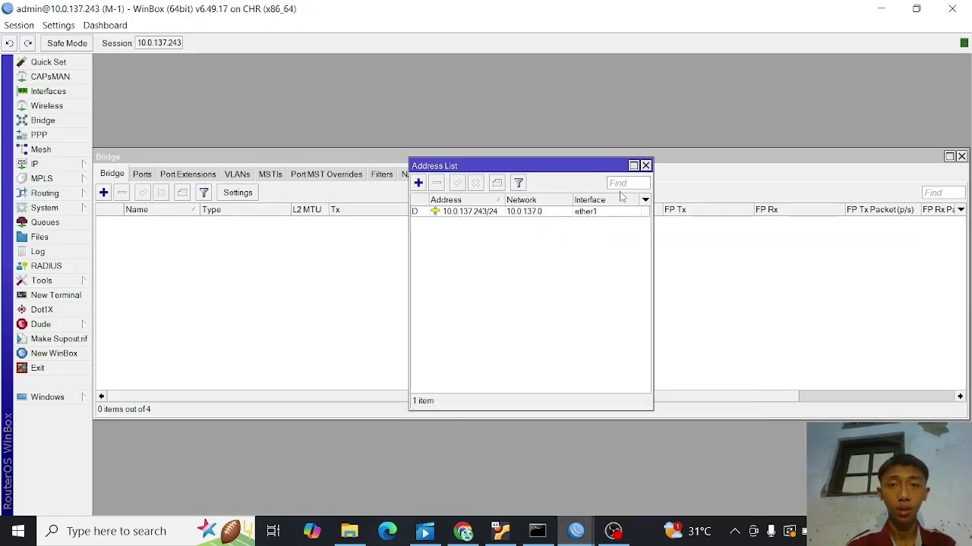
{"action": "left_click", "coordinate": [645, 165]}
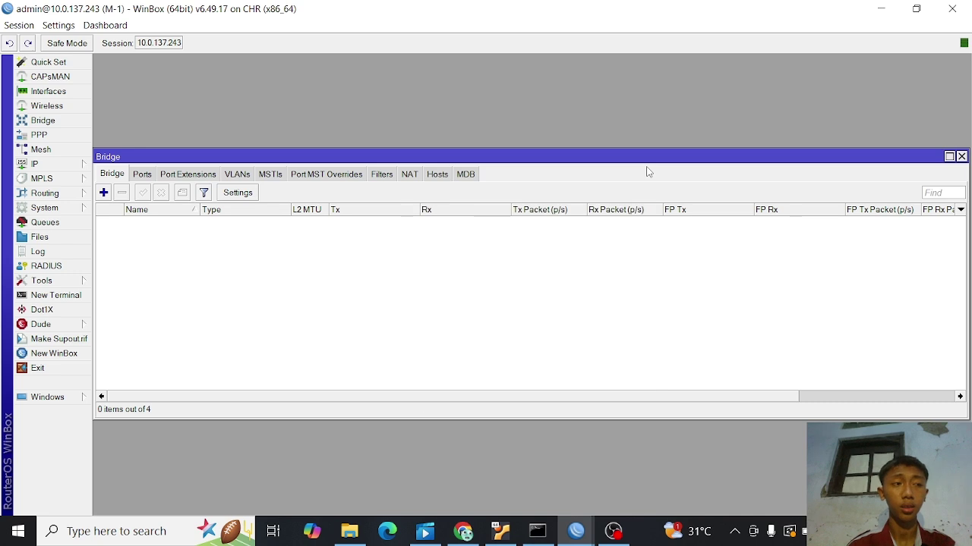
{"action": "left_click", "coordinate": [961, 157]}
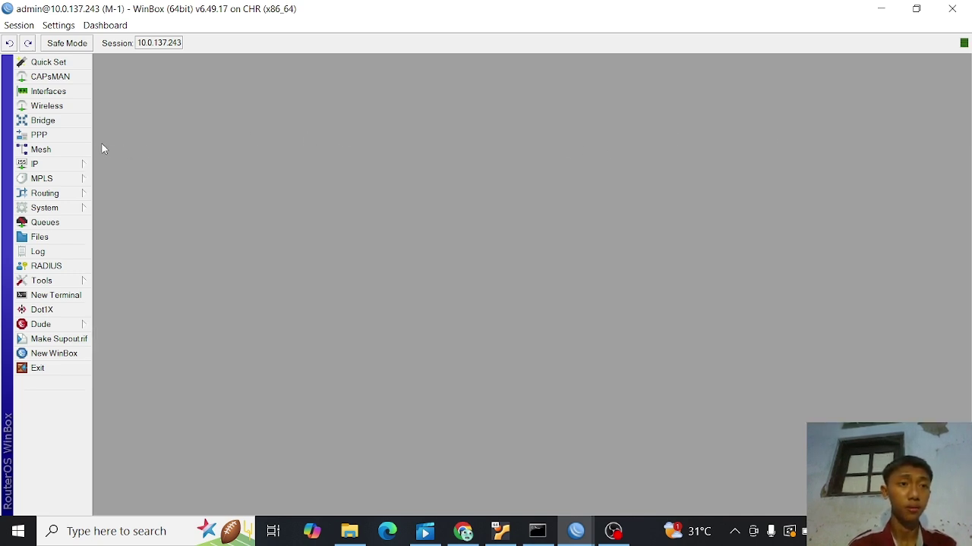
{"action": "left_click", "coordinate": [64, 94]}
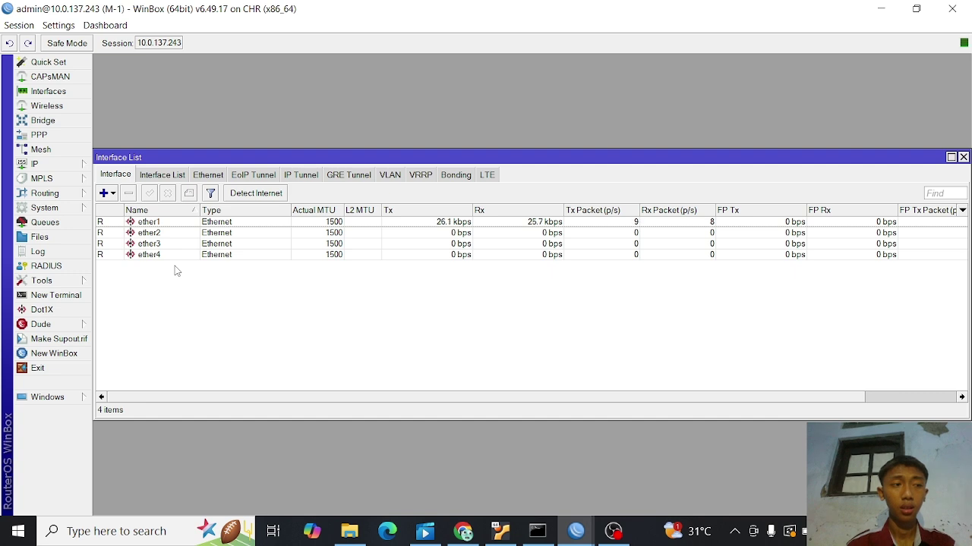
{"action": "left_click", "coordinate": [104, 194]}
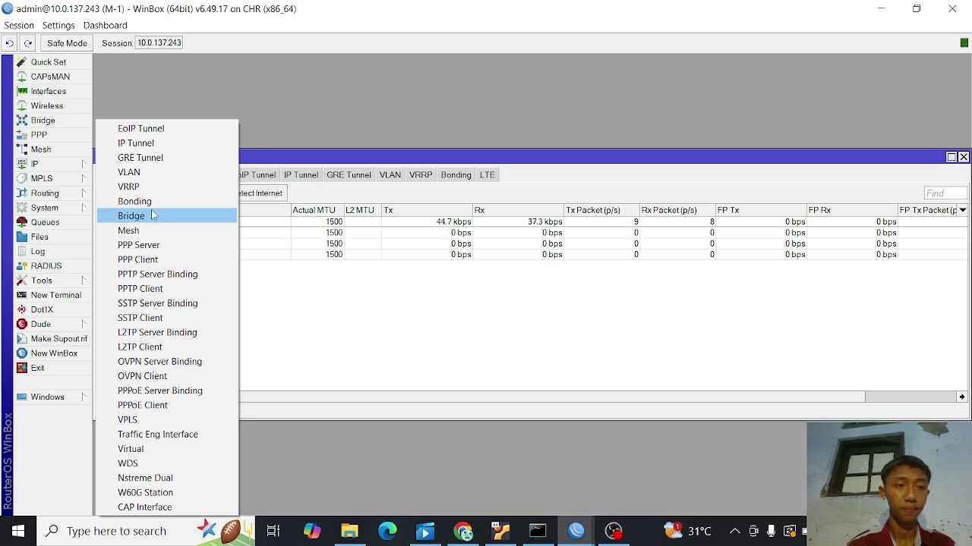
- Create a new EoIP Tunnel interface and rename it eoip-tunnel-to-bandung
{"action": "left_click", "coordinate": [157, 130]}
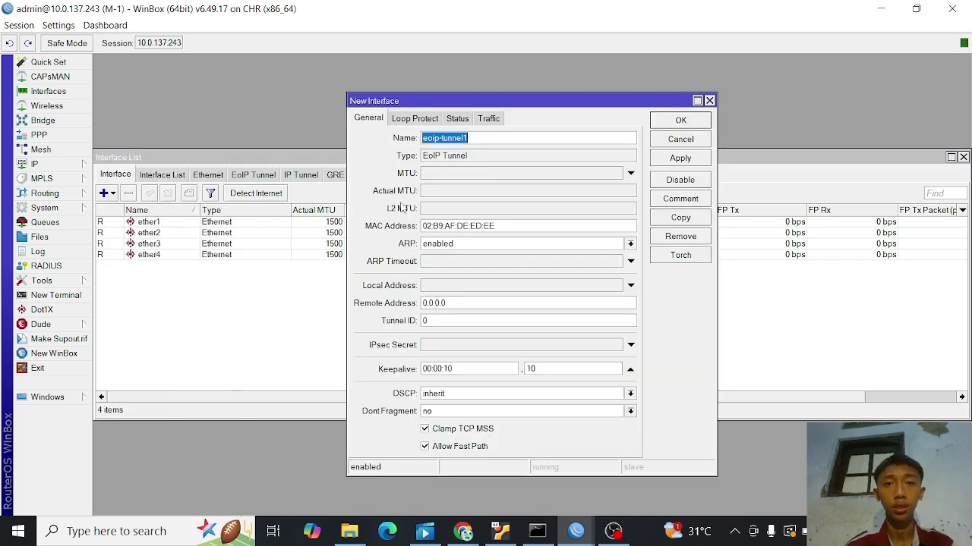
{"action": "left_click", "coordinate": [491, 139]}
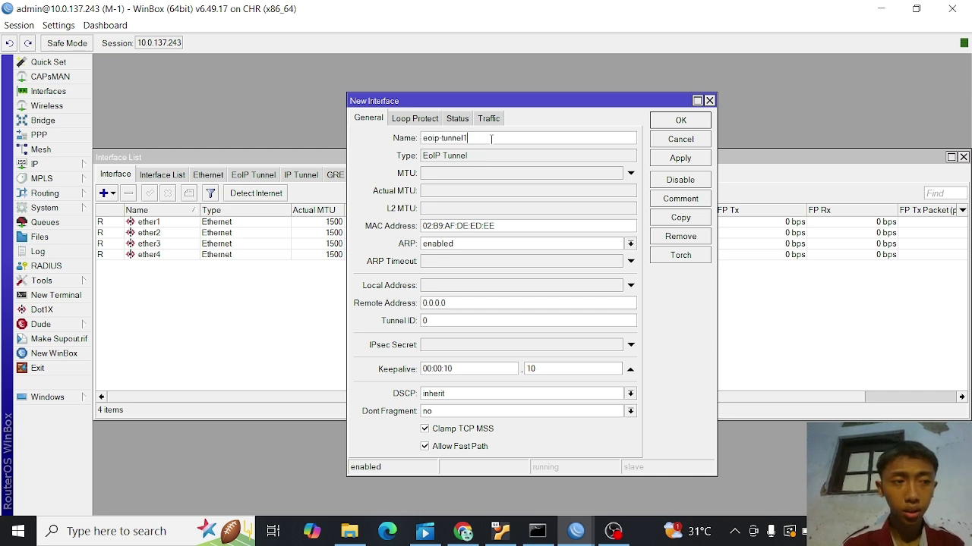
{"action": "key", "text": "BackSpace"}
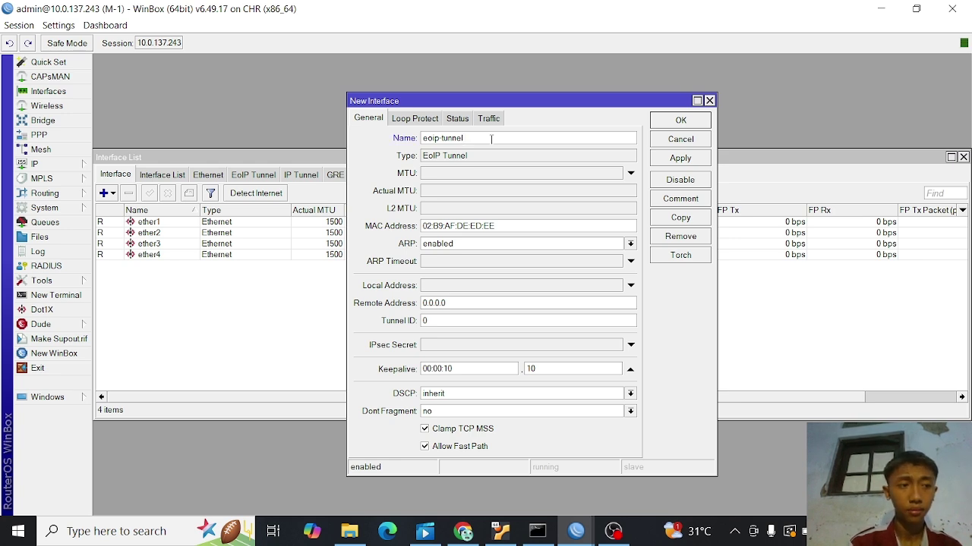
{"action": "type", "text": "-to"}
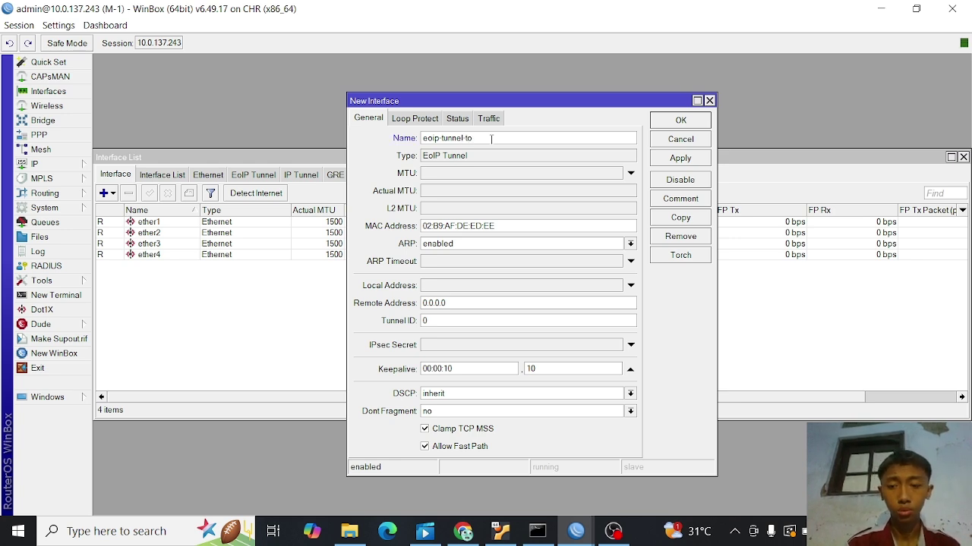
{"action": "type", "text": "-"}
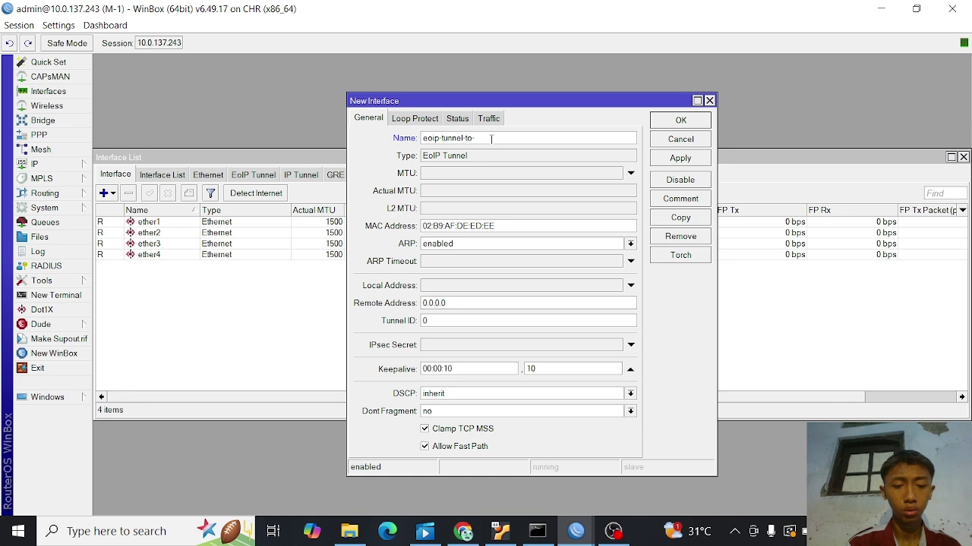
{"action": "type", "text": "bandung"}
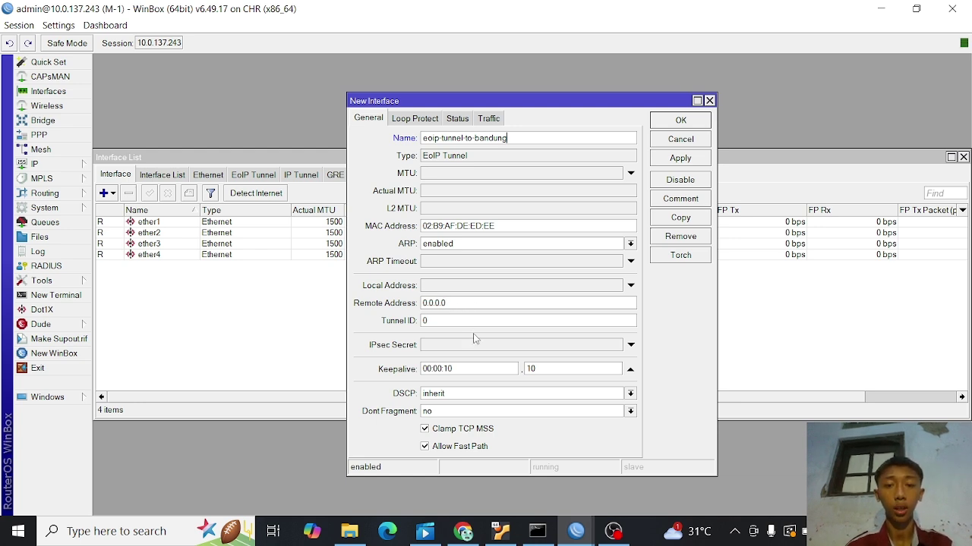
{"action": "left_click", "coordinate": [464, 530]}
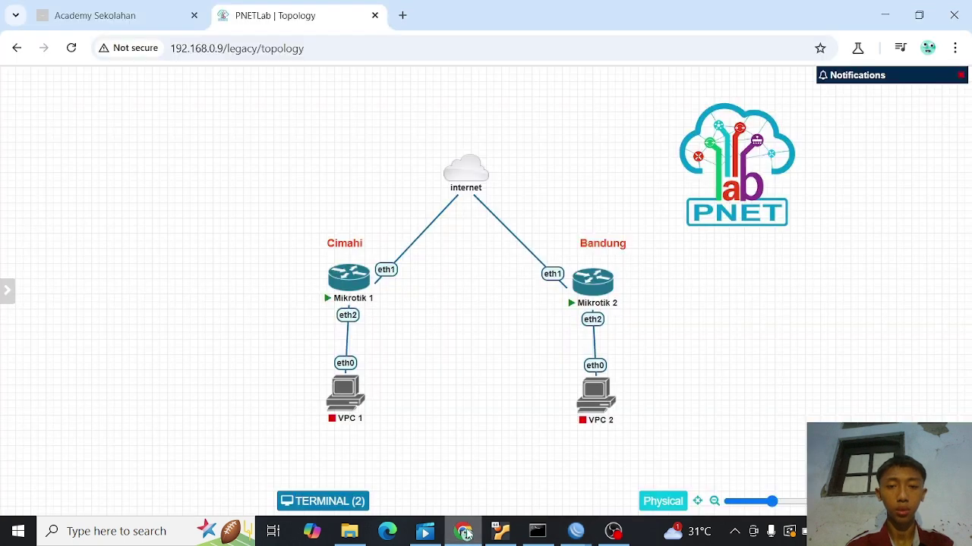
{"action": "left_click", "coordinate": [596, 280]}
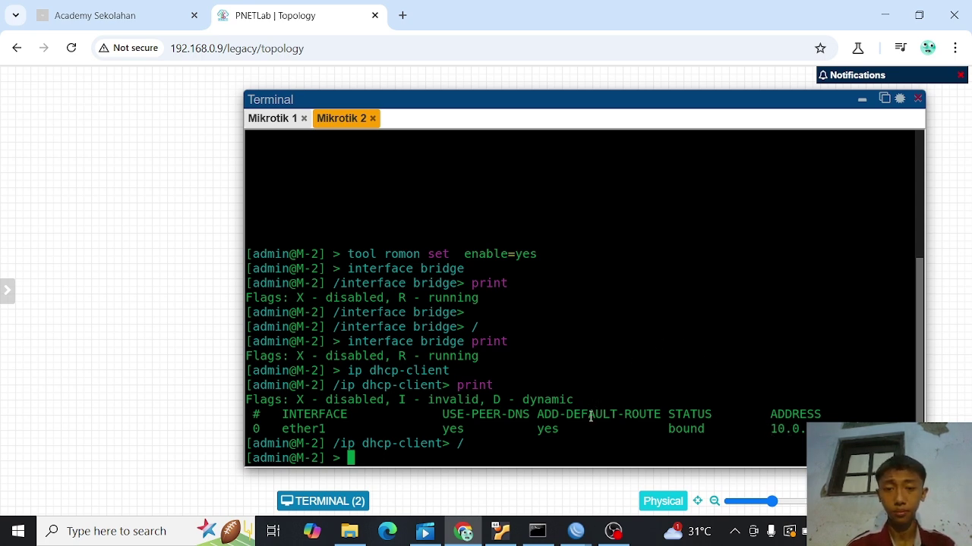
{"action": "mouse_move", "coordinate": [576, 530]}
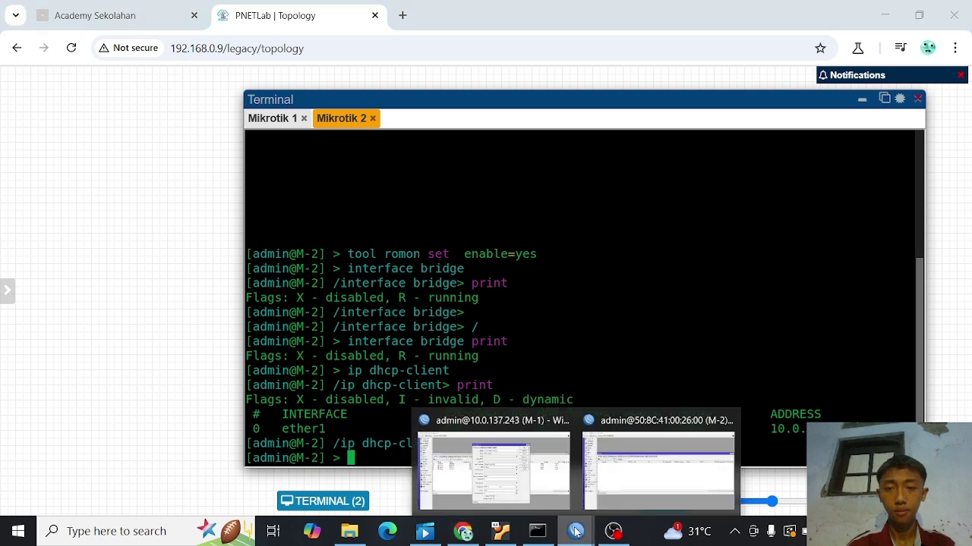
{"action": "left_click", "coordinate": [622, 487]}
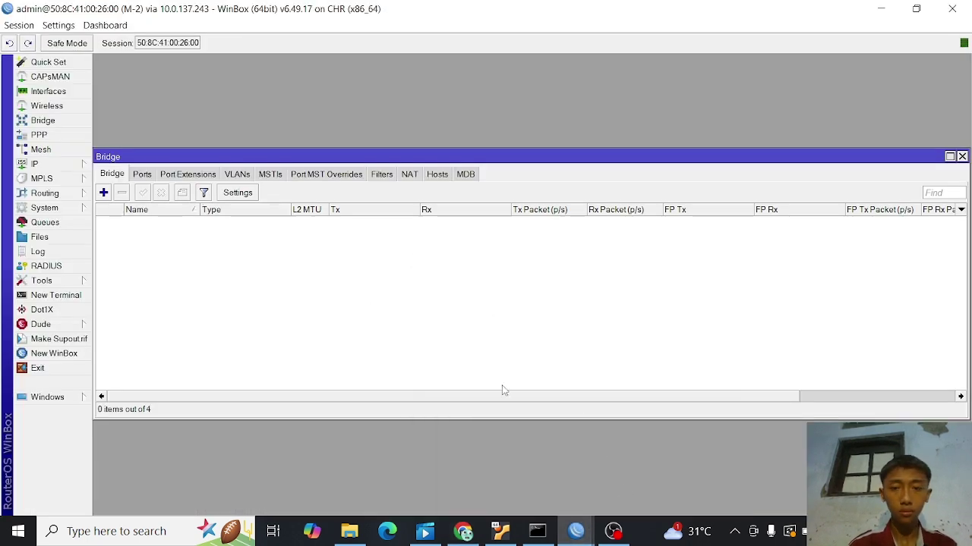
{"action": "mouse_move", "coordinate": [576, 535]}
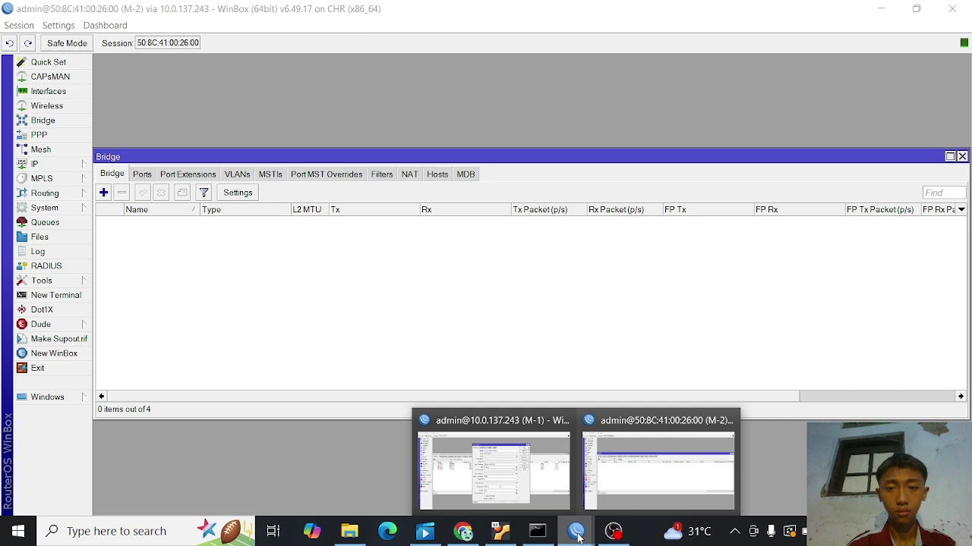
{"action": "left_click", "coordinate": [537, 483]}
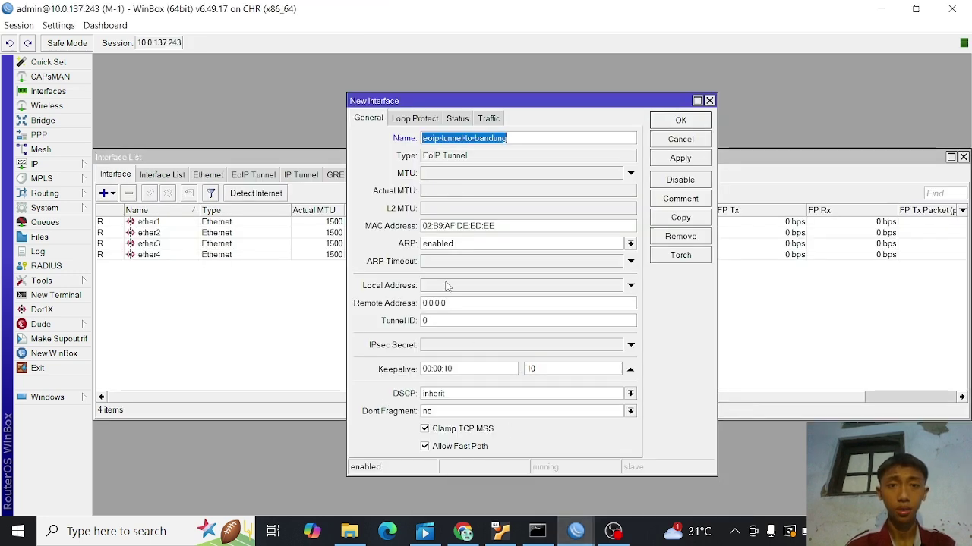
- Set the tunnel's Remote Address to 10.0.137.31
{"action": "left_click", "coordinate": [458, 303]}
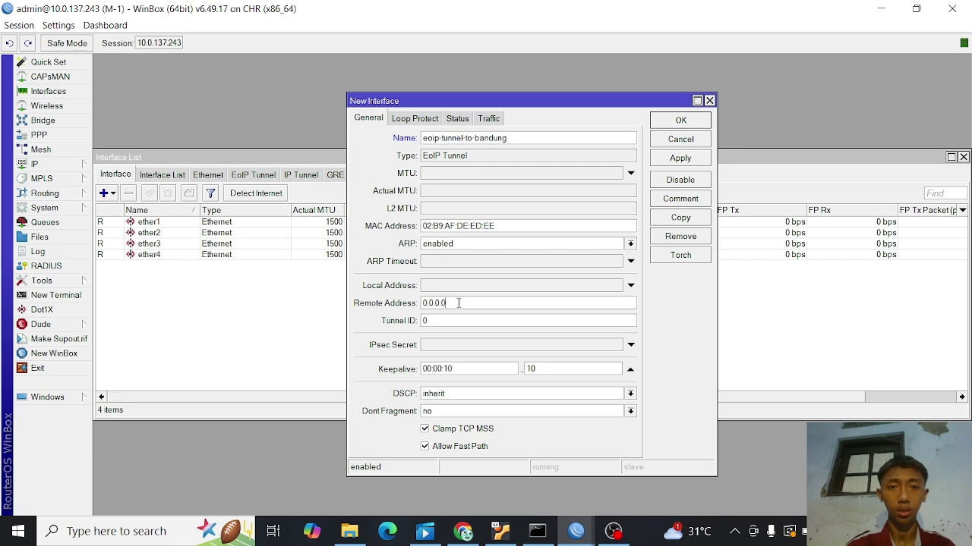
{"action": "key", "text": "BackSpace"}
{"action": "key", "text": "BackSpace"}
{"action": "key", "text": "BackSpace"}
{"action": "key", "text": "BackSpace"}
{"action": "key", "text": "BackSpace"}
{"action": "key", "text": "BackSpace"}
{"action": "key", "text": "BackSpace"}
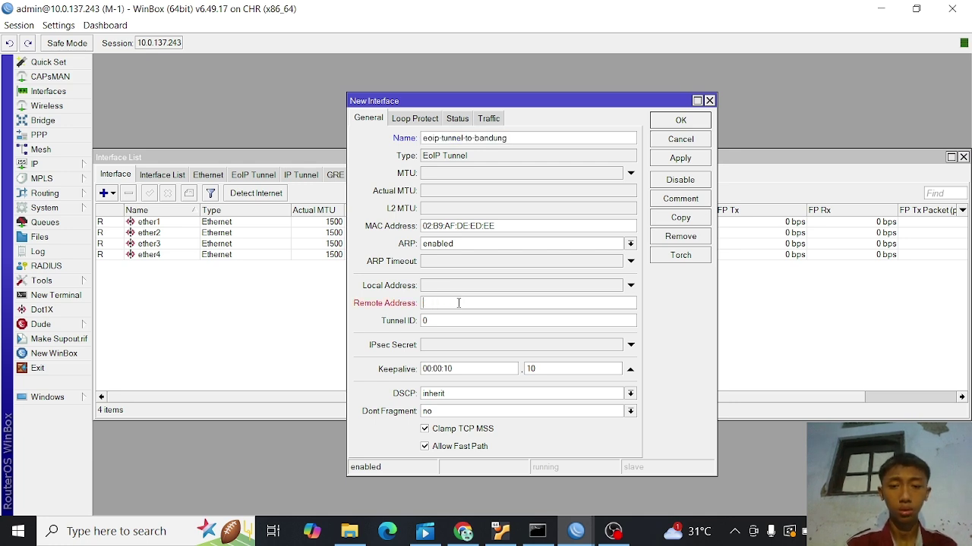
{"action": "type", "text": "10.0.14"}
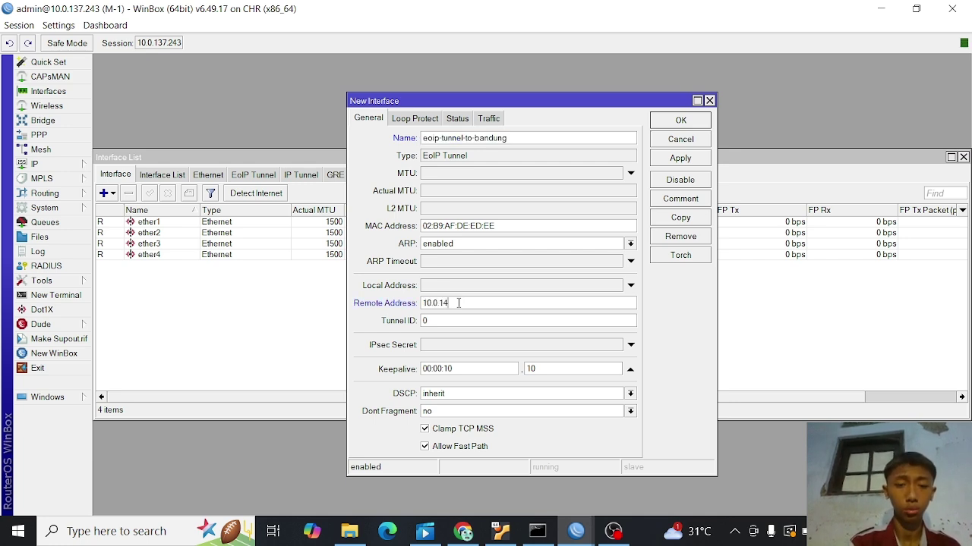
{"action": "key", "text": "BackSpace"}
{"action": "type", "text": "37"}
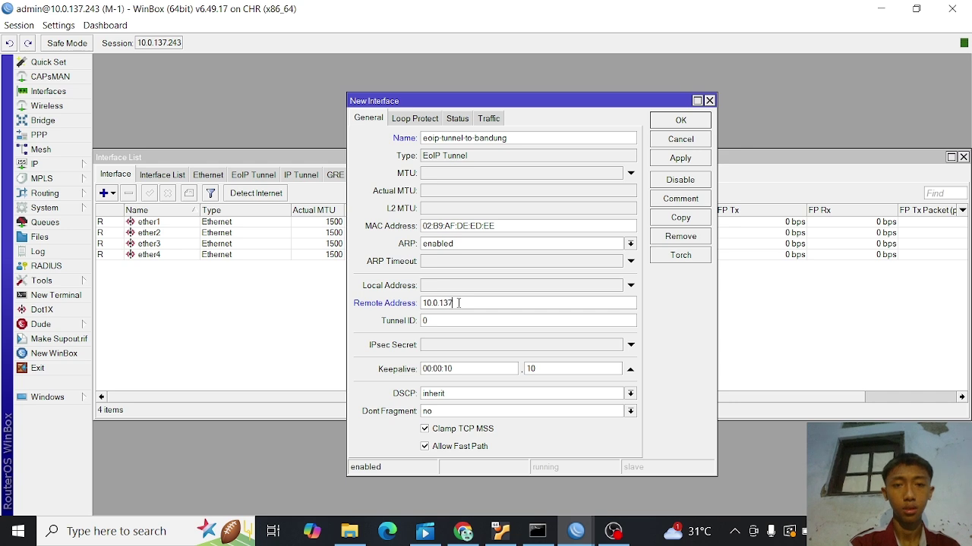
{"action": "type", "text": ".31"}
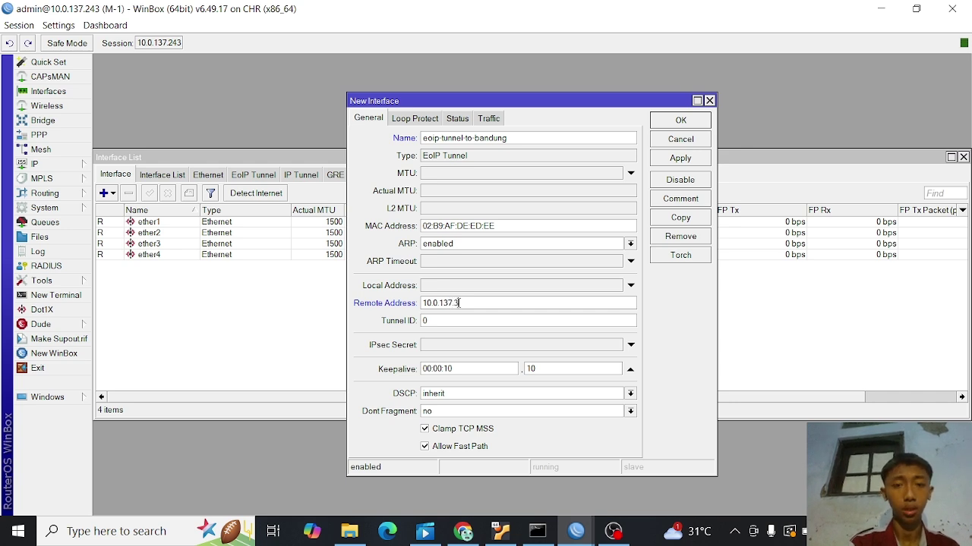
{"action": "left_click", "coordinate": [463, 532]}
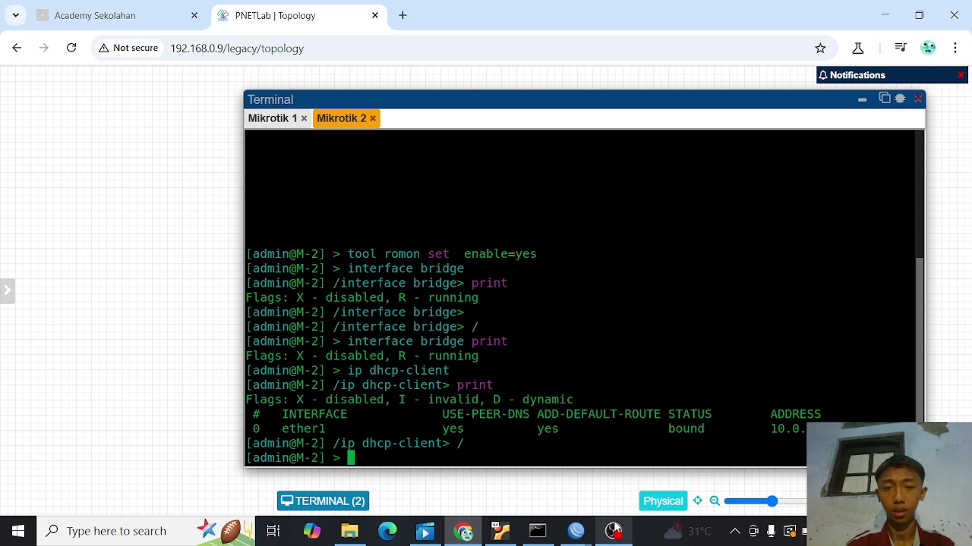
{"action": "mouse_move", "coordinate": [579, 533]}
{"action": "left_click", "coordinate": [512, 461]}
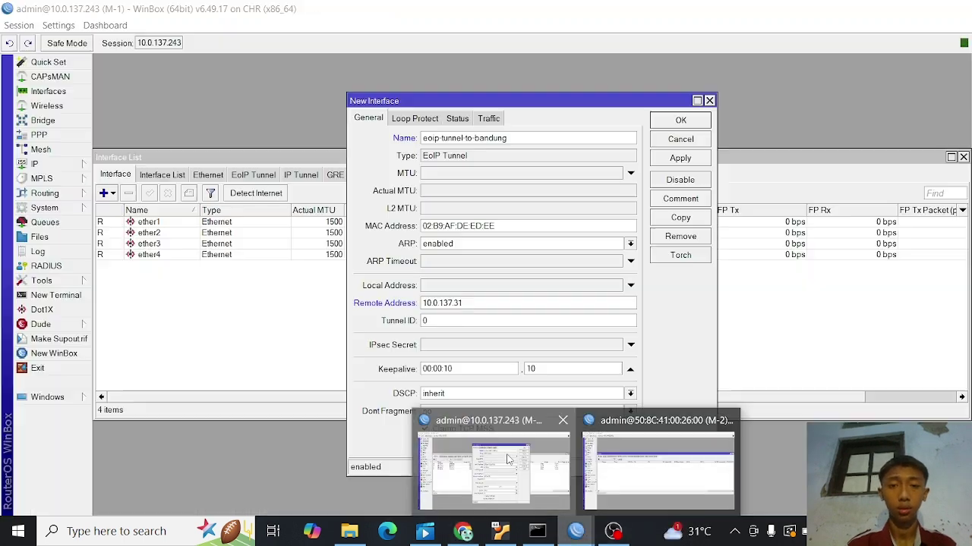
- Set Tunnel ID to 15, then apply and save the tunnel
{"action": "left_click", "coordinate": [445, 324]}
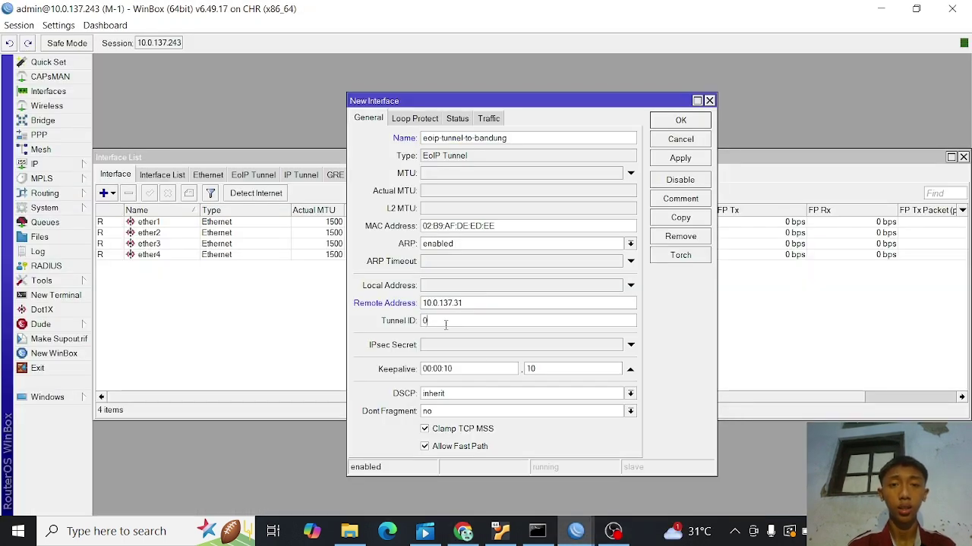
{"action": "key", "text": "BackSpace"}
{"action": "type", "text": "15"}
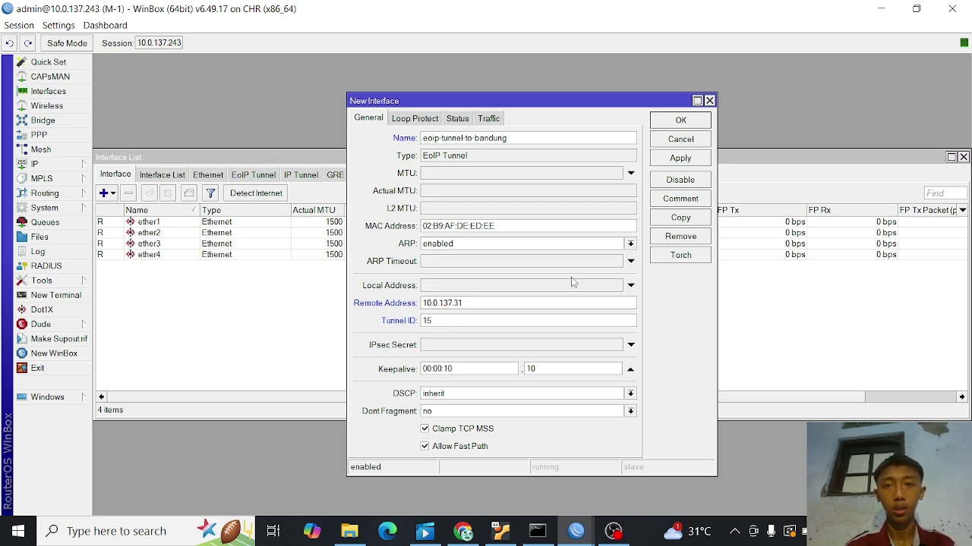
{"action": "left_click", "coordinate": [674, 159]}
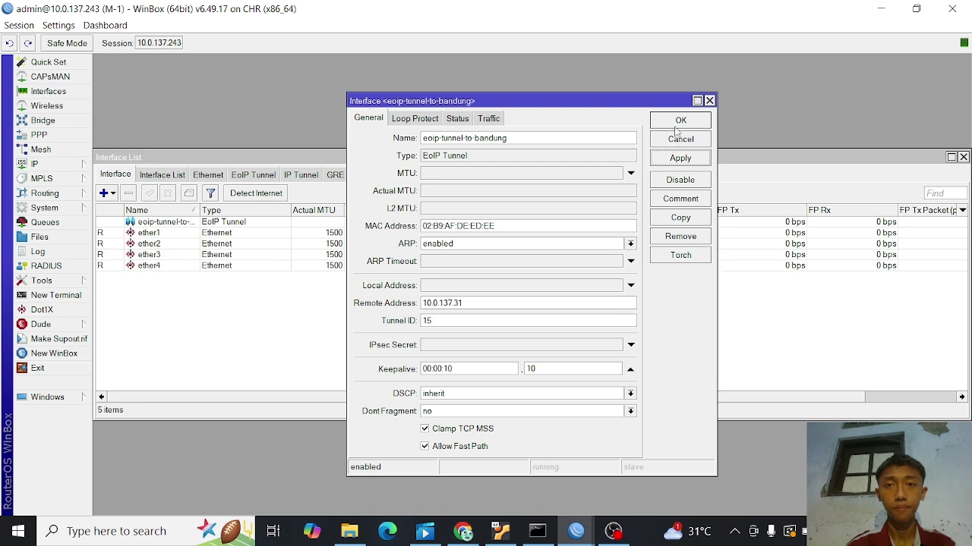
{"action": "left_click", "coordinate": [678, 123]}
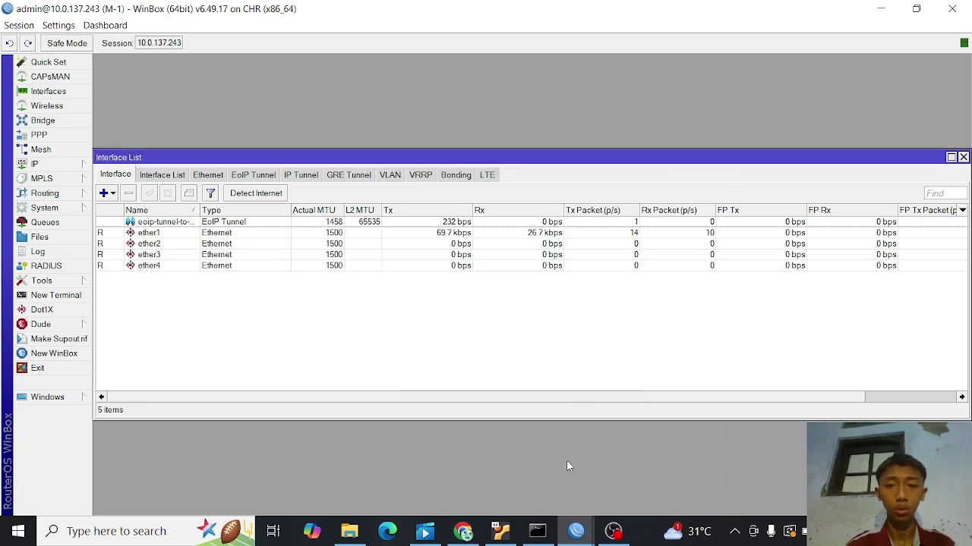
- On M-2, create a new EoIP Tunnel interface named eoip-tunnel-to-cimahi
{"action": "mouse_move", "coordinate": [566, 533]}
{"action": "left_click", "coordinate": [624, 480]}
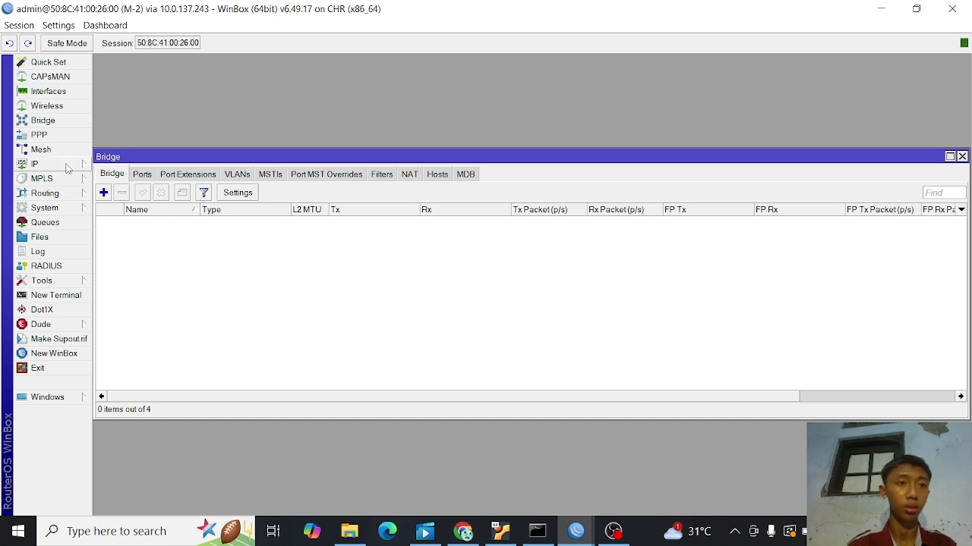
{"action": "left_click", "coordinate": [67, 95]}
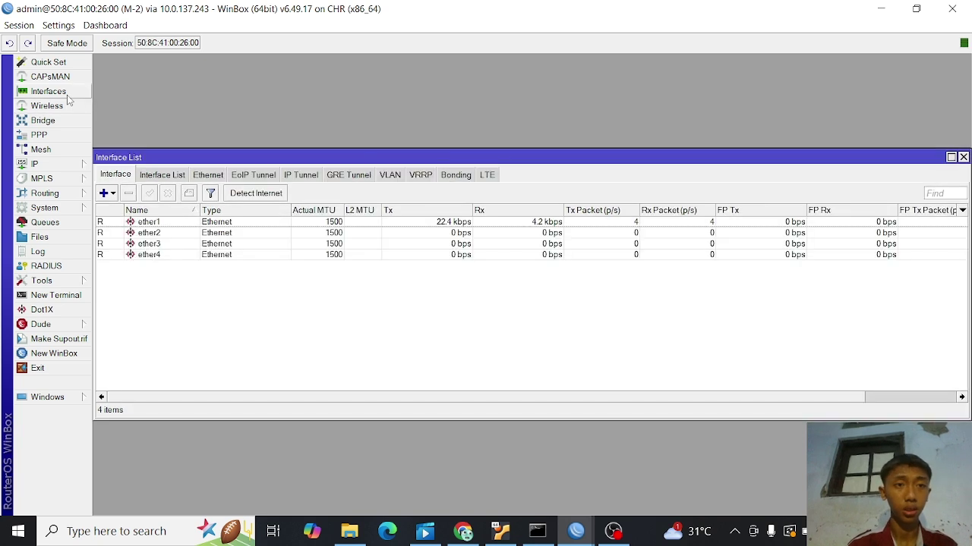
{"action": "left_click", "coordinate": [109, 194]}
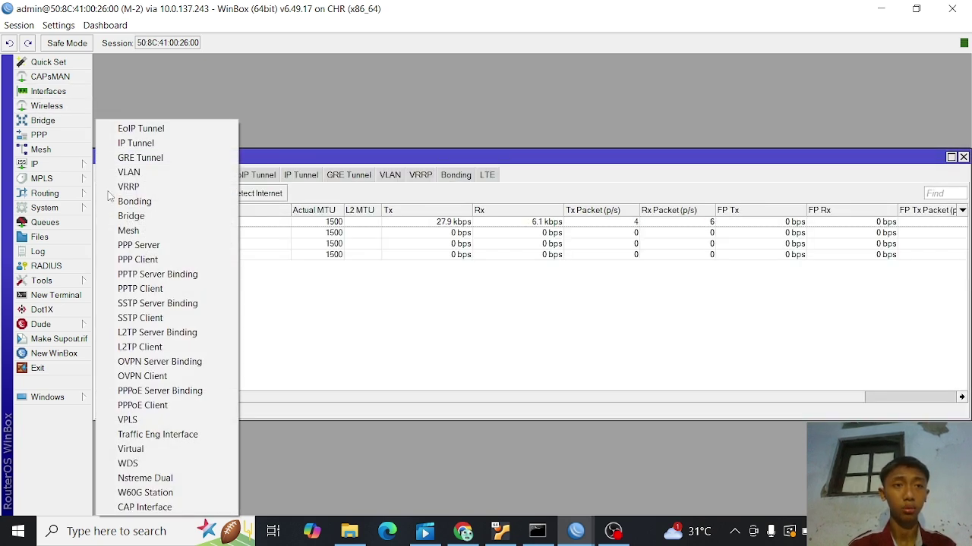
{"action": "left_click", "coordinate": [141, 129]}
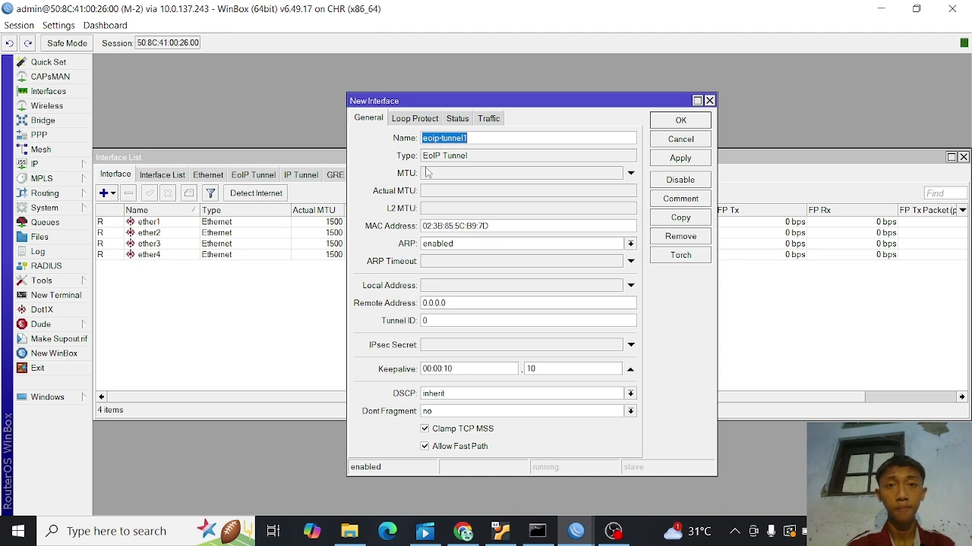
{"action": "left_click", "coordinate": [488, 138]}
{"action": "key", "text": "BackSpace"}
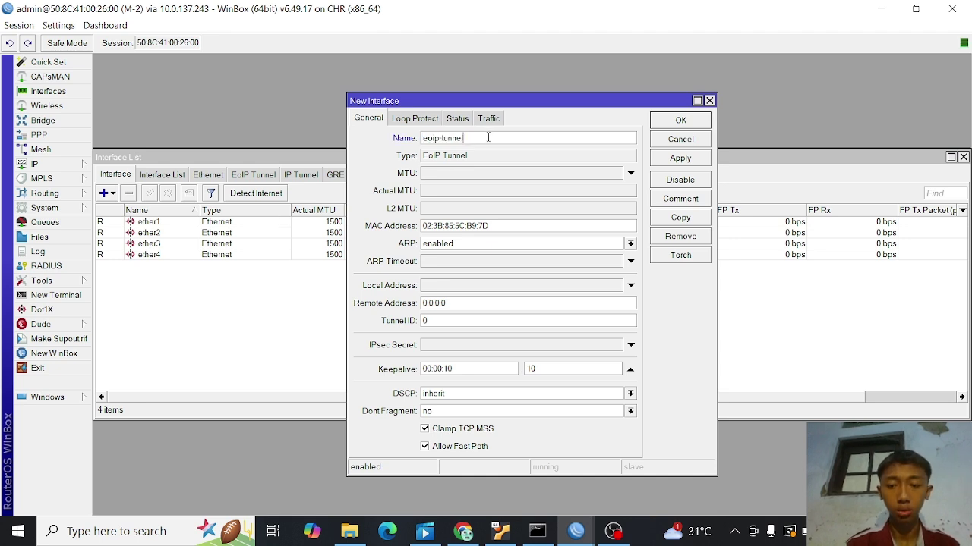
{"action": "type", "text": "-t"}
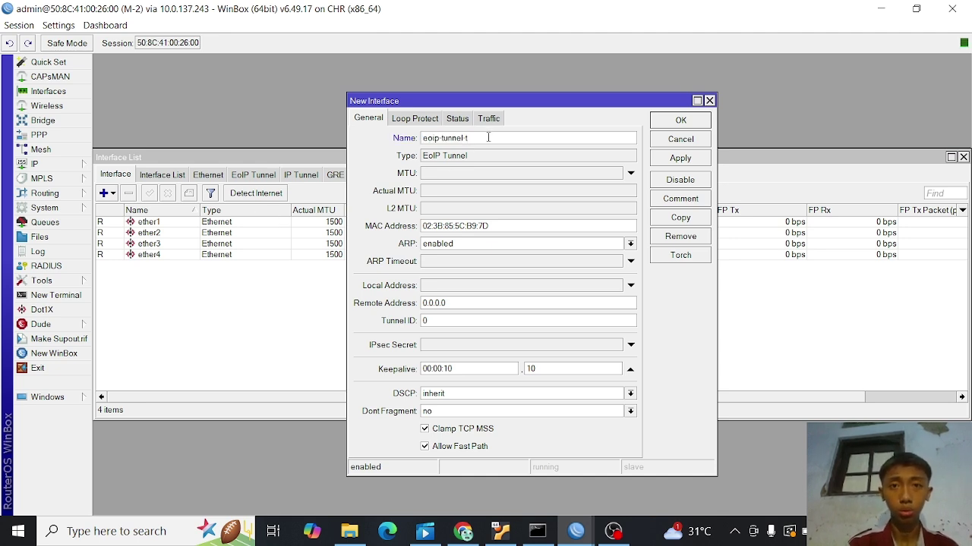
{"action": "type", "text": "o-cimah"}
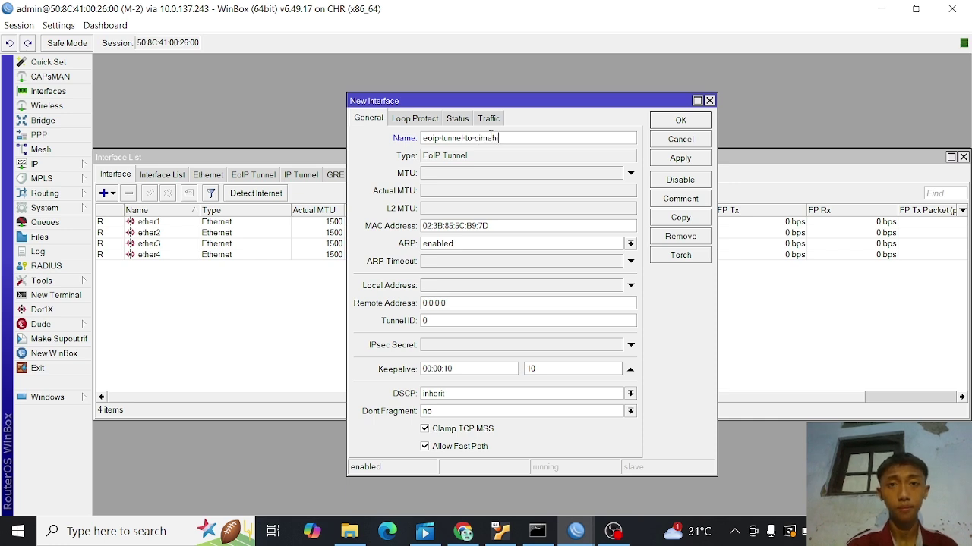
{"action": "type", "text": "i"}
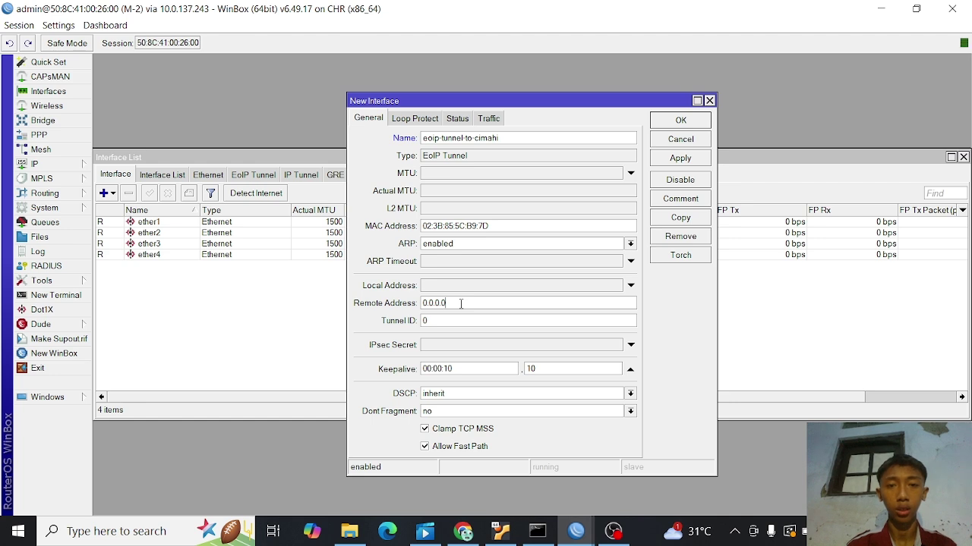
- Set the tunnel's Remote Address to 10.0.137.243
{"action": "key", "text": "BackSpace"}
{"action": "key", "text": "BackSpace"}
{"action": "key", "text": "BackSpace"}
{"action": "key", "text": "BackSpace"}
{"action": "key", "text": "BackSpace"}
{"action": "key", "text": "BackSpace"}
{"action": "key", "text": "BackSpace"}
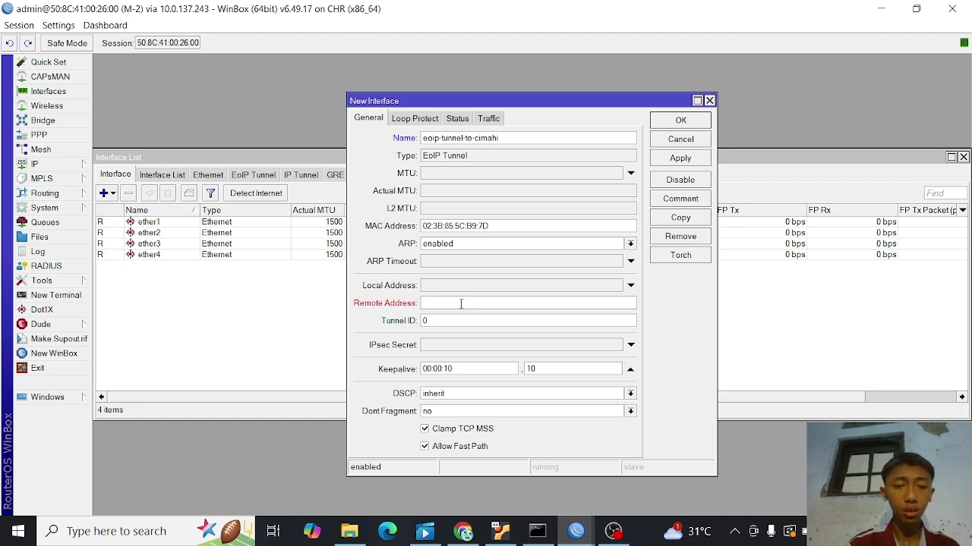
{"action": "type", "text": "192.16"}
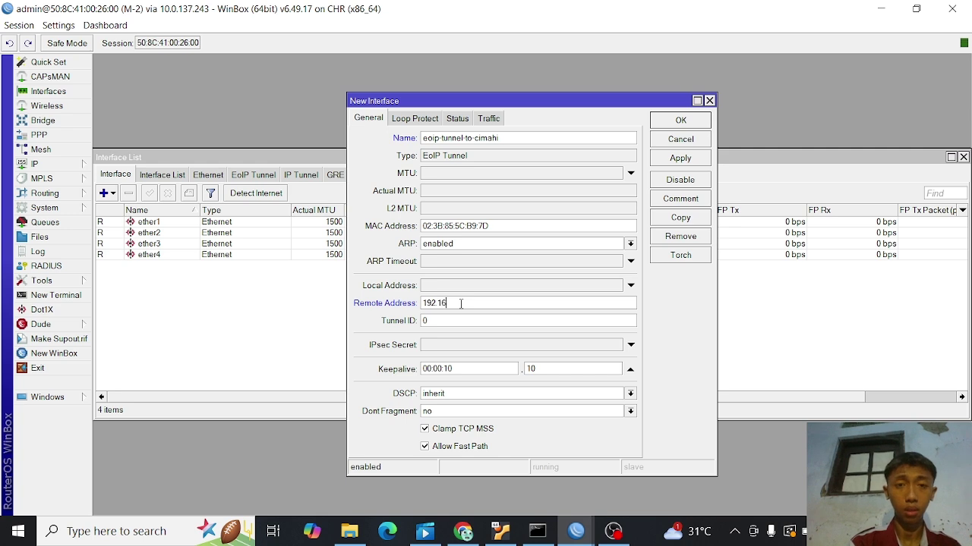
{"action": "type", "text": "8"}
{"action": "key", "text": "BackSpace"}
{"action": "key", "text": "BackSpace"}
{"action": "key", "text": "BackSpace"}
{"action": "key", "text": "BackSpace"}
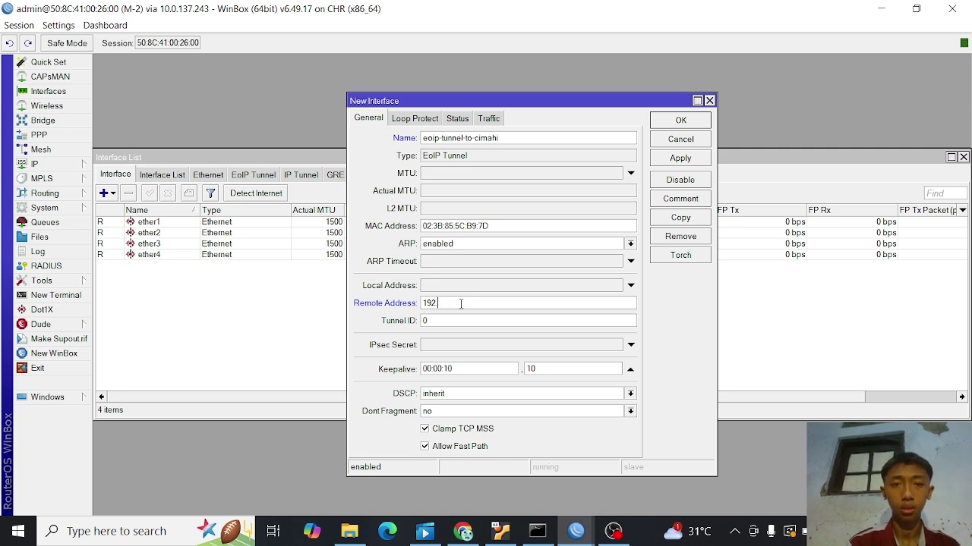
{"action": "key", "text": "BackSpace"}
{"action": "key", "text": "BackSpace"}
{"action": "type", "text": "0.0.1"}
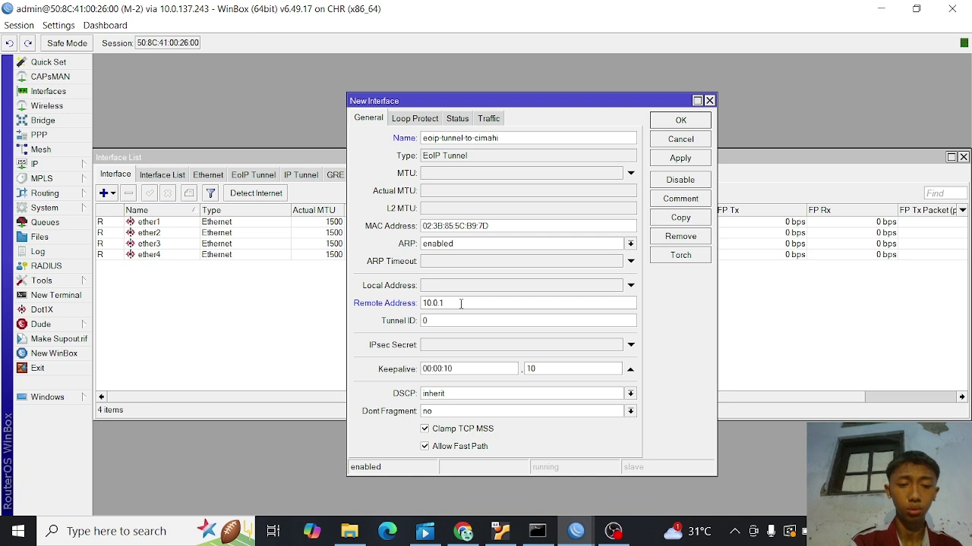
{"action": "type", "text": "37"}
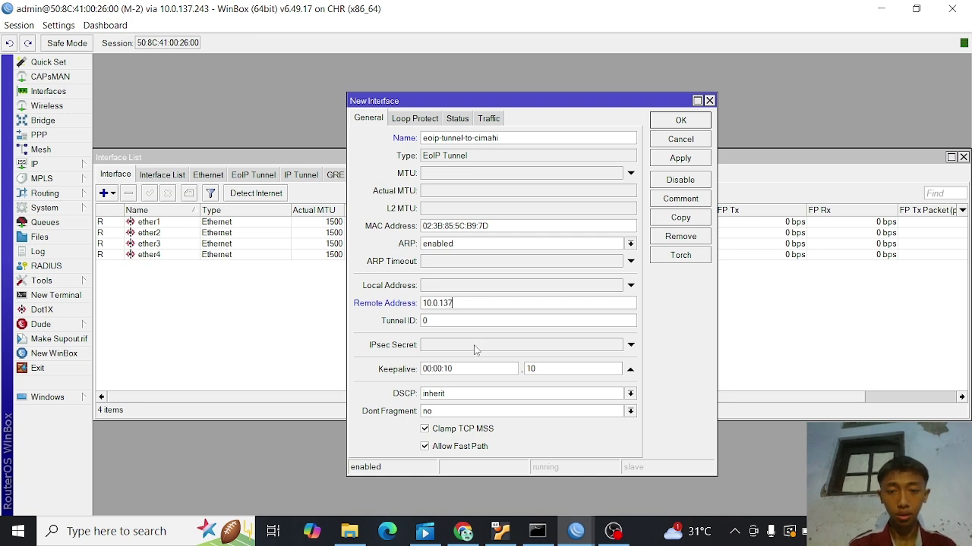
{"action": "left_click", "coordinate": [464, 530]}
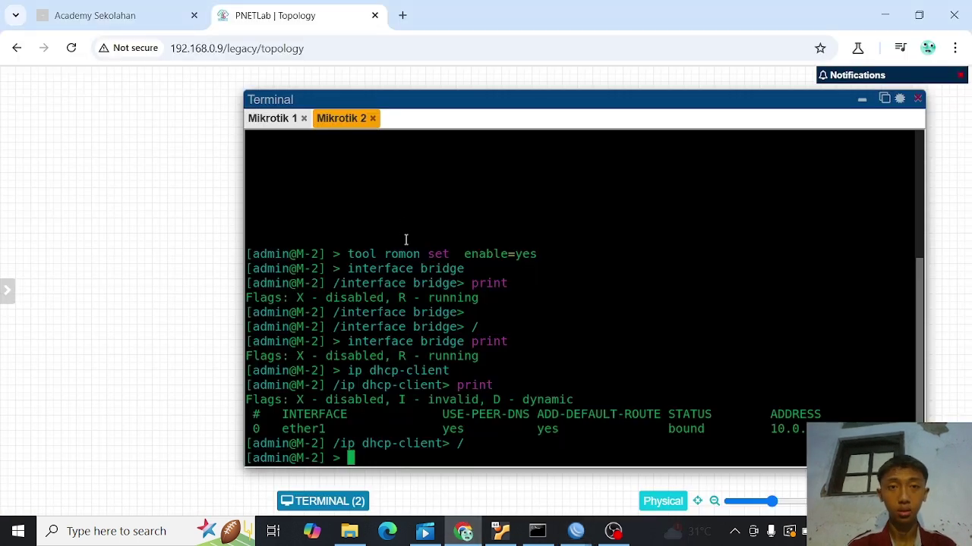
{"action": "left_click", "coordinate": [275, 129]}
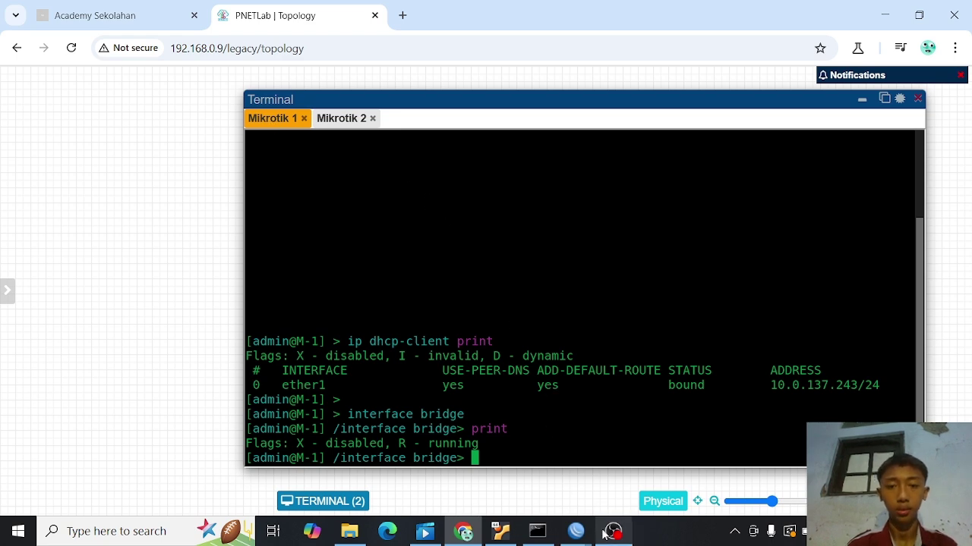
{"action": "mouse_move", "coordinate": [575, 530]}
{"action": "left_click", "coordinate": [605, 500]}
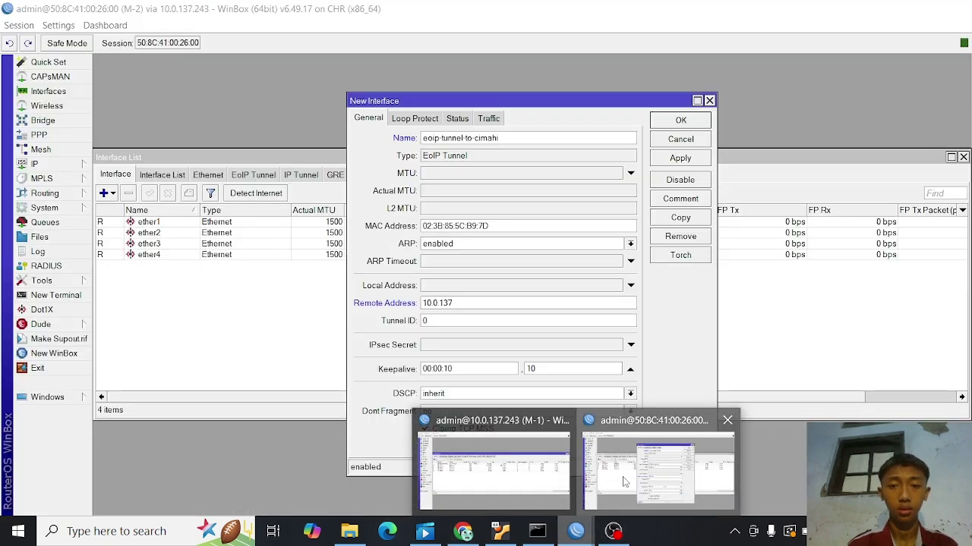
{"action": "left_click", "coordinate": [466, 305]}
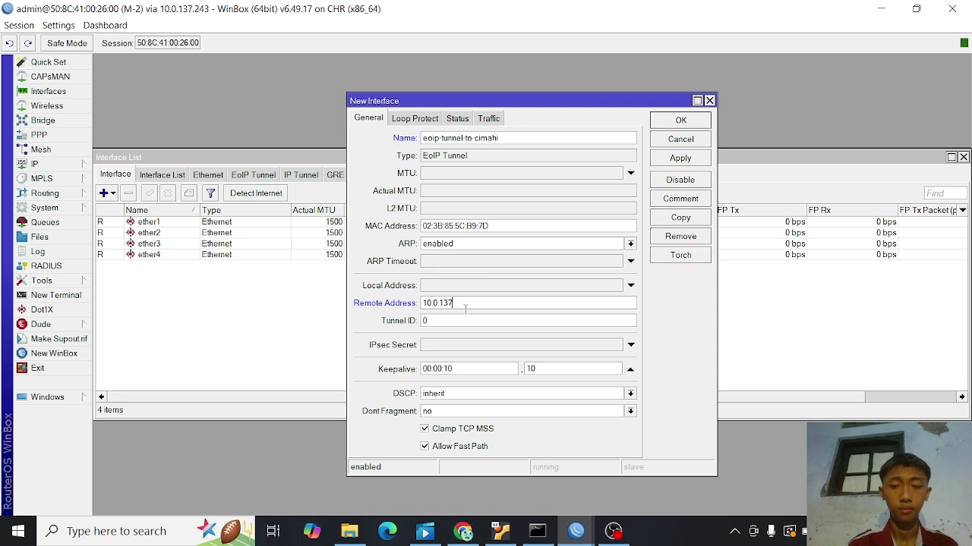
{"action": "type", "text": ".243"}
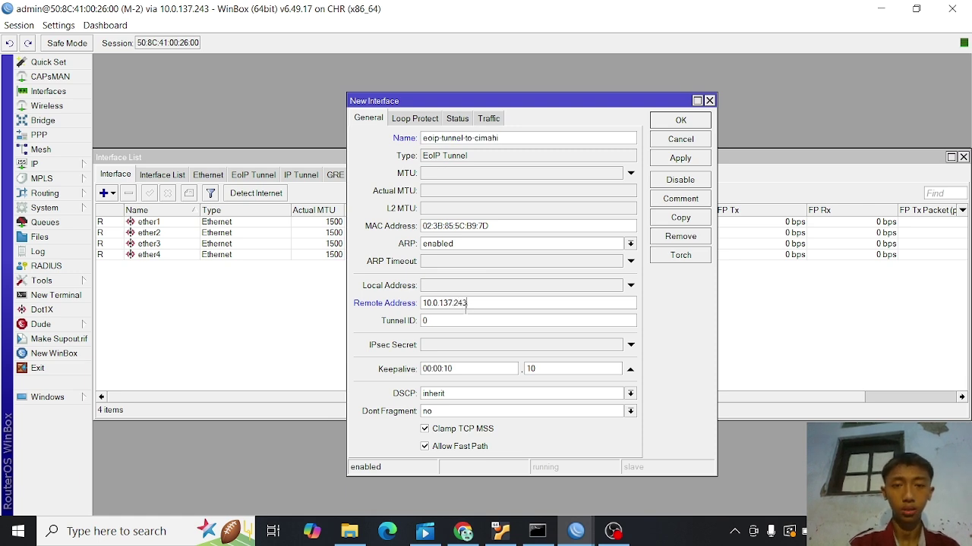
- Set Tunnel ID to 15 and apply the tunnel
{"action": "key", "text": "BackSpace"}
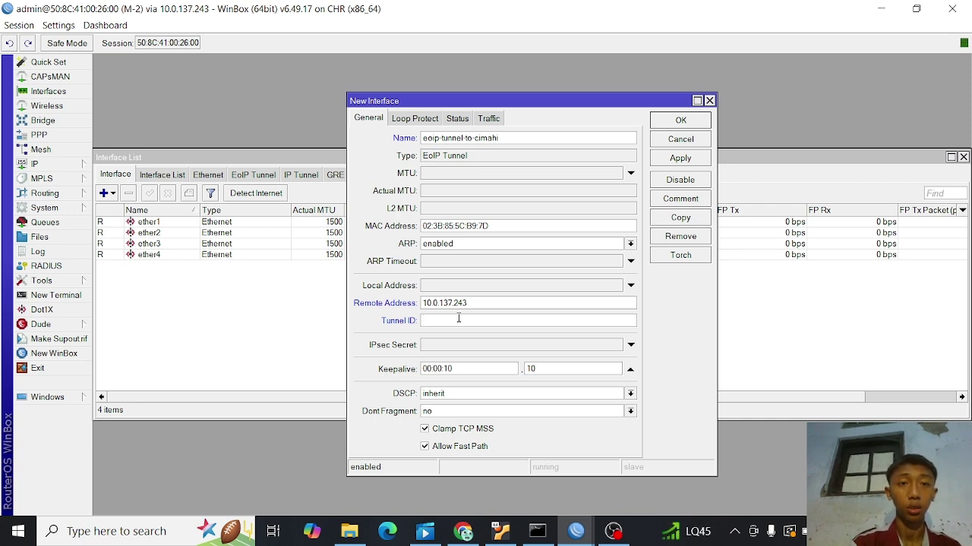
{"action": "type", "text": "15"}
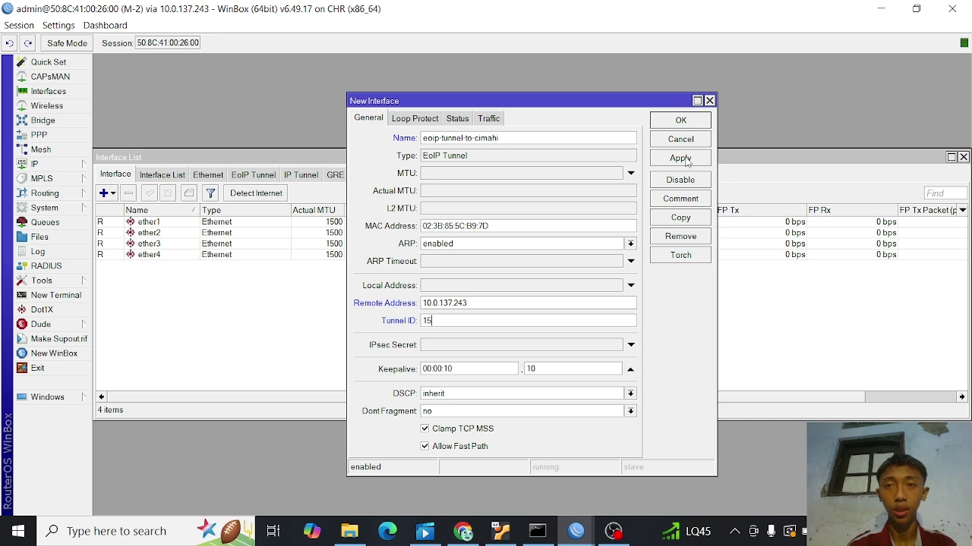
{"action": "left_click", "coordinate": [680, 121]}
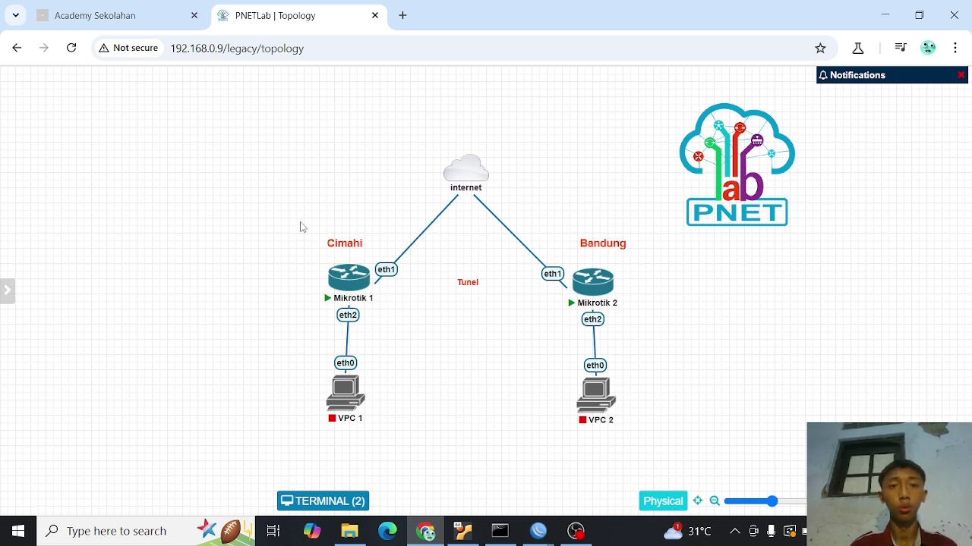
- Add a 192.168.1.x text label beneath VPC 1
{"action": "left_click_drag", "start_coordinate": [300, 226], "coordinate": [658, 422]}
{"action": "left_click", "coordinate": [703, 354]}
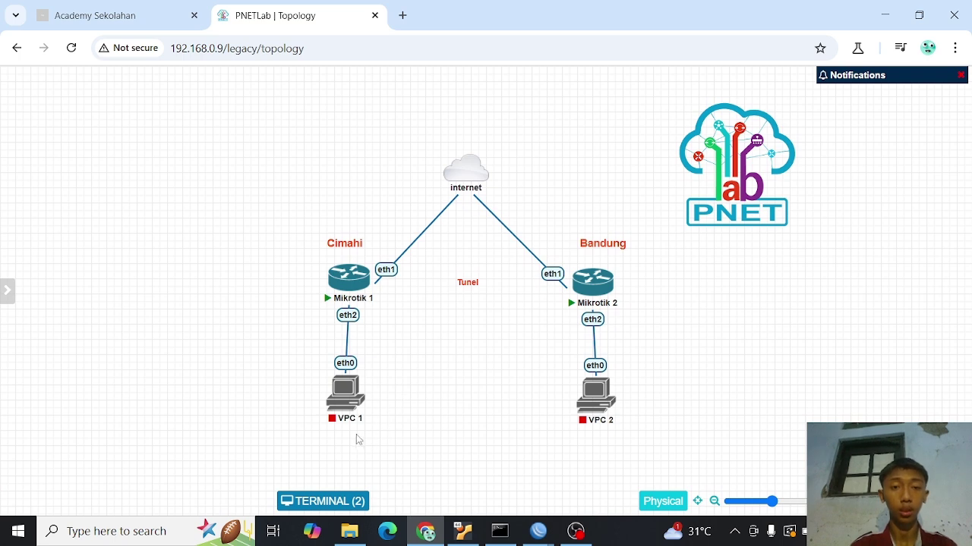
{"action": "right_click", "coordinate": [414, 409]}
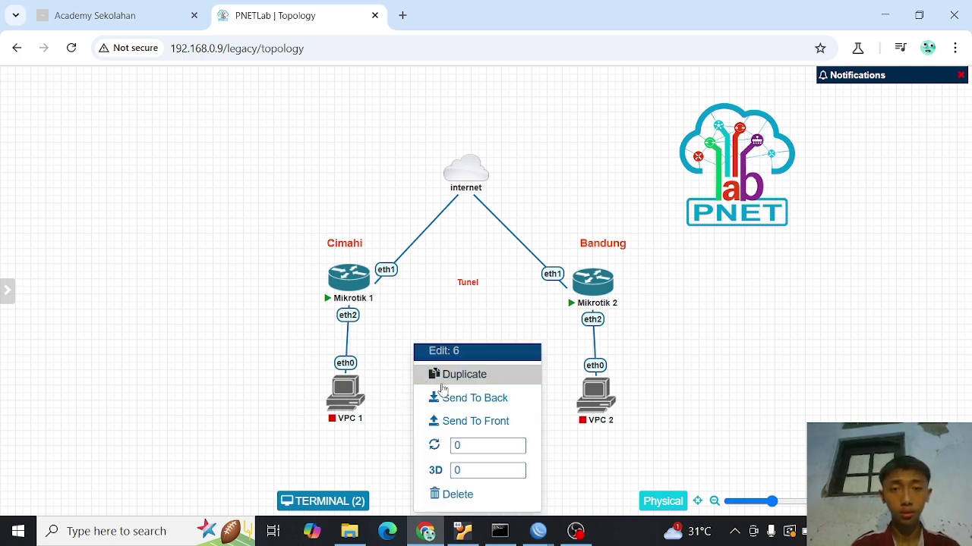
{"action": "left_click", "coordinate": [450, 381]}
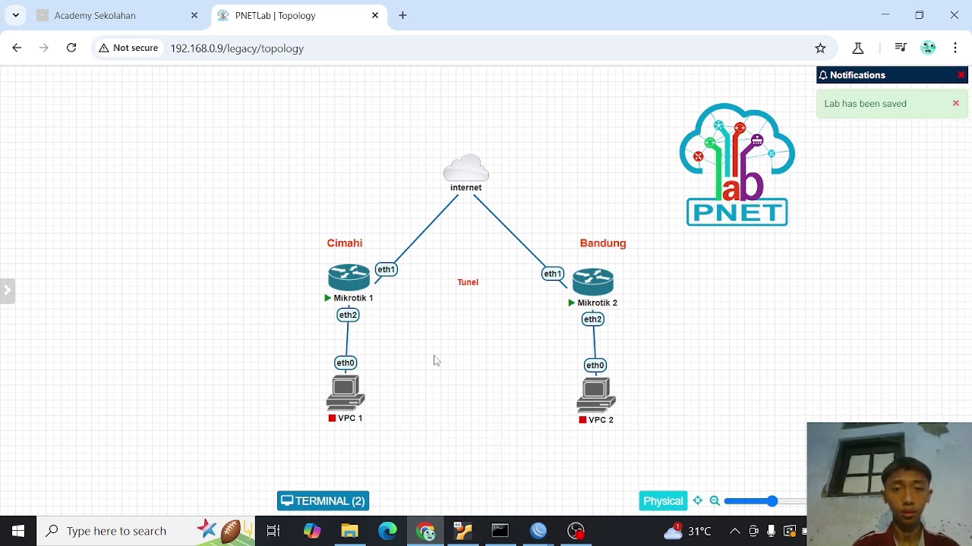
{"action": "right_click", "coordinate": [434, 357]}
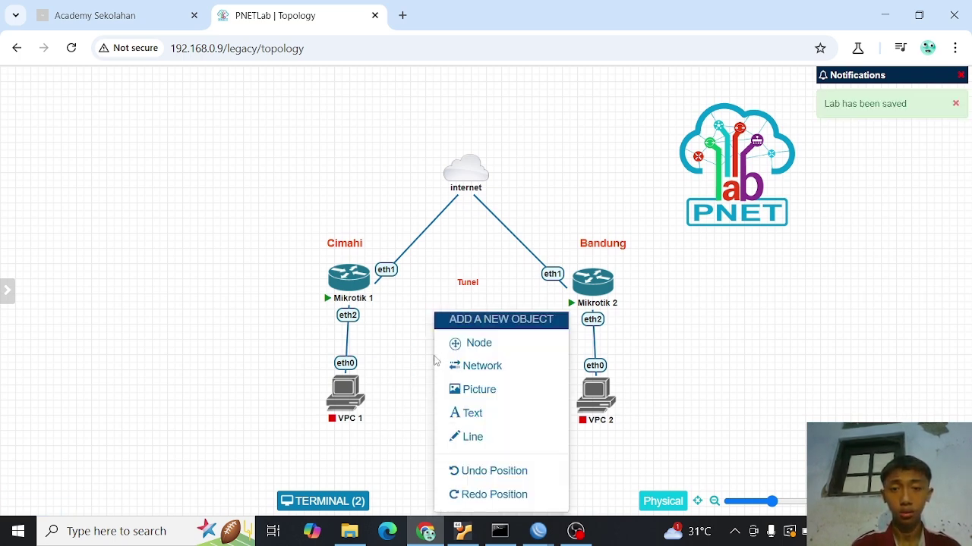
{"action": "left_click", "coordinate": [463, 415]}
{"action": "left_click_drag", "start_coordinate": [479, 431], "coordinate": [507, 393]}
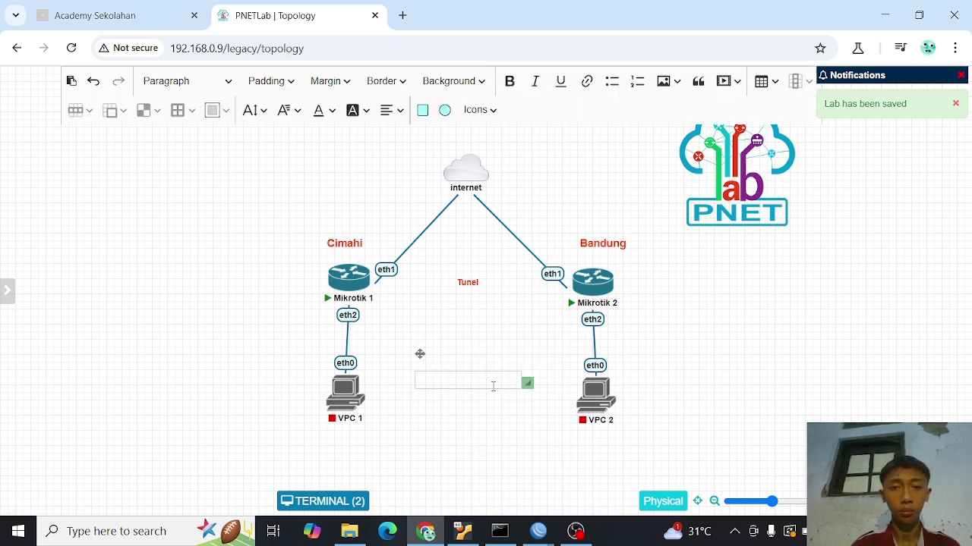
{"action": "left_click", "coordinate": [489, 385]}
{"action": "type", "text": "19"}
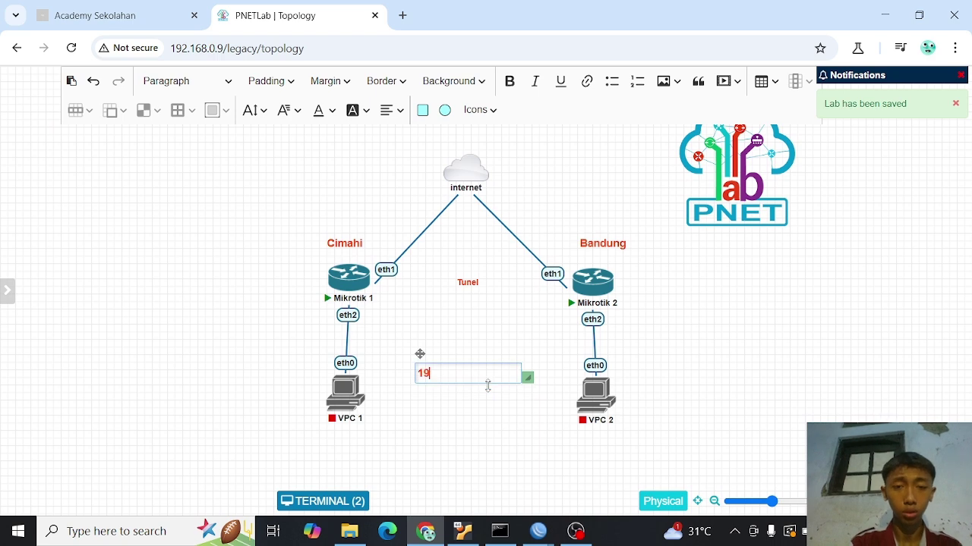
{"action": "type", "text": "2.168.1.x"}
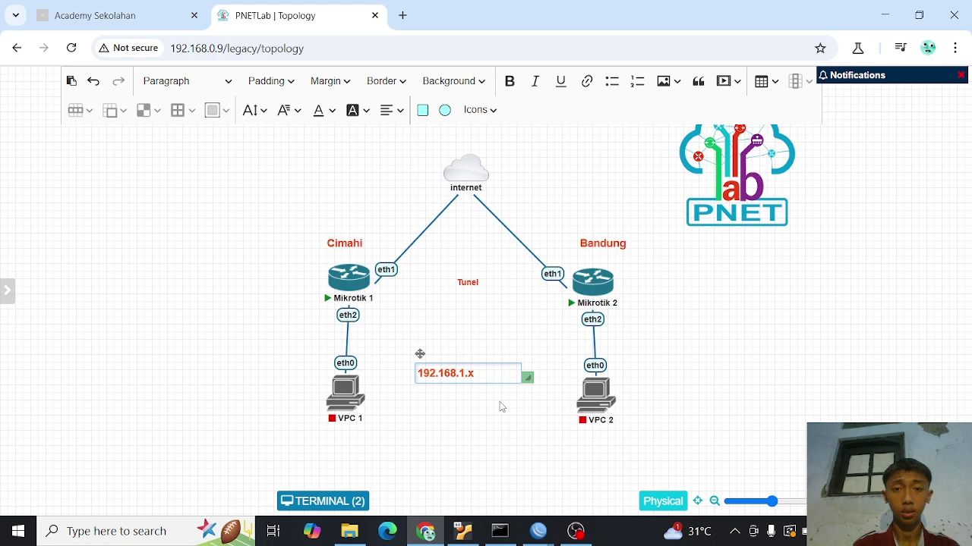
{"action": "left_click", "coordinate": [490, 399]}
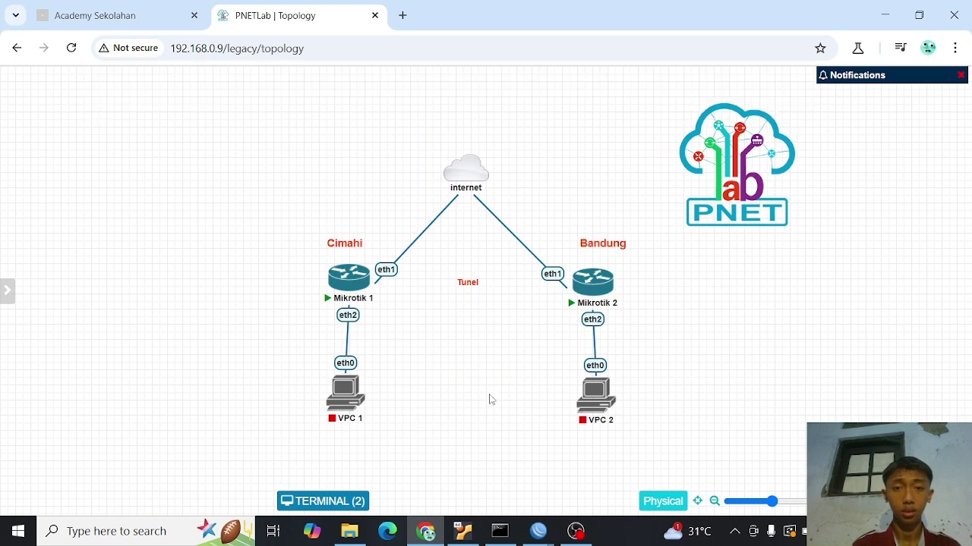
{"action": "left_click_drag", "start_coordinate": [462, 371], "coordinate": [360, 452]}
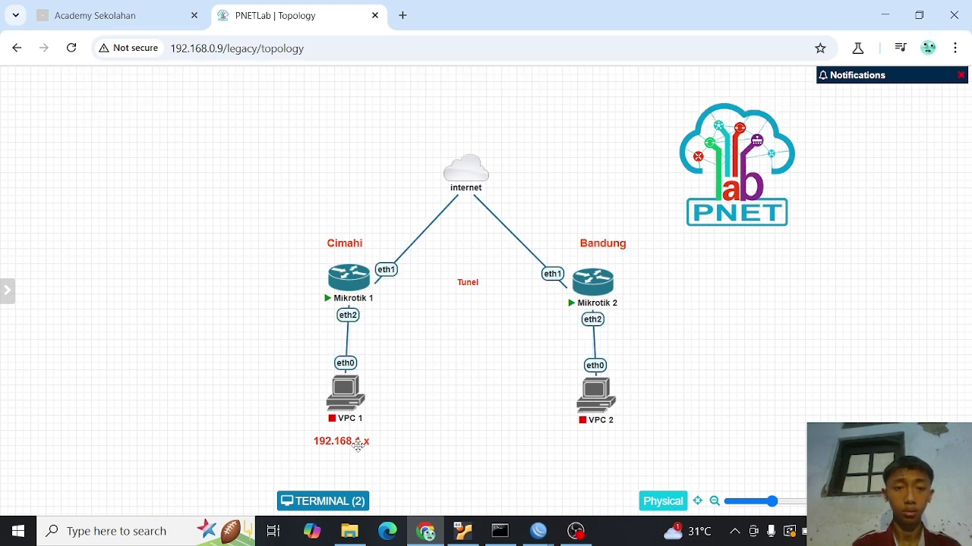
- Duplicate the 192.168.1.x label and place the copy beneath VPC 2
{"action": "right_click", "coordinate": [360, 451]}
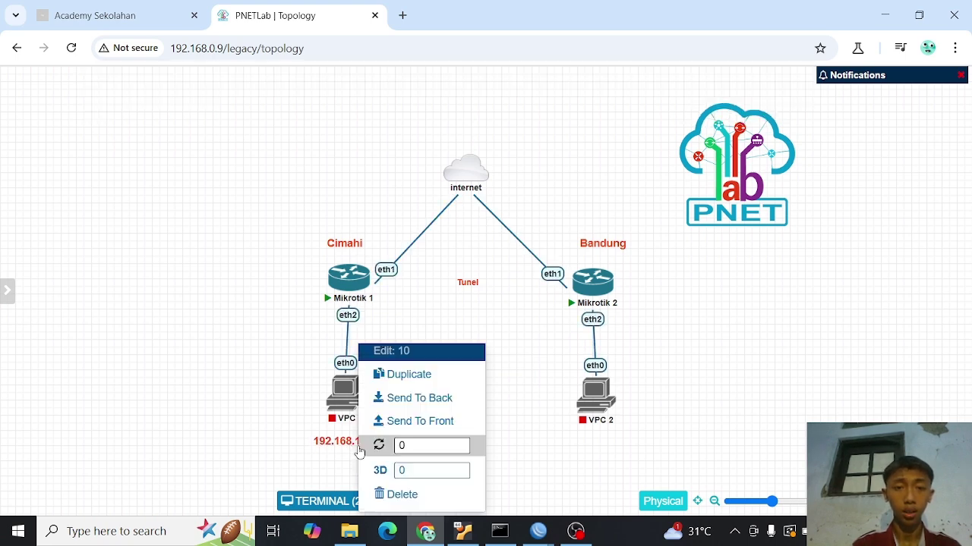
{"action": "left_click", "coordinate": [409, 375]}
{"action": "left_click_drag", "start_coordinate": [390, 432], "coordinate": [620, 440]}
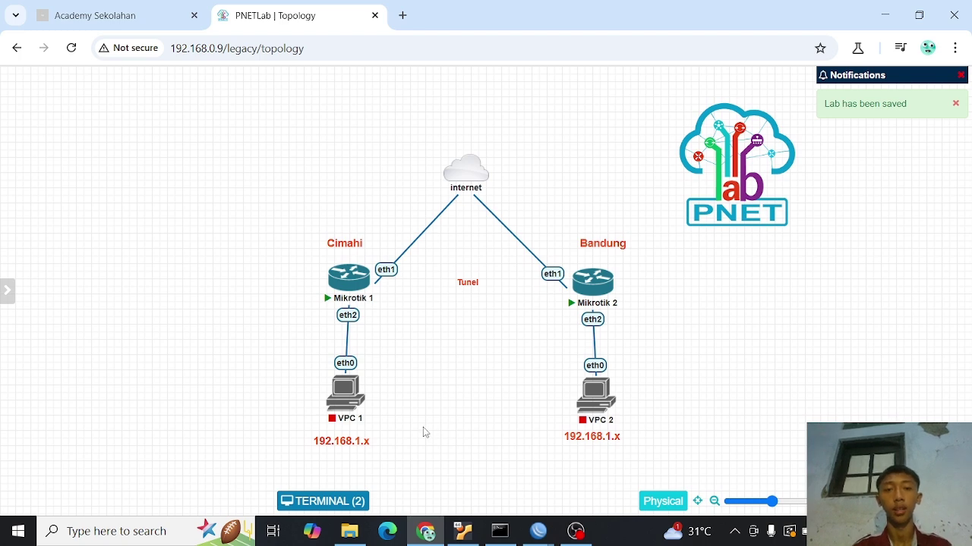
{"action": "left_click_drag", "start_coordinate": [308, 407], "coordinate": [674, 446]}
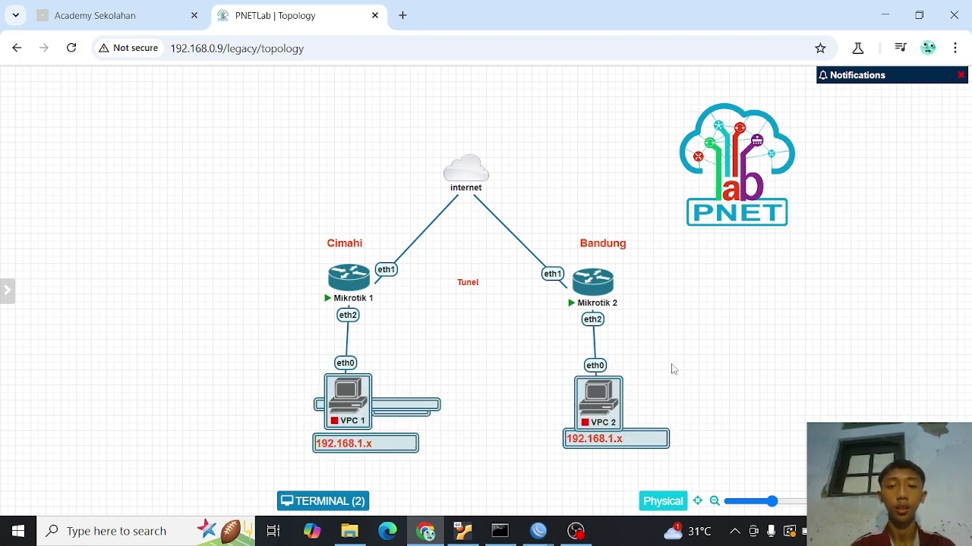
{"action": "left_click", "coordinate": [672, 370]}
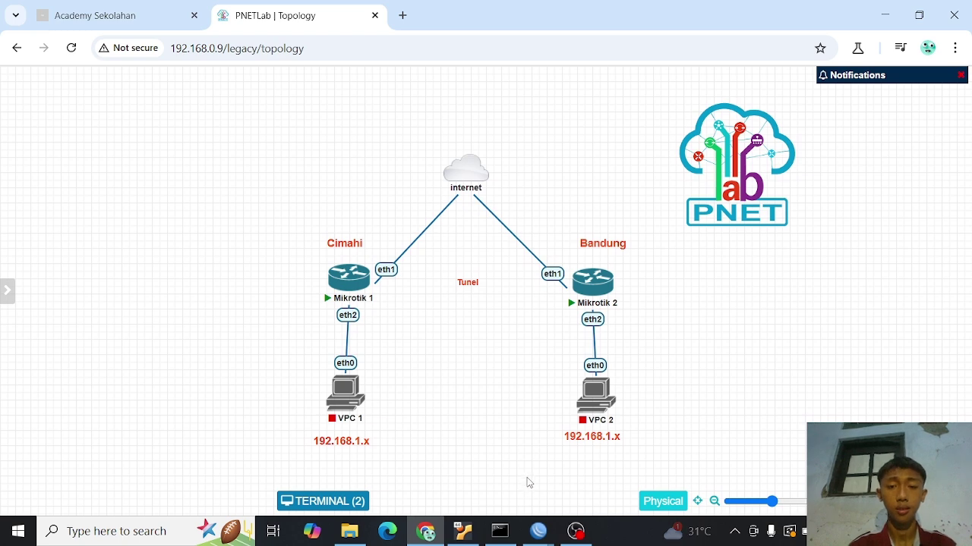
- On M-1, add a bridge renamed from bridge1 to bridge-eoip and save it
{"action": "mouse_move", "coordinate": [536, 532]}
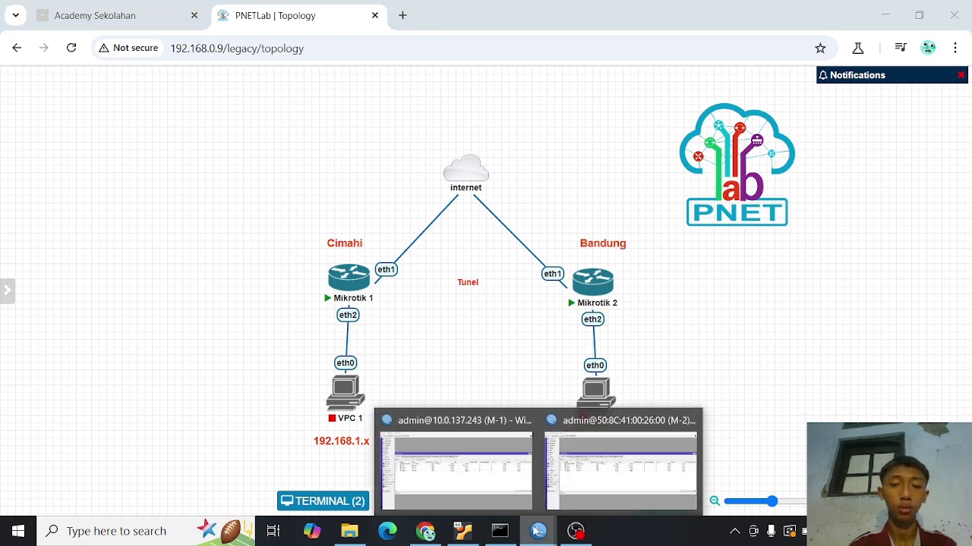
{"action": "left_click", "coordinate": [445, 465]}
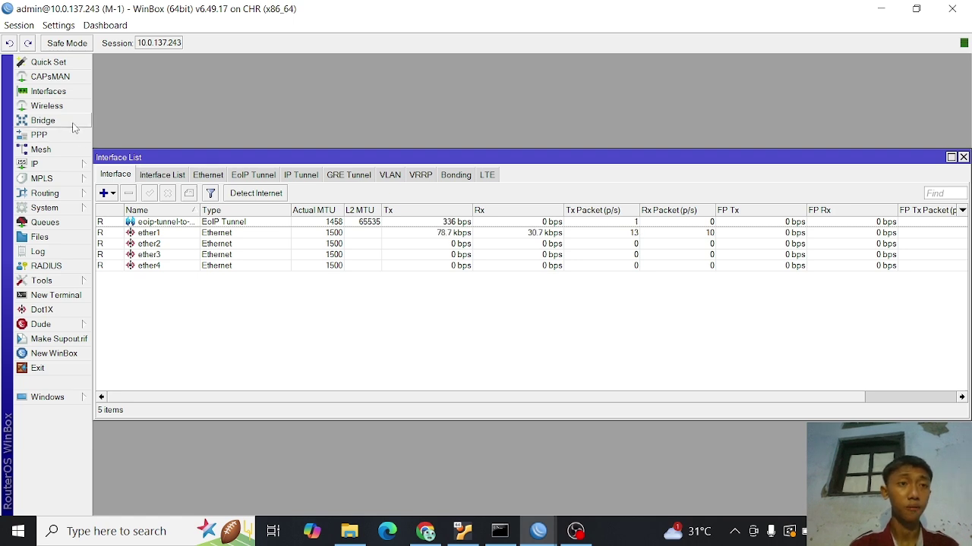
{"action": "left_click", "coordinate": [39, 120]}
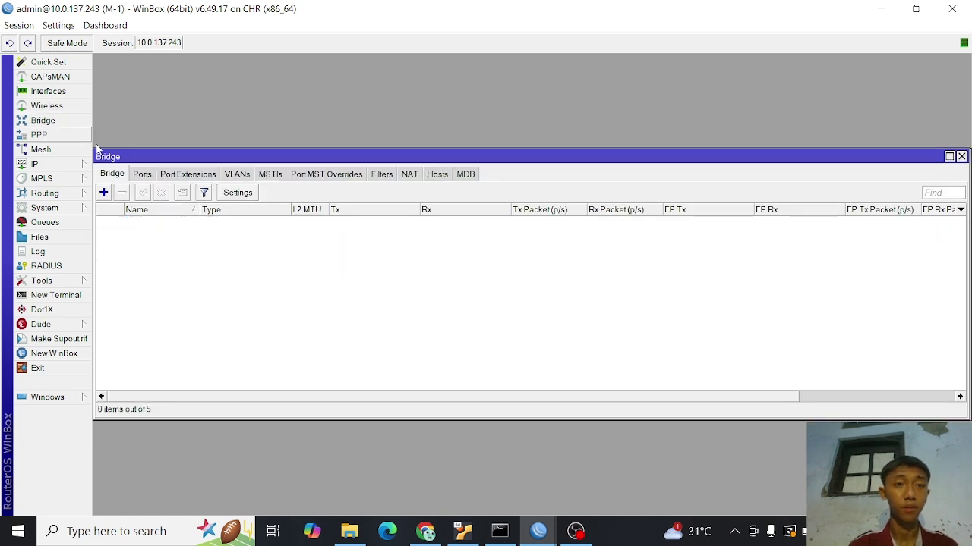
{"action": "left_click", "coordinate": [103, 193]}
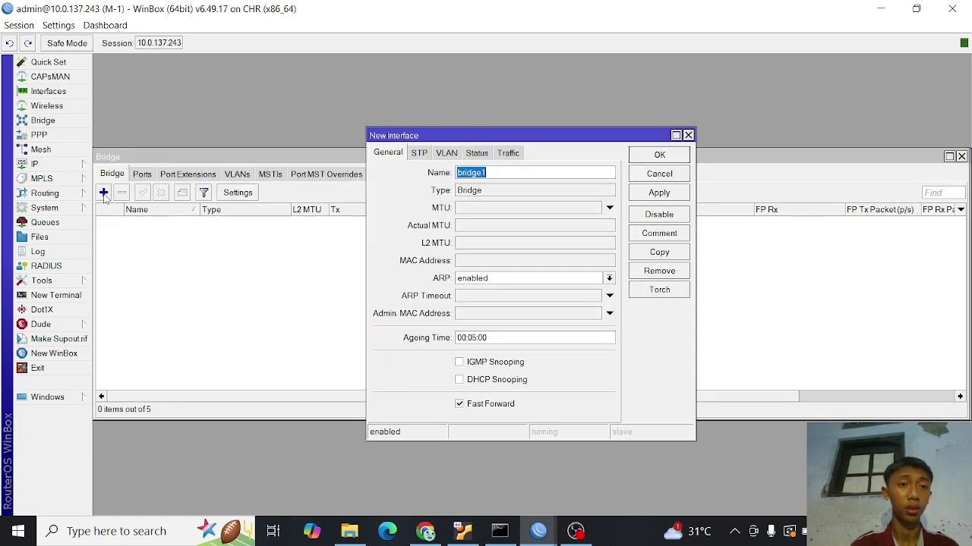
{"action": "left_click", "coordinate": [499, 173]}
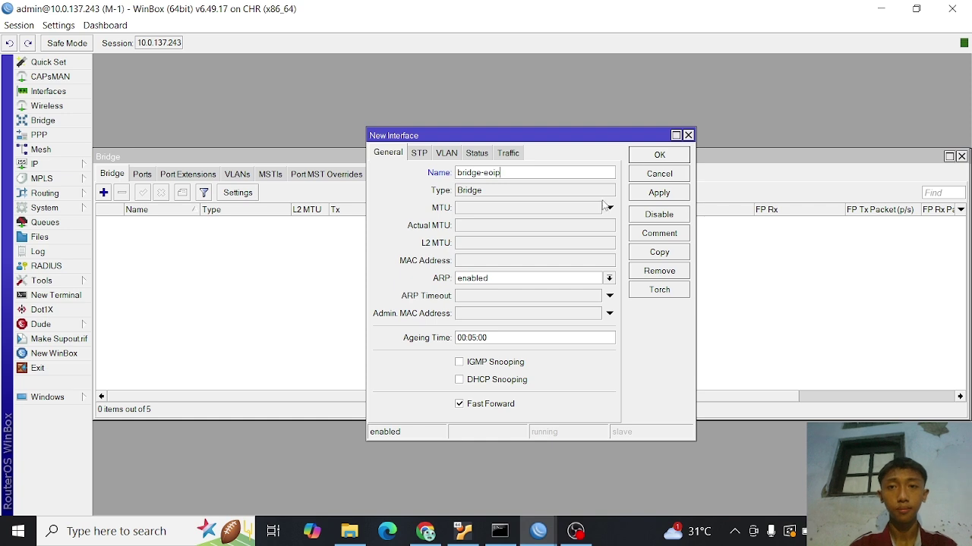
{"action": "left_click", "coordinate": [640, 193]}
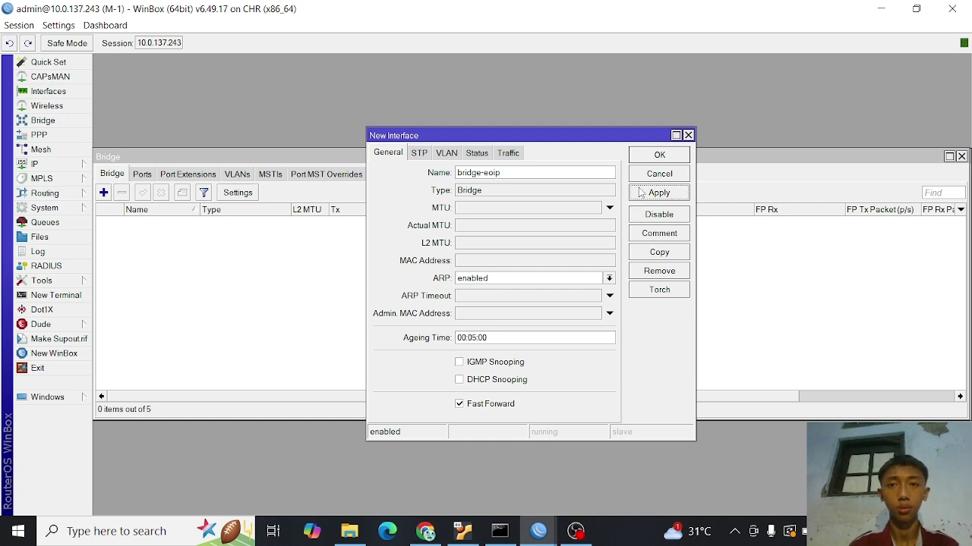
{"action": "left_click", "coordinate": [646, 156]}
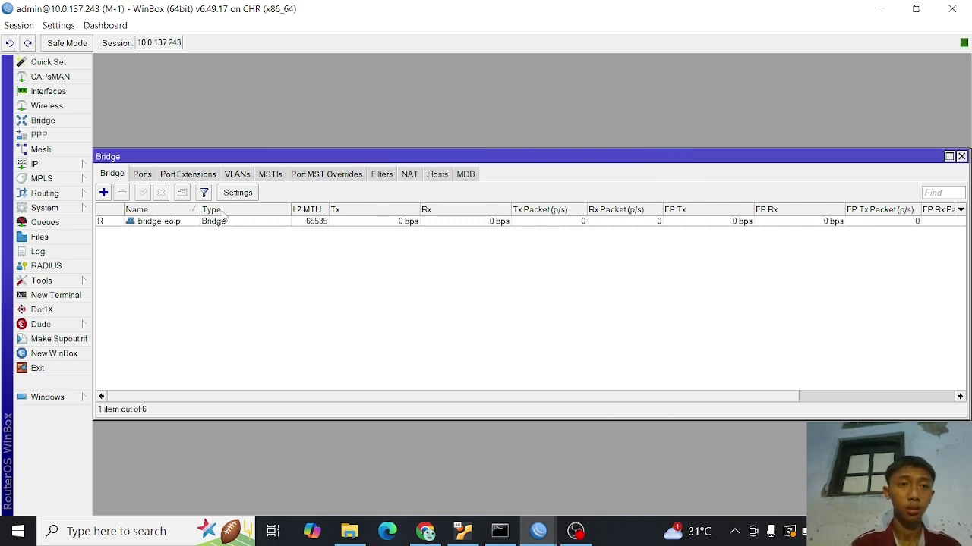
- On M-1, add eoip-tunnel-to-bandung and ether2 as ports of bridge-eoip
{"action": "left_click", "coordinate": [143, 175]}
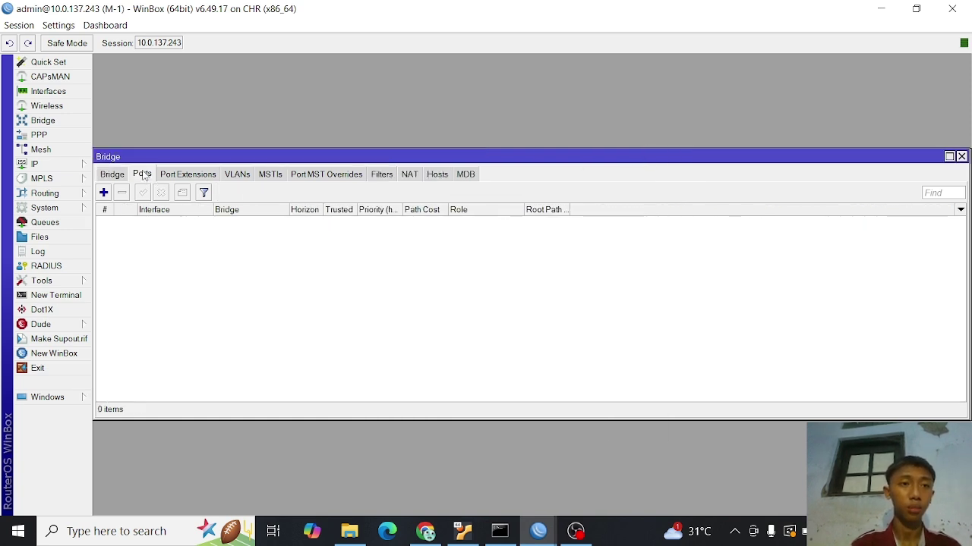
{"action": "left_click", "coordinate": [103, 192]}
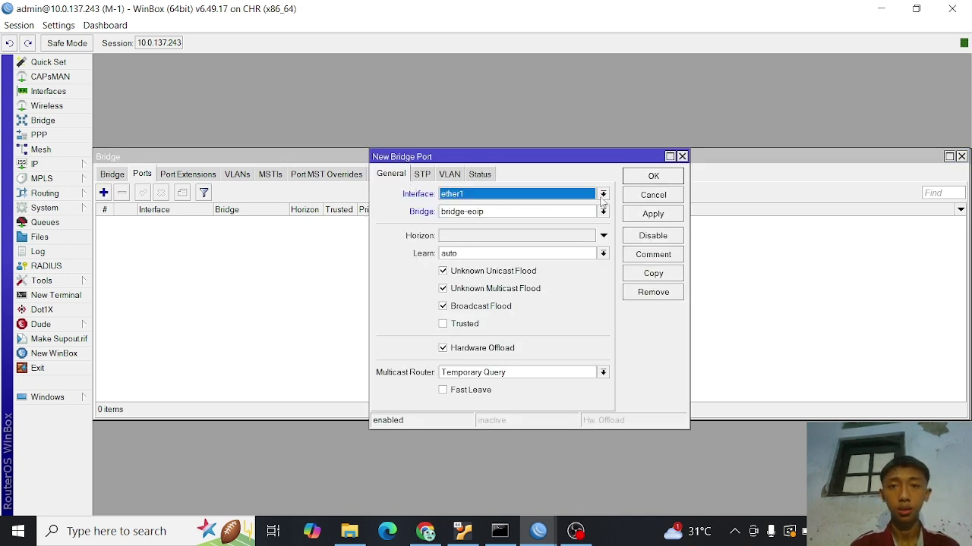
{"action": "left_click", "coordinate": [602, 196]}
{"action": "left_click", "coordinate": [537, 226]}
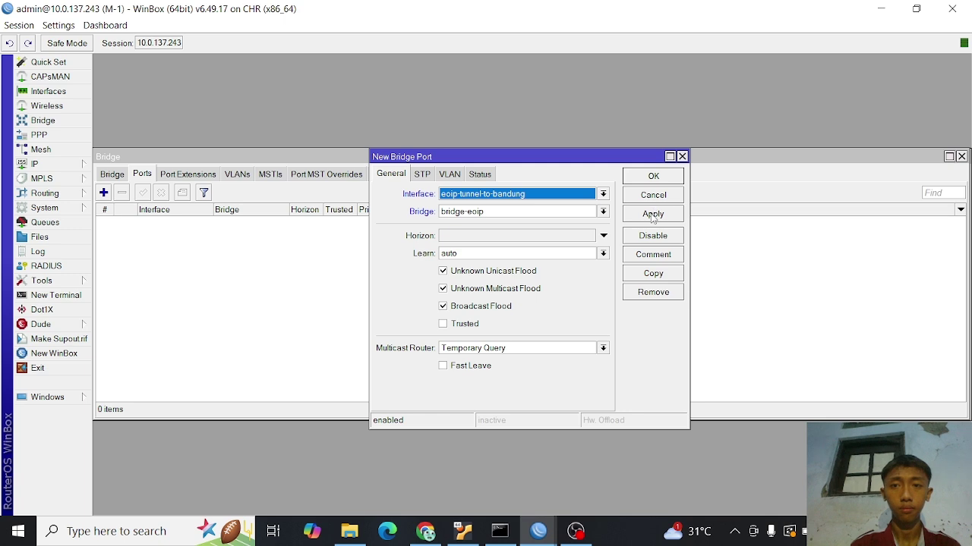
{"action": "left_click", "coordinate": [653, 214]}
{"action": "left_click", "coordinate": [653, 176]}
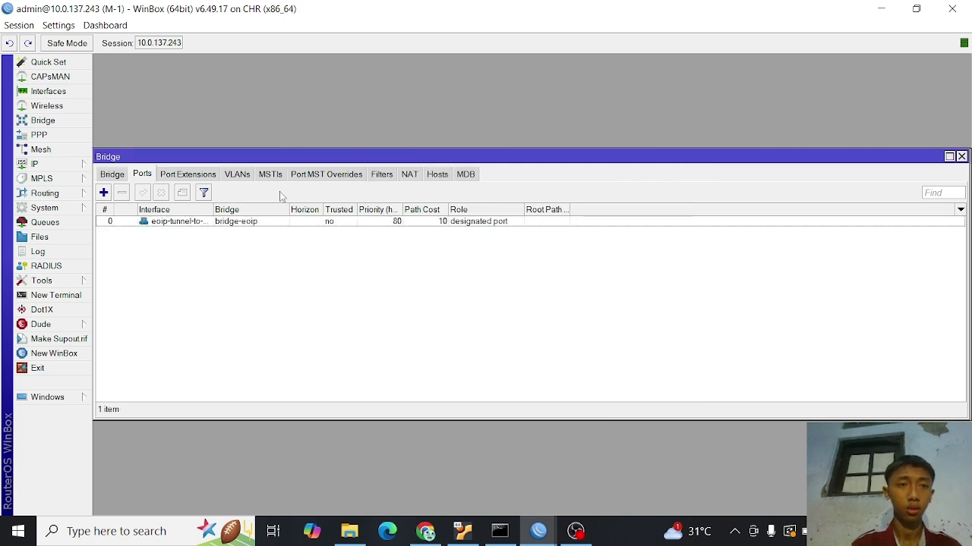
{"action": "left_click", "coordinate": [103, 193]}
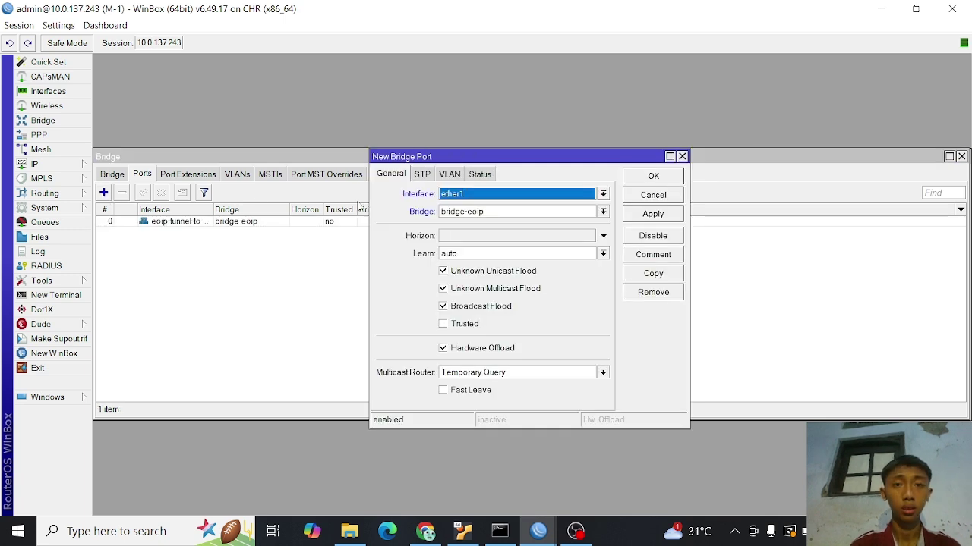
{"action": "left_click", "coordinate": [604, 194]}
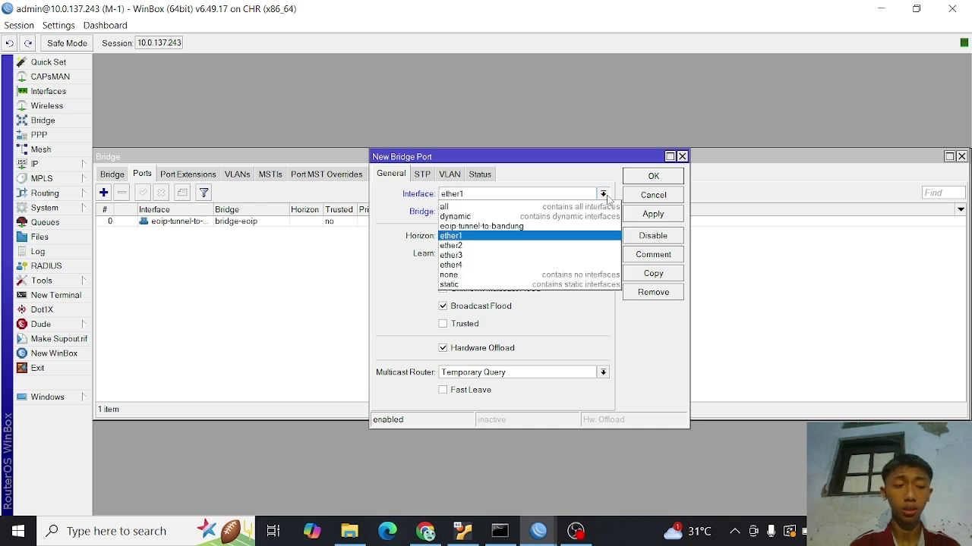
{"action": "left_click", "coordinate": [508, 246]}
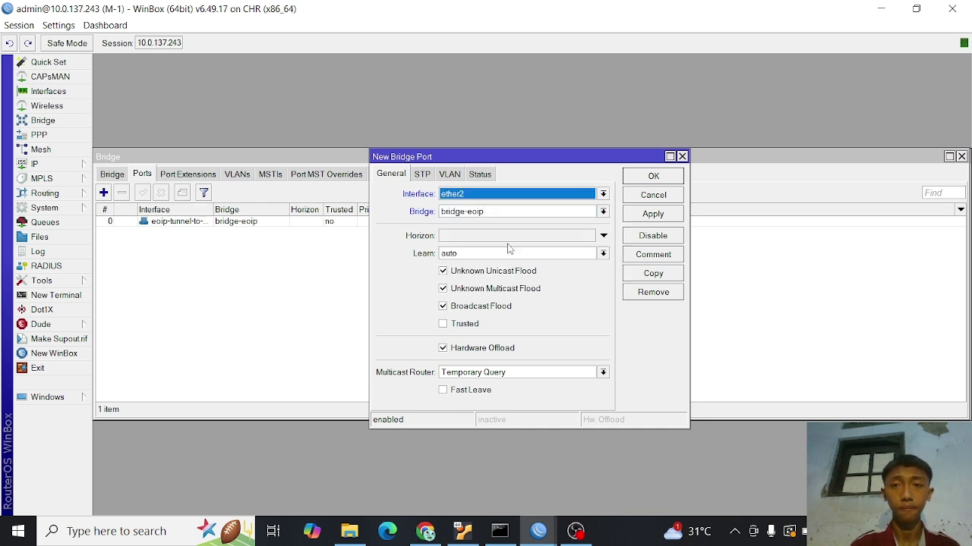
{"action": "left_click", "coordinate": [665, 215]}
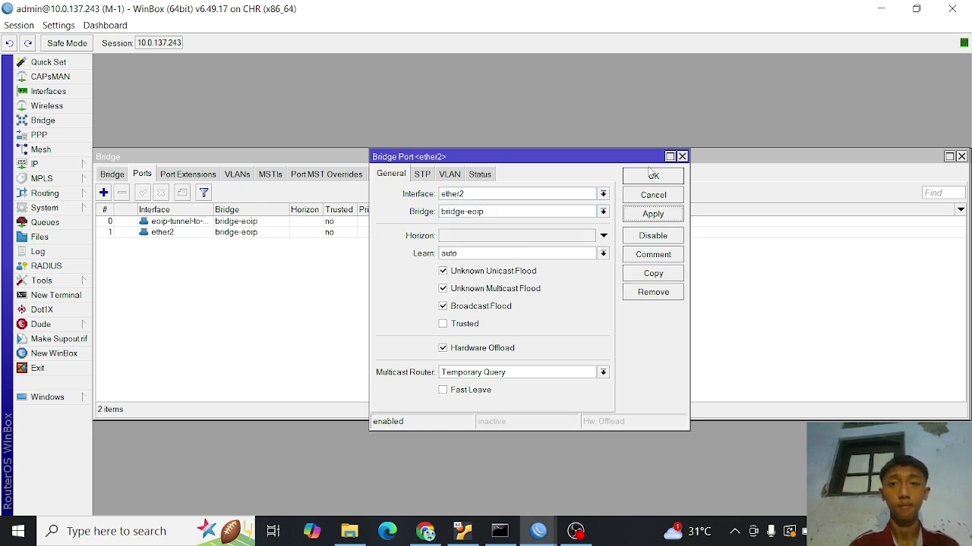
{"action": "left_click", "coordinate": [652, 177]}
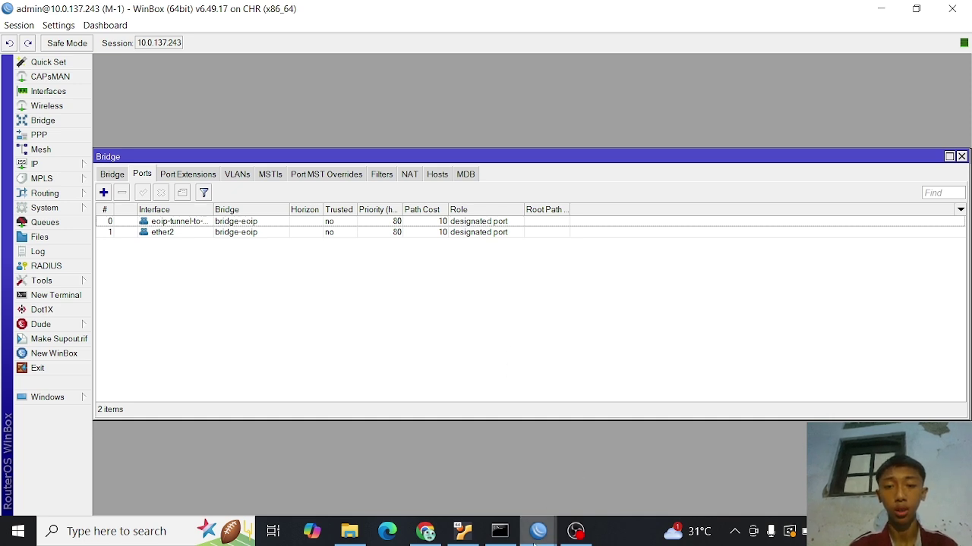
- On the M-2 router, create a new bridge named bridge-eoip
{"action": "mouse_move", "coordinate": [538, 532]}
{"action": "left_click", "coordinate": [586, 507]}
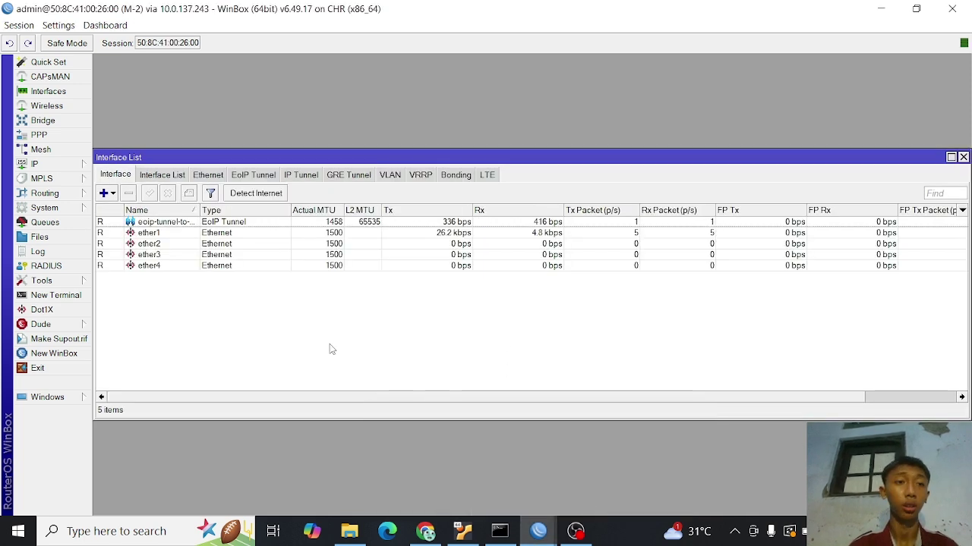
{"action": "left_click", "coordinate": [47, 122]}
{"action": "left_click", "coordinate": [103, 193]}
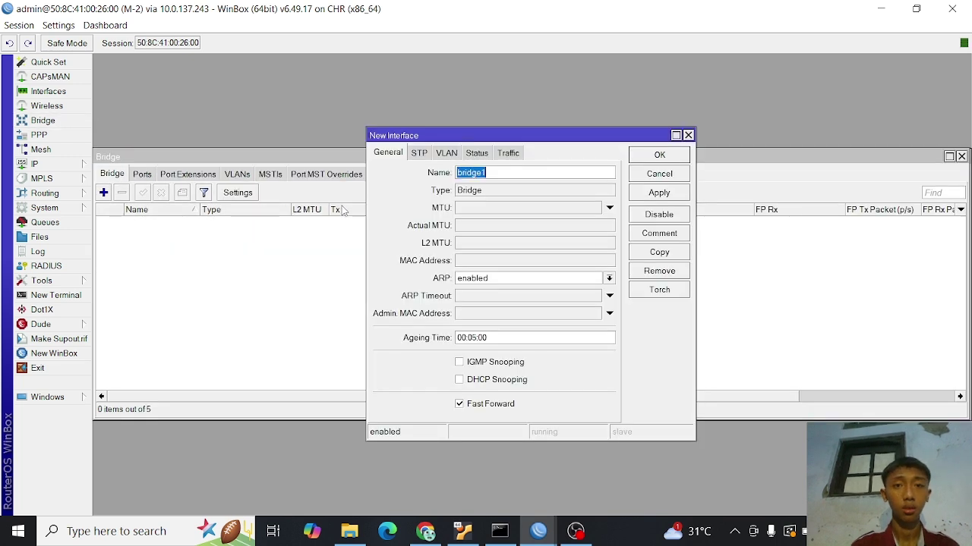
{"action": "left_click", "coordinate": [499, 172]}
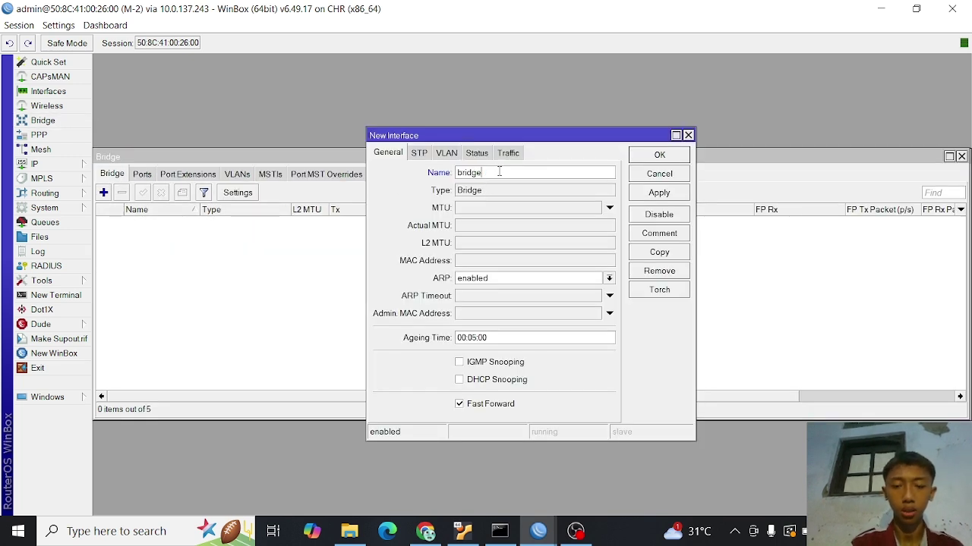
{"action": "type", "text": "-eoip"}
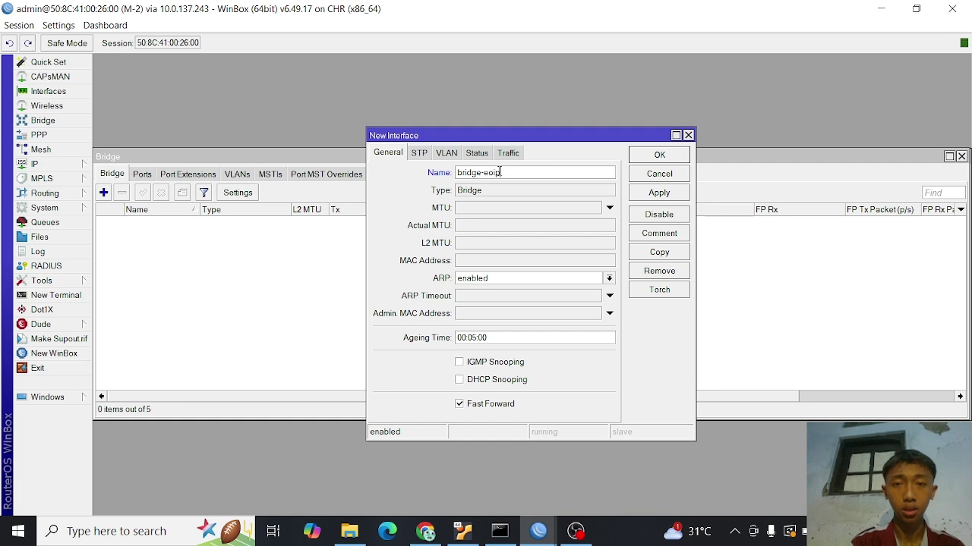
{"action": "left_click", "coordinate": [631, 198]}
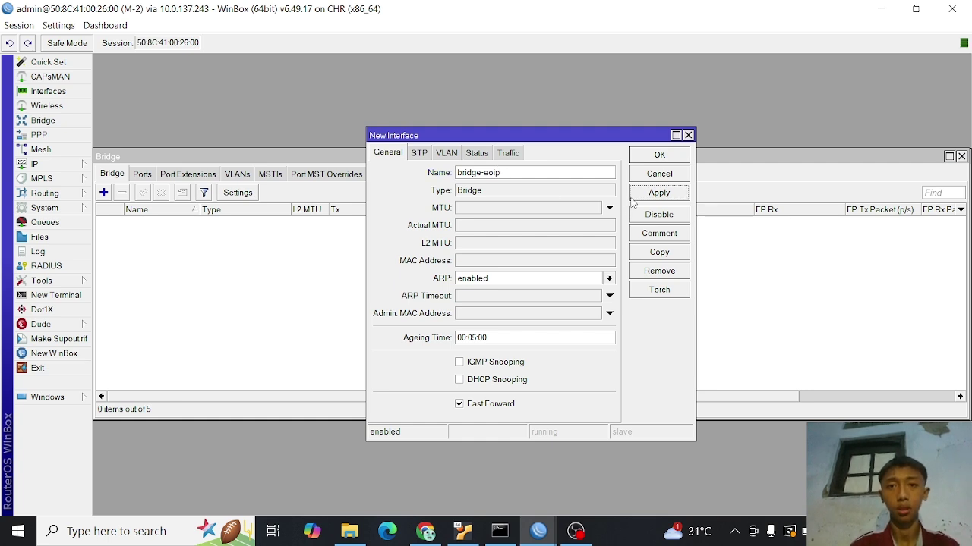
{"action": "left_click", "coordinate": [651, 155]}
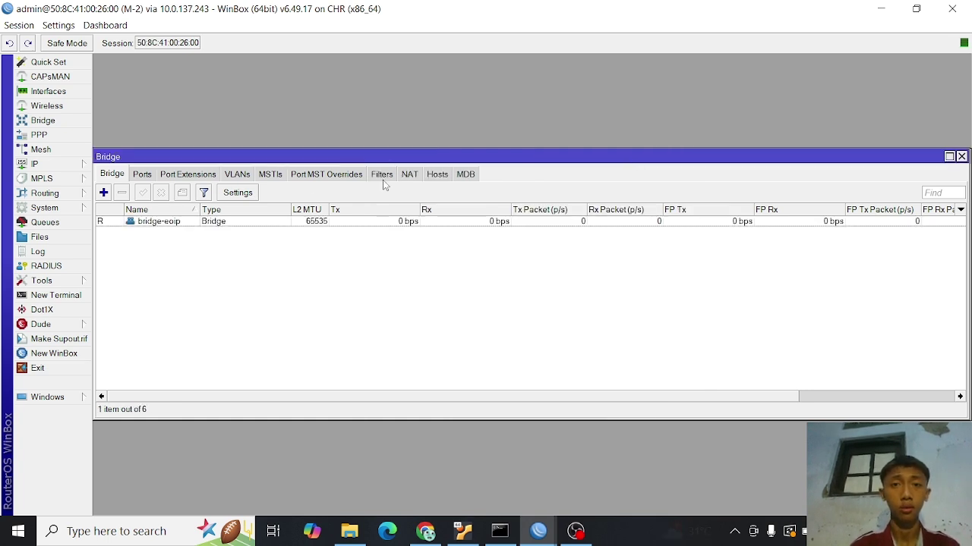
- Add eoip-tunnel-to-cimahi and ether2 as ports of bridge-eoip on M-2
{"action": "left_click", "coordinate": [144, 176]}
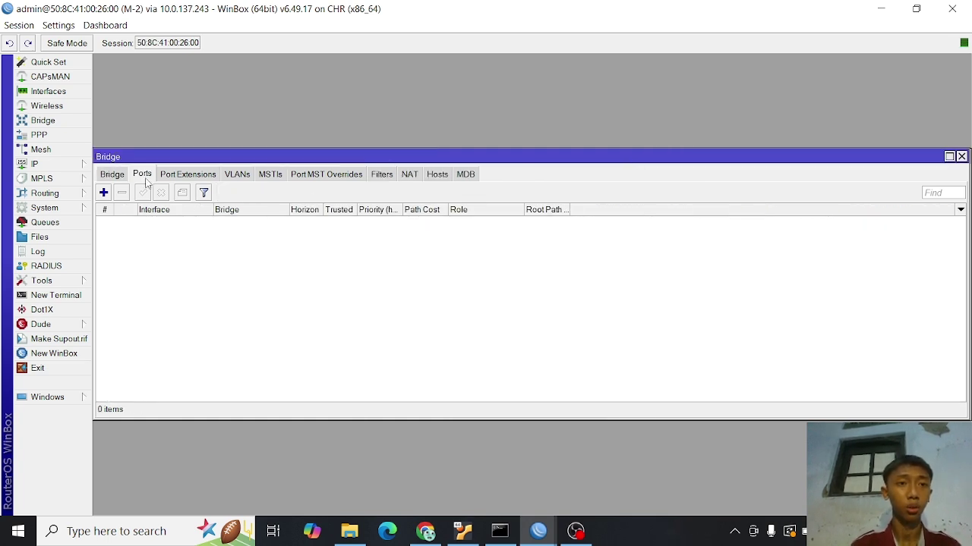
{"action": "left_click", "coordinate": [103, 192]}
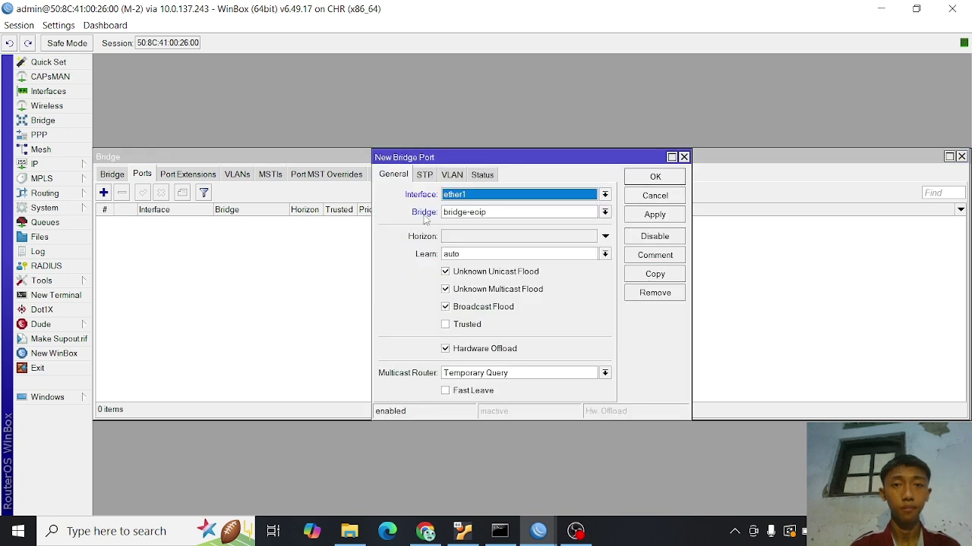
{"action": "left_click", "coordinate": [607, 196]}
{"action": "left_click", "coordinate": [565, 230]}
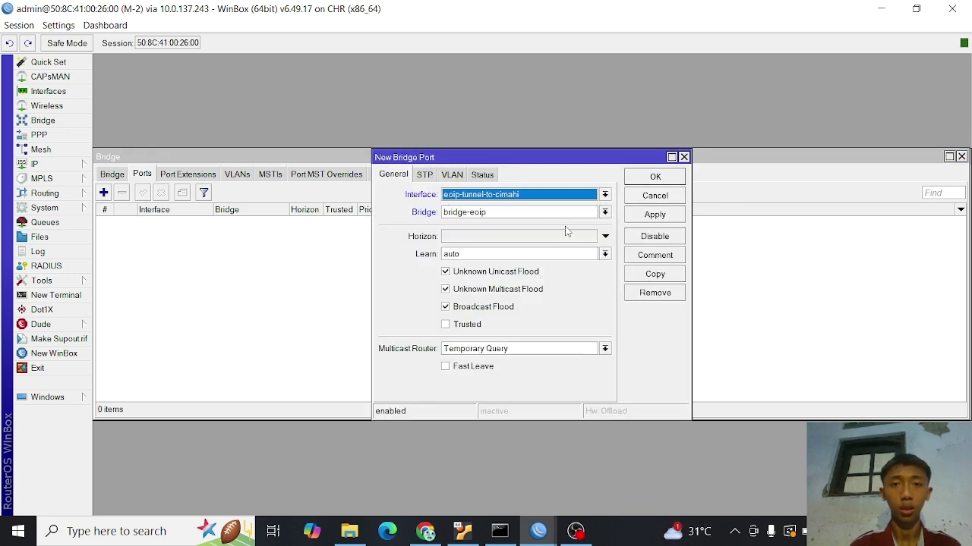
{"action": "left_click", "coordinate": [656, 179]}
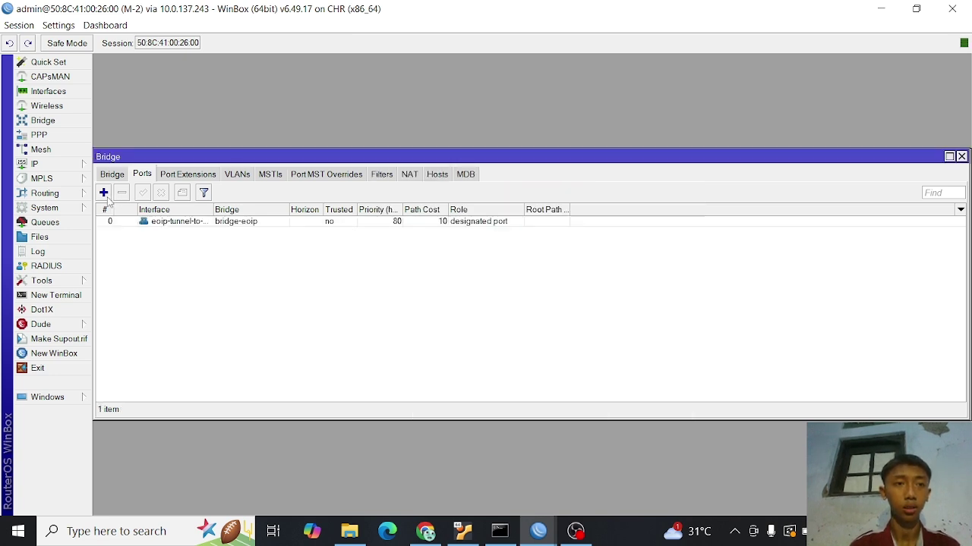
{"action": "left_click", "coordinate": [103, 193]}
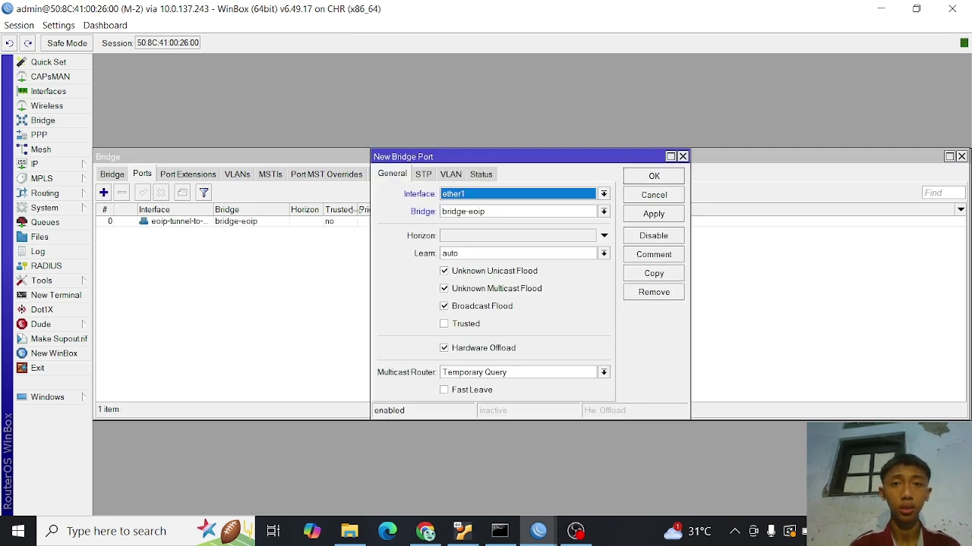
{"action": "left_click", "coordinate": [604, 194]}
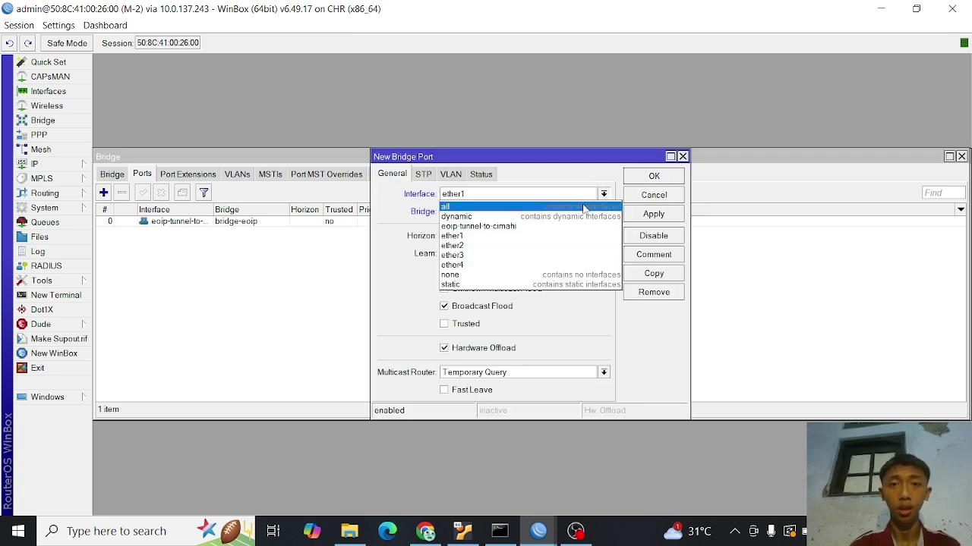
{"action": "left_click", "coordinate": [527, 246]}
{"action": "left_click", "coordinate": [661, 216]}
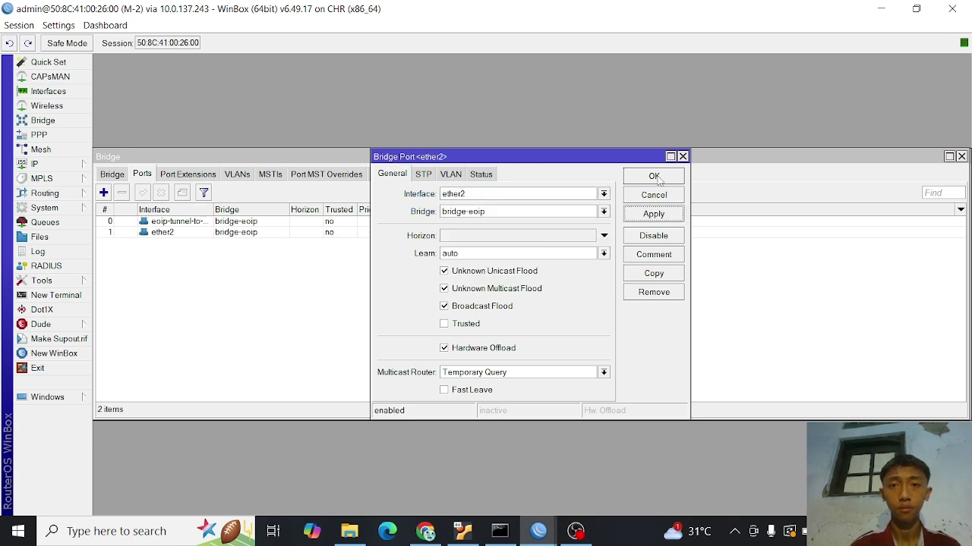
{"action": "left_click", "coordinate": [659, 176]}
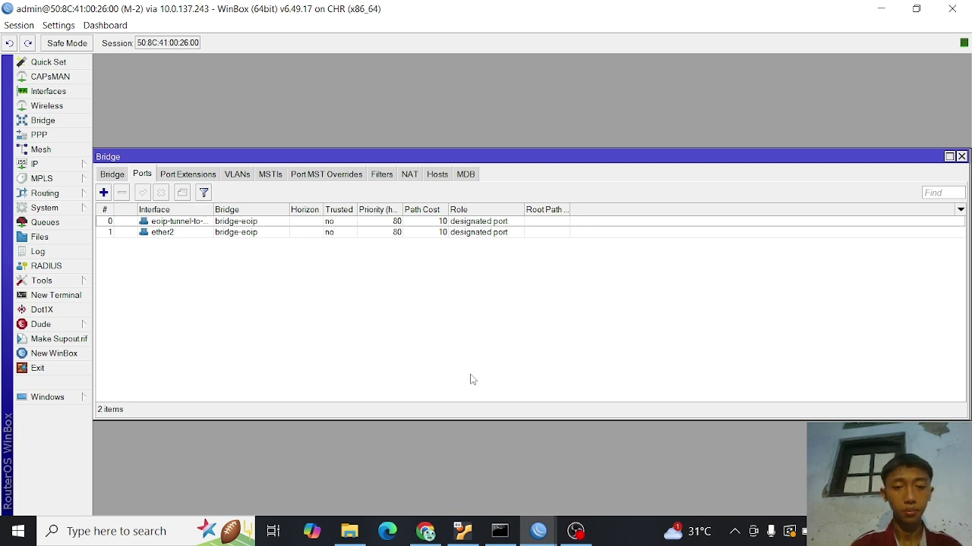
- In the PNETLab topology, start VPC 1 and VPC 2
{"action": "left_click", "coordinate": [426, 530]}
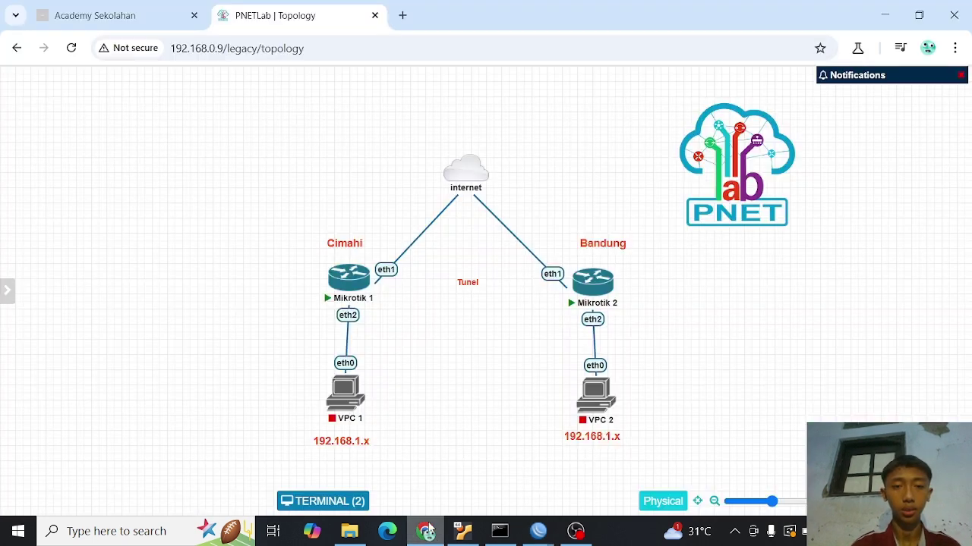
{"action": "mouse_move", "coordinate": [342, 383]}
{"action": "left_click", "coordinate": [334, 367]}
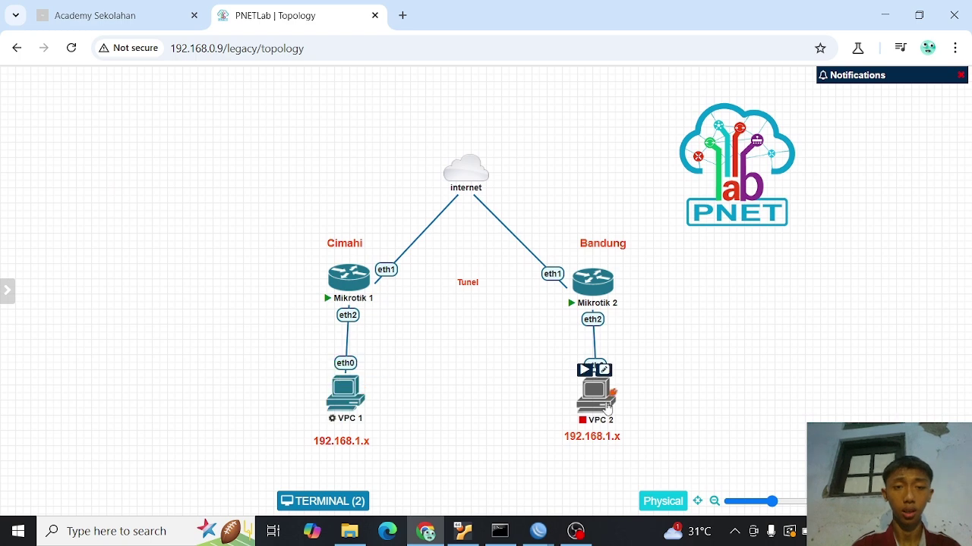
{"action": "left_click", "coordinate": [585, 370]}
- In VPC 1's console, assign the address with ip 192.168.1.10
{"action": "mouse_move", "coordinate": [345, 395]}
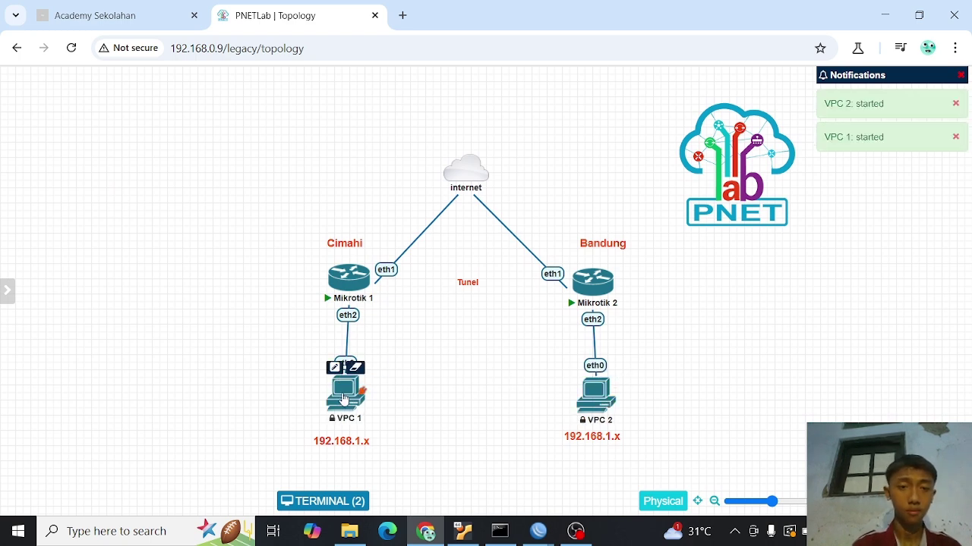
{"action": "left_click", "coordinate": [345, 395]}
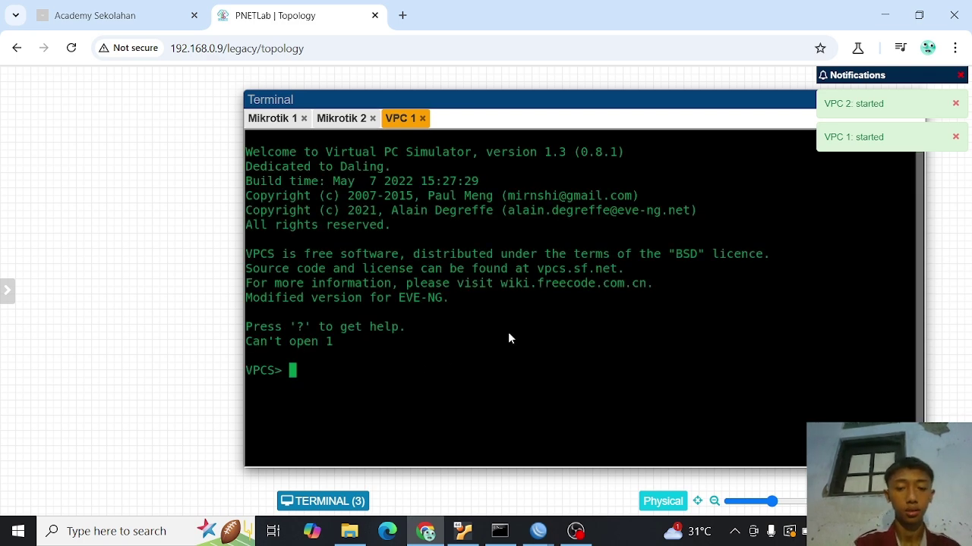
{"action": "type", "text": "ip"}
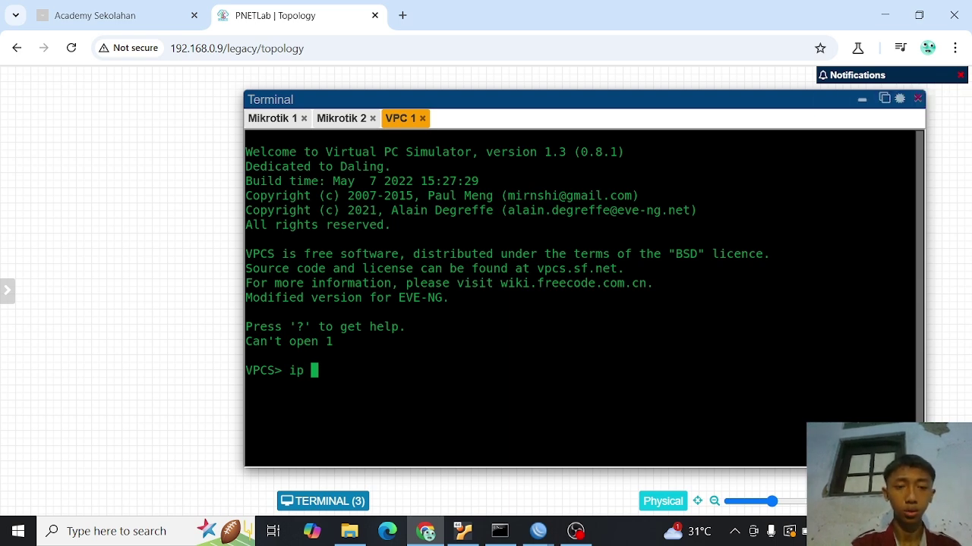
{"action": "type", "text": " 192.16"}
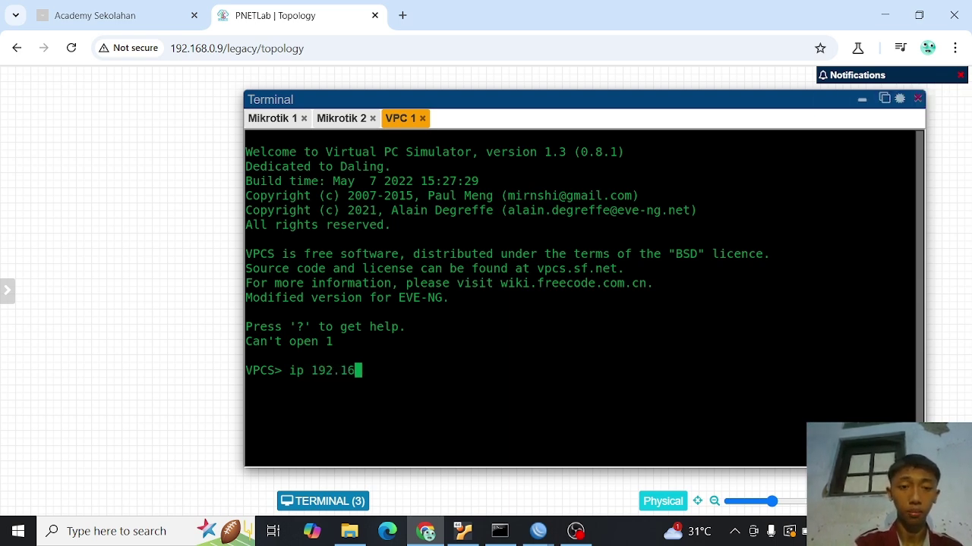
{"action": "type", "text": "8.1.10"}
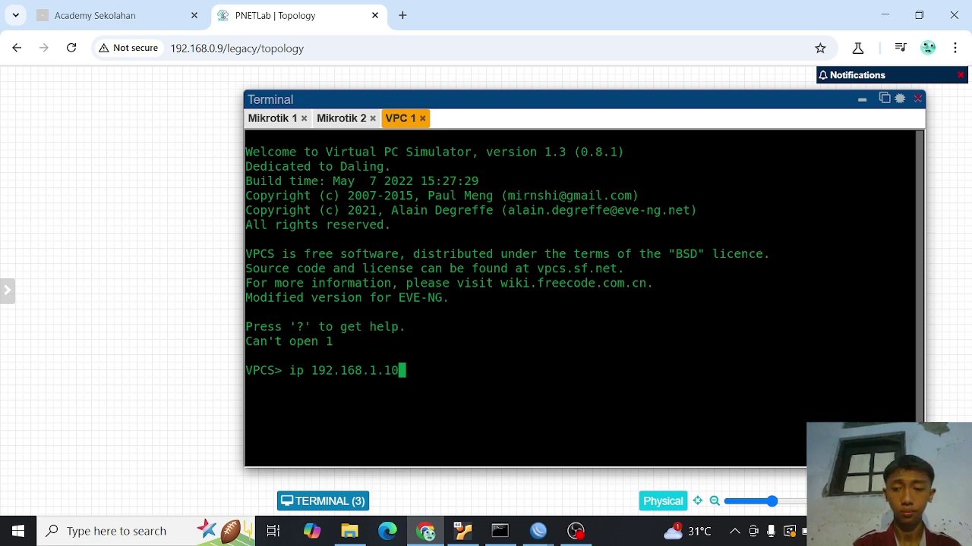
{"action": "key", "text": "Return"}
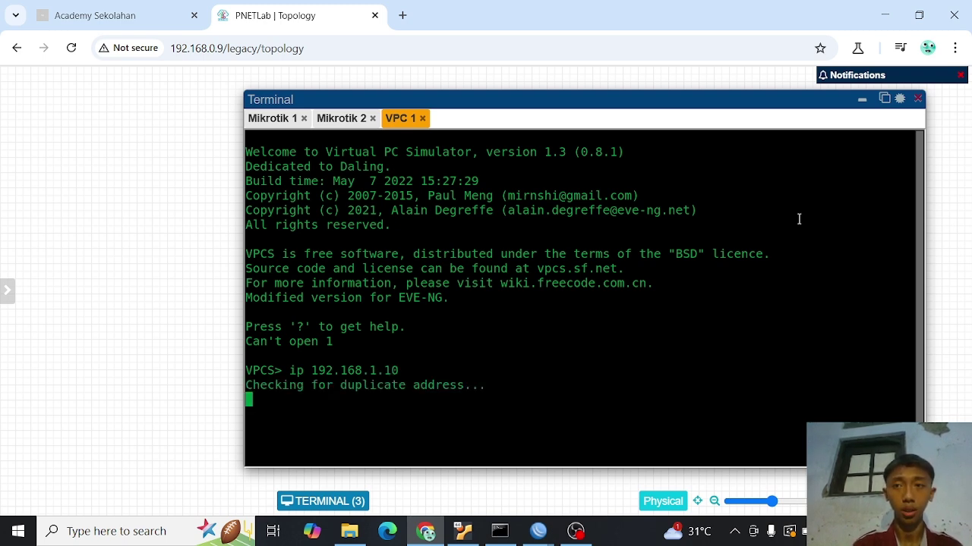
- In VPC 2's console, assign the address with ip 192.168.1.20
{"action": "left_click", "coordinate": [862, 99]}
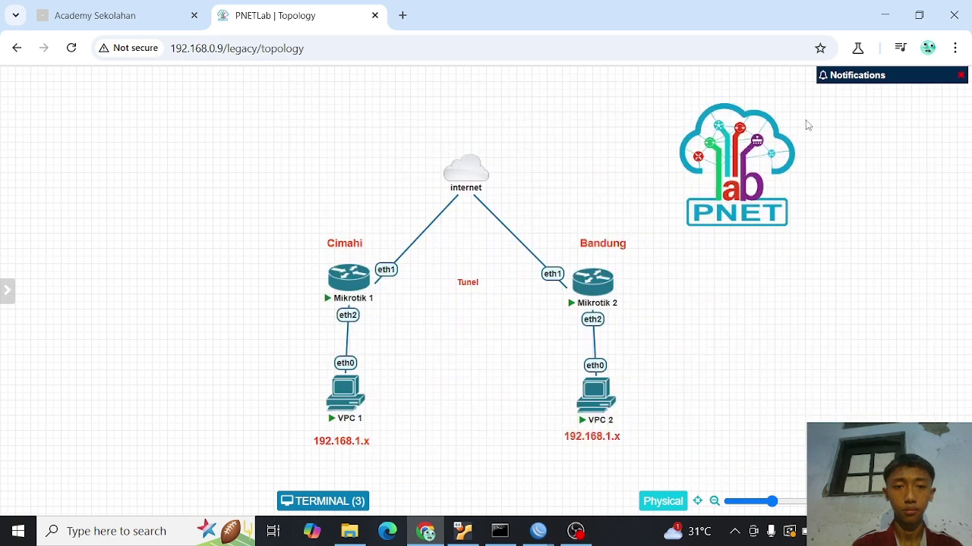
{"action": "left_click", "coordinate": [596, 394]}
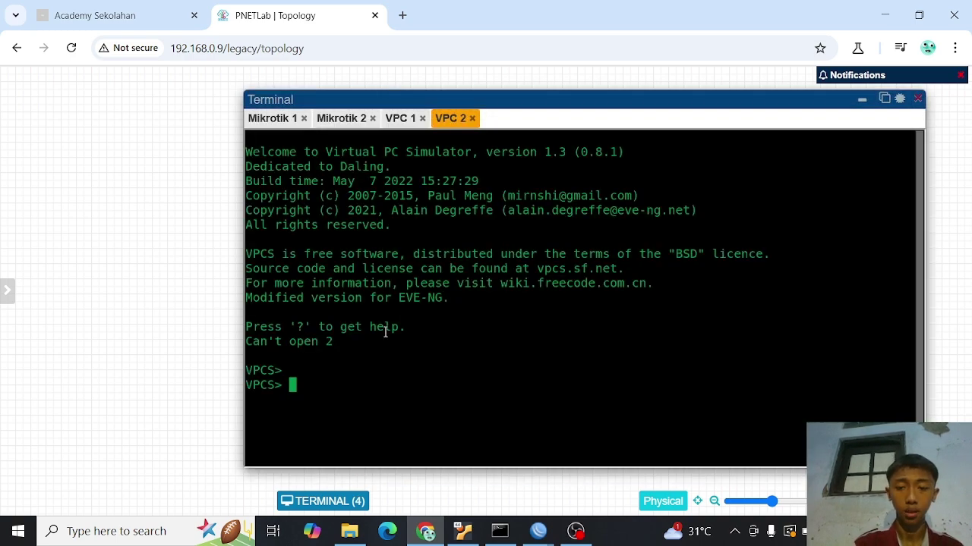
{"action": "type", "text": "ip "}
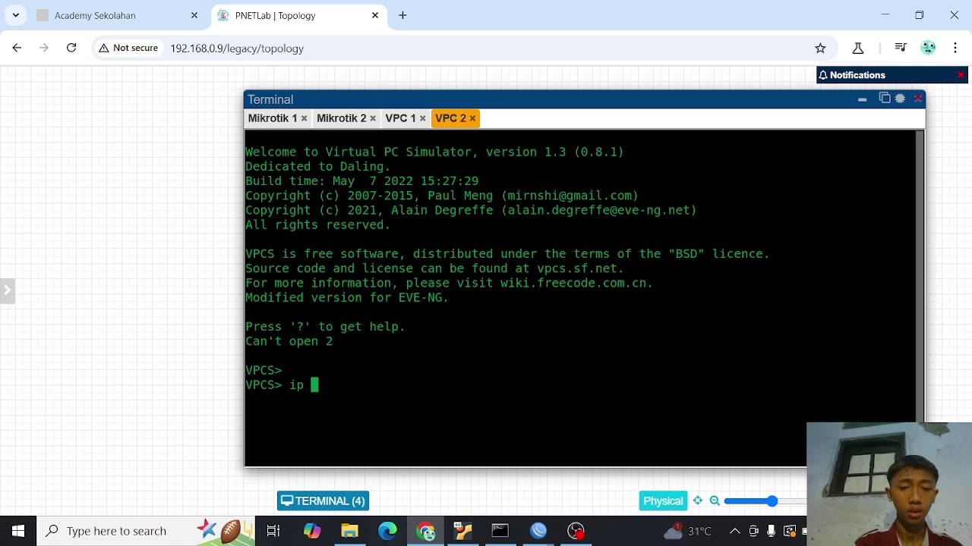
{"action": "type", "text": "192.168"}
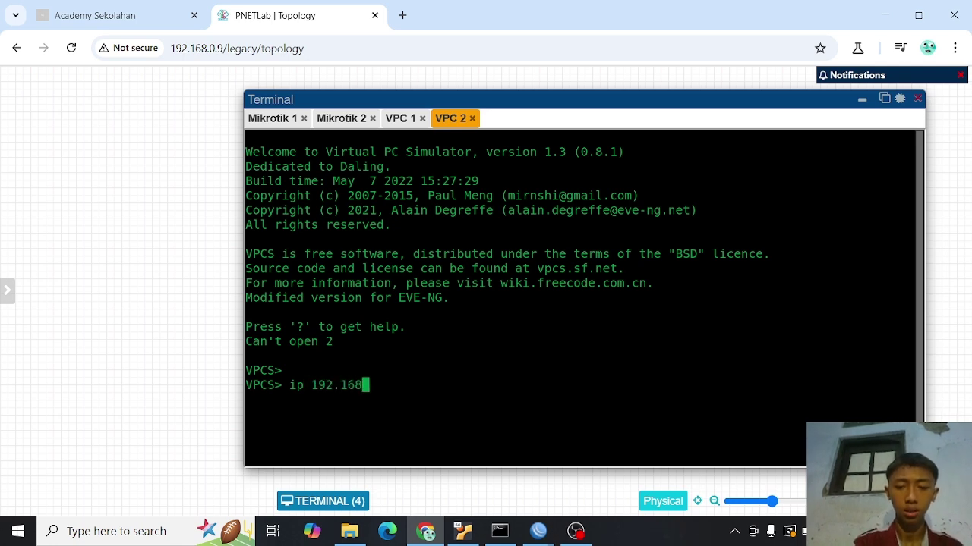
{"action": "type", "text": ".1.20"}
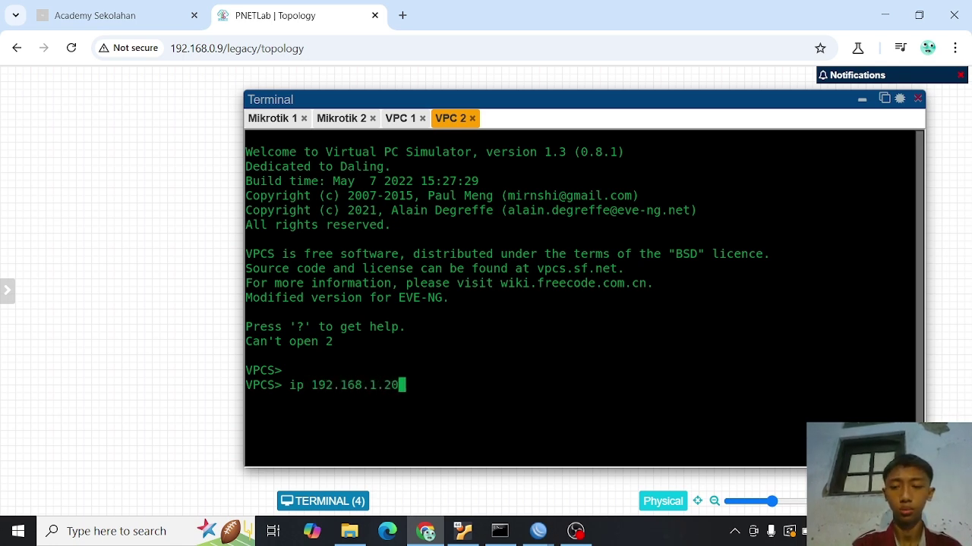
{"action": "key", "text": "Return"}
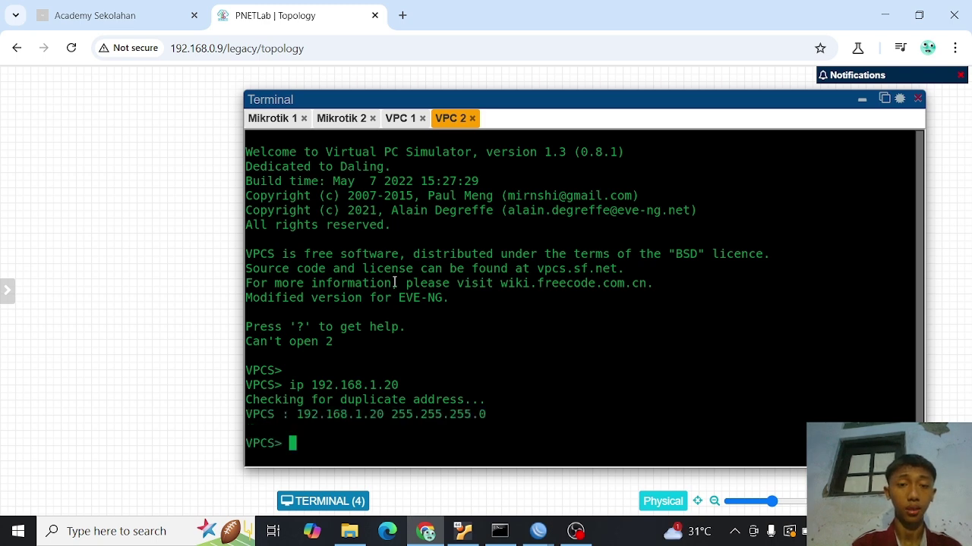
- Ping 192.168.1.10 from VPC 2 and stop it after the replies
{"action": "type", "text": "ping "}
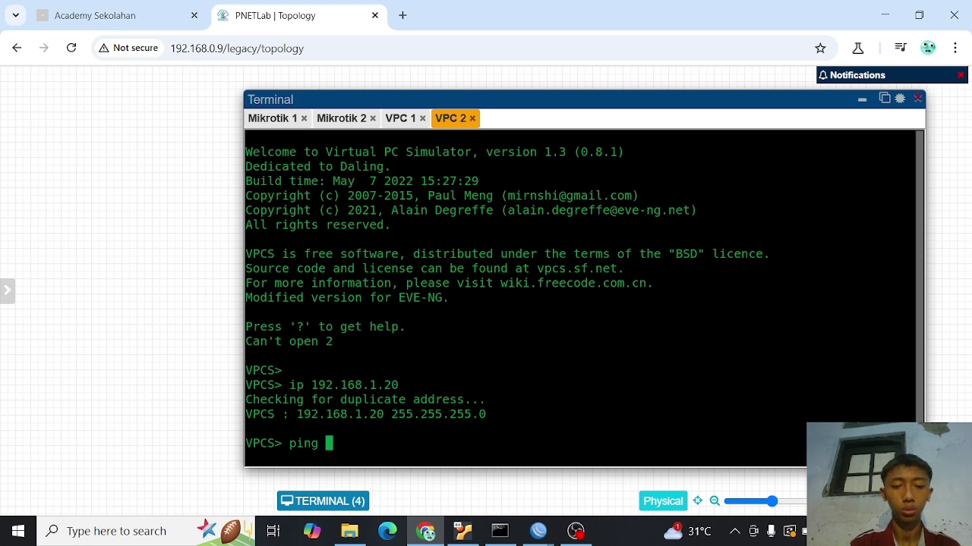
{"action": "type", "text": "192.168"}
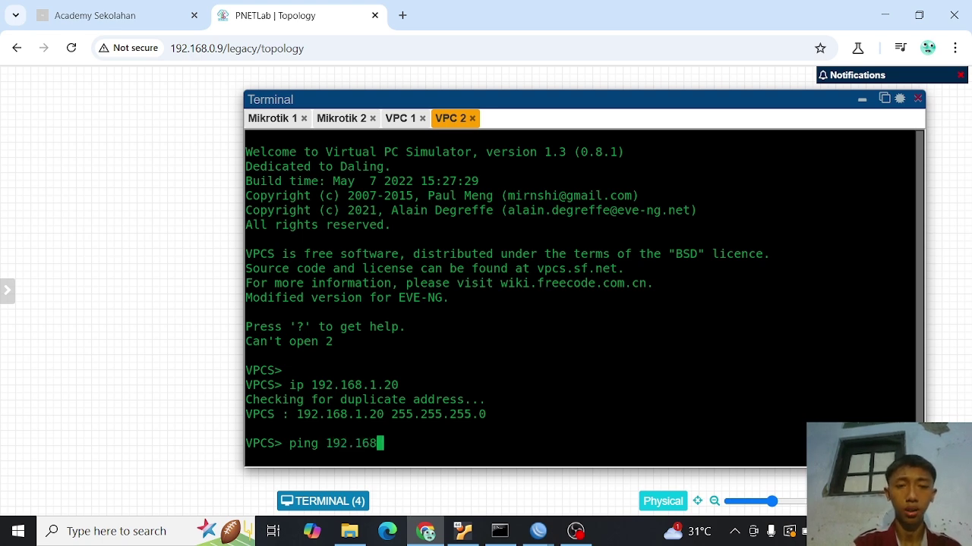
{"action": "type", "text": ".1.10"}
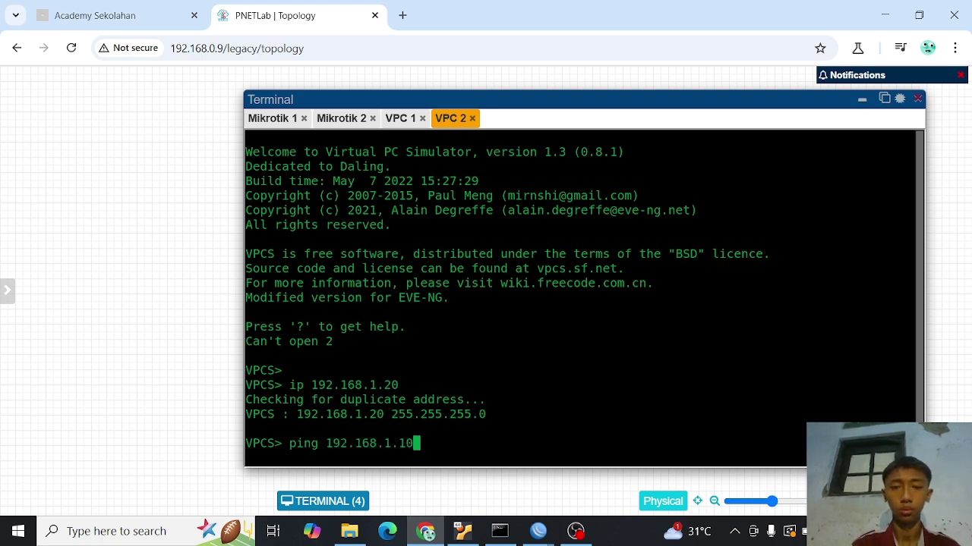
{"action": "key", "text": "Return"}
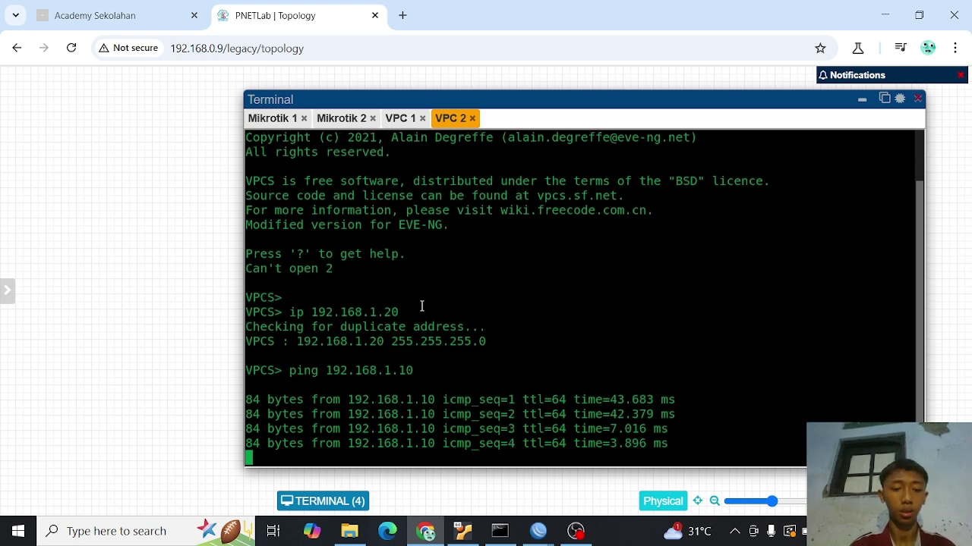
{"action": "key", "text": "ctrl+c"}
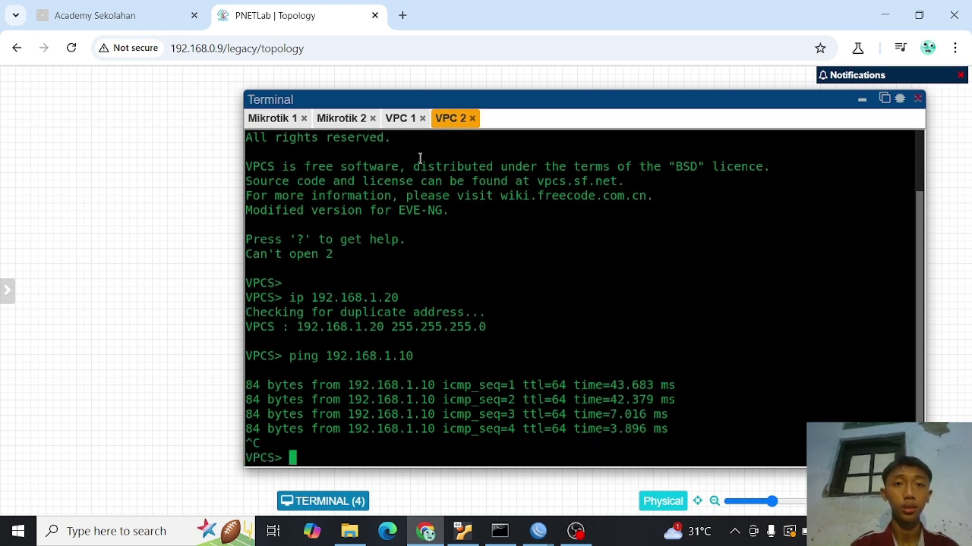
- From VPC 1's console, ping 192.168.1.20 and stop it after five replies
{"action": "left_click", "coordinate": [408, 121]}
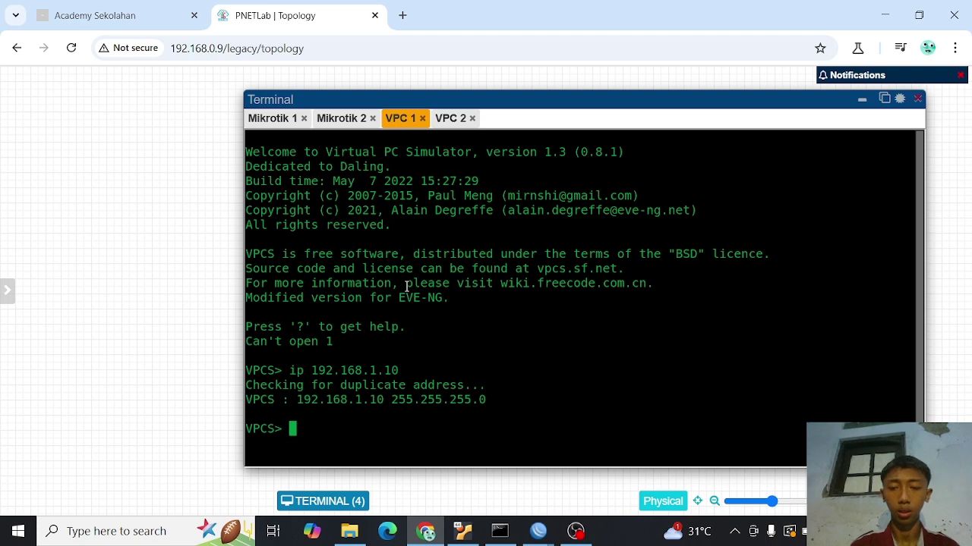
{"action": "type", "text": "pin"}
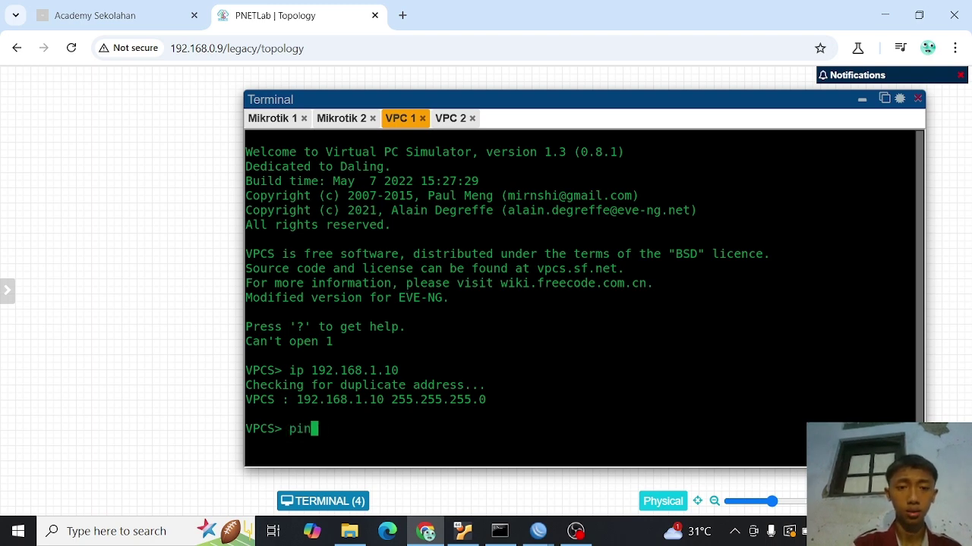
{"action": "type", "text": "g 192.16"}
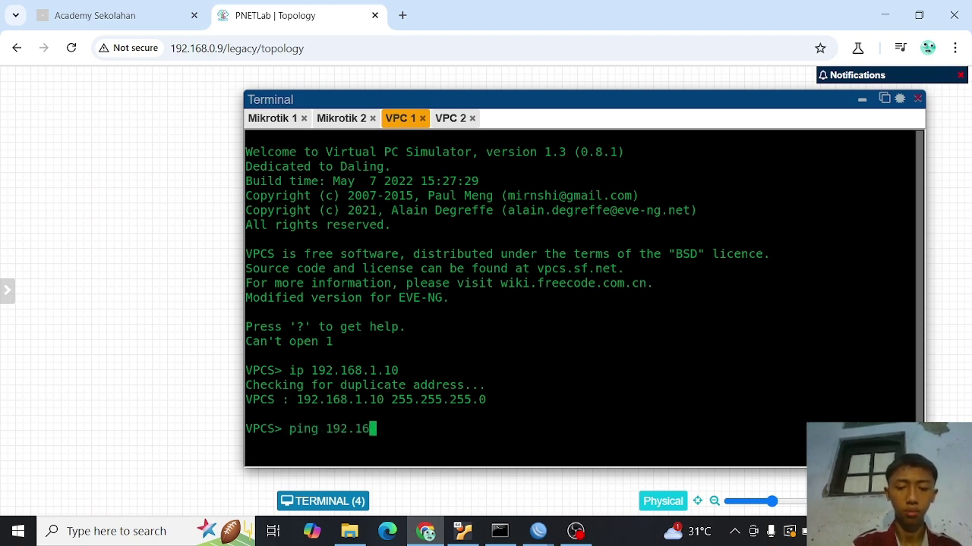
{"action": "type", "text": "8.1.20"}
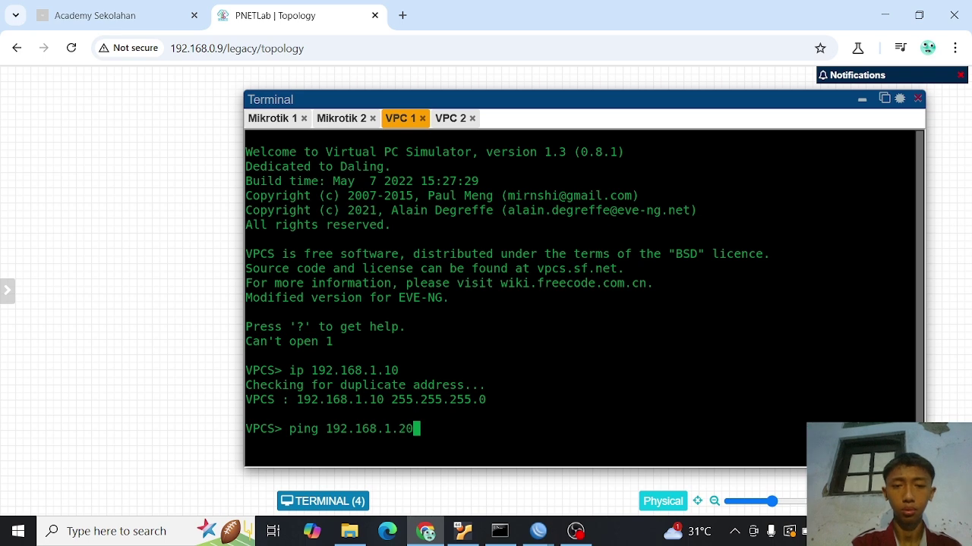
{"action": "key", "text": "Return"}
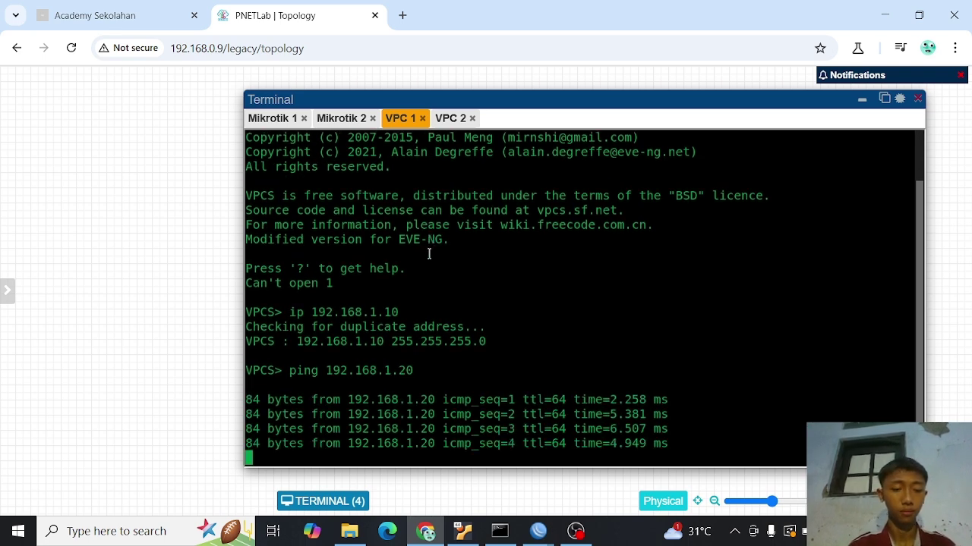
{"action": "key", "text": "ctrl+c"}
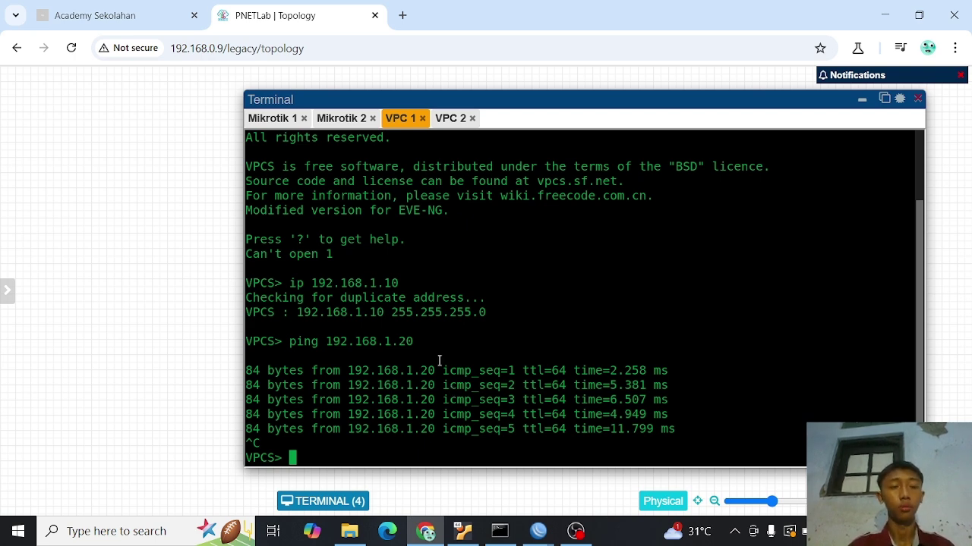
- On M-1, add IP address 192.168.1.1/24 on interface bridge-eoip
{"action": "mouse_move", "coordinate": [541, 528]}
{"action": "left_click", "coordinate": [521, 496]}
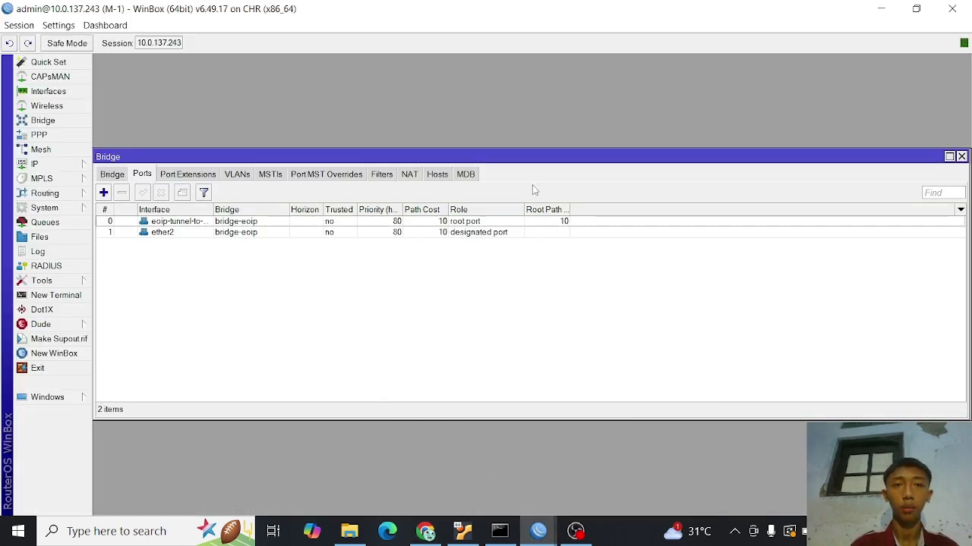
{"action": "left_click", "coordinate": [41, 164]}
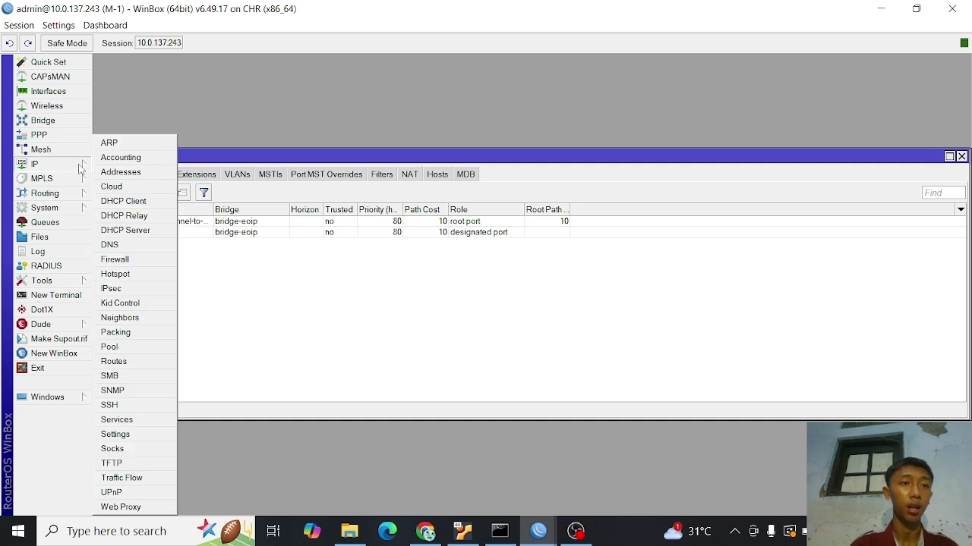
{"action": "left_click", "coordinate": [119, 176]}
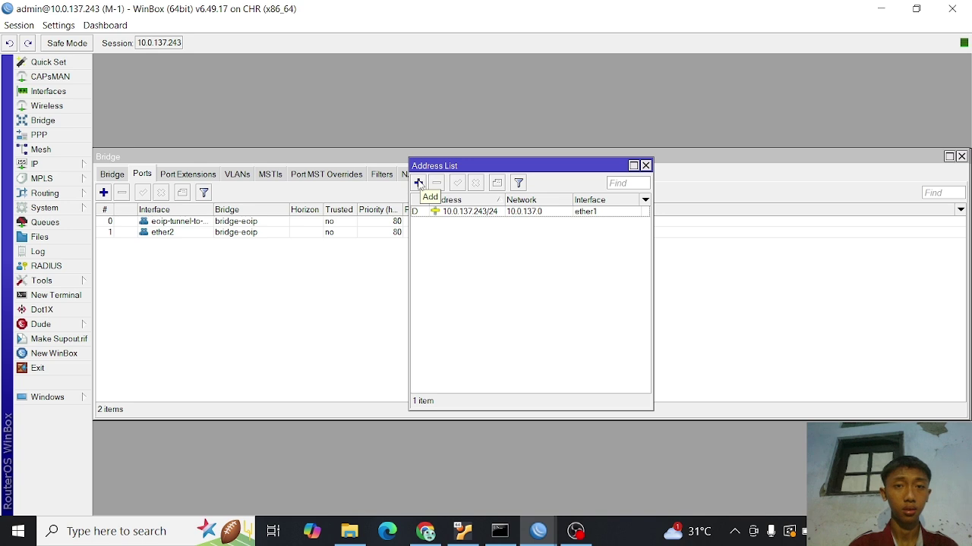
{"action": "left_click", "coordinate": [418, 184]}
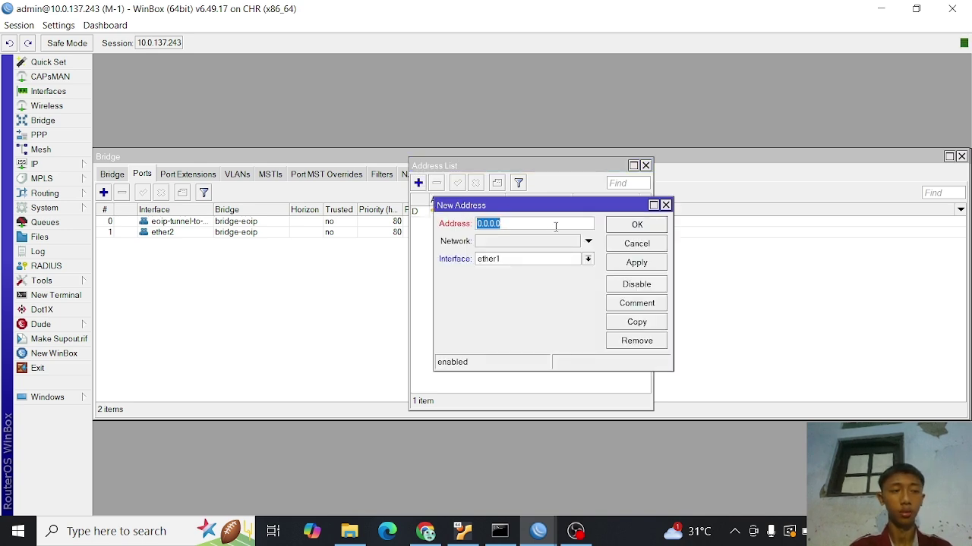
{"action": "type", "text": "19"}
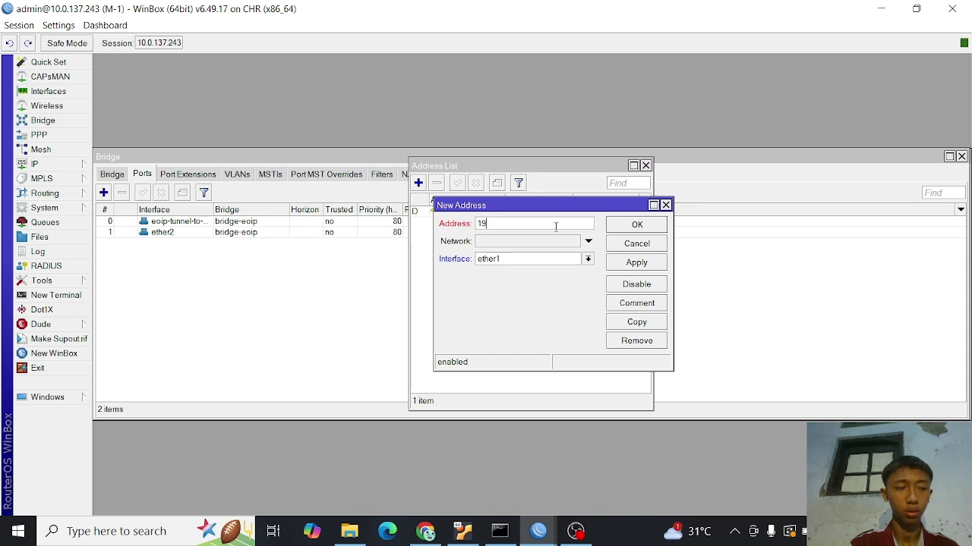
{"action": "type", "text": "2.168.1"}
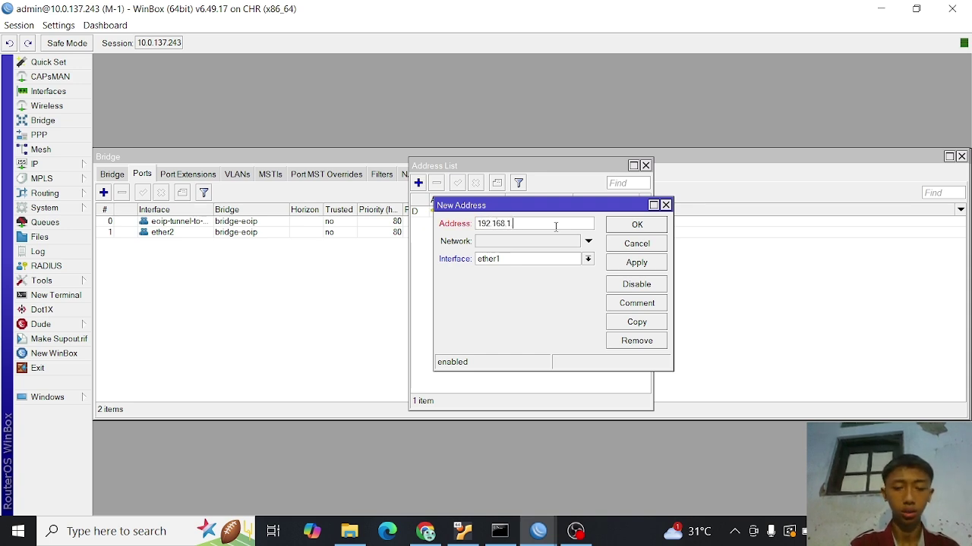
{"action": "type", "text": ".1/24"}
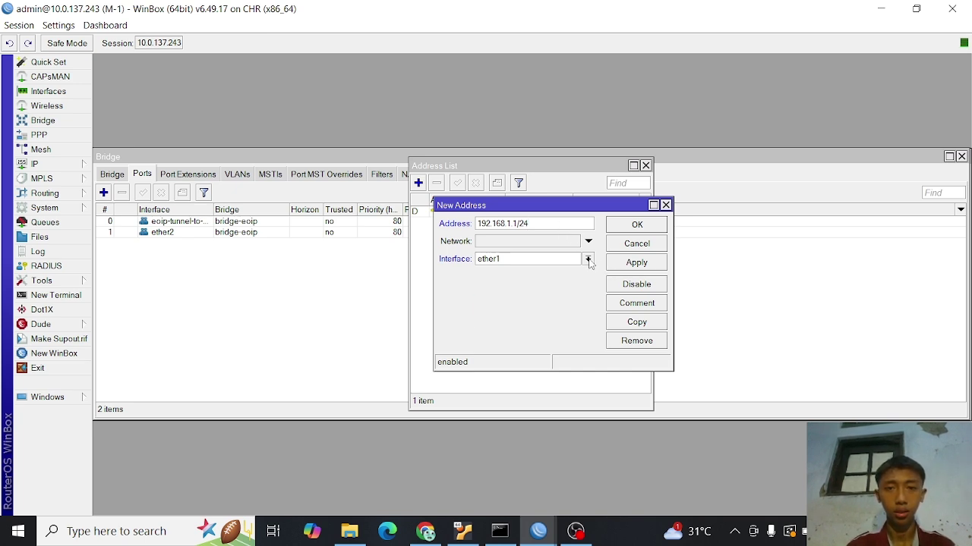
{"action": "left_click", "coordinate": [588, 259]}
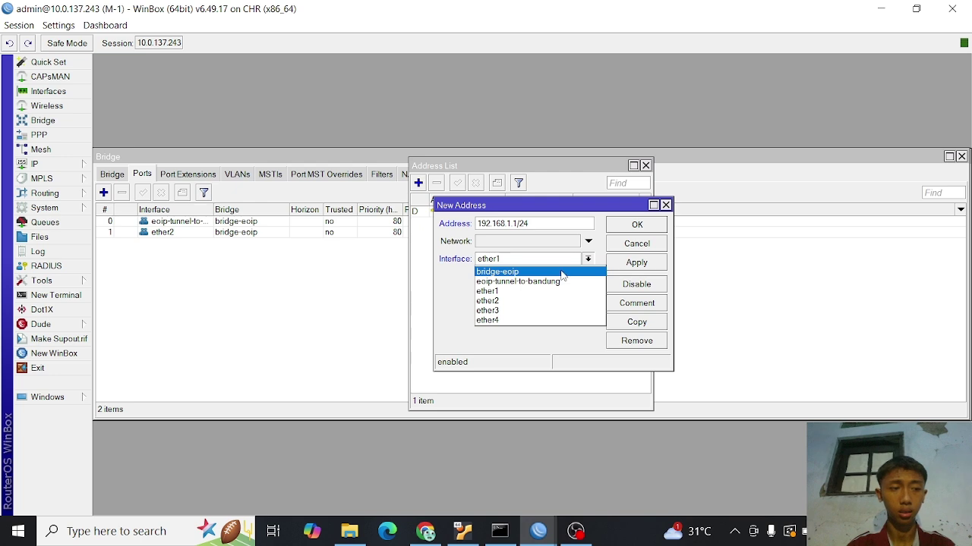
{"action": "left_click", "coordinate": [561, 272]}
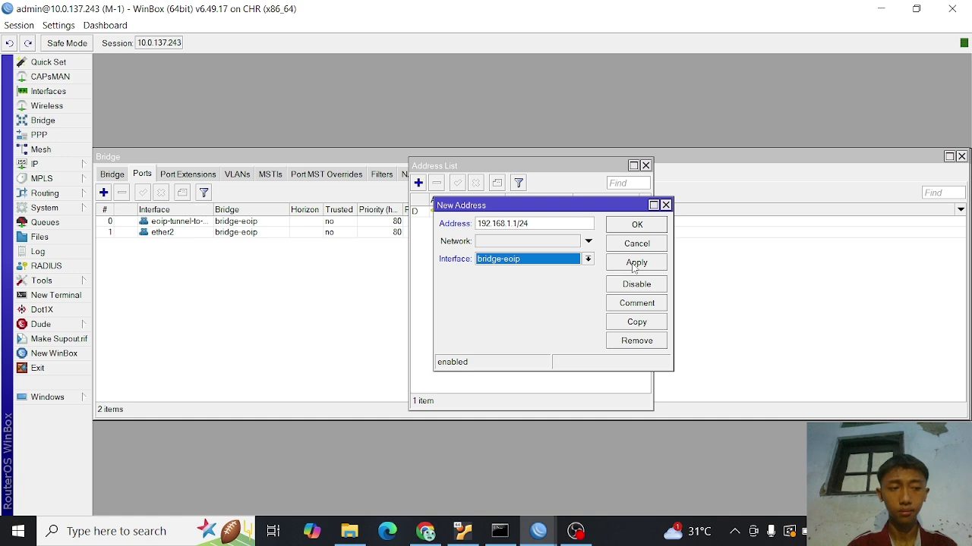
{"action": "left_click", "coordinate": [634, 262]}
{"action": "left_click", "coordinate": [636, 226]}
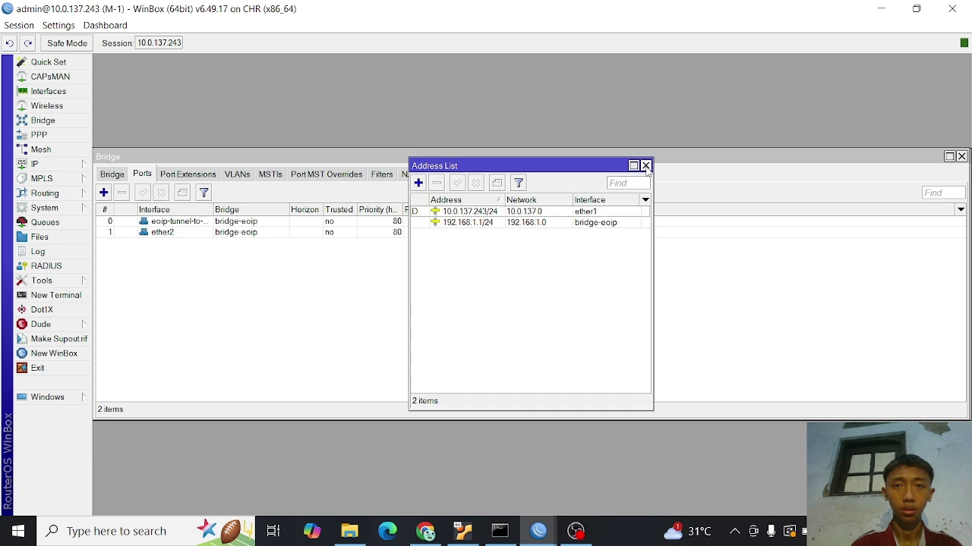
{"action": "left_click", "coordinate": [646, 166]}
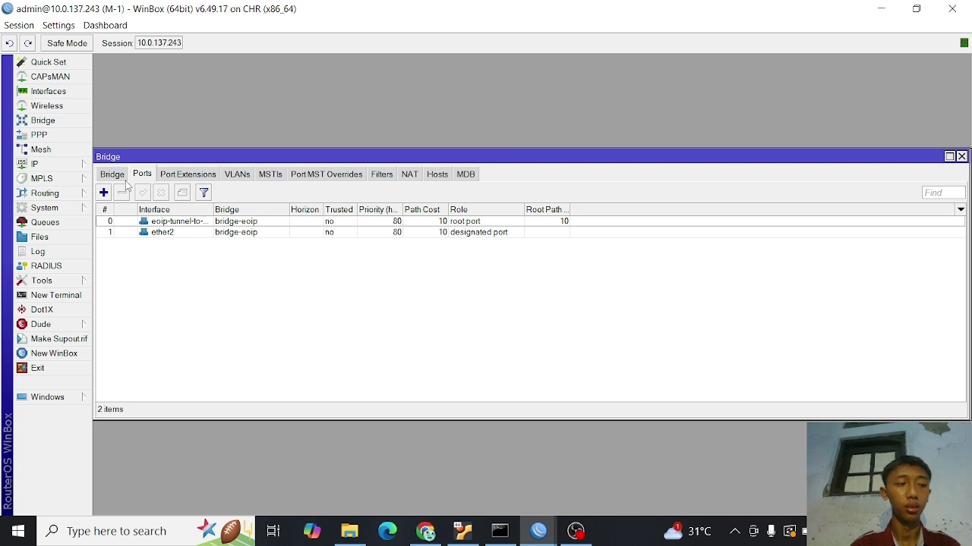
- View M-1's DHCP Server list, then switch to the M-2 WinBox session
{"action": "left_click", "coordinate": [75, 168]}
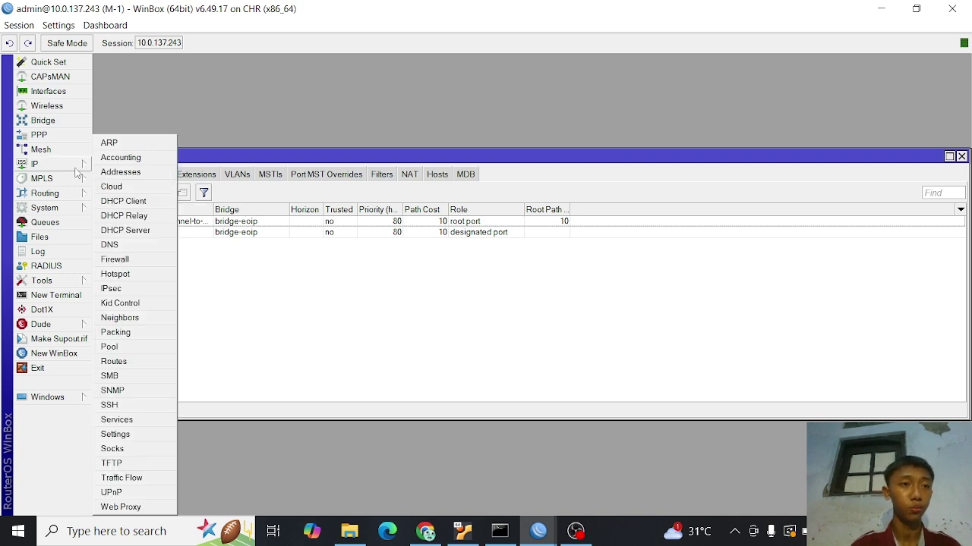
{"action": "left_click", "coordinate": [148, 232]}
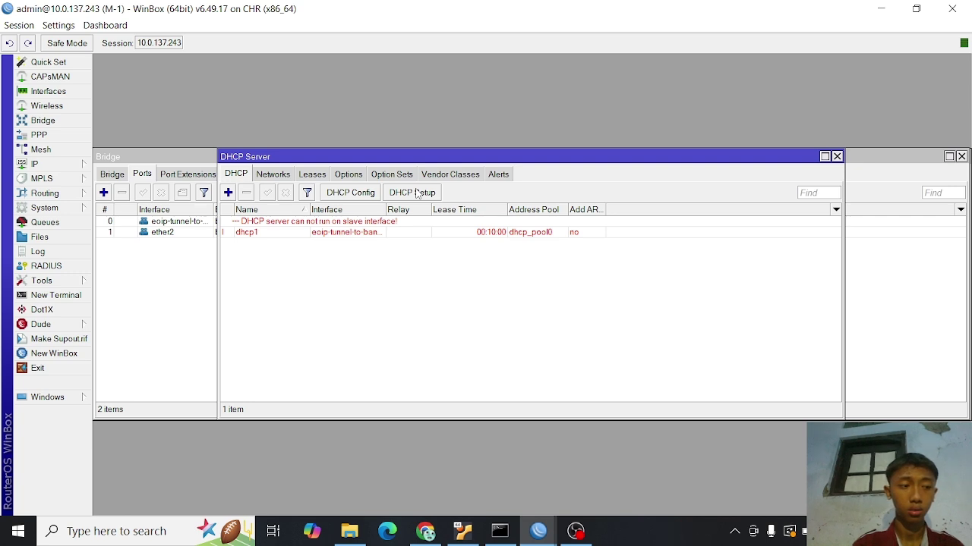
{"action": "left_click", "coordinate": [539, 533]}
{"action": "left_click", "coordinate": [592, 478]}
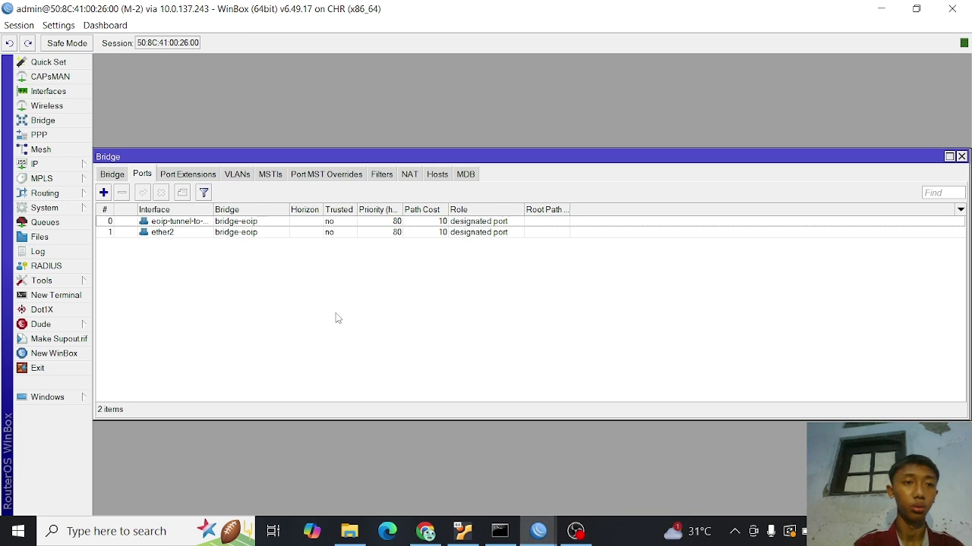
- On M-2, add IP address 192.168.1.2/24 on interface bridge-eoip
{"action": "left_click", "coordinate": [48, 168]}
{"action": "left_click", "coordinate": [120, 173]}
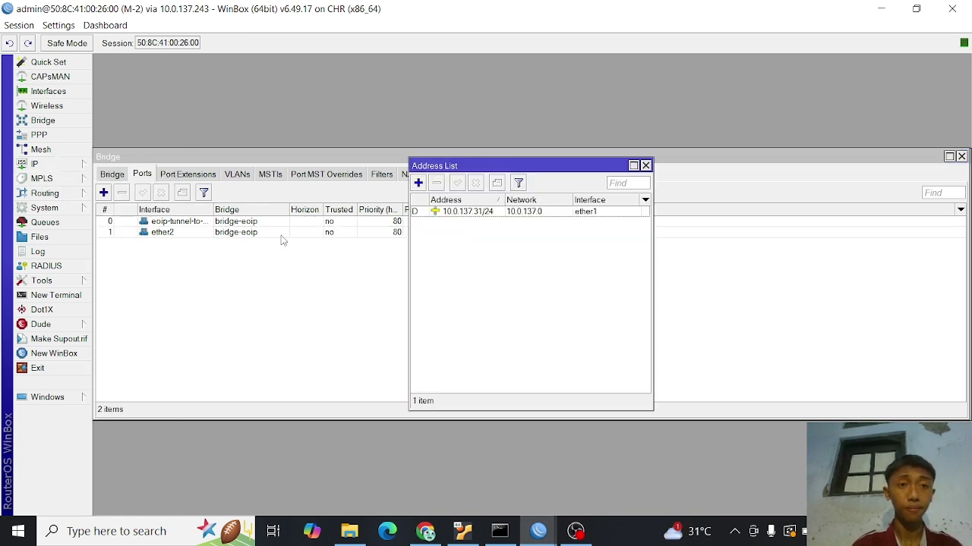
{"action": "left_click", "coordinate": [419, 183]}
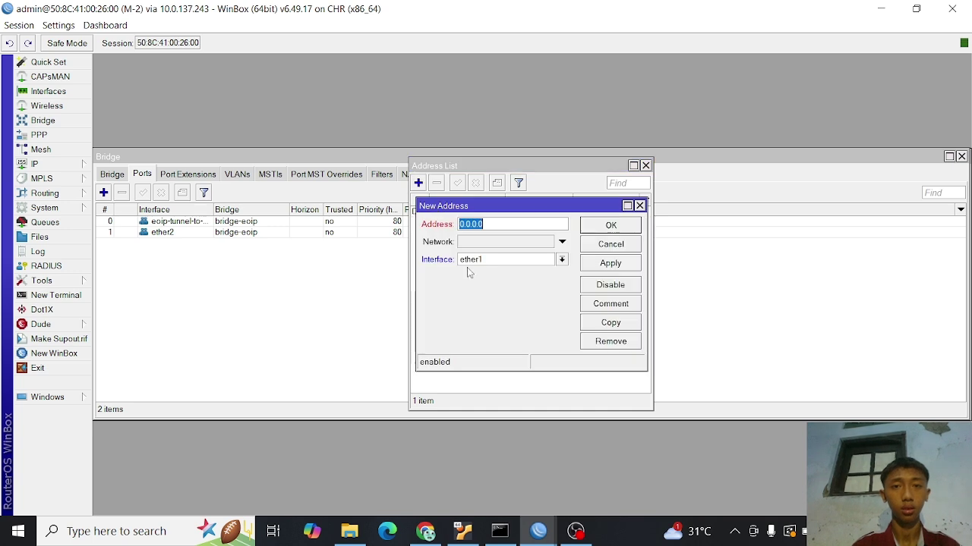
{"action": "type", "text": "192.16"}
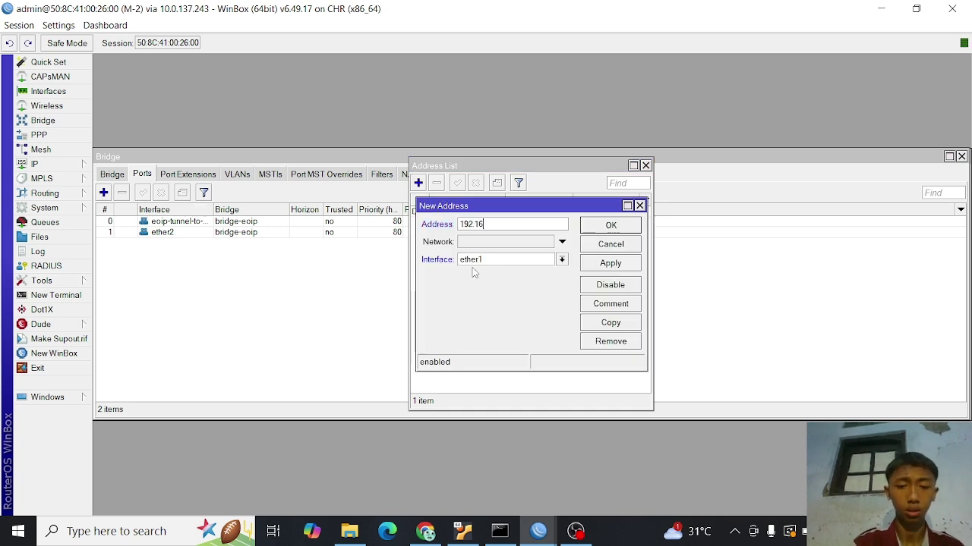
{"action": "type", "text": "8"}
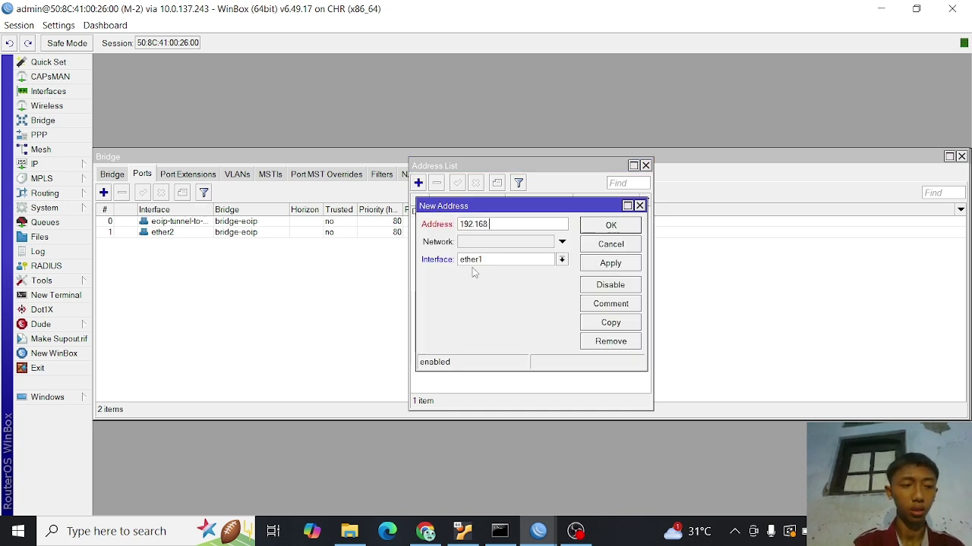
{"action": "type", "text": ".1.2/"}
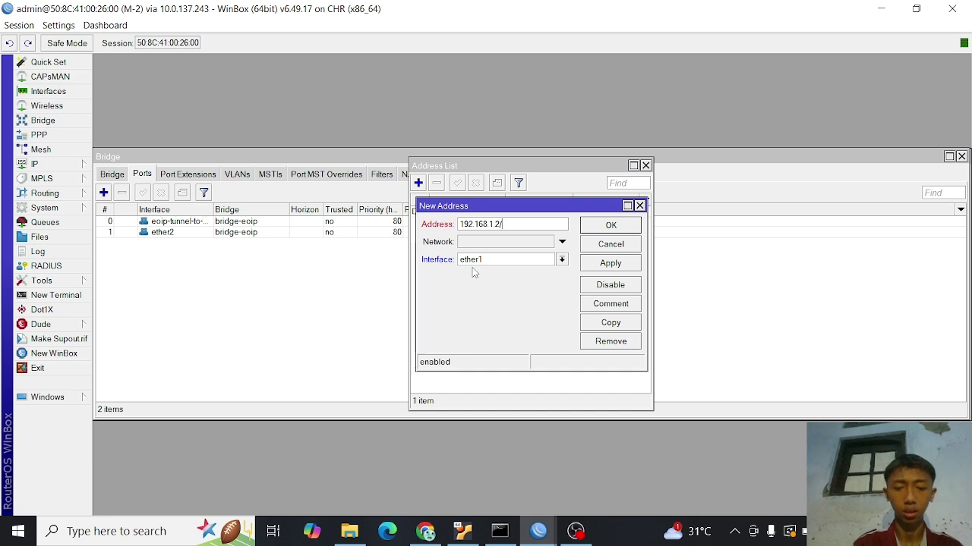
{"action": "type", "text": "24"}
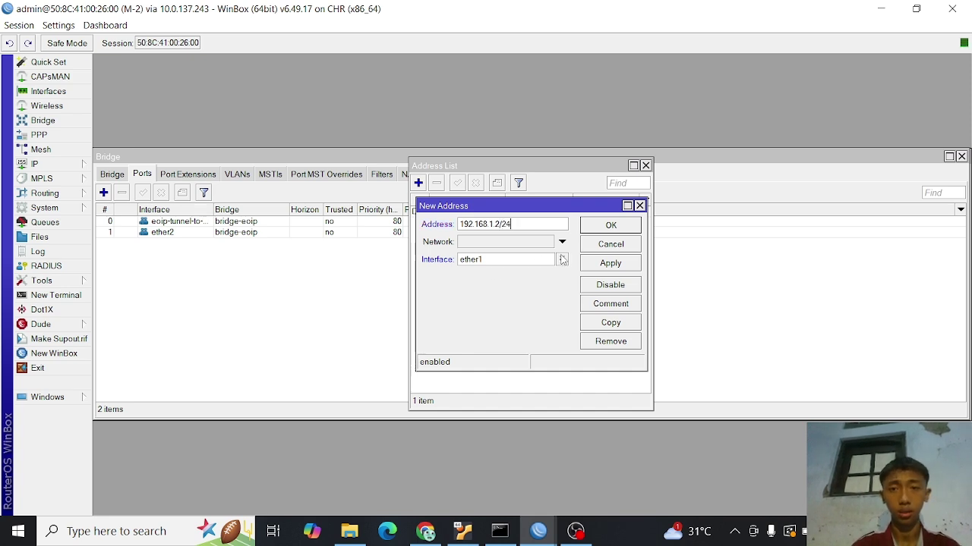
{"action": "left_click", "coordinate": [562, 259]}
{"action": "left_click", "coordinate": [525, 273]}
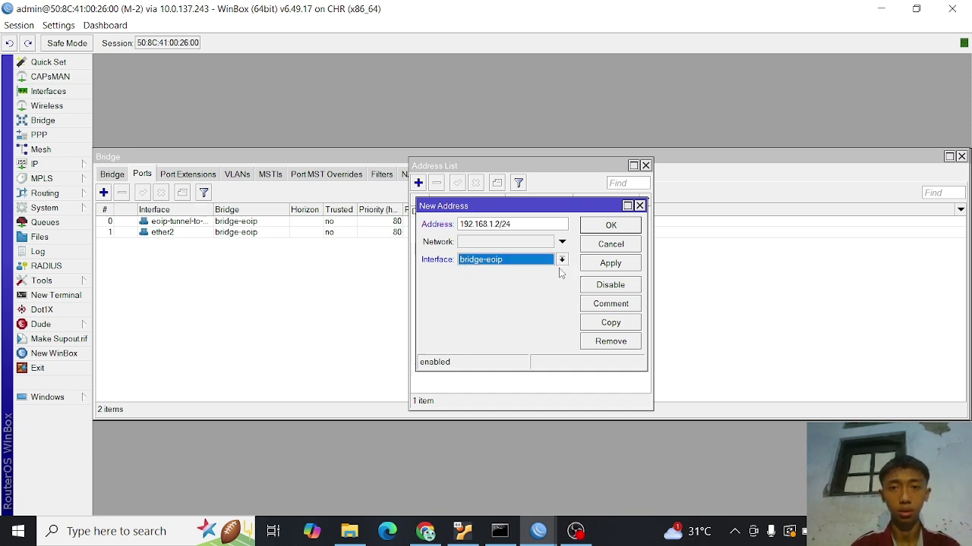
{"action": "left_click", "coordinate": [607, 264]}
{"action": "left_click", "coordinate": [609, 226]}
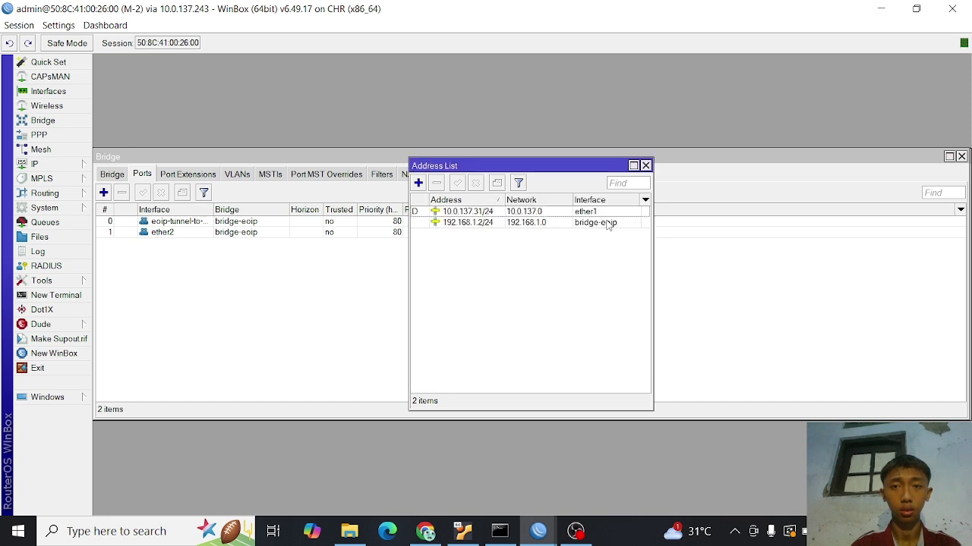
{"action": "left_click", "coordinate": [645, 165]}
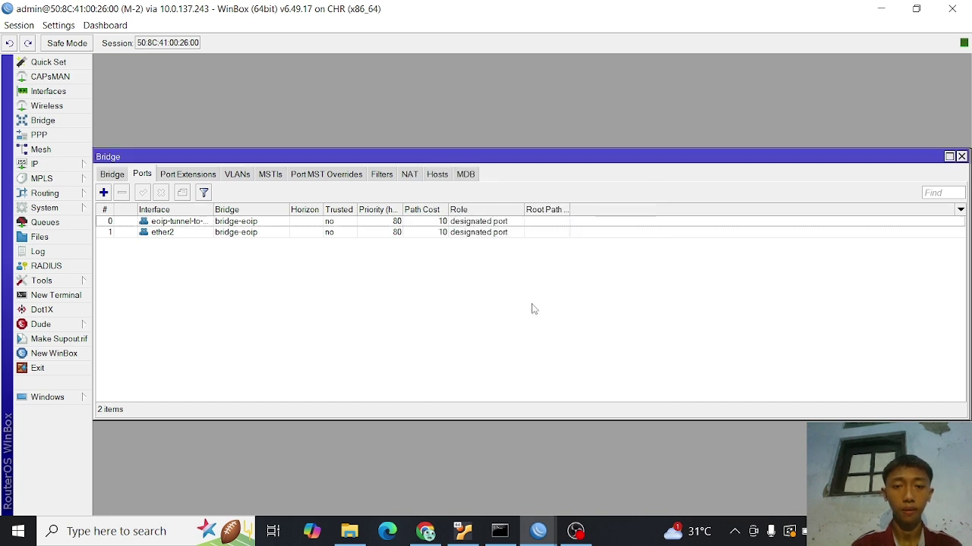
- On M-1, run DHCP Setup on bridge-eoip with pool 192.168.1.2–192.168.1.254 and 00:10:00 lease
{"action": "mouse_move", "coordinate": [538, 532]}
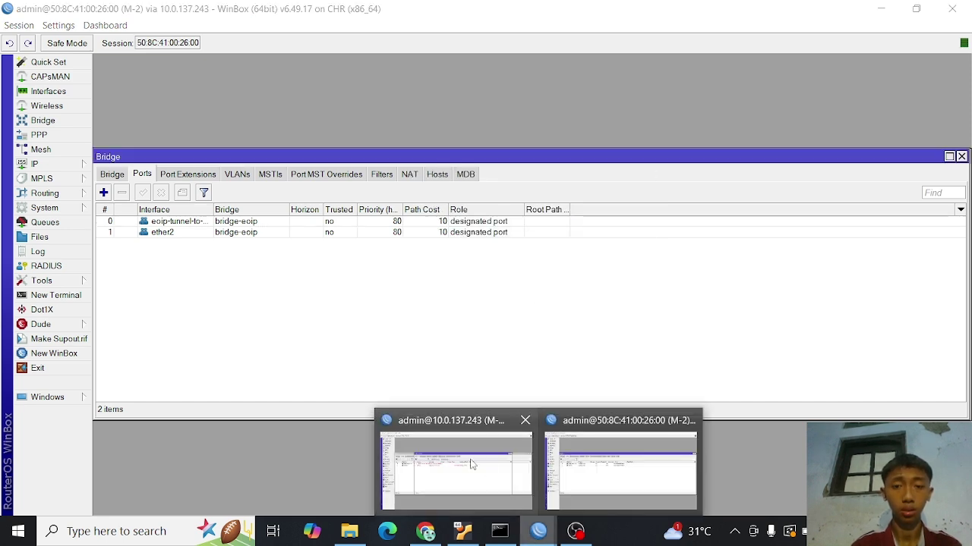
{"action": "left_click", "coordinate": [486, 475]}
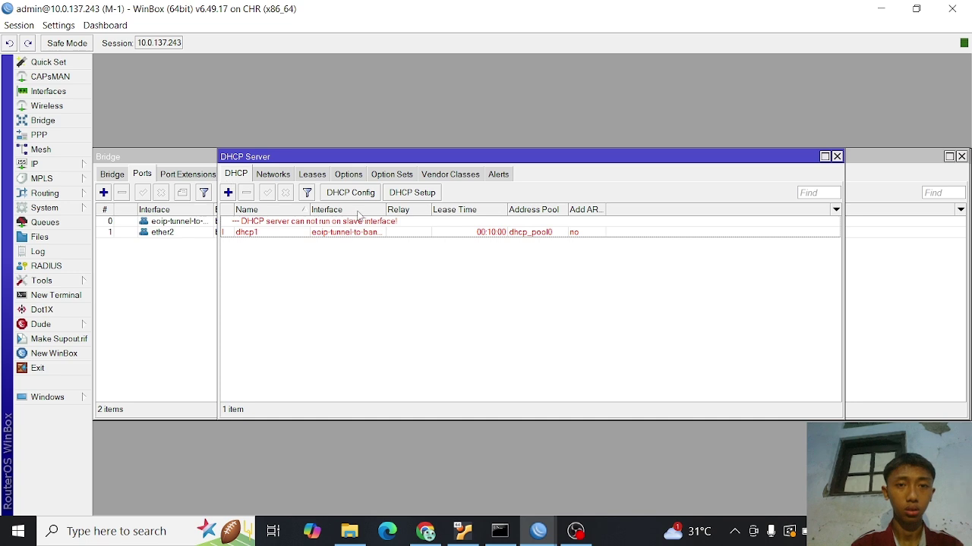
{"action": "left_click", "coordinate": [410, 194]}
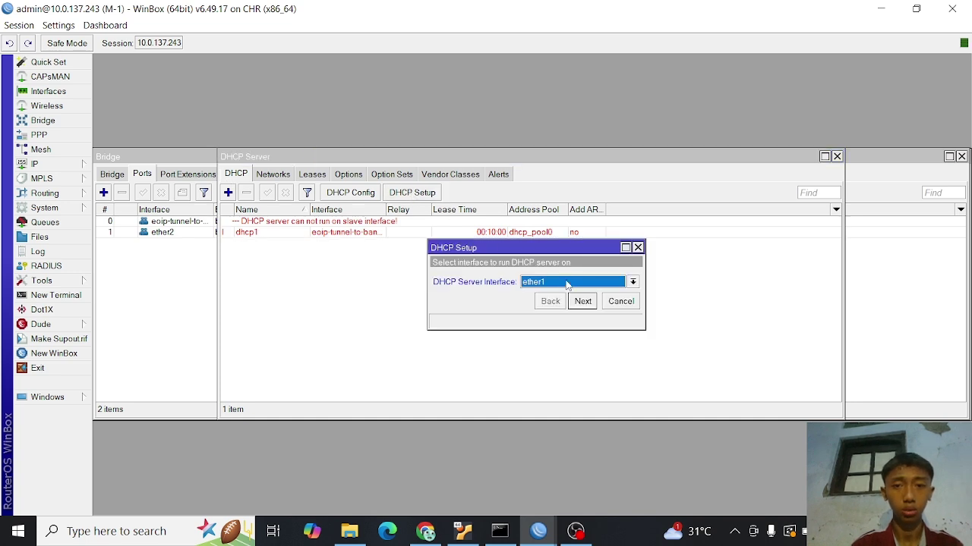
{"action": "left_click", "coordinate": [632, 283]}
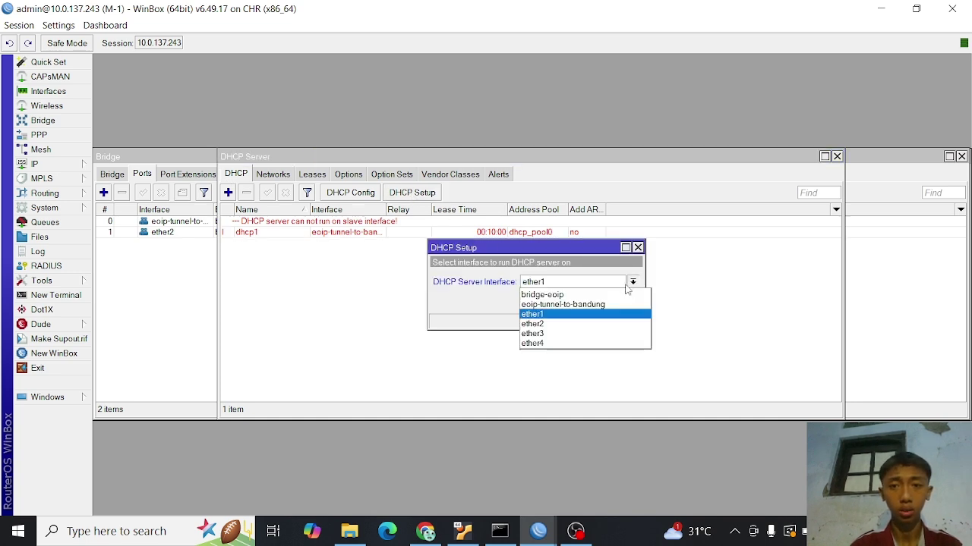
{"action": "left_click", "coordinate": [589, 295]}
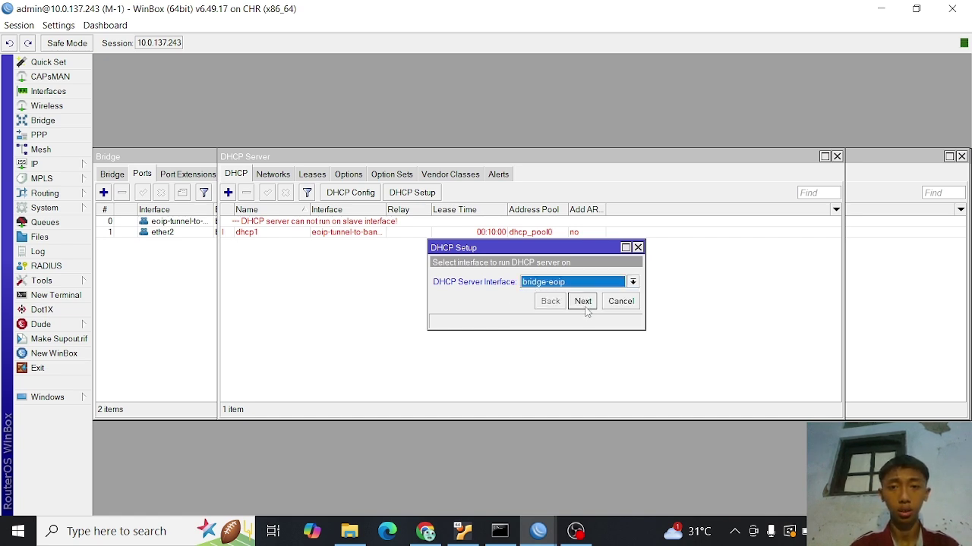
{"action": "left_click", "coordinate": [582, 301]}
{"action": "left_click", "coordinate": [584, 308]}
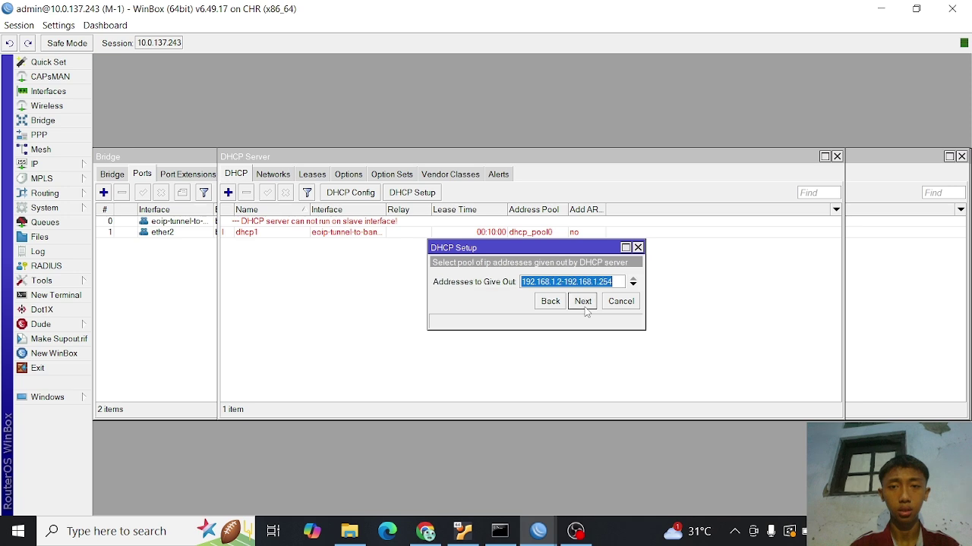
{"action": "left_click", "coordinate": [585, 308]}
{"action": "left_click", "coordinate": [584, 307]}
{"action": "left_click", "coordinate": [584, 308]}
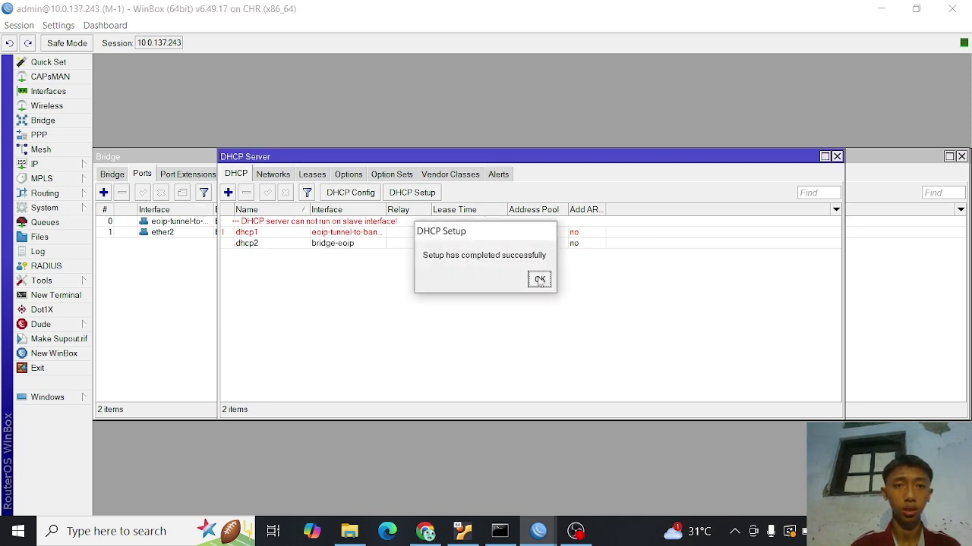
{"action": "left_click", "coordinate": [539, 280]}
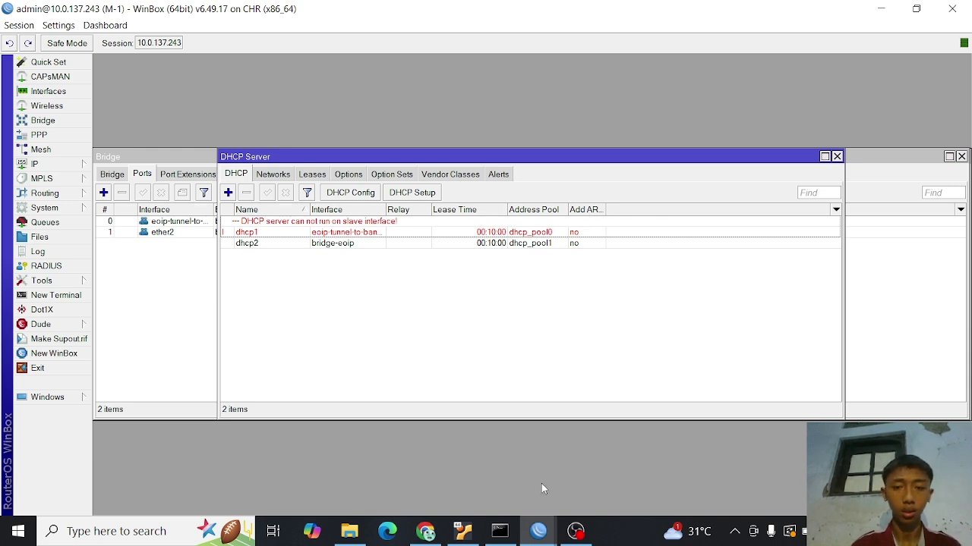
- Switch to the M-2 session and show its DHCP Server list
{"action": "left_click", "coordinate": [539, 531]}
{"action": "left_click", "coordinate": [632, 470]}
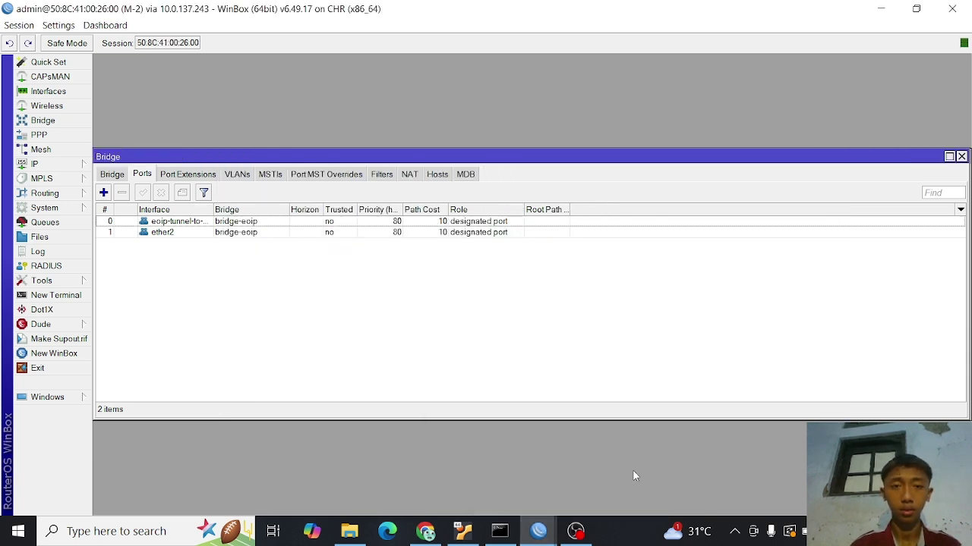
{"action": "left_click", "coordinate": [69, 166]}
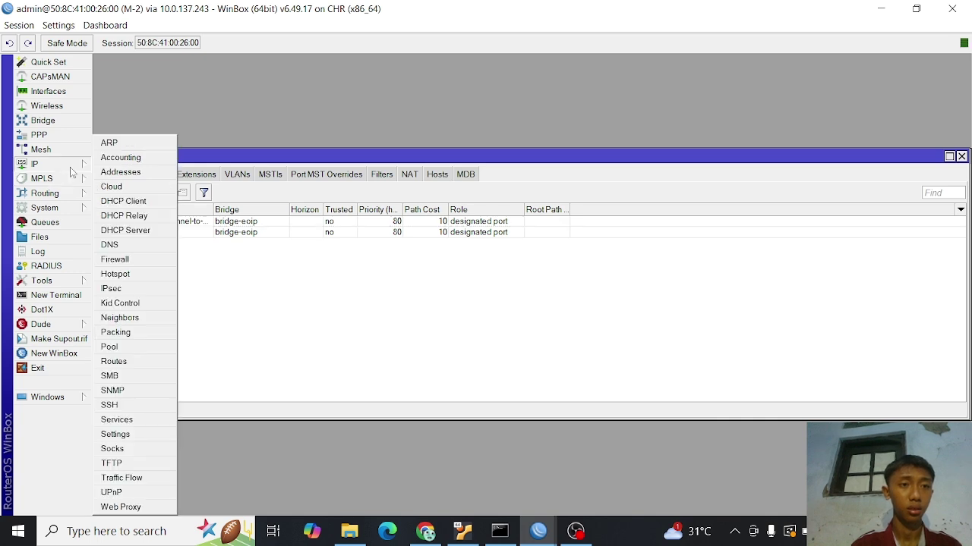
{"action": "left_click", "coordinate": [145, 231]}
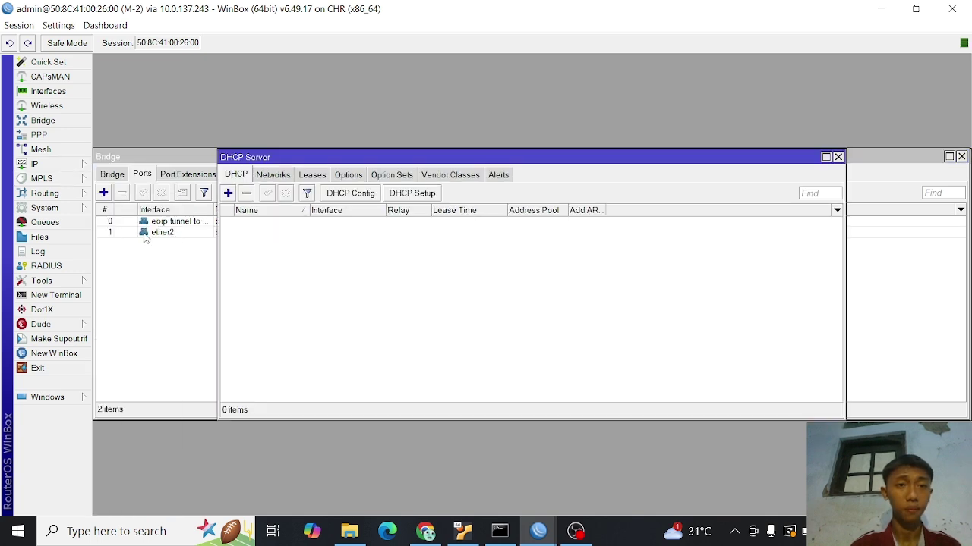
- Run DHCP Setup on bridge-eoip with pool 192.168.1.3–192.168.1.254, DNS 8.8.8.8, 00:10:00 lease
{"action": "left_click", "coordinate": [434, 197]}
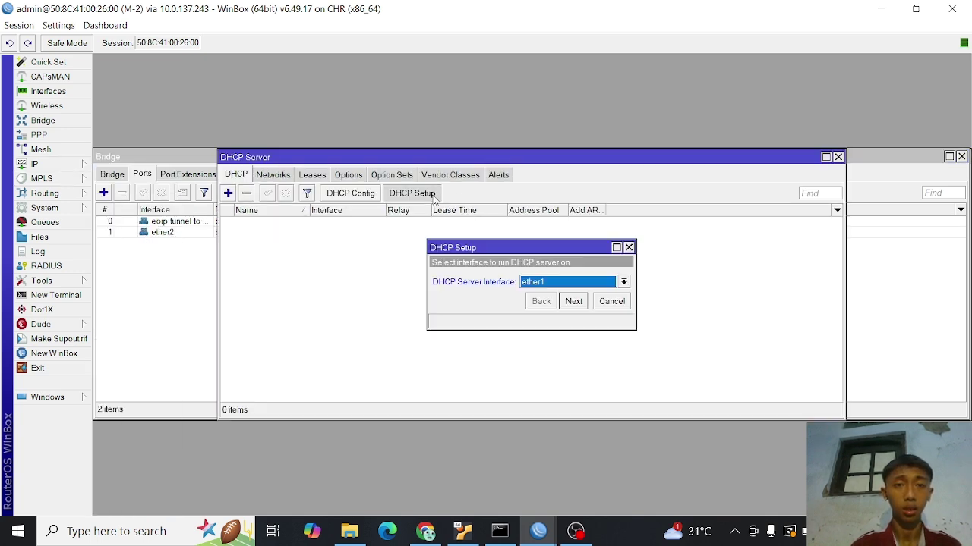
{"action": "left_click", "coordinate": [623, 282]}
{"action": "left_click", "coordinate": [594, 296]}
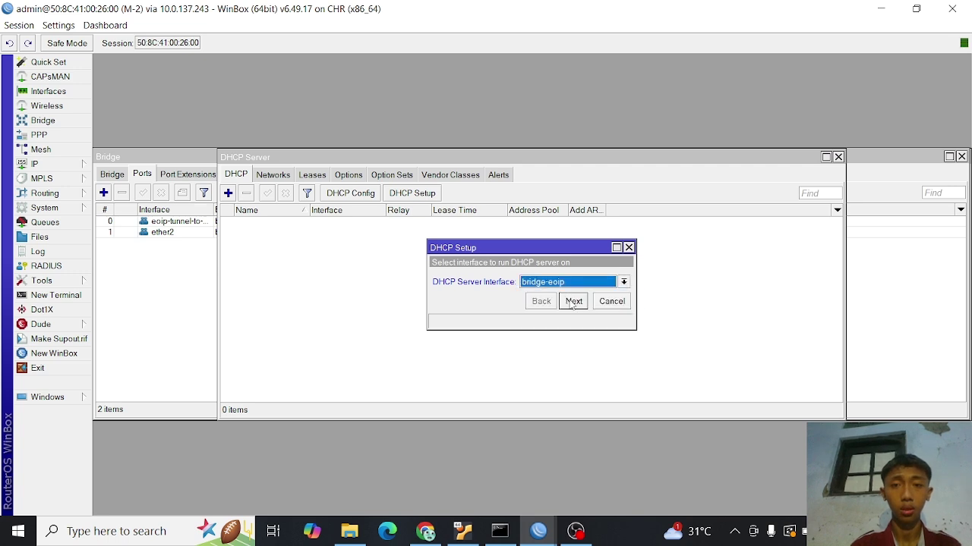
{"action": "left_click", "coordinate": [573, 301]}
{"action": "left_click", "coordinate": [573, 301]}
{"action": "left_click", "coordinate": [573, 301]}
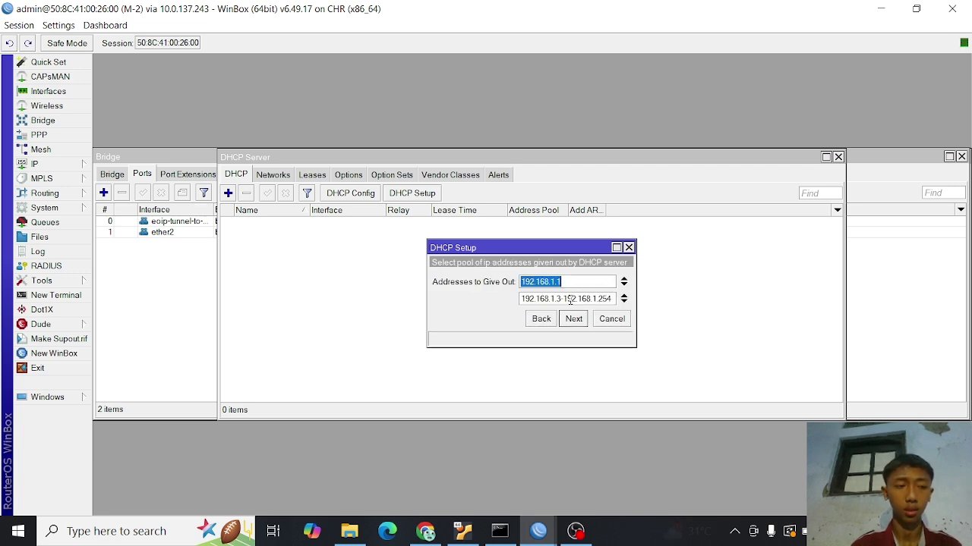
{"action": "left_click", "coordinate": [574, 318]}
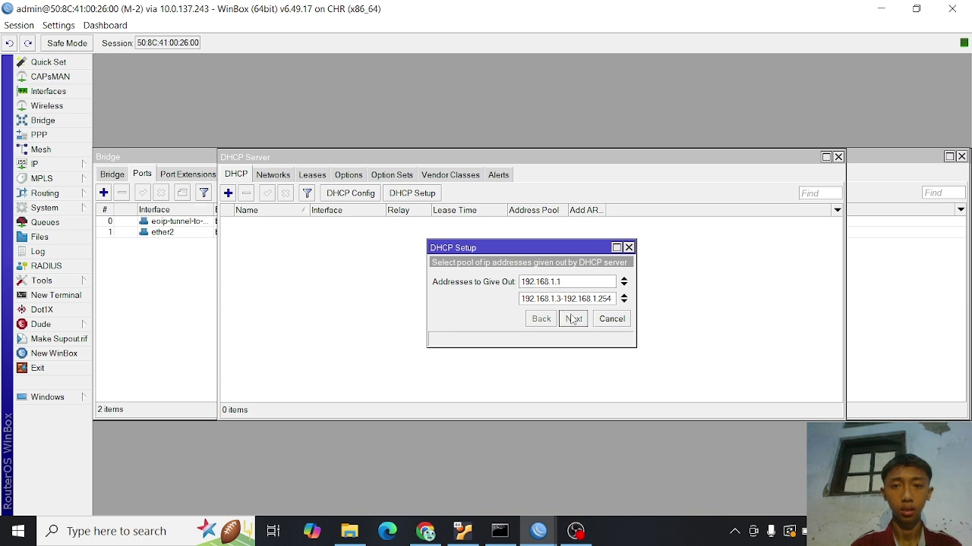
{"action": "left_click", "coordinate": [573, 322]}
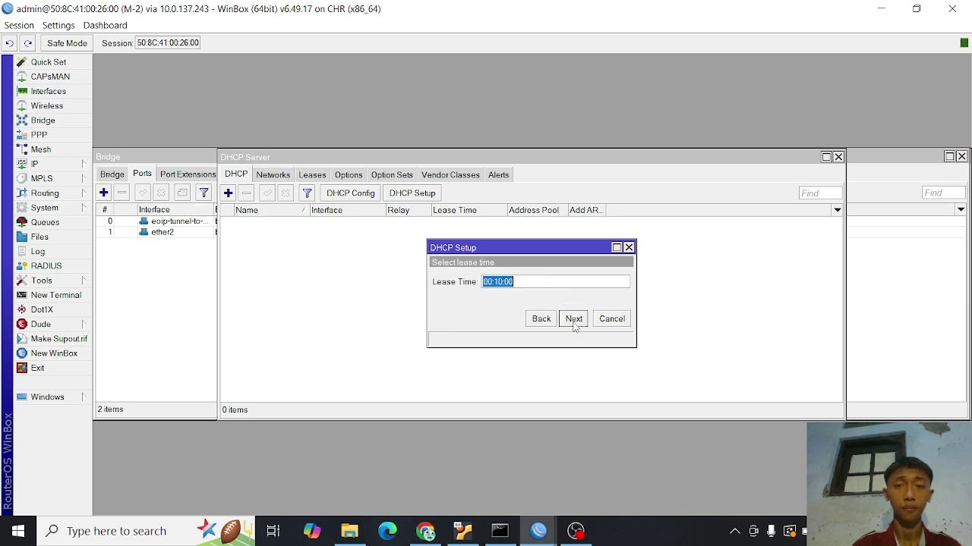
{"action": "left_click", "coordinate": [574, 320]}
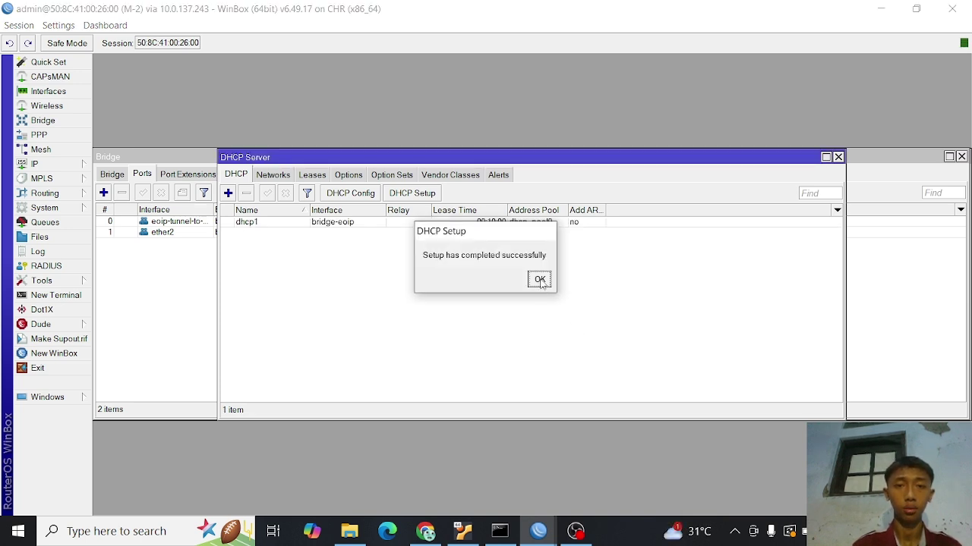
{"action": "left_click", "coordinate": [540, 280]}
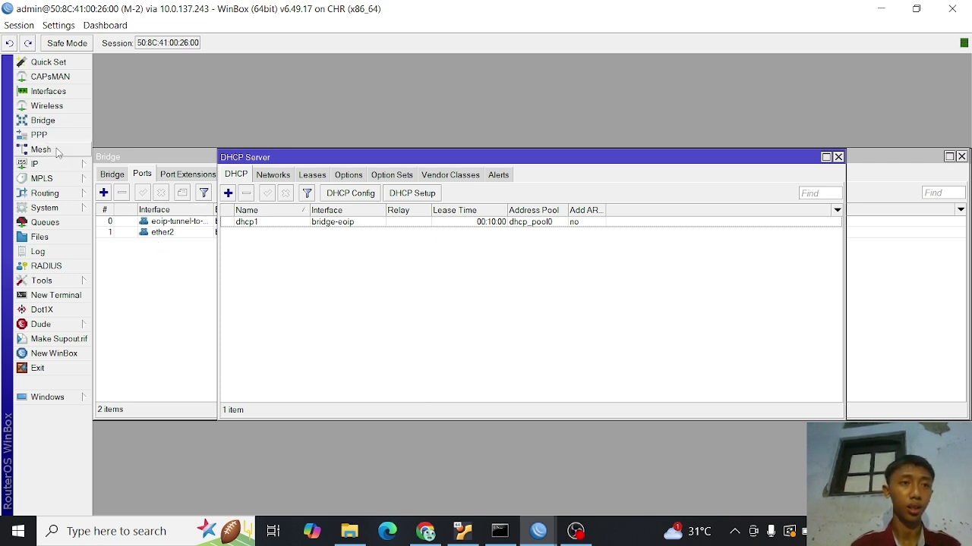
- Show M-2's IP Firewall rules list
{"action": "left_click", "coordinate": [83, 171]}
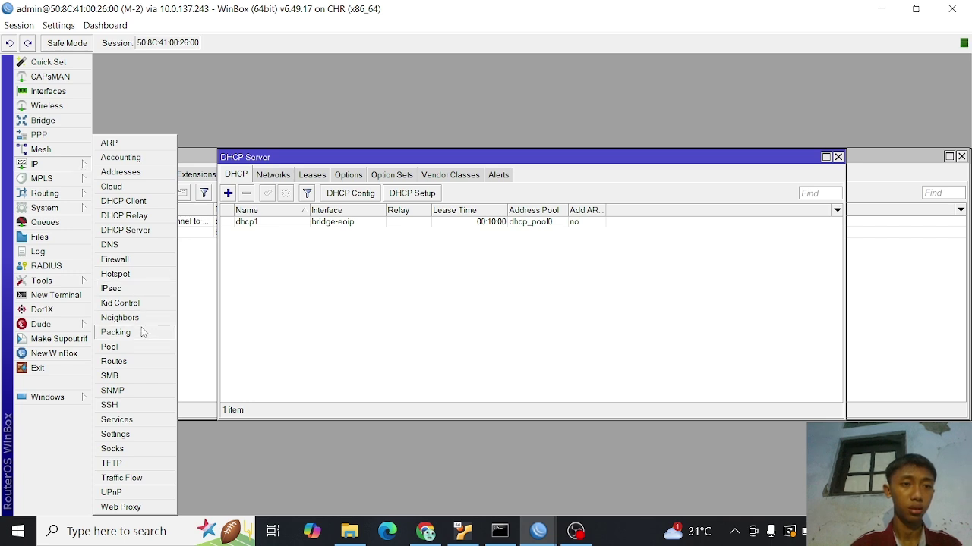
{"action": "left_click", "coordinate": [272, 121]}
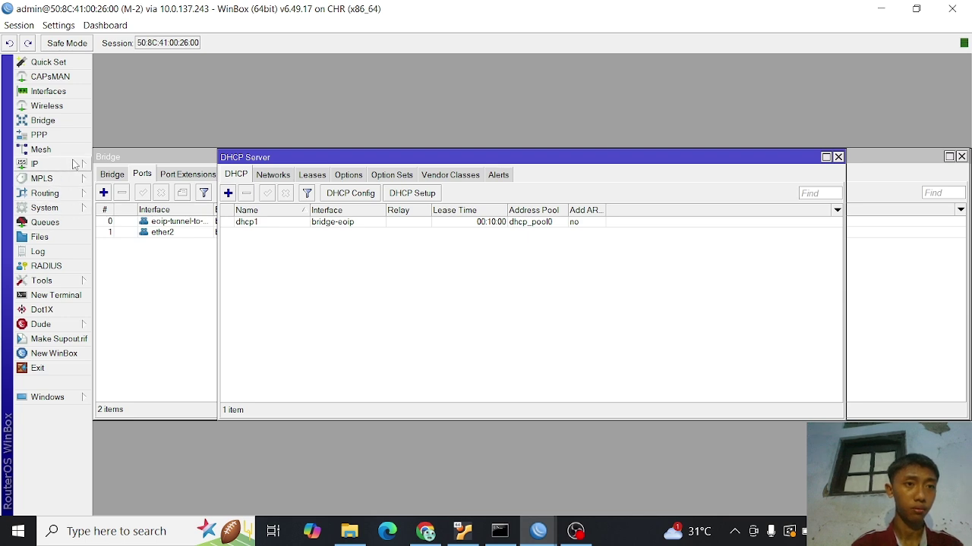
{"action": "left_click", "coordinate": [76, 165]}
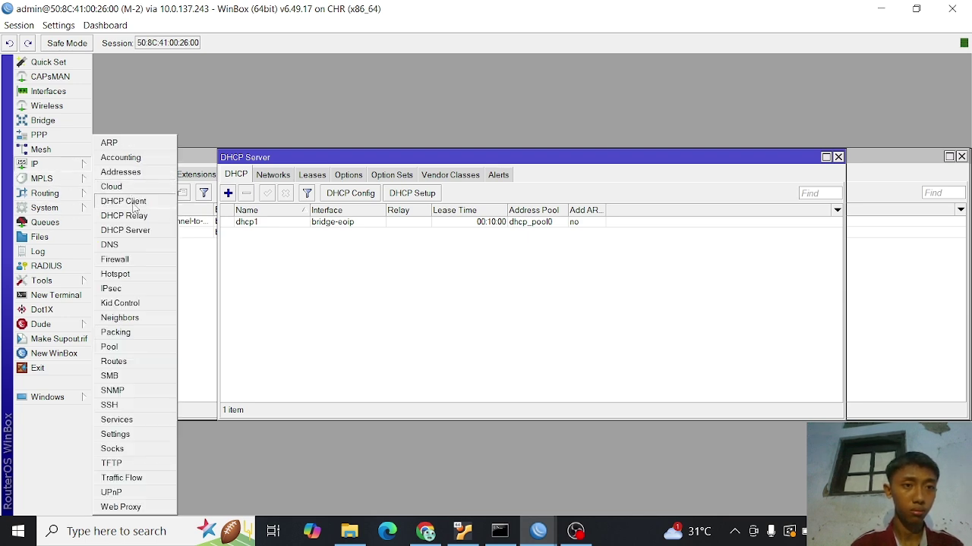
{"action": "left_click", "coordinate": [133, 260]}
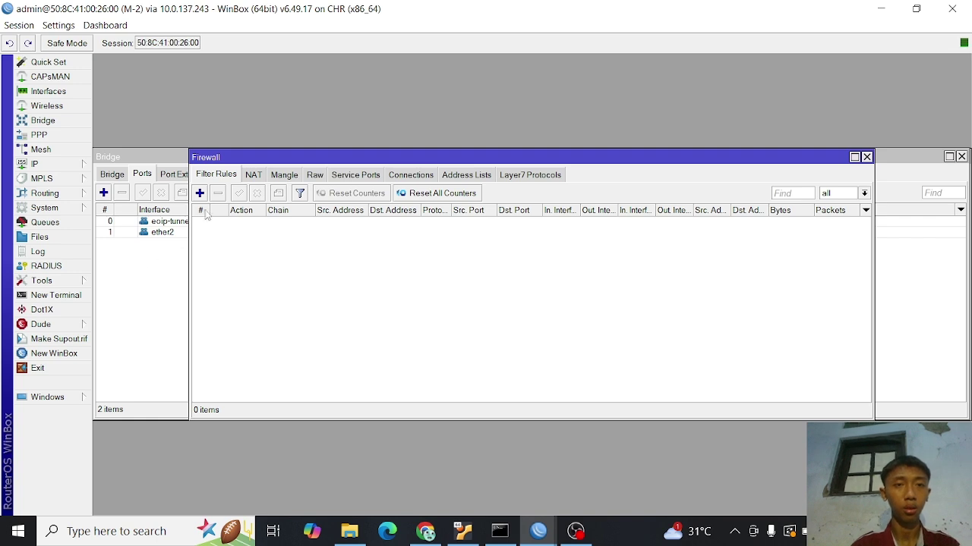
- Add a NAT rule on M-2 with chain srcnat, out interface ether1 and action masquerade
{"action": "left_click", "coordinate": [251, 177]}
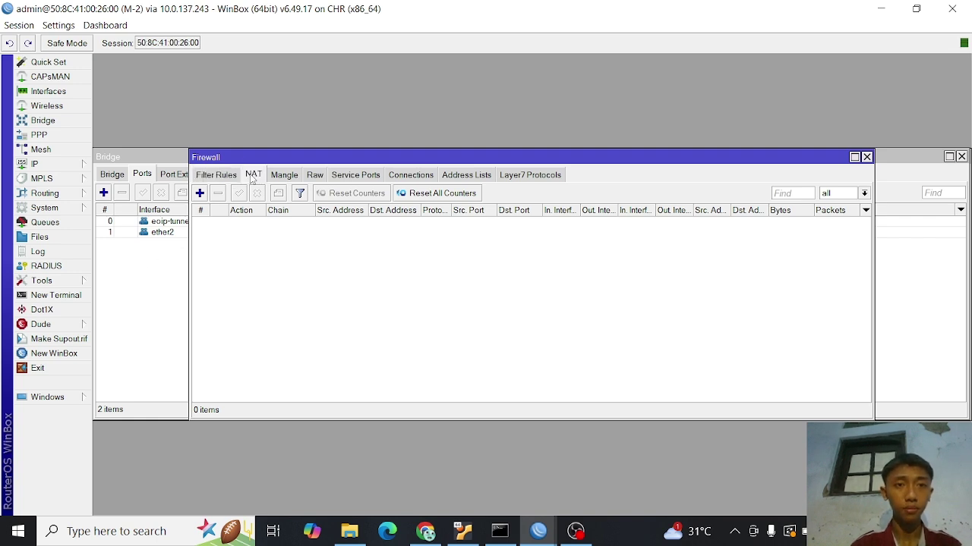
{"action": "left_click", "coordinate": [200, 193]}
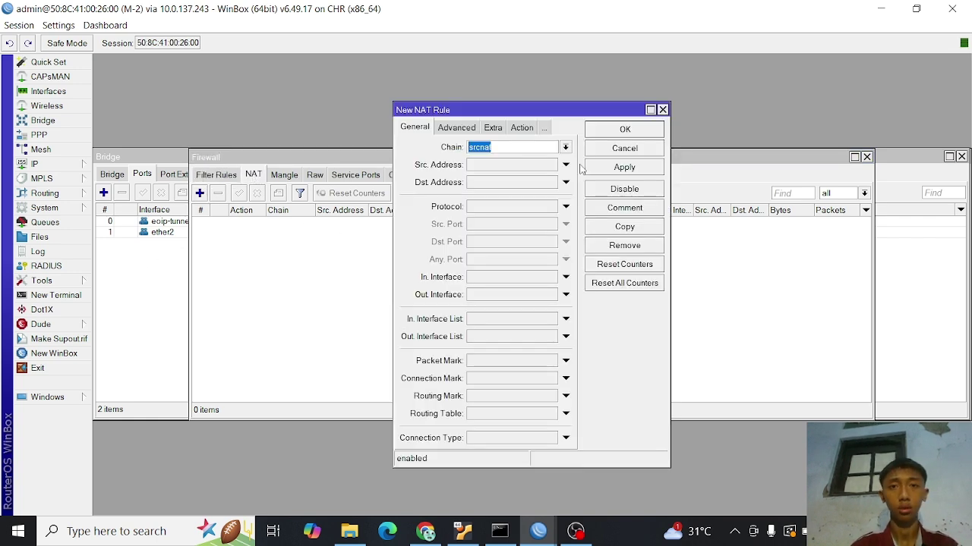
{"action": "left_click", "coordinate": [566, 294]}
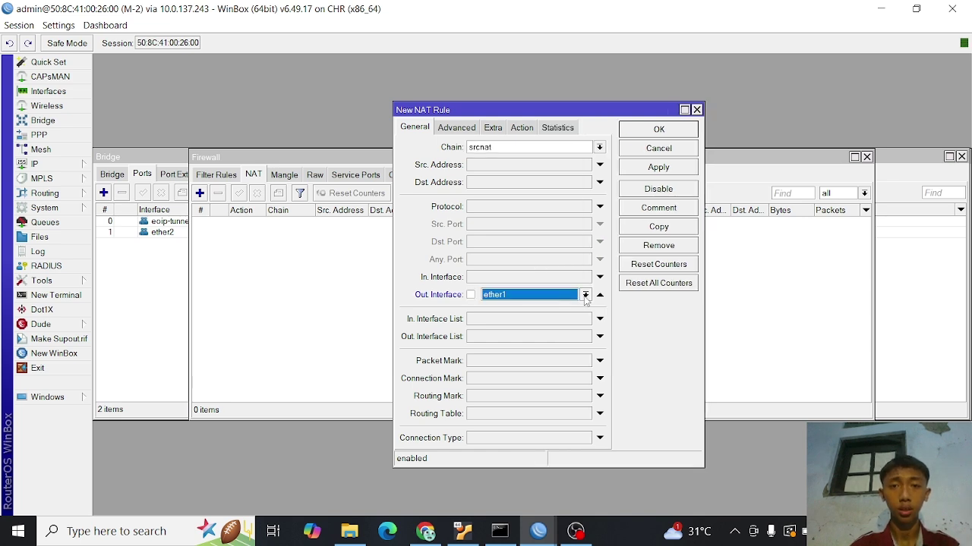
{"action": "left_click", "coordinate": [522, 129]}
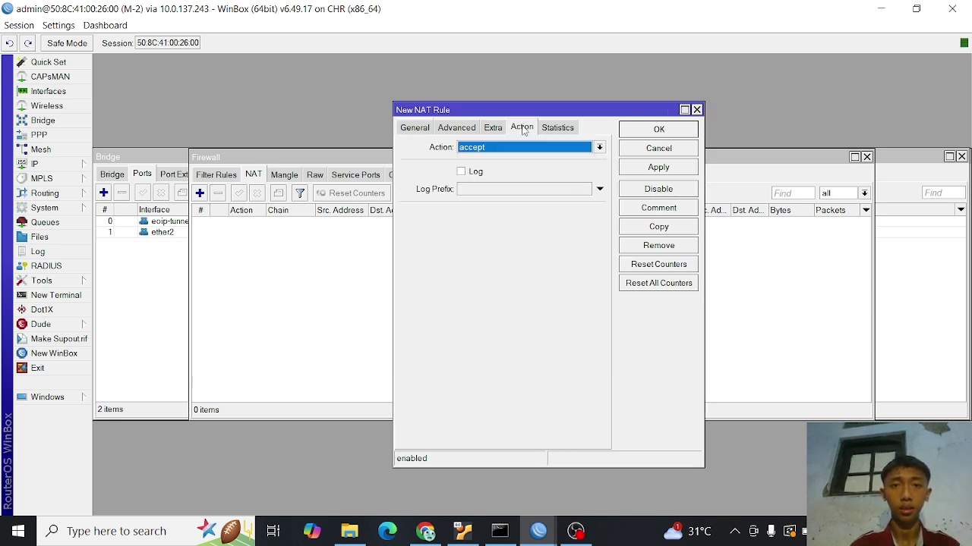
{"action": "left_click", "coordinate": [599, 147]}
{"action": "left_click", "coordinate": [525, 219]}
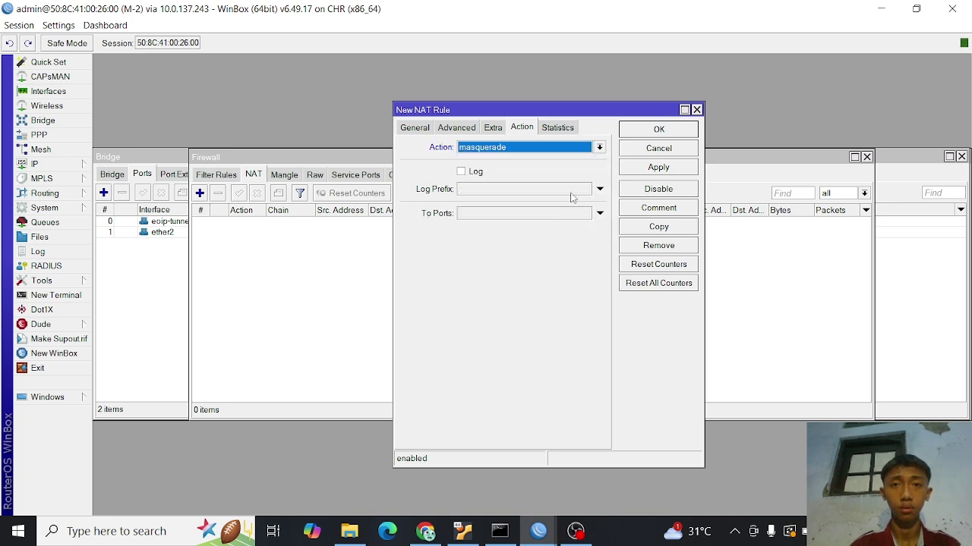
{"action": "left_click", "coordinate": [657, 168]}
{"action": "left_click", "coordinate": [647, 130]}
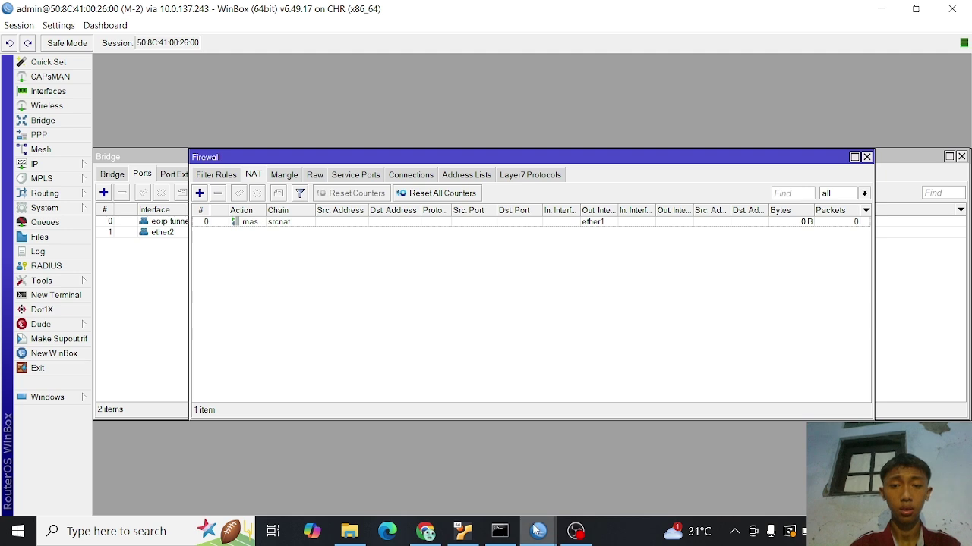
- On M-1, bring up IP > Firewall NAT to show its srcnat masquerade rule out ether1
{"action": "mouse_move", "coordinate": [538, 531]}
{"action": "left_click", "coordinate": [476, 476]}
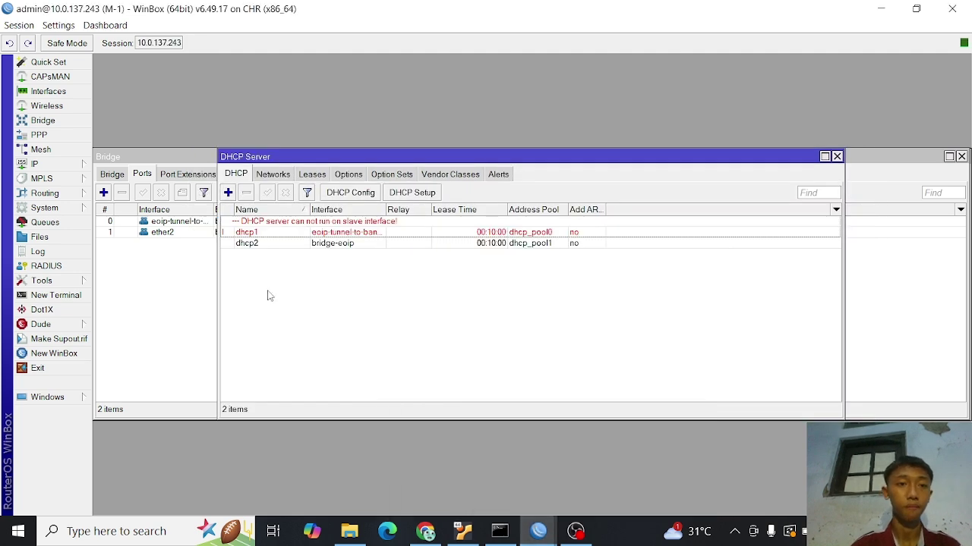
{"action": "left_click", "coordinate": [47, 165]}
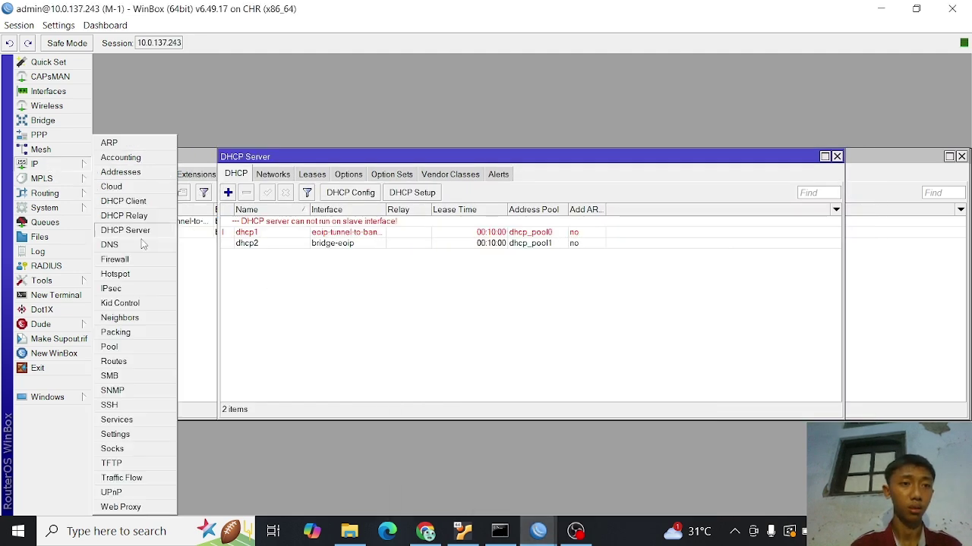
{"action": "left_click", "coordinate": [115, 260]}
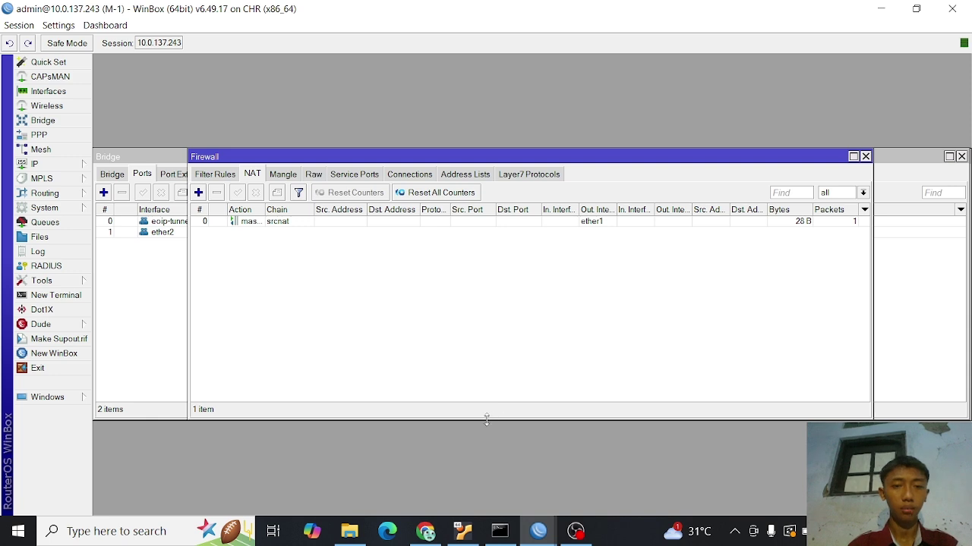
- Run ip dhcp on VPC 1 to get 192.168.1.254/24 with gateway 192.168.1.1
{"action": "left_click", "coordinate": [426, 531]}
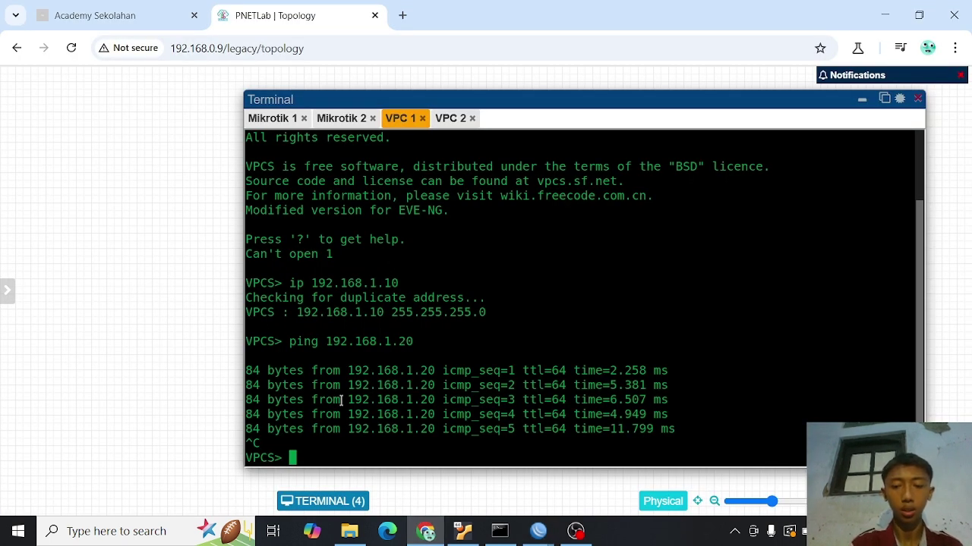
{"action": "type", "text": "ip dhc"}
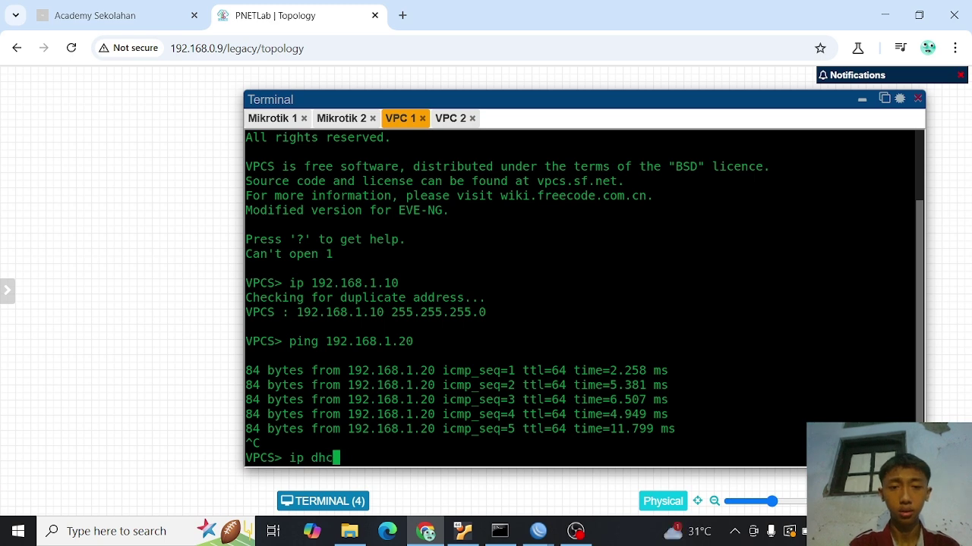
{"action": "type", "text": "p"}
{"action": "key", "text": "Return"}
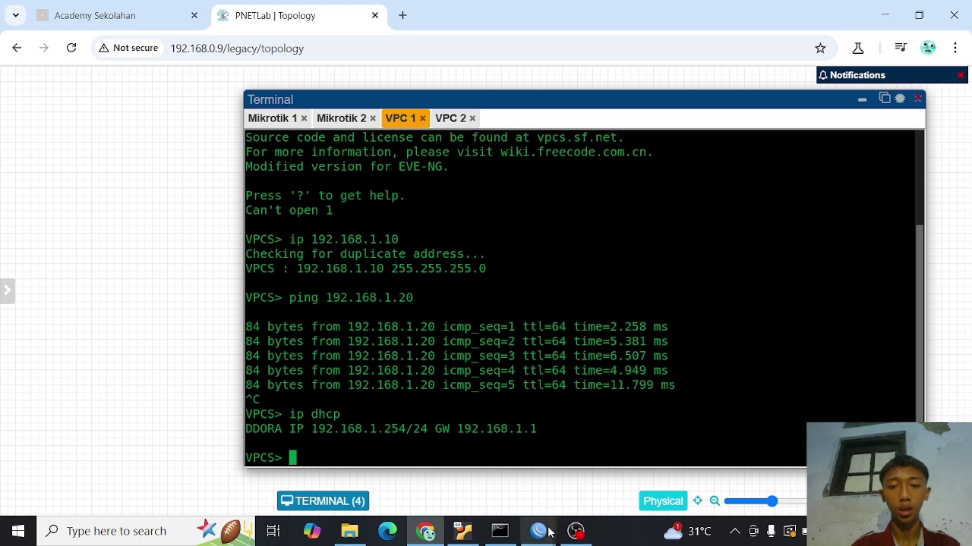
- Ping 8.8.8.8 from M-1's terminal (3 replies, 0% loss), then bring up M-2's session
{"action": "mouse_move", "coordinate": [540, 531]}
{"action": "left_click", "coordinate": [508, 459]}
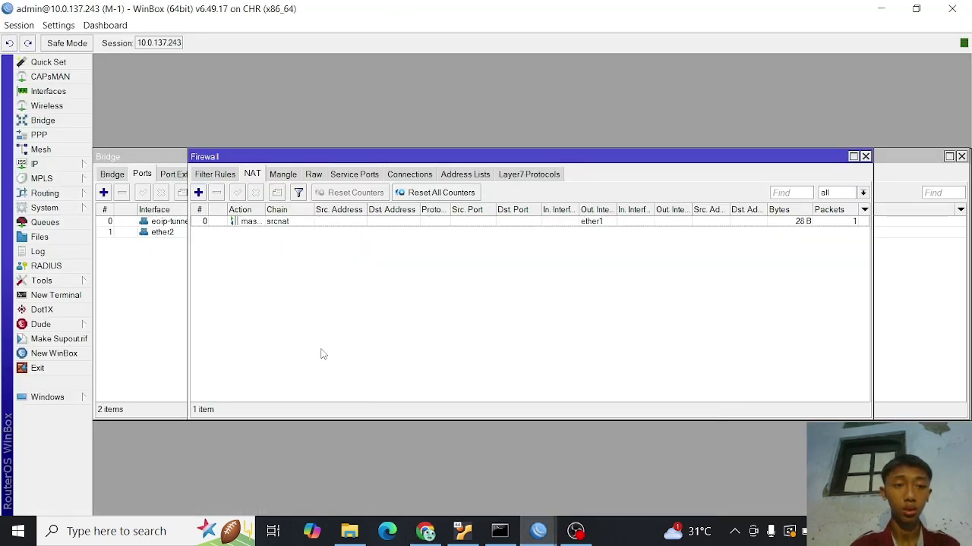
{"action": "left_click", "coordinate": [56, 296]}
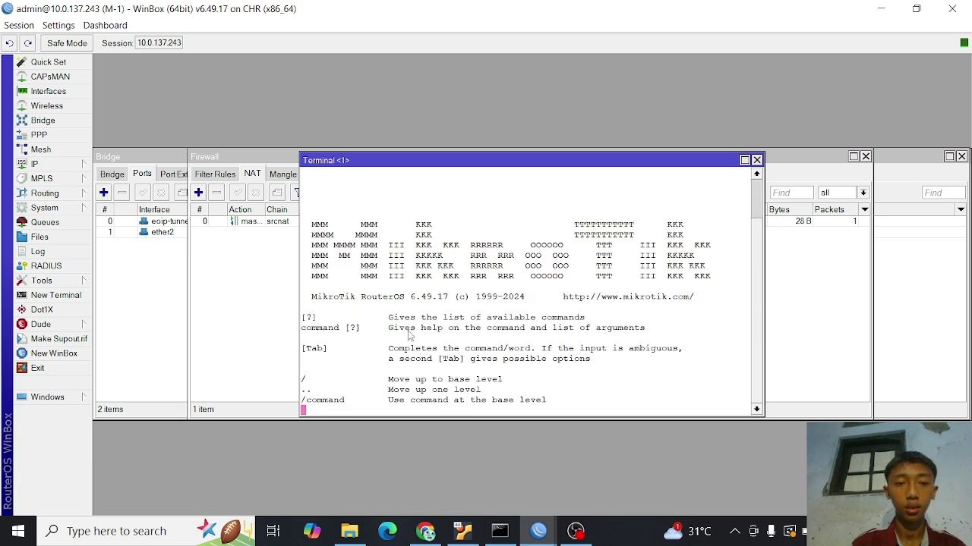
{"action": "key", "text": "Return"}
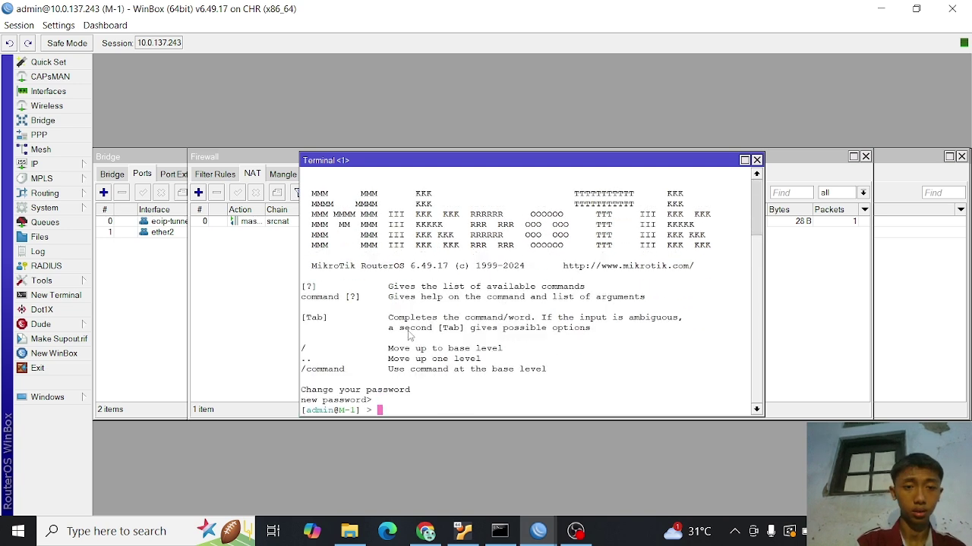
{"action": "type", "text": "ping "}
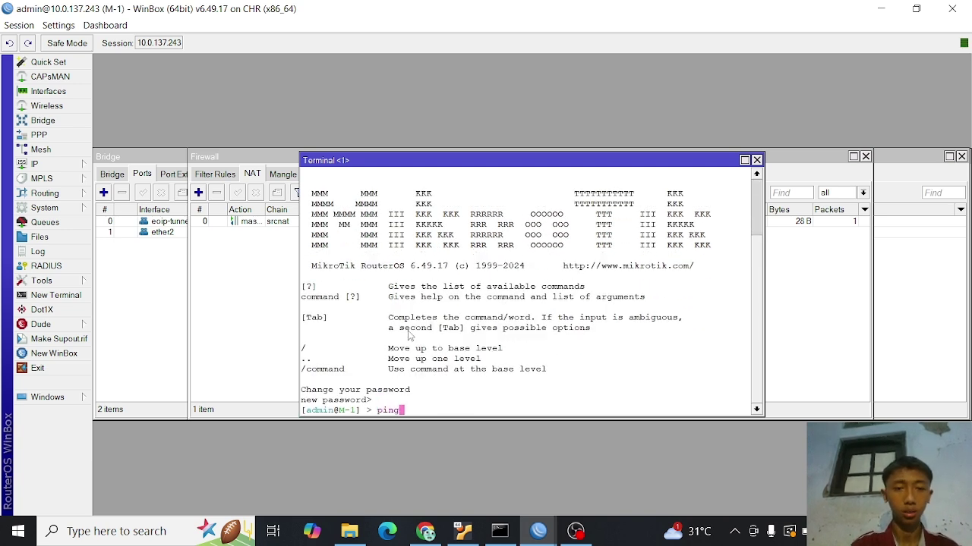
{"action": "type", "text": "8.8.8.8"}
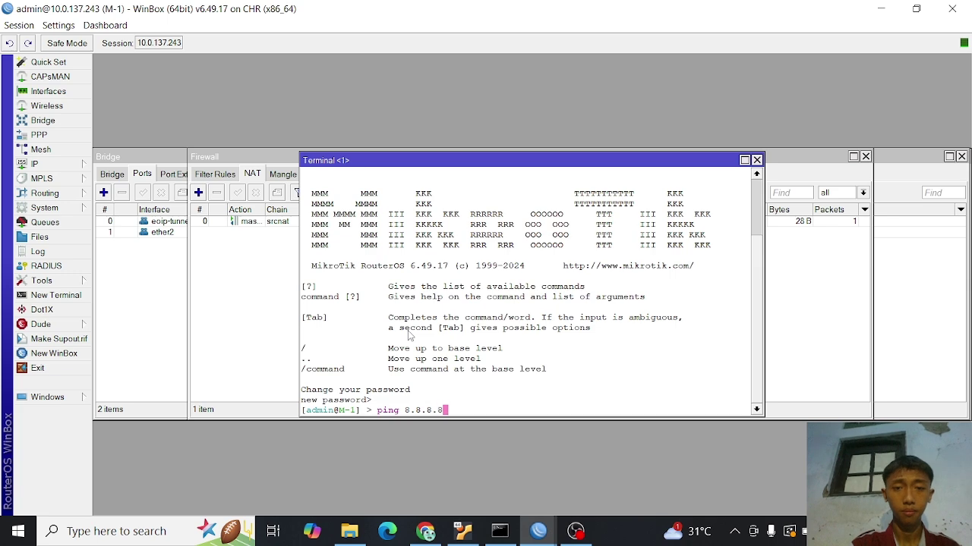
{"action": "key", "text": "Return"}
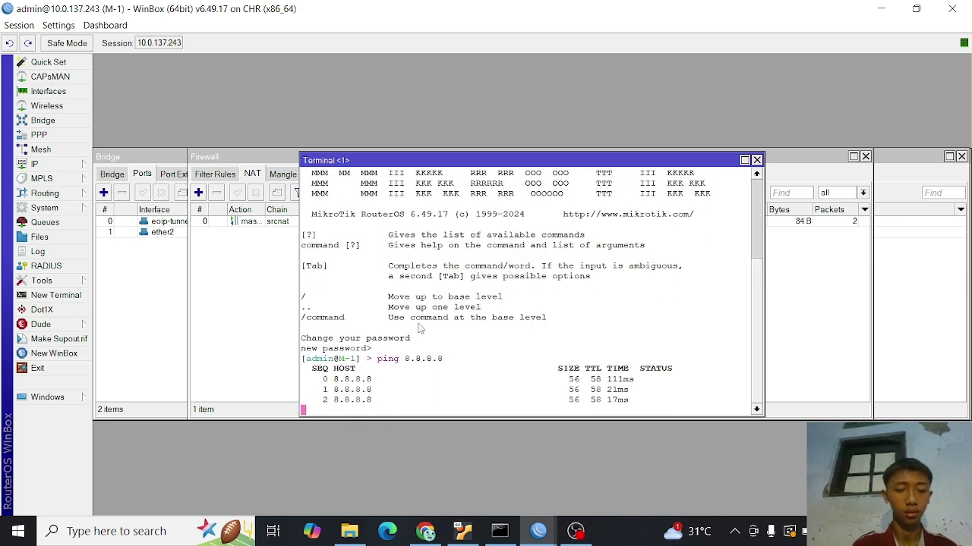
{"action": "key", "text": "ctrl+c"}
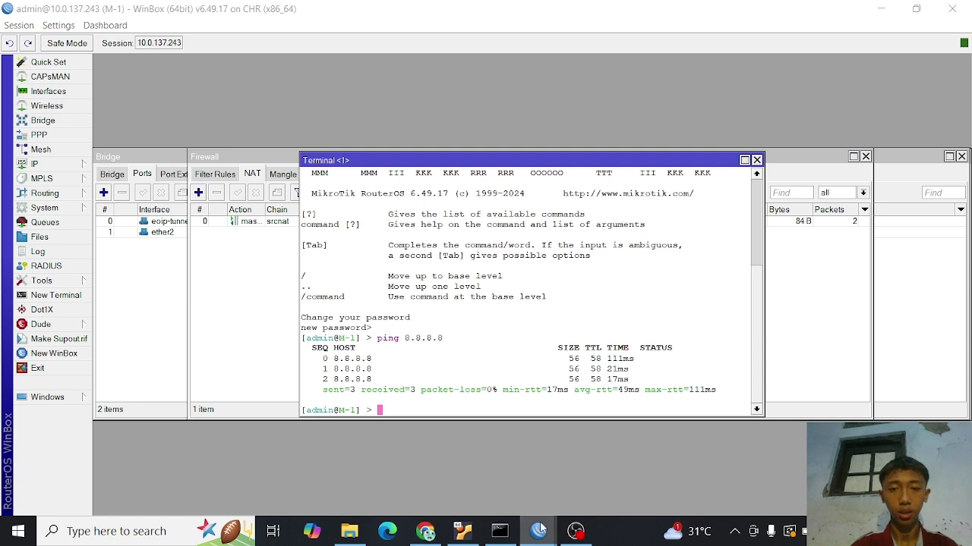
{"action": "mouse_move", "coordinate": [541, 529]}
{"action": "left_click", "coordinate": [599, 493]}
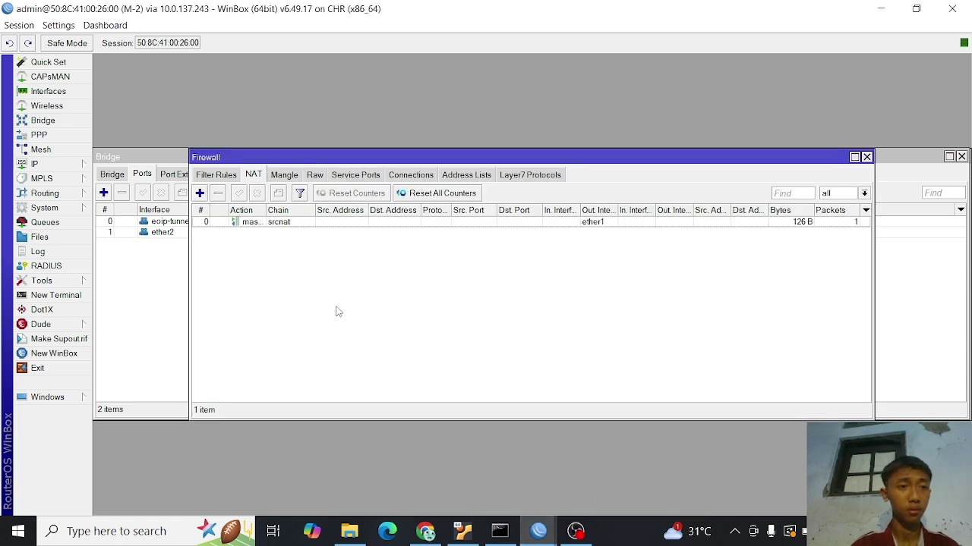
- Ping 8.8.8.8 from M-2's terminal, getting 4 of 4 replies with 0% loss
{"action": "left_click", "coordinate": [75, 299]}
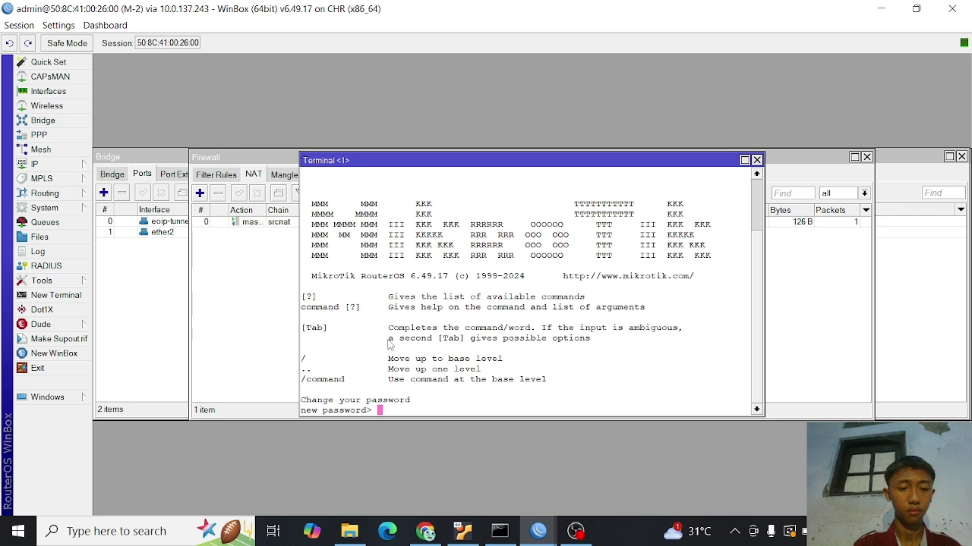
{"action": "key", "text": "Return"}
{"action": "type", "text": "pin"}
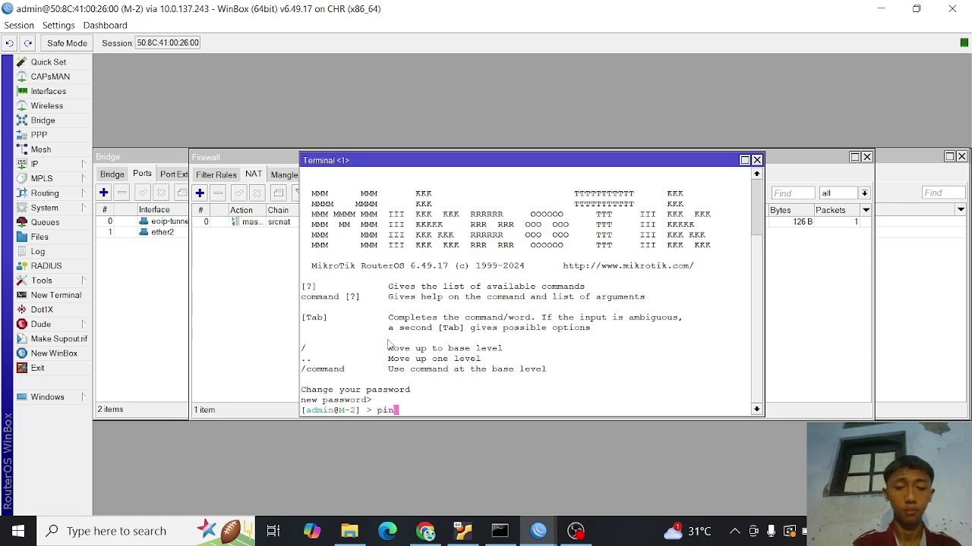
{"action": "type", "text": "g 8"}
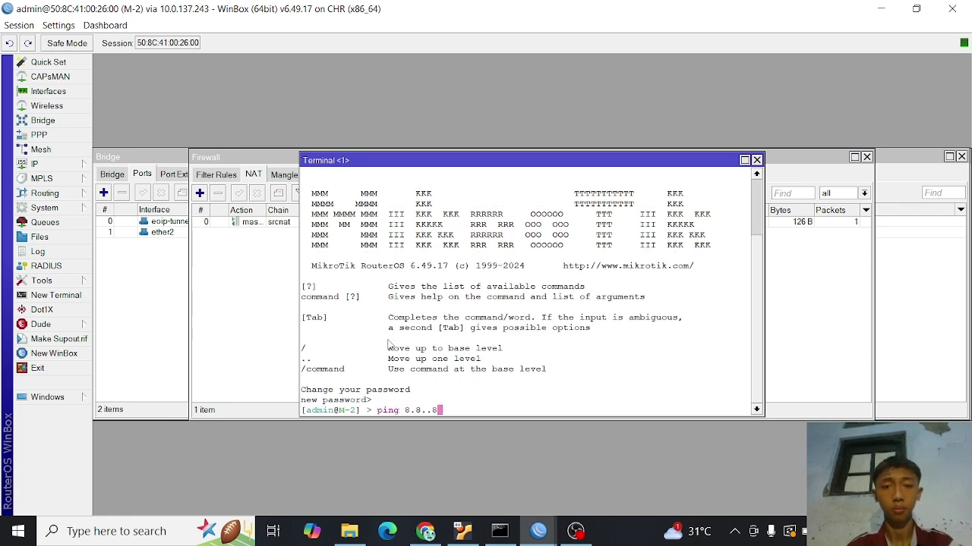
{"action": "type", "text": ".8.8"}
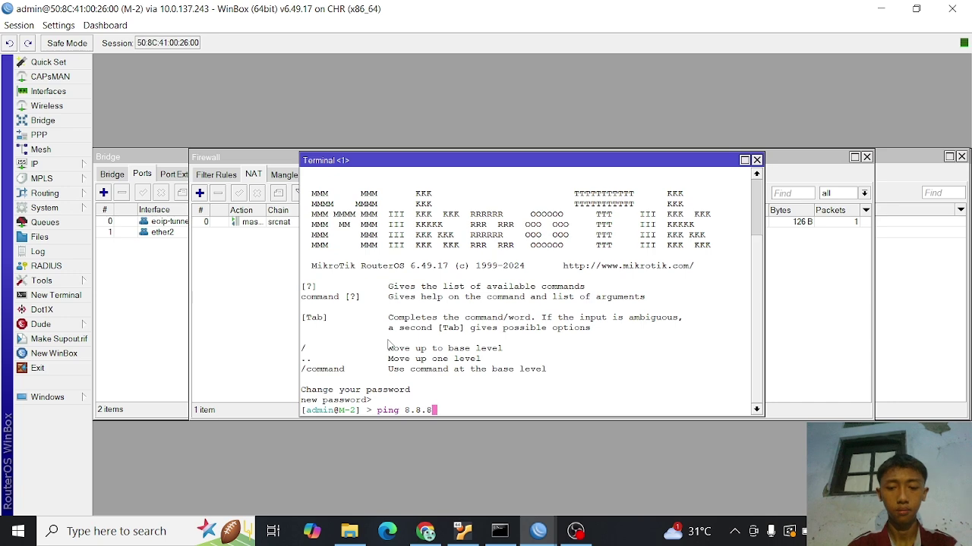
{"action": "type", "text": ".8"}
{"action": "key", "text": "Return"}
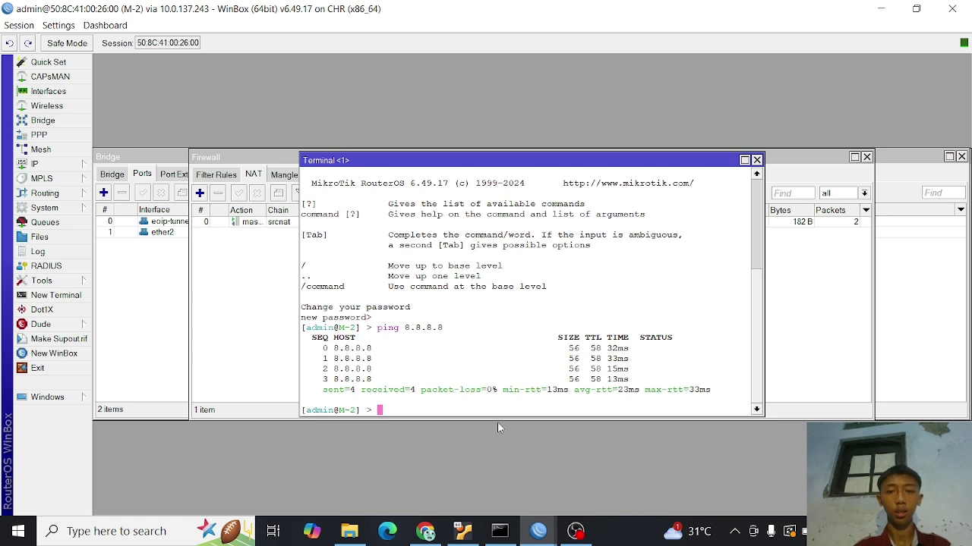
{"action": "left_click", "coordinate": [427, 534]}
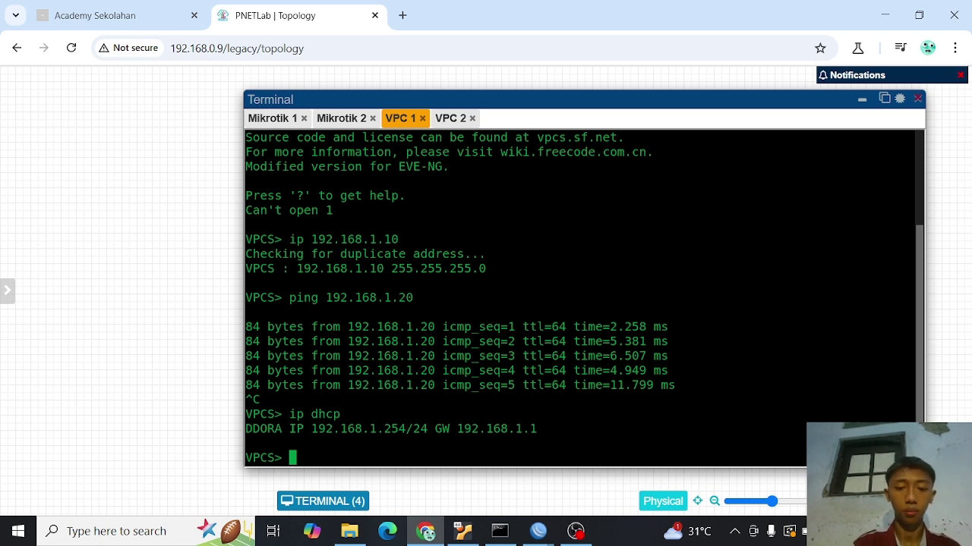
- Ping 8.8.8.8 from VPC 1 and stop it after the replies
{"action": "type", "text": "ping 8"}
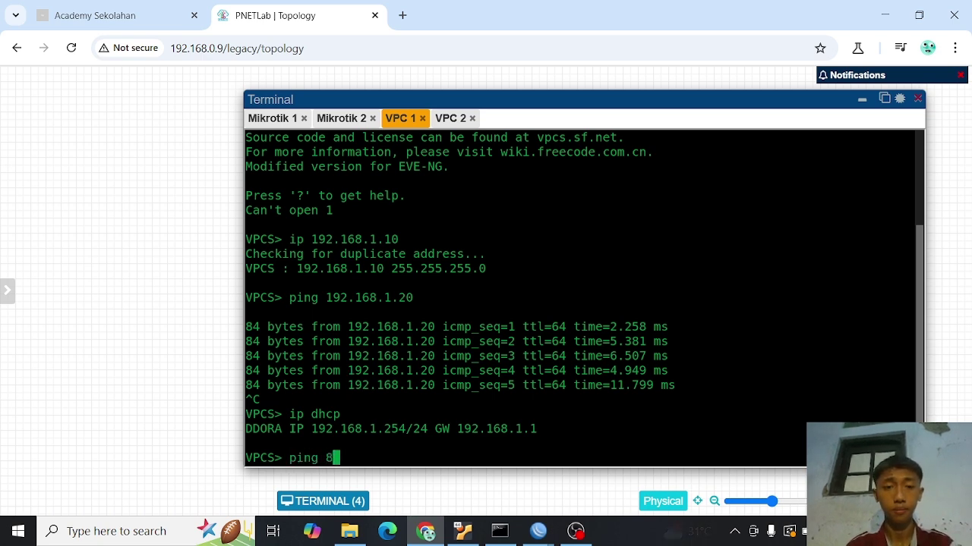
{"action": "type", "text": ".8.8.8"}
{"action": "key", "text": "Return"}
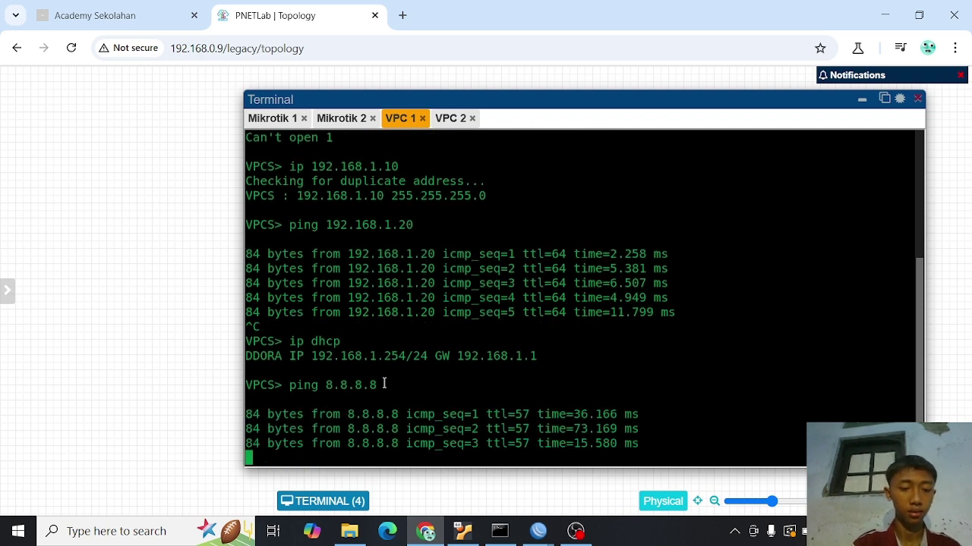
{"action": "key", "text": "ctrl+c"}
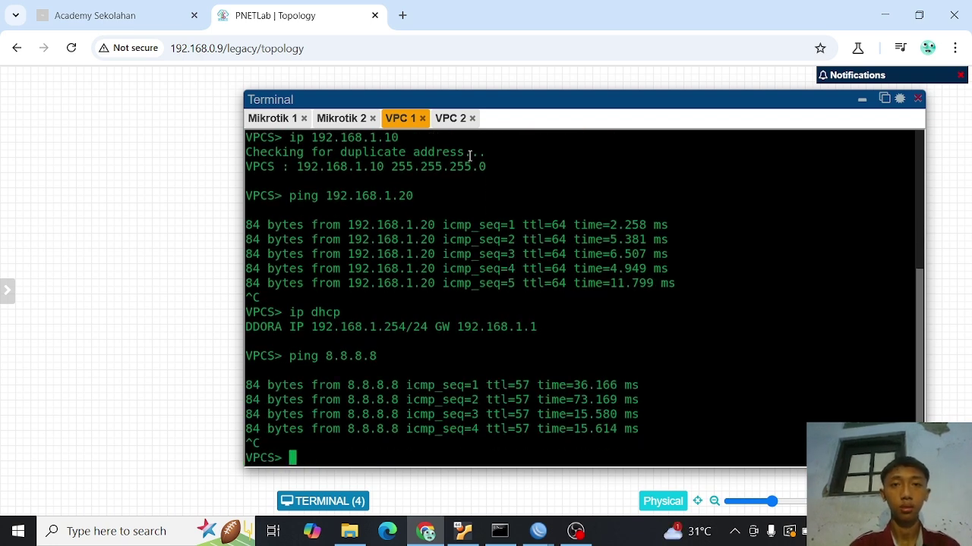
- Renew VPC 2's lease to 192.168.1.251/24 via 192.168.1.2, then ping 8.8.8.8 successfully
{"action": "left_click", "coordinate": [451, 120]}
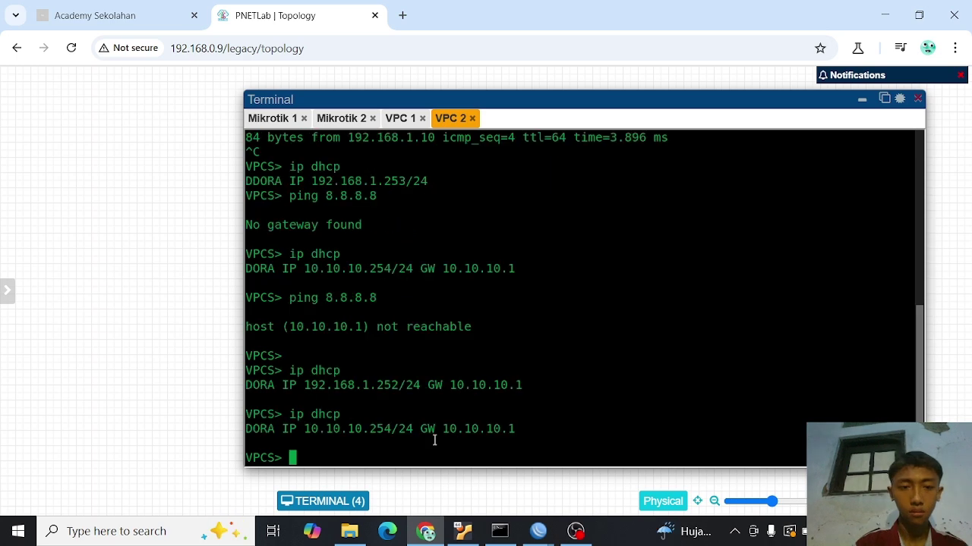
{"action": "key", "text": "Up"}
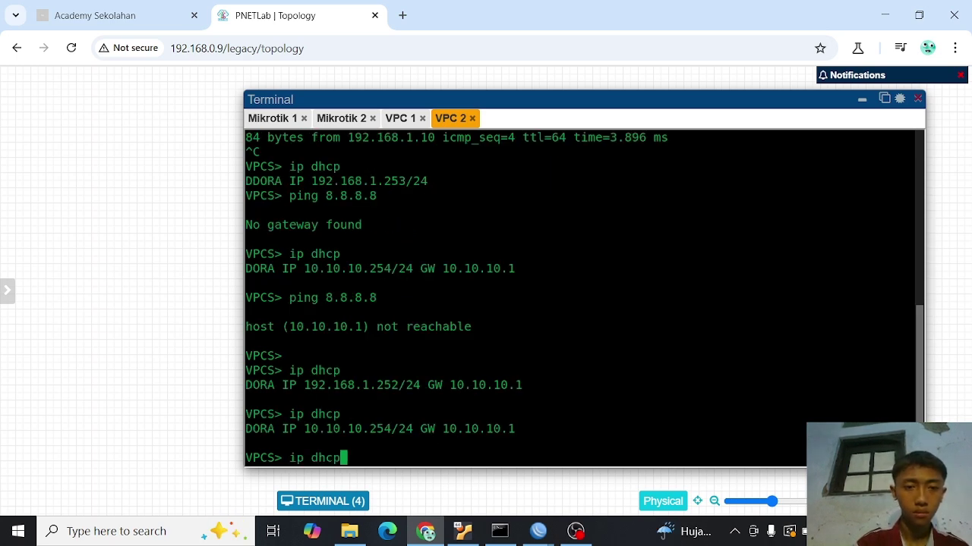
{"action": "key", "text": "Return"}
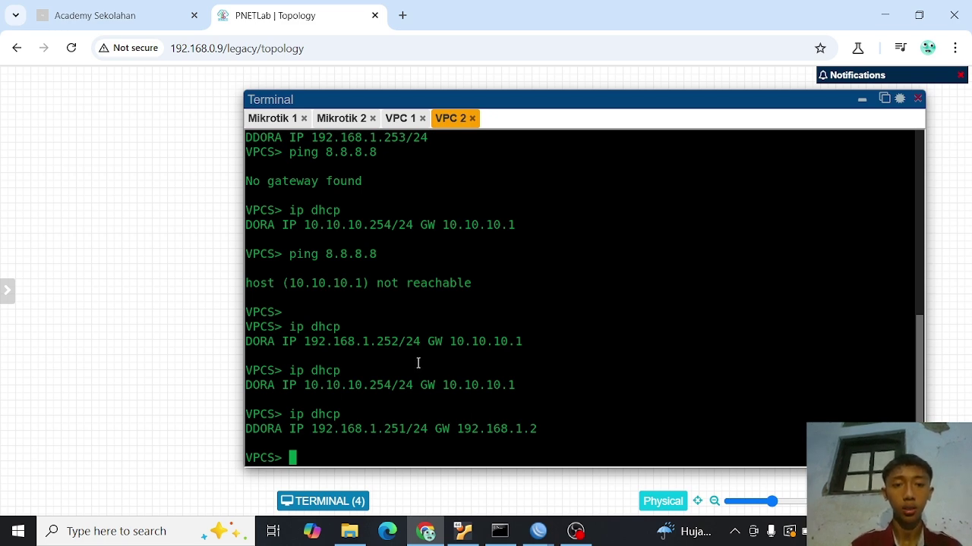
{"action": "type", "text": "ping "}
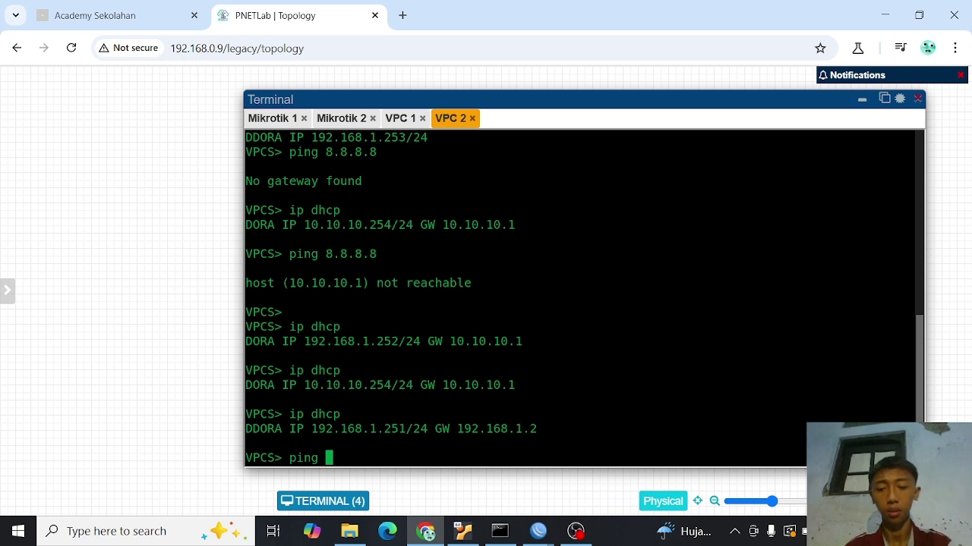
{"action": "type", "text": "8.8.8.8"}
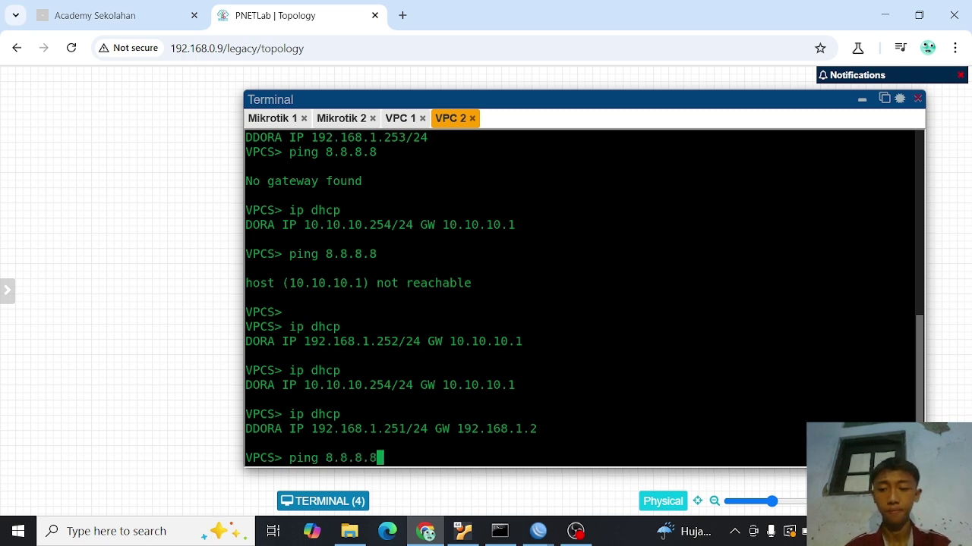
{"action": "key", "text": "Return"}
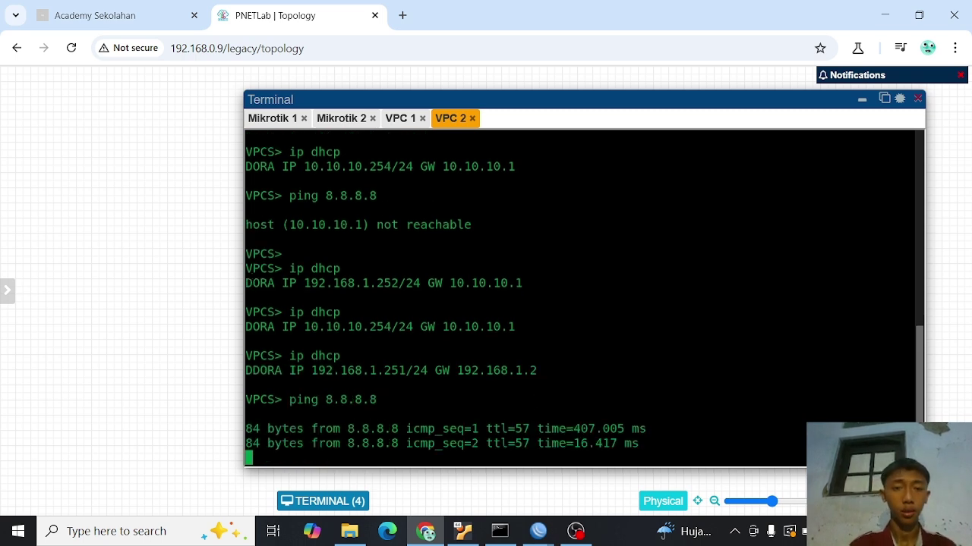
{"action": "key", "text": "ctrl+c"}
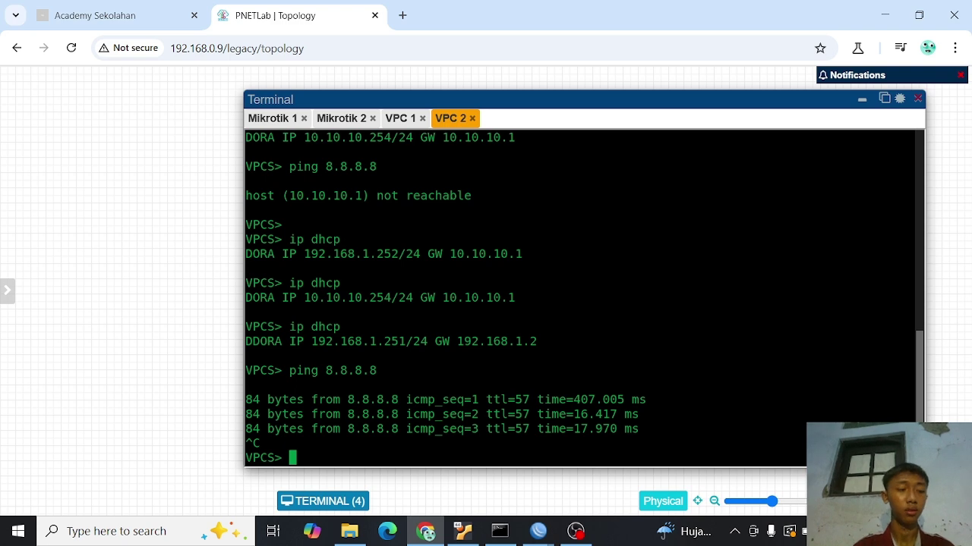
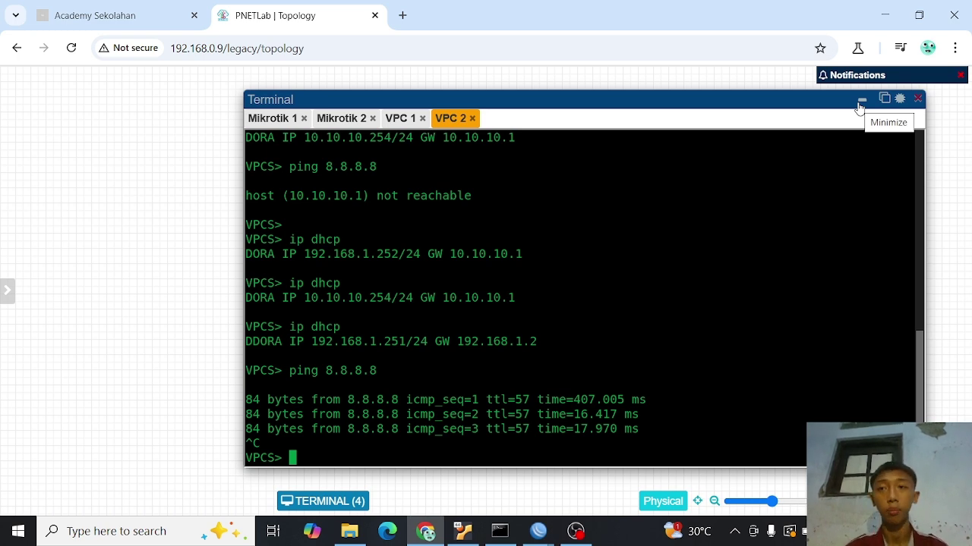
- Minimize the VPC terminal so the PNETLab topology diagram is visible again
{"action": "left_click", "coordinate": [862, 102]}
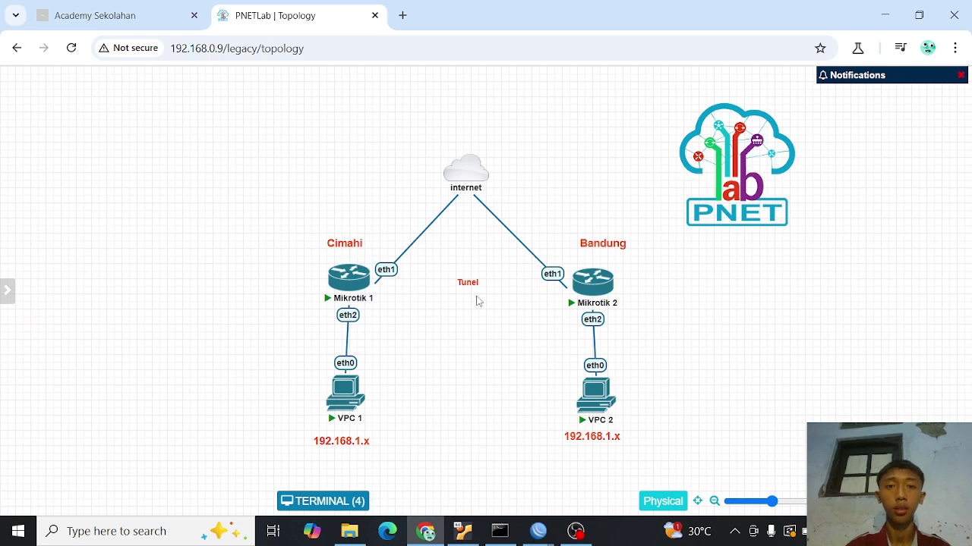
- Change VPC 1's subnet label from 192.168.1.x to 192.168.1.0
{"action": "double_click", "coordinate": [357, 447]}
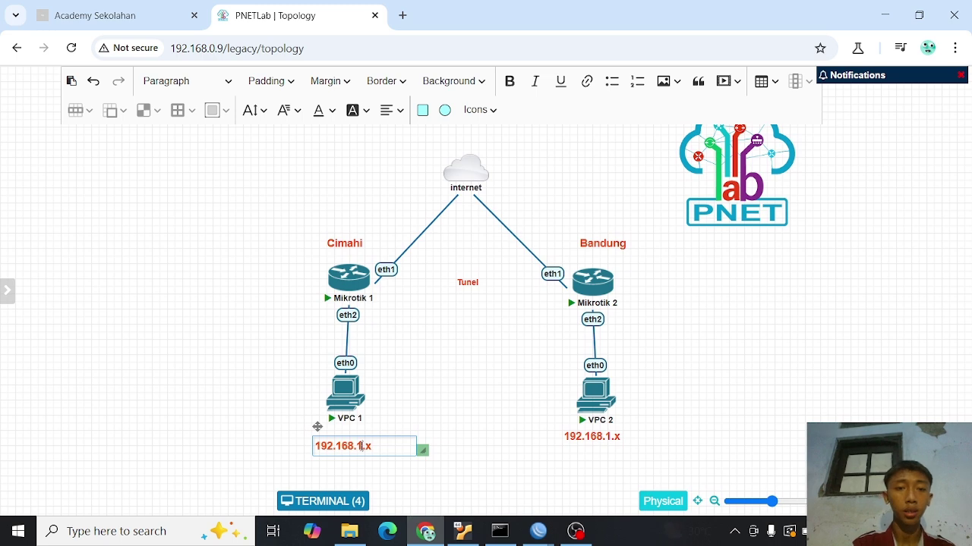
{"action": "key", "text": "BackSpace"}
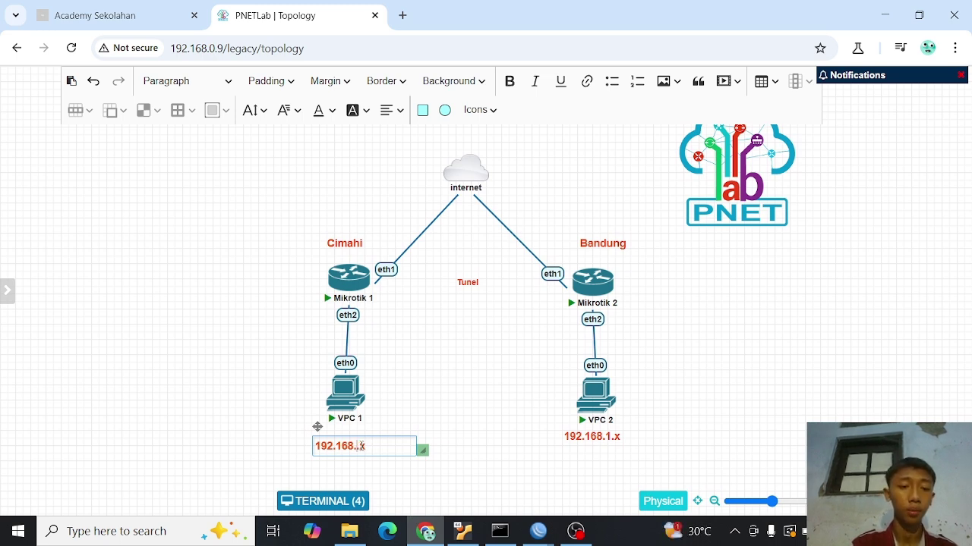
{"action": "type", "text": "1"}
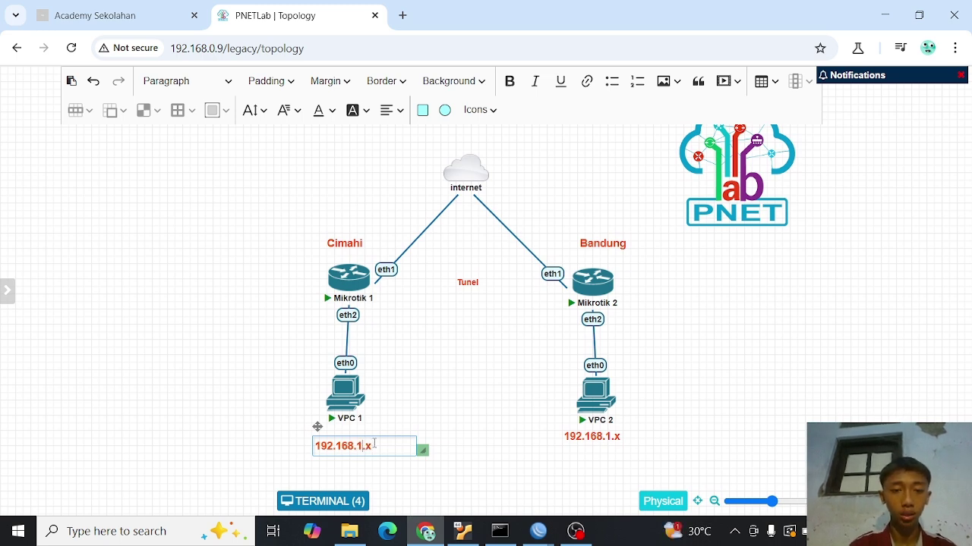
{"action": "key", "text": "BackSpace"}
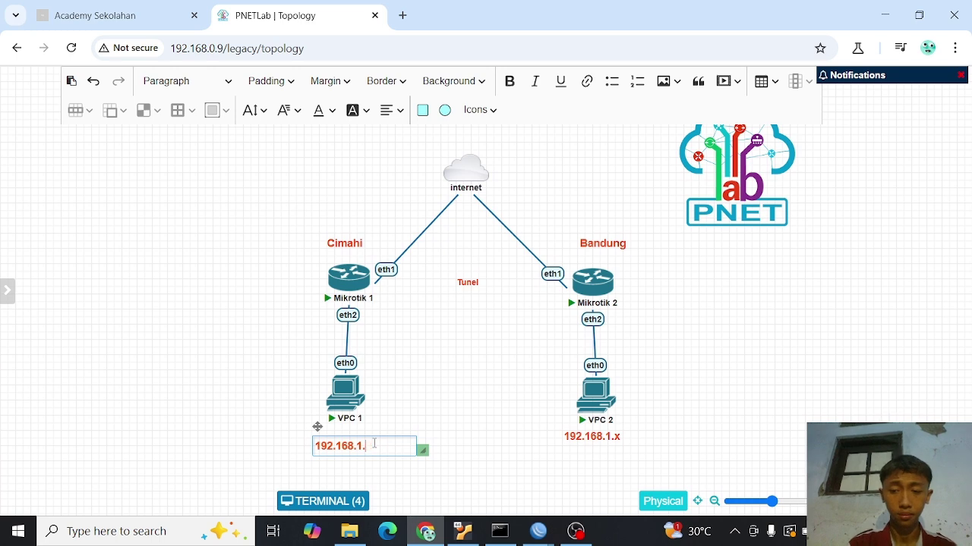
{"action": "type", "text": "0"}
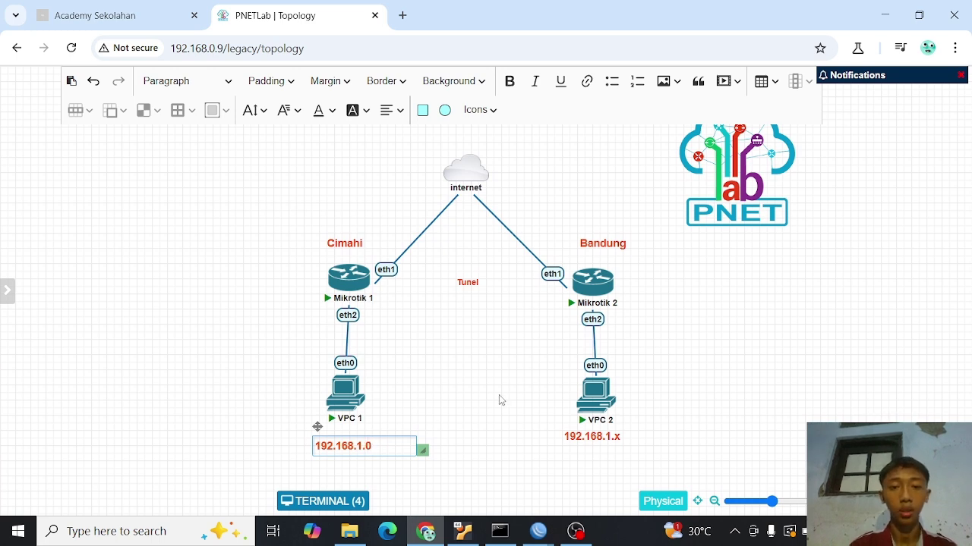
{"action": "left_click", "coordinate": [499, 395]}
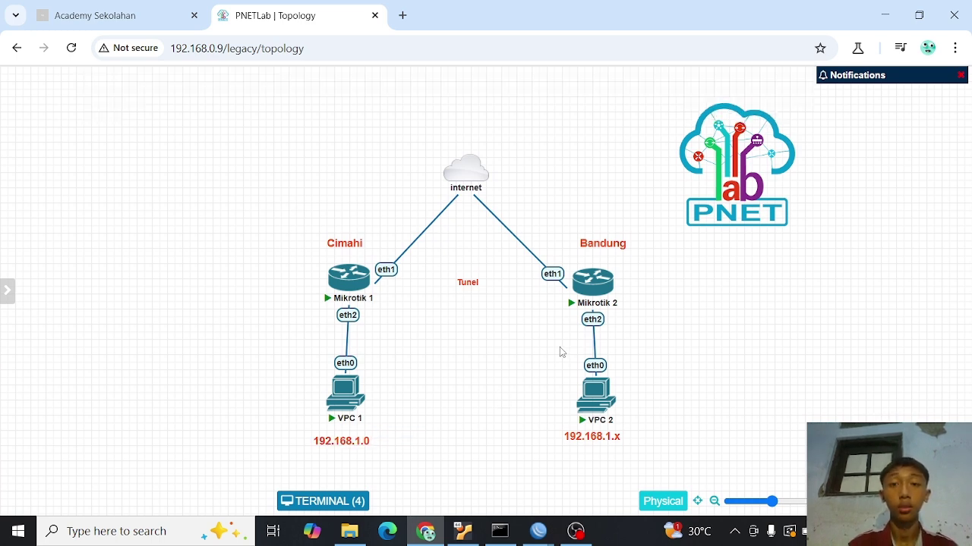
- Change VPC 2's subnet label to 192.168.2.0
{"action": "double_click", "coordinate": [612, 440]}
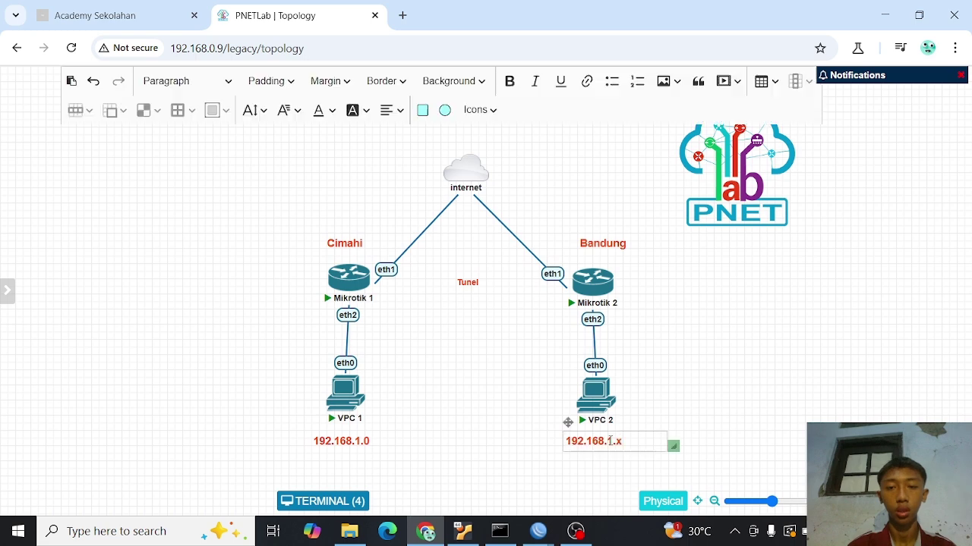
{"action": "key", "text": "BackSpace"}
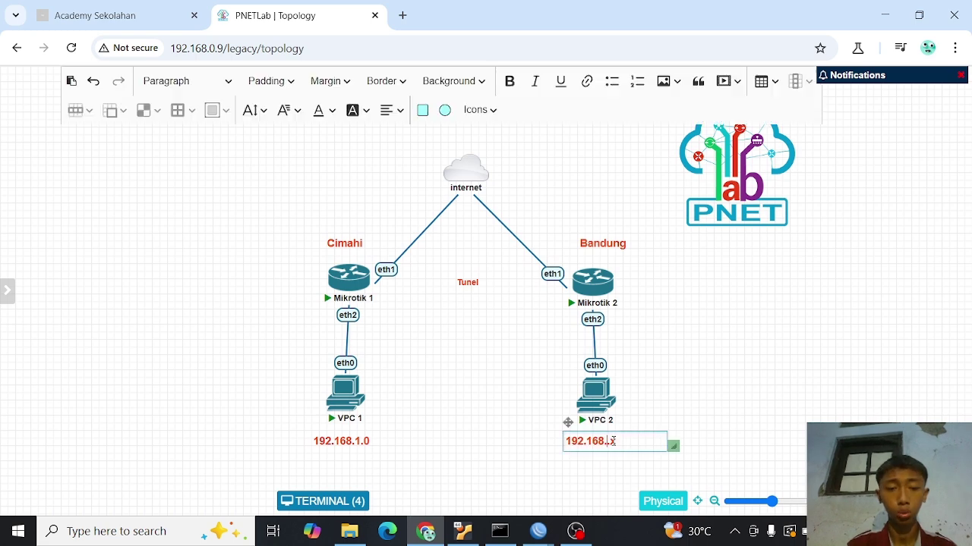
{"action": "type", "text": "2."}
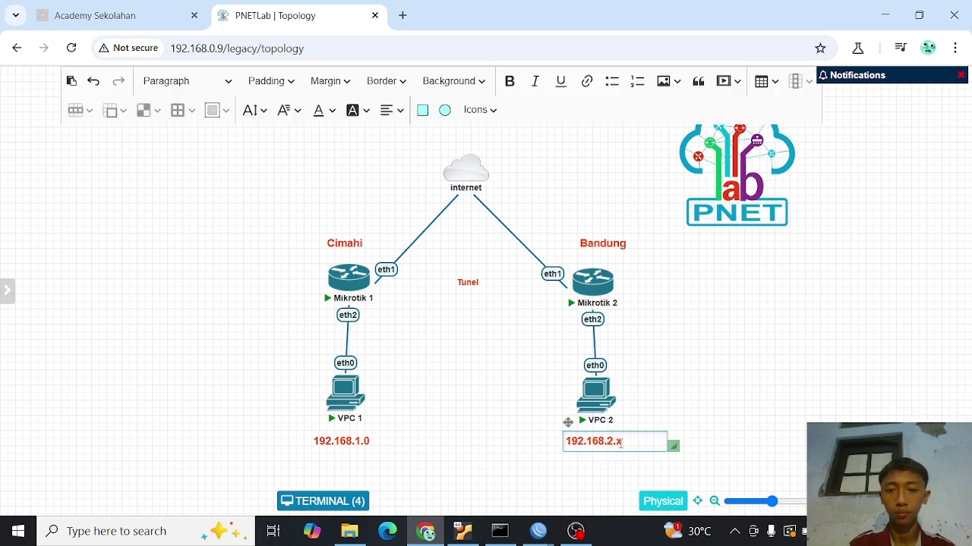
{"action": "key", "text": "BackSpace"}
{"action": "type", "text": "0"}
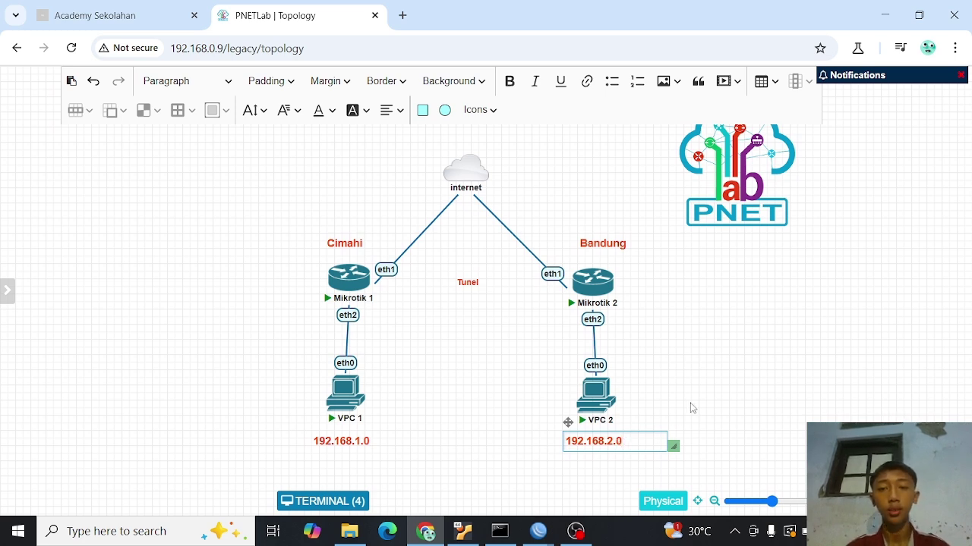
{"action": "left_click", "coordinate": [708, 377]}
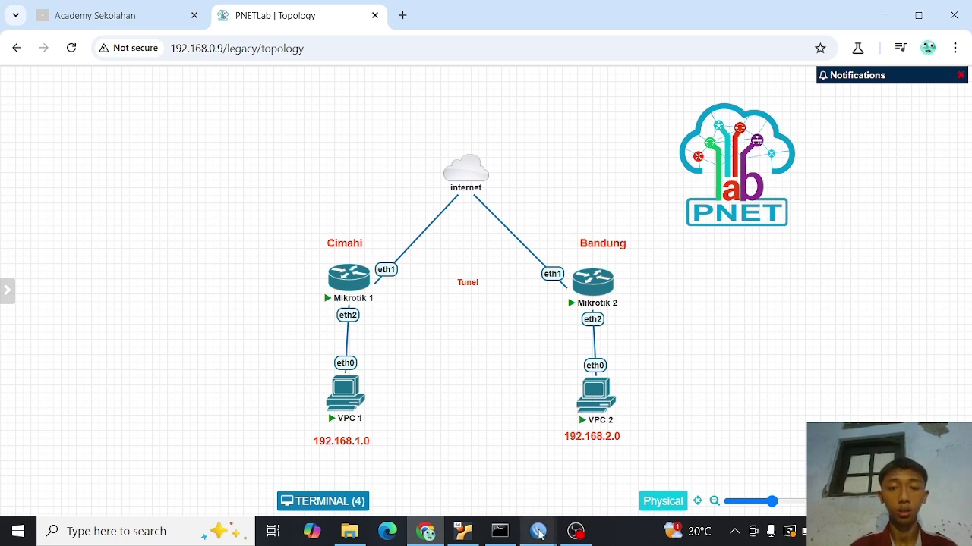
- On M-1, remove the EoIP and ether2 bridge ports and delete bridge-eoip
{"action": "mouse_move", "coordinate": [538, 533]}
{"action": "left_click", "coordinate": [475, 473]}
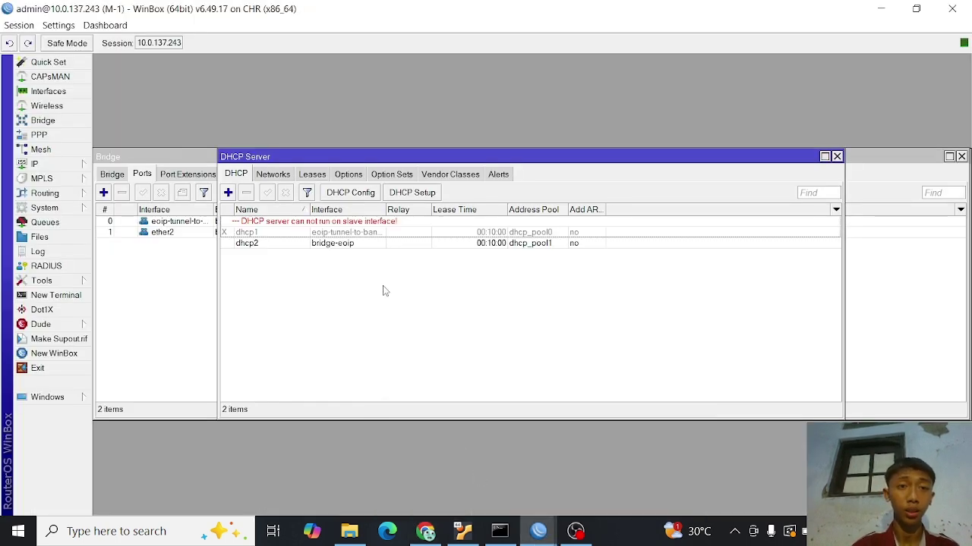
{"action": "left_click", "coordinate": [836, 157]}
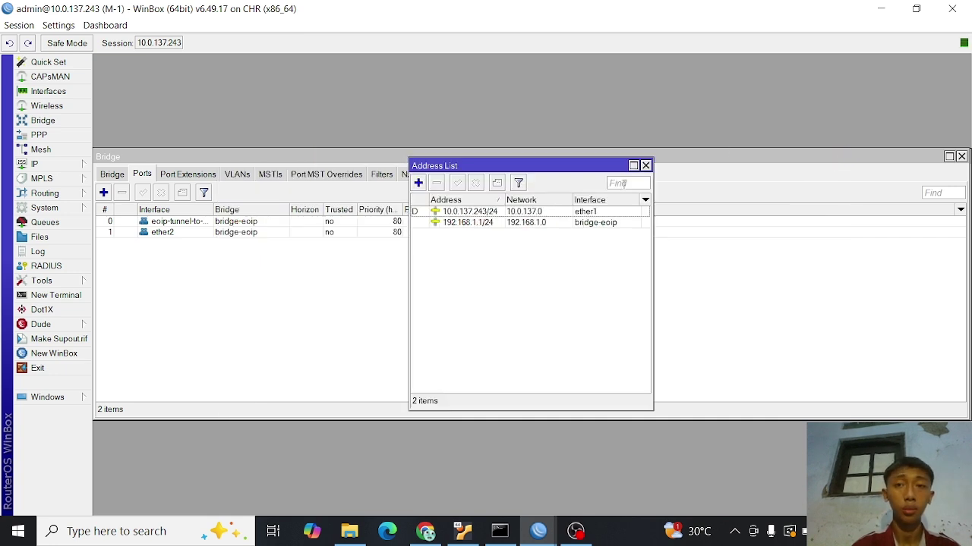
{"action": "left_click", "coordinate": [645, 165]}
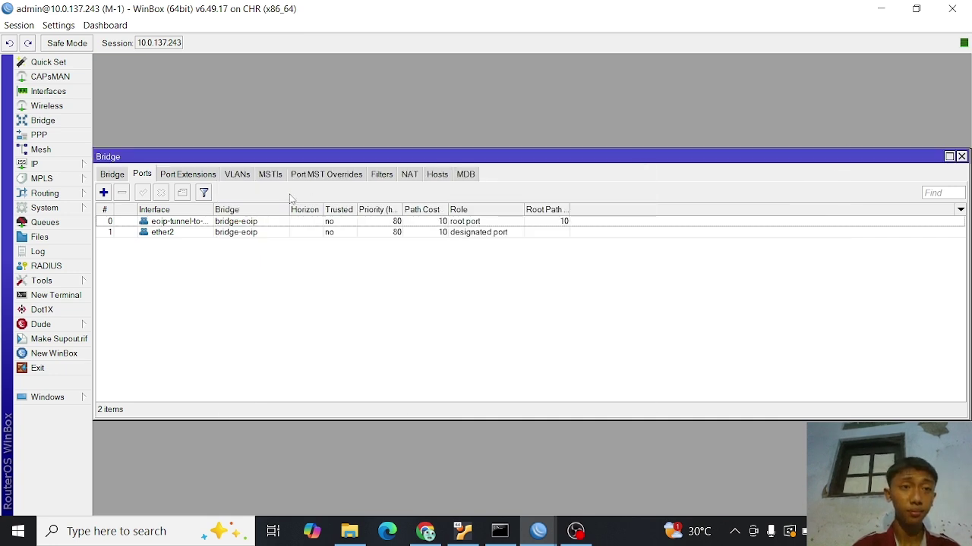
{"action": "left_click", "coordinate": [172, 222]}
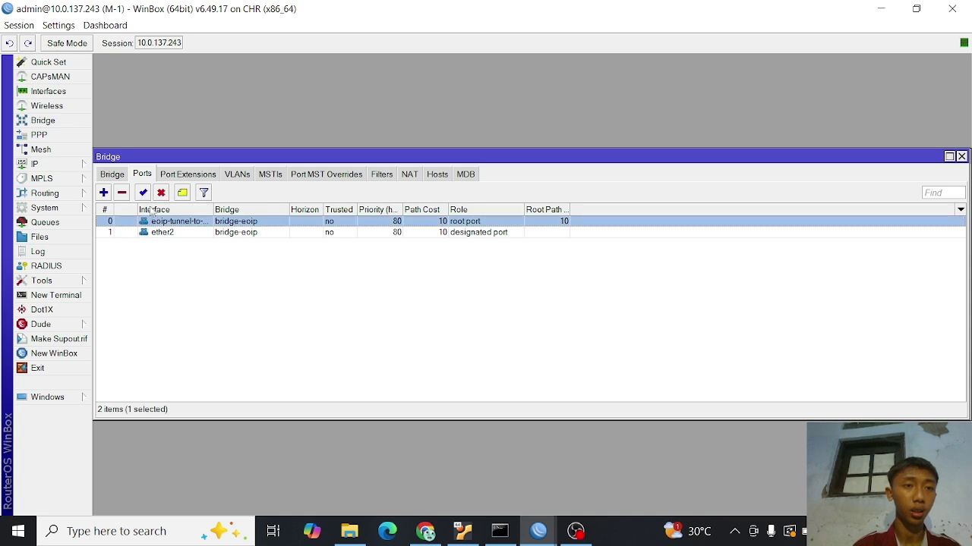
{"action": "key", "text": "Delete"}
{"action": "left_click", "coordinate": [144, 222]}
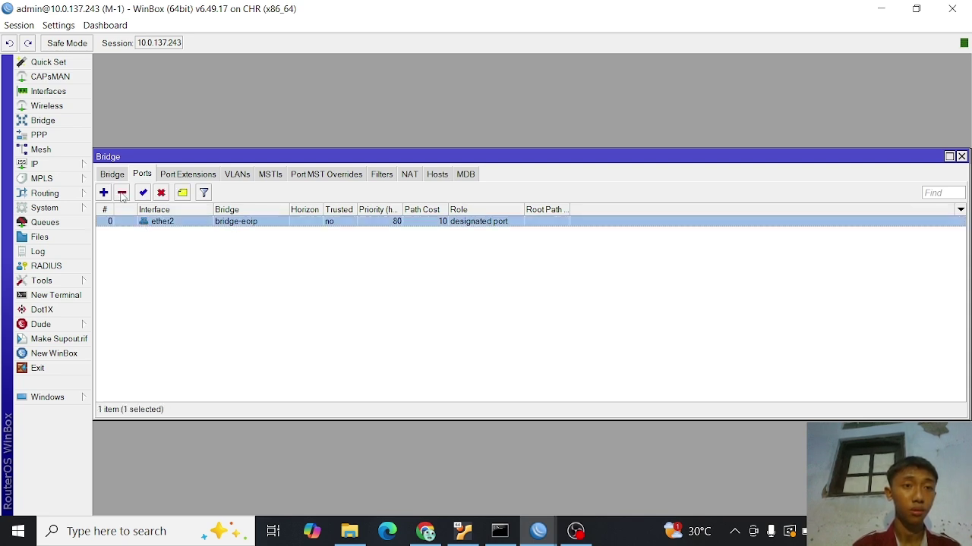
{"action": "left_click", "coordinate": [121, 193]}
{"action": "left_click", "coordinate": [112, 175]}
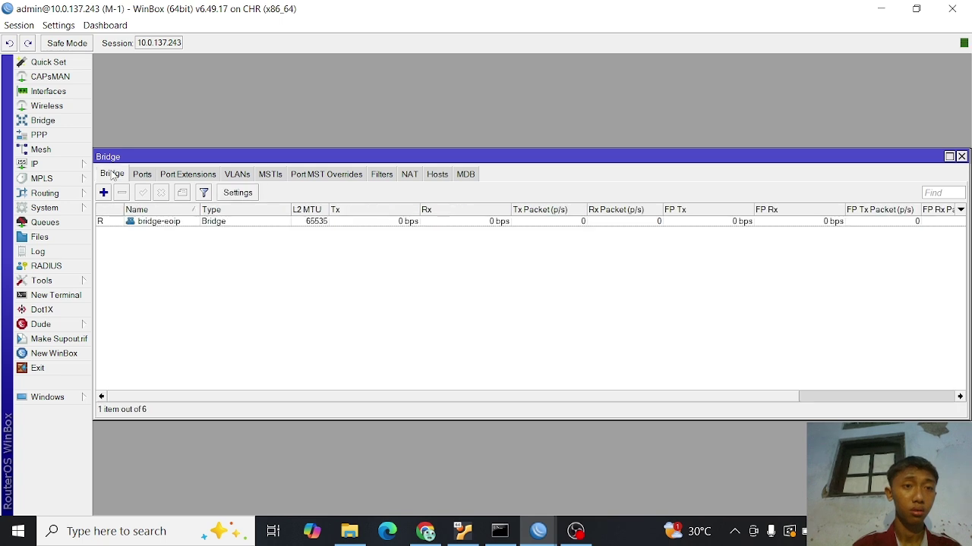
{"action": "left_click", "coordinate": [140, 221]}
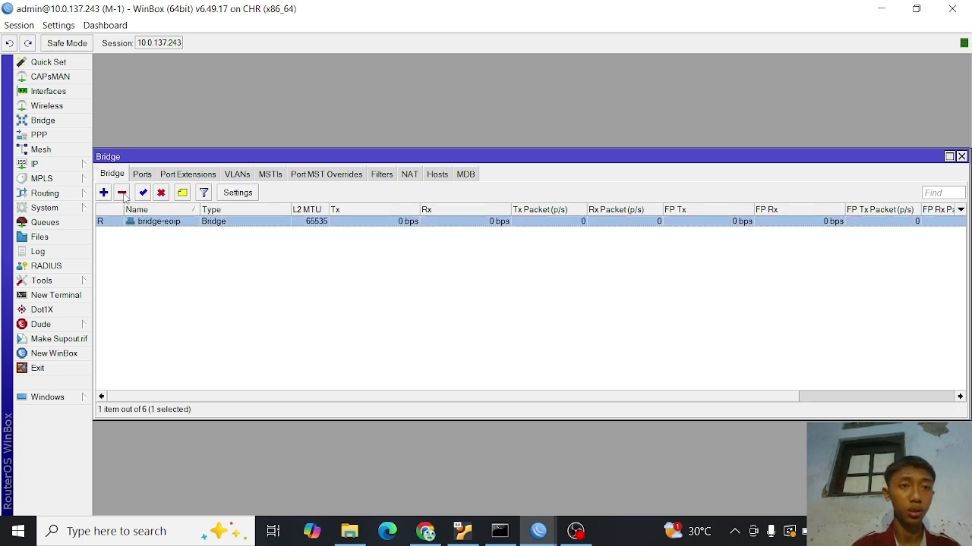
{"action": "left_click", "coordinate": [122, 193]}
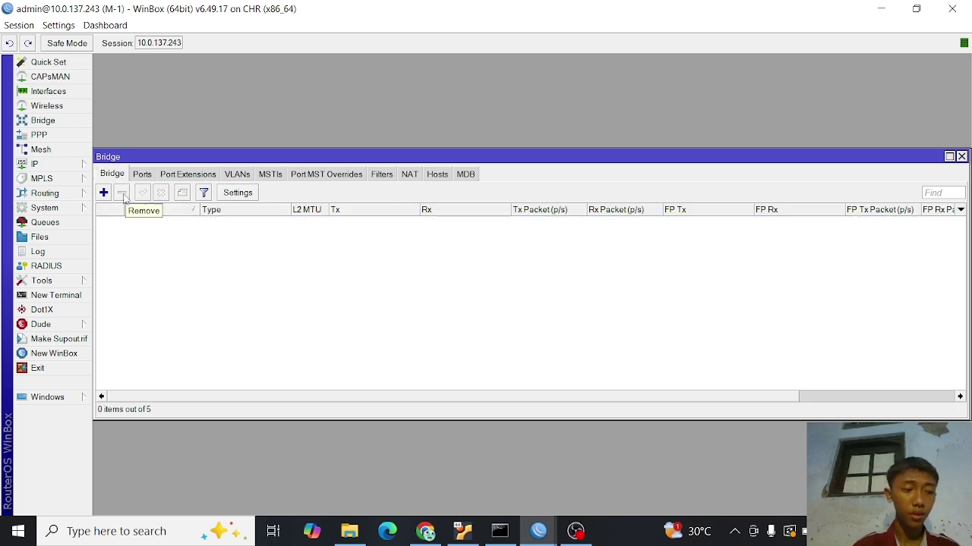
- Delete the 192.168.1.1/24 address and disable the EoIP tunnel interface
{"action": "left_click", "coordinate": [70, 164]}
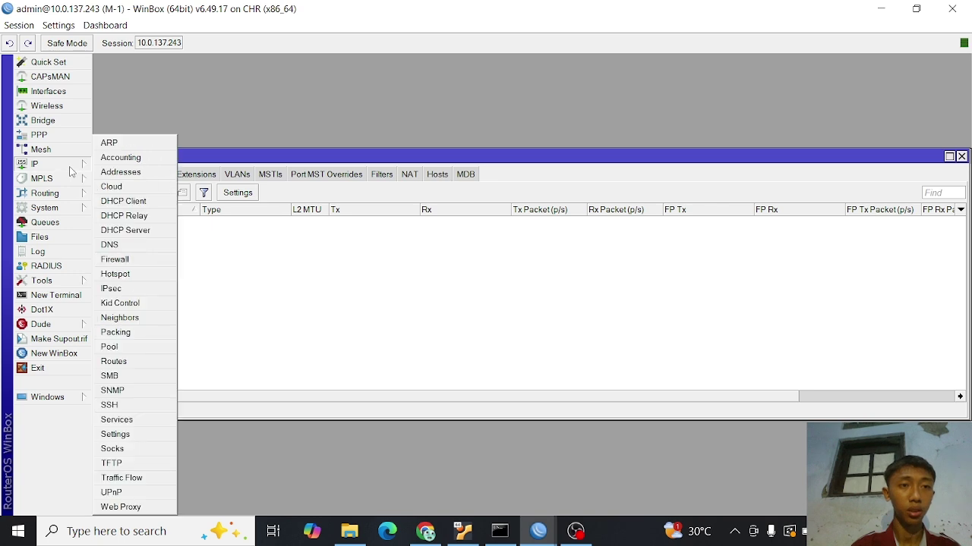
{"action": "left_click", "coordinate": [110, 173]}
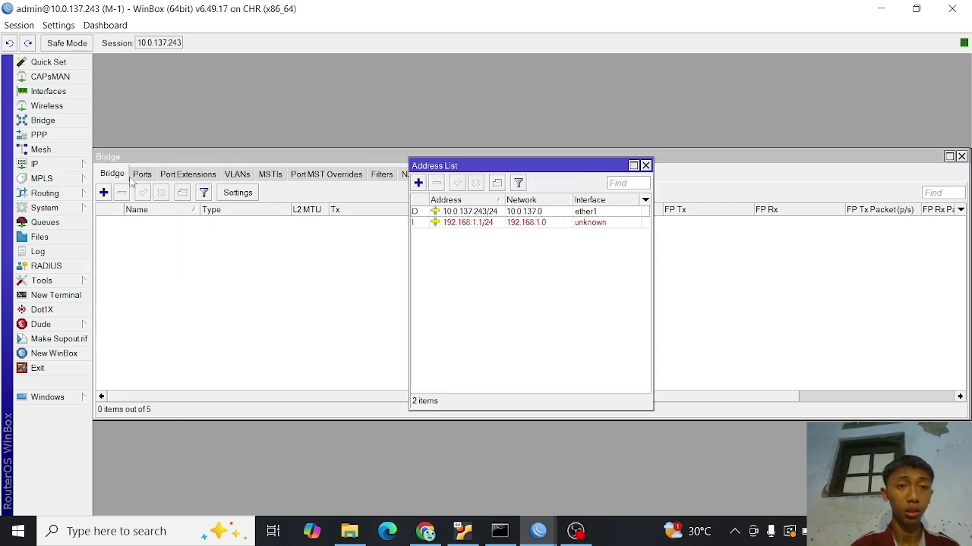
{"action": "left_click", "coordinate": [455, 224]}
{"action": "left_click", "coordinate": [436, 183]}
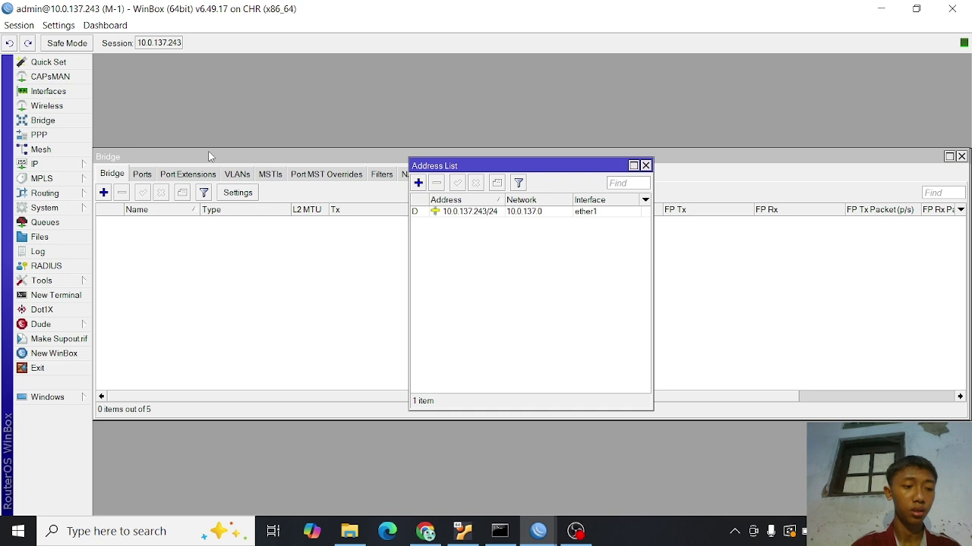
{"action": "left_click", "coordinate": [73, 92]}
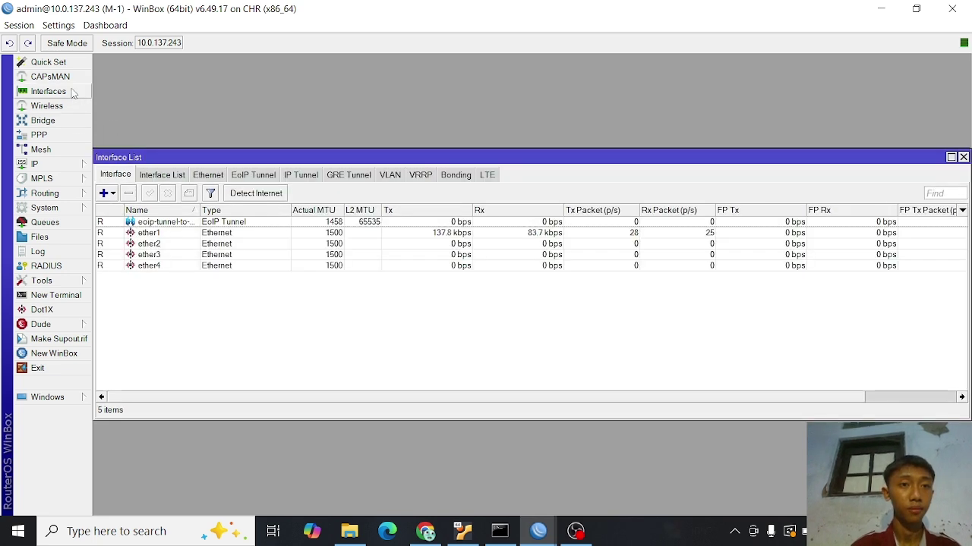
{"action": "left_click", "coordinate": [194, 223]}
{"action": "left_click", "coordinate": [168, 194]}
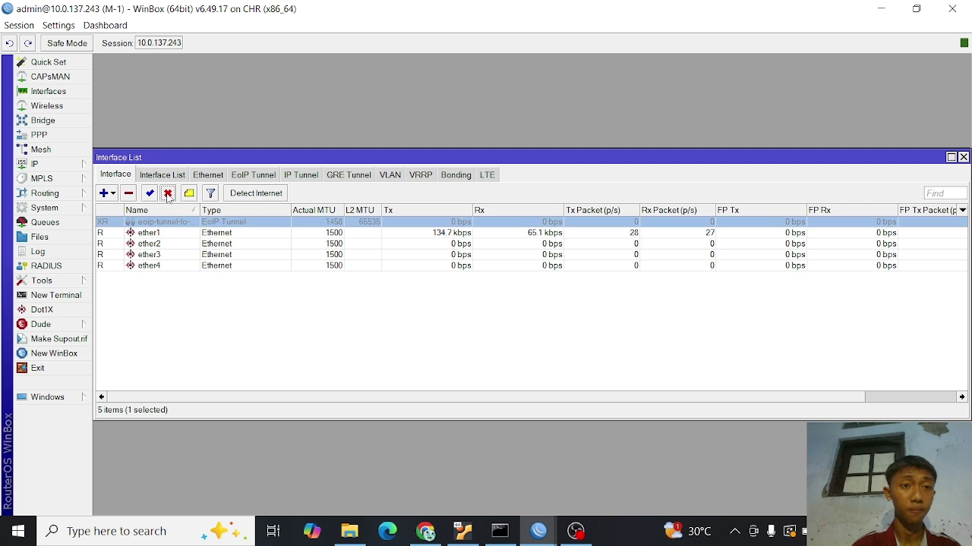
- Delete the dhcp2 DHCP server
{"action": "left_click", "coordinate": [64, 168]}
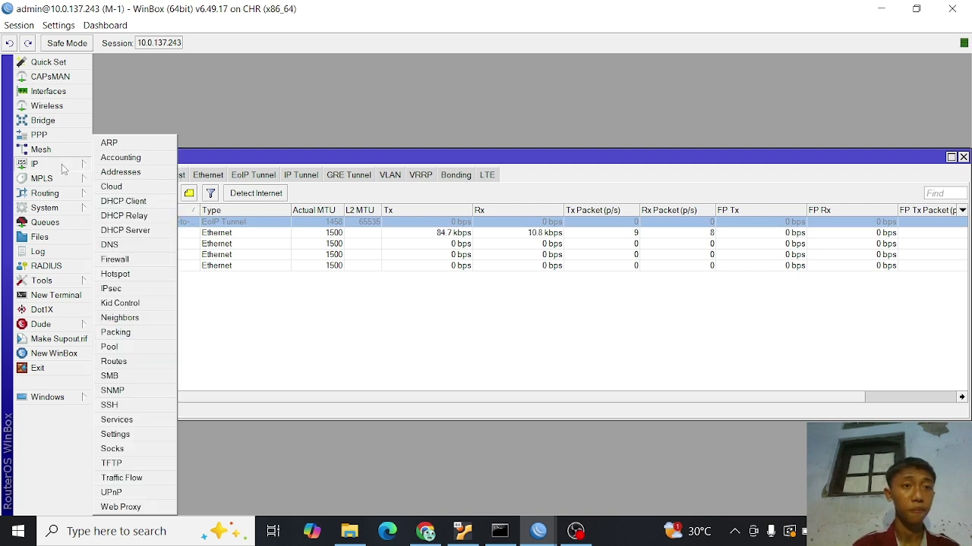
{"action": "left_click", "coordinate": [121, 230]}
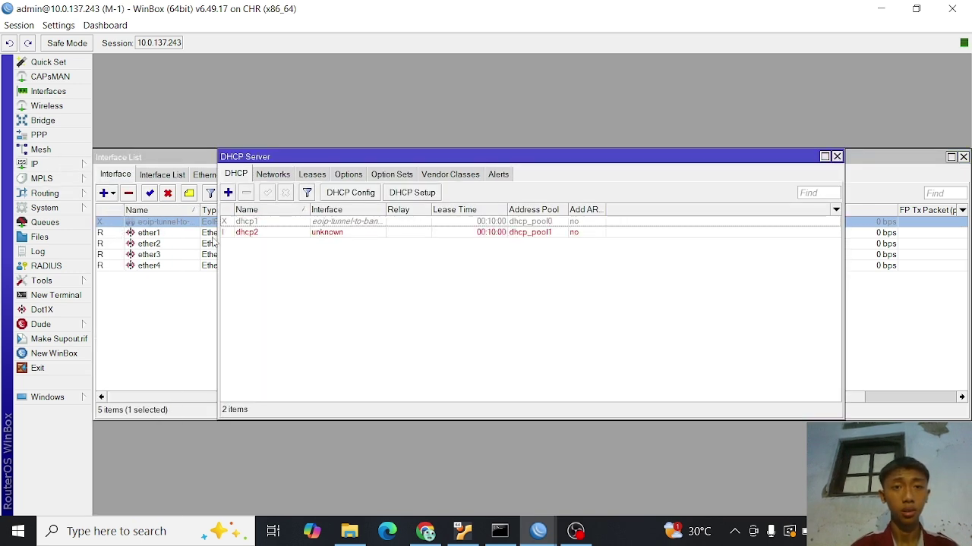
{"action": "left_click", "coordinate": [276, 235]}
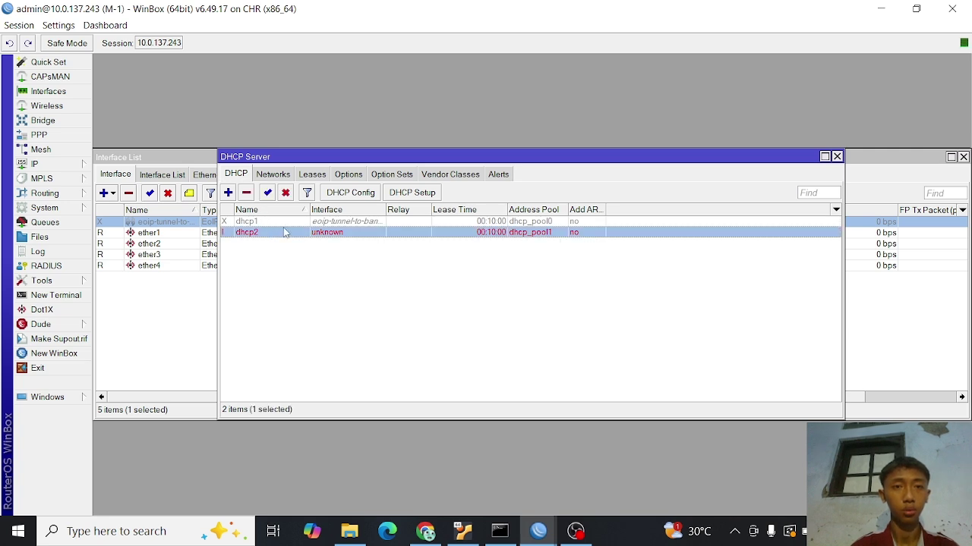
{"action": "left_click", "coordinate": [247, 195]}
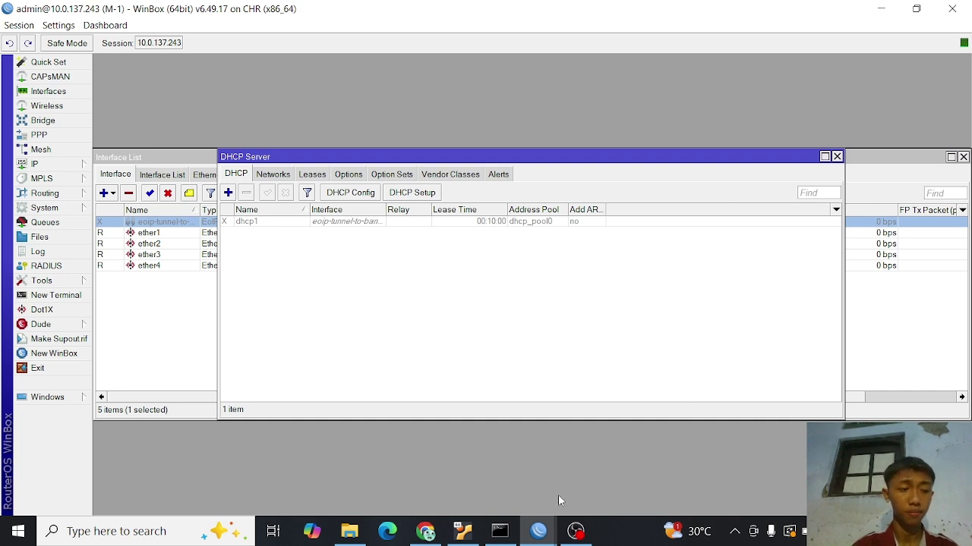
{"action": "left_click", "coordinate": [538, 531]}
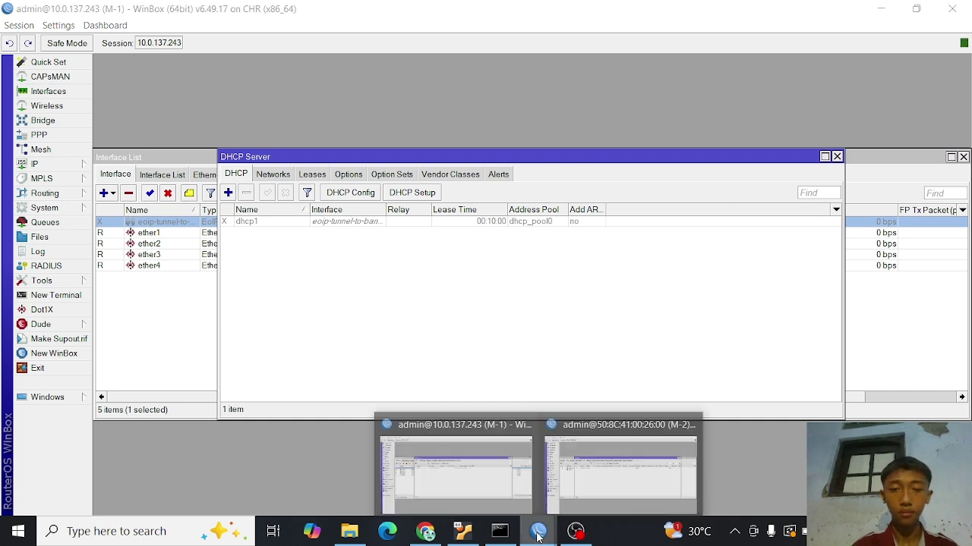
- On M-2, delete the dhcp1 DHCP server and the 192.168.1.2/24 address
{"action": "left_click", "coordinate": [587, 476]}
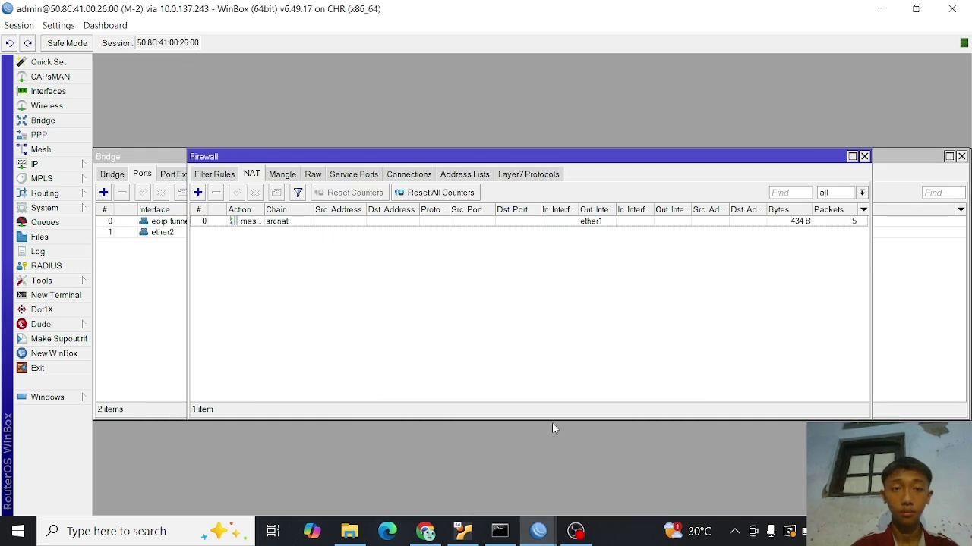
{"action": "left_click", "coordinate": [864, 157]}
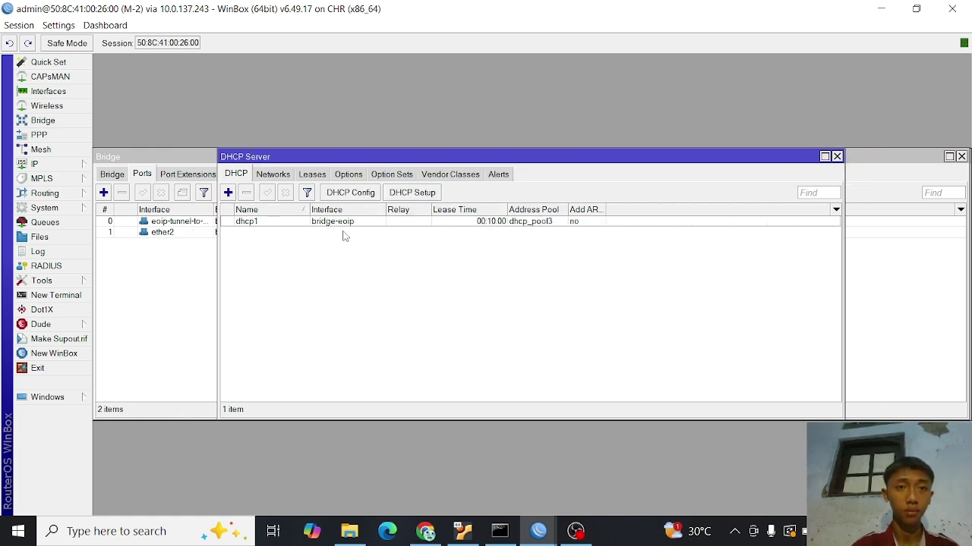
{"action": "left_click", "coordinate": [281, 222]}
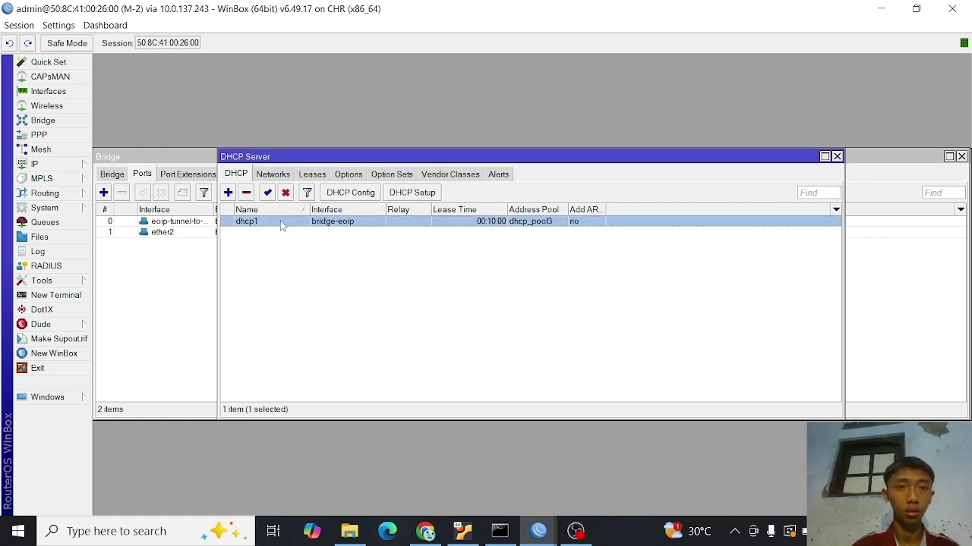
{"action": "left_click", "coordinate": [247, 193]}
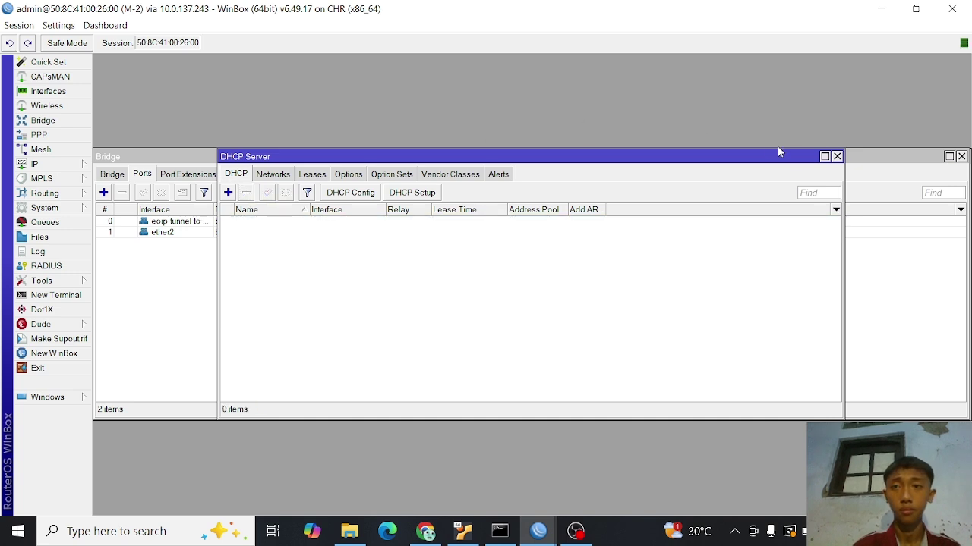
{"action": "left_click", "coordinate": [837, 157]}
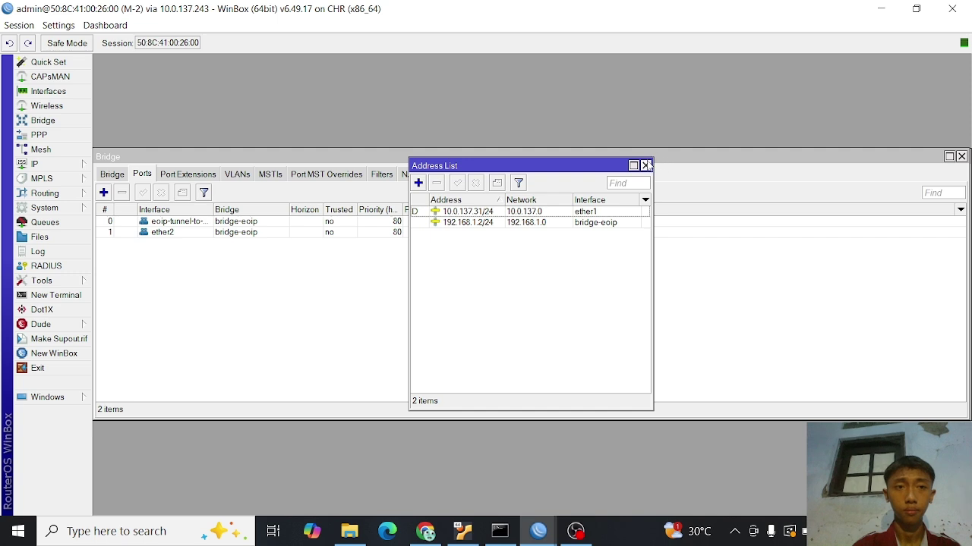
{"action": "left_click", "coordinate": [466, 226]}
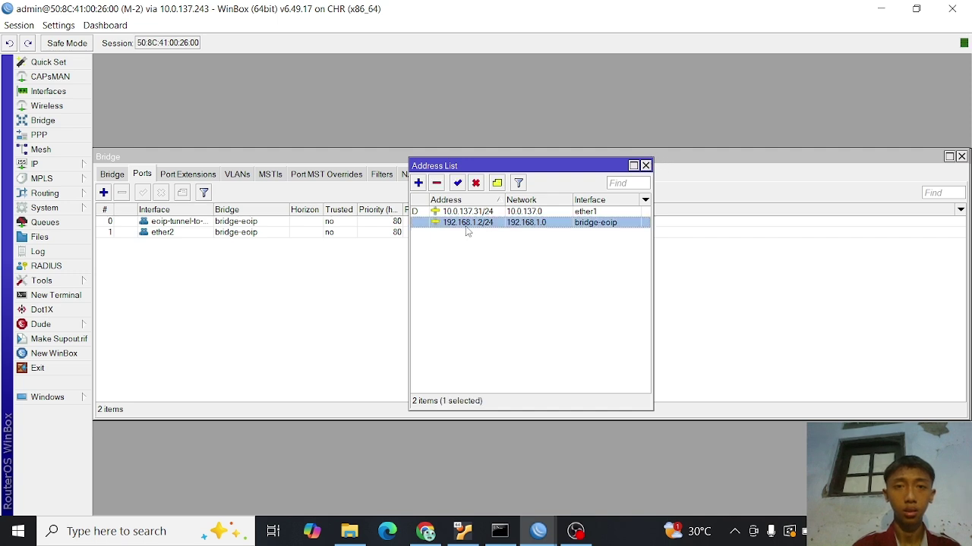
{"action": "left_click", "coordinate": [436, 185]}
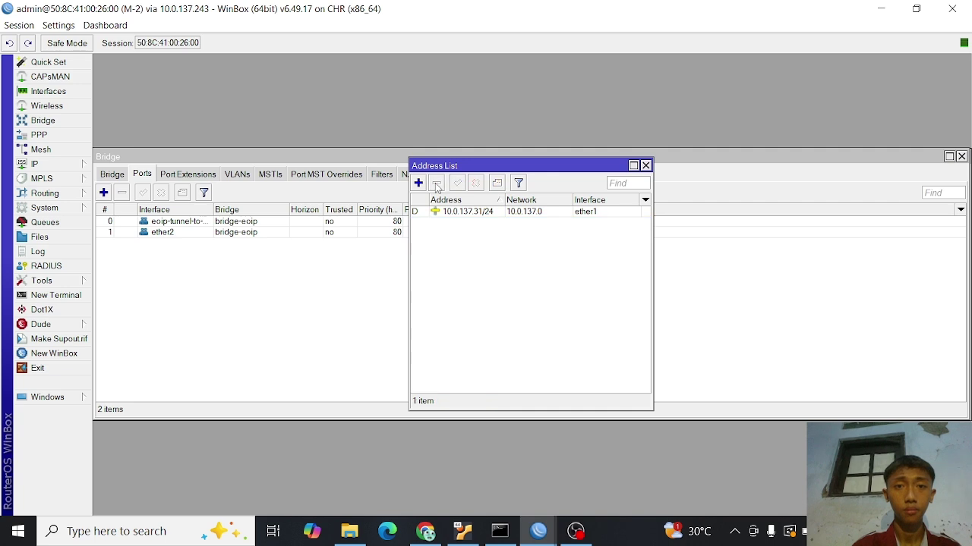
{"action": "left_click", "coordinate": [646, 166]}
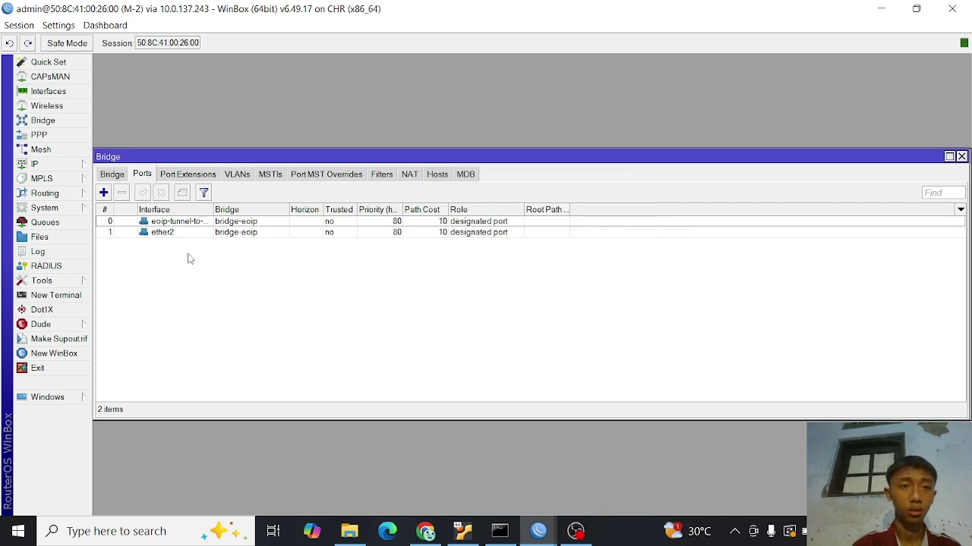
- Remove ether2 and EoIP bridge ports, delete bridge-eoip, and disable the EoIP tunnel
{"action": "left_click", "coordinate": [164, 234]}
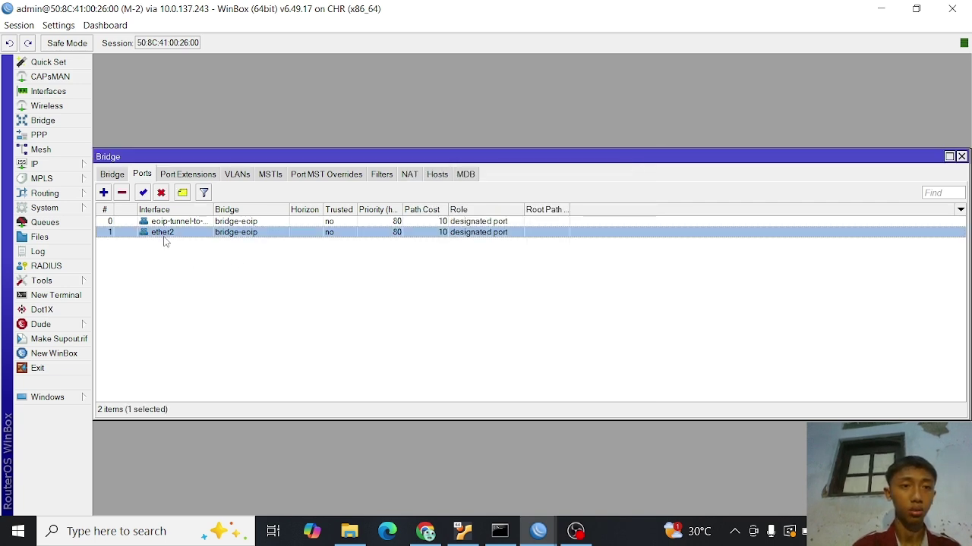
{"action": "left_click", "coordinate": [121, 195]}
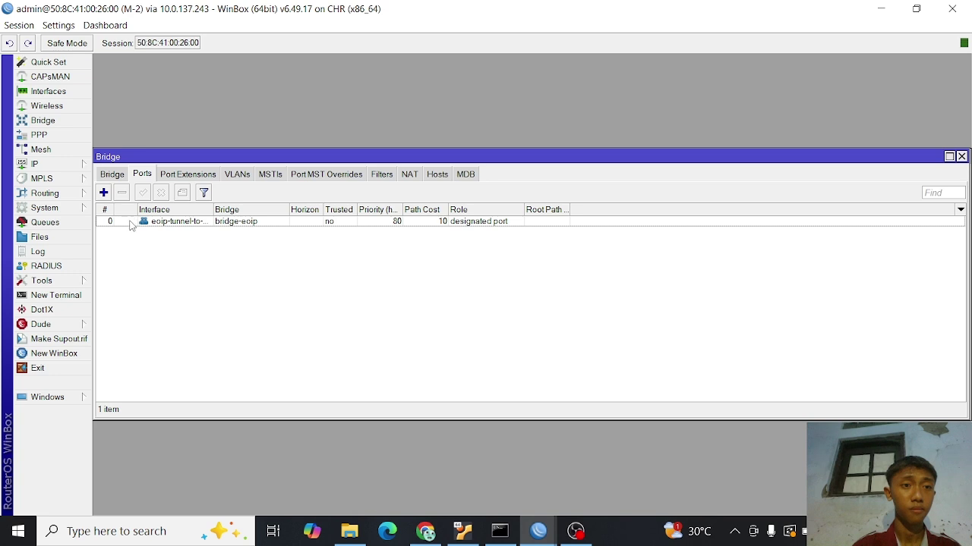
{"action": "left_click", "coordinate": [130, 222]}
{"action": "left_click", "coordinate": [121, 192]}
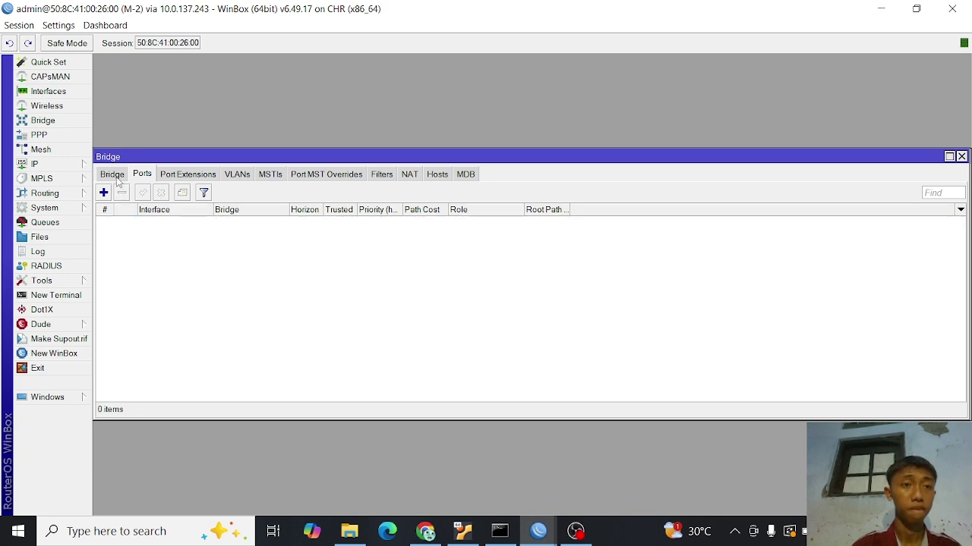
{"action": "left_click", "coordinate": [116, 176]}
{"action": "left_click", "coordinate": [130, 223]}
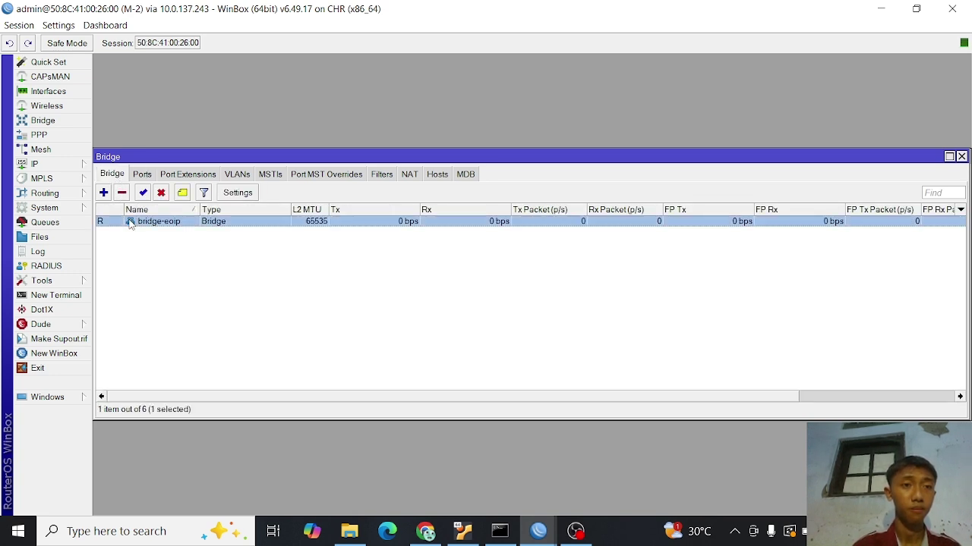
{"action": "left_click", "coordinate": [122, 193]}
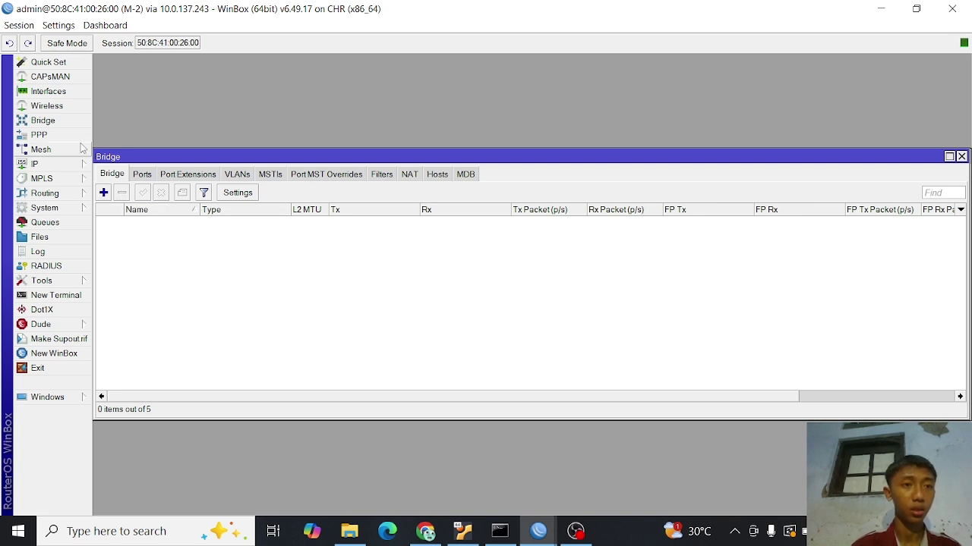
{"action": "left_click", "coordinate": [71, 91]}
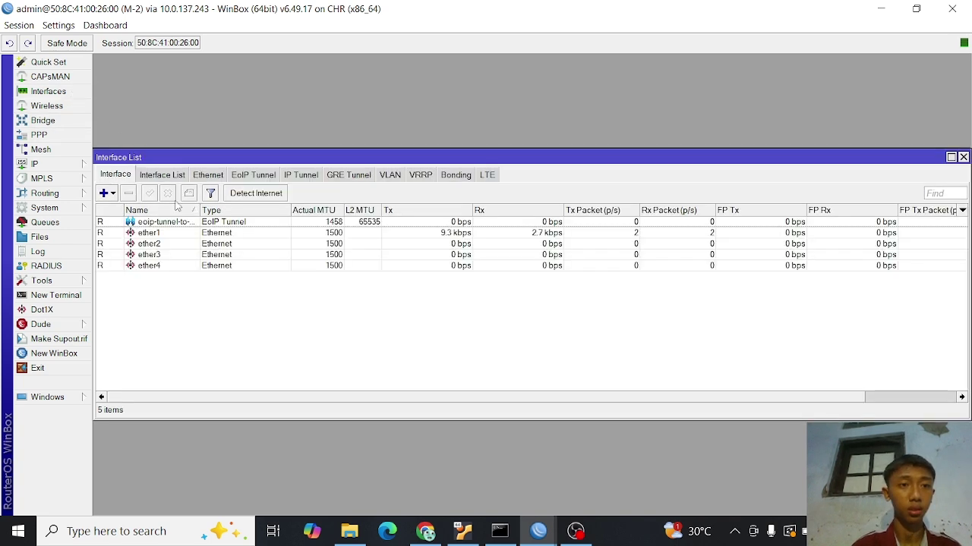
{"action": "left_click", "coordinate": [180, 223]}
{"action": "left_click", "coordinate": [169, 194]}
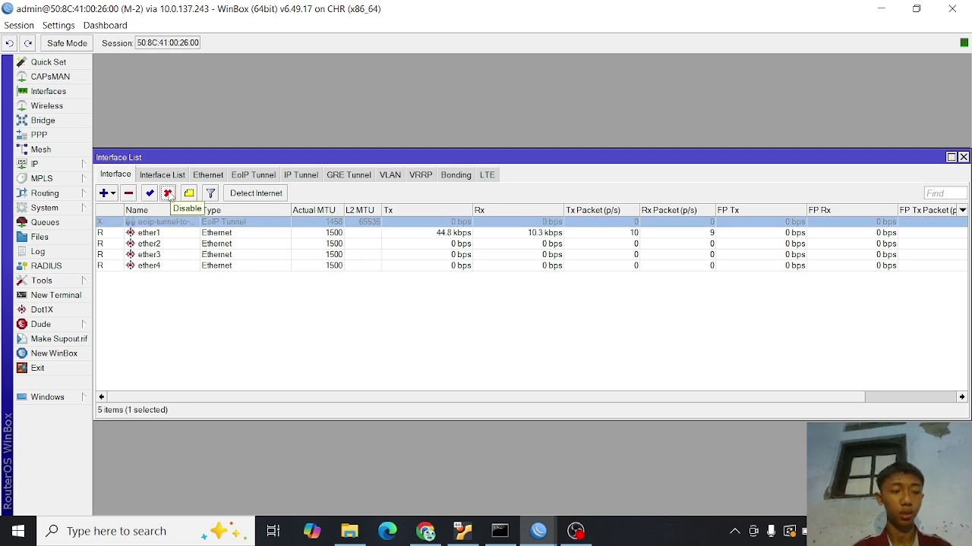
- Switch to M-1 and add the address 192.168.1.1/24 on interface ether2
{"action": "left_click", "coordinate": [549, 536]}
{"action": "left_click", "coordinate": [501, 481]}
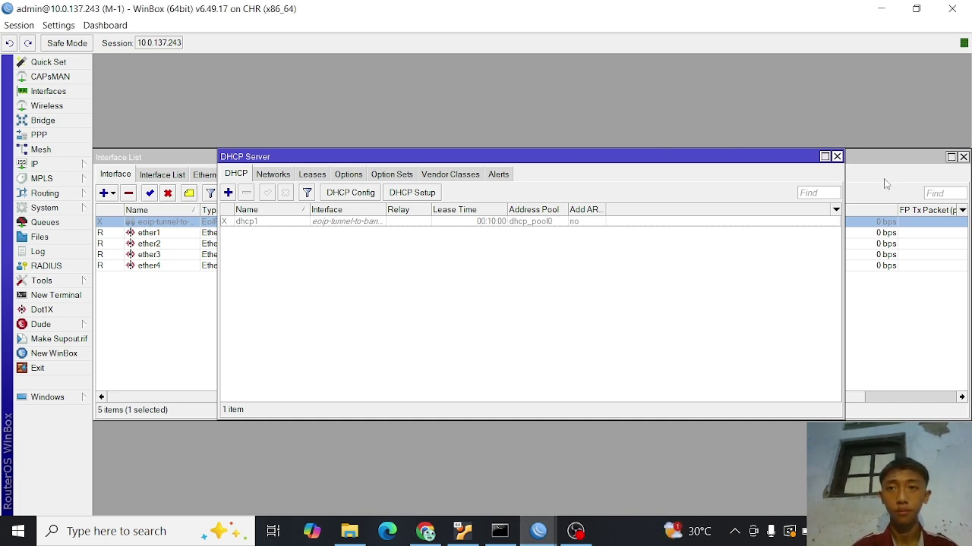
{"action": "left_click", "coordinate": [836, 156]}
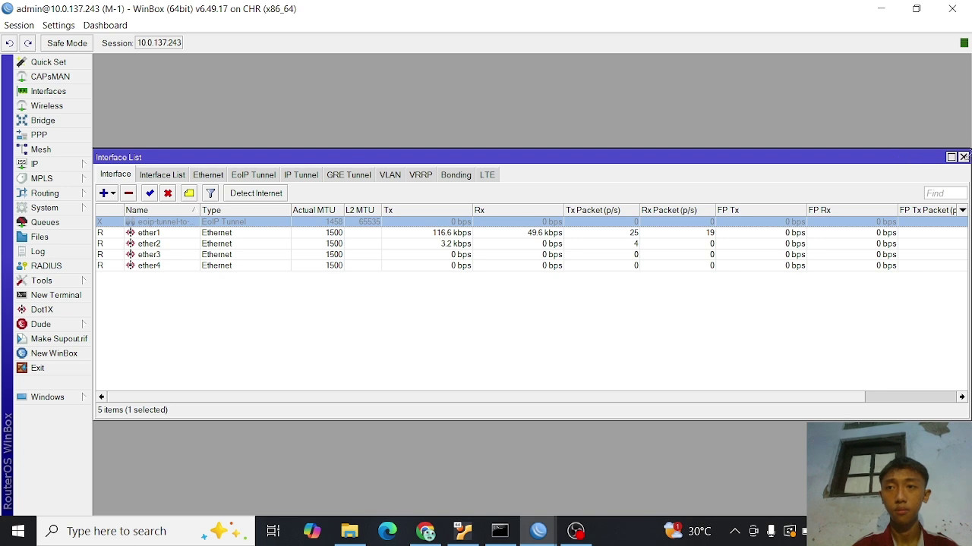
{"action": "left_click", "coordinate": [962, 157]}
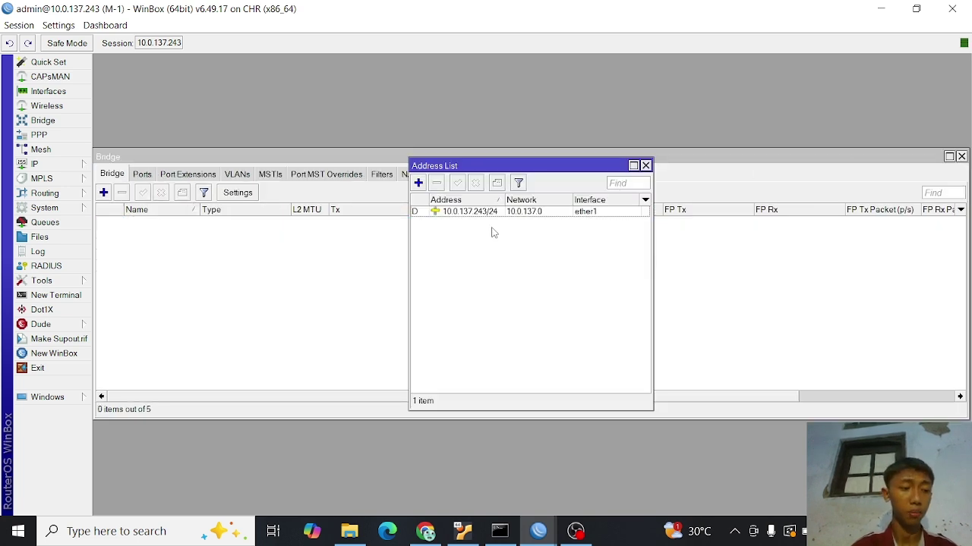
{"action": "left_click", "coordinate": [419, 183]}
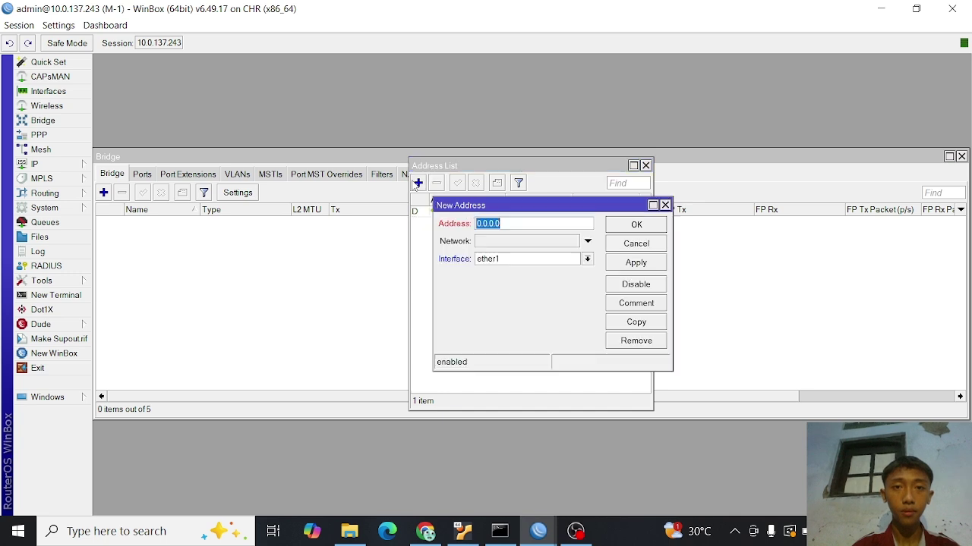
{"action": "type", "text": "1"}
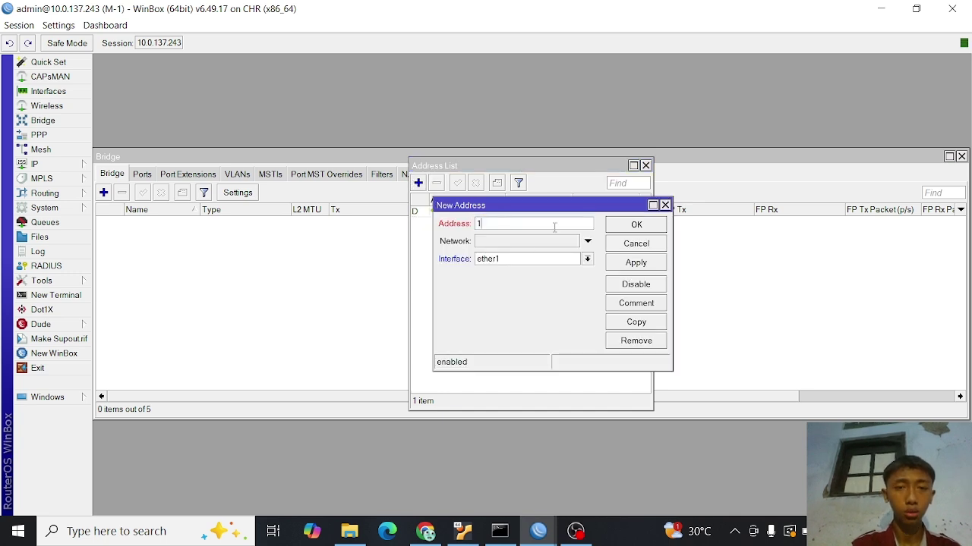
{"action": "type", "text": "92.168"}
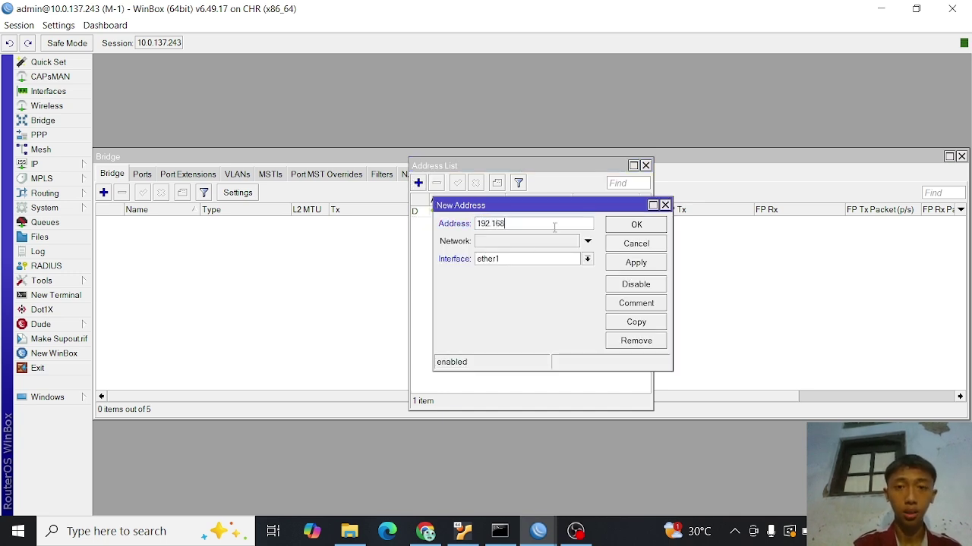
{"action": "type", "text": ".1.1/24"}
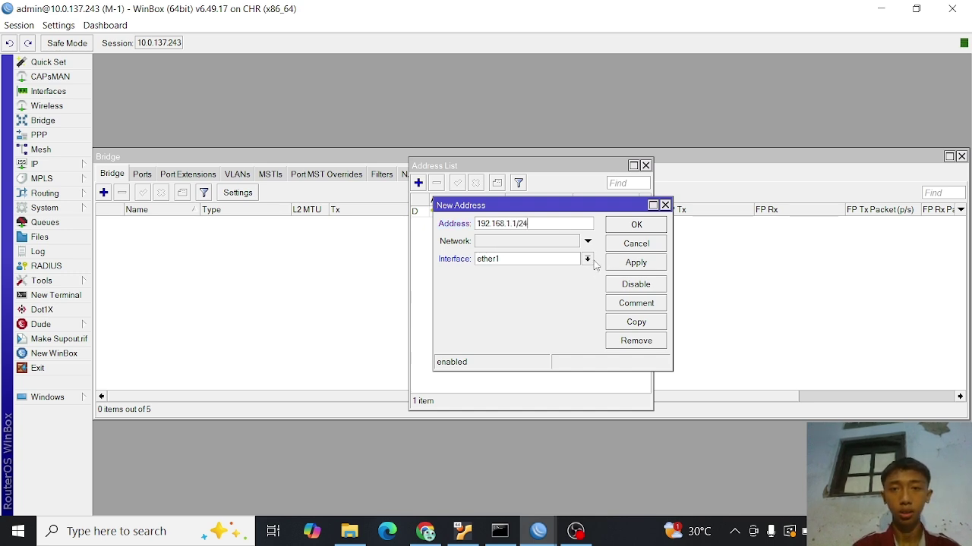
{"action": "left_click", "coordinate": [587, 259]}
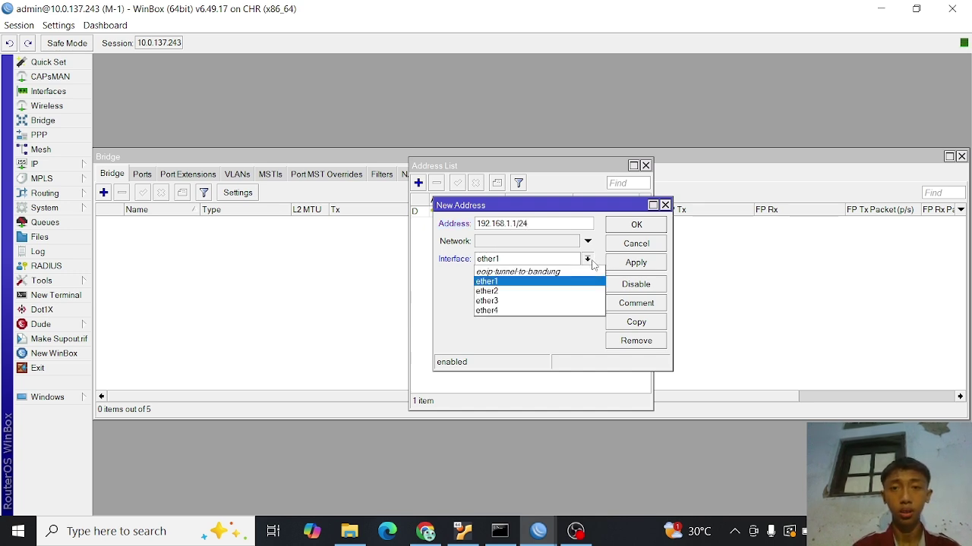
{"action": "left_click", "coordinate": [536, 291]}
{"action": "left_click", "coordinate": [642, 262]}
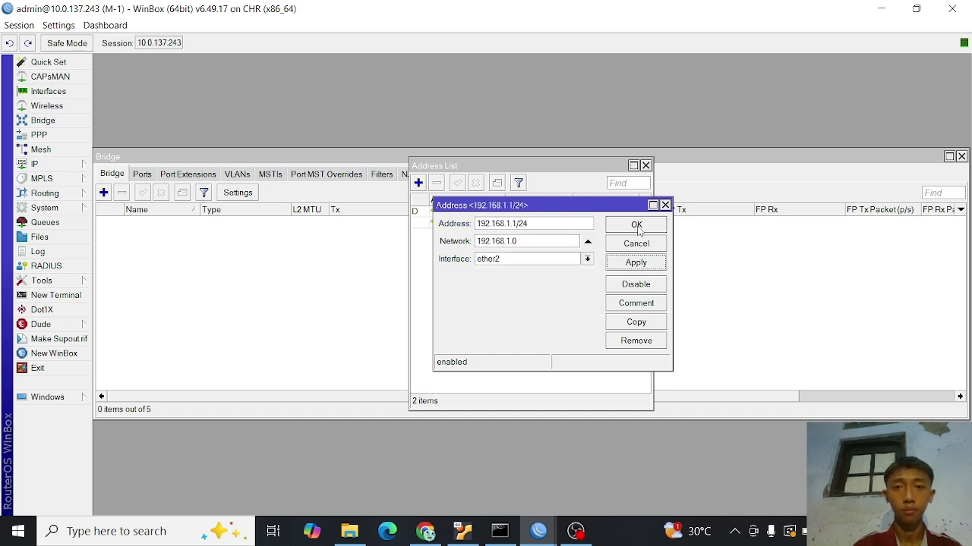
{"action": "left_click", "coordinate": [637, 226]}
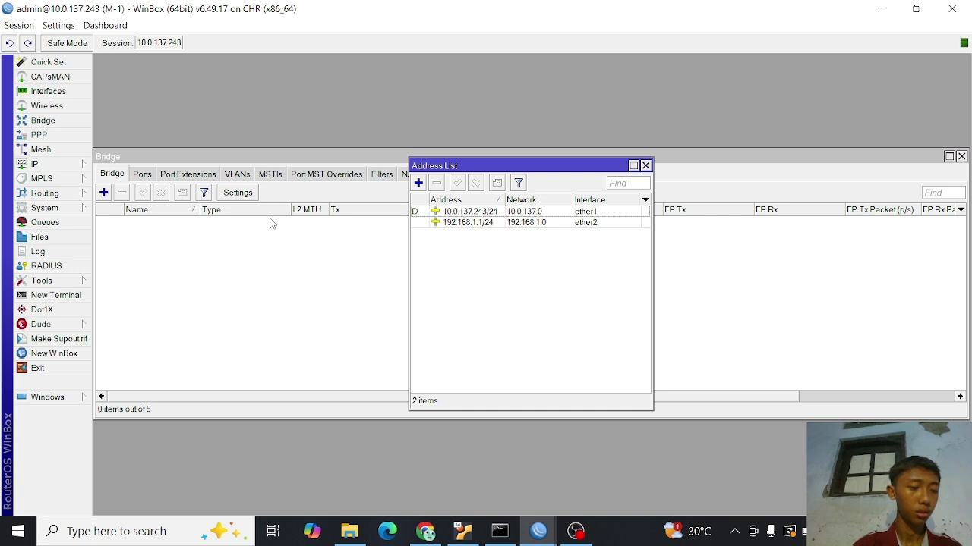
- Run DHCP Setup on ether2, accepting 192.168.1.0/24, pool 192.168.1.2–254 and 00:10:00 lease
{"action": "left_click", "coordinate": [76, 170]}
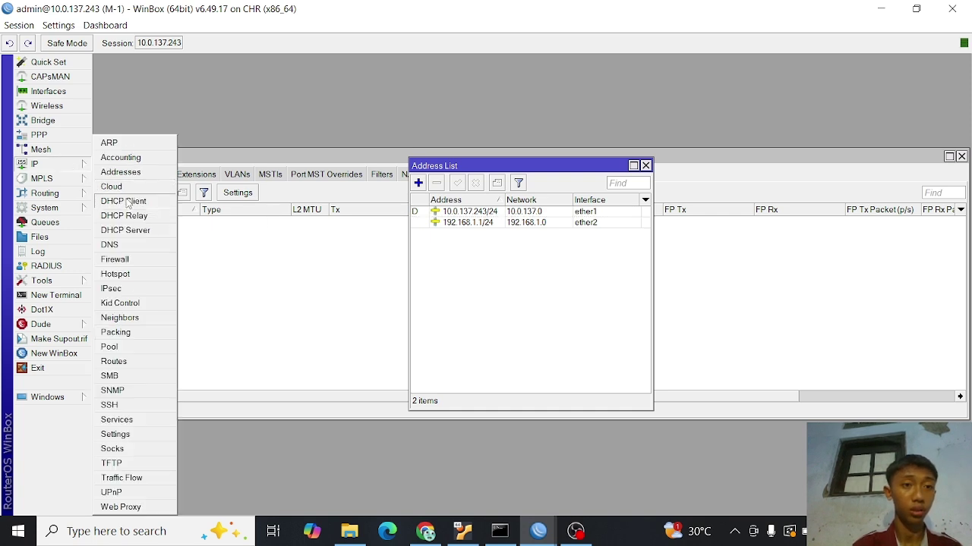
{"action": "left_click", "coordinate": [125, 230]}
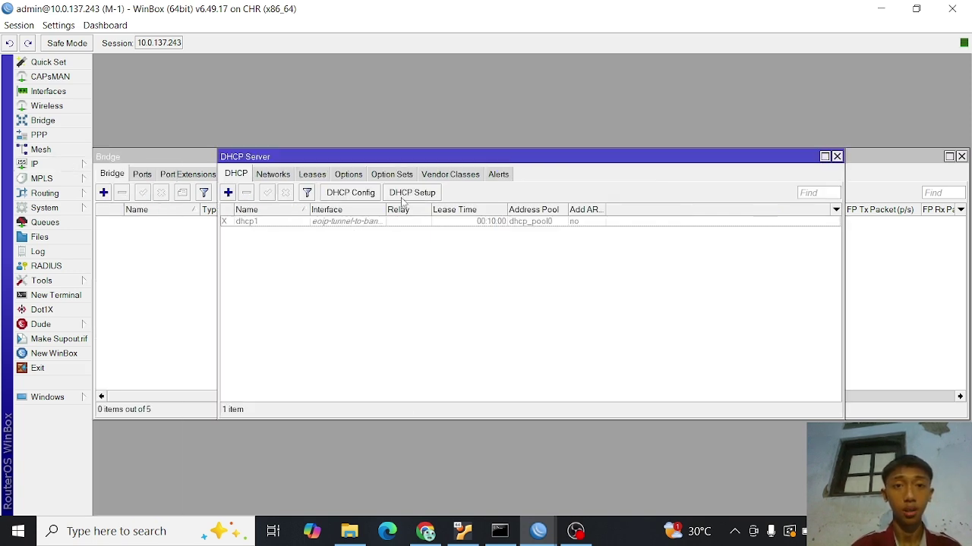
{"action": "left_click", "coordinate": [403, 197]}
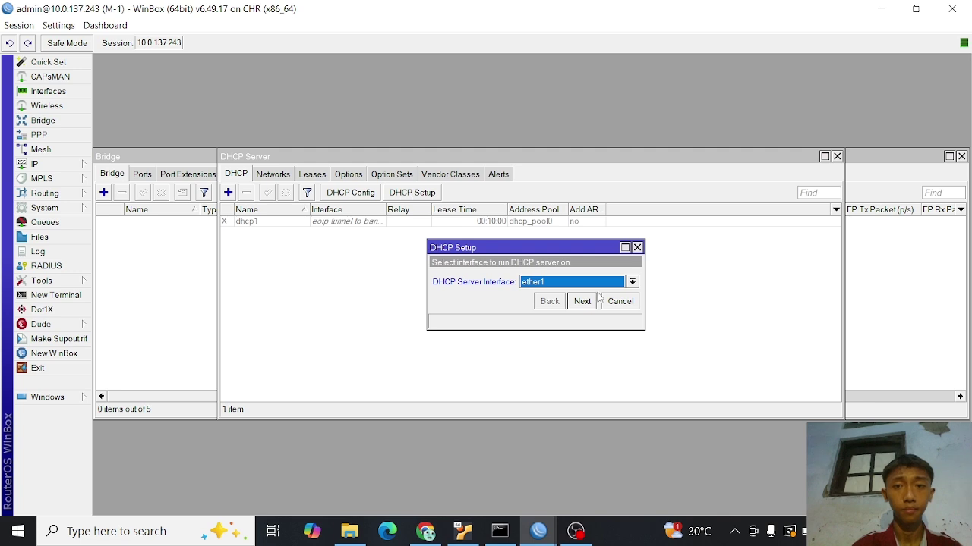
{"action": "left_click", "coordinate": [632, 283]}
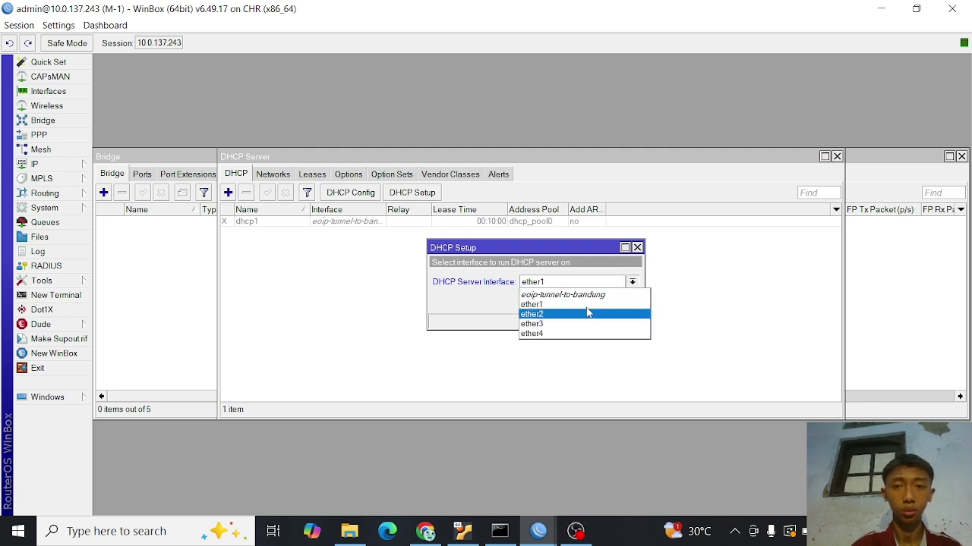
{"action": "left_click", "coordinate": [586, 313]}
{"action": "left_click", "coordinate": [582, 302]}
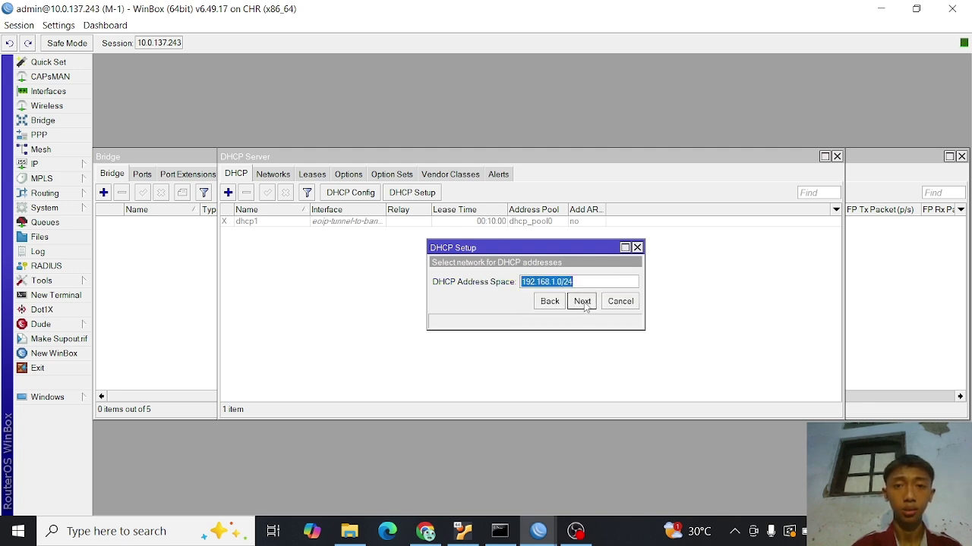
{"action": "left_click", "coordinate": [582, 301]}
{"action": "left_click", "coordinate": [582, 301]}
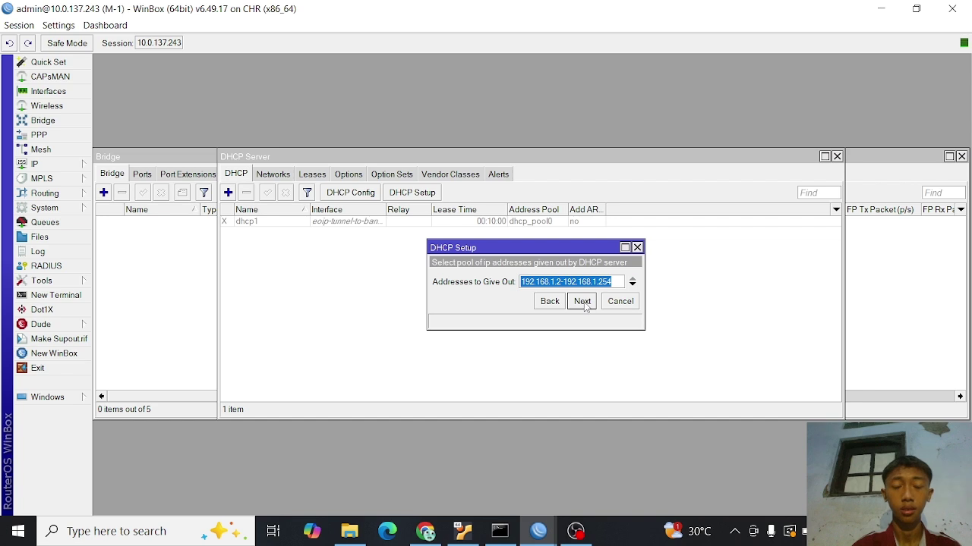
{"action": "left_click", "coordinate": [582, 301]}
{"action": "left_click", "coordinate": [583, 302]}
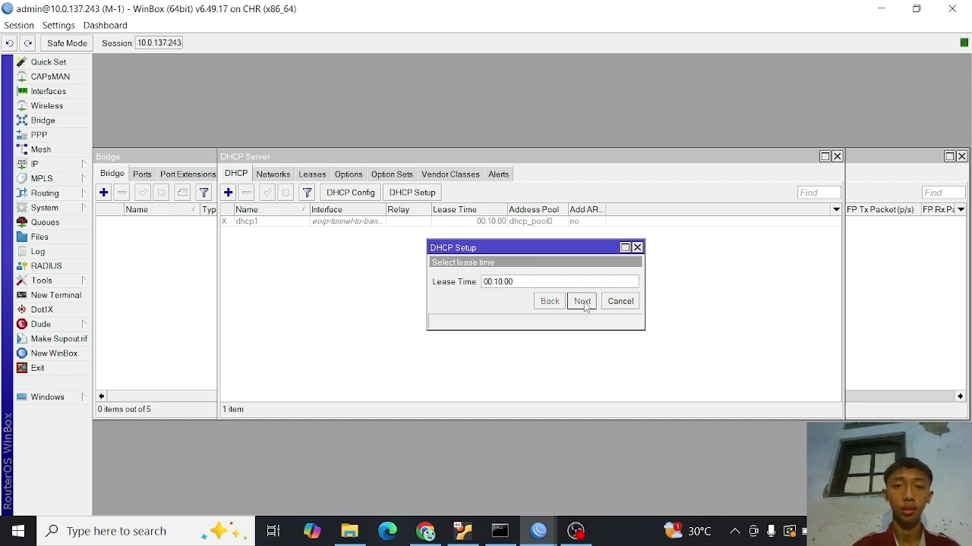
{"action": "left_click", "coordinate": [583, 302]}
{"action": "left_click", "coordinate": [539, 279]}
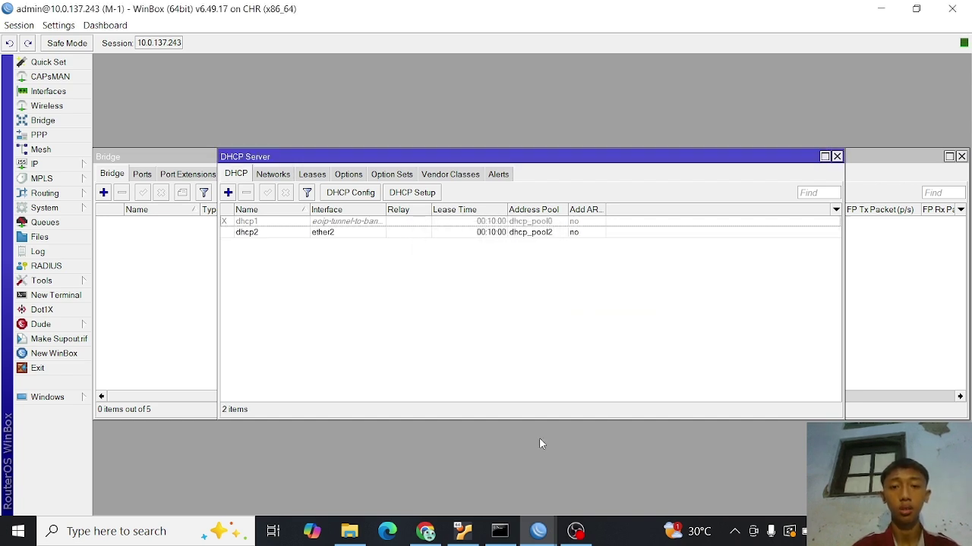
- Switch to M-2 and add the address 192.168.2.1/24 on interface ether2
{"action": "mouse_move", "coordinate": [539, 532]}
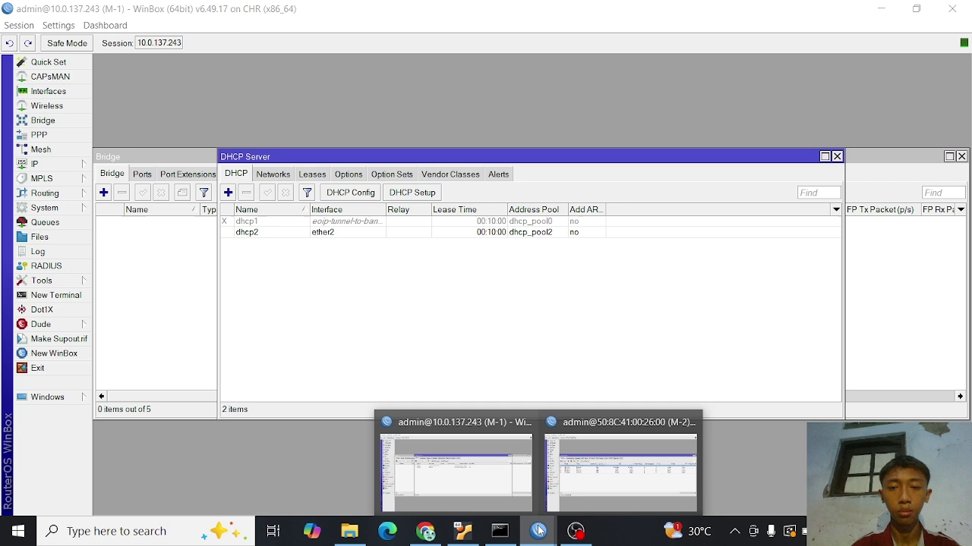
{"action": "left_click", "coordinate": [608, 465]}
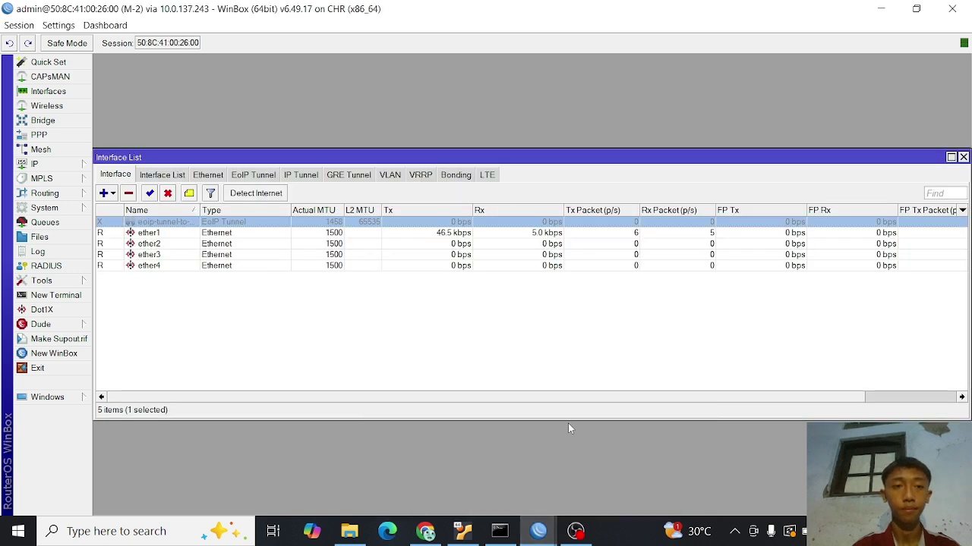
{"action": "left_click", "coordinate": [38, 164]}
{"action": "left_click", "coordinate": [159, 176]}
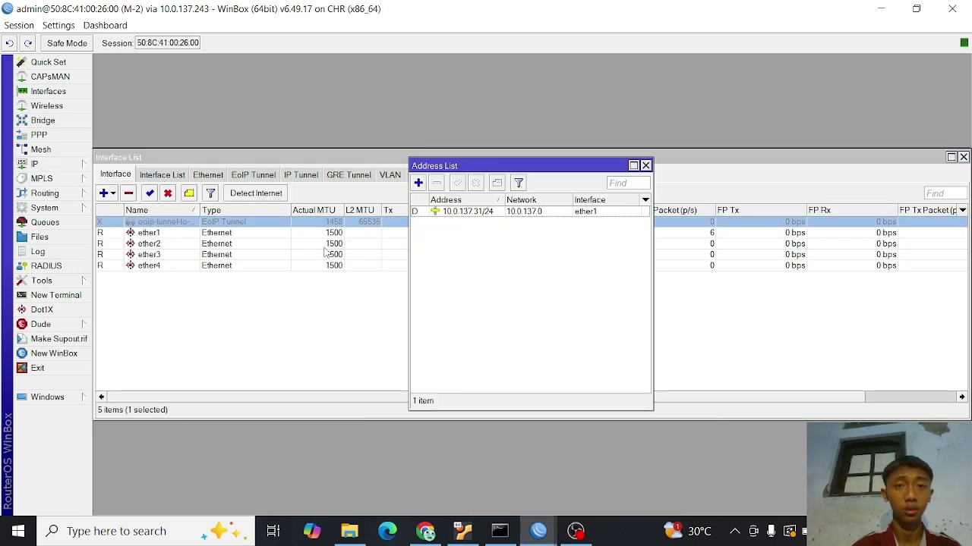
{"action": "left_click", "coordinate": [418, 183]}
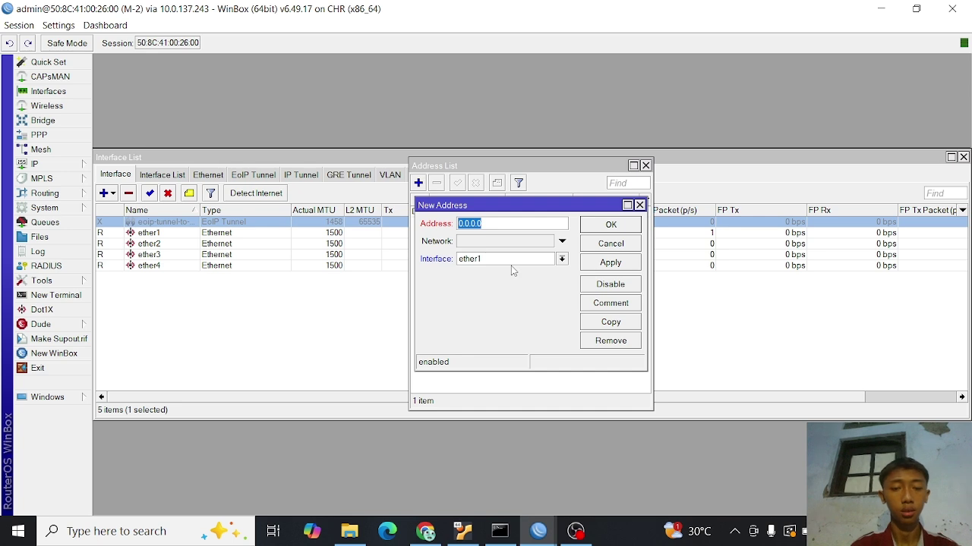
{"action": "type", "text": "192.168.2"}
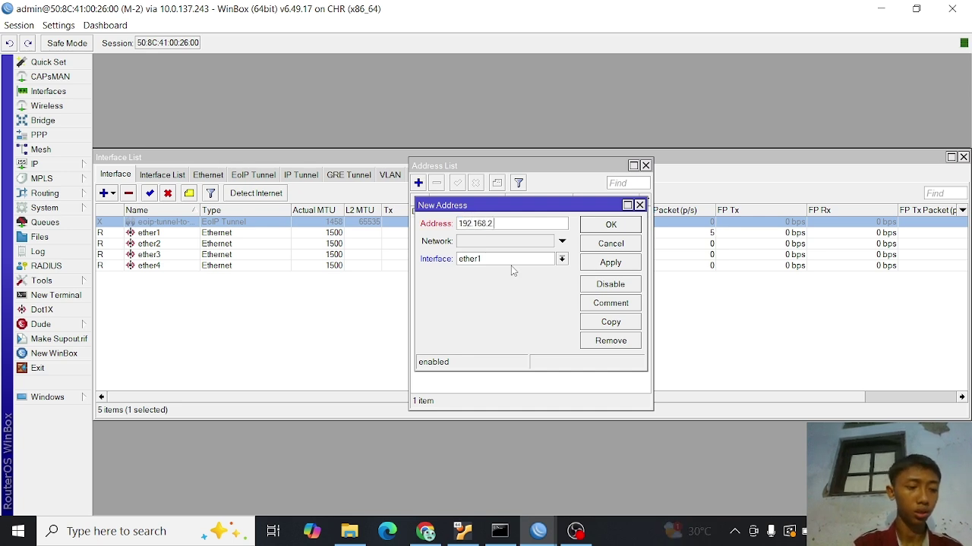
{"action": "type", "text": ".1/24"}
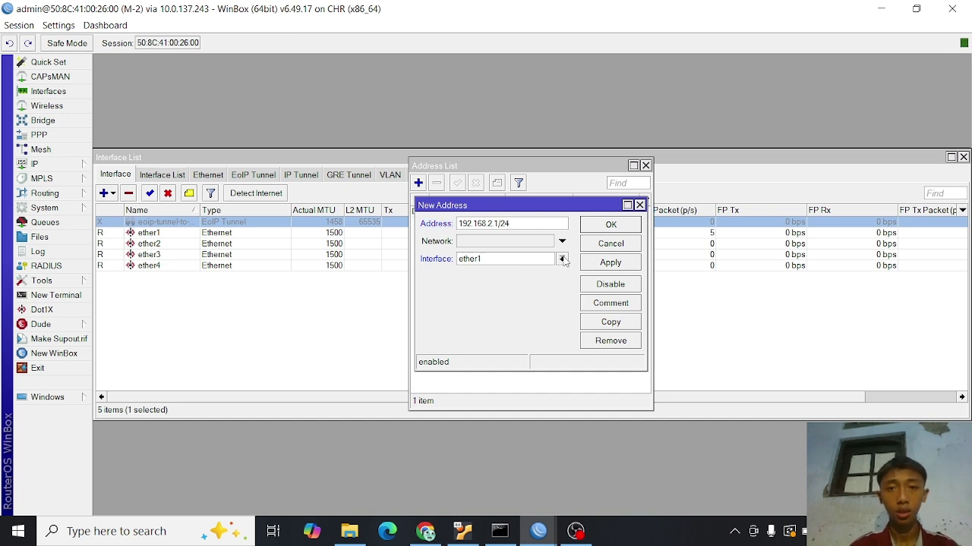
{"action": "left_click", "coordinate": [563, 260]}
{"action": "left_click", "coordinate": [510, 294]}
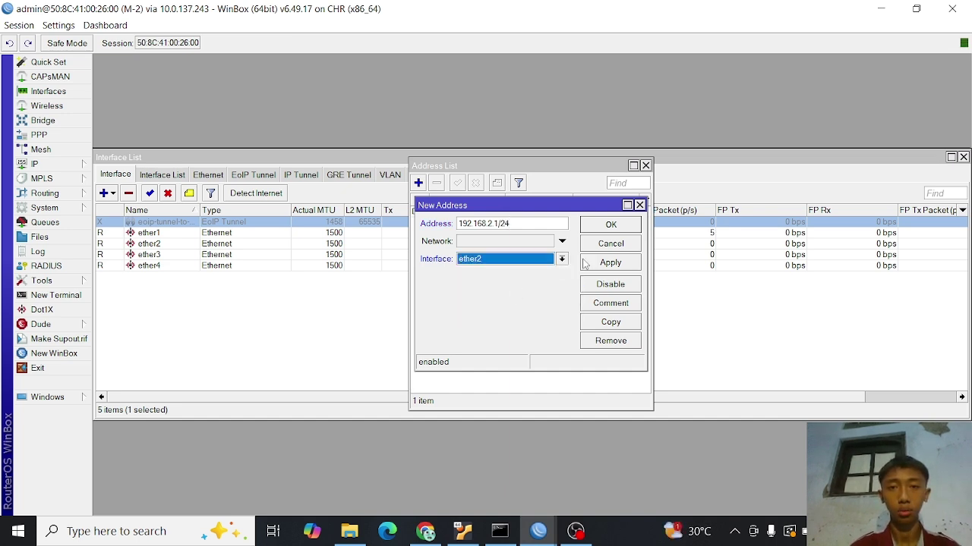
{"action": "left_click", "coordinate": [610, 265]}
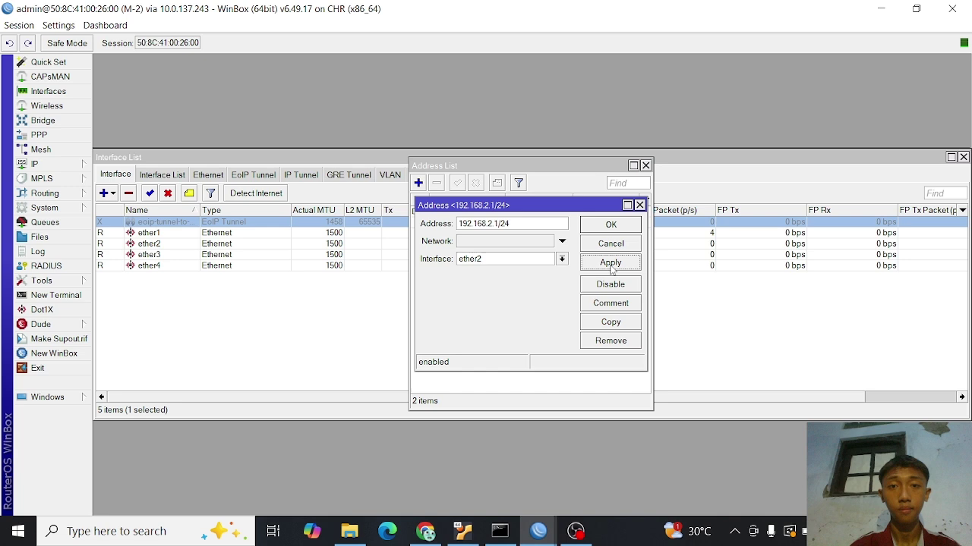
{"action": "left_click", "coordinate": [611, 226]}
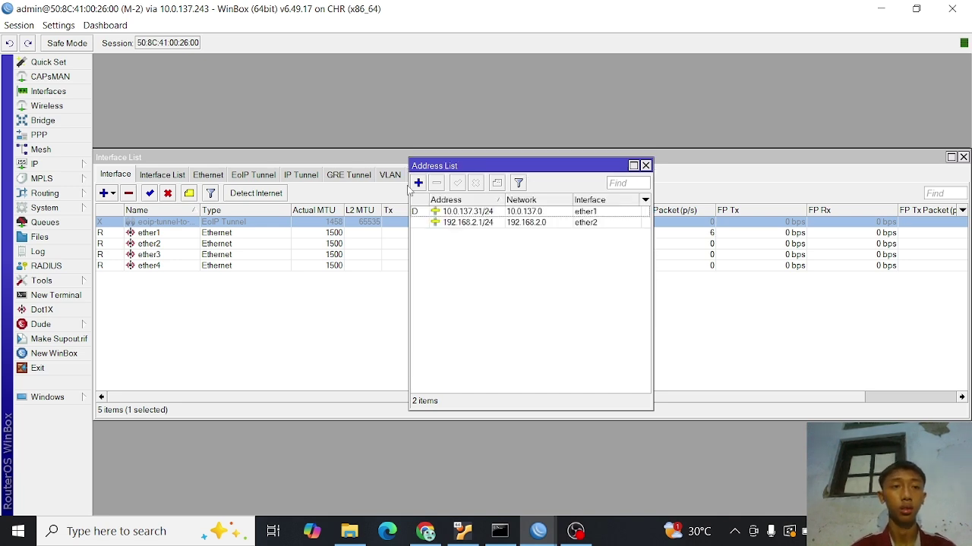
{"action": "left_click", "coordinate": [67, 165]}
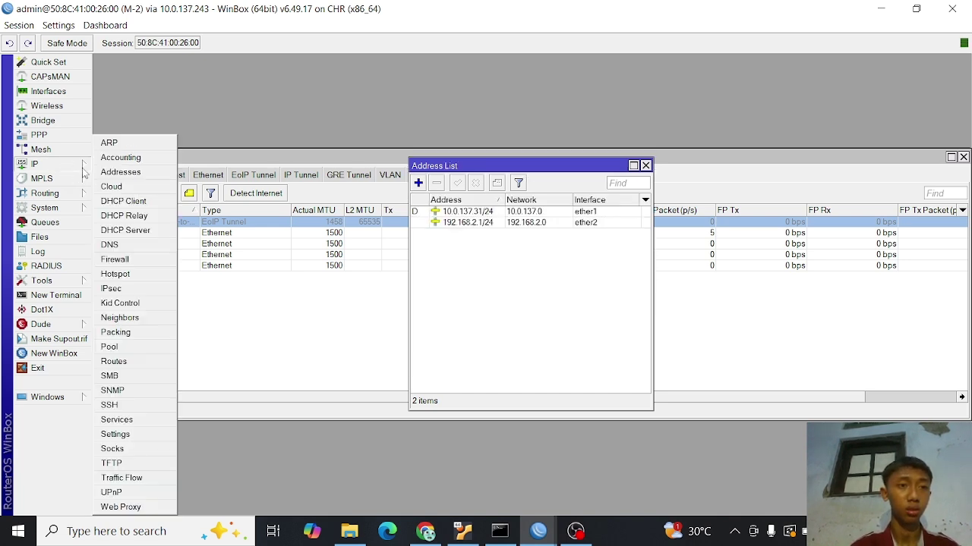
- Run DHCP Setup on M-2's ether2: 192.168.2.0/24, pool 192.168.2.2–254, DNS 8.8.8.8, 10-minute lease
{"action": "left_click", "coordinate": [147, 232]}
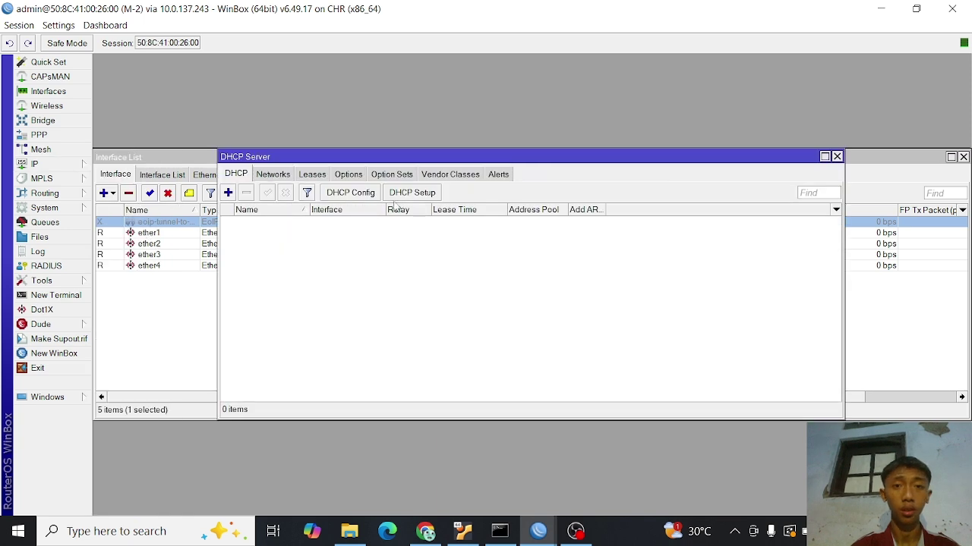
{"action": "left_click", "coordinate": [415, 195]}
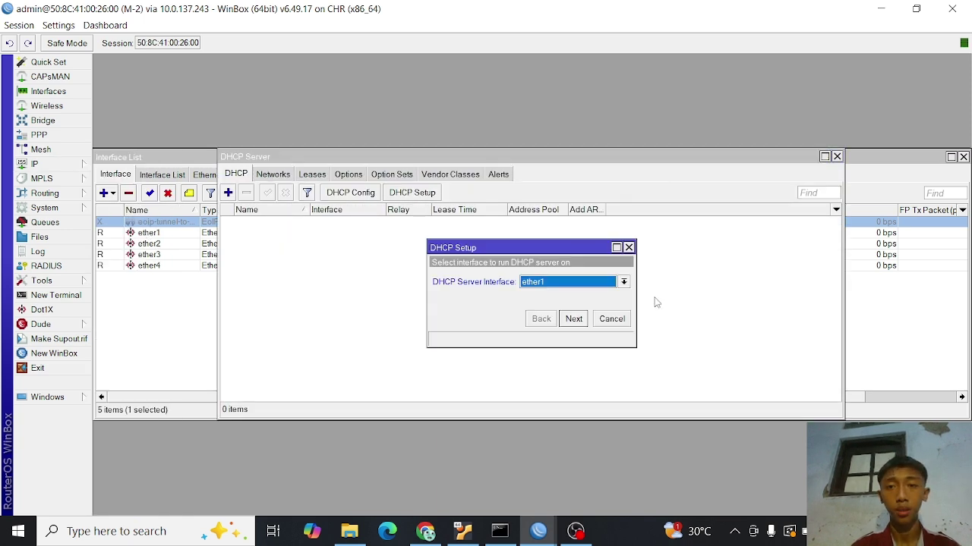
{"action": "left_click", "coordinate": [623, 283]}
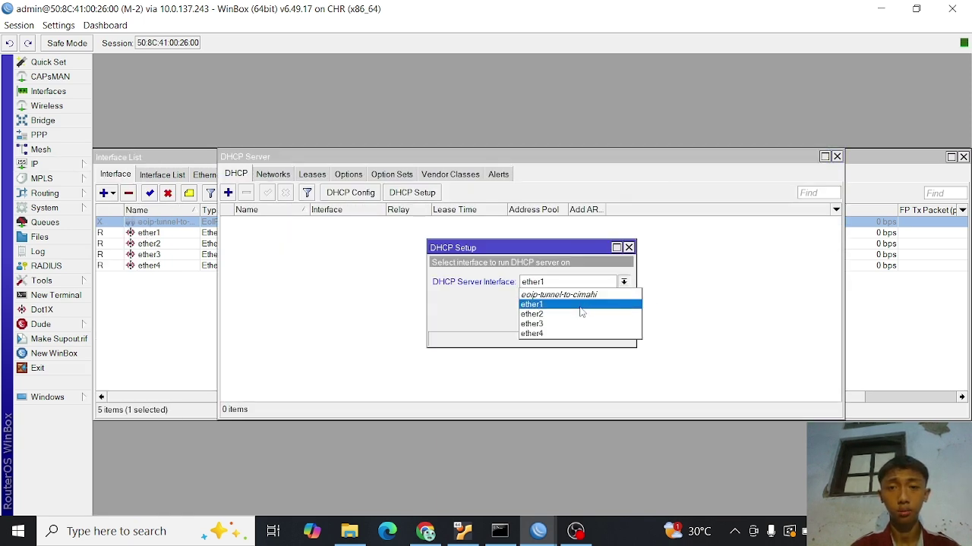
{"action": "left_click", "coordinate": [577, 315]}
{"action": "left_click", "coordinate": [574, 319]}
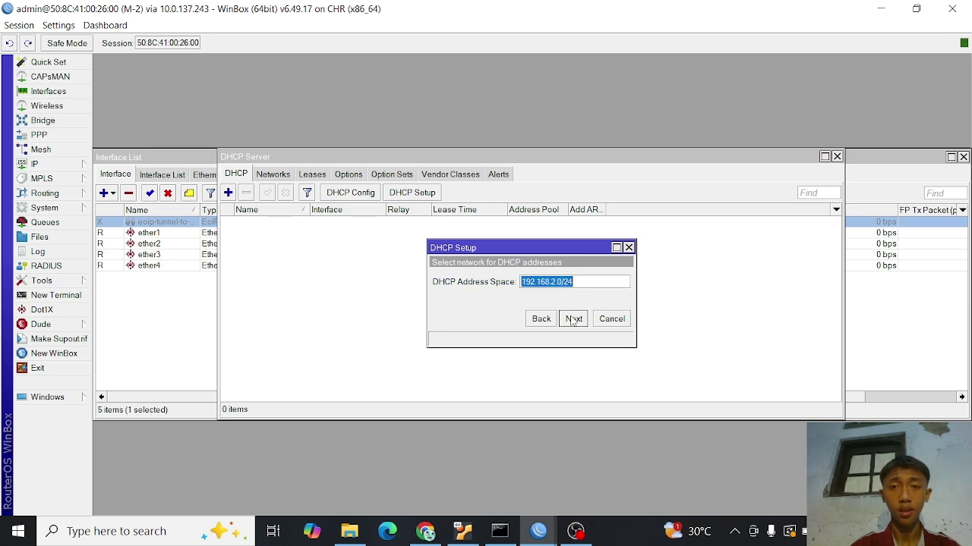
{"action": "left_click", "coordinate": [574, 318]}
{"action": "left_click", "coordinate": [574, 319]}
{"action": "left_click", "coordinate": [573, 318]}
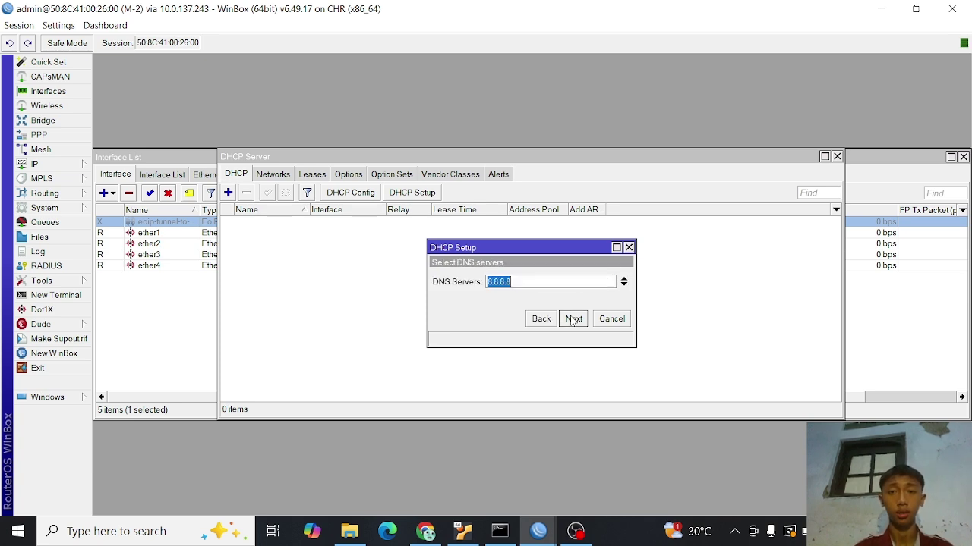
{"action": "left_click", "coordinate": [574, 319]}
{"action": "left_click", "coordinate": [574, 319]}
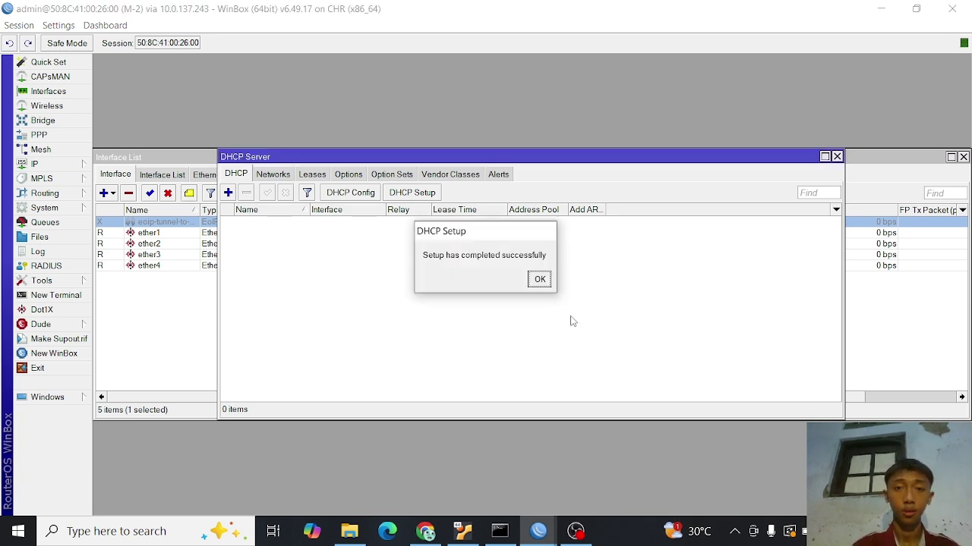
{"action": "left_click", "coordinate": [541, 279]}
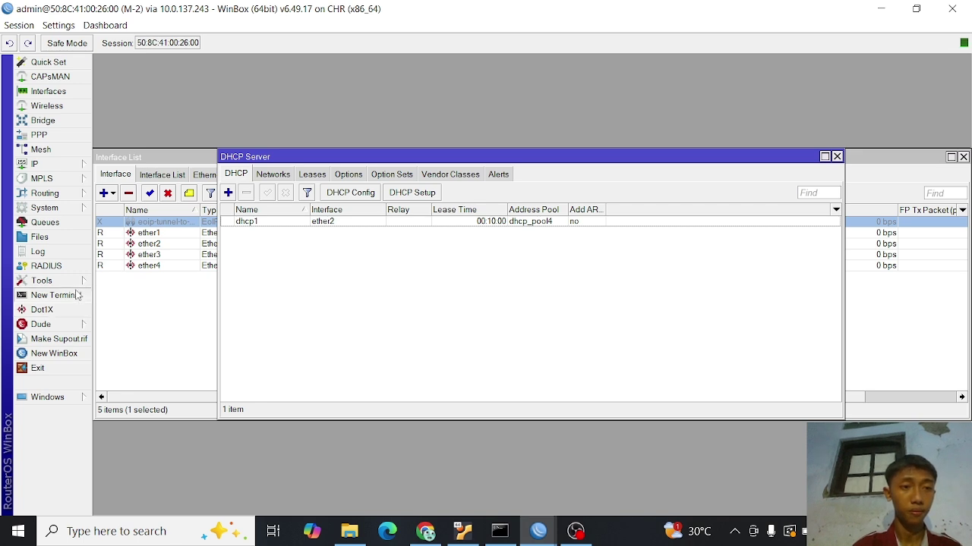
- From a new M-2 terminal, ping 8.8.8.8 and stop it after 4 of 5 replies
{"action": "left_click", "coordinate": [79, 295]}
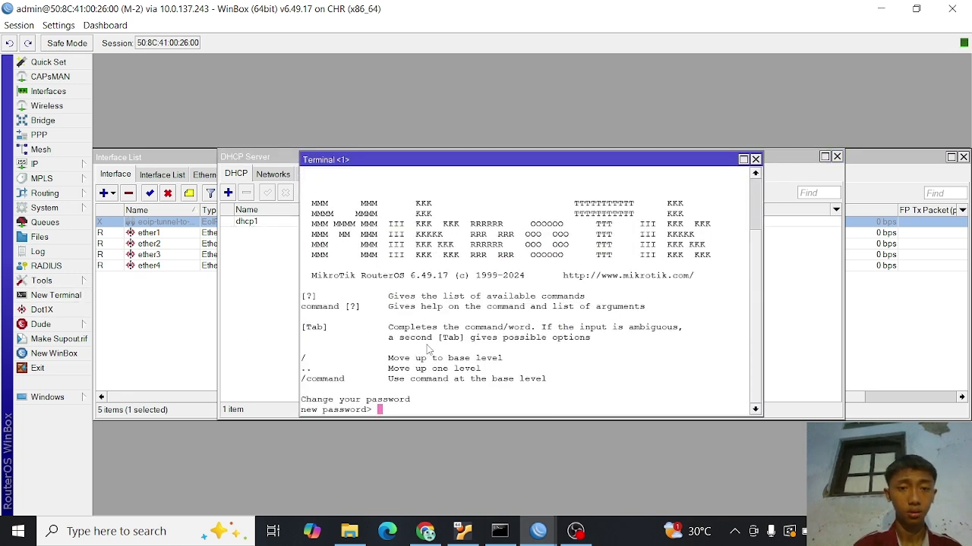
{"action": "key", "text": "Return"}
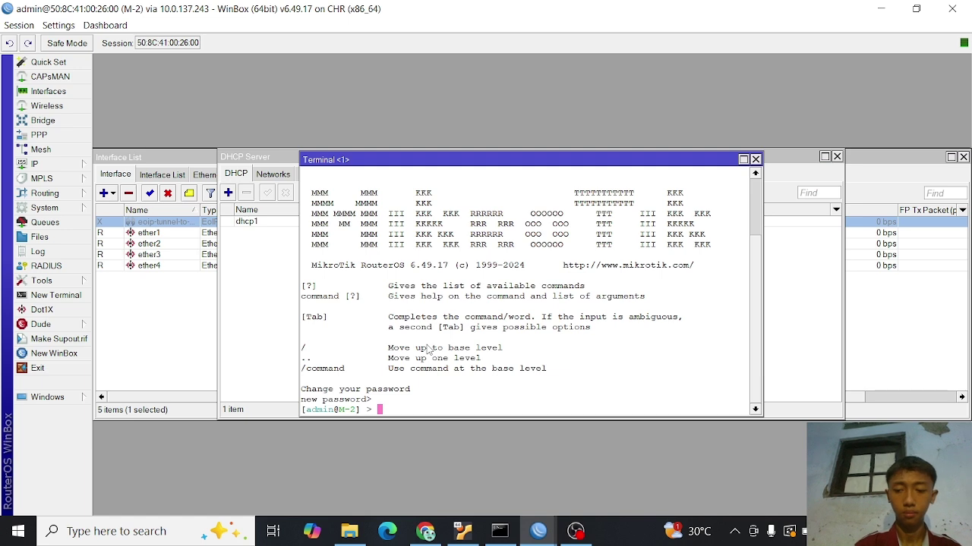
{"action": "key", "text": "Up"}
{"action": "type", "text": "pi"}
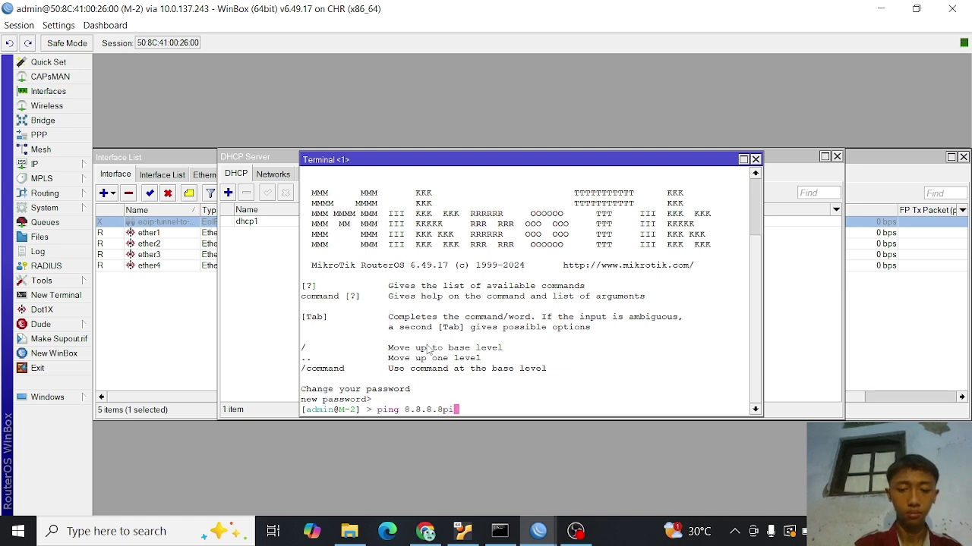
{"action": "type", "text": "ng"}
{"action": "key", "text": "BackSpace"}
{"action": "key", "text": "BackSpace"}
{"action": "key", "text": "BackSpace"}
{"action": "key", "text": "BackSpace"}
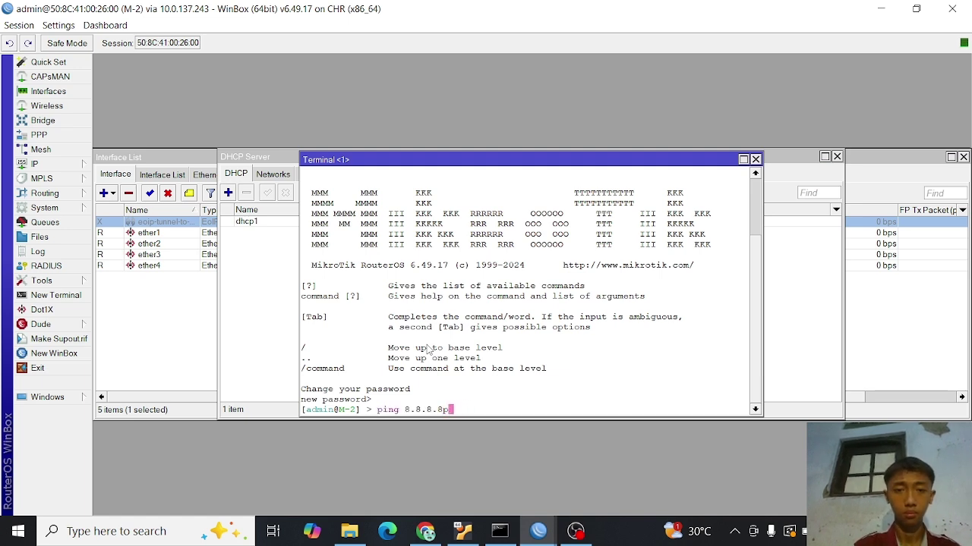
{"action": "key", "text": "Return"}
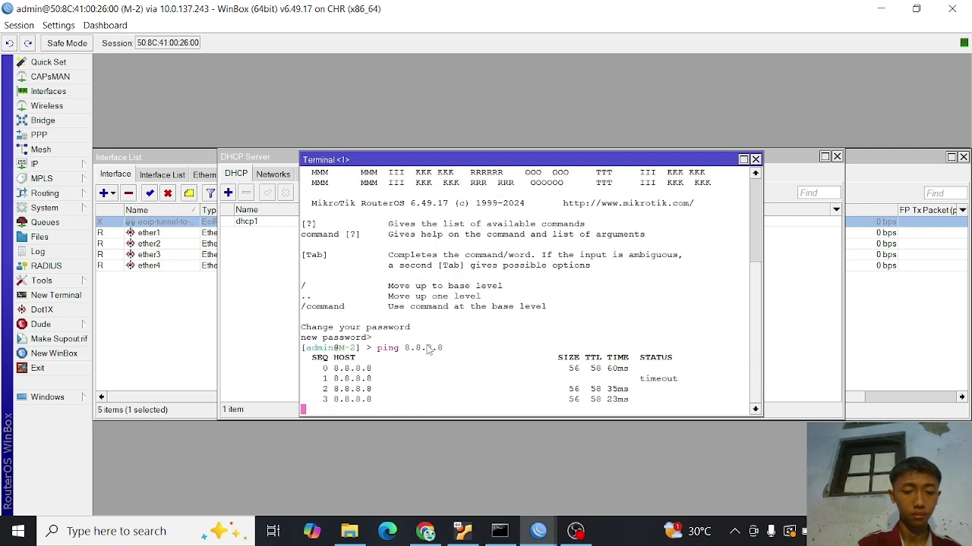
{"action": "key", "text": "ctrl+c"}
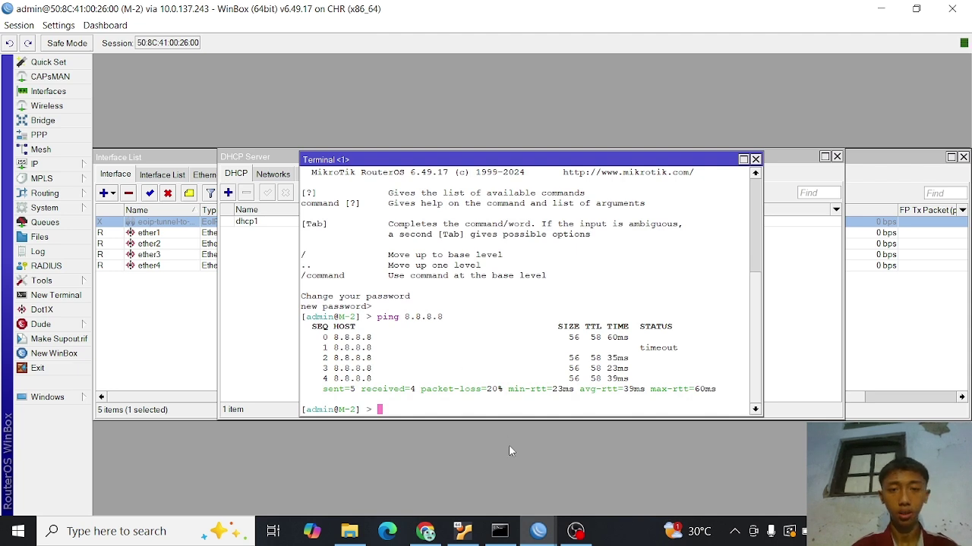
{"action": "left_click", "coordinate": [542, 531]}
- Ping 8.8.8.8 from M-1's terminal (3/3 replies), then open VPC 1's console in PNETLab
{"action": "left_click", "coordinate": [504, 486]}
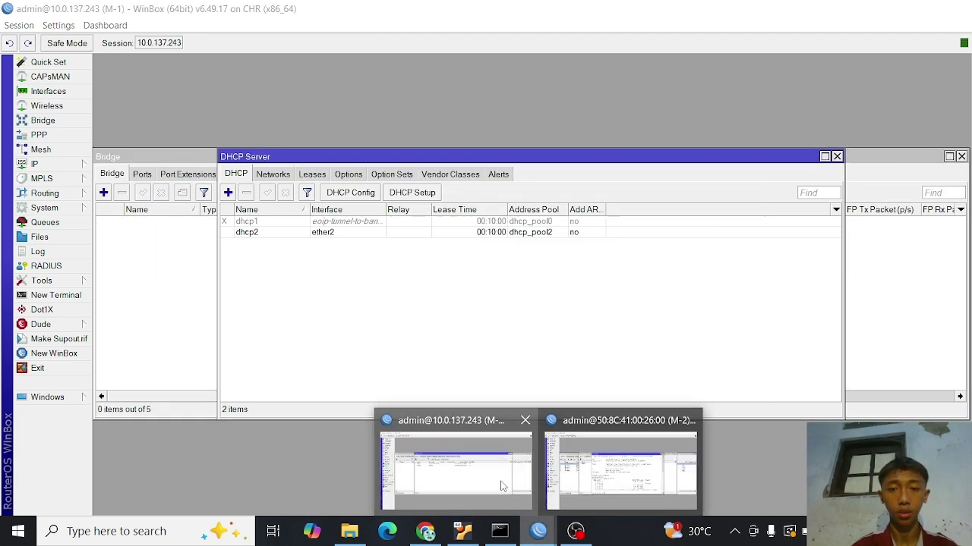
{"action": "left_click", "coordinate": [57, 296]}
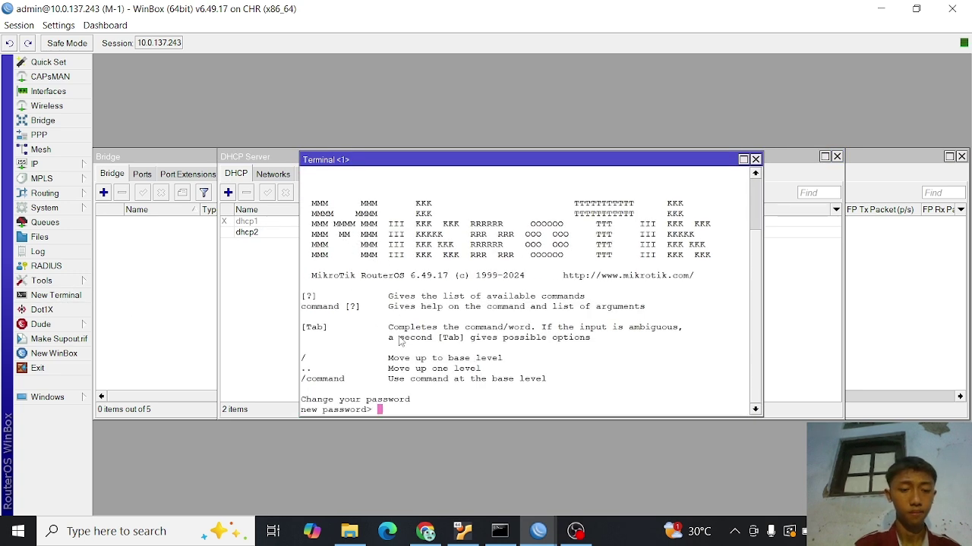
{"action": "key", "text": "Return"}
{"action": "type", "text": "ping 8.8.8.8"}
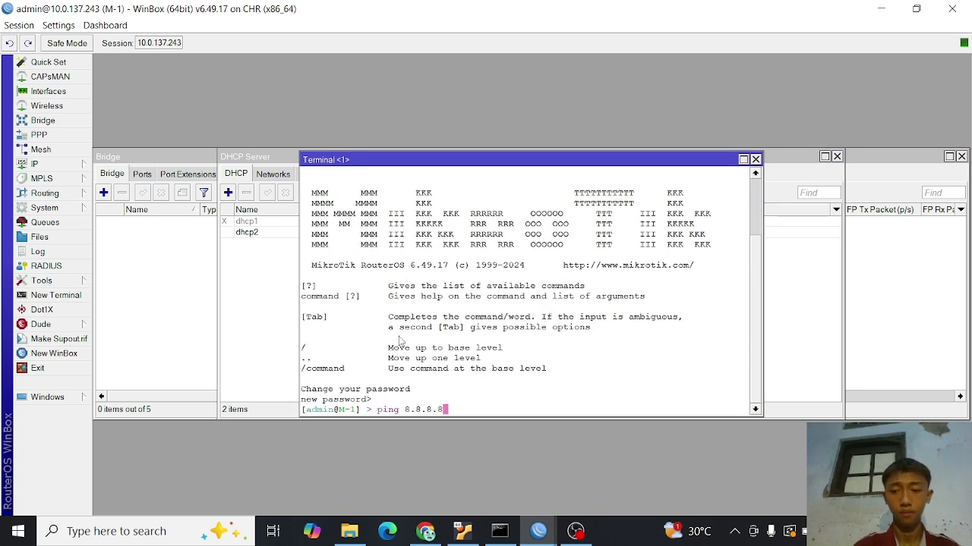
{"action": "key", "text": "Return"}
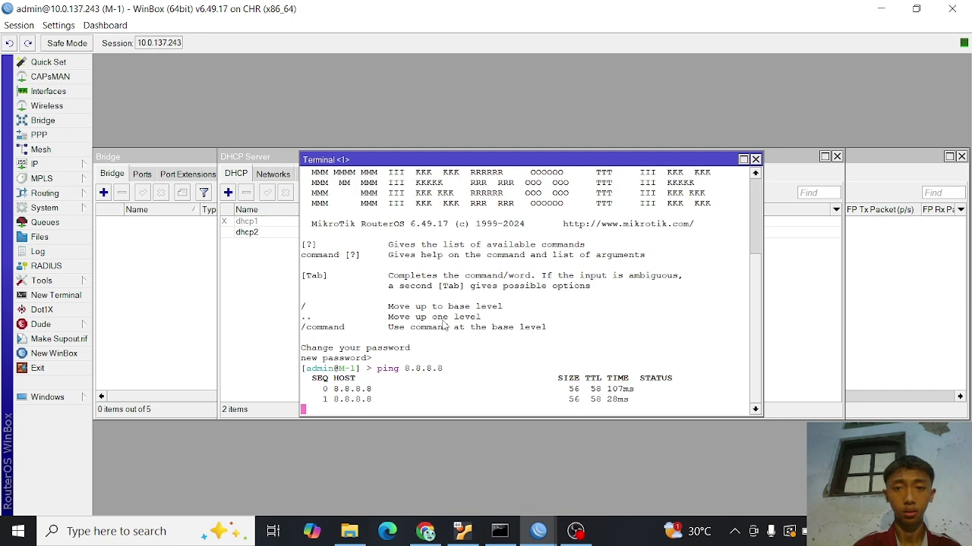
{"action": "key", "text": "ctrl+c"}
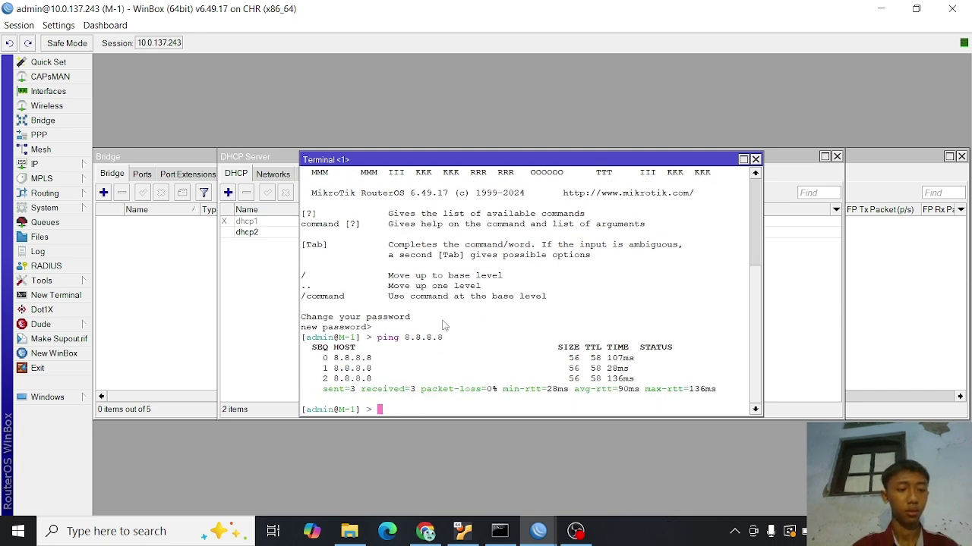
{"action": "left_click", "coordinate": [425, 531]}
{"action": "left_click", "coordinate": [346, 395]}
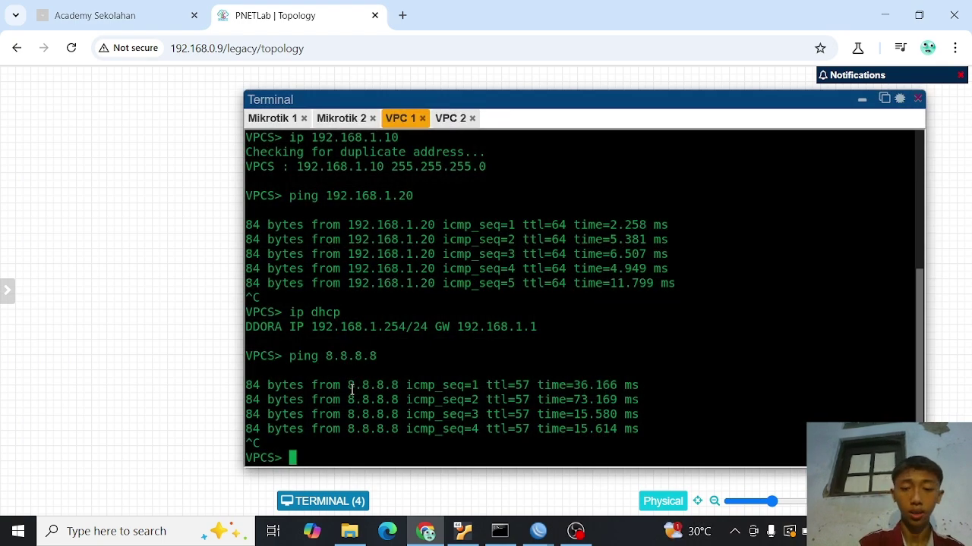
- Renew VPC 1's DHCP lease to 192.168.1.254 and ping 8.8.8.8 for three replies
{"action": "key", "text": "Up"}
{"action": "key", "text": "Up"}
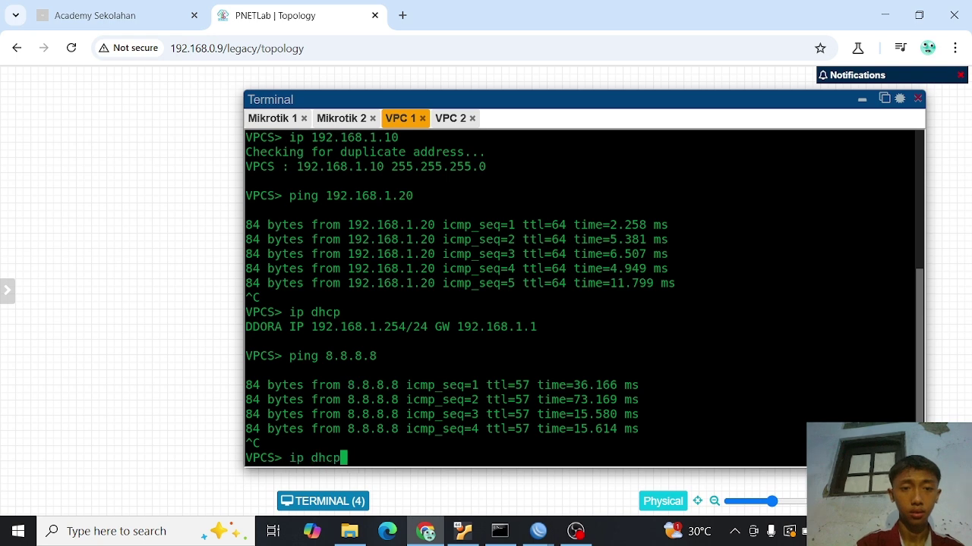
{"action": "key", "text": "Return"}
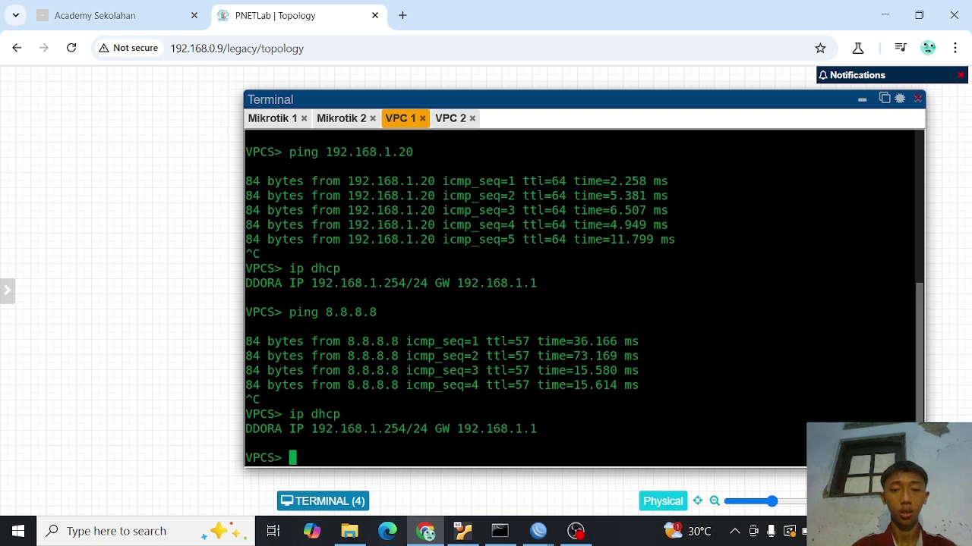
{"action": "type", "text": "p"}
{"action": "key", "text": "BackSpace"}
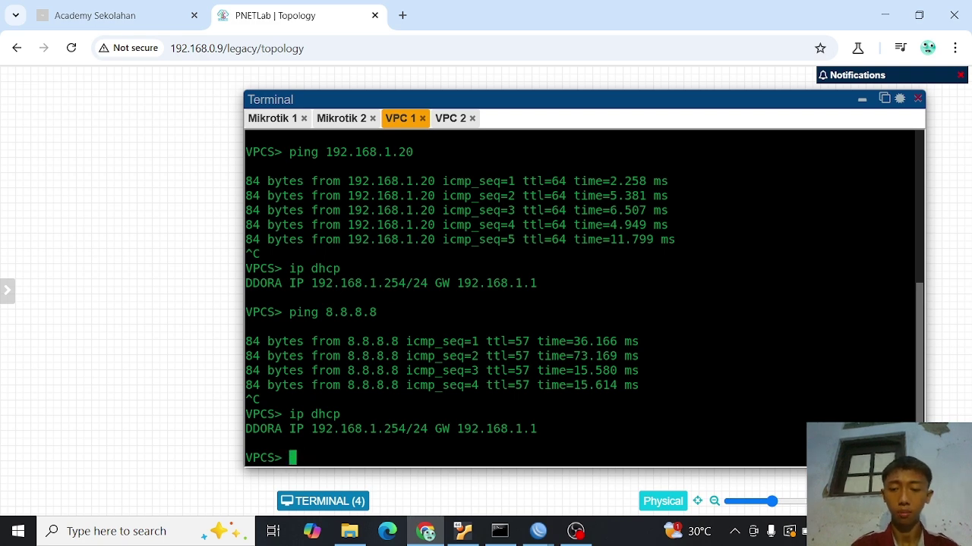
{"action": "key", "text": "Up"}
{"action": "key", "text": "Up"}
{"action": "key", "text": "Return"}
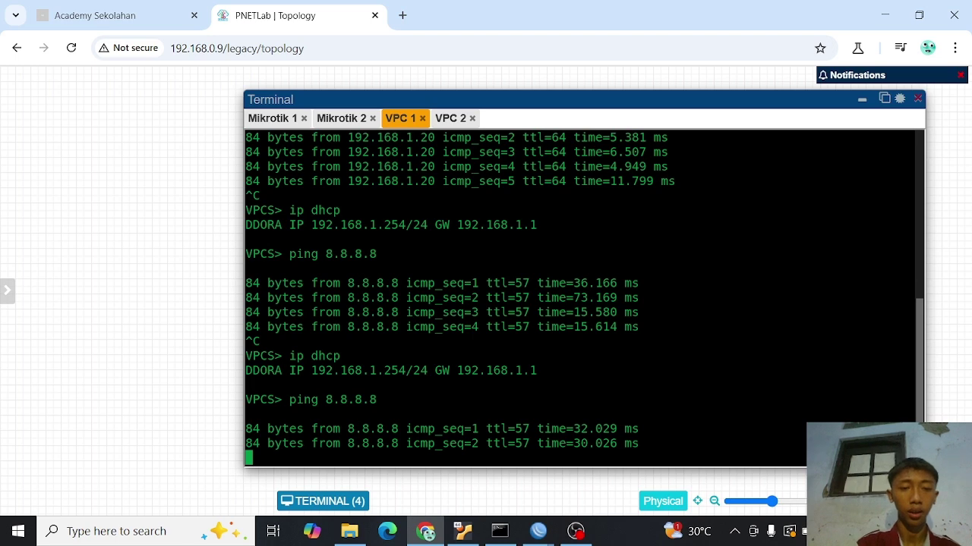
{"action": "key", "text": "ctrl+c"}
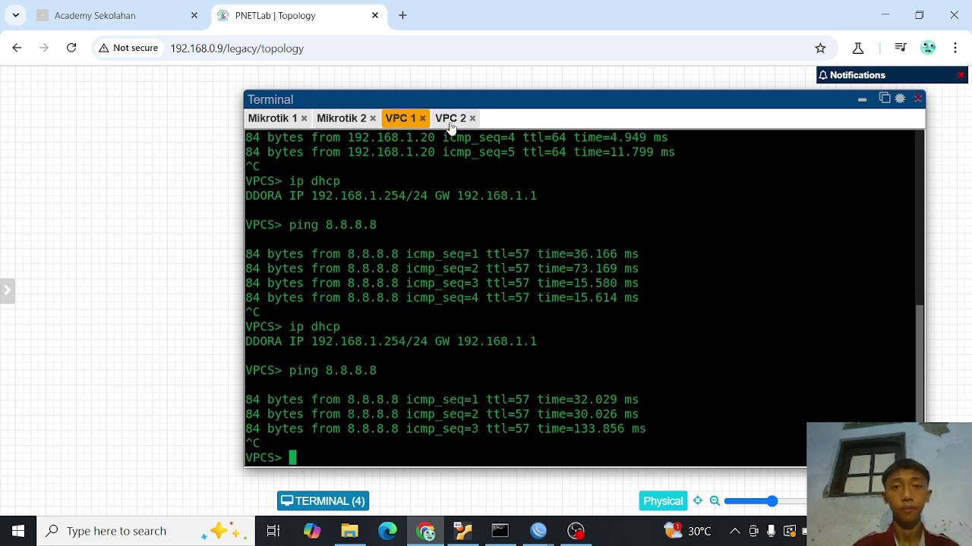
- On VPC 2, obtain 192.168.2.254 by DHCP and run two pings to 8.8.8.8
{"action": "left_click", "coordinate": [450, 120]}
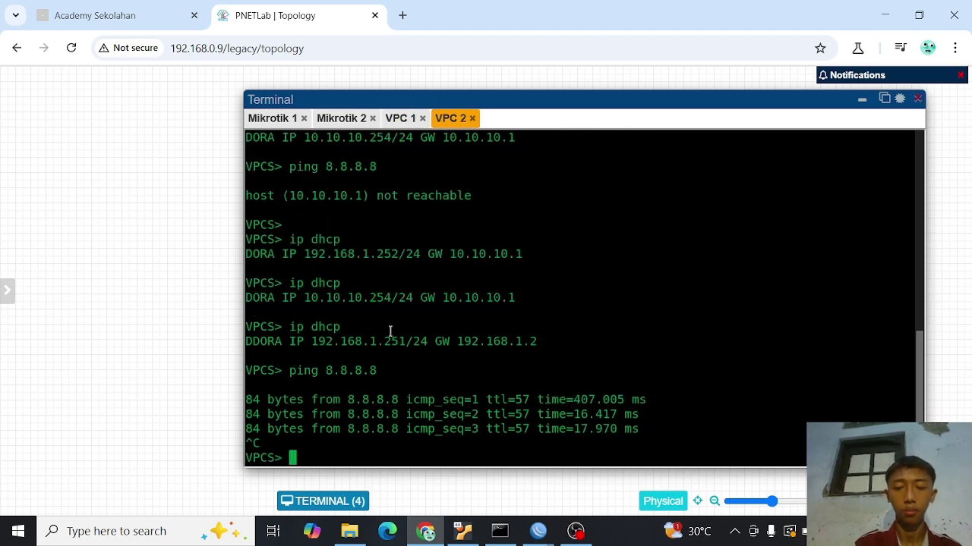
{"action": "key", "text": "Up"}
{"action": "key", "text": "Up"}
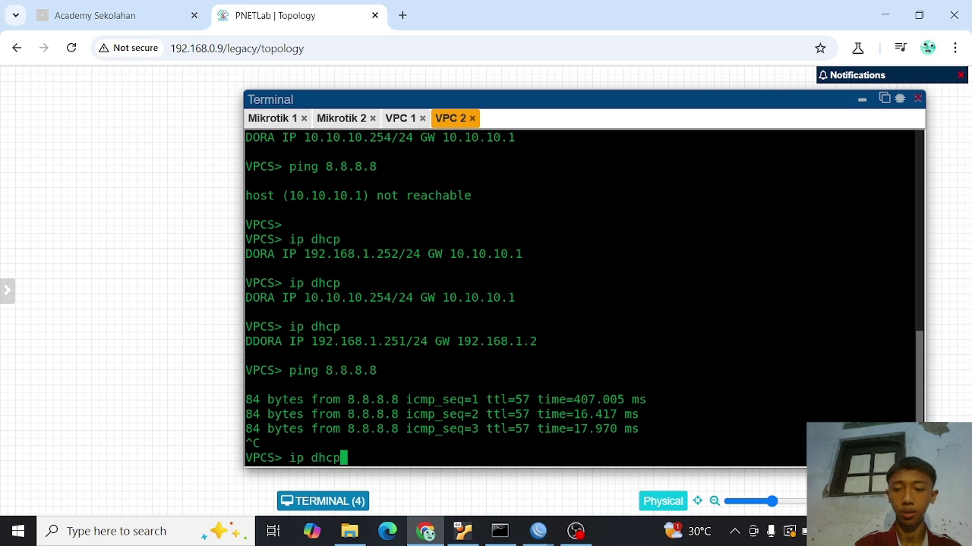
{"action": "key", "text": "Return"}
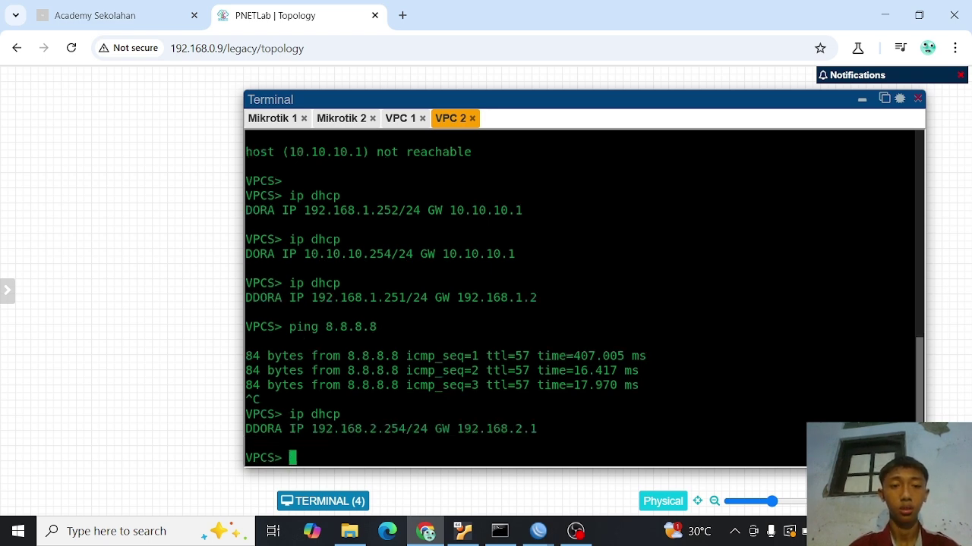
{"action": "key", "text": "Up"}
{"action": "key", "text": "Up"}
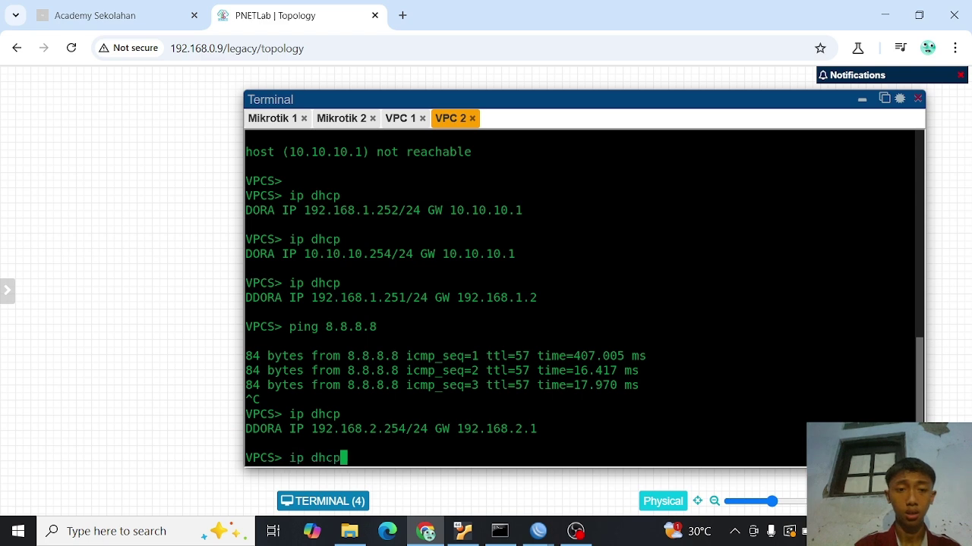
{"action": "key", "text": "Return"}
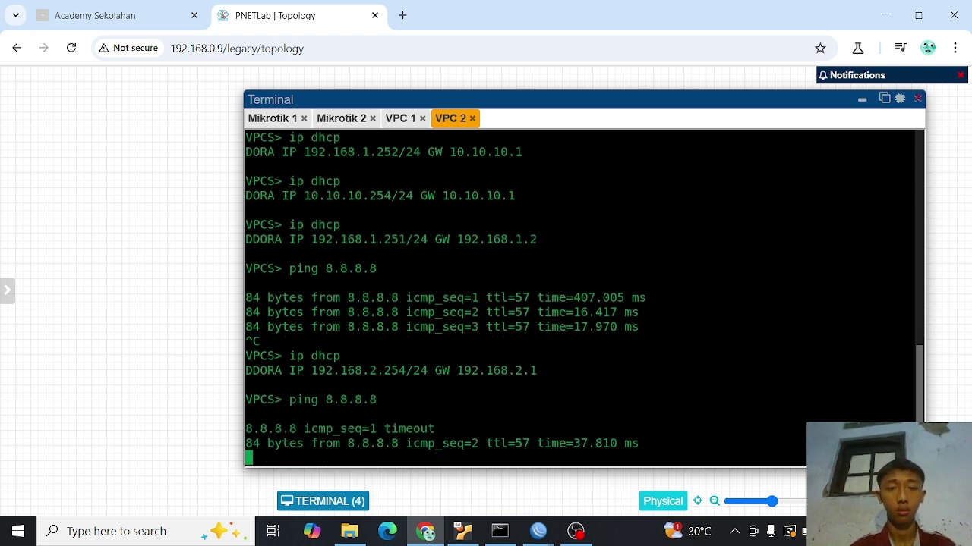
{"action": "key", "text": "ctrl+c"}
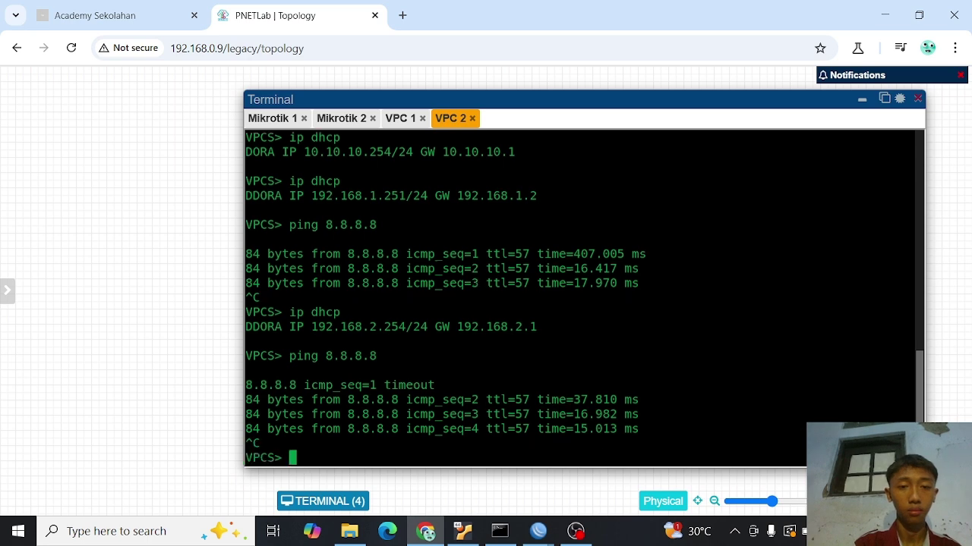
{"action": "key", "text": "Up"}
{"action": "key", "text": "Return"}
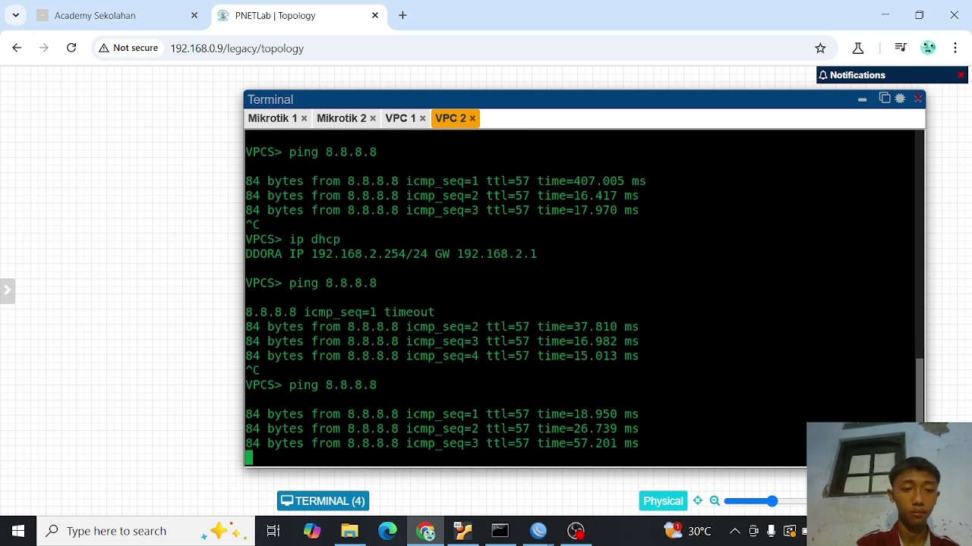
{"action": "key", "text": "ctrl+c"}
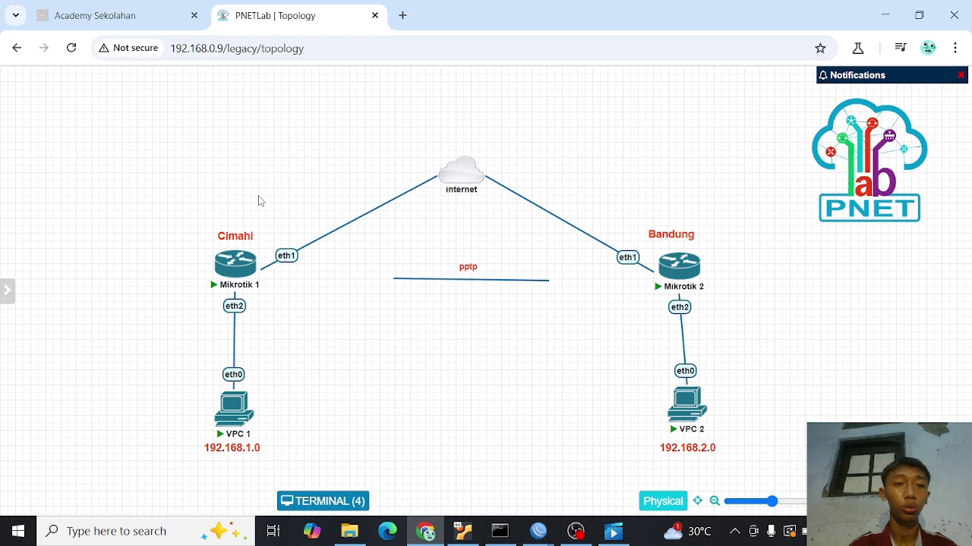
- Select the Cimahi and Bandung router-and-VPC groups, then bring back Mikrotik 1's WinBox session
{"action": "left_click_drag", "start_coordinate": [207, 226], "coordinate": [262, 427]}
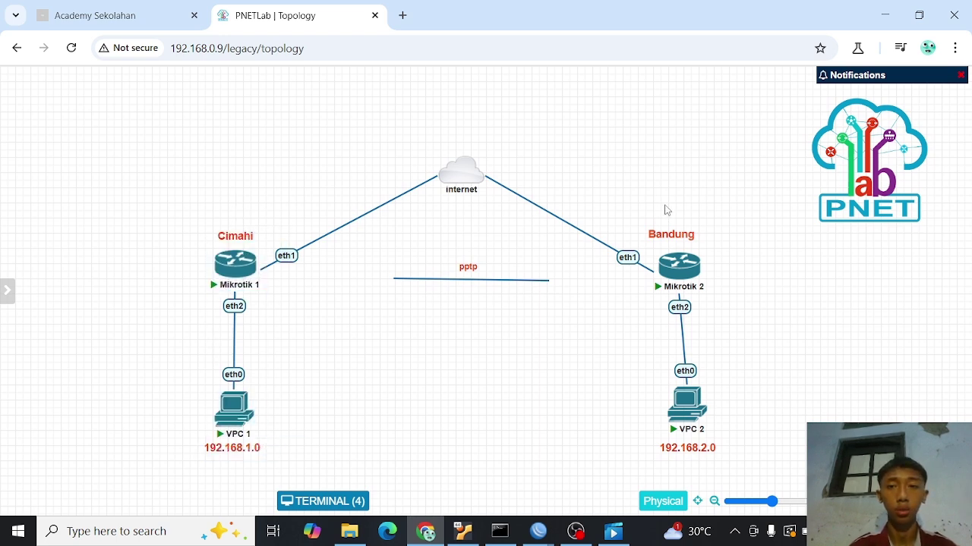
{"action": "left_click_drag", "start_coordinate": [640, 196], "coordinate": [754, 422]}
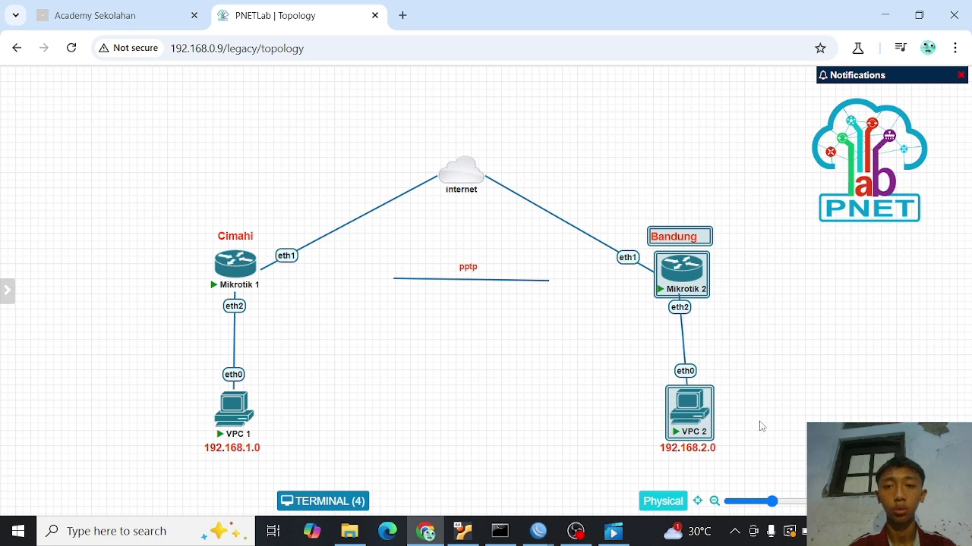
{"action": "left_click", "coordinate": [769, 351]}
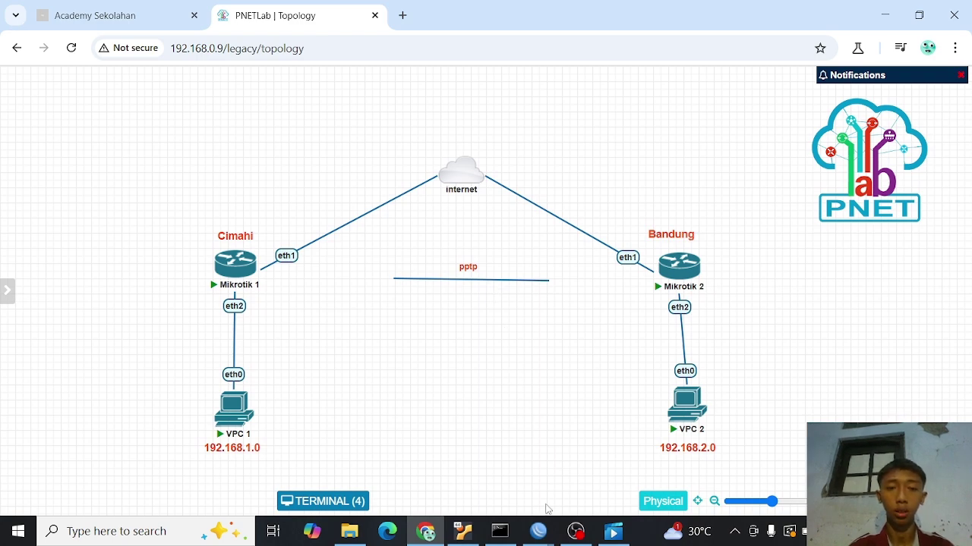
{"action": "left_click", "coordinate": [544, 534]}
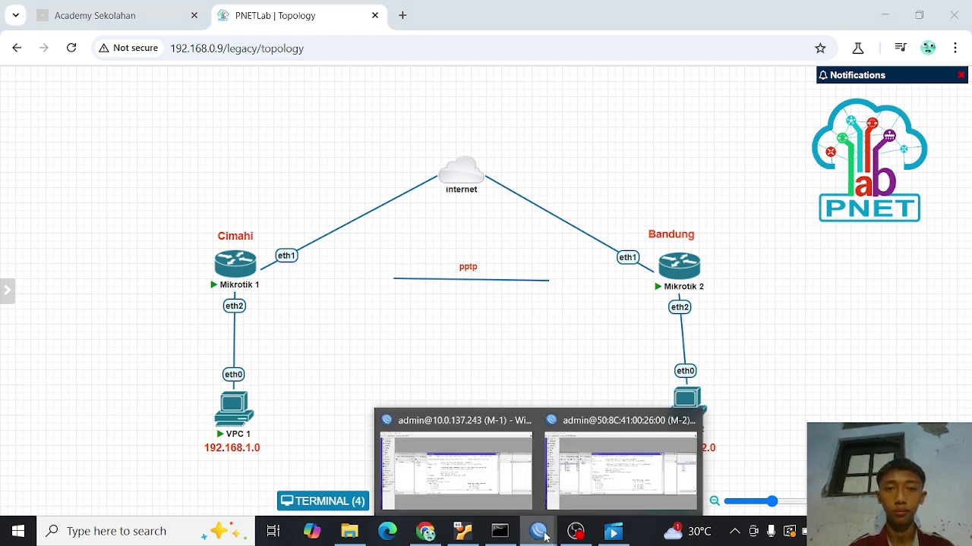
{"action": "left_click", "coordinate": [490, 478]}
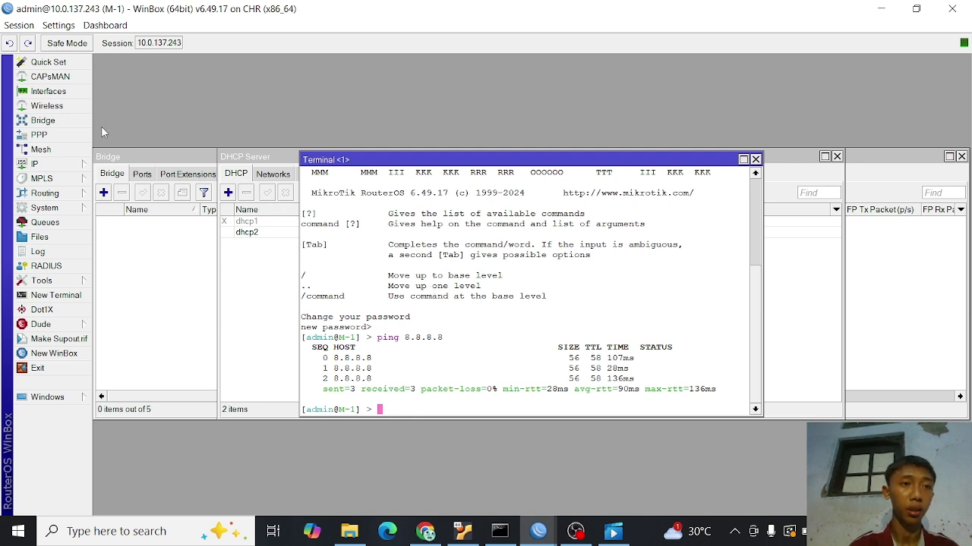
- Apply the PPTP server enabled with the default-encryption profile, then show the PPP Secrets list
{"action": "left_click", "coordinate": [69, 138]}
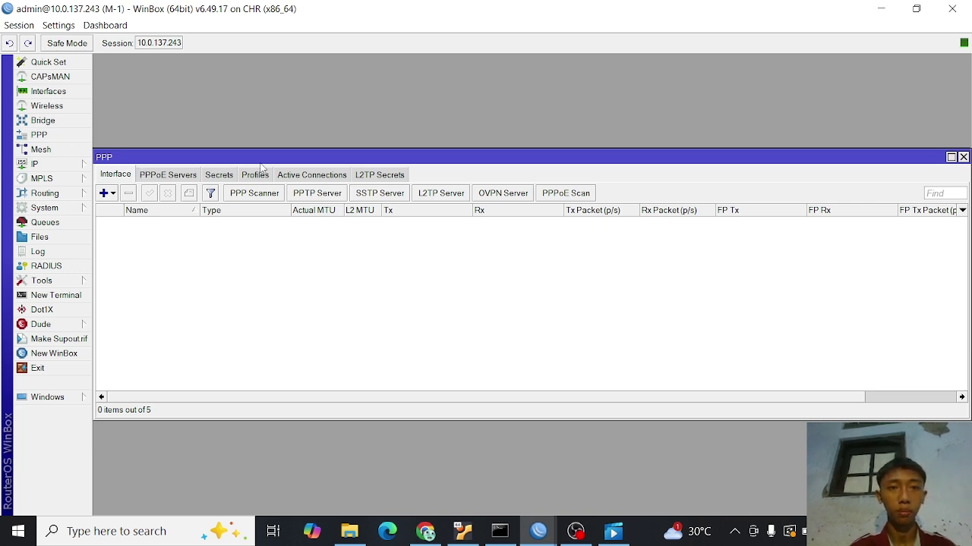
{"action": "left_click", "coordinate": [317, 194]}
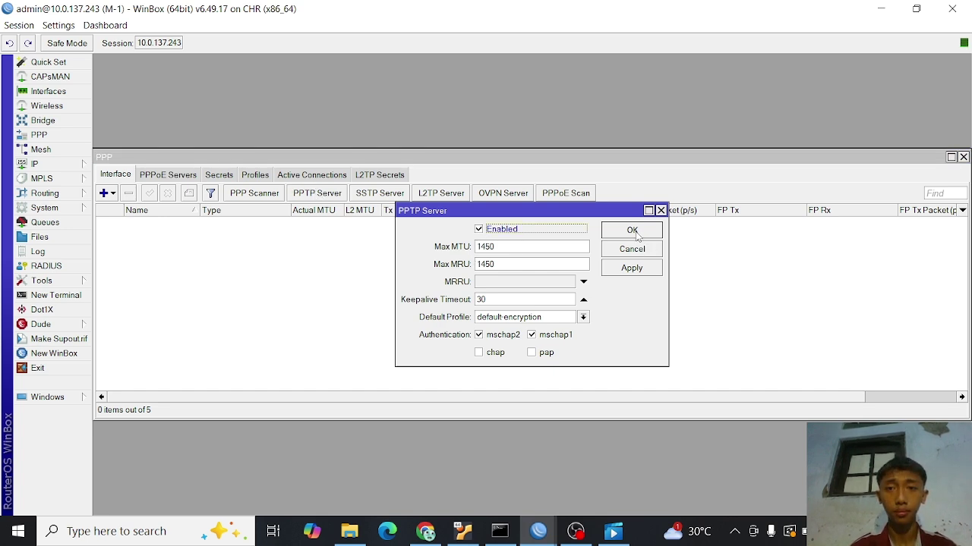
{"action": "left_click", "coordinate": [635, 268]}
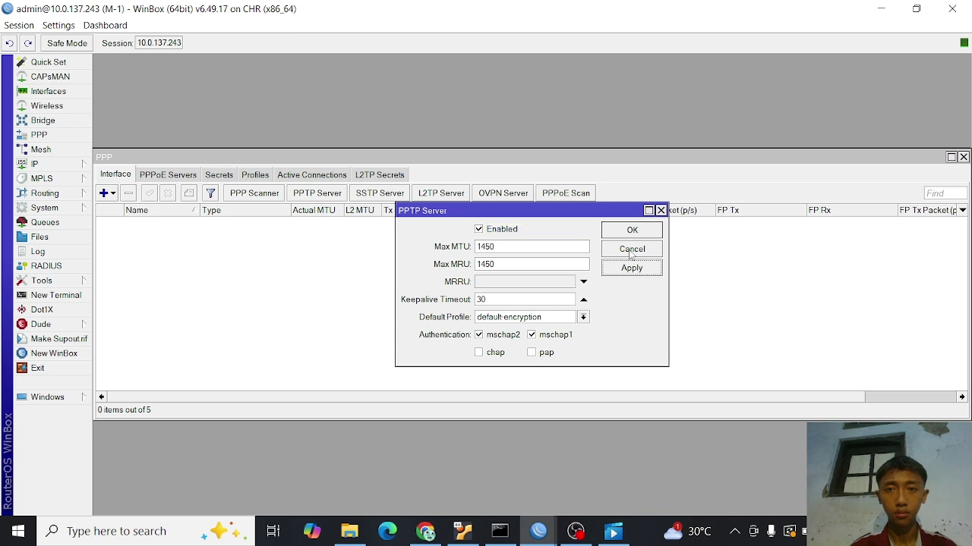
{"action": "left_click", "coordinate": [630, 232]}
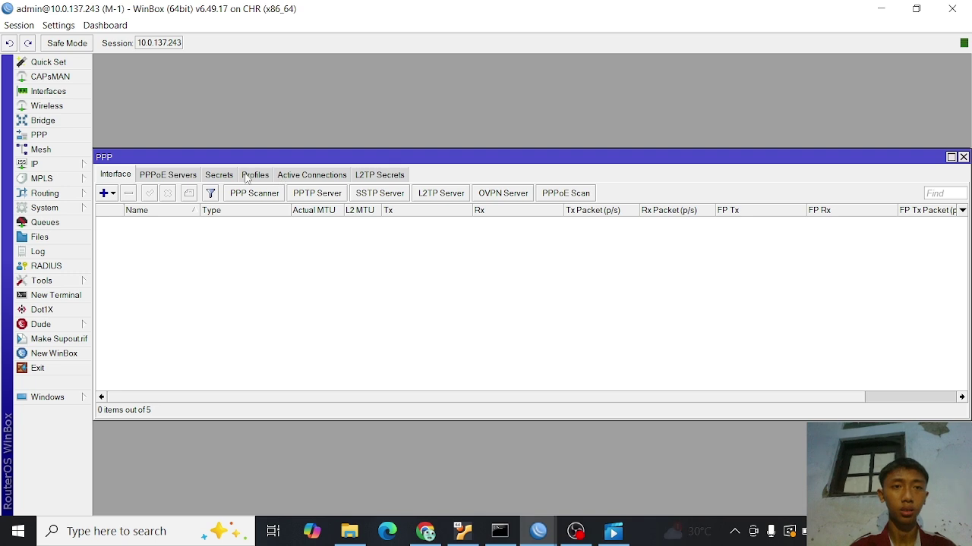
{"action": "left_click", "coordinate": [221, 177]}
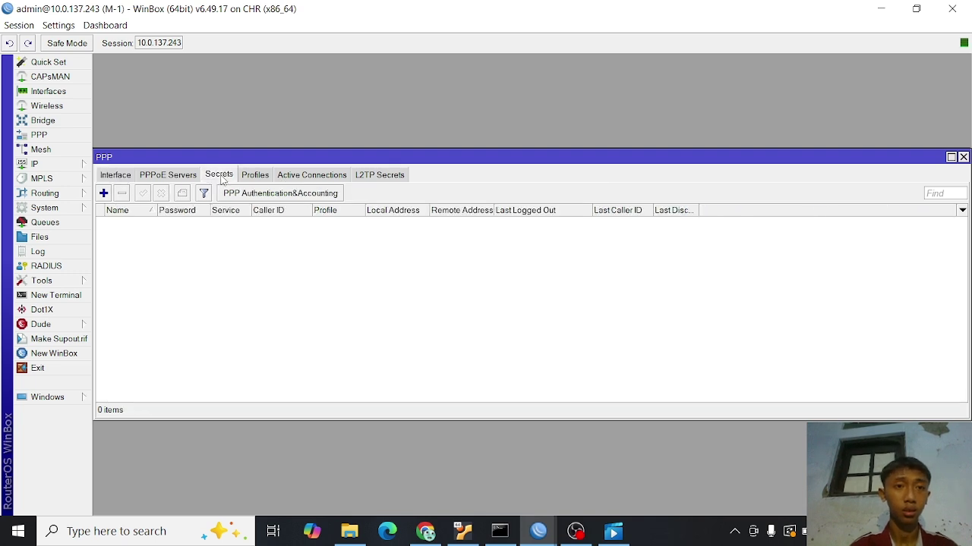
- Add a new PPP secret named user-pptp and enter its password
{"action": "left_click", "coordinate": [103, 193]}
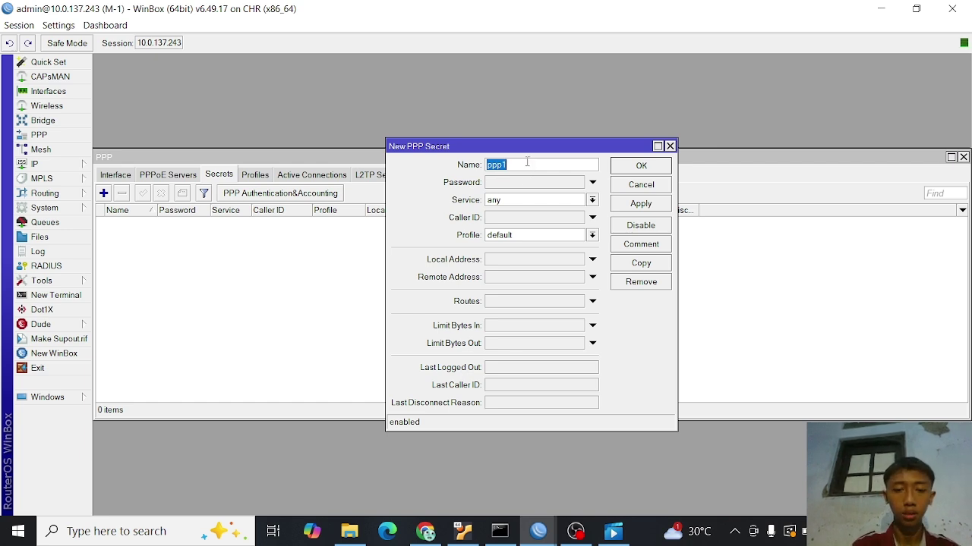
{"action": "key", "text": "BackSpace"}
{"action": "type", "text": "user"}
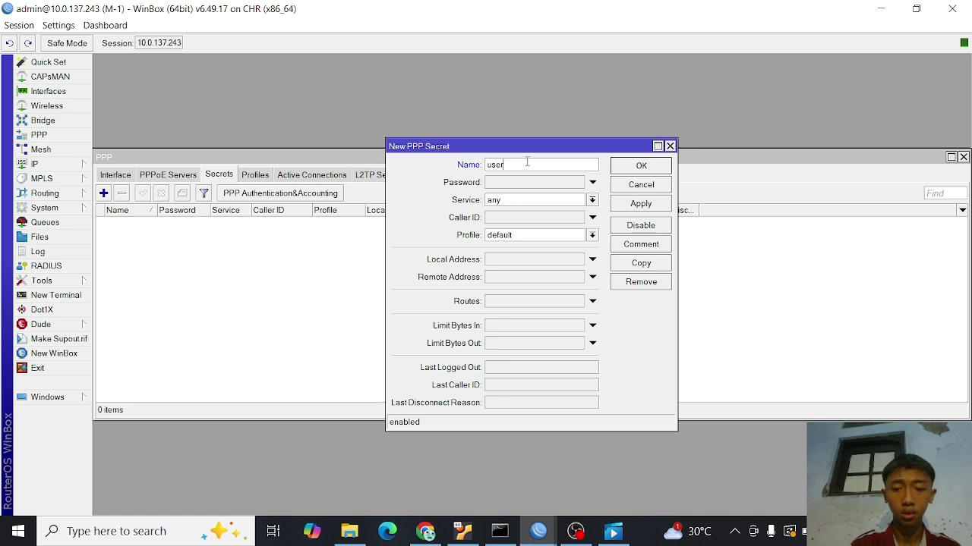
{"action": "type", "text": "-pptp"}
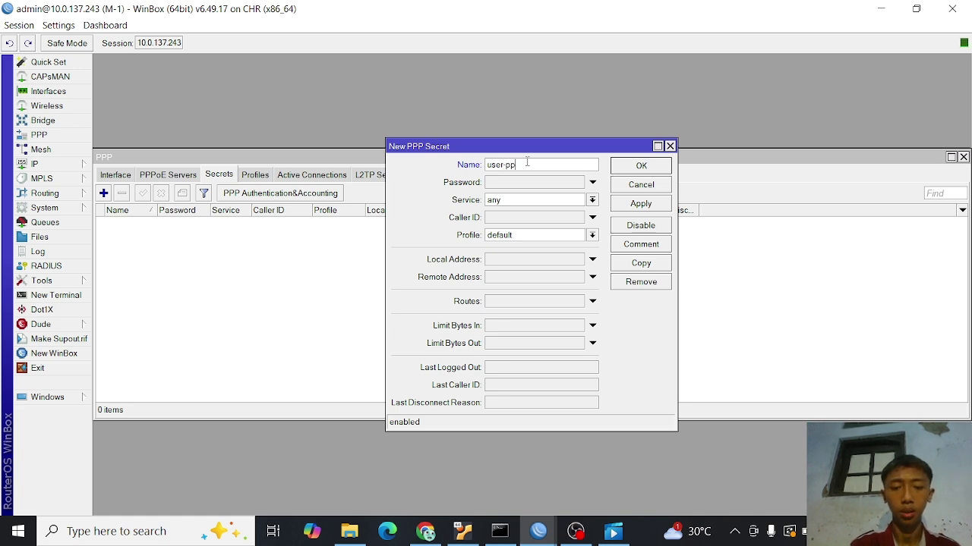
{"action": "left_click", "coordinate": [537, 184]}
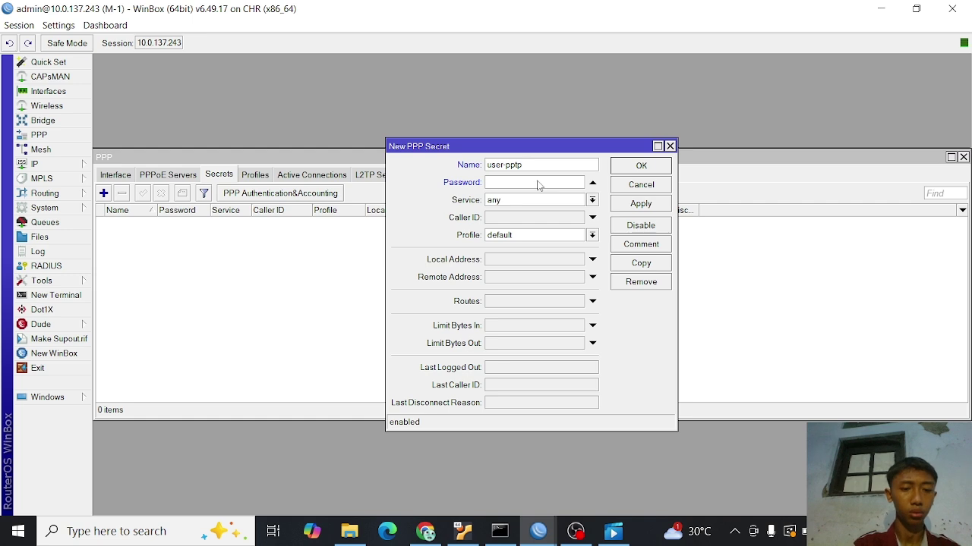
{"action": "type", "text": "123"}
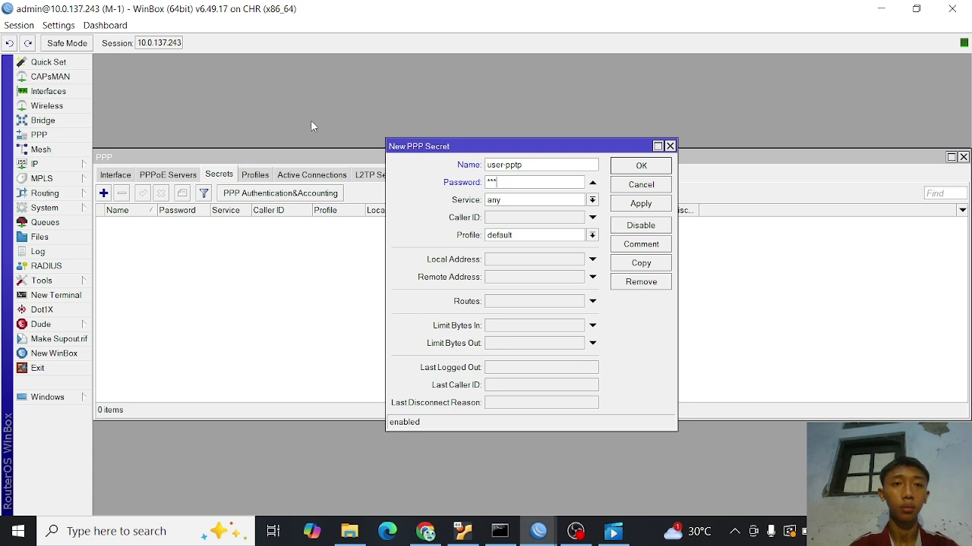
- Briefly reveal then re-mask the password, and restrict the secret to the pptp service
{"action": "left_click", "coordinate": [62, 27]}
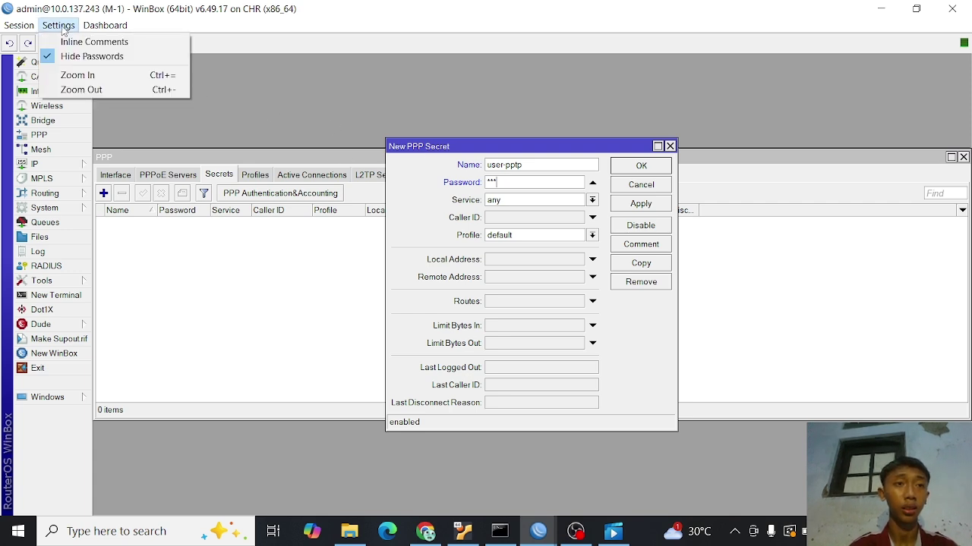
{"action": "left_click", "coordinate": [65, 57]}
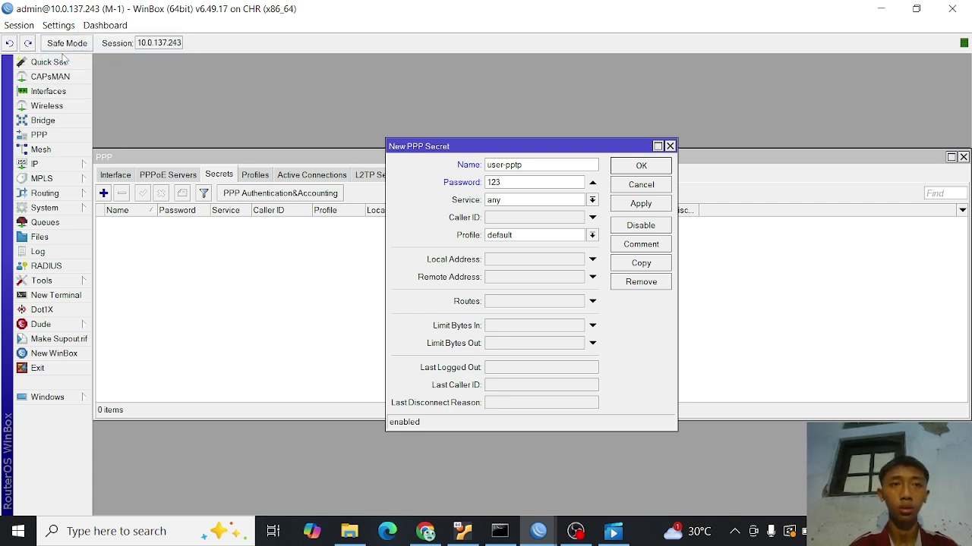
{"action": "left_click", "coordinate": [61, 27]}
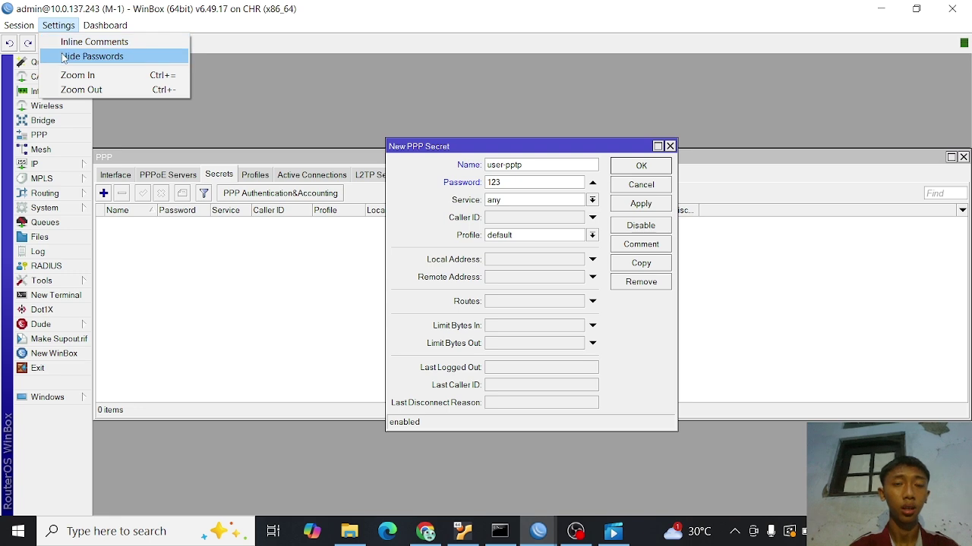
{"action": "left_click", "coordinate": [64, 59]}
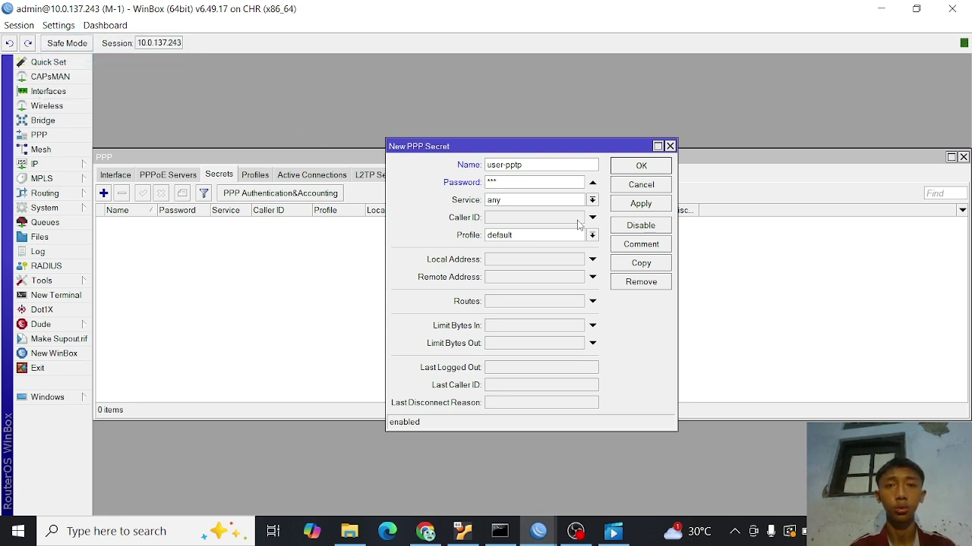
{"action": "left_click", "coordinate": [591, 201]}
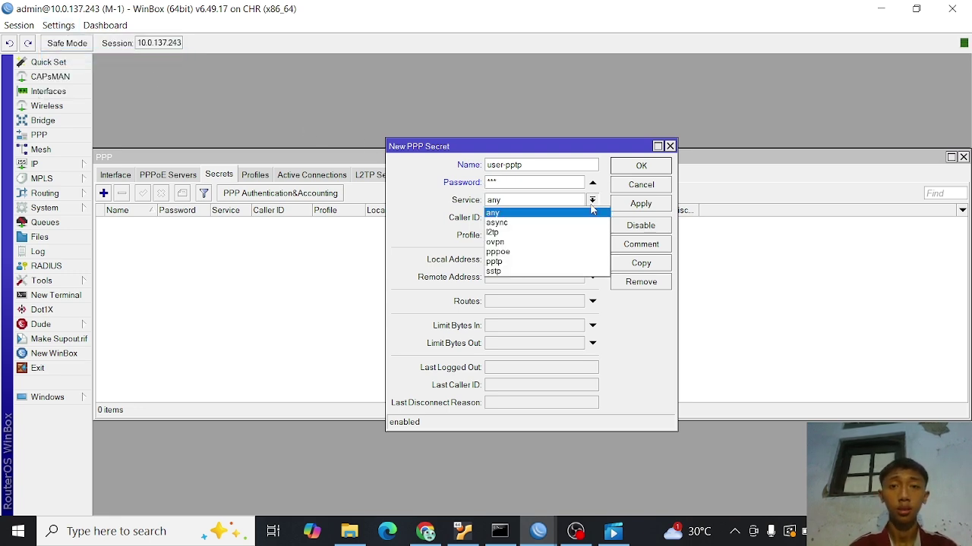
{"action": "left_click", "coordinate": [528, 262]}
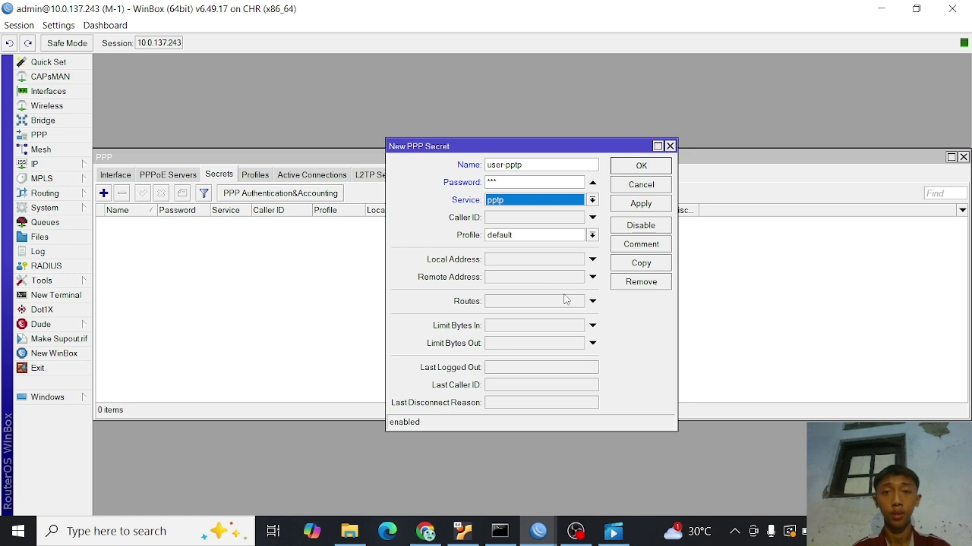
{"action": "left_click", "coordinate": [425, 529]}
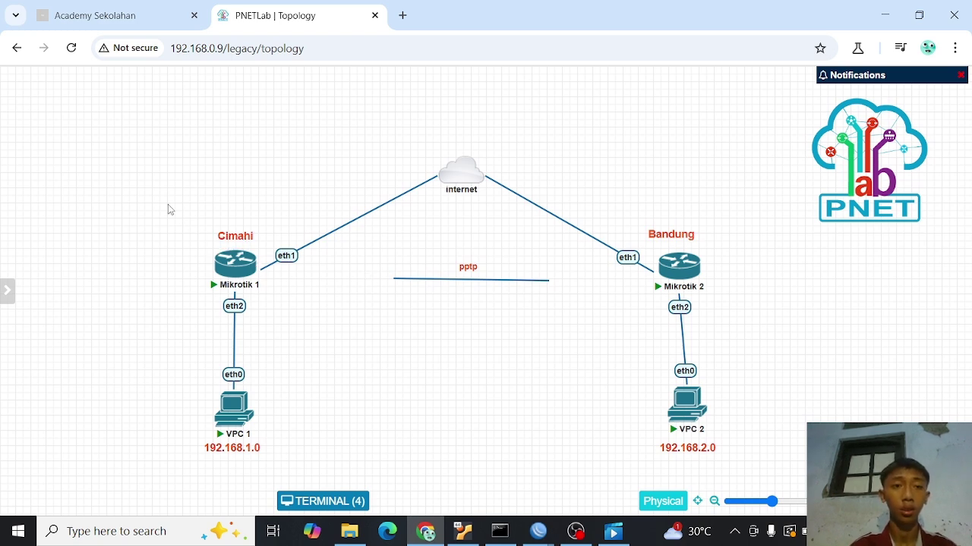
- Select each site's router and VPC on the topology, briefly checking the WinBox session
{"action": "left_click_drag", "start_coordinate": [168, 204], "coordinate": [292, 423]}
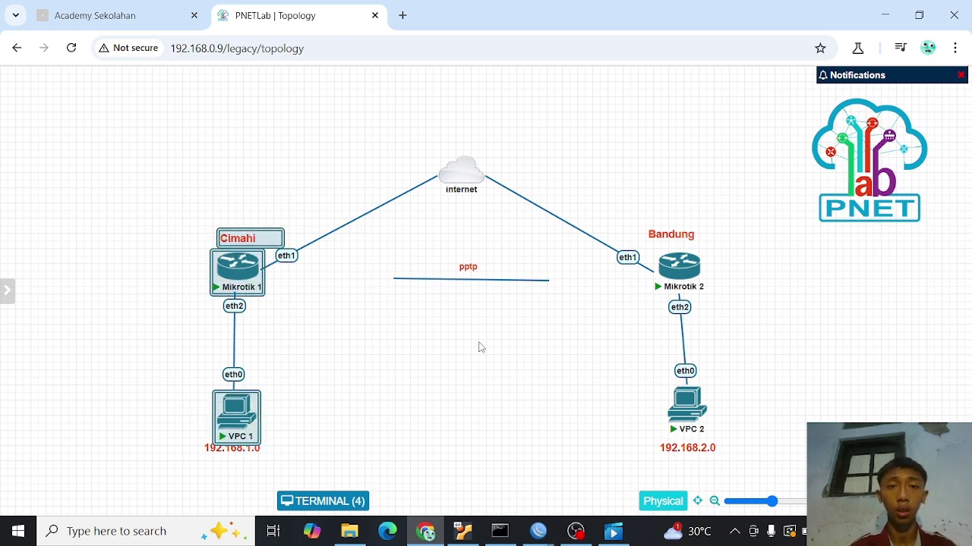
{"action": "left_click", "coordinate": [566, 281]}
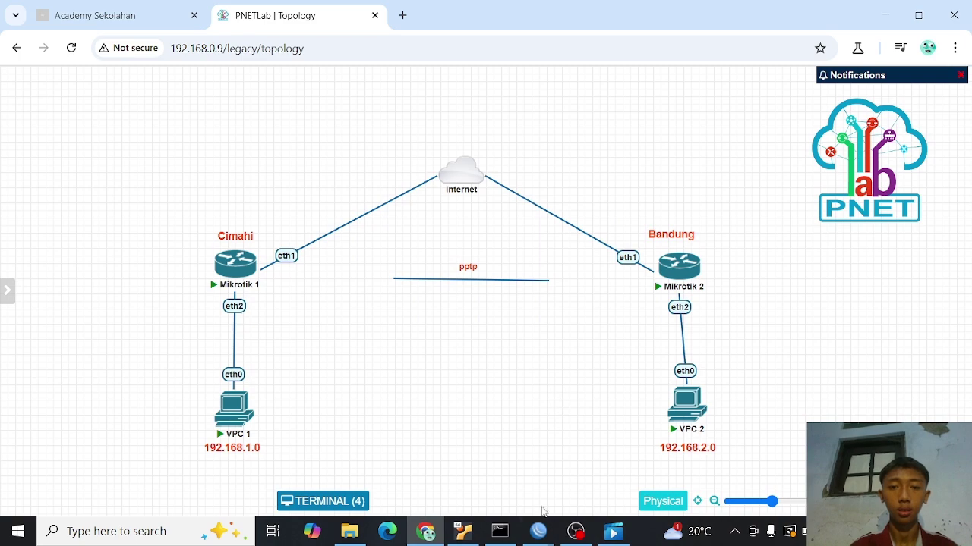
{"action": "left_click", "coordinate": [538, 532]}
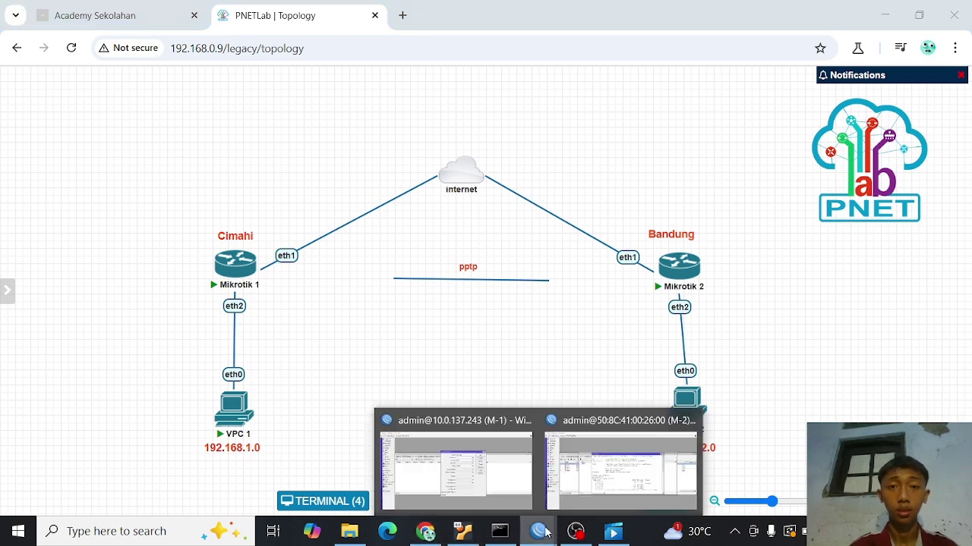
{"action": "left_click", "coordinate": [493, 480]}
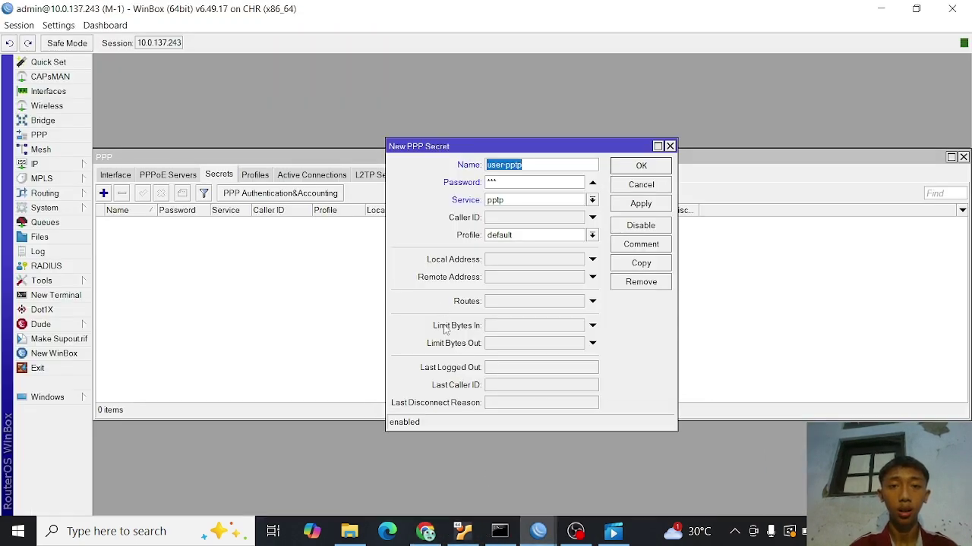
{"action": "left_click", "coordinate": [425, 531]}
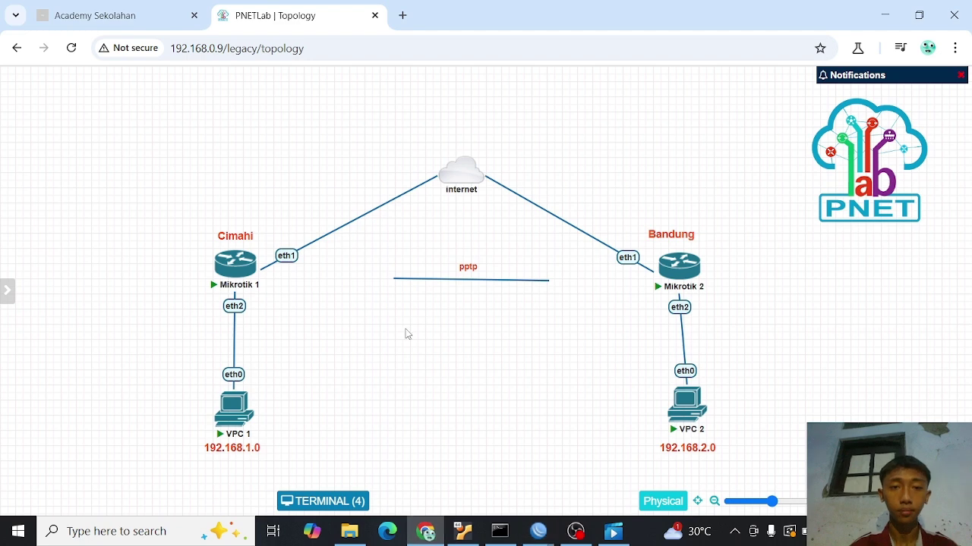
{"action": "left_click_drag", "start_coordinate": [635, 200], "coordinate": [737, 442]}
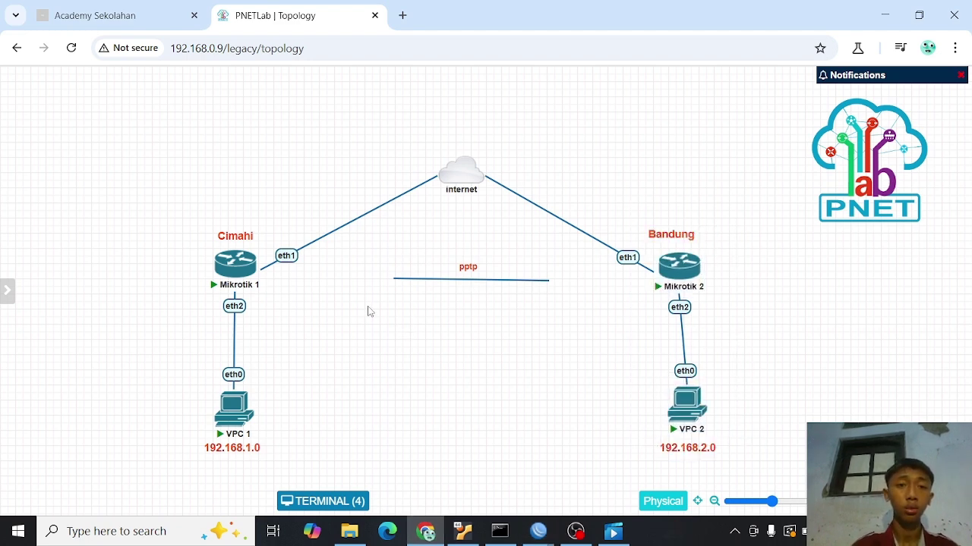
- Duplicate the 192.168.1.0 label, place it beside Mikrotik 1 and change it to 10.10.10.1
{"action": "right_click", "coordinate": [227, 449]}
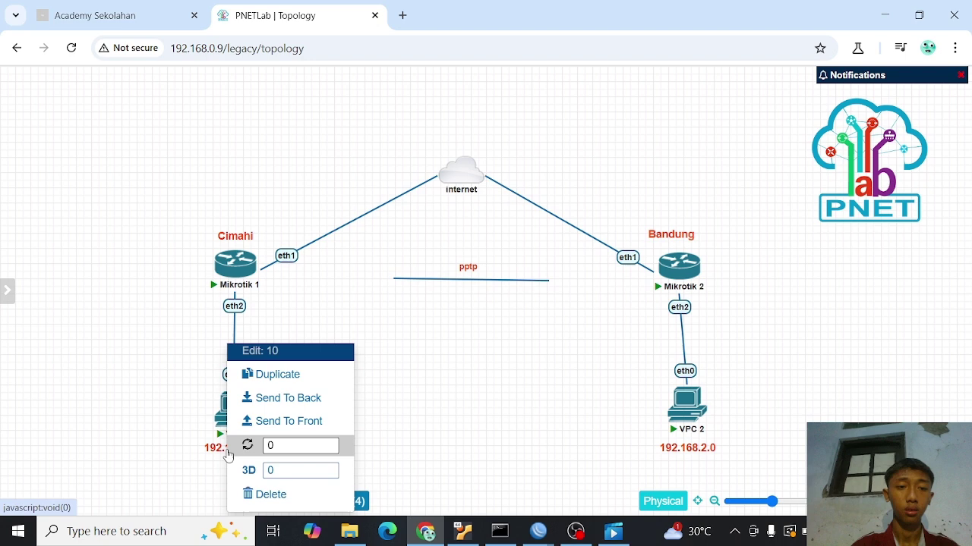
{"action": "left_click", "coordinate": [278, 376]}
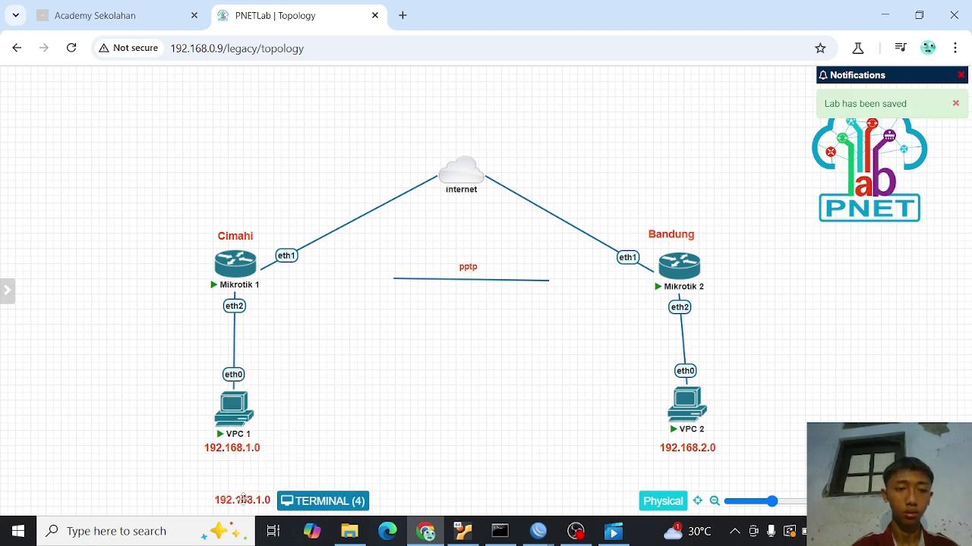
{"action": "left_click_drag", "start_coordinate": [241, 495], "coordinate": [353, 287]}
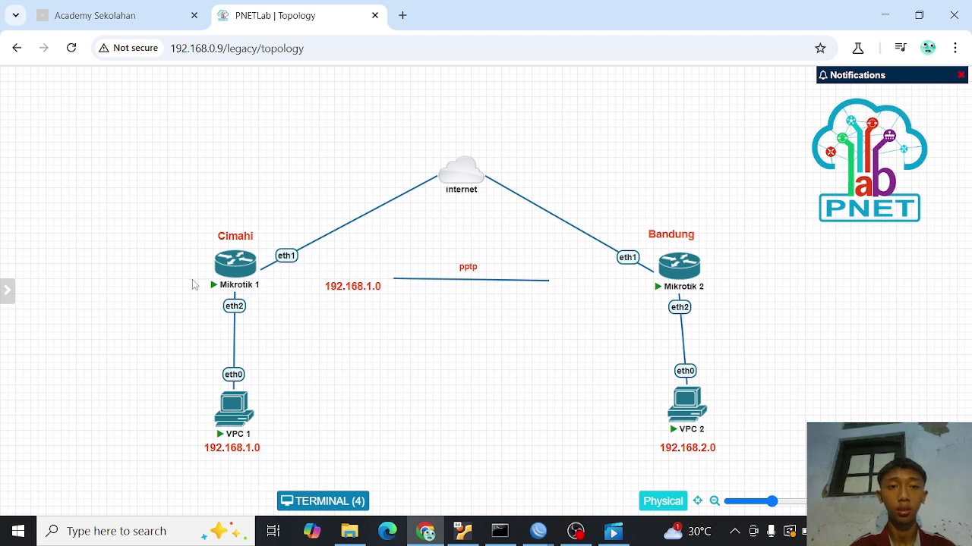
{"action": "double_click", "coordinate": [360, 289]}
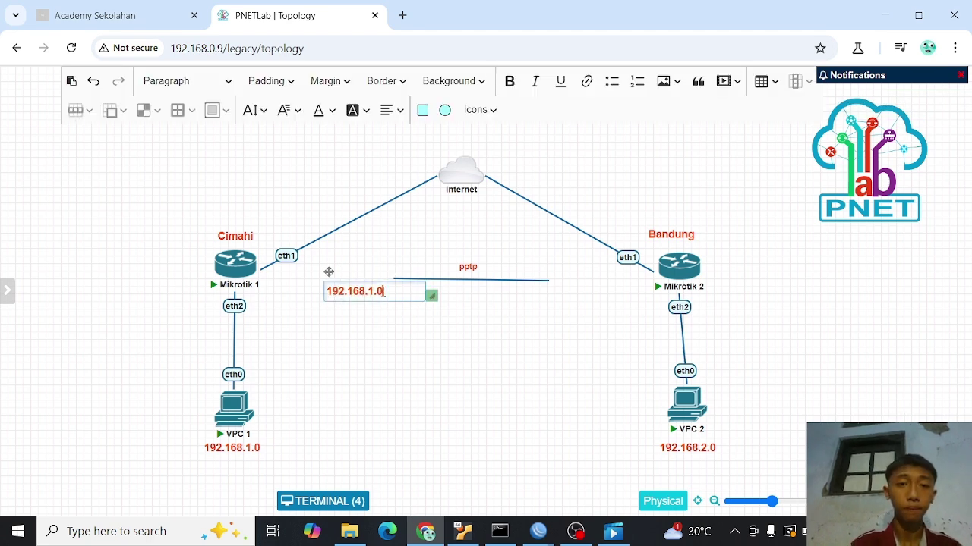
{"action": "key", "text": "BackSpace"}
{"action": "key", "text": "BackSpace"}
{"action": "key", "text": "BackSpace"}
{"action": "key", "text": "BackSpace"}
{"action": "key", "text": "BackSpace"}
{"action": "key", "text": "BackSpace"}
{"action": "key", "text": "BackSpace"}
{"action": "key", "text": "BackSpace"}
{"action": "key", "text": "BackSpace"}
{"action": "key", "text": "BackSpace"}
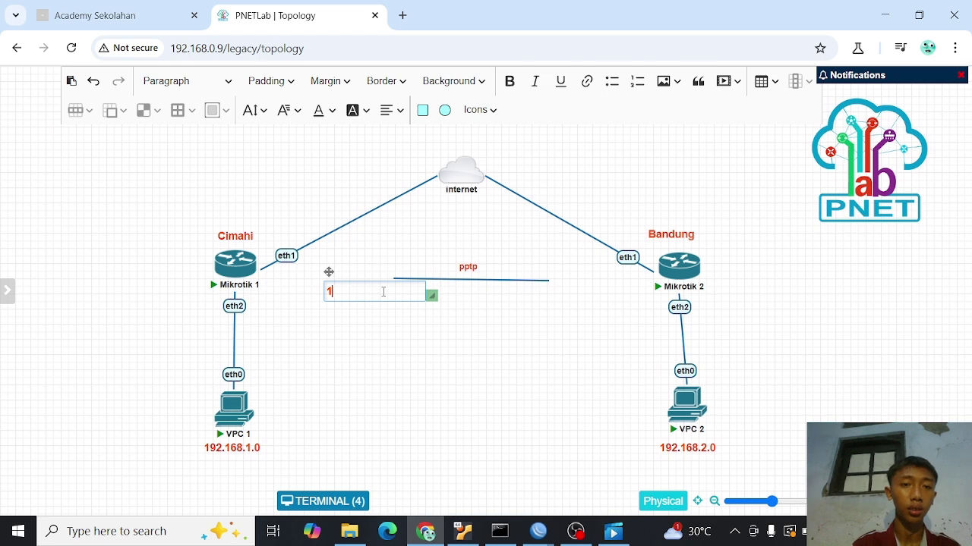
{"action": "type", "text": "0."}
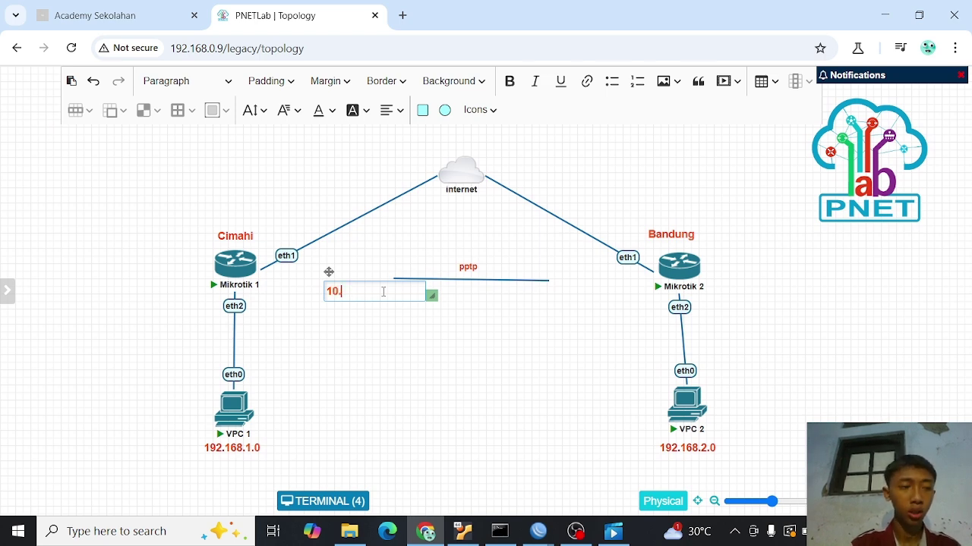
{"action": "type", "text": "10.10.10"}
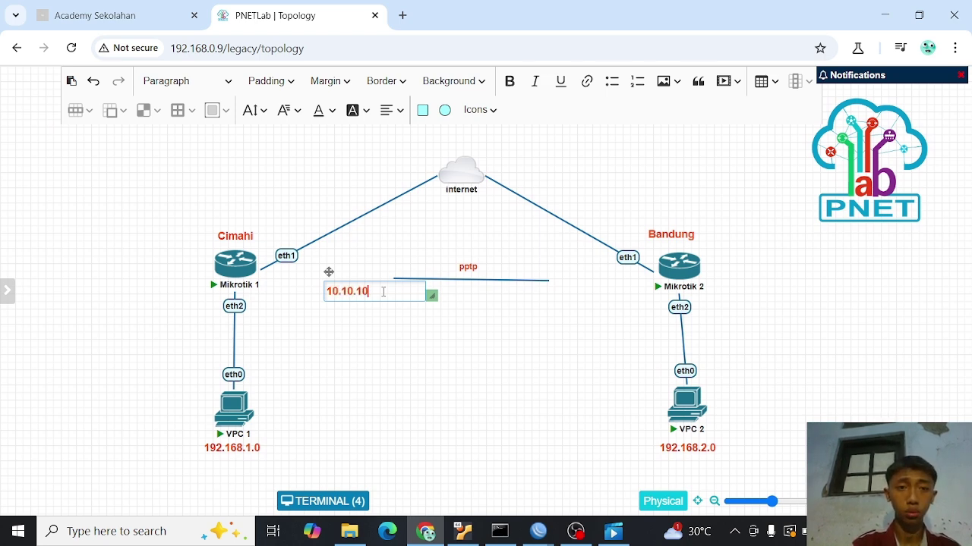
{"action": "type", "text": "1"}
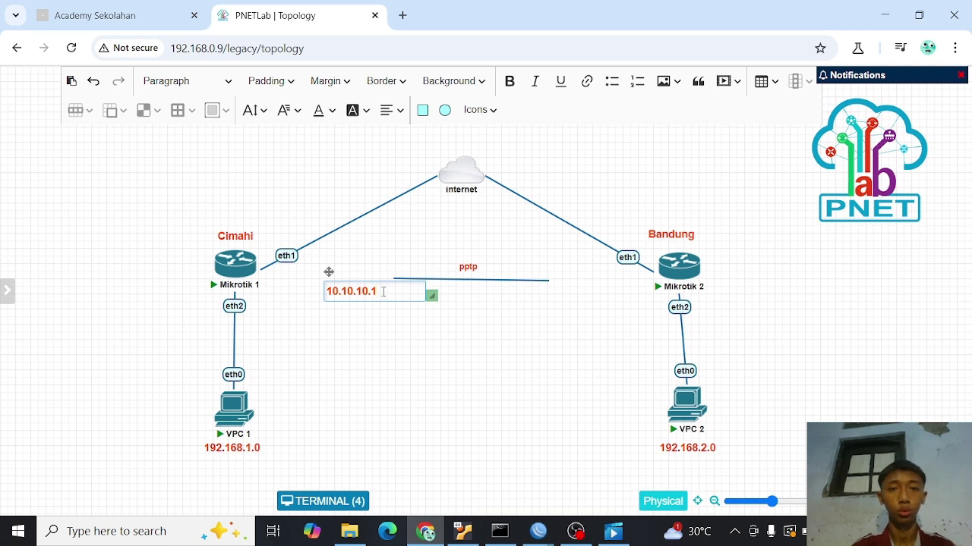
{"action": "left_click", "coordinate": [400, 336]}
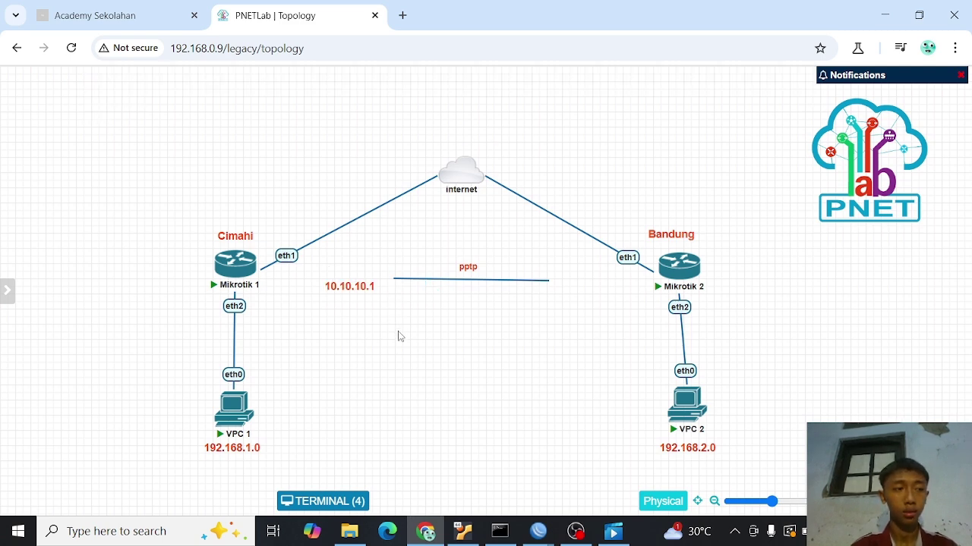
- Duplicate the 10.10.10.1 label beside Mikrotik 2's eth1 and change it to 10.10.10.2
{"action": "right_click", "coordinate": [353, 293]}
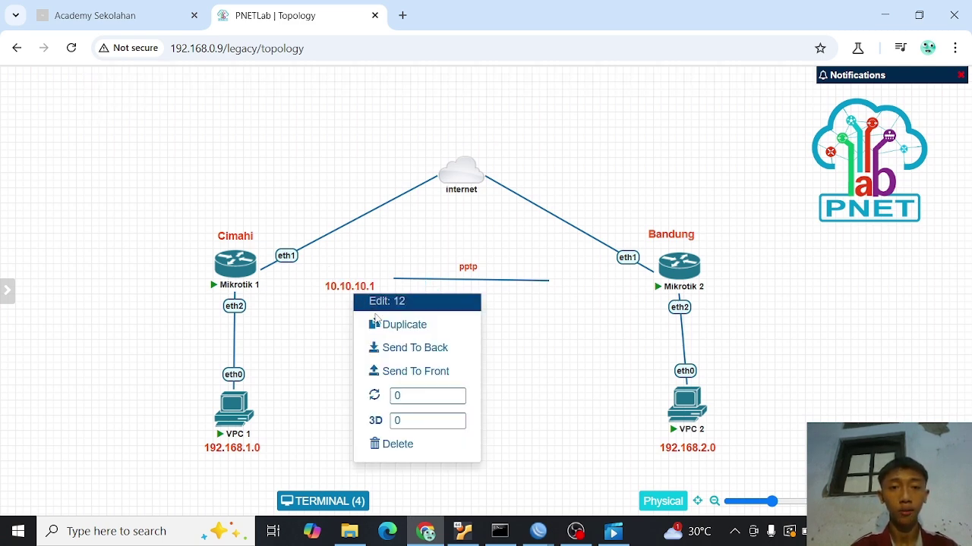
{"action": "left_click", "coordinate": [386, 326]}
{"action": "left_click_drag", "start_coordinate": [368, 340], "coordinate": [623, 300]}
{"action": "left_click_drag", "start_coordinate": [614, 296], "coordinate": [610, 289]}
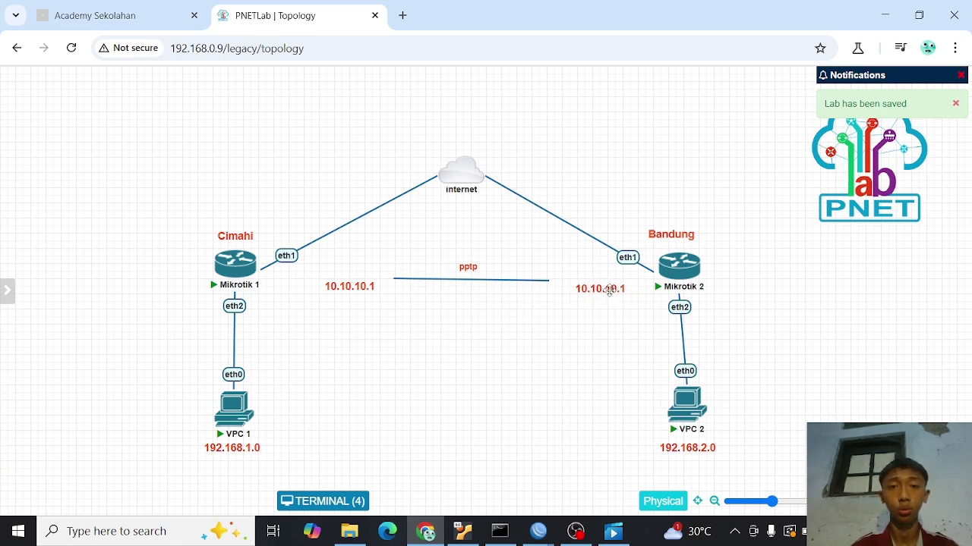
{"action": "double_click", "coordinate": [610, 290]}
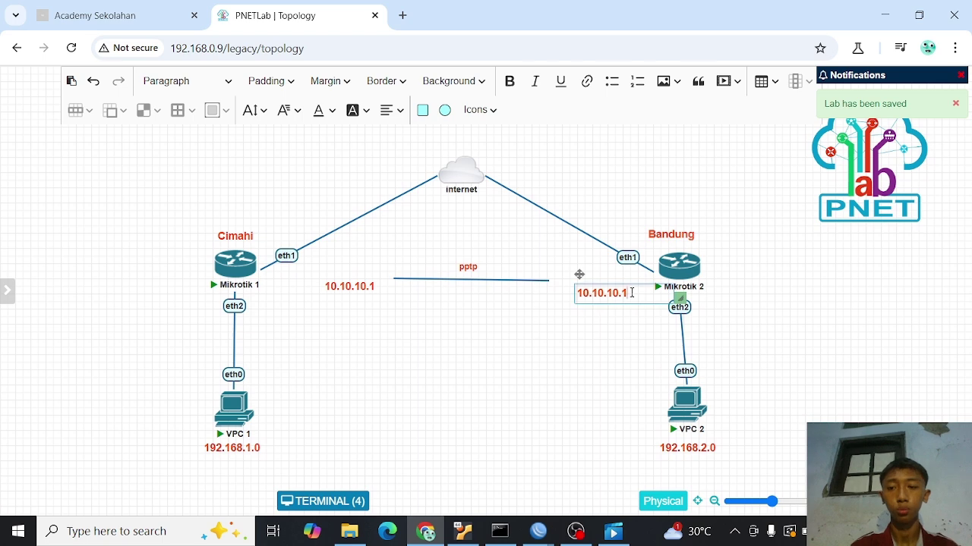
{"action": "key", "text": "BackSpace"}
{"action": "type", "text": "2"}
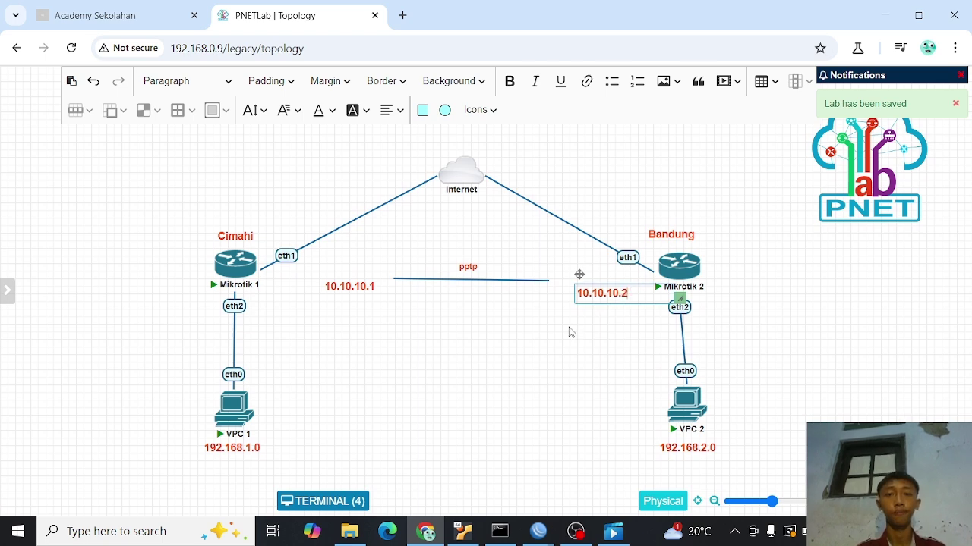
{"action": "left_click", "coordinate": [565, 326]}
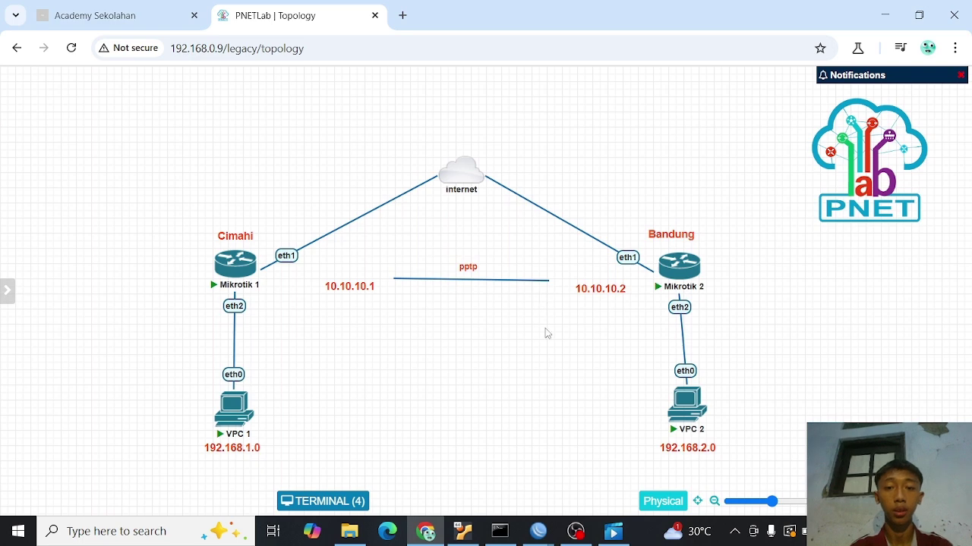
{"action": "left_click", "coordinate": [536, 531]}
- Give user-pptp local address 10.10.10.1 and remote address 10.10.10.2, and save the secret
{"action": "left_click", "coordinate": [476, 461]}
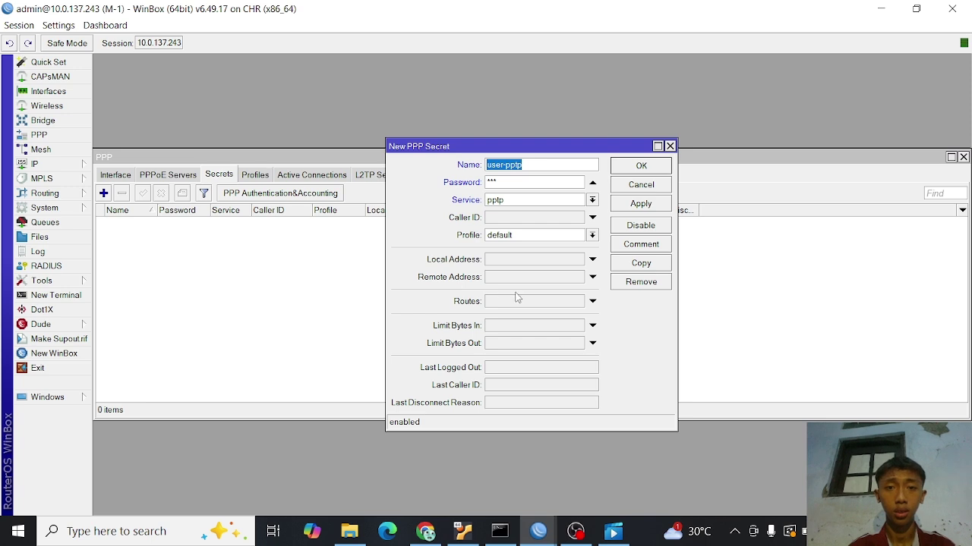
{"action": "left_click", "coordinate": [514, 261]}
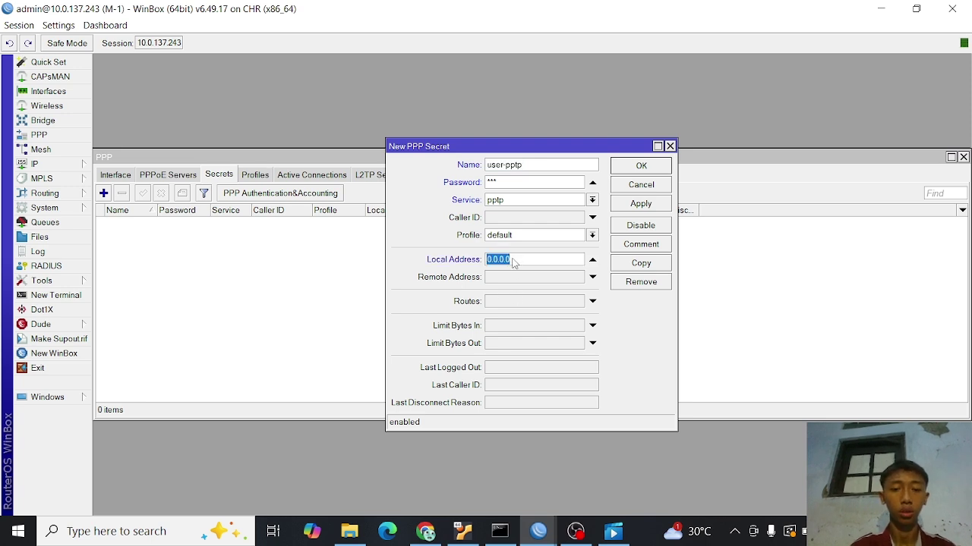
{"action": "type", "text": "10.10.10"}
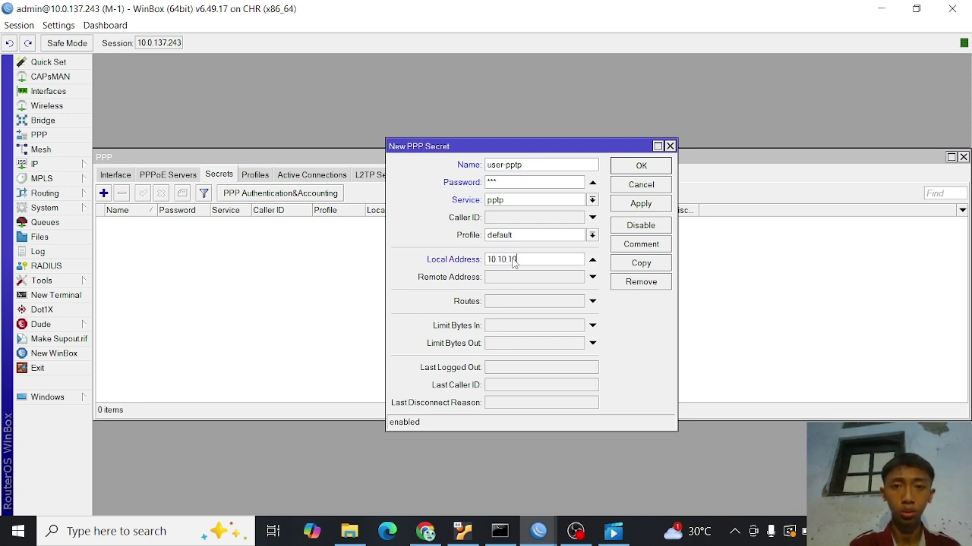
{"action": "type", "text": ".1"}
{"action": "left_click", "coordinate": [514, 279]}
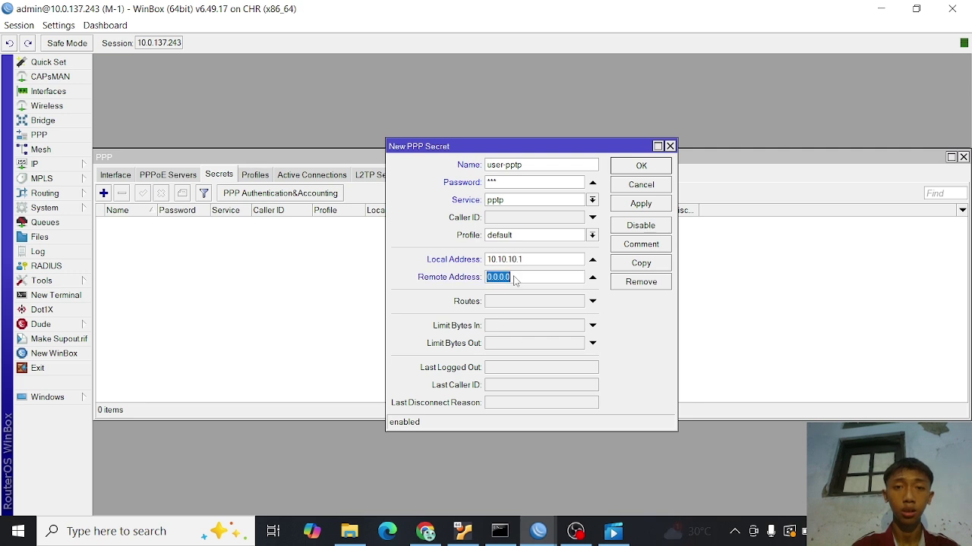
{"action": "type", "text": "10.10.10"}
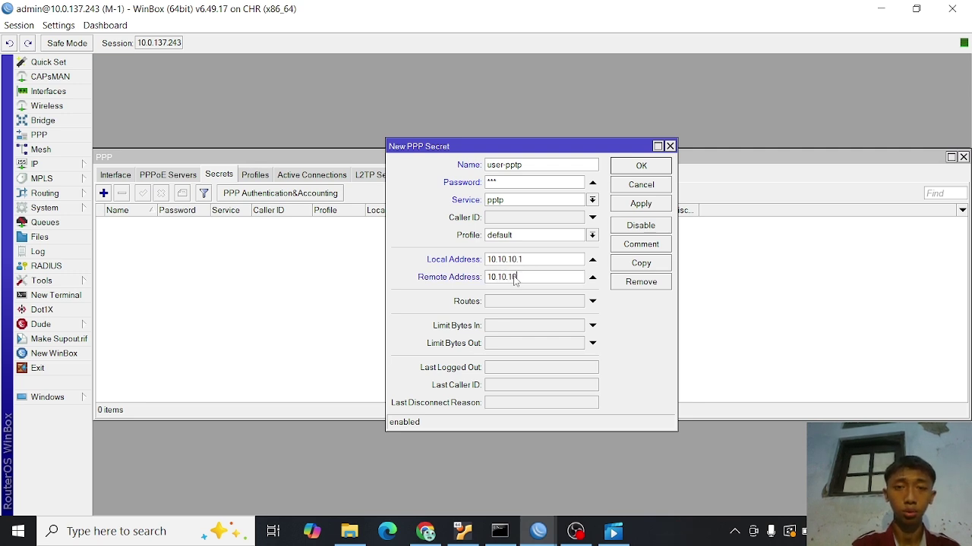
{"action": "type", "text": ".2"}
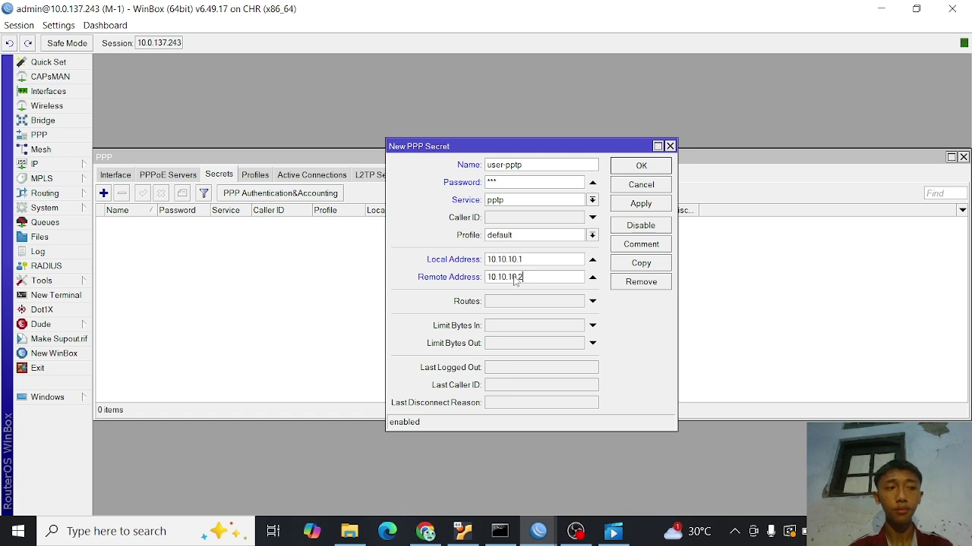
{"action": "left_click", "coordinate": [651, 206]}
{"action": "left_click", "coordinate": [642, 165]}
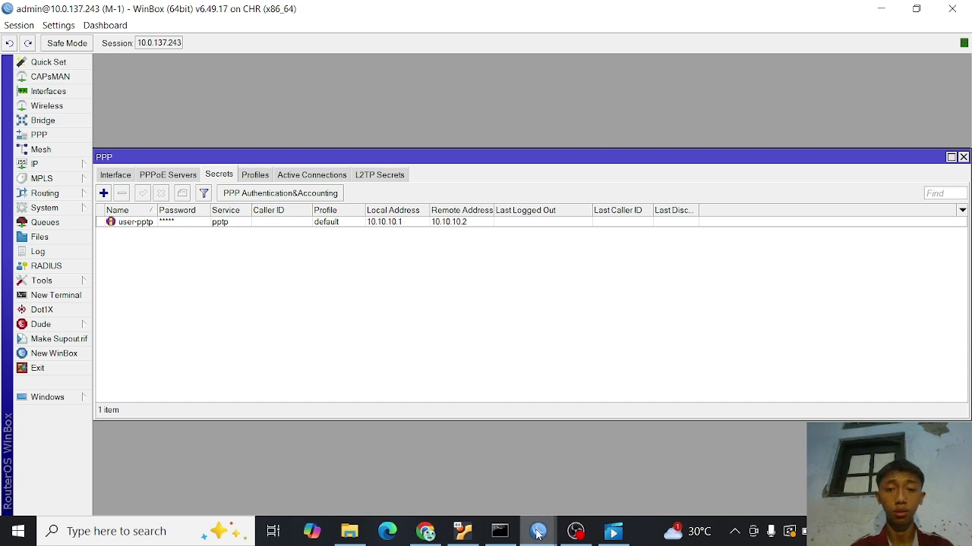
{"action": "mouse_move", "coordinate": [537, 534]}
{"action": "left_click", "coordinate": [607, 483]}
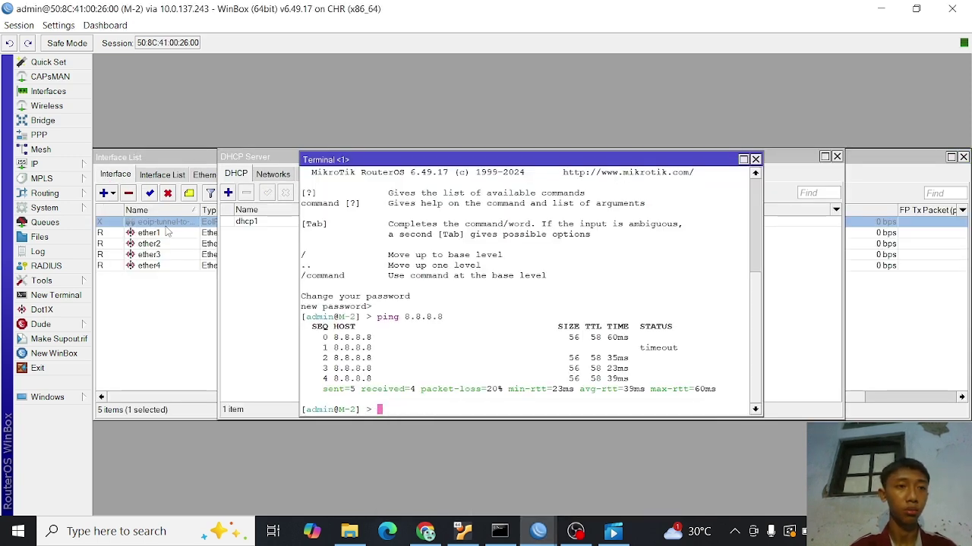
- On M-2, add a PPTP client interface named pptp and show its Dial Out settings
{"action": "left_click", "coordinate": [81, 140]}
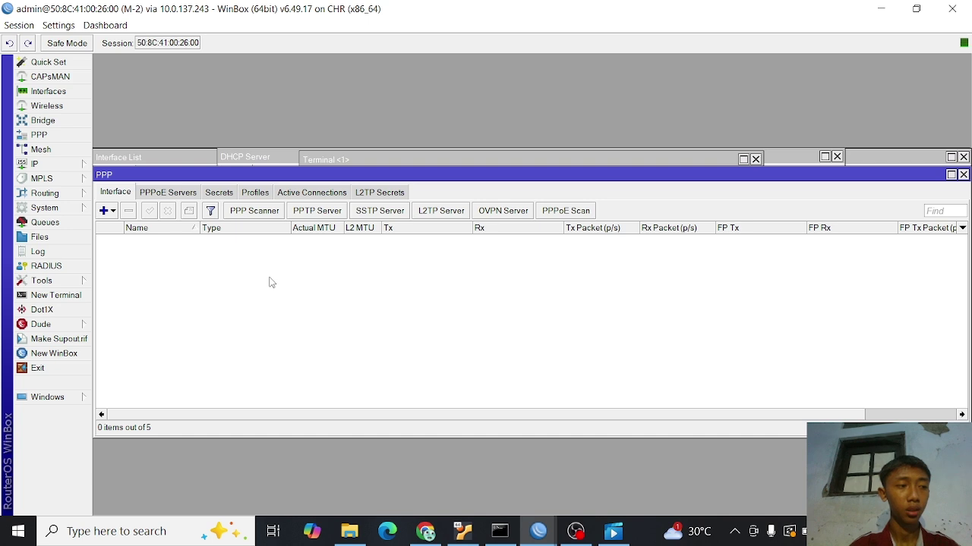
{"action": "left_click", "coordinate": [109, 214]}
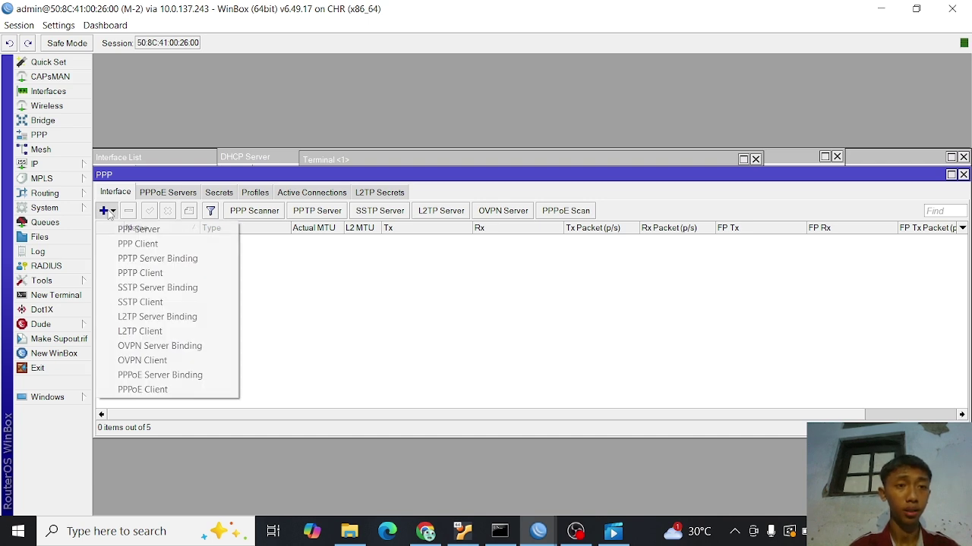
{"action": "left_click", "coordinate": [140, 273]}
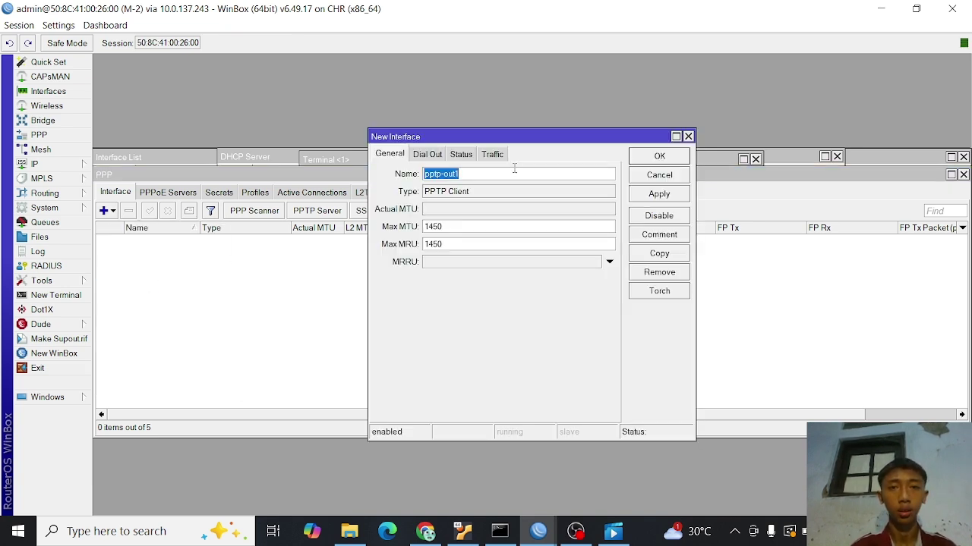
{"action": "type", "text": "pptp"}
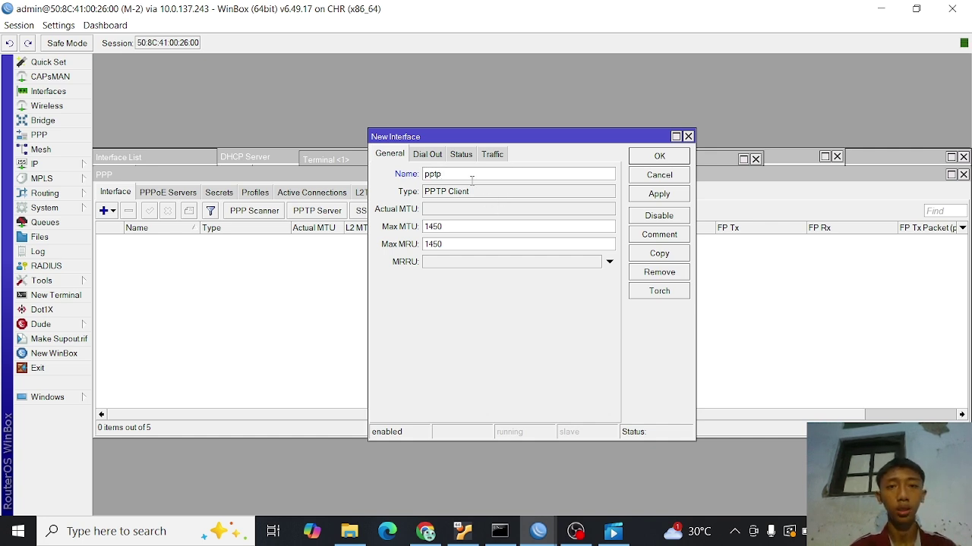
{"action": "left_click", "coordinate": [428, 154]}
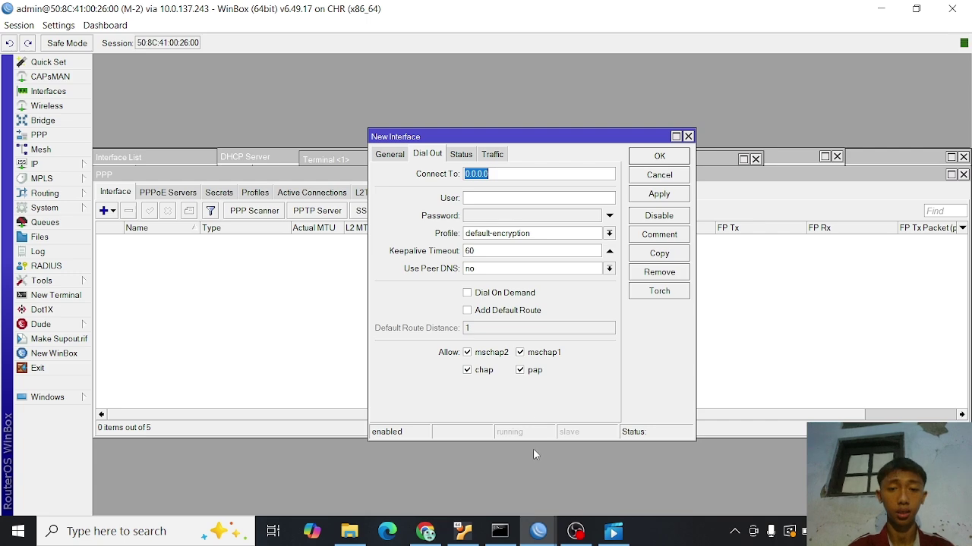
{"action": "left_click", "coordinate": [425, 531]}
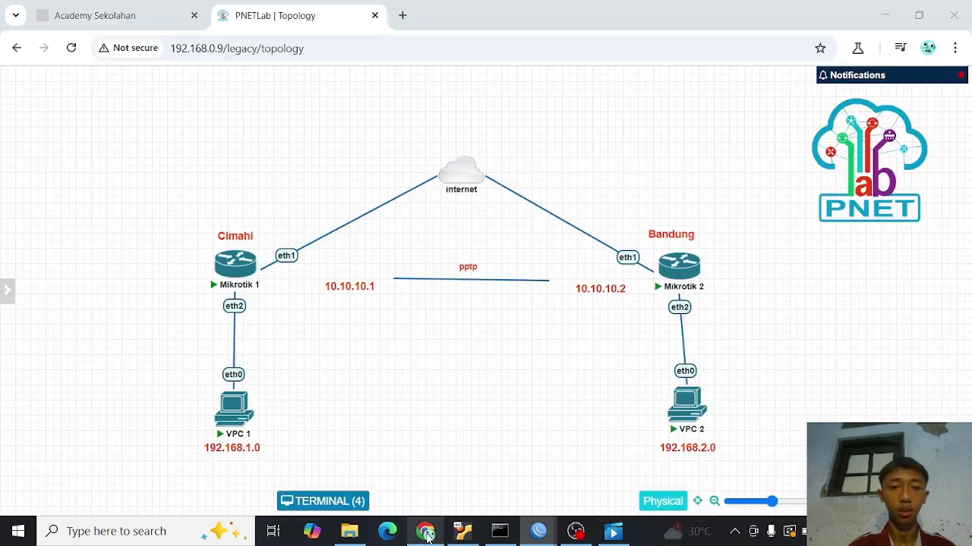
- Open the lab terminals and bring Mikrotik 1's console, showing ether1 at 10.0.137.243/24, into view
{"action": "left_click", "coordinate": [319, 502]}
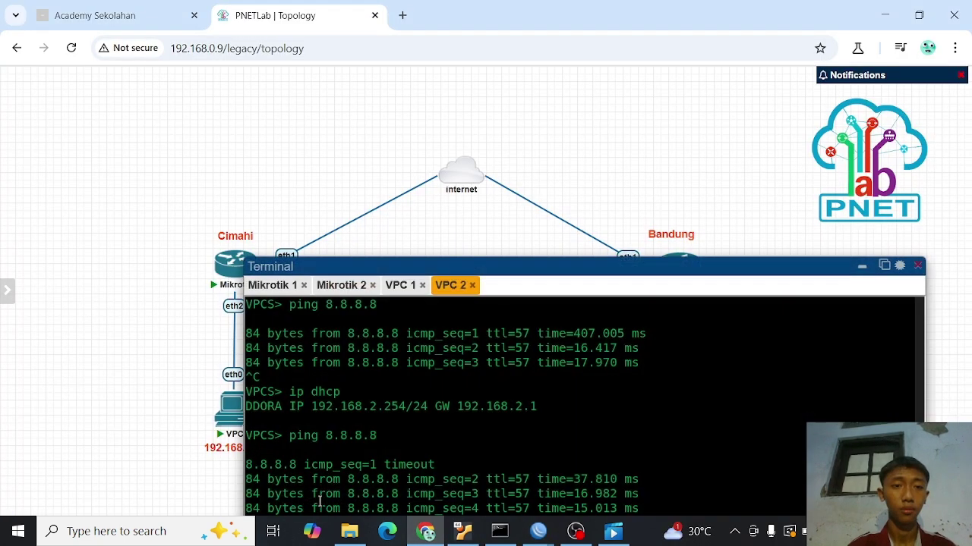
{"action": "left_click", "coordinate": [267, 287]}
{"action": "left_click_drag", "start_coordinate": [526, 264], "coordinate": [449, 109]}
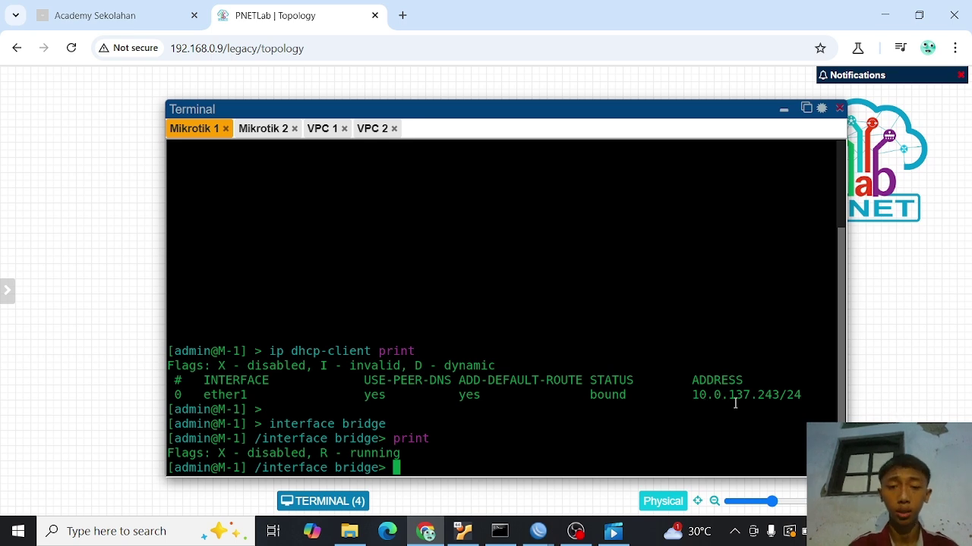
- Set the M-2 pptp client to dial 10.0.137.243 as user-pptp with its password, and apply
{"action": "mouse_move", "coordinate": [545, 537]}
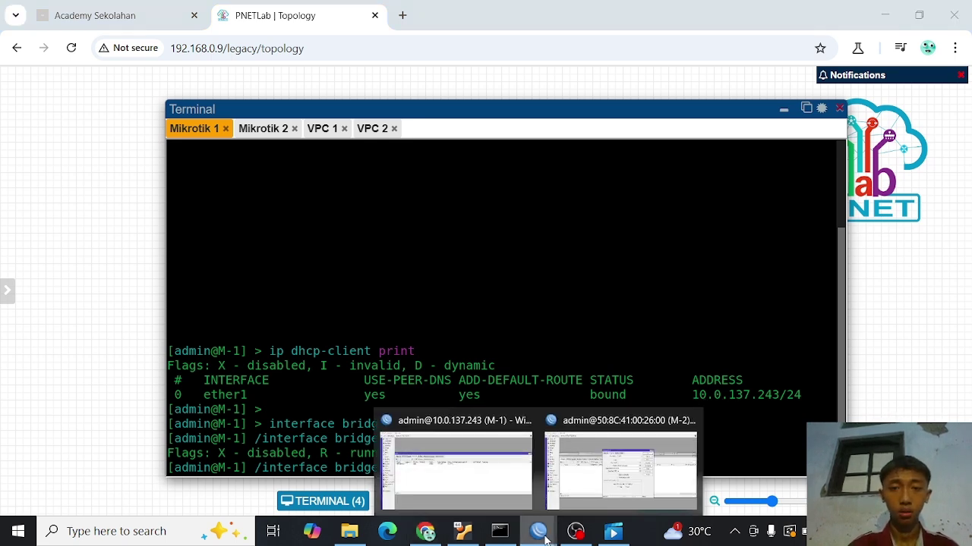
{"action": "left_click", "coordinate": [590, 481]}
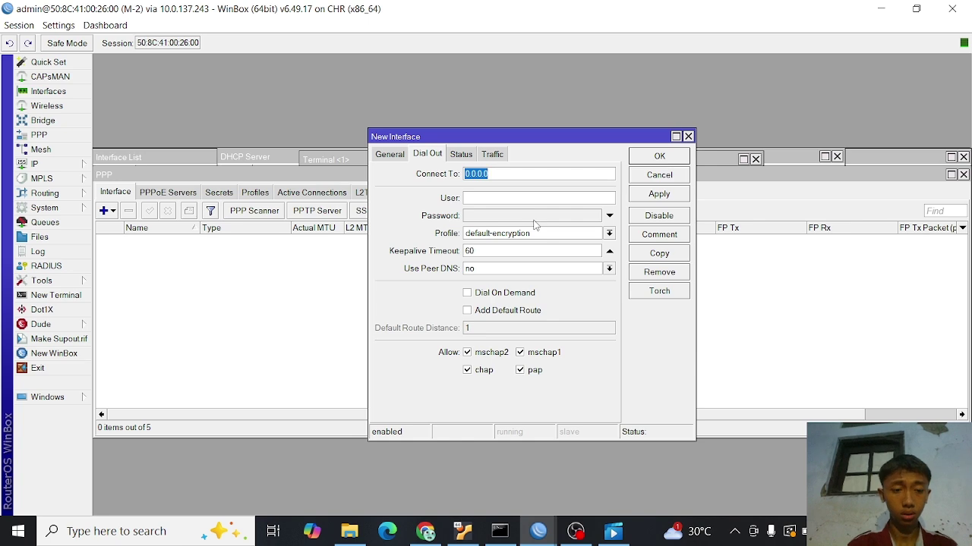
{"action": "type", "text": "10"}
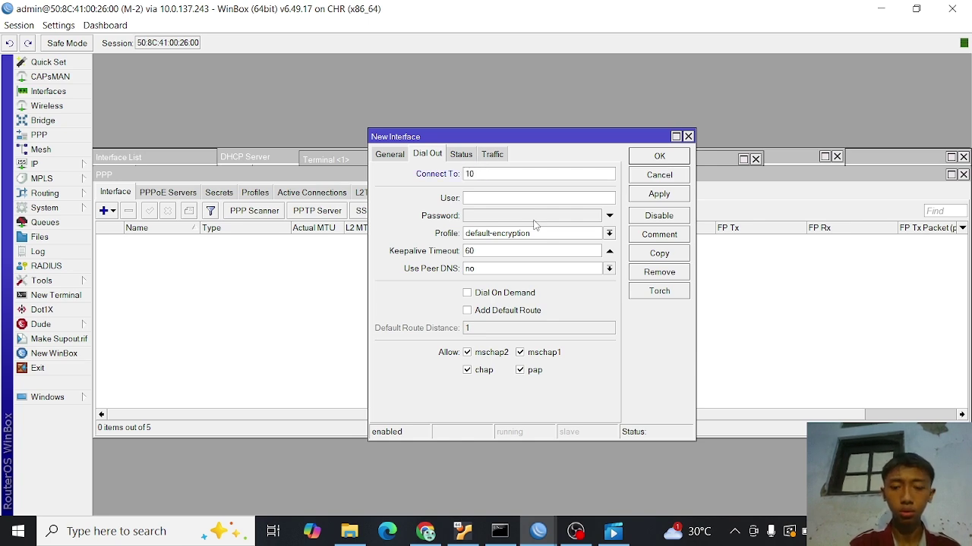
{"action": "type", "text": ".0.13"}
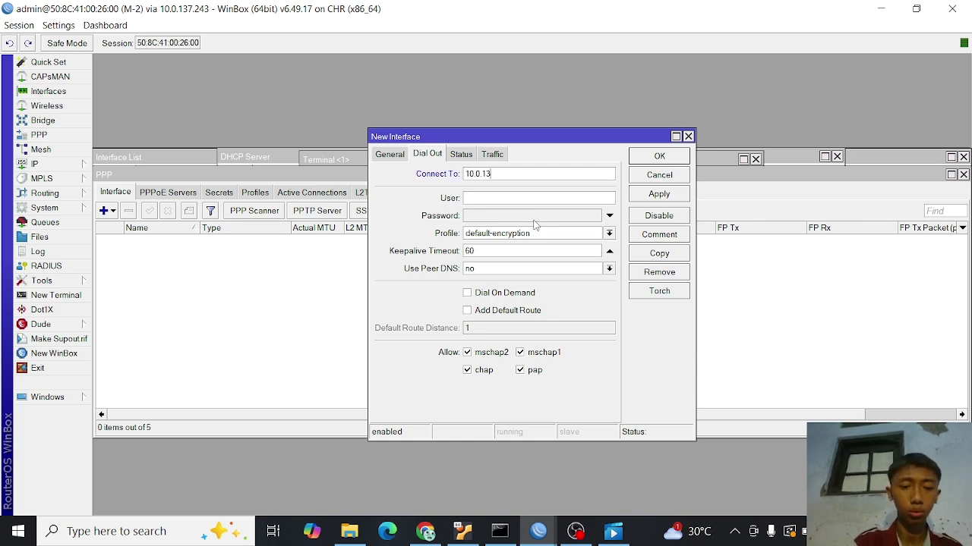
{"action": "type", "text": "7.243"}
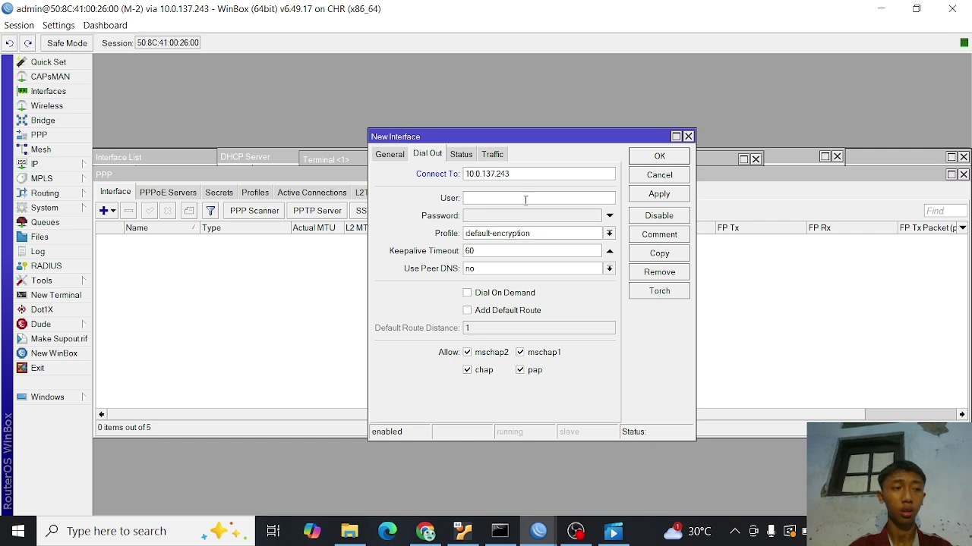
{"action": "left_click", "coordinate": [525, 200]}
{"action": "type", "text": "us"}
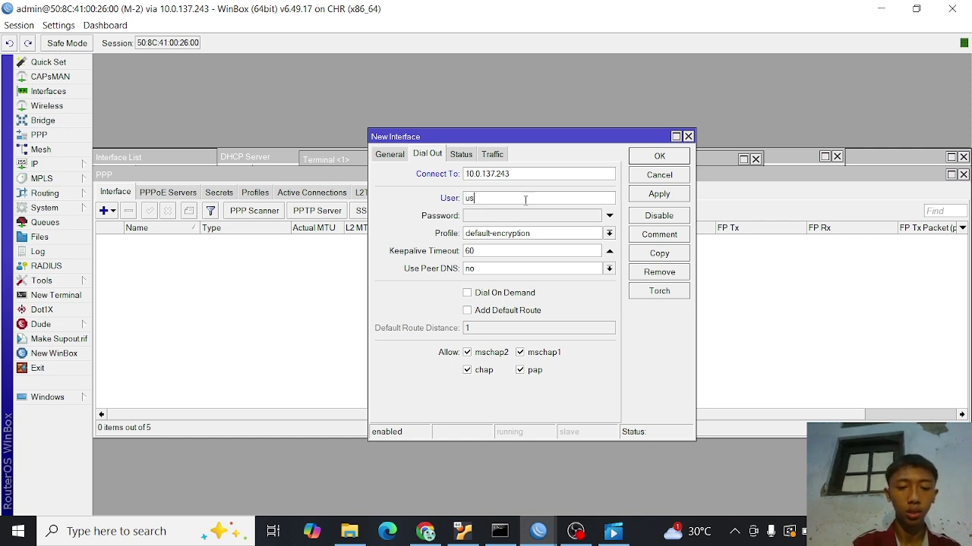
{"action": "type", "text": "er-pptp"}
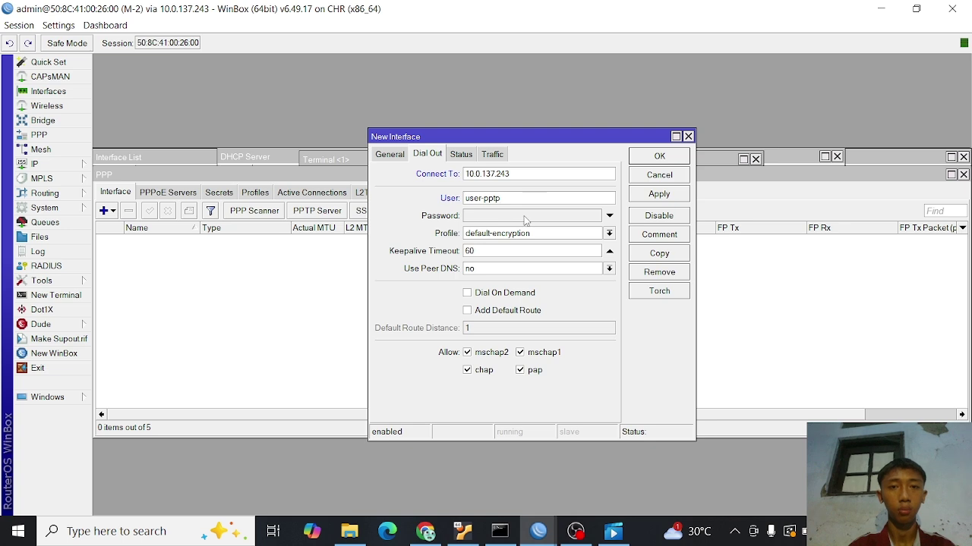
{"action": "left_click", "coordinate": [525, 217]}
{"action": "type", "text": "123"}
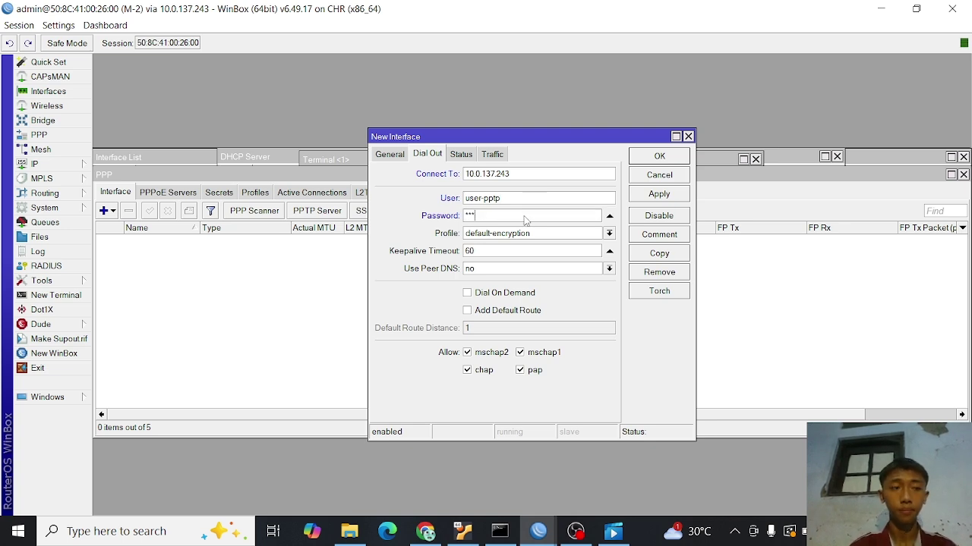
{"action": "left_click", "coordinate": [658, 196]}
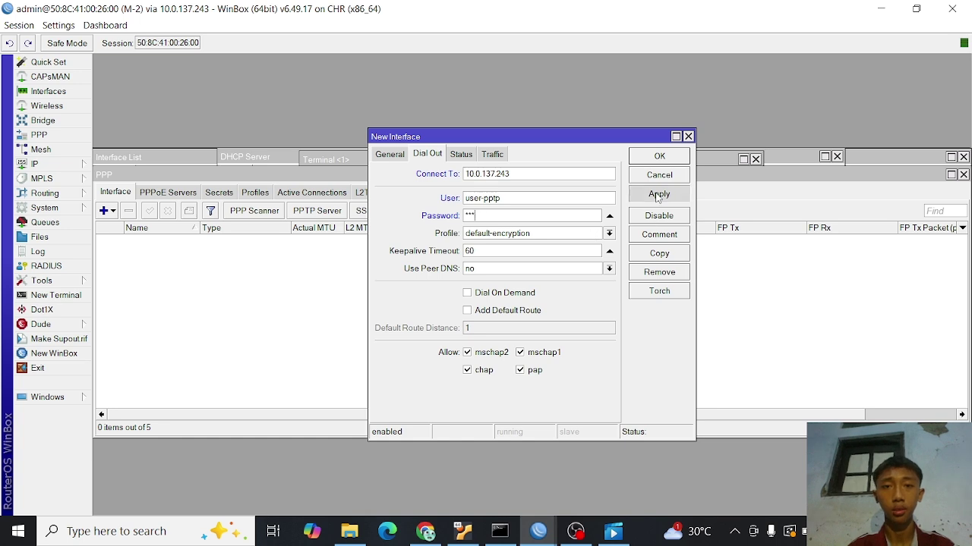
{"action": "left_click", "coordinate": [659, 157]}
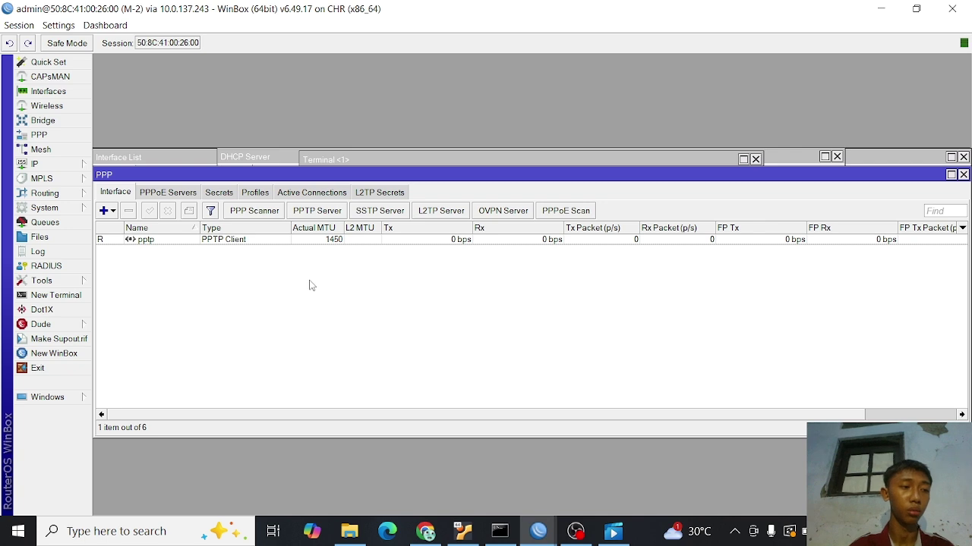
{"action": "left_click", "coordinate": [77, 299]}
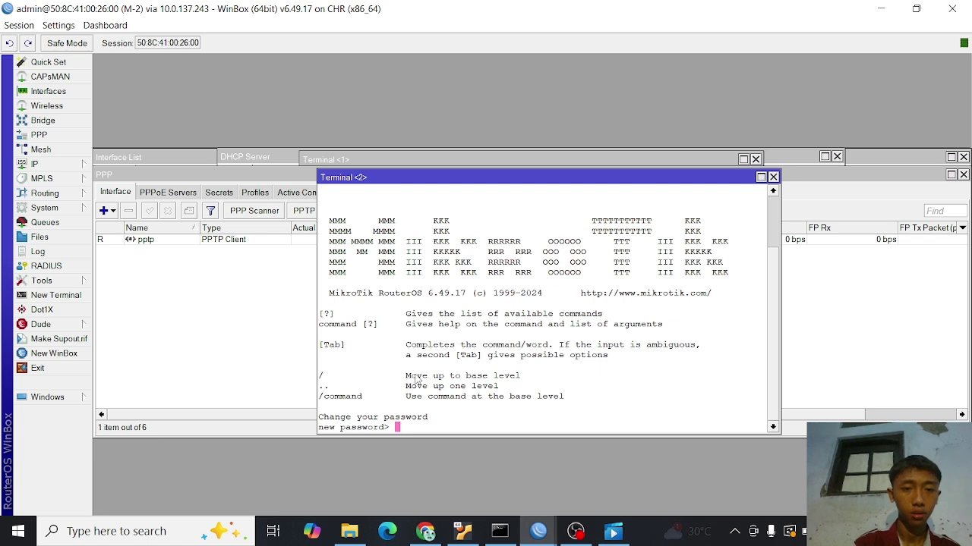
- From router M-2's terminal, ping 10.10.10.1 and stop after three replies
{"action": "key", "text": "Return"}
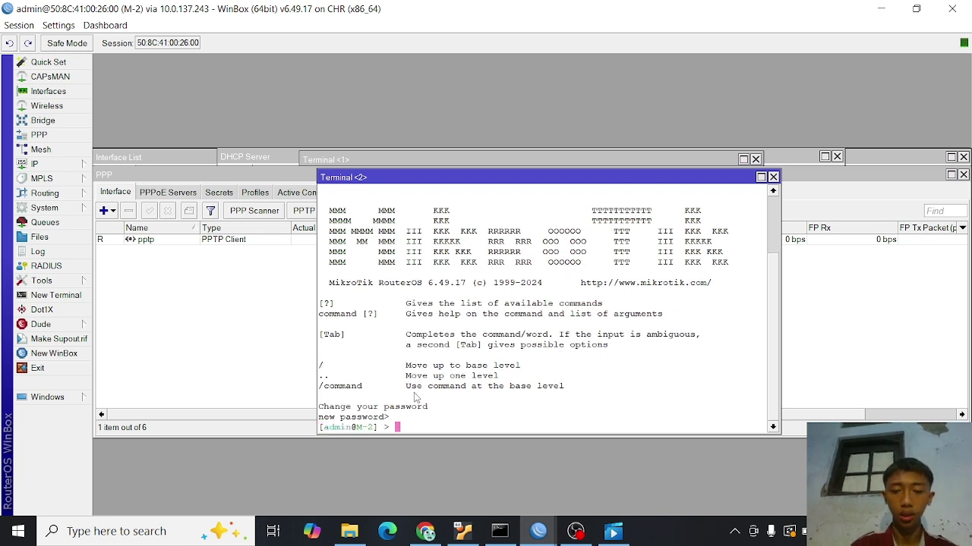
{"action": "type", "text": "ping "}
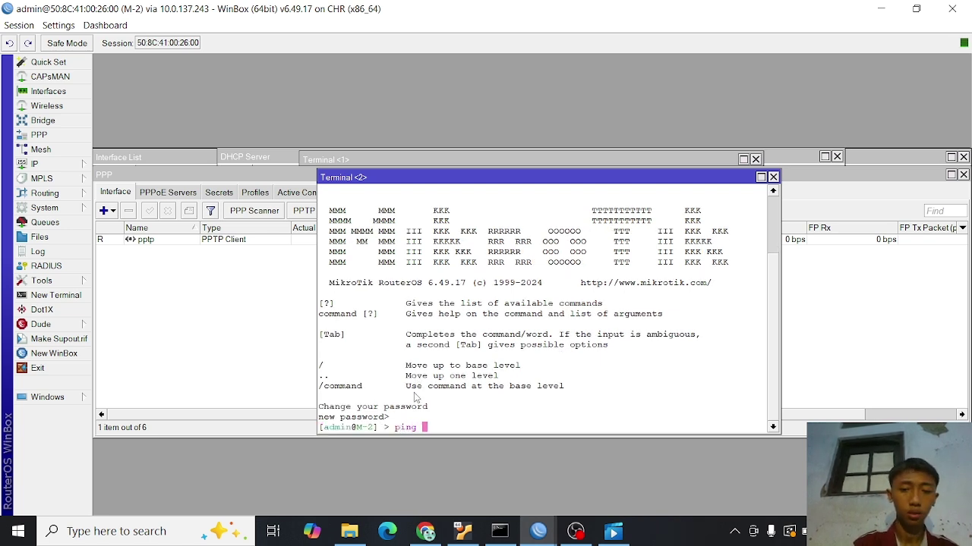
{"action": "type", "text": "10.10.1"}
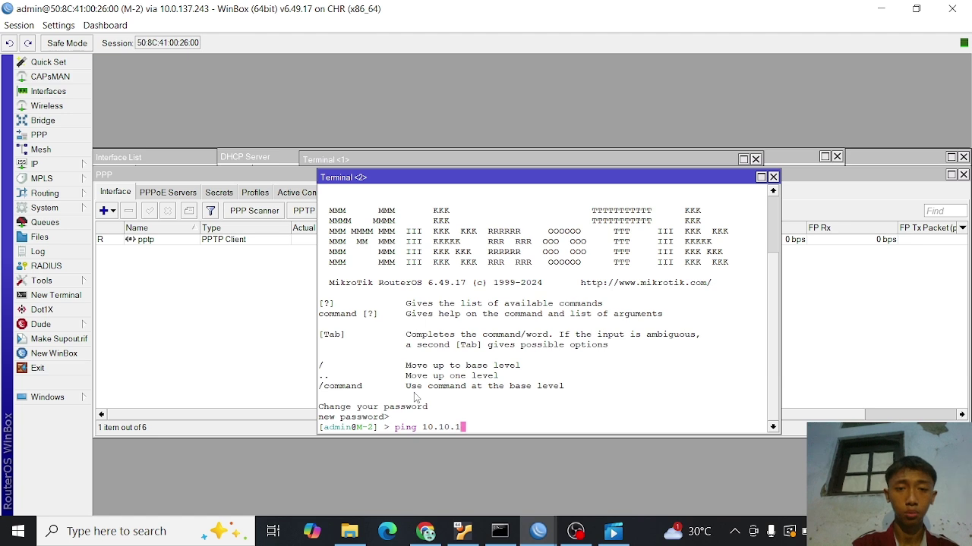
{"action": "type", "text": "0."}
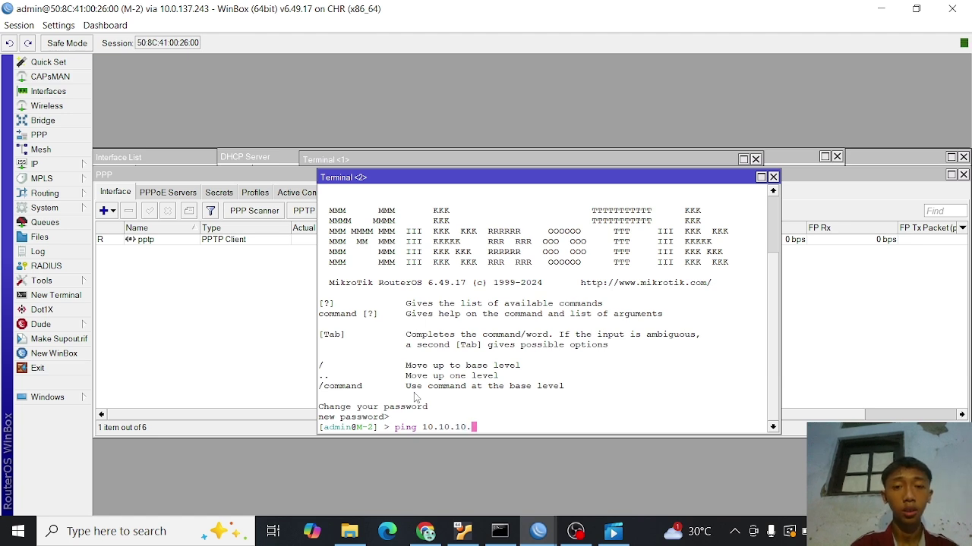
{"action": "type", "text": "1"}
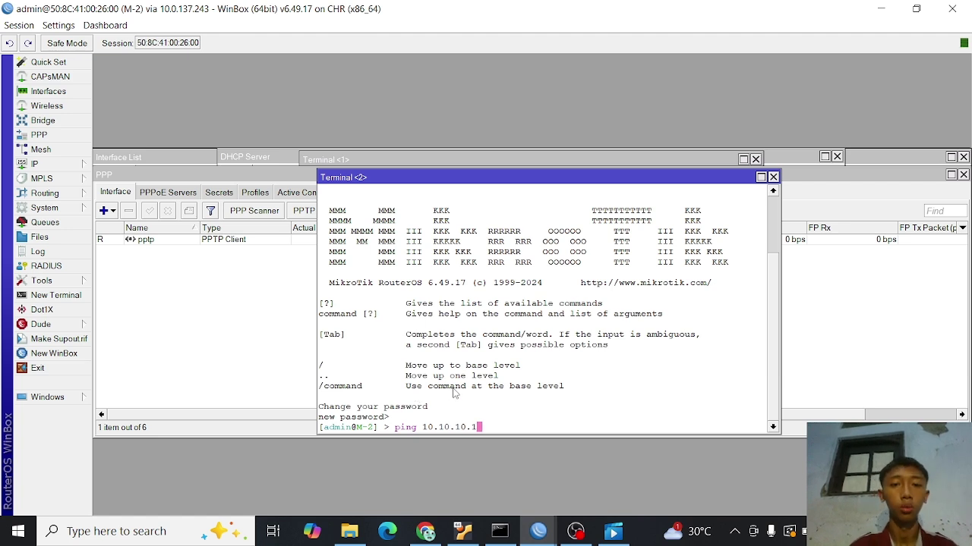
{"action": "key", "text": "Return"}
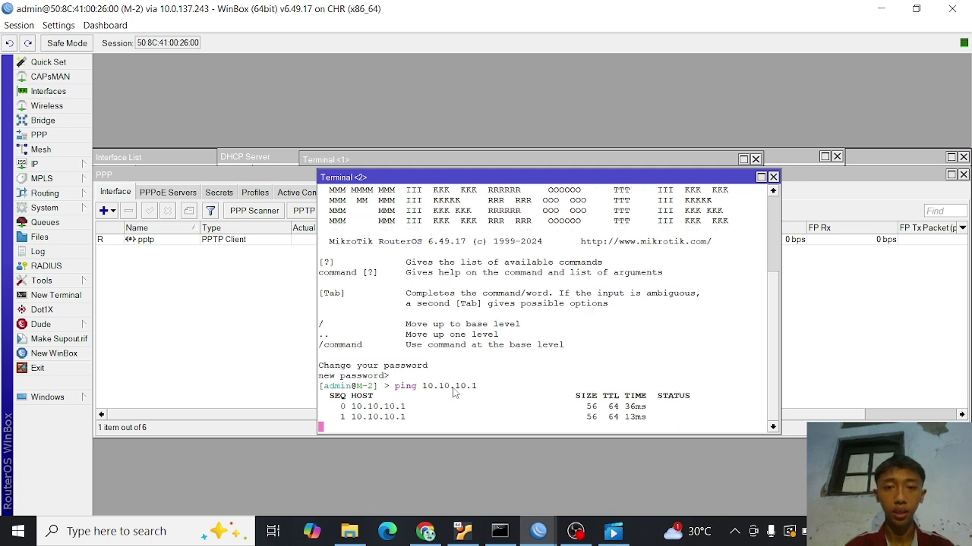
{"action": "key", "text": "ctrl+c"}
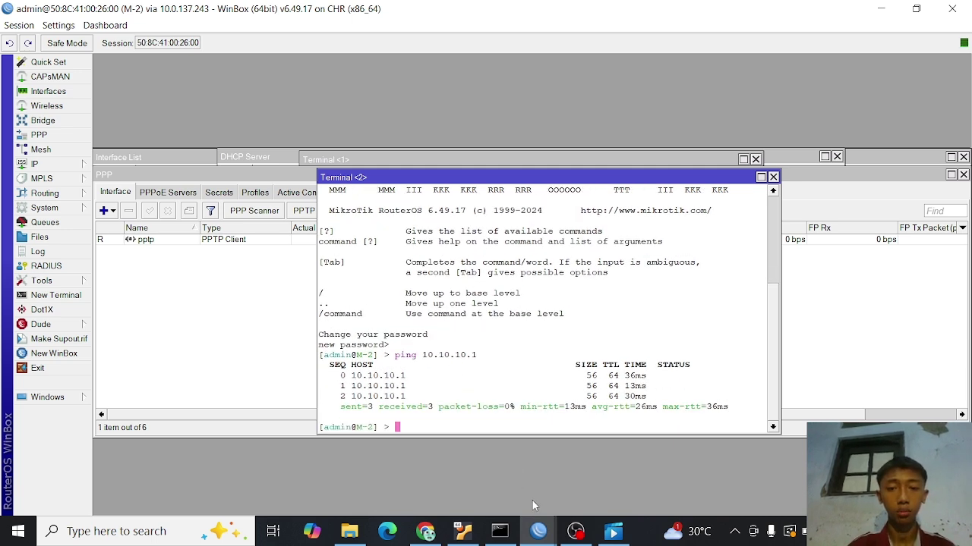
- Open a terminal on router M-1 and ping 10.10.10.2, stopping after four replies
{"action": "mouse_move", "coordinate": [538, 531]}
{"action": "left_click", "coordinate": [456, 455]}
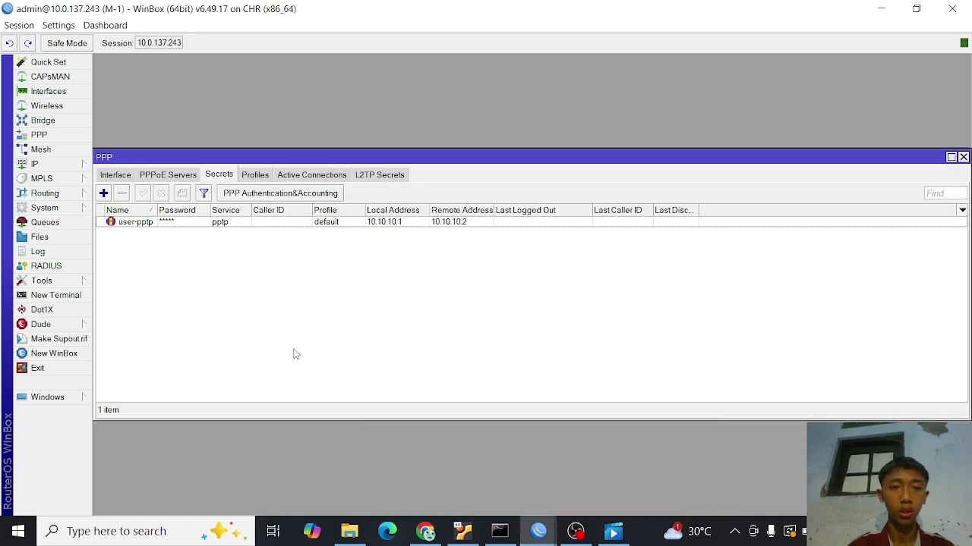
{"action": "left_click", "coordinate": [56, 295]}
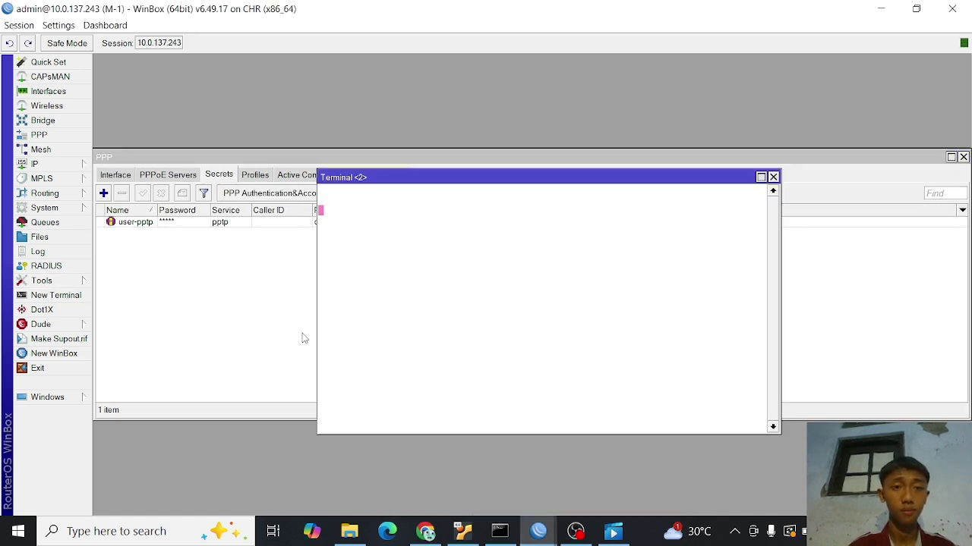
{"action": "key", "text": "Return"}
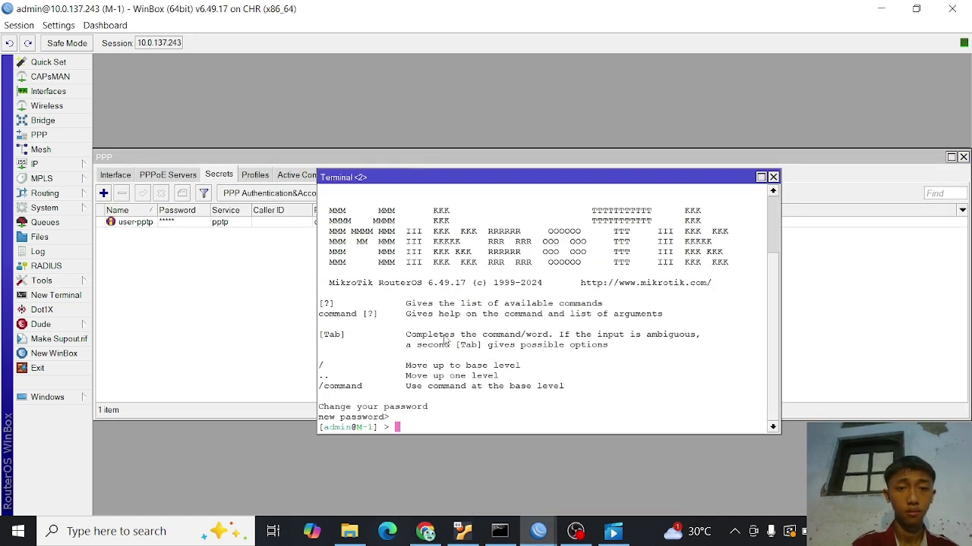
{"action": "type", "text": "ping "}
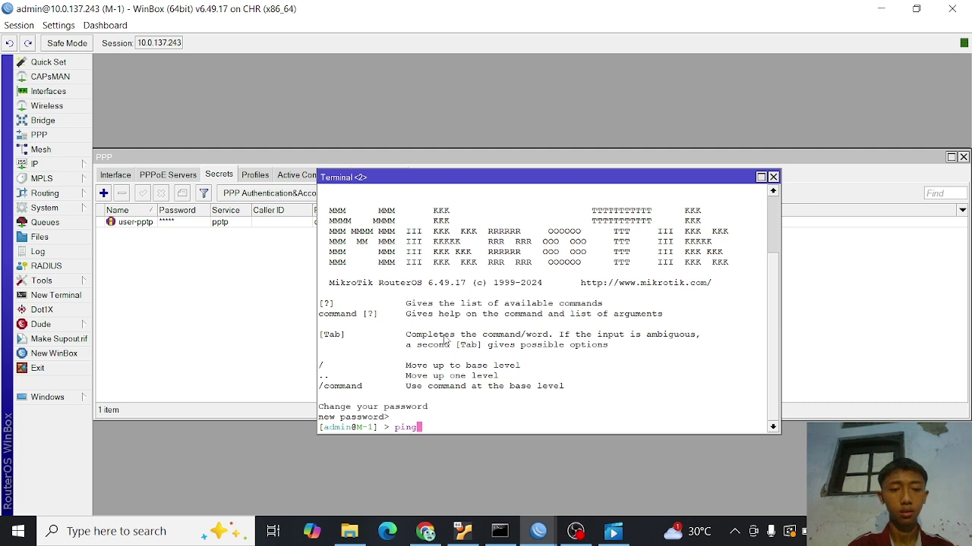
{"action": "type", "text": "10.10.10.2"}
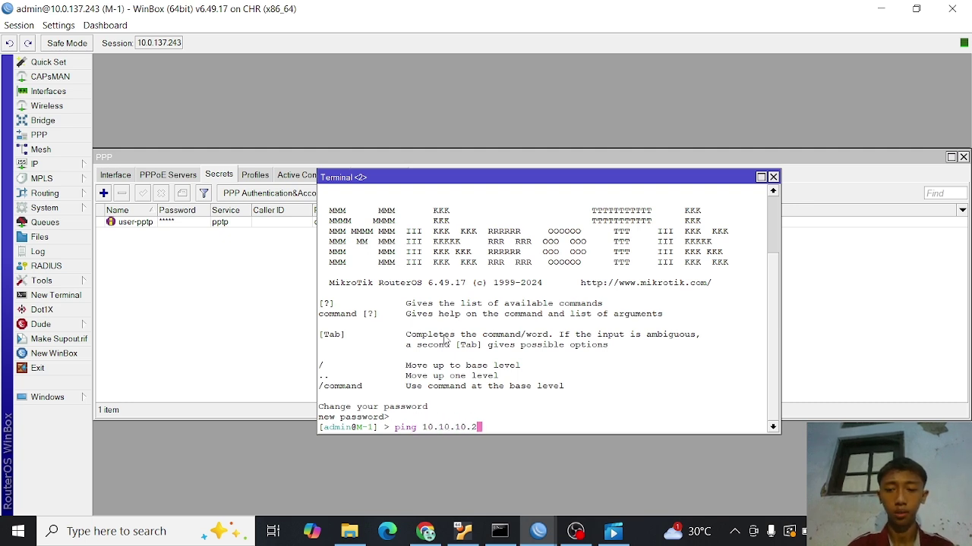
{"action": "key", "text": "Return"}
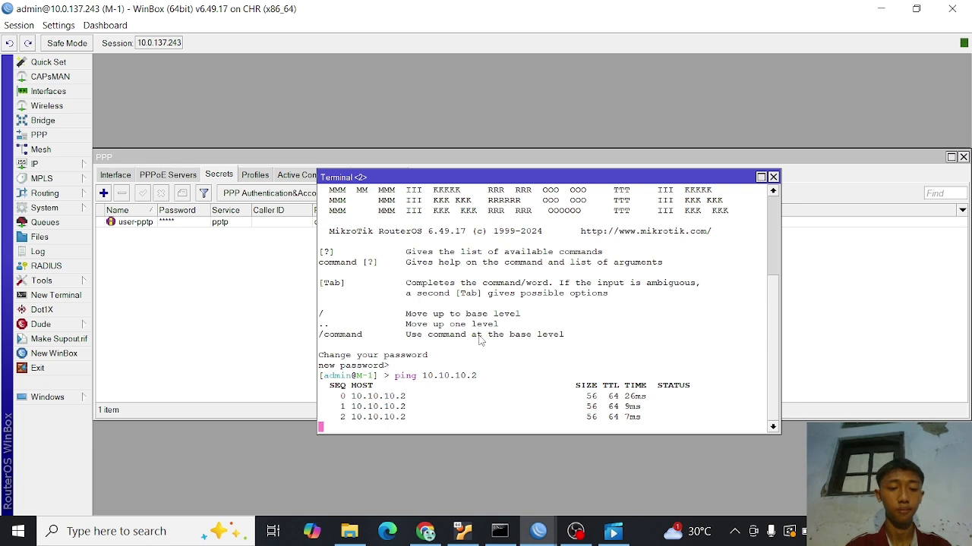
{"action": "key", "text": "ctrl+c"}
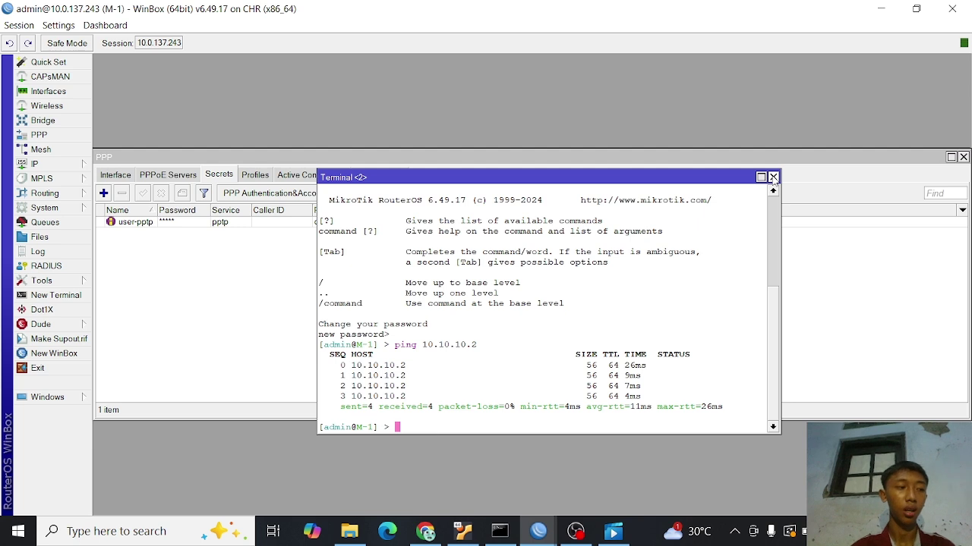
- Return to router M-1's session and close its terminal window
{"action": "left_click", "coordinate": [535, 534]}
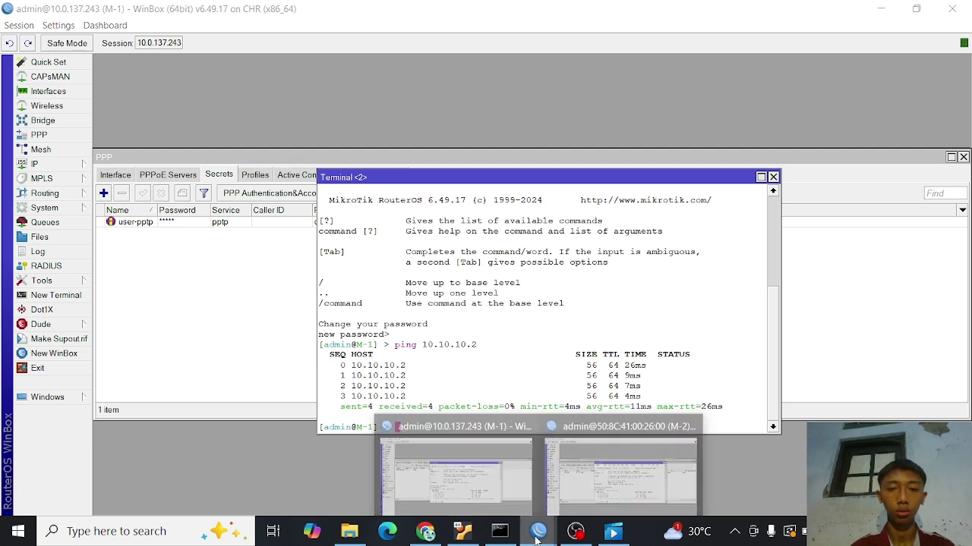
{"action": "left_click", "coordinate": [500, 487]}
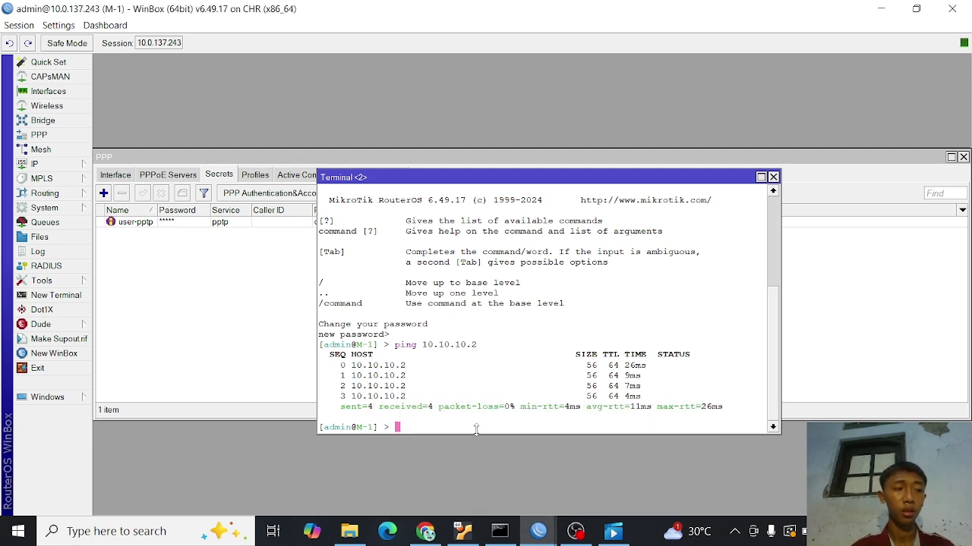
{"action": "left_click", "coordinate": [772, 176]}
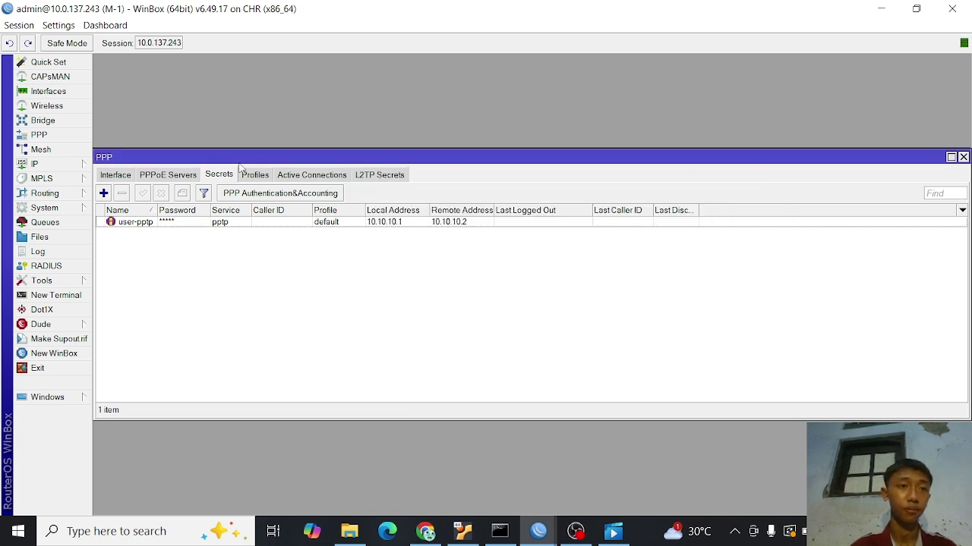
- On router M-1, add a route with destination 192.168.2.0/24 and gateway 10.10.10.2
{"action": "left_click", "coordinate": [82, 167]}
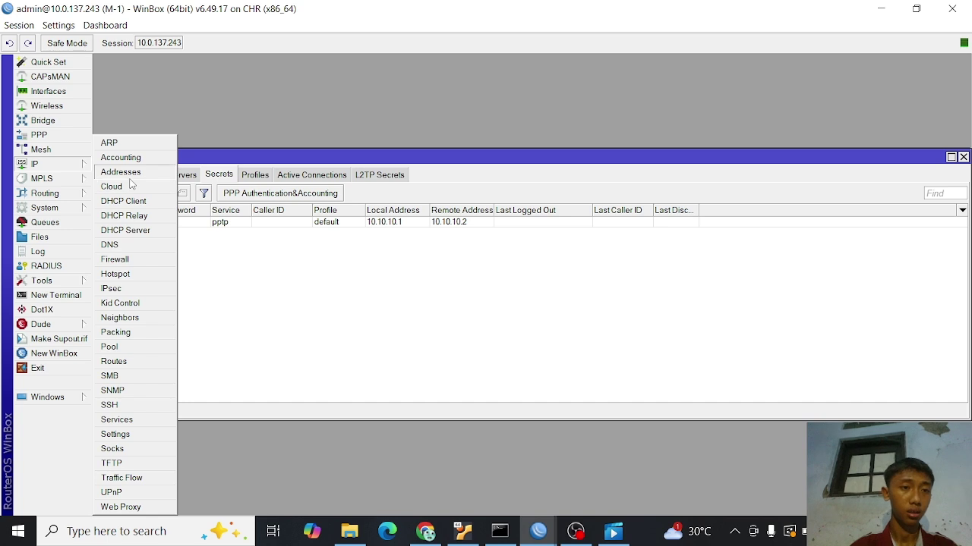
{"action": "left_click", "coordinate": [114, 362]}
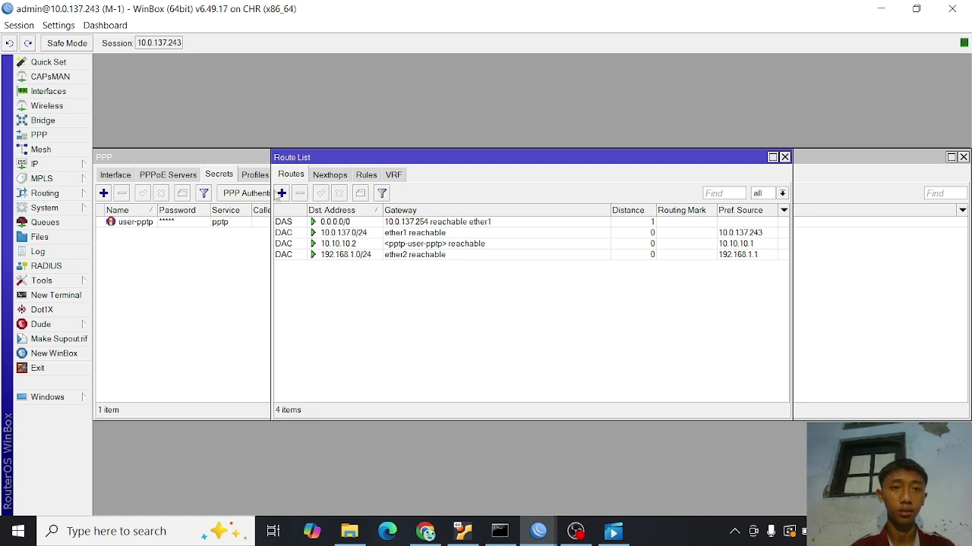
{"action": "left_click", "coordinate": [281, 194]}
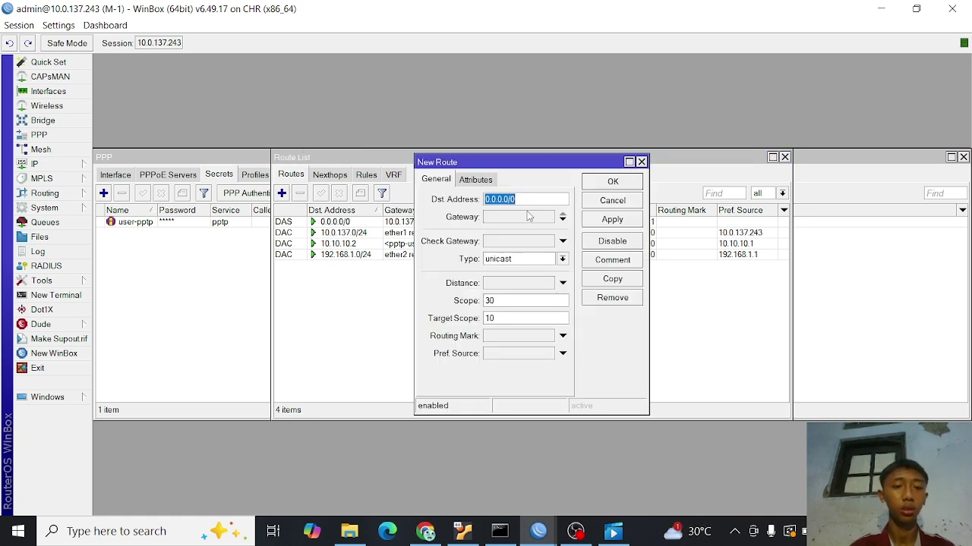
{"action": "type", "text": "192.168.2"}
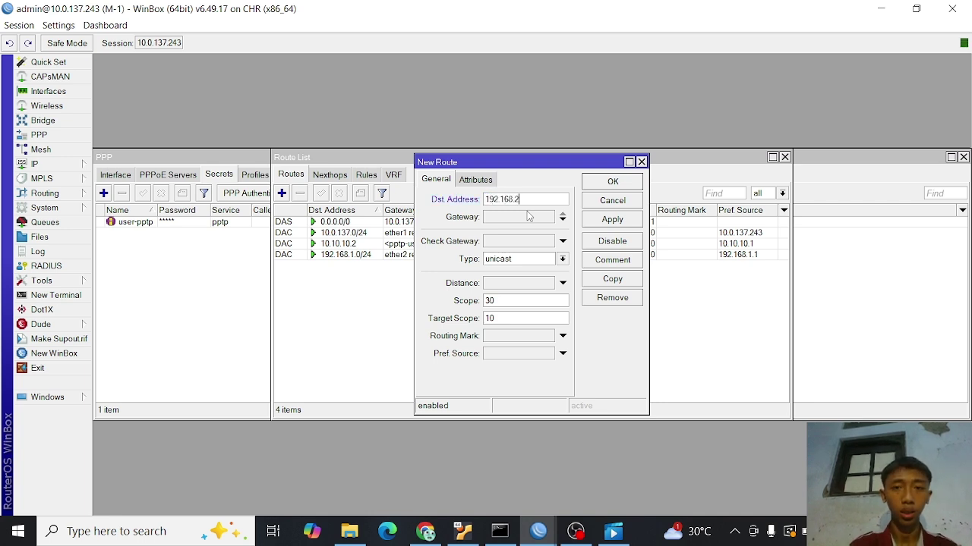
{"action": "type", "text": ".0/24"}
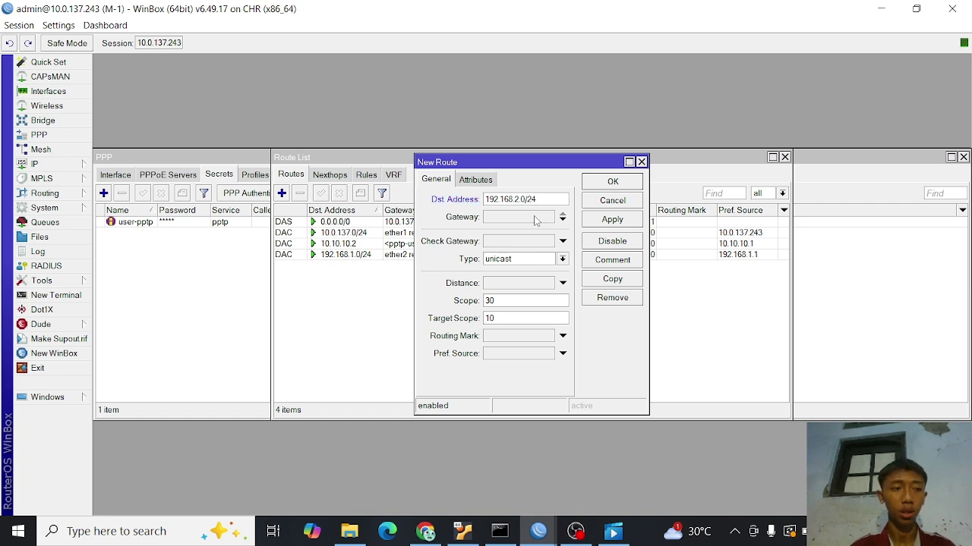
{"action": "left_click", "coordinate": [534, 220]}
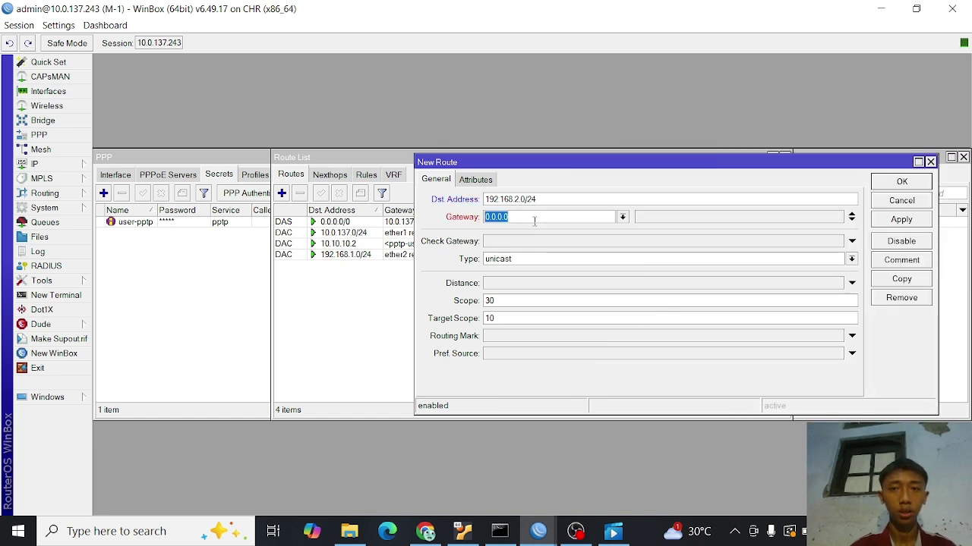
{"action": "type", "text": "10."}
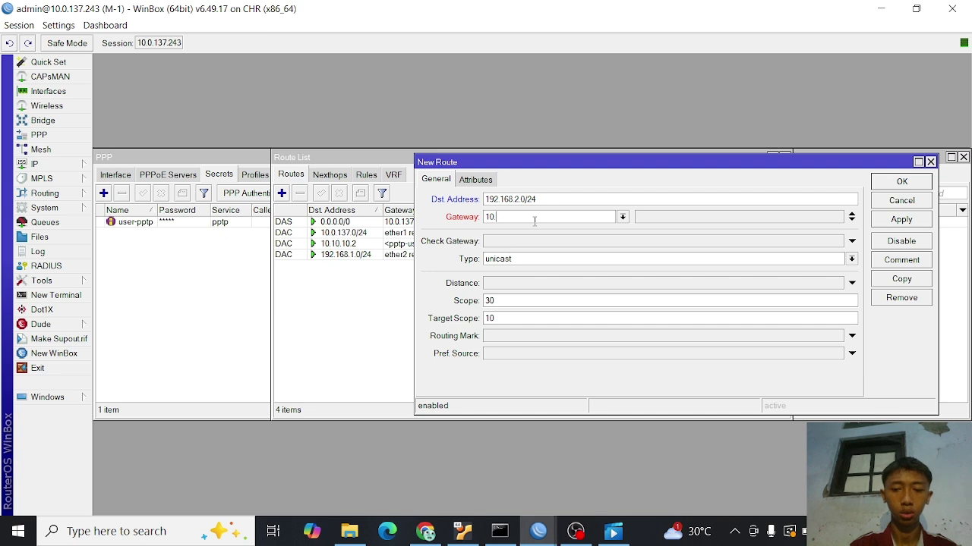
{"action": "type", "text": "10.10"}
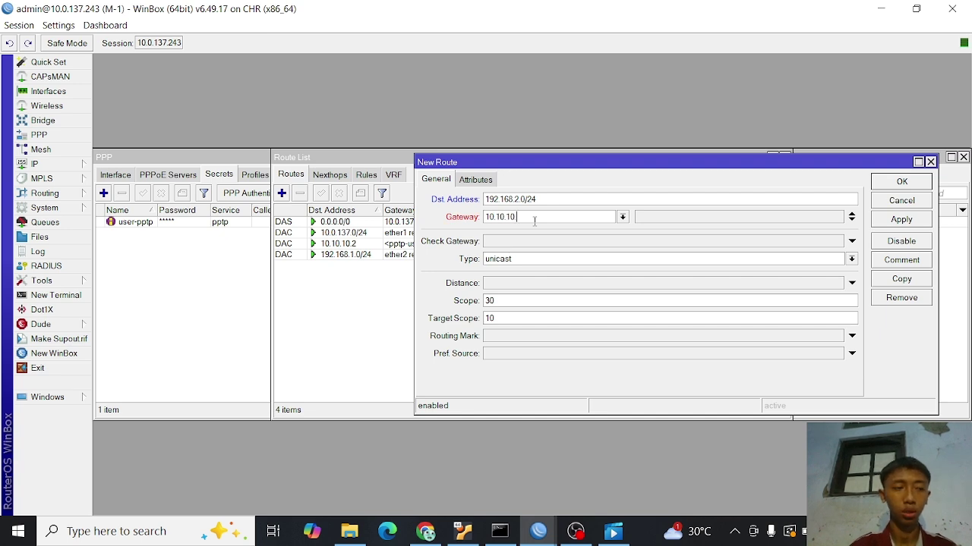
{"action": "type", "text": ".2"}
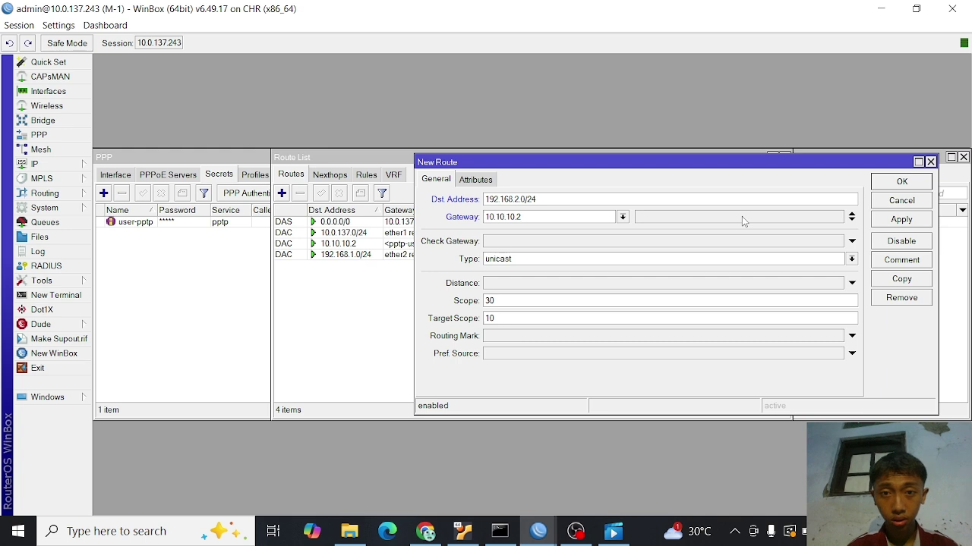
{"action": "left_click", "coordinate": [889, 221]}
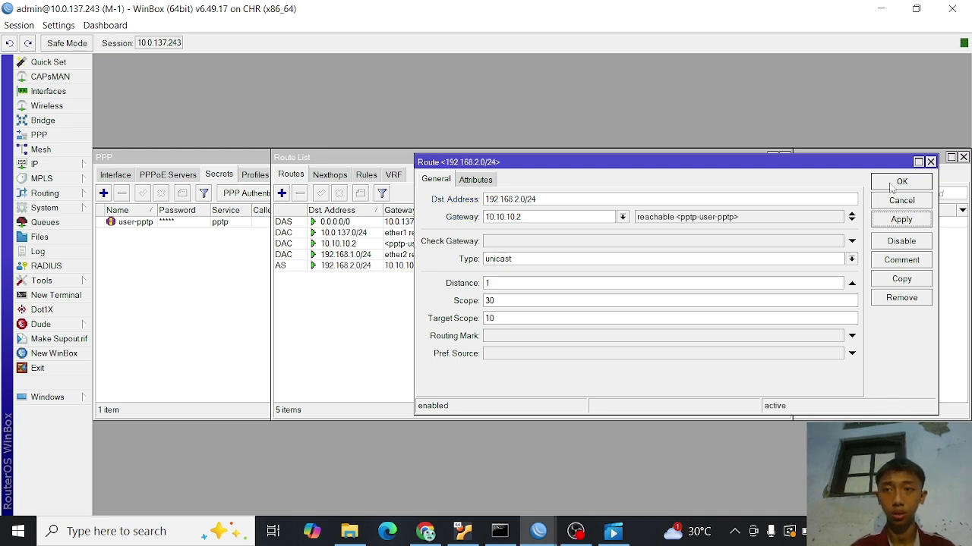
{"action": "left_click", "coordinate": [892, 188]}
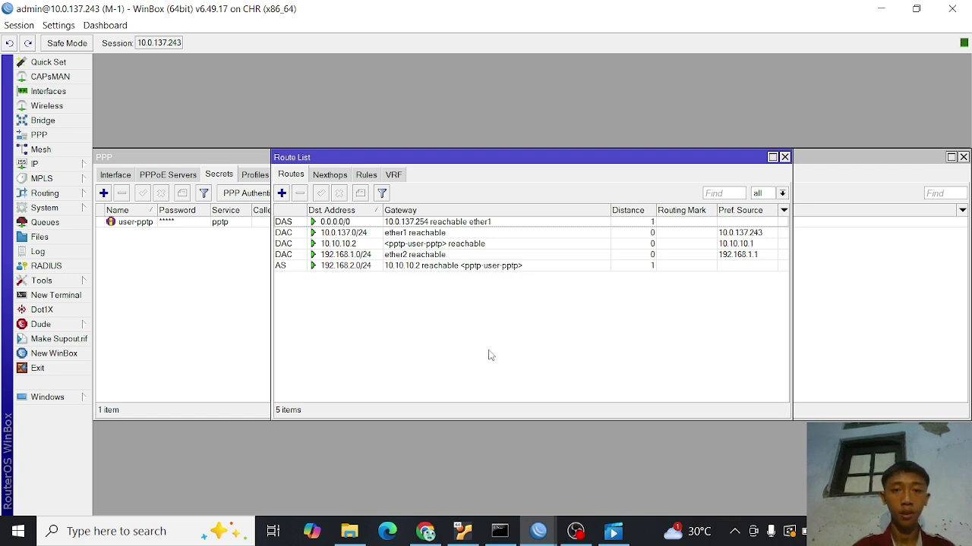
{"action": "left_click", "coordinate": [539, 532]}
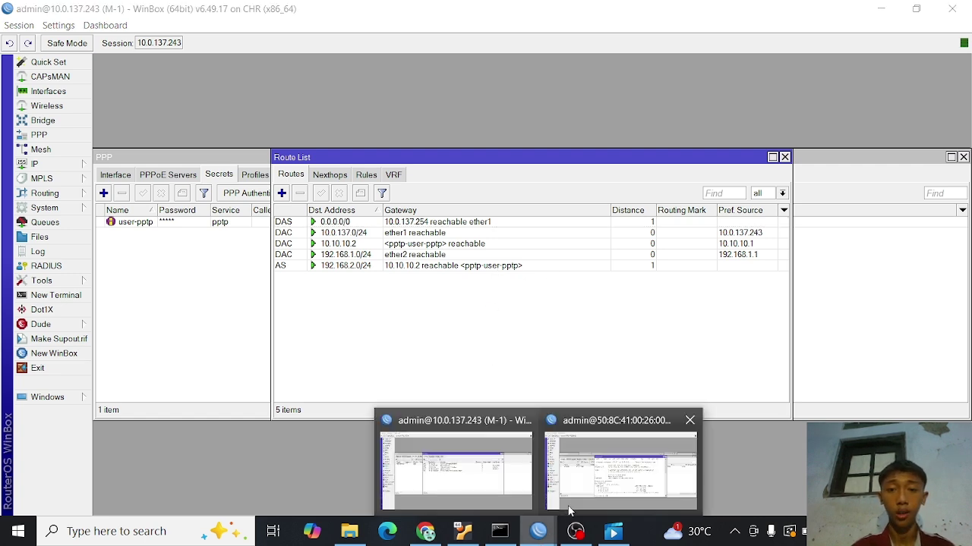
- On router M-2, add a route with destination 192.168.1.0/24 and gateway 10.10.10.1
{"action": "left_click", "coordinate": [584, 492]}
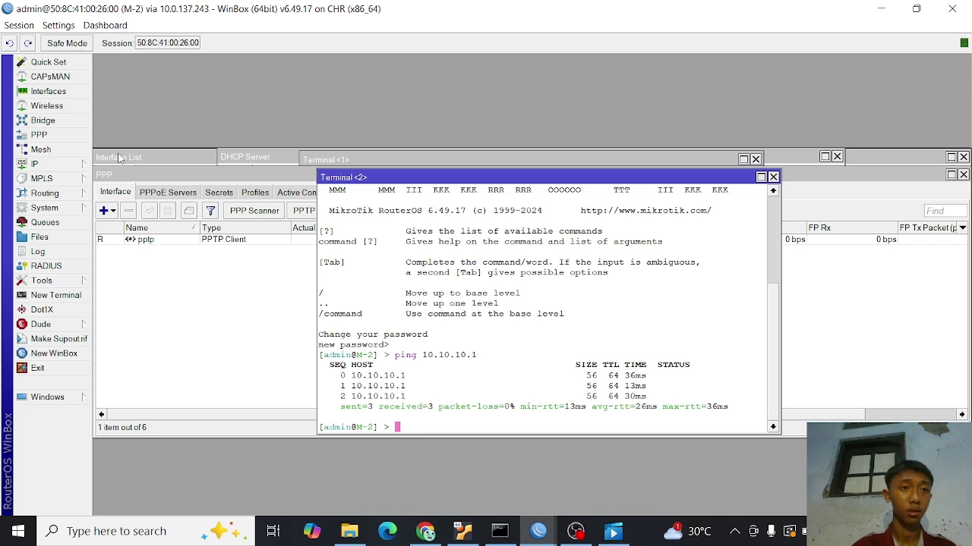
{"action": "left_click", "coordinate": [80, 163]}
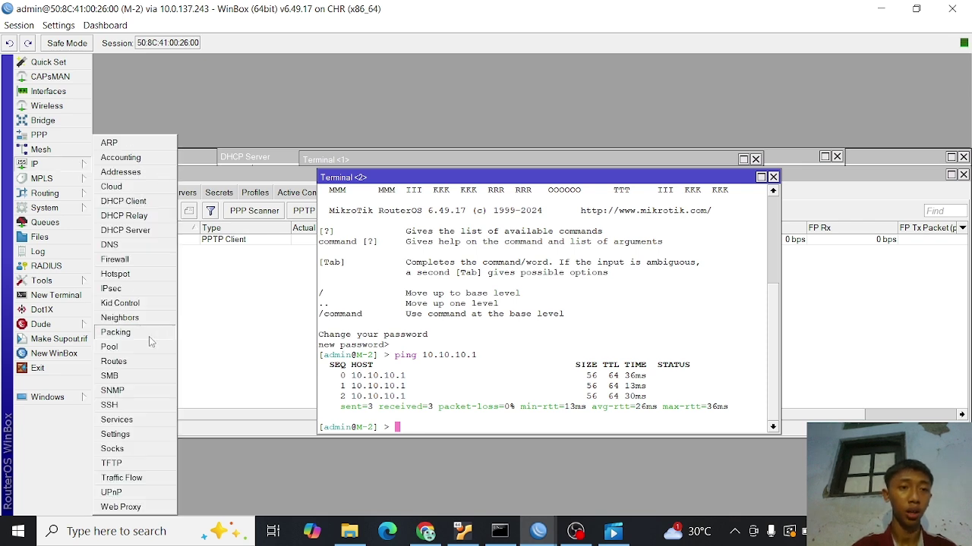
{"action": "left_click", "coordinate": [141, 362]}
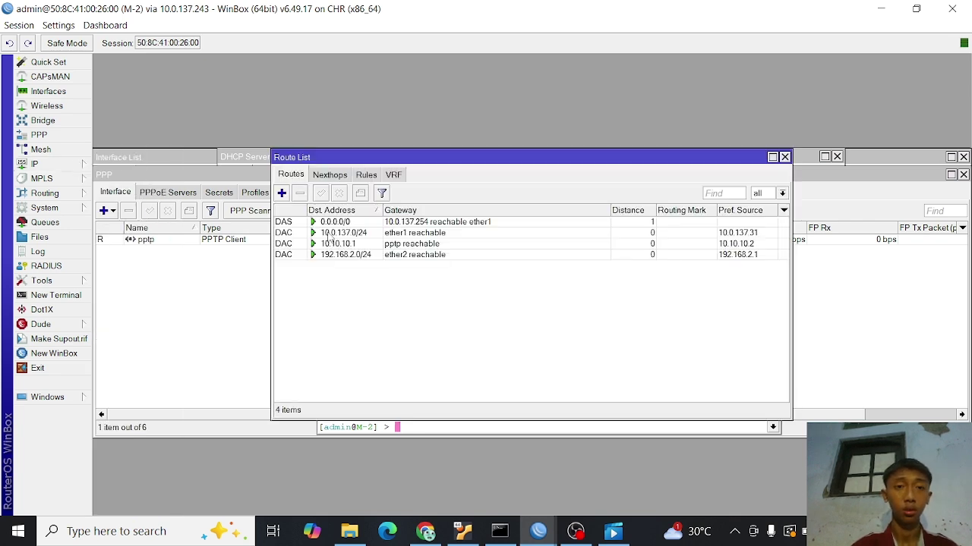
{"action": "left_click", "coordinate": [282, 193]}
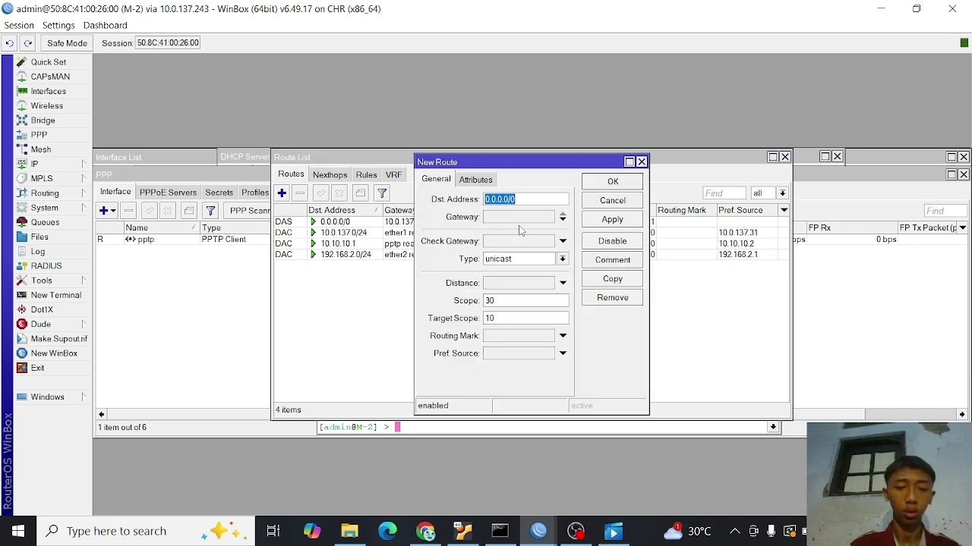
{"action": "type", "text": "192.16"}
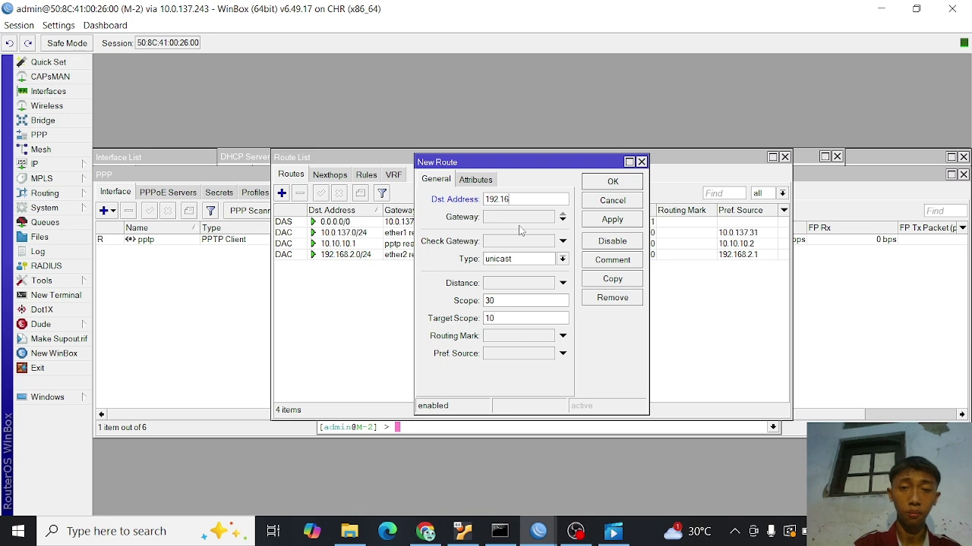
{"action": "type", "text": "8.1"}
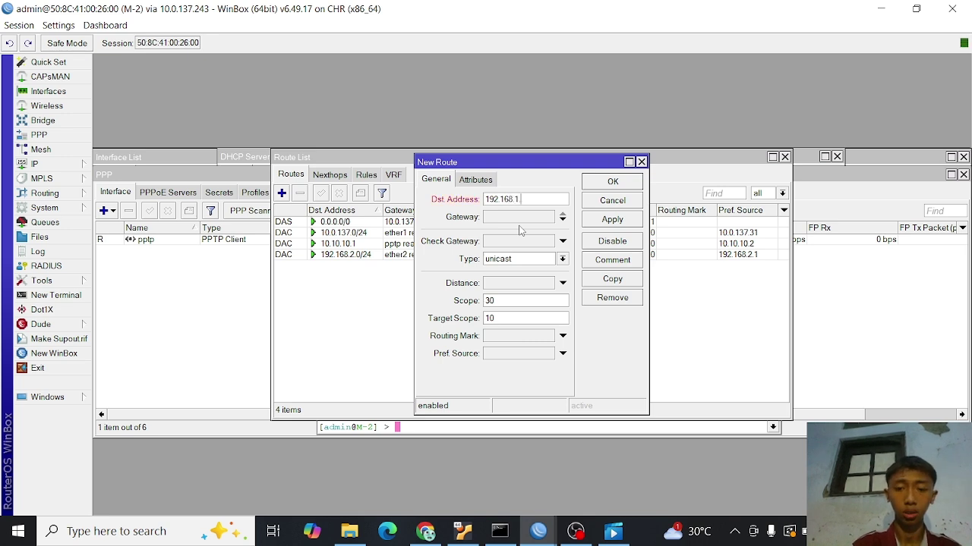
{"action": "type", "text": ".0/24"}
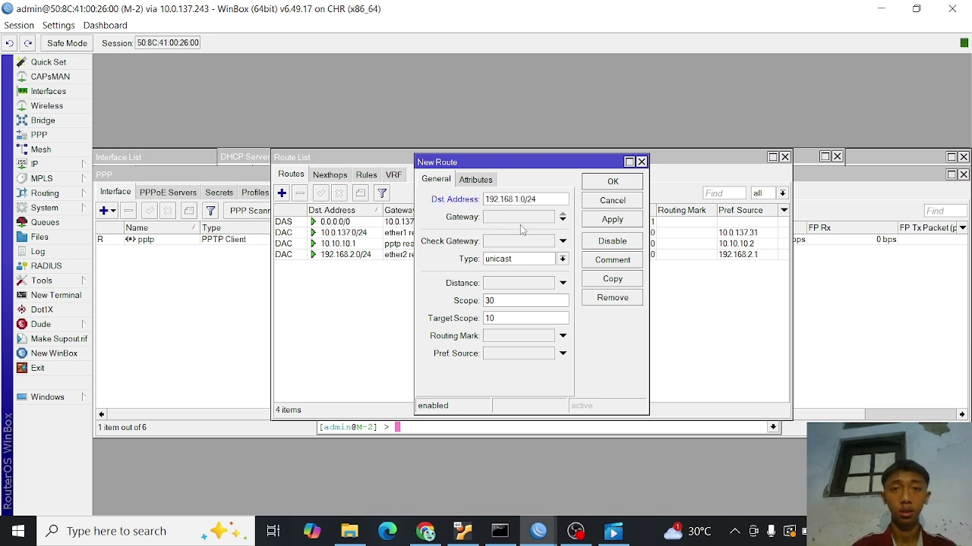
{"action": "left_click", "coordinate": [526, 219]}
{"action": "type", "text": "10"}
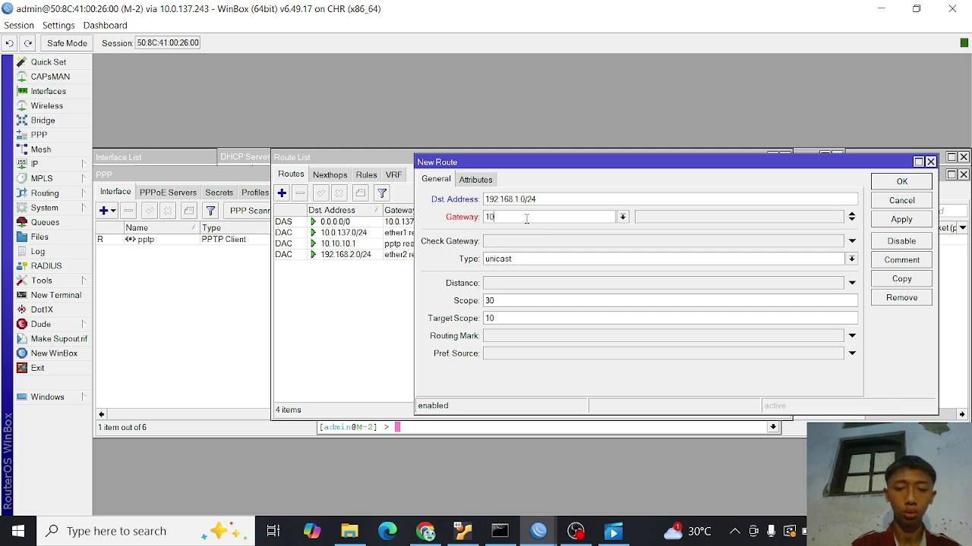
{"action": "type", "text": ".10.10.1"}
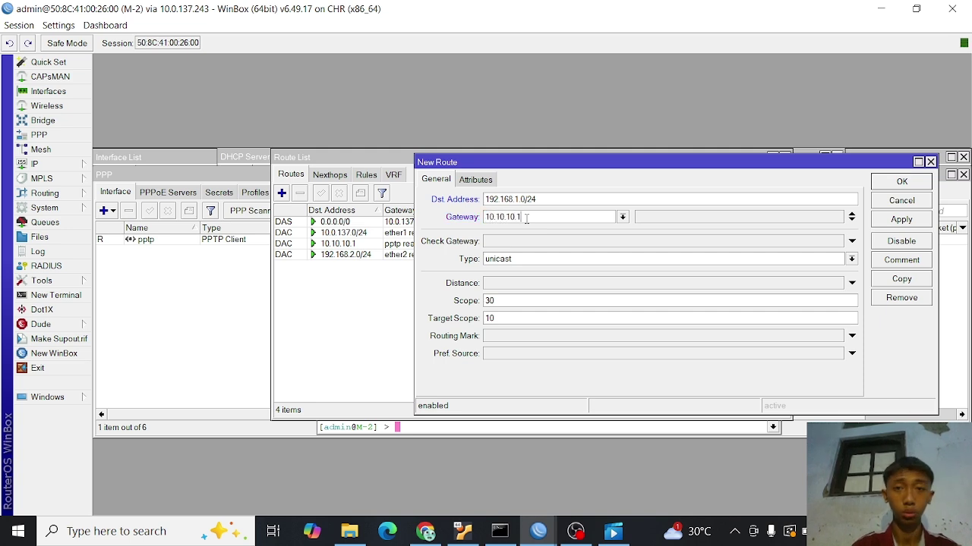
{"action": "left_click", "coordinate": [901, 219]}
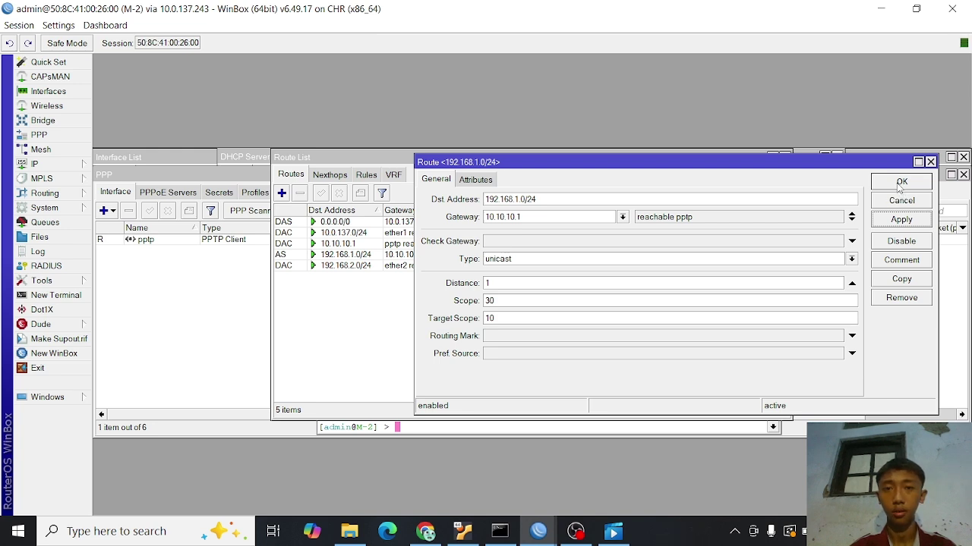
{"action": "left_click", "coordinate": [901, 182]}
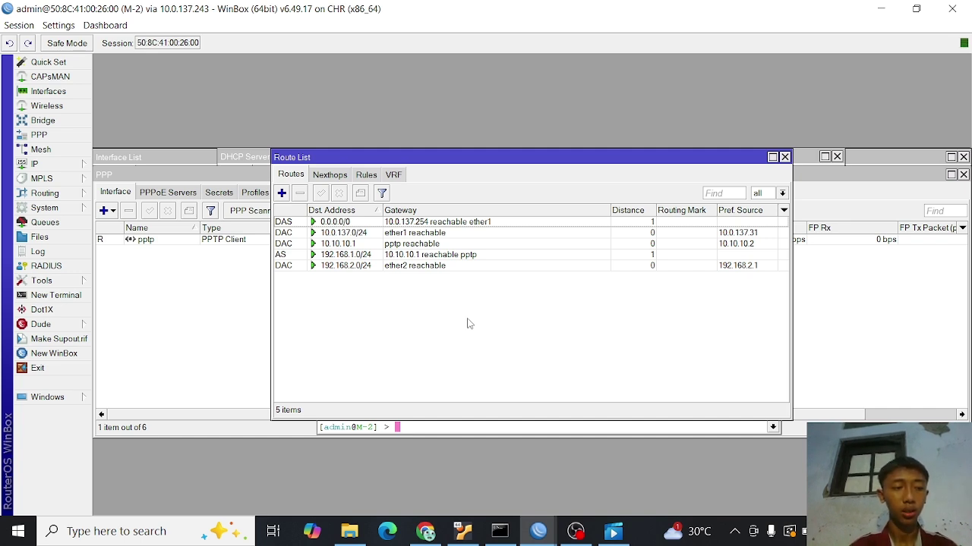
{"action": "left_click", "coordinate": [437, 530]}
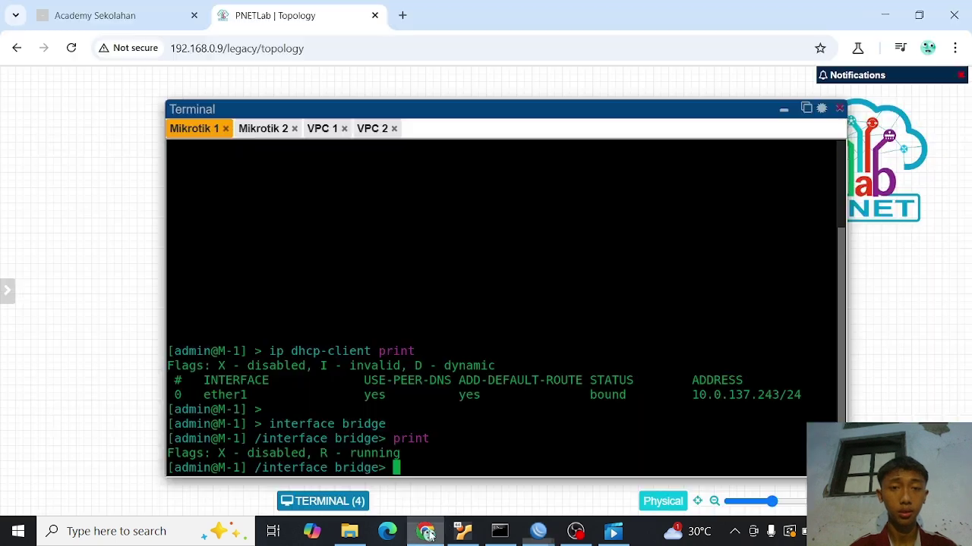
- Rerun ping 192.168.2.254 from the VPC 1 console
{"action": "left_click", "coordinate": [322, 128]}
{"action": "left_click", "coordinate": [372, 128]}
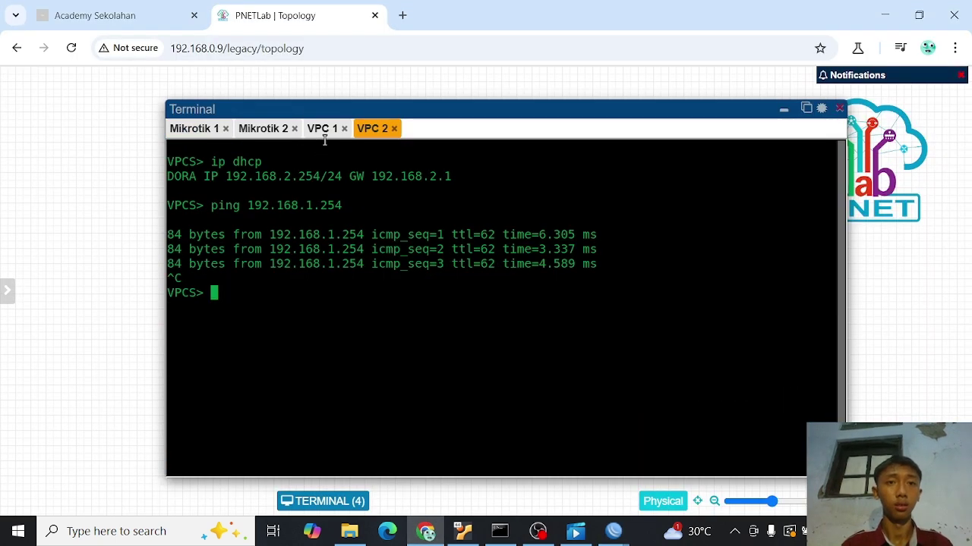
{"action": "left_click", "coordinate": [321, 128]}
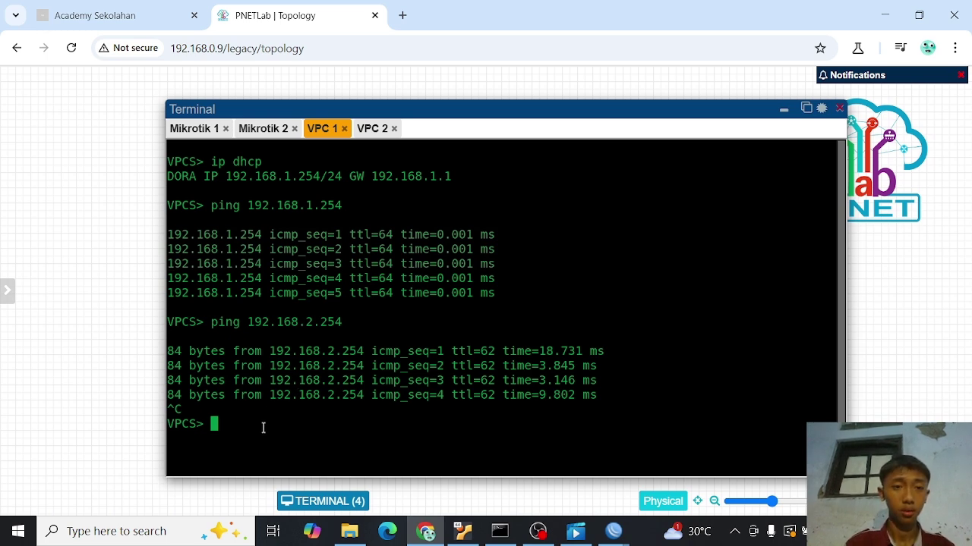
{"action": "key", "text": "Up"}
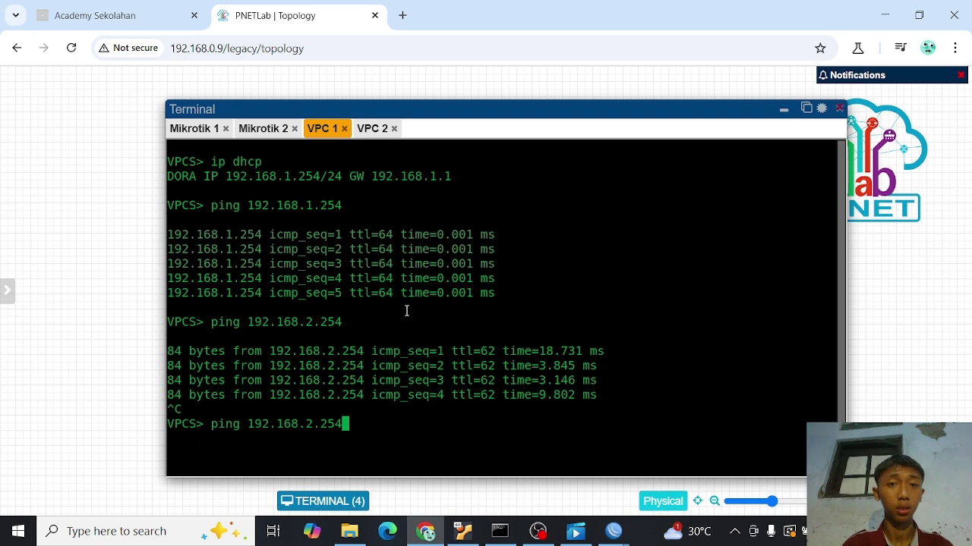
{"action": "key", "text": "Return"}
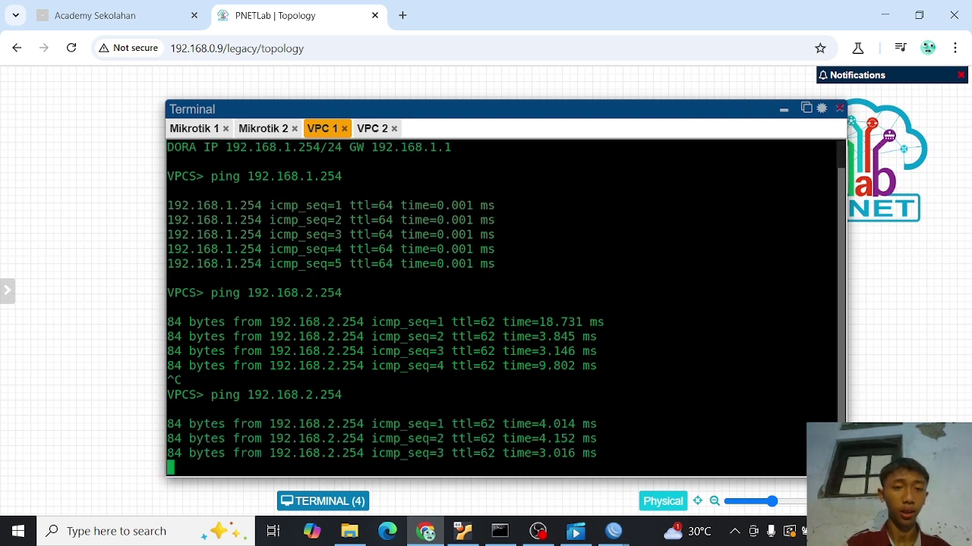
{"action": "key", "text": "ctrl+c"}
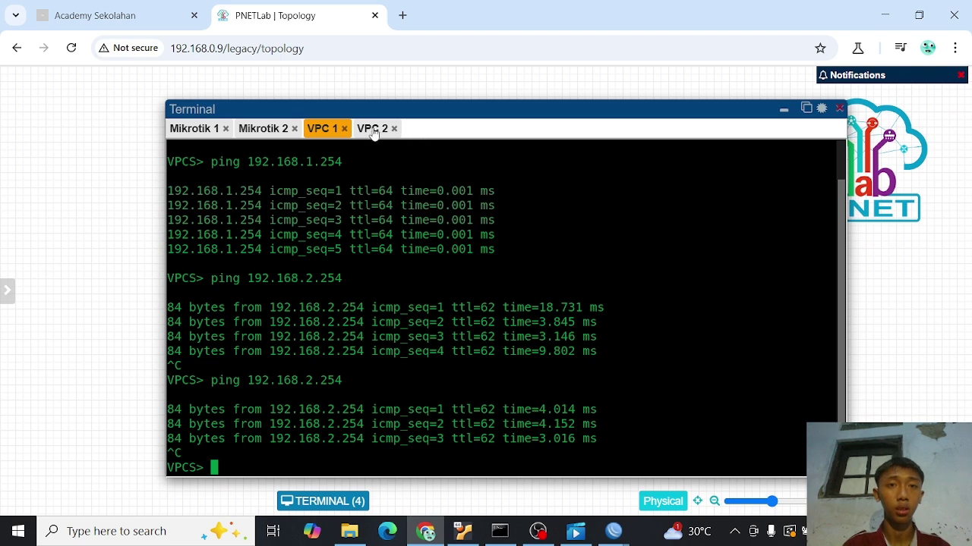
- Rerun ping 192.168.1.254 from the VPC 2 console, stopping after three replies
{"action": "left_click", "coordinate": [372, 130]}
{"action": "key", "text": "Up"}
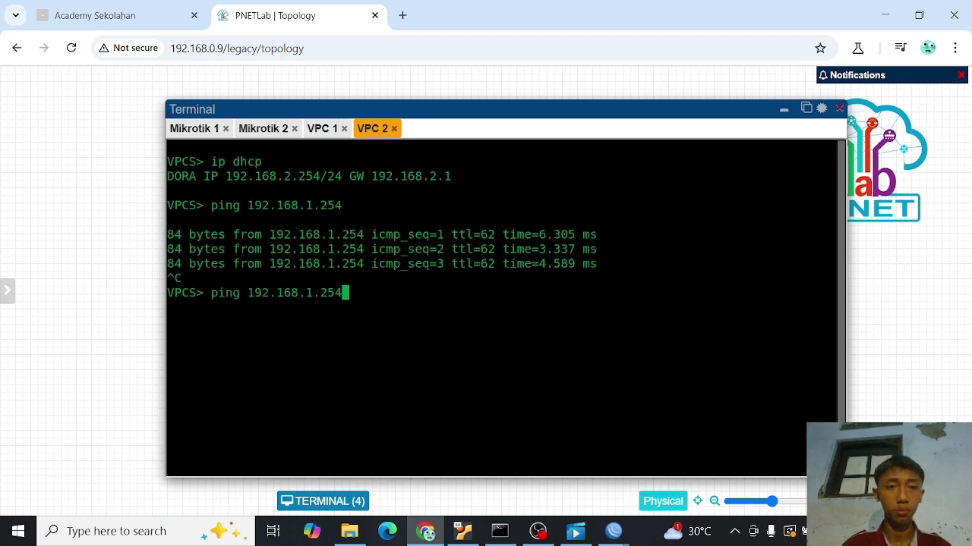
{"action": "key", "text": "Return"}
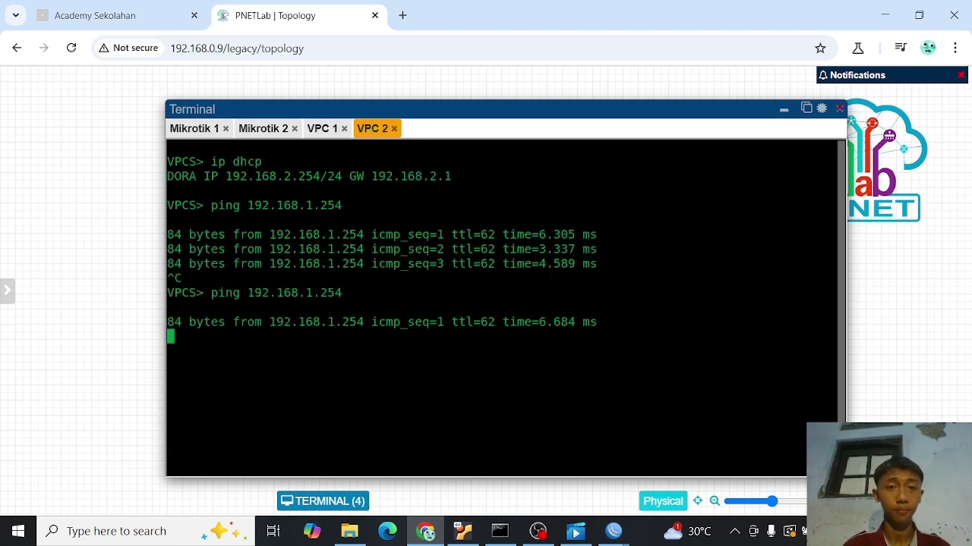
{"action": "key", "text": "ctrl+c"}
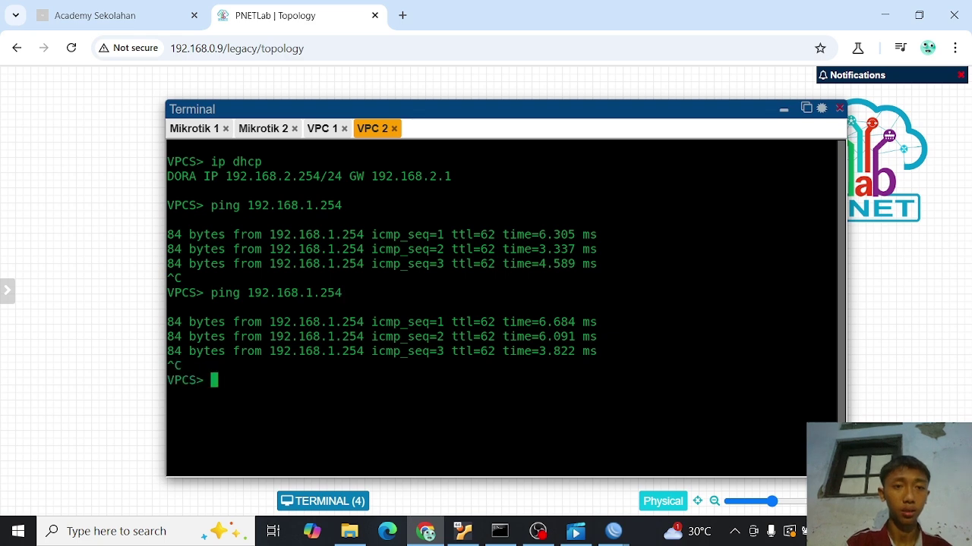
{"action": "left_click", "coordinate": [783, 109]}
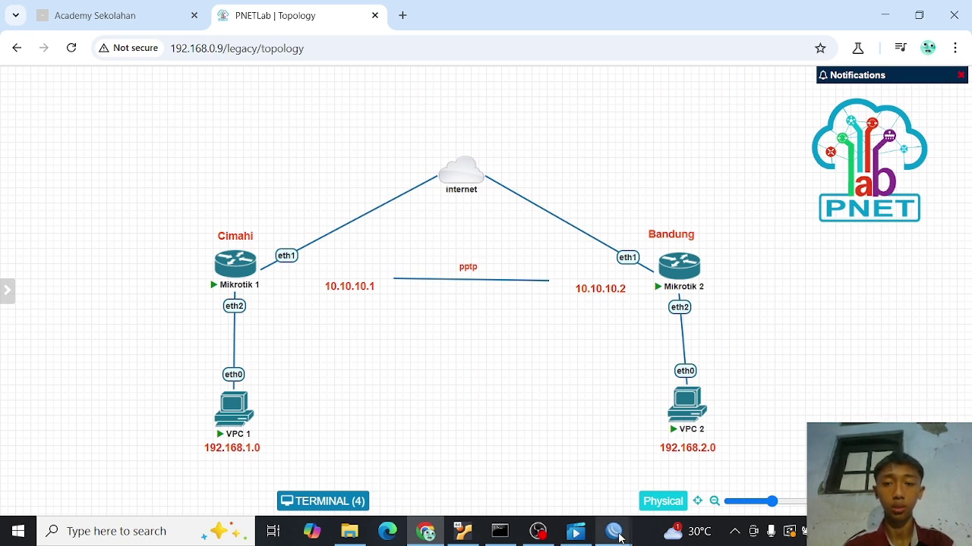
- Bring router M-1's WinBox session with its route list back to the front
{"action": "mouse_move", "coordinate": [615, 523]}
{"action": "left_click", "coordinate": [550, 474]}
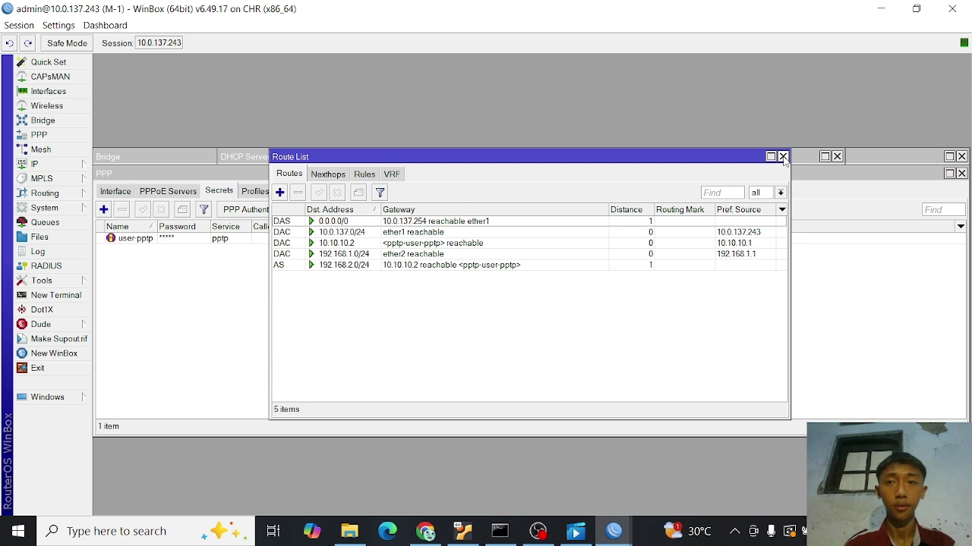
- Close the route list and disable the user-pptp PPP secret on router M-1
{"action": "left_click", "coordinate": [783, 157]}
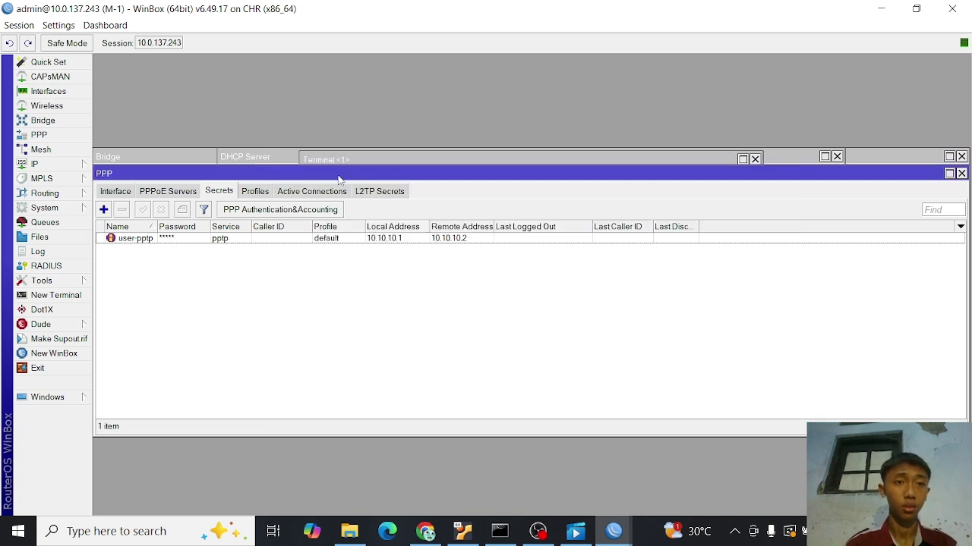
{"action": "left_click", "coordinate": [150, 241]}
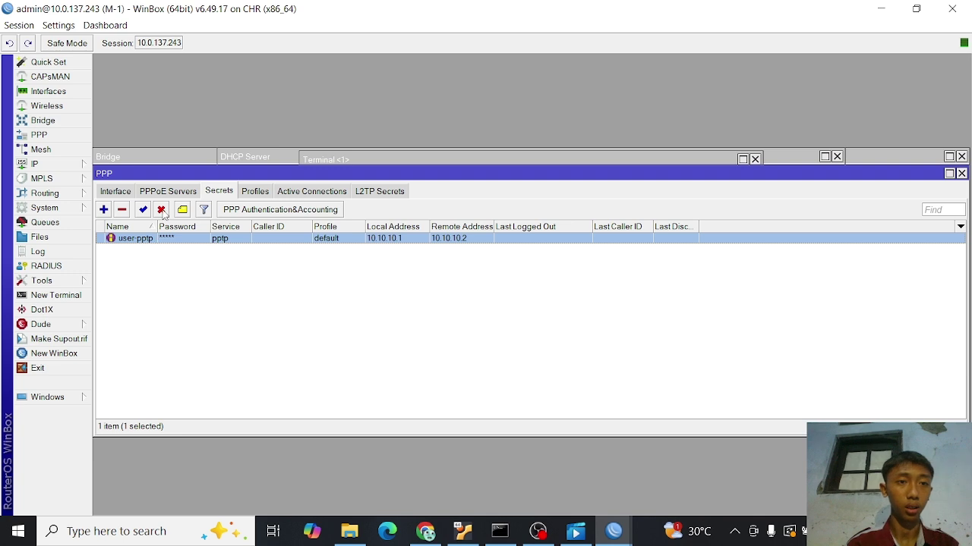
{"action": "left_click", "coordinate": [162, 210]}
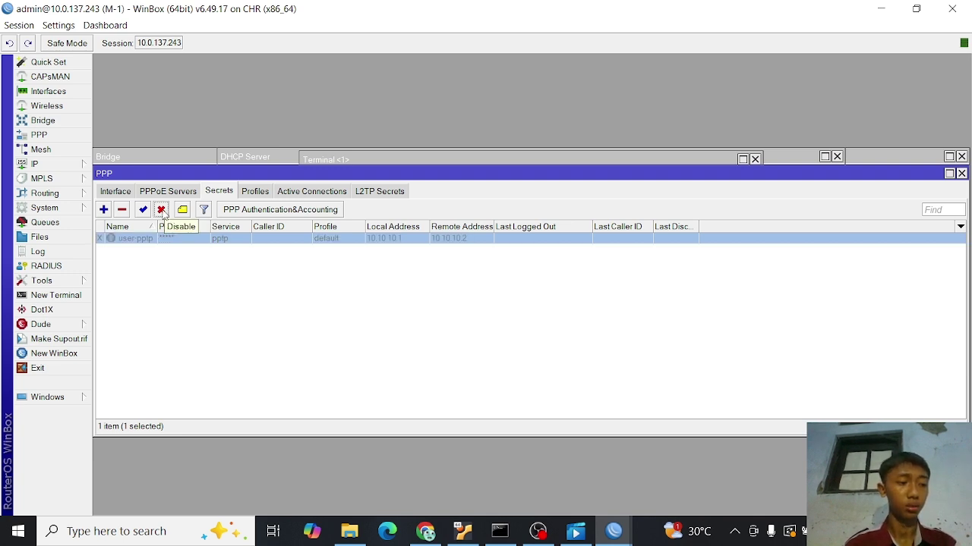
- Turn off the PPTP server on router M-1 by unchecking Enabled
{"action": "left_click", "coordinate": [116, 193]}
{"action": "left_click", "coordinate": [153, 242]}
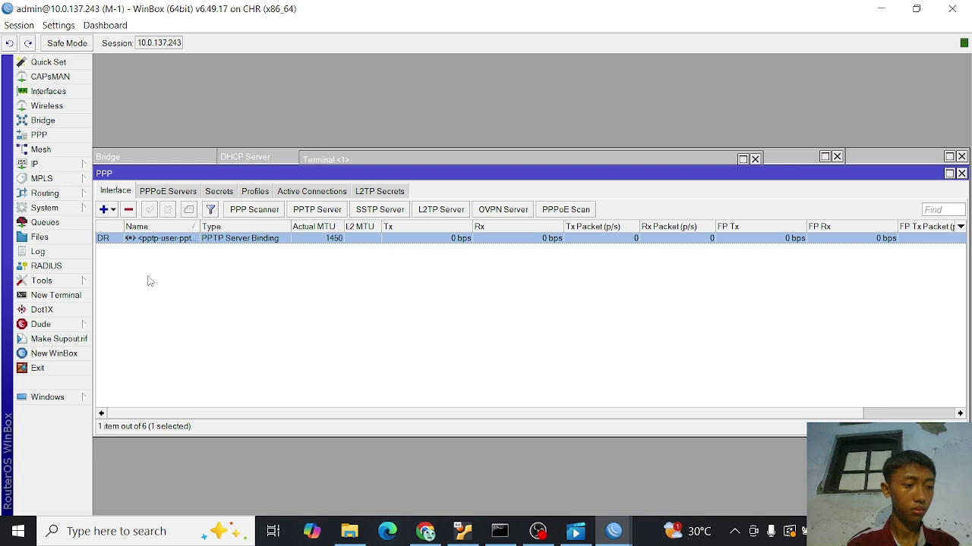
{"action": "left_click", "coordinate": [150, 282]}
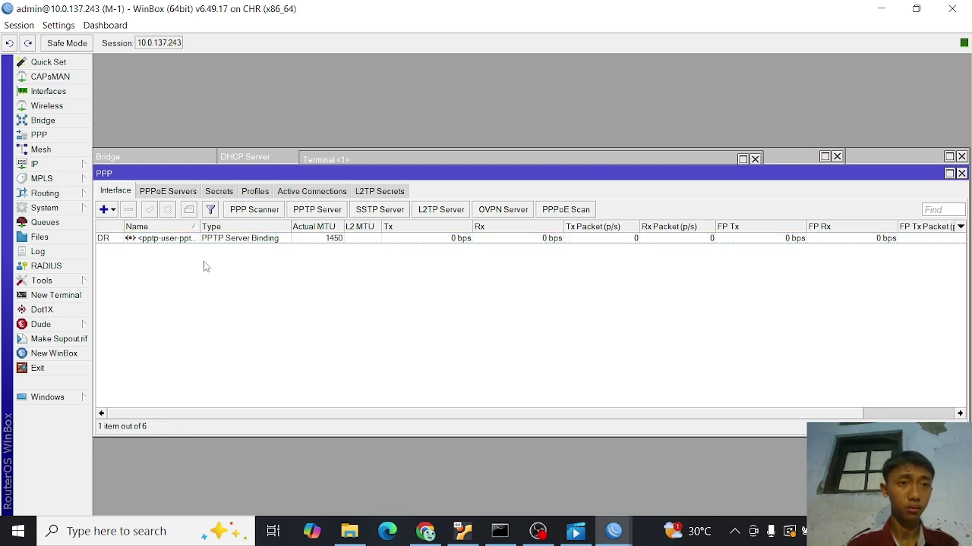
{"action": "left_click", "coordinate": [322, 211]}
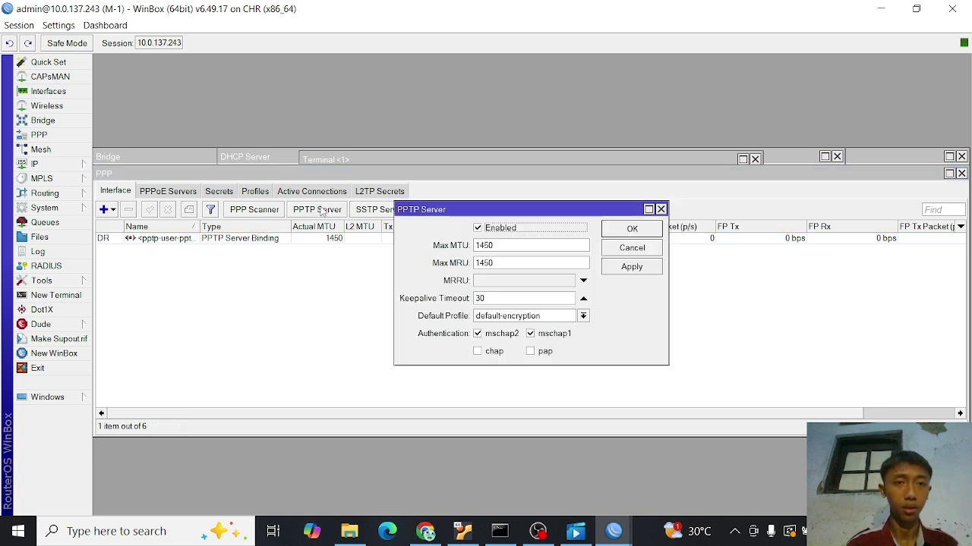
{"action": "left_click", "coordinate": [478, 228]}
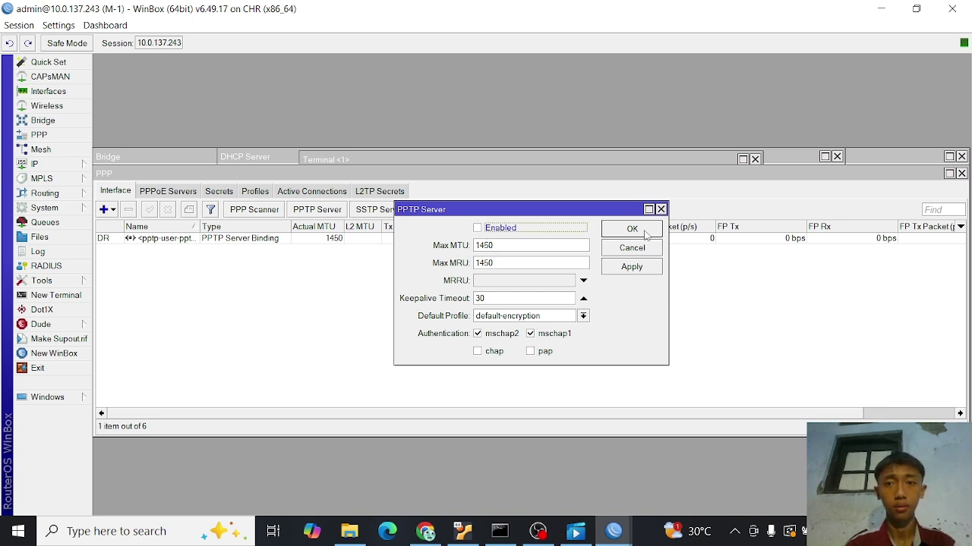
{"action": "left_click", "coordinate": [634, 268]}
{"action": "left_click", "coordinate": [631, 229]}
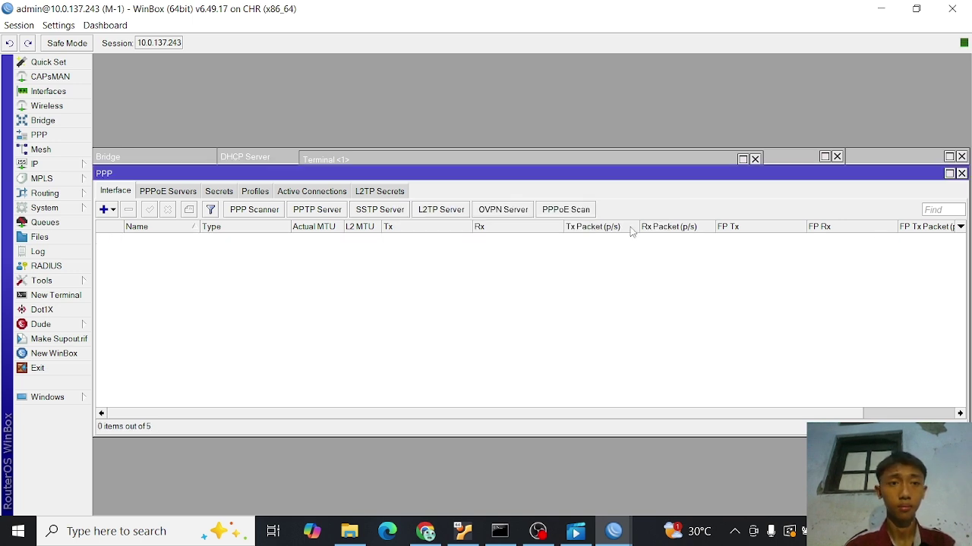
- Disable router M-1's route to 192.168.2.0/24 via 10.10.10.2
{"action": "left_click", "coordinate": [220, 193]}
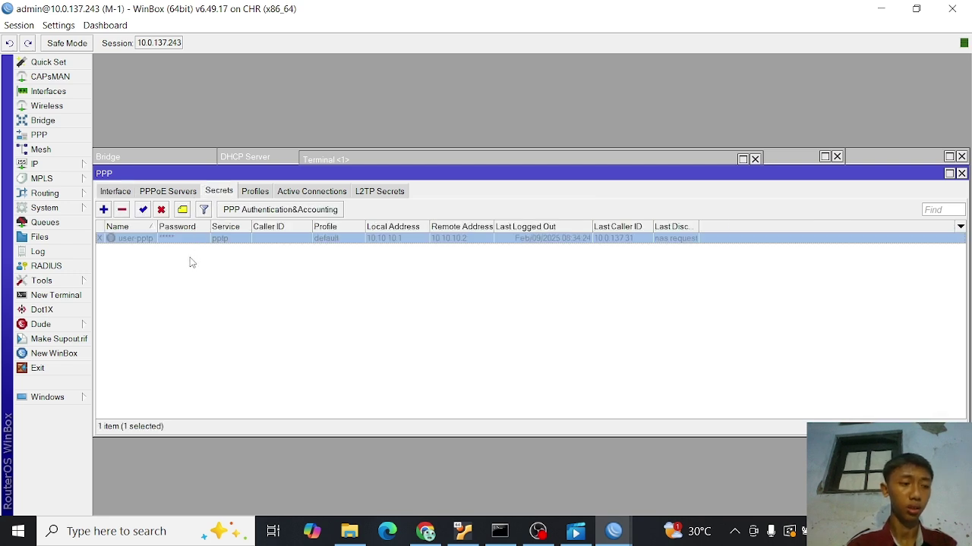
{"action": "left_click", "coordinate": [83, 169]}
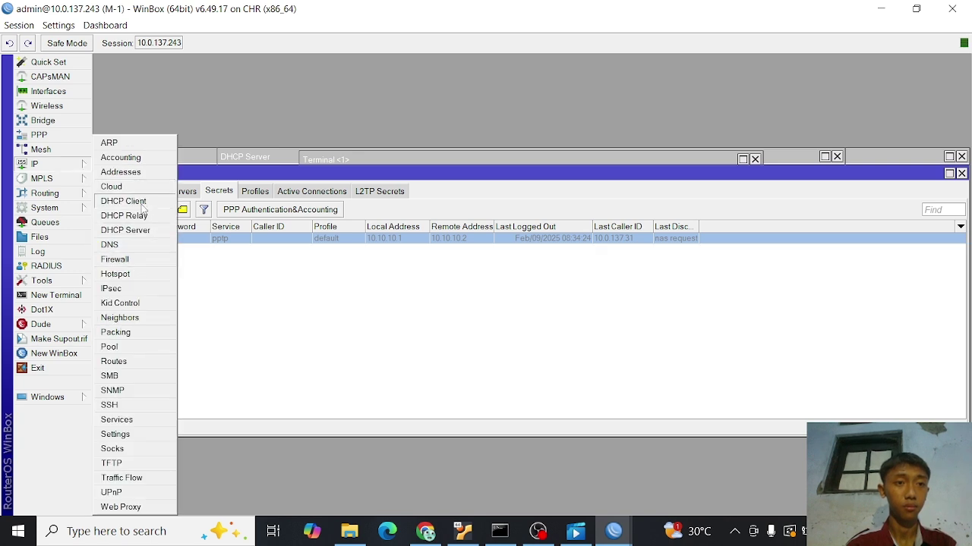
{"action": "left_click", "coordinate": [114, 362]}
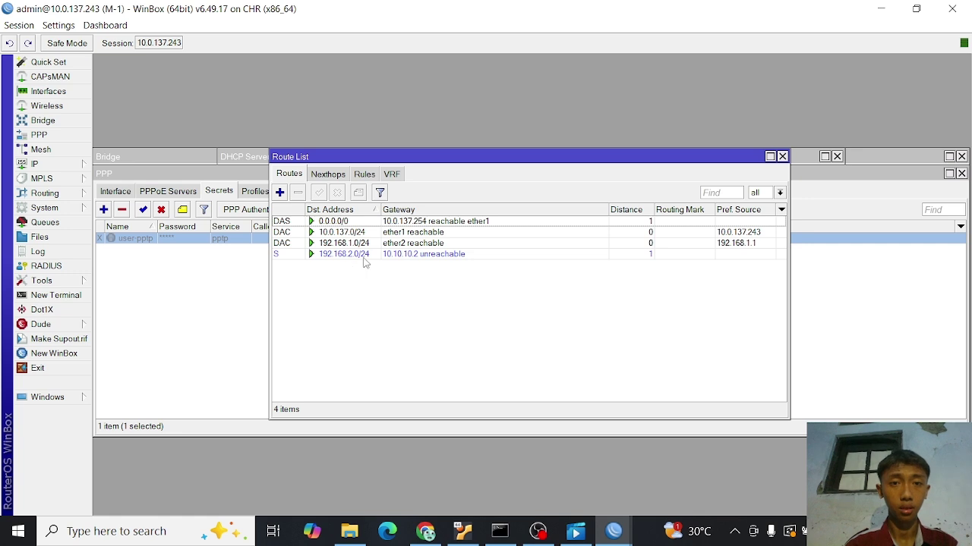
{"action": "left_click", "coordinate": [354, 255]}
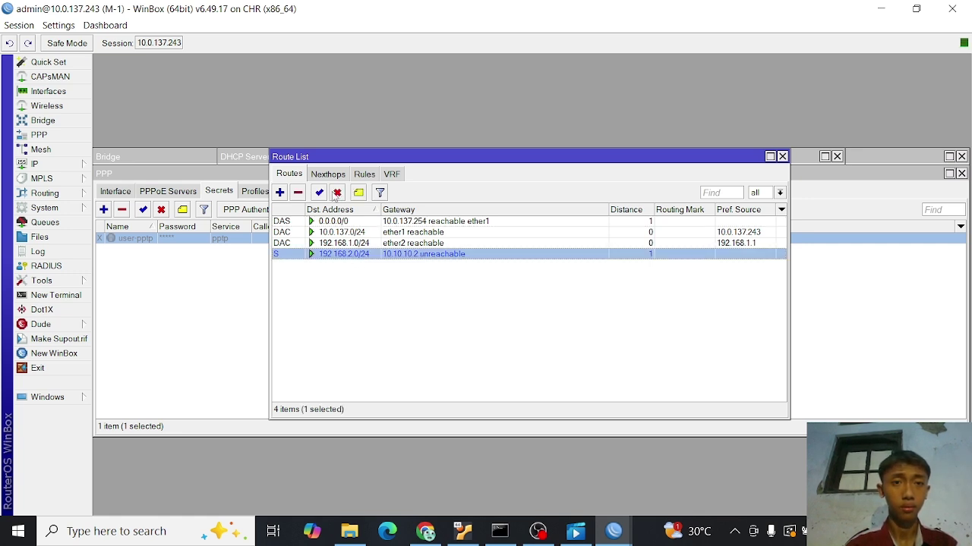
{"action": "left_click", "coordinate": [338, 194]}
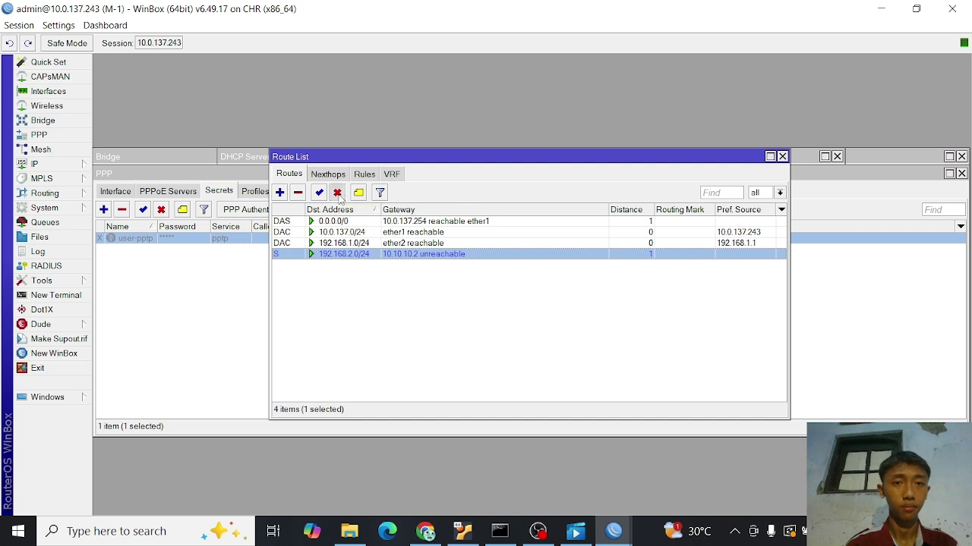
{"action": "left_click", "coordinate": [228, 320]}
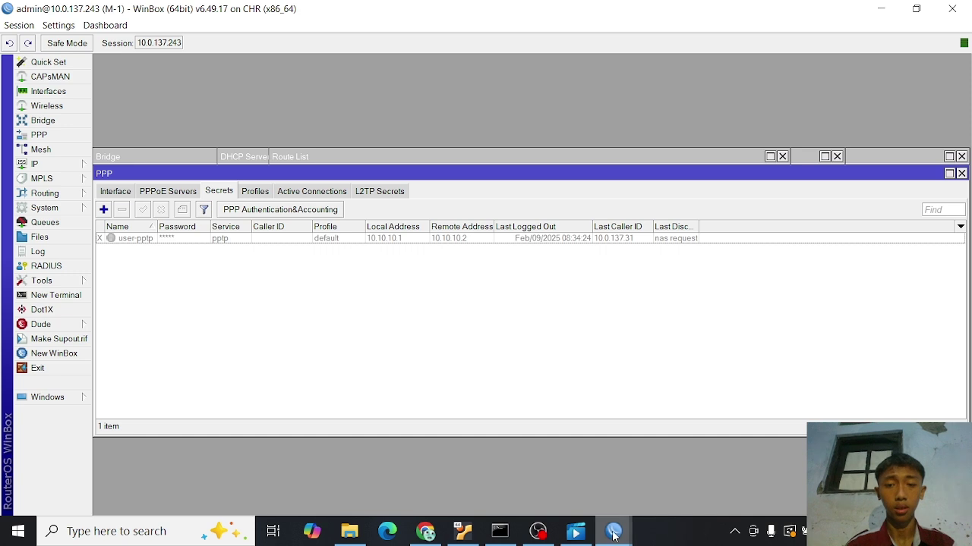
- On router M-2, disable the static route to 192.168.1.0/24
{"action": "mouse_move", "coordinate": [613, 530]}
{"action": "left_click", "coordinate": [676, 488]}
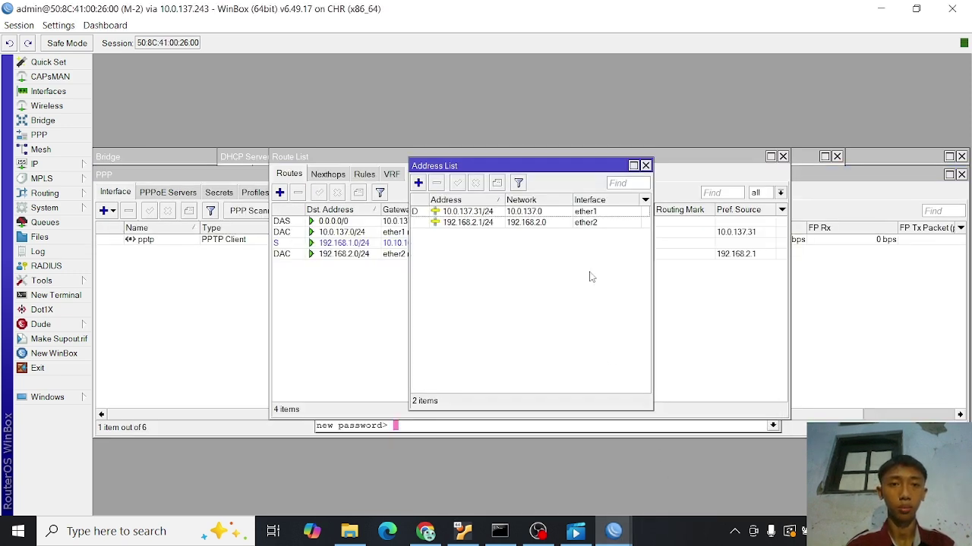
{"action": "left_click", "coordinate": [645, 165]}
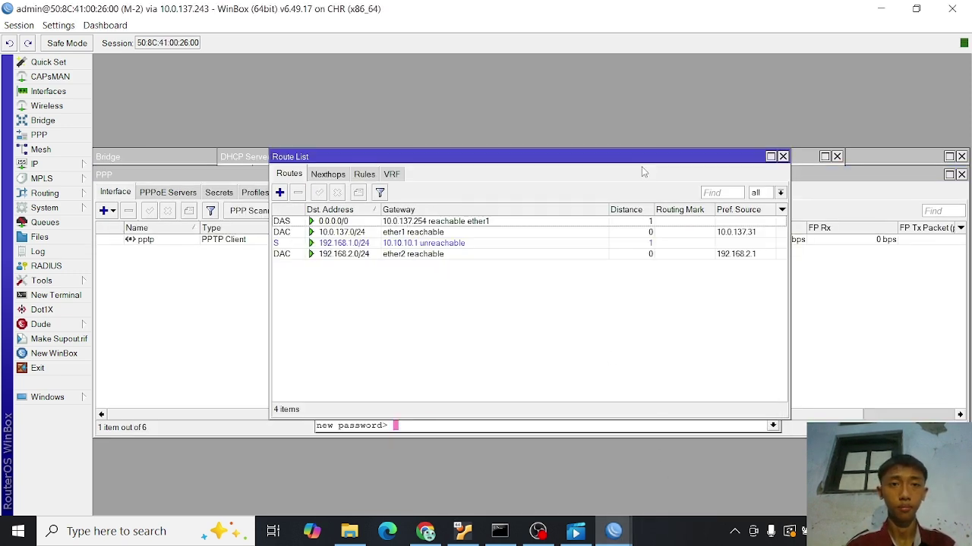
{"action": "left_click", "coordinate": [444, 243]}
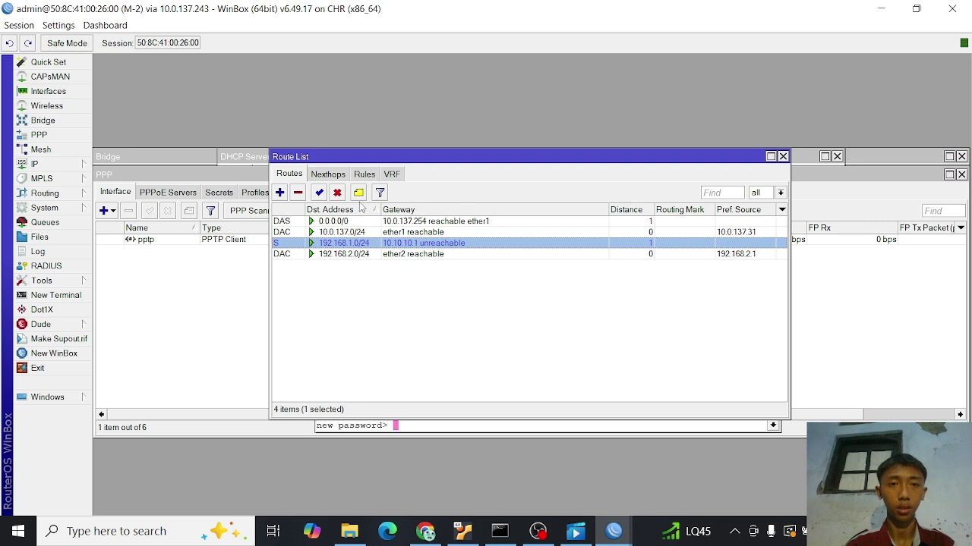
{"action": "left_click", "coordinate": [337, 193]}
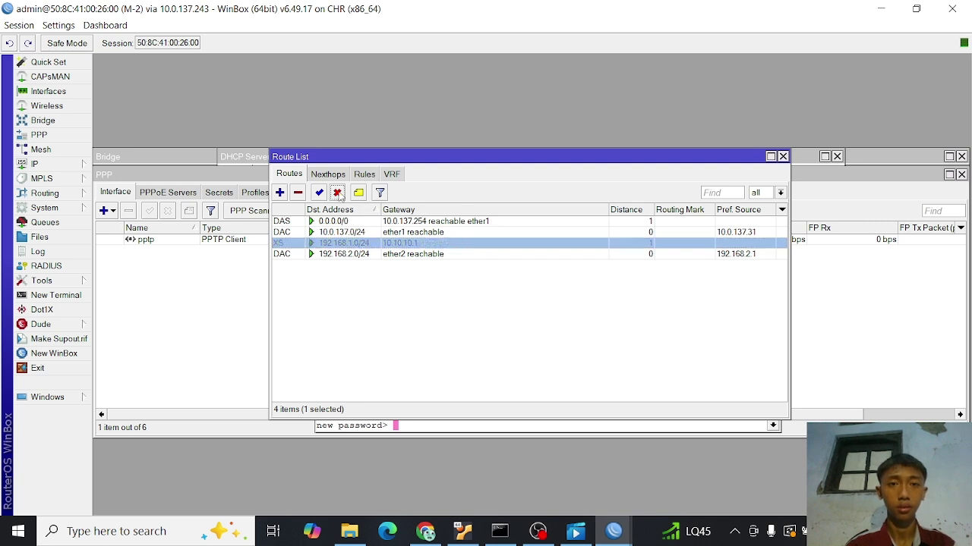
{"action": "left_click", "coordinate": [782, 157]}
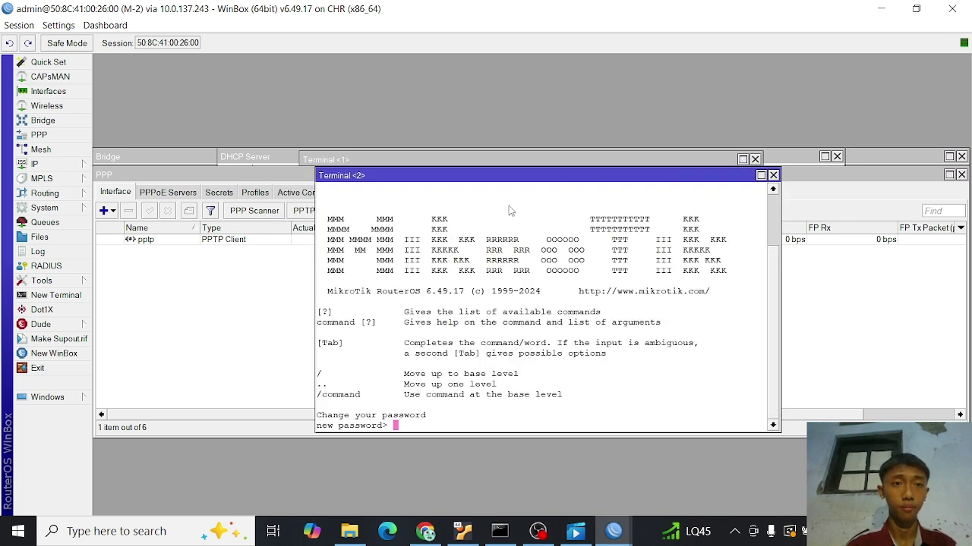
- Close the extra terminal and disable router M-2's pptp client interface
{"action": "left_click", "coordinate": [773, 175]}
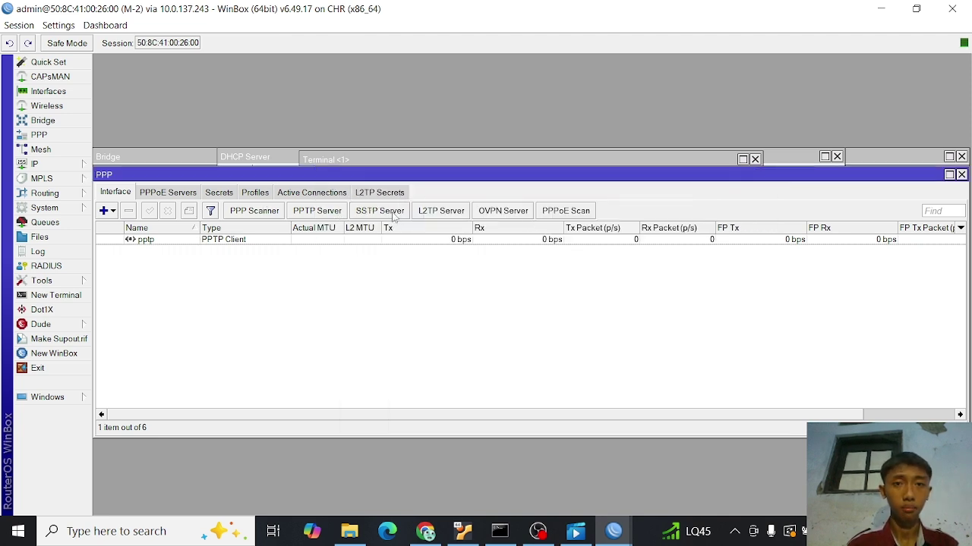
{"action": "left_click", "coordinate": [330, 215]}
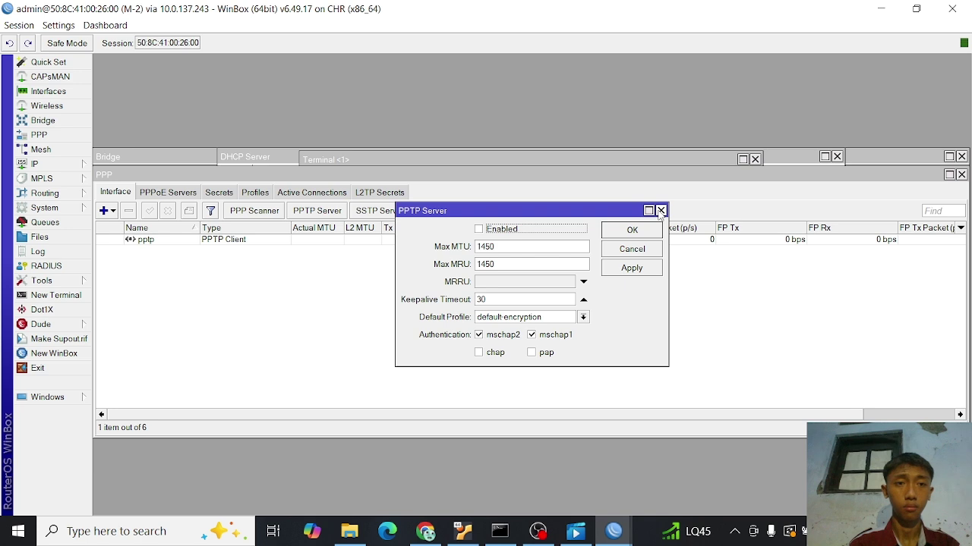
{"action": "left_click", "coordinate": [661, 211]}
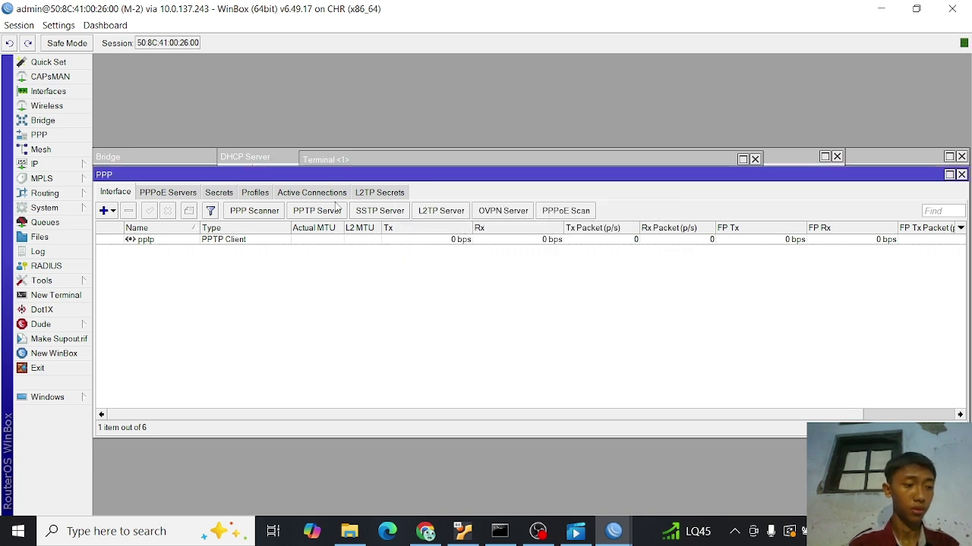
{"action": "left_click", "coordinate": [148, 242]}
{"action": "left_click", "coordinate": [168, 212]}
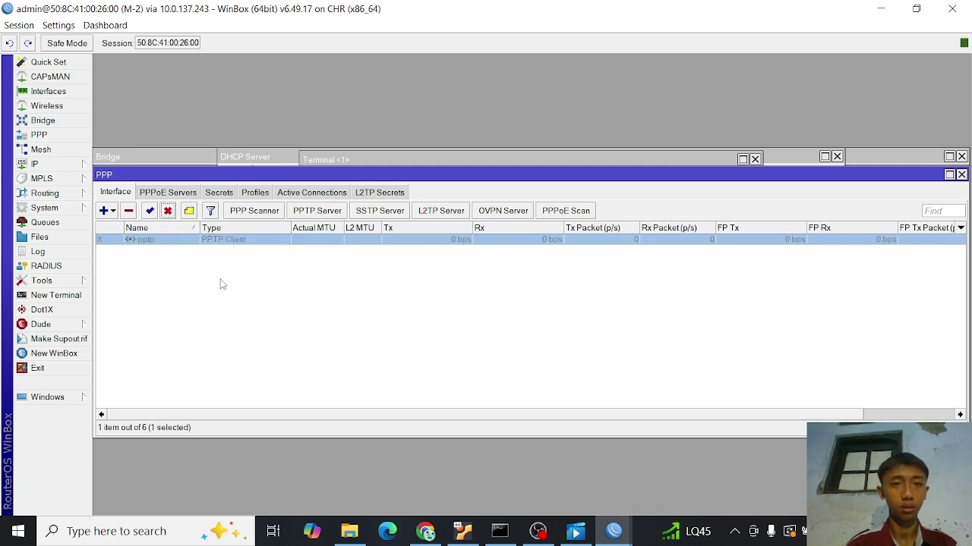
- Recheck the PPP secrets and route list, then switch to router M-1's session
{"action": "left_click", "coordinate": [219, 193]}
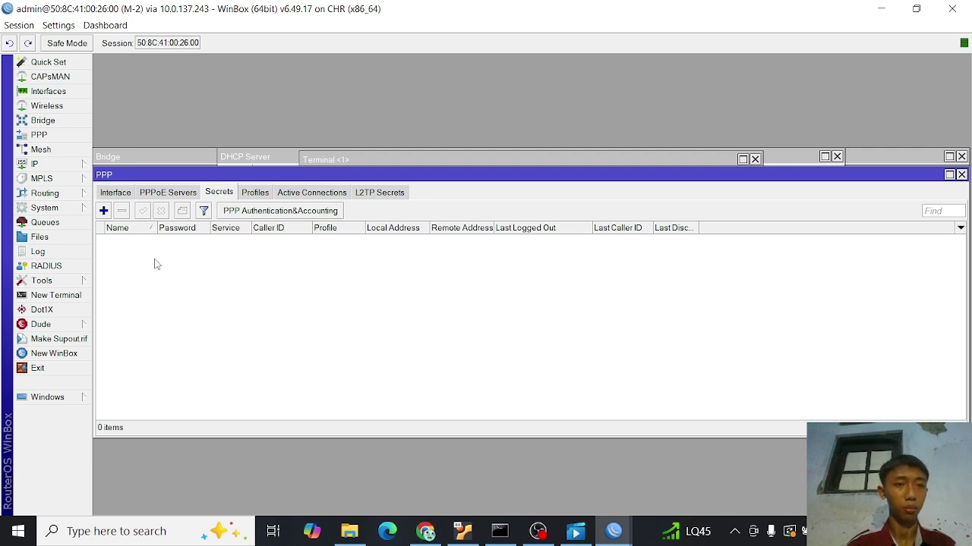
{"action": "left_click", "coordinate": [68, 164]}
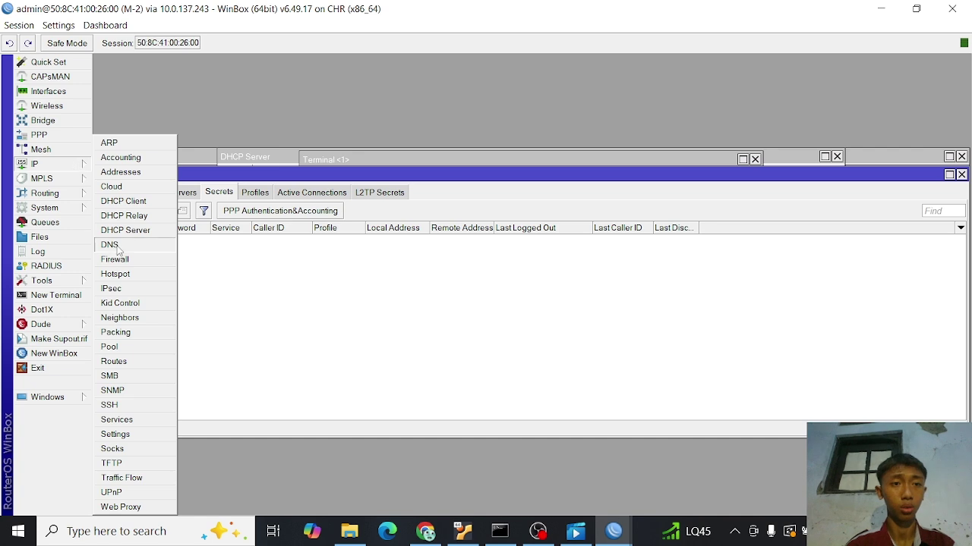
{"action": "left_click", "coordinate": [159, 360]}
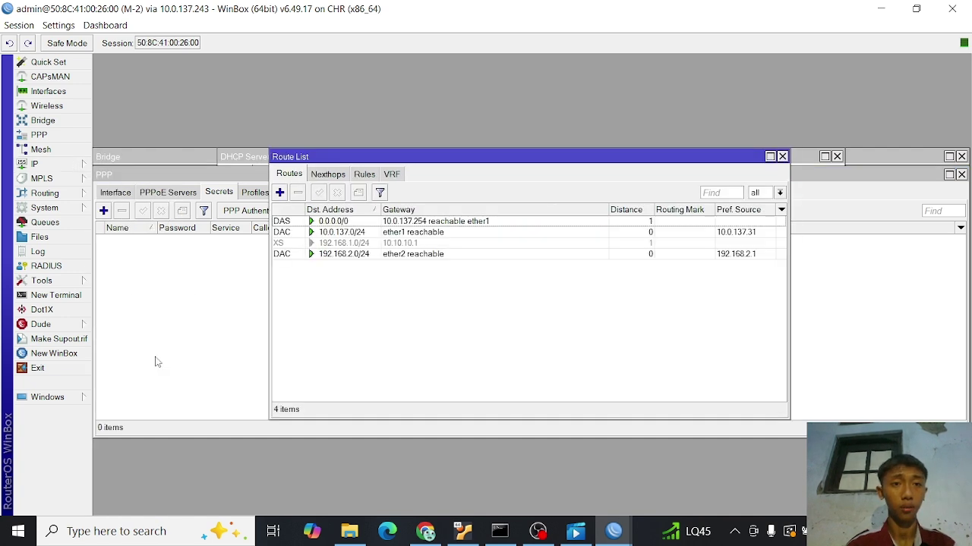
{"action": "left_click", "coordinate": [194, 297]}
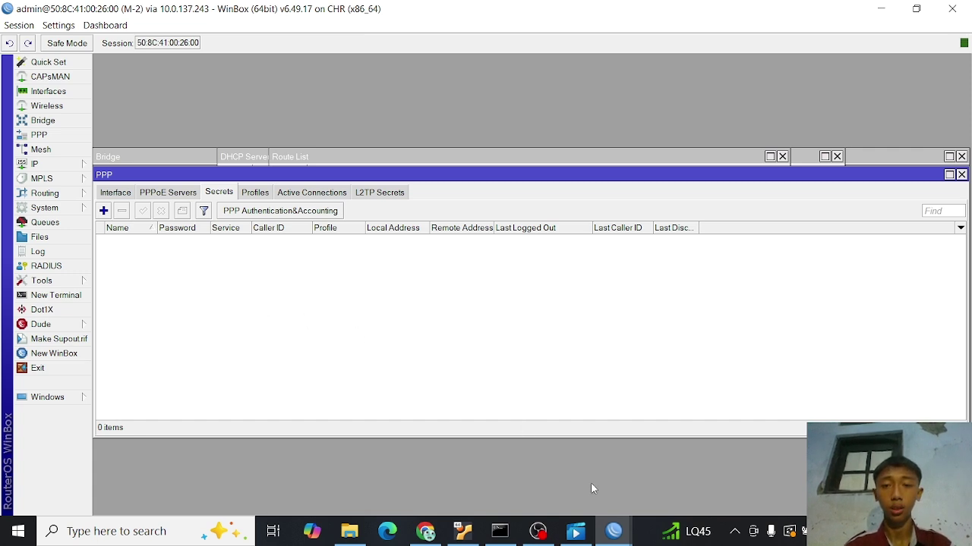
{"action": "left_click", "coordinate": [616, 531]}
{"action": "left_click", "coordinate": [549, 469]}
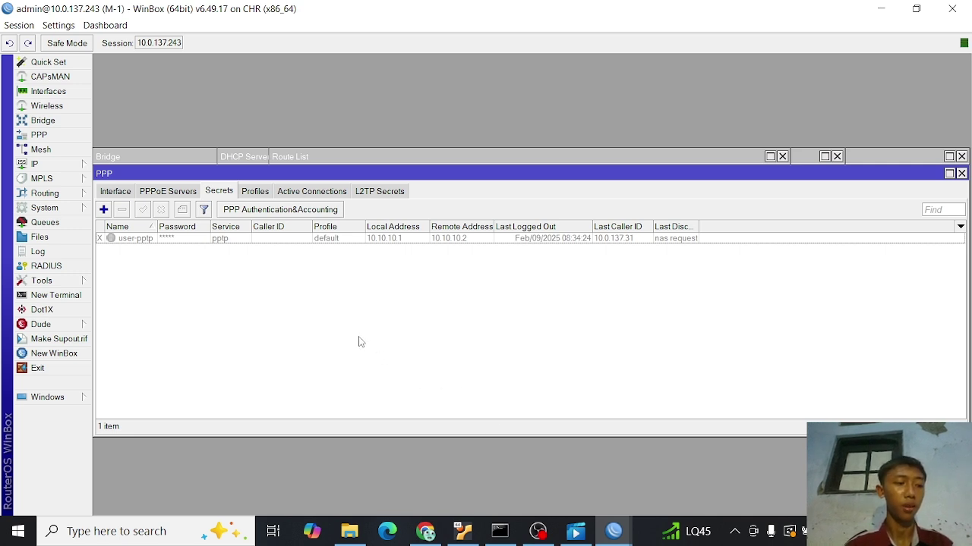
- Enable the L2TP server on router M-1
{"action": "left_click", "coordinate": [113, 192]}
{"action": "left_click", "coordinate": [112, 211]}
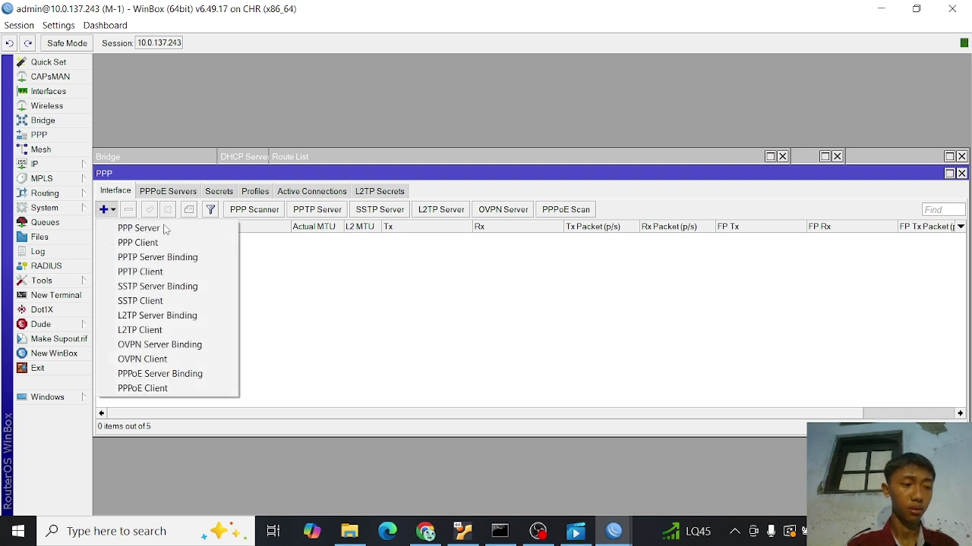
{"action": "left_click", "coordinate": [340, 264]}
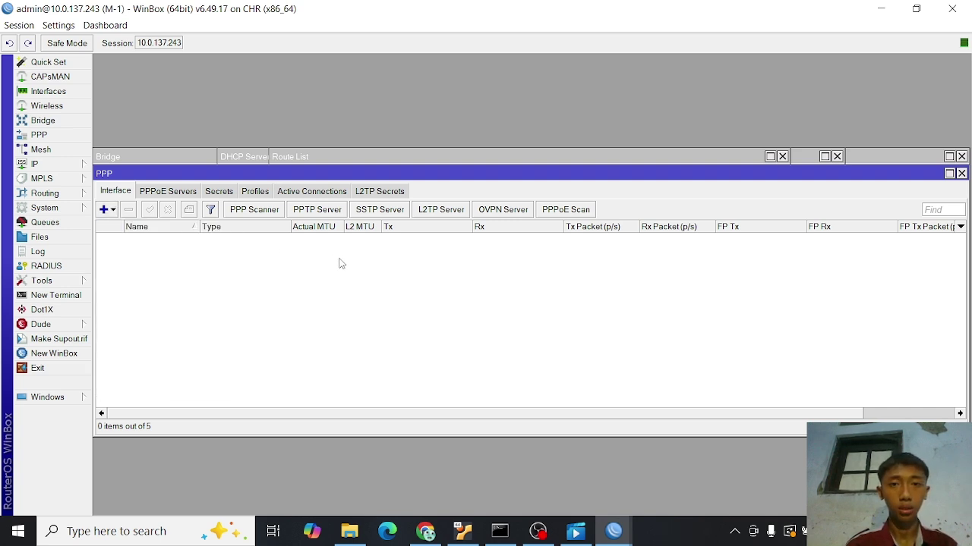
{"action": "left_click", "coordinate": [447, 213]}
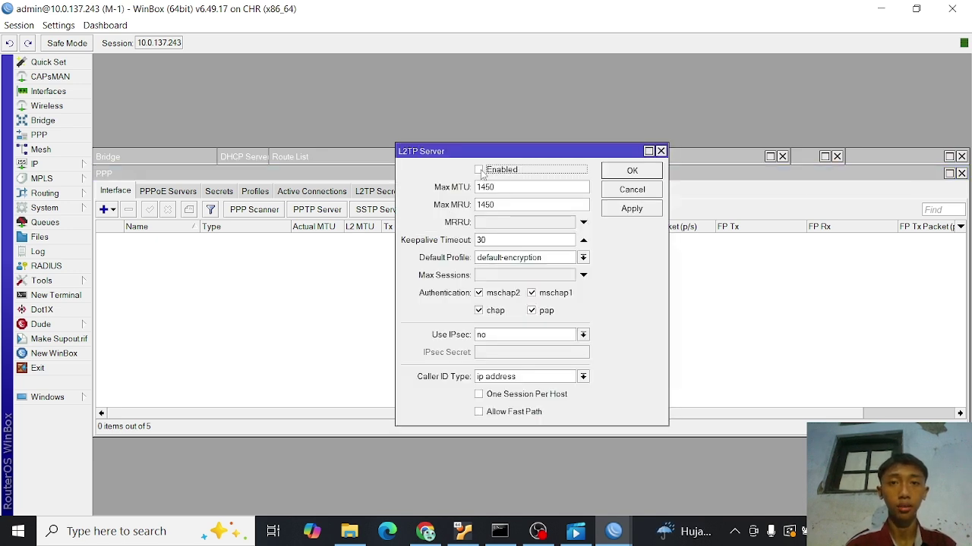
{"action": "left_click", "coordinate": [479, 170]}
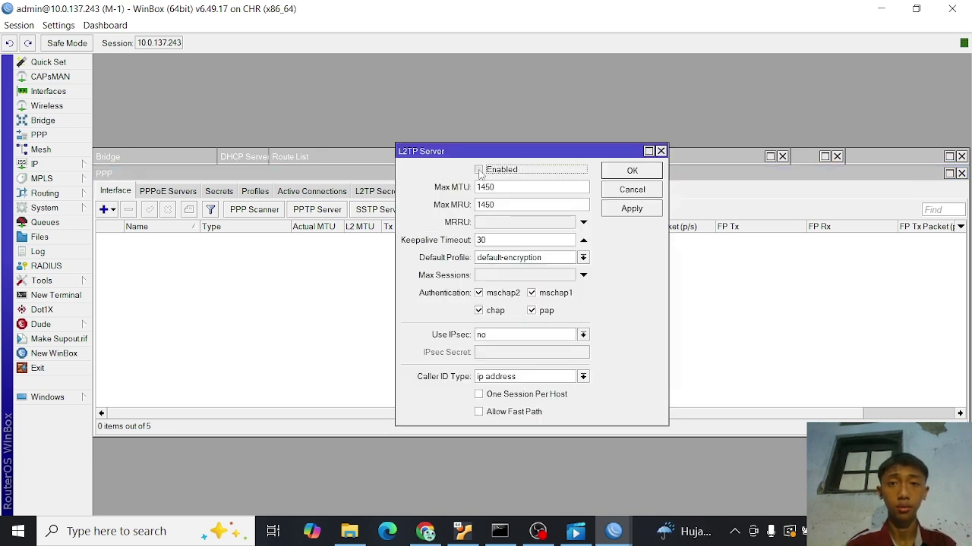
{"action": "left_click", "coordinate": [628, 212]}
{"action": "left_click", "coordinate": [630, 172]}
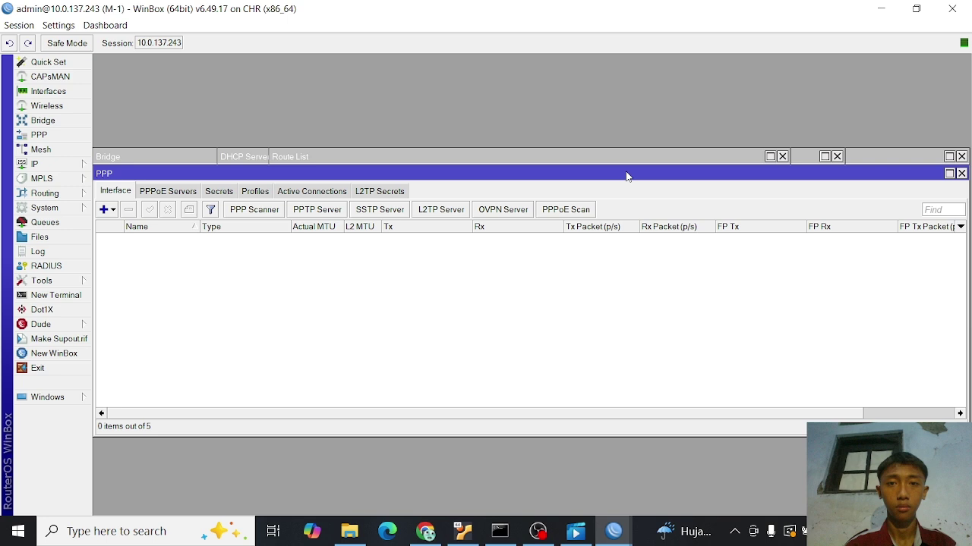
{"action": "left_click", "coordinate": [453, 210]}
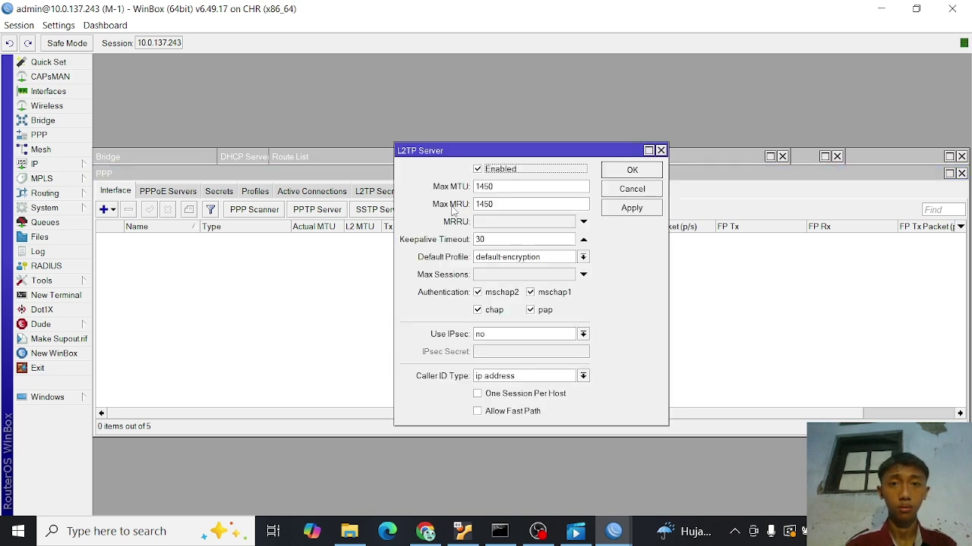
{"action": "left_click", "coordinate": [642, 212]}
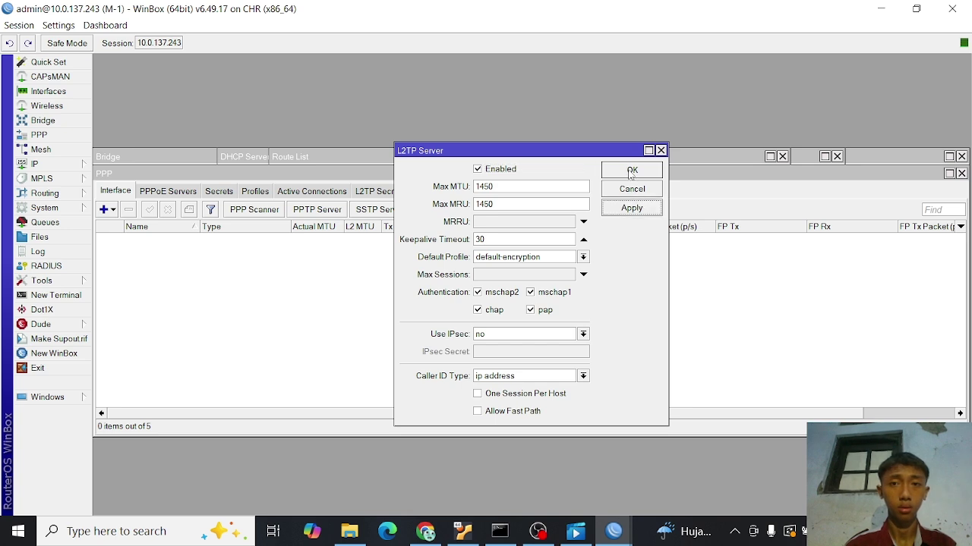
{"action": "left_click", "coordinate": [630, 172]}
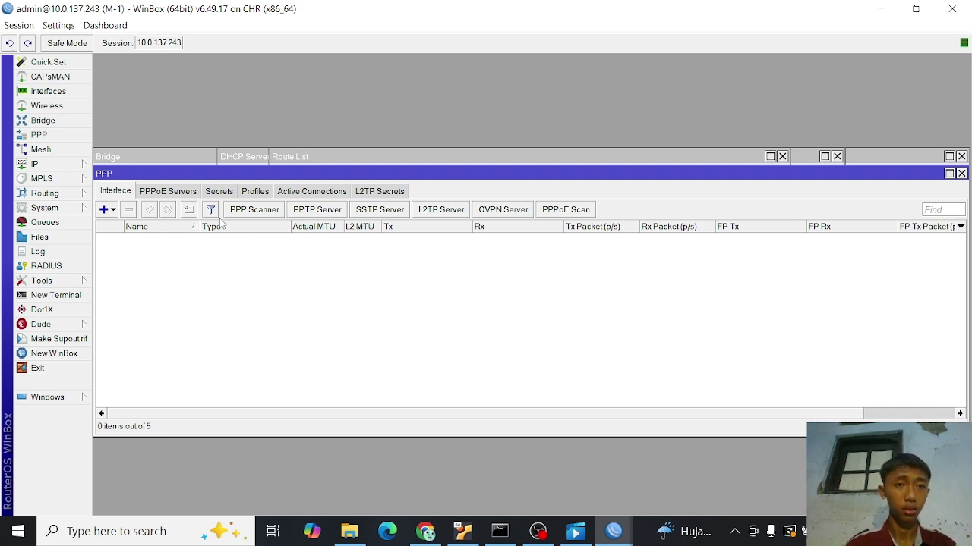
- Set the L2TP server's Use IPsec option to yes and move to the IPsec Secret field
{"action": "left_click", "coordinate": [112, 211]}
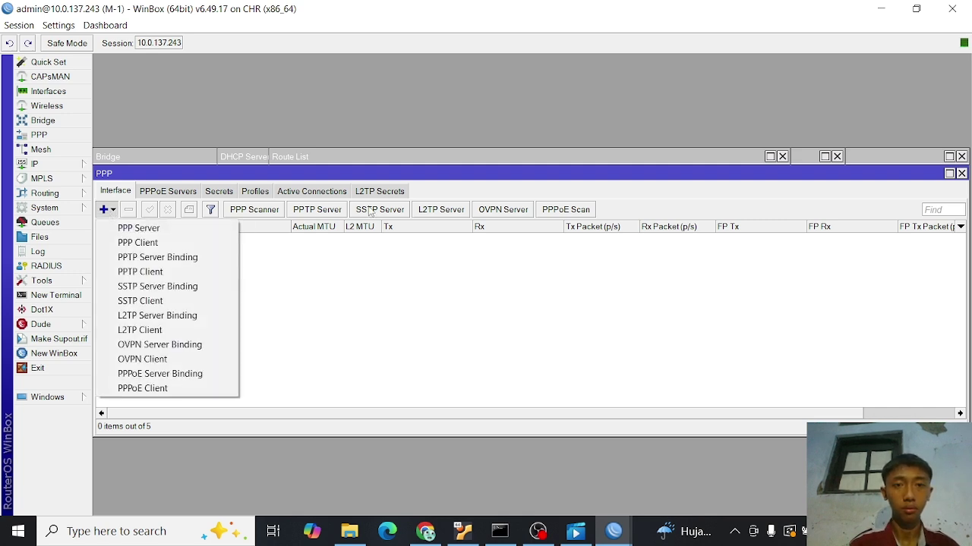
{"action": "left_click", "coordinate": [369, 306]}
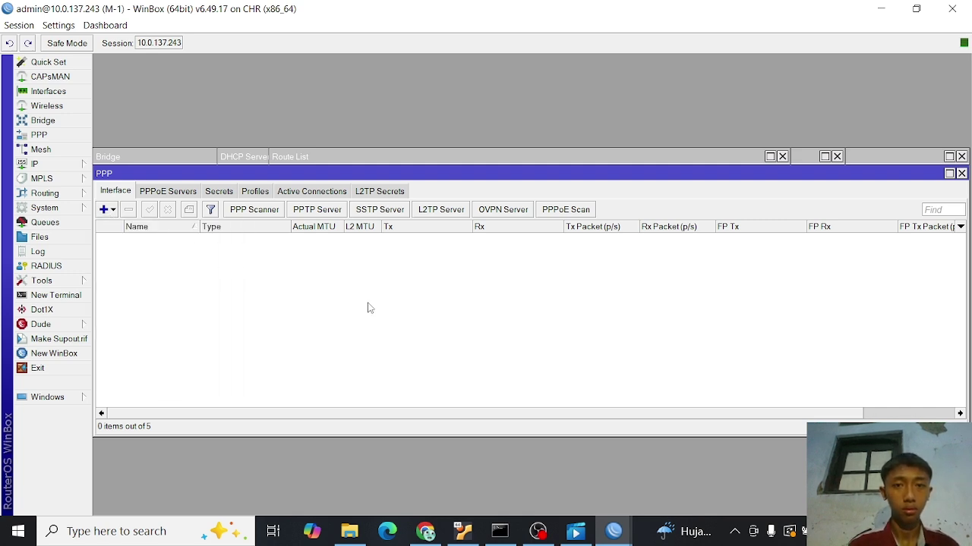
{"action": "left_click", "coordinate": [439, 212]}
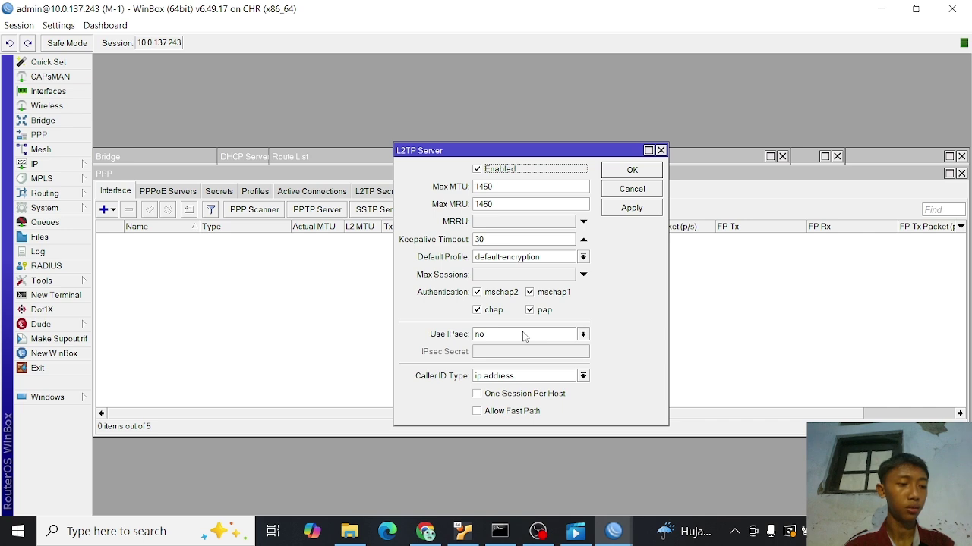
{"action": "left_click", "coordinate": [583, 334]}
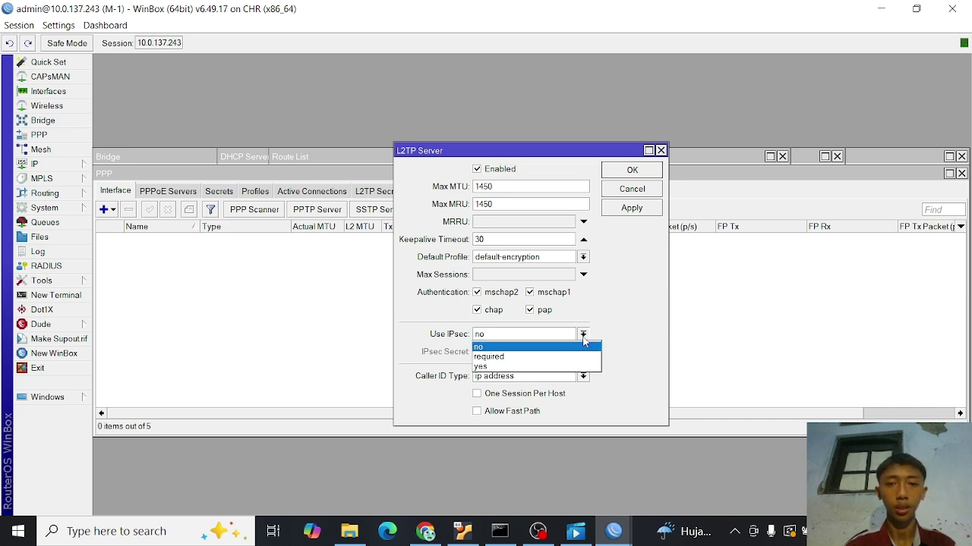
{"action": "left_click", "coordinate": [522, 366]}
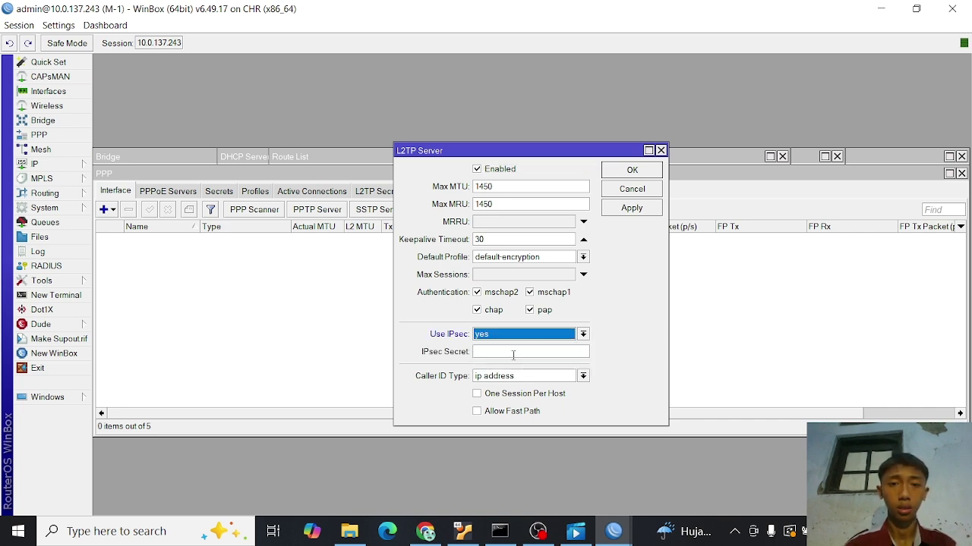
{"action": "left_click", "coordinate": [507, 352]}
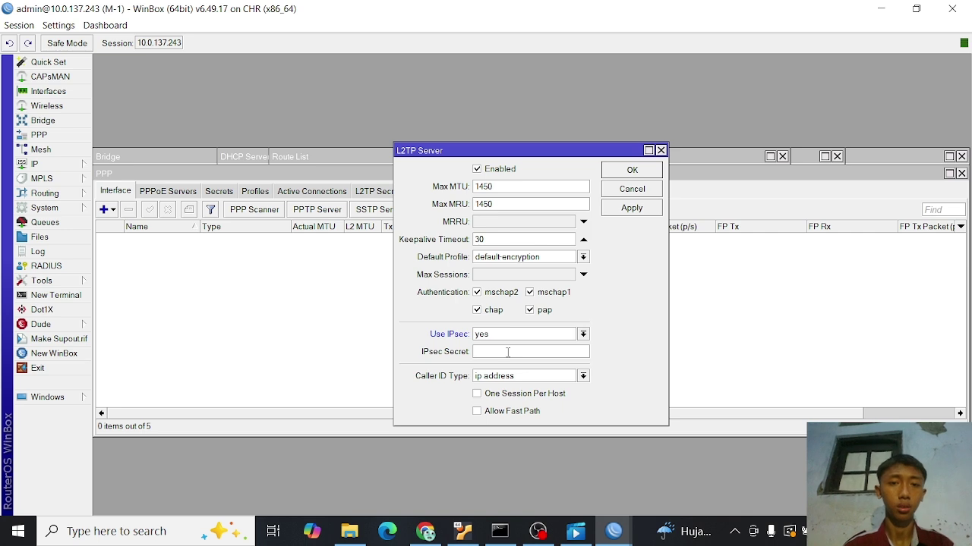
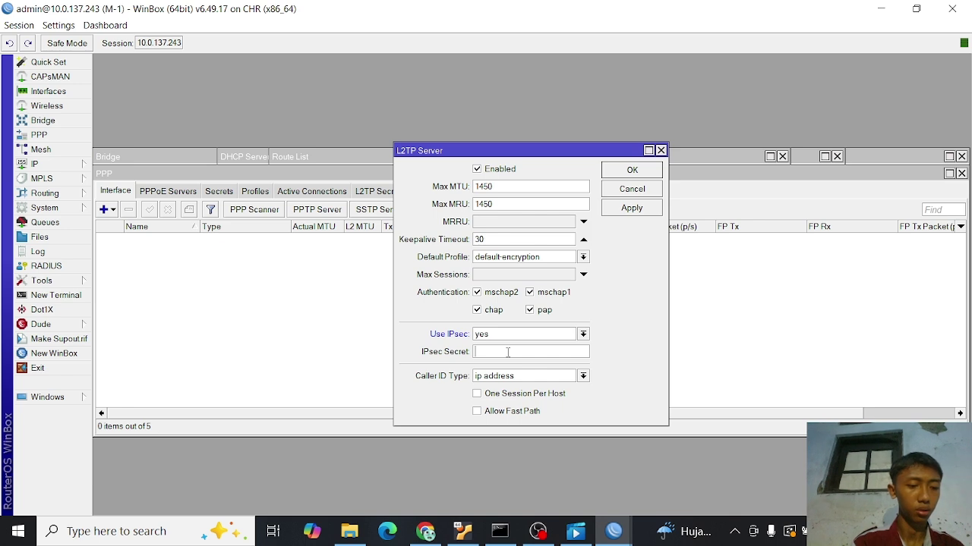
- Enter the IPsec secret, briefly unhide passwords to verify it, and save the L2TP server
{"action": "type", "text": "***"}
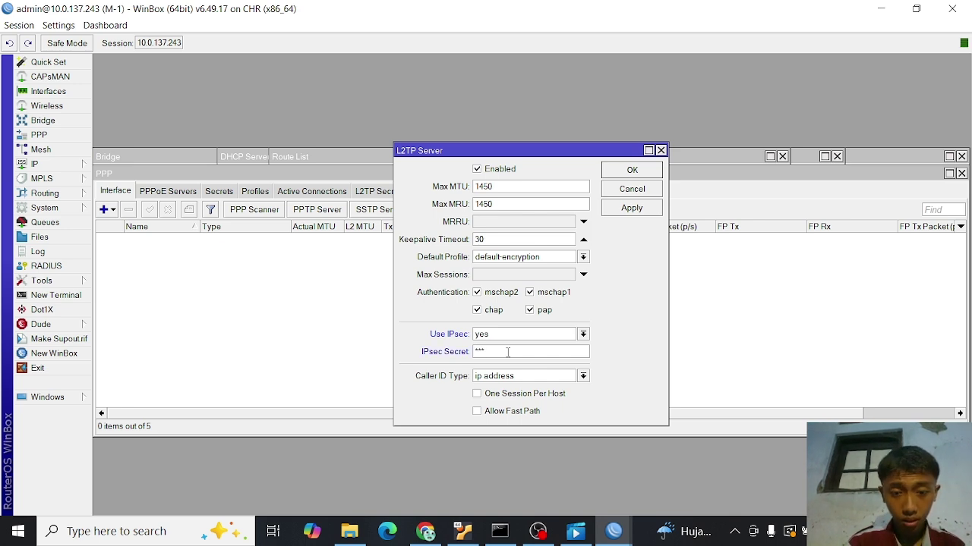
{"action": "type", "text": "***"}
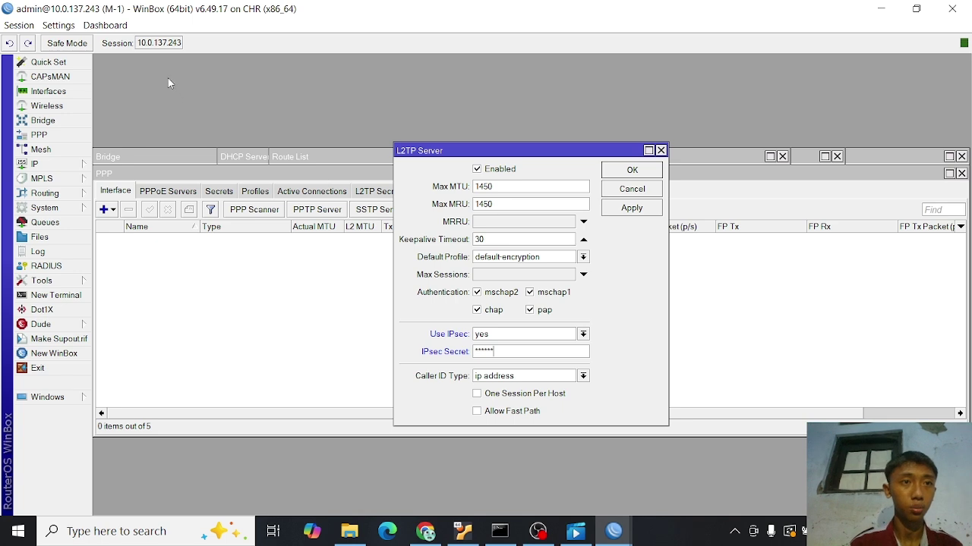
{"action": "left_click", "coordinate": [58, 25]}
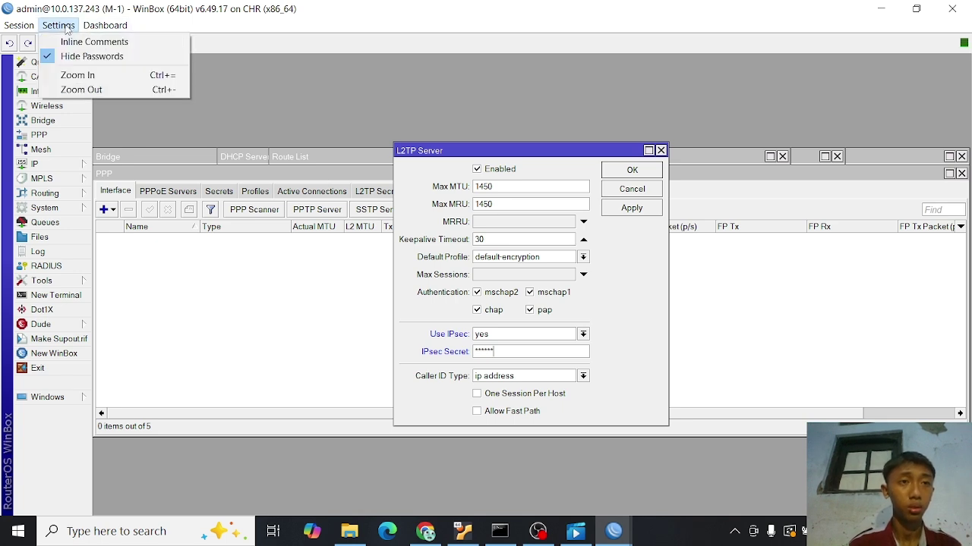
{"action": "left_click", "coordinate": [87, 56]}
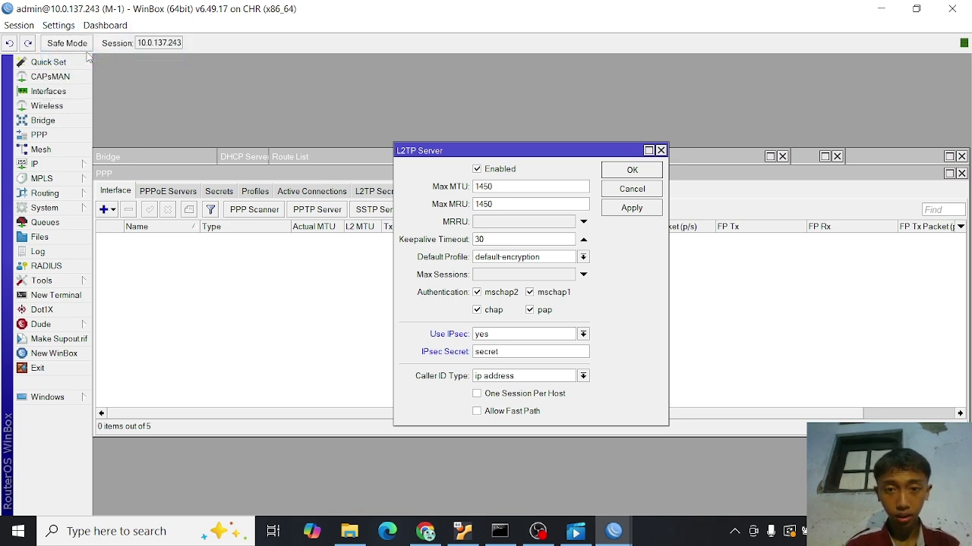
{"action": "left_click", "coordinate": [59, 25]}
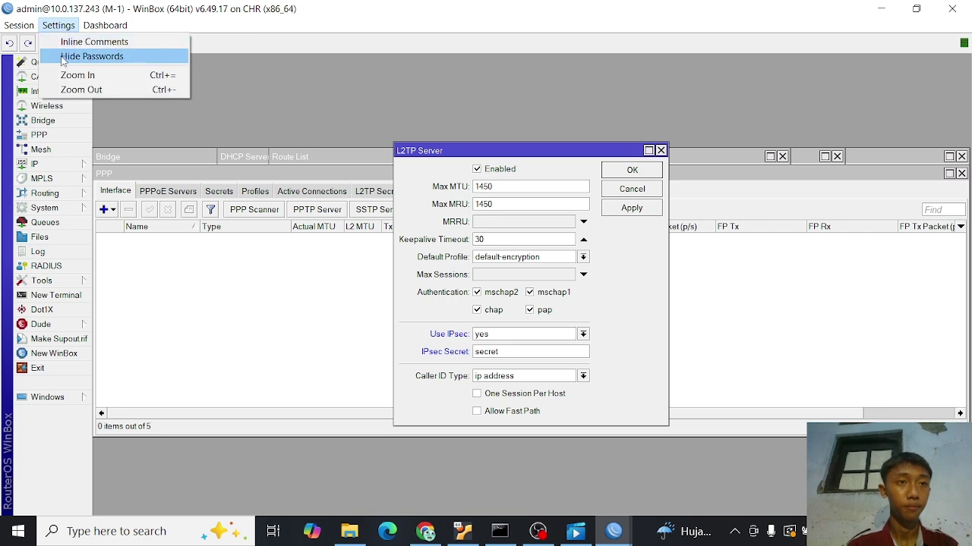
{"action": "left_click", "coordinate": [63, 58]}
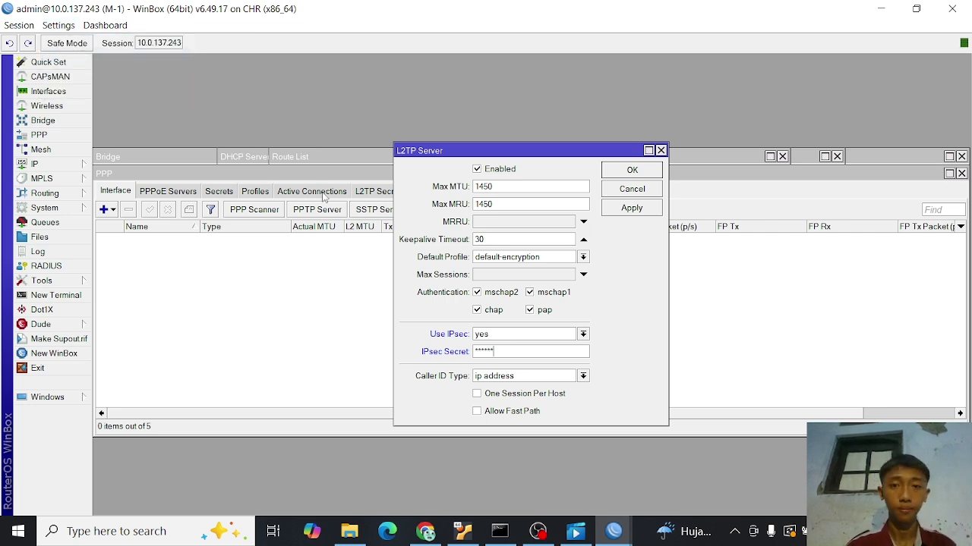
{"action": "left_click", "coordinate": [643, 214]}
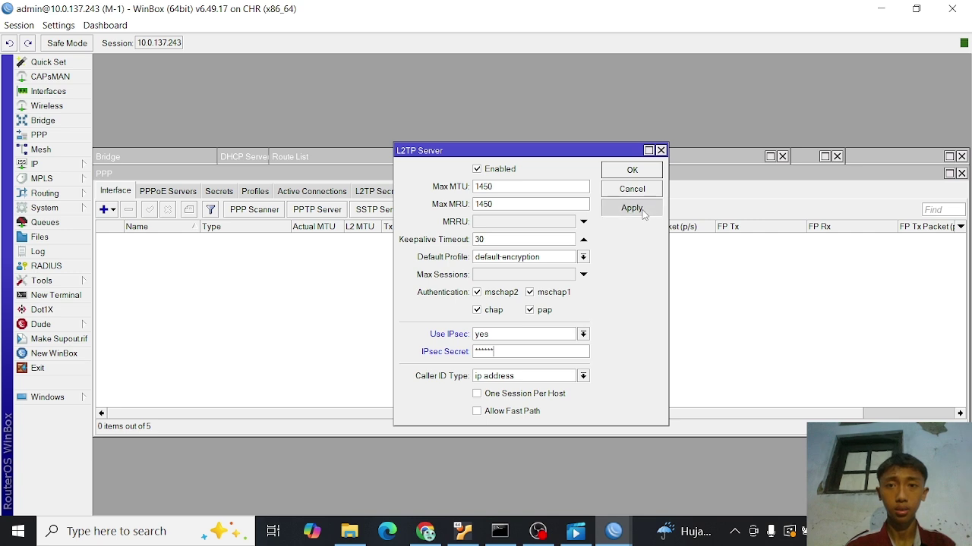
{"action": "left_click", "coordinate": [630, 170]}
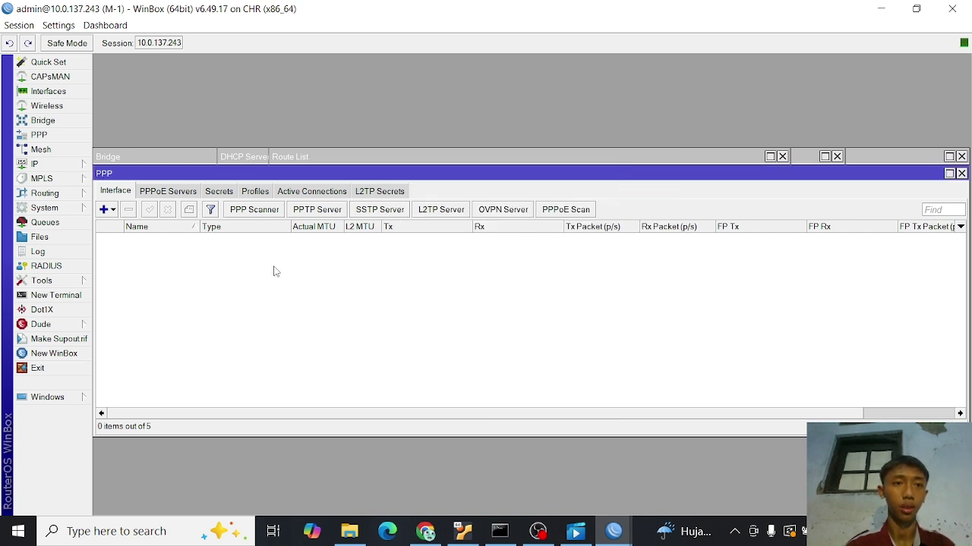
- Add a new PPP secret named user-l2tp and give it a password
{"action": "left_click", "coordinate": [220, 192]}
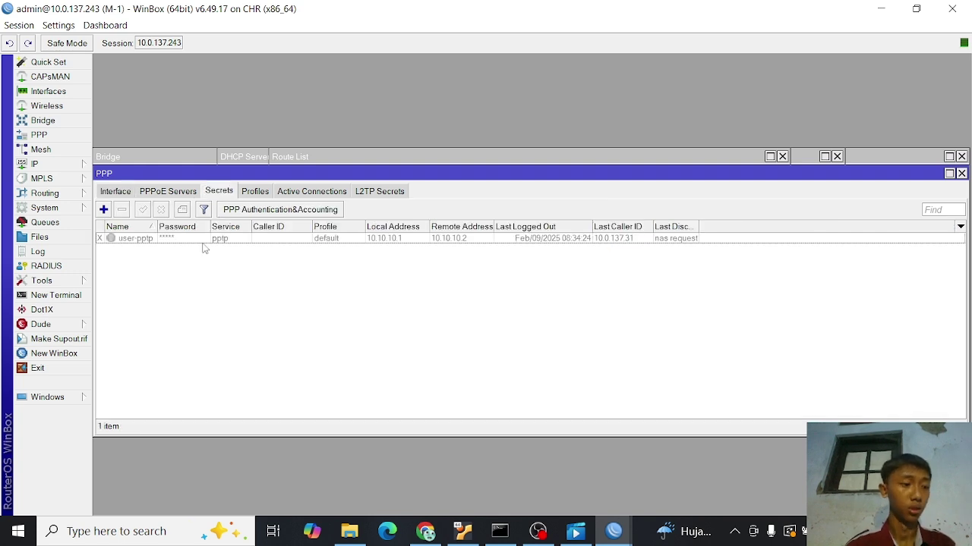
{"action": "left_click", "coordinate": [104, 209]}
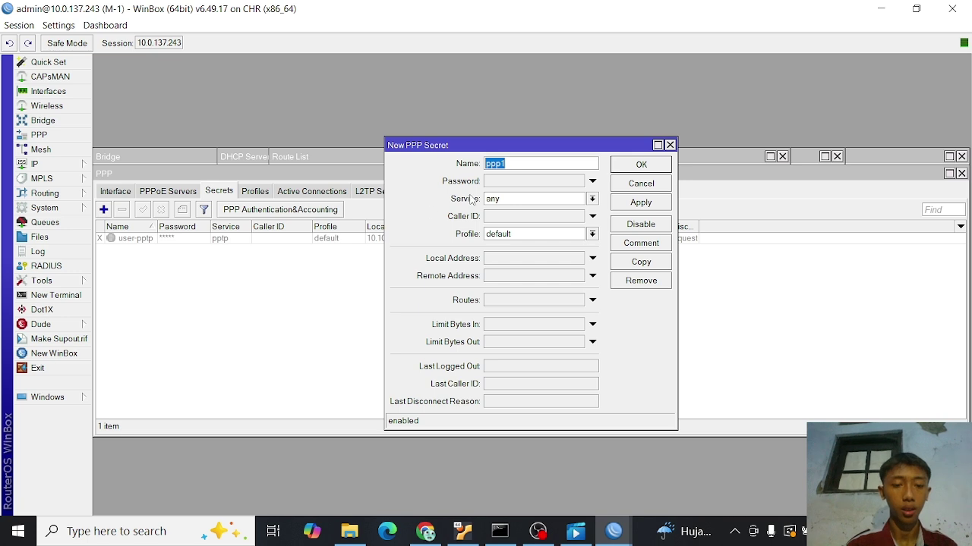
{"action": "type", "text": "user"}
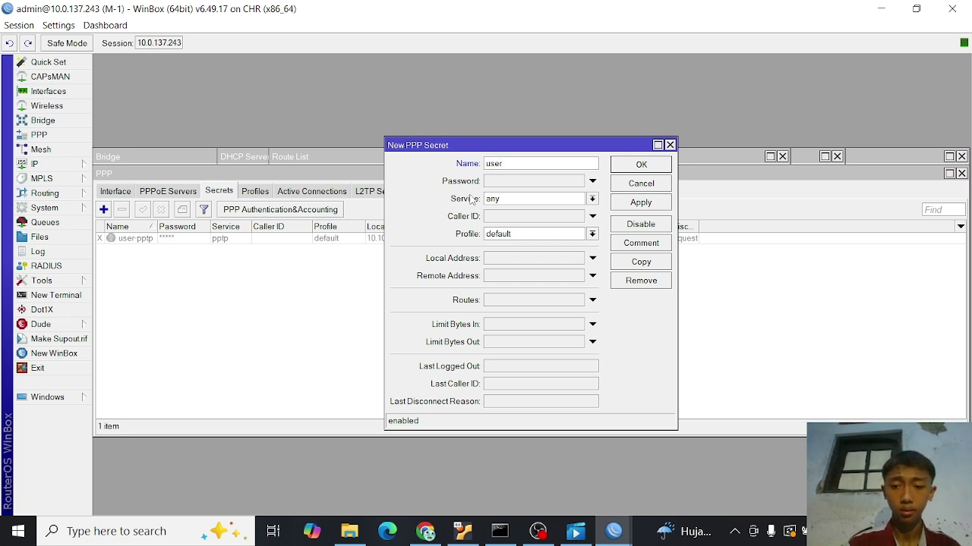
{"action": "type", "text": "-"}
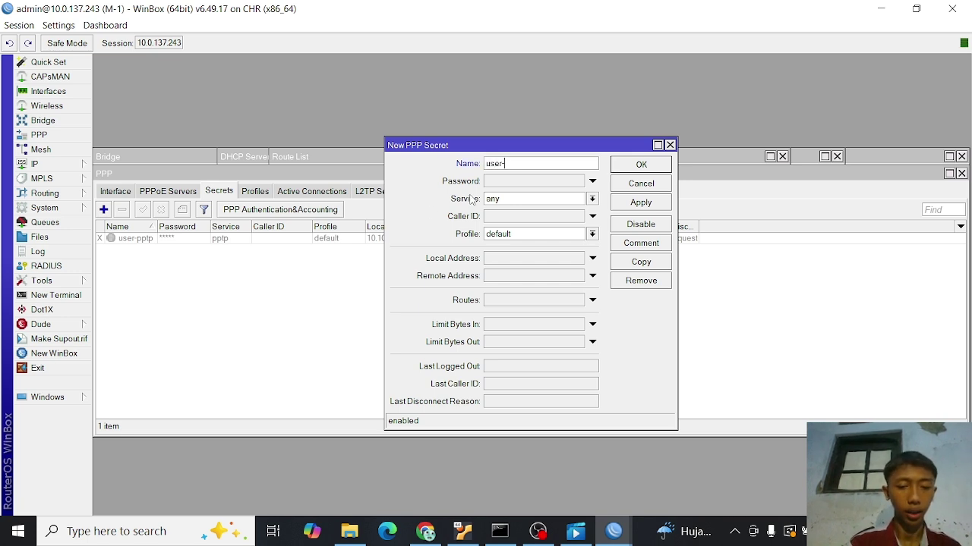
{"action": "type", "text": "l2tp"}
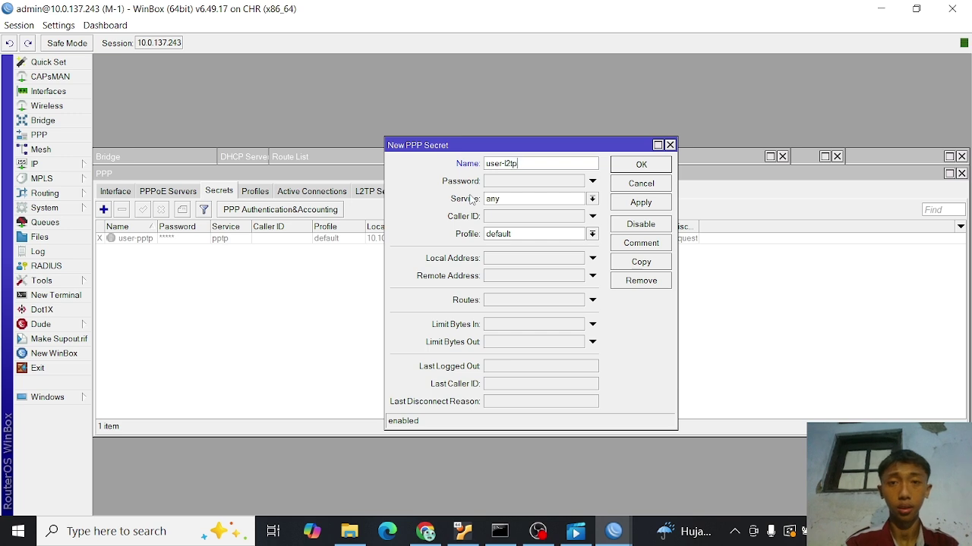
{"action": "left_click", "coordinate": [522, 183]}
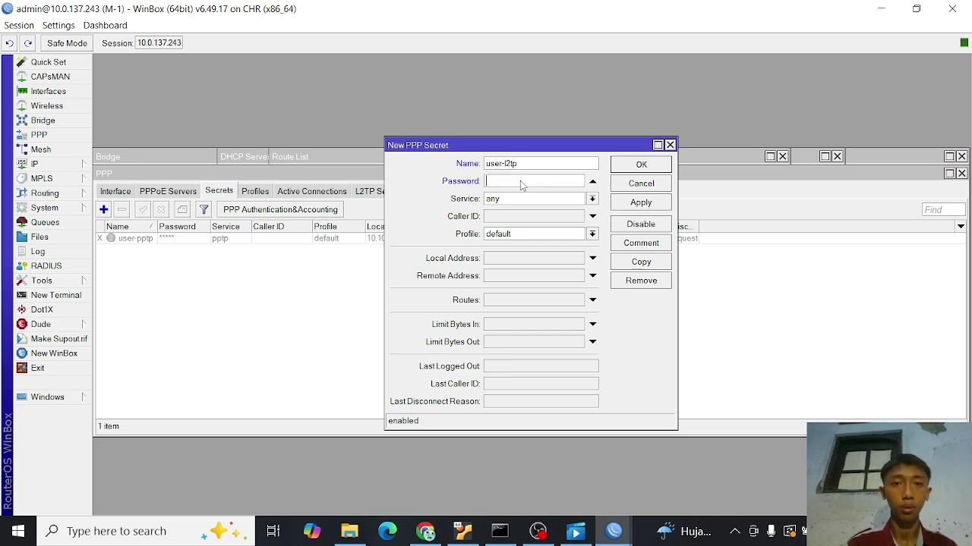
{"action": "type", "text": "123"}
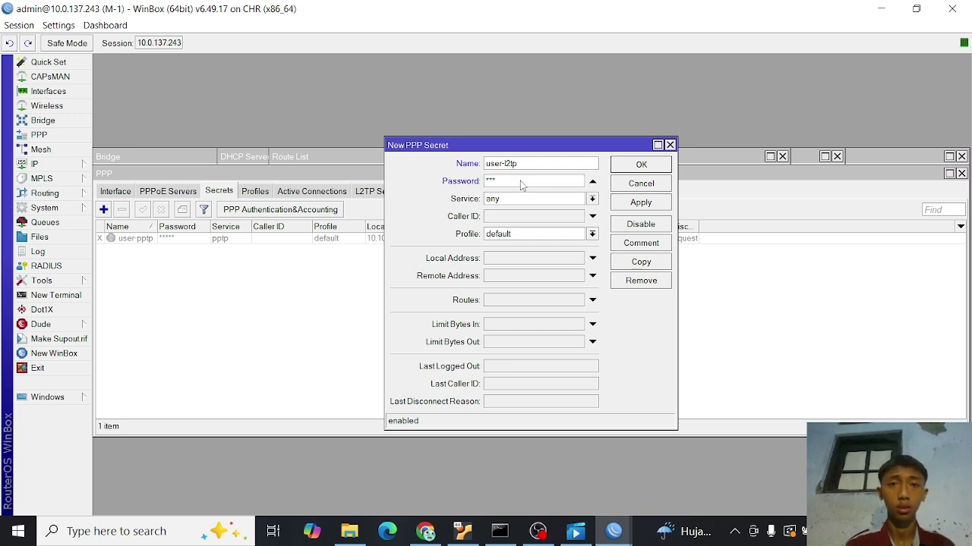
- Restrict the secret to l2tp with local address 10.10.10.1 and remote 10.10.10.2, and save it
{"action": "left_click", "coordinate": [592, 199]}
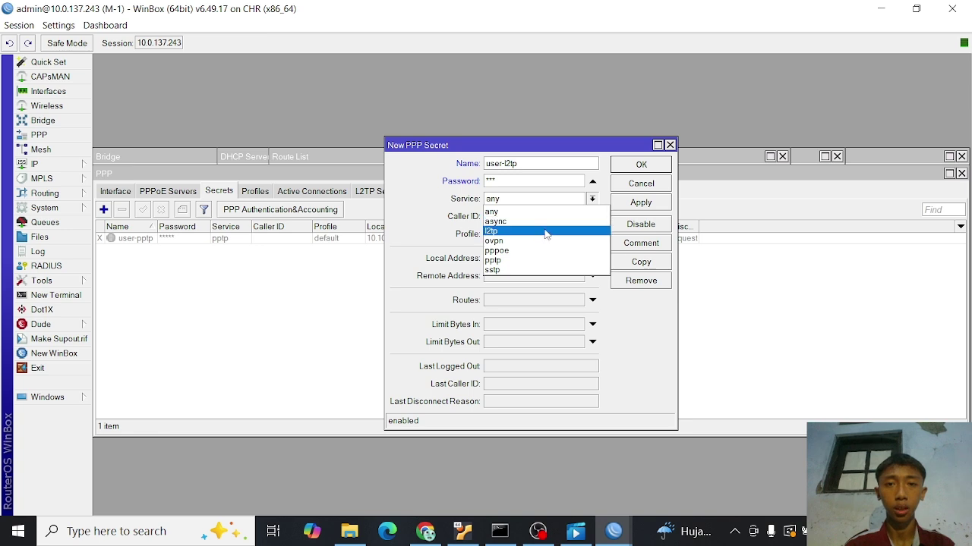
{"action": "left_click", "coordinate": [543, 232]}
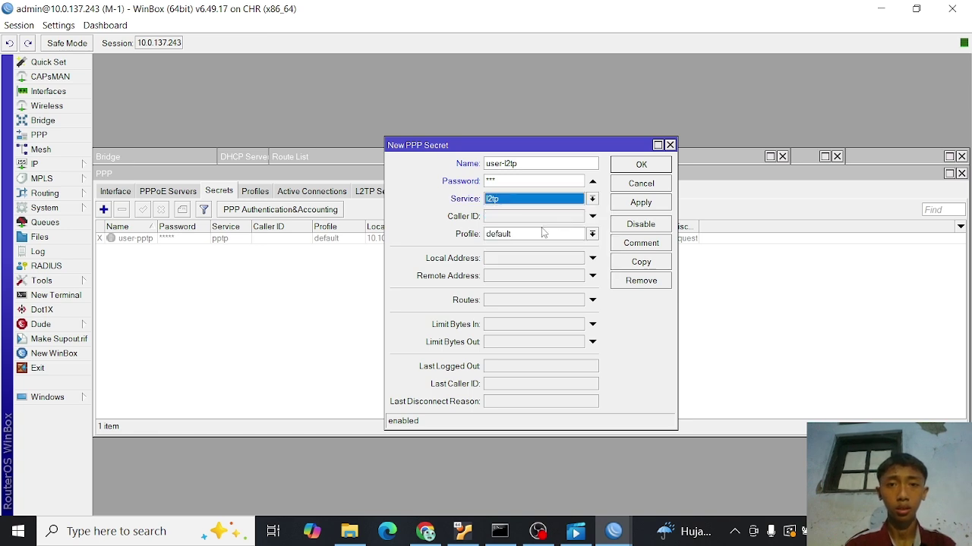
{"action": "left_click", "coordinate": [522, 261]}
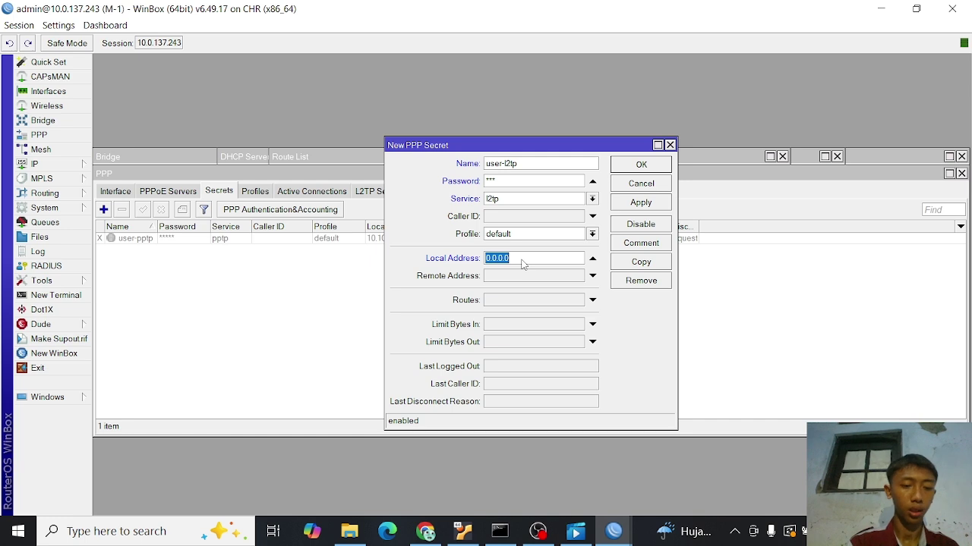
{"action": "type", "text": "10"}
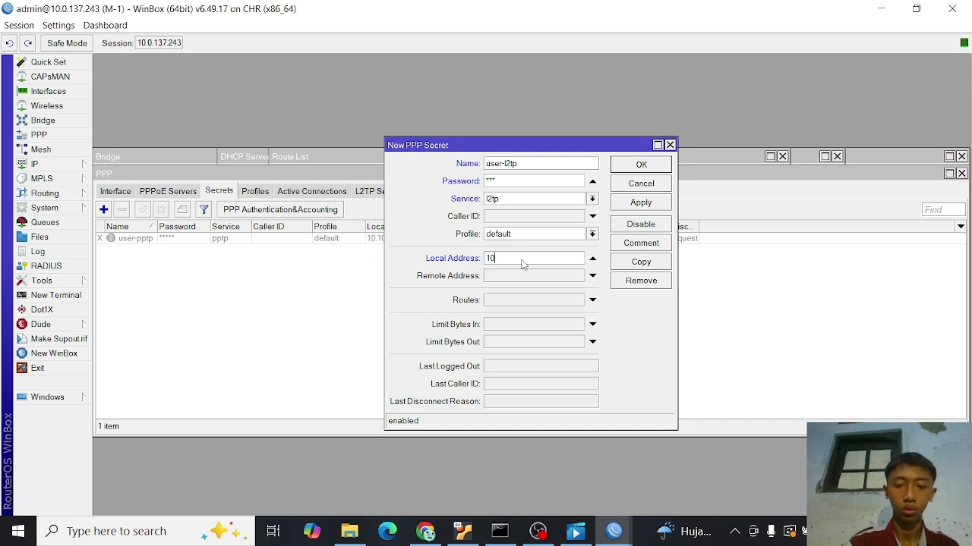
{"action": "type", "text": ".10.10.1"}
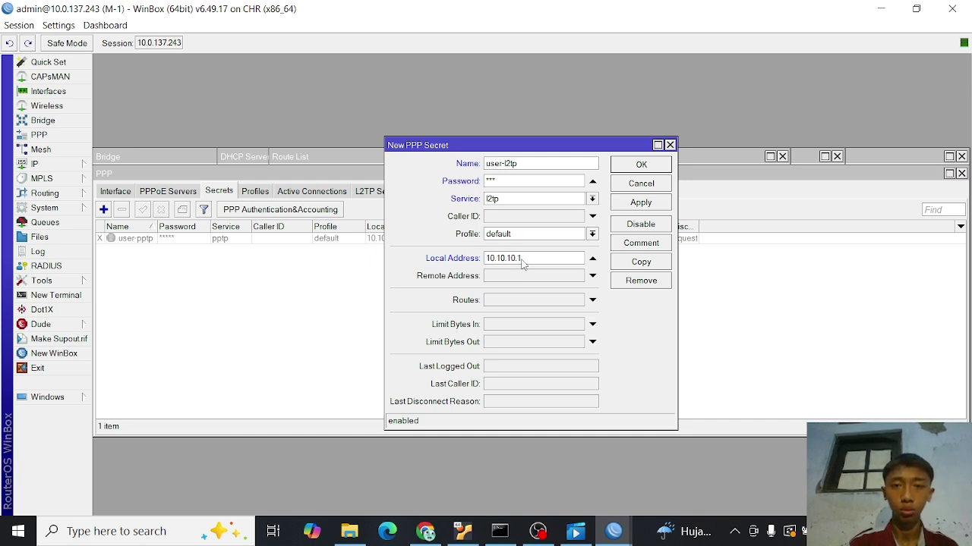
{"action": "left_click", "coordinate": [523, 278]}
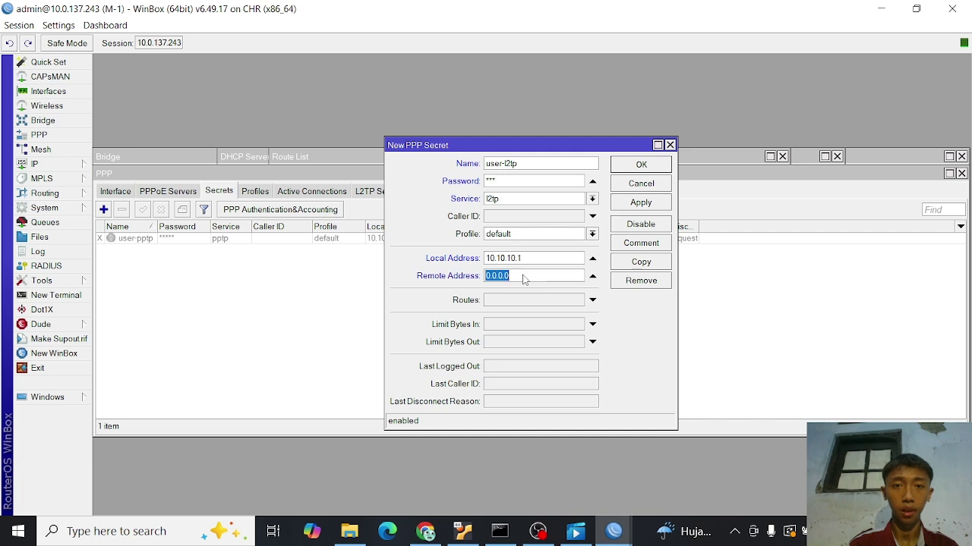
{"action": "type", "text": "10.10.1"}
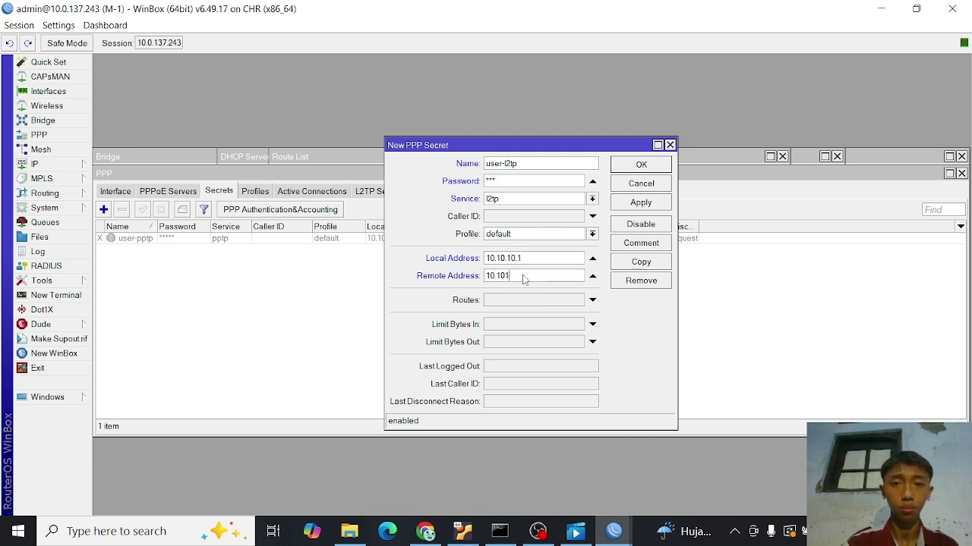
{"action": "key", "text": "BackSpace"}
{"action": "type", "text": ".10"}
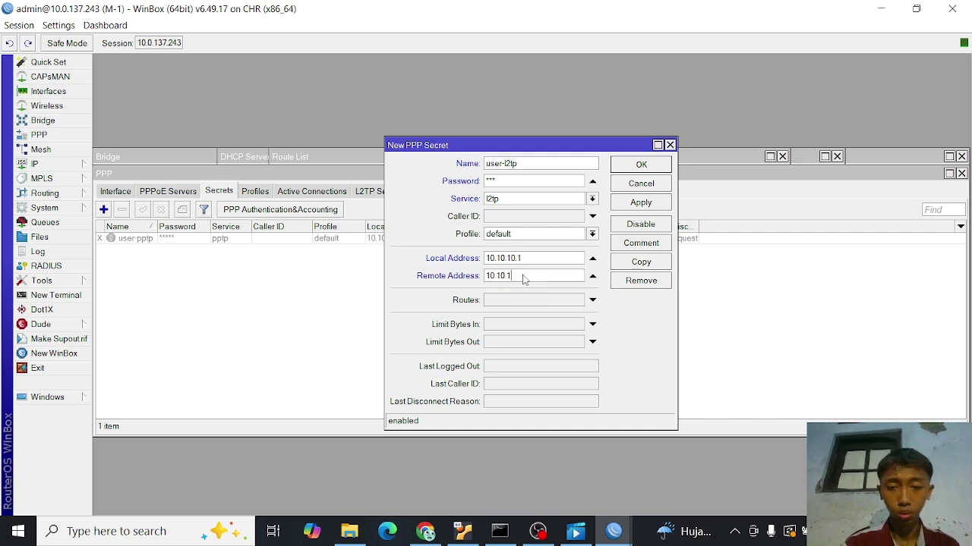
{"action": "type", "text": ".2"}
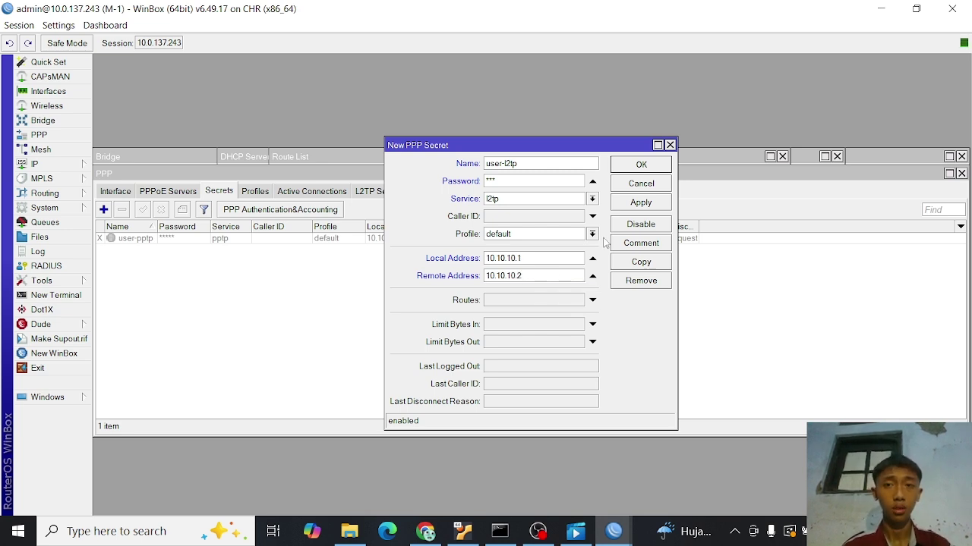
{"action": "left_click", "coordinate": [641, 202]}
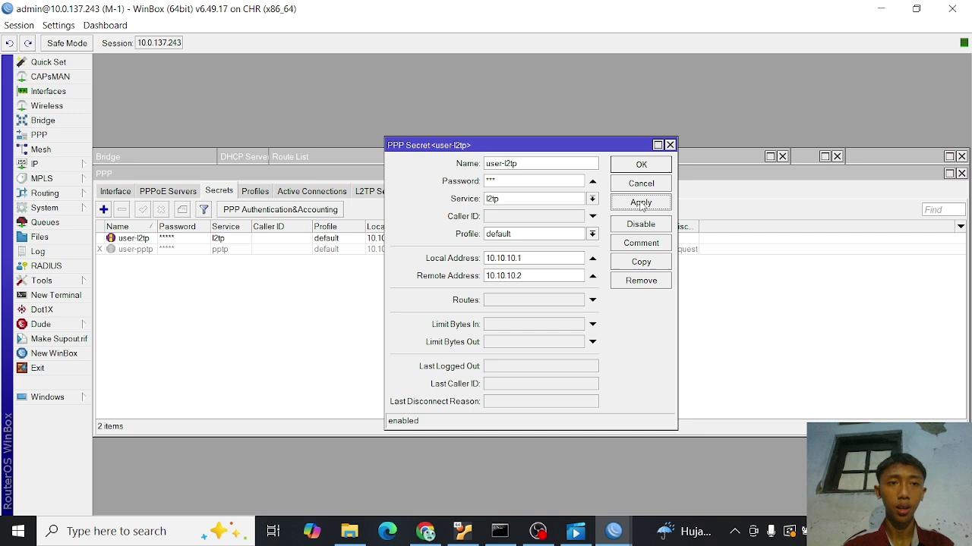
{"action": "left_click", "coordinate": [639, 165]}
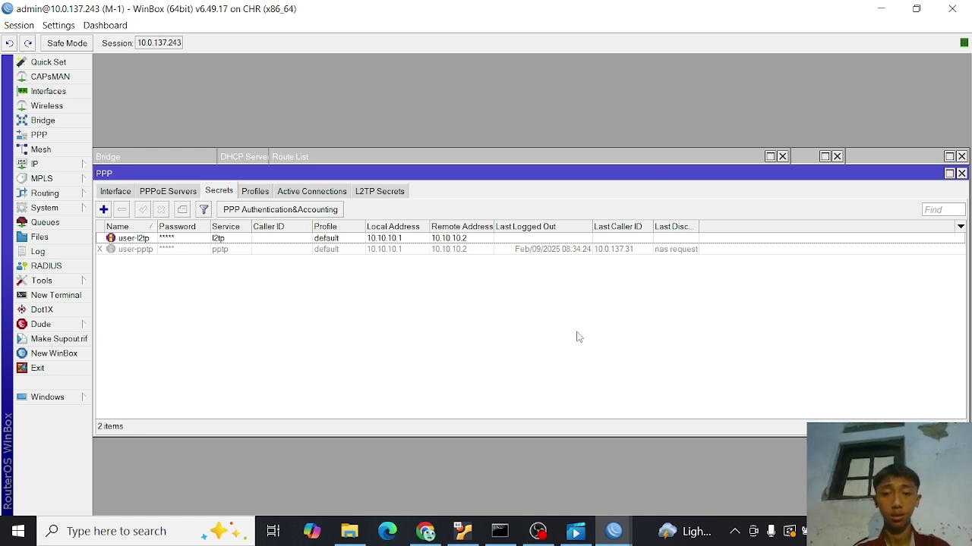
- Switch to router M-2 and add a new L2TP Client interface
{"action": "left_click", "coordinate": [615, 533]}
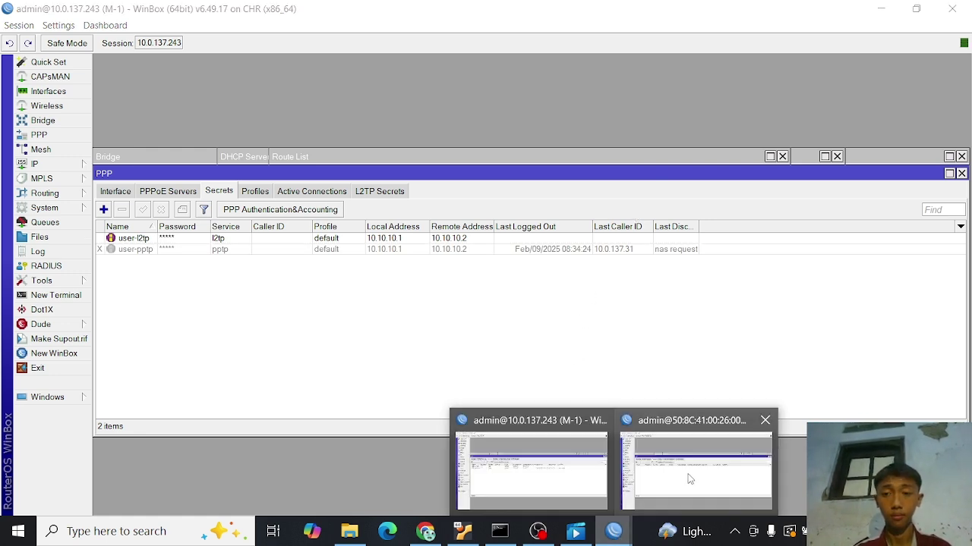
{"action": "left_click", "coordinate": [690, 472]}
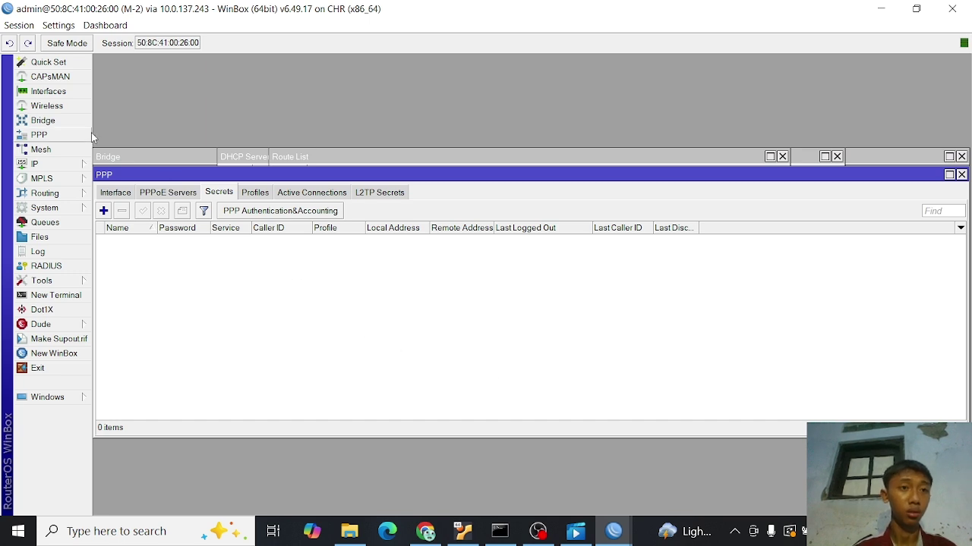
{"action": "left_click", "coordinate": [74, 98]}
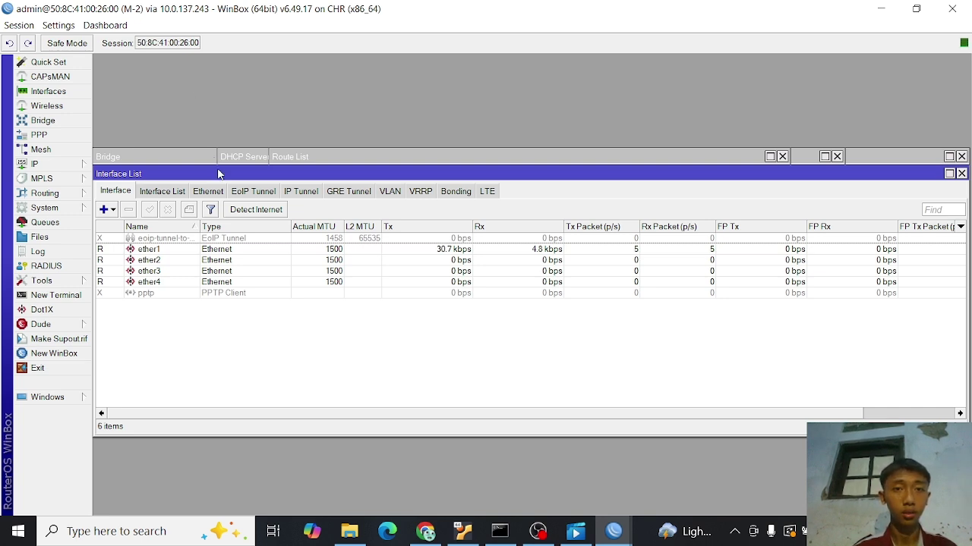
{"action": "left_click", "coordinate": [107, 211]}
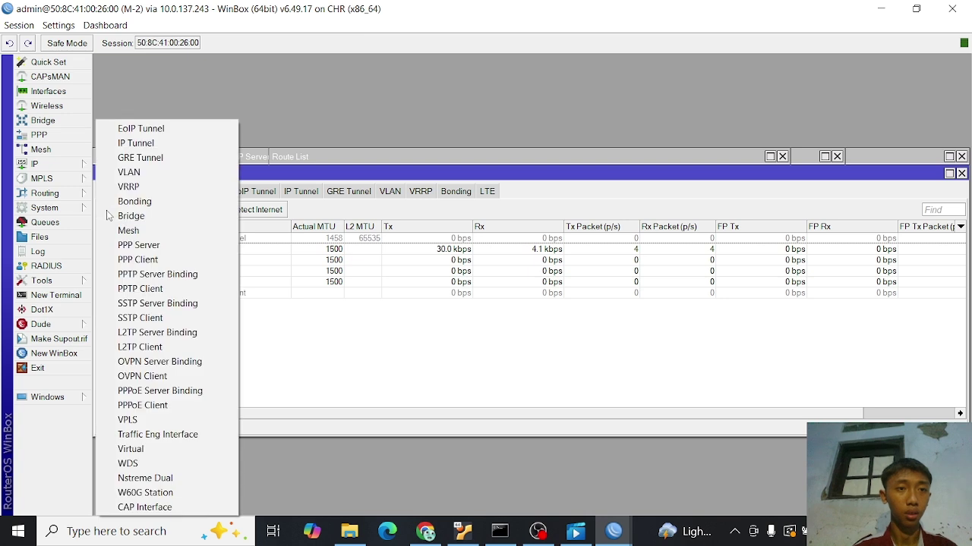
{"action": "left_click", "coordinate": [159, 349]}
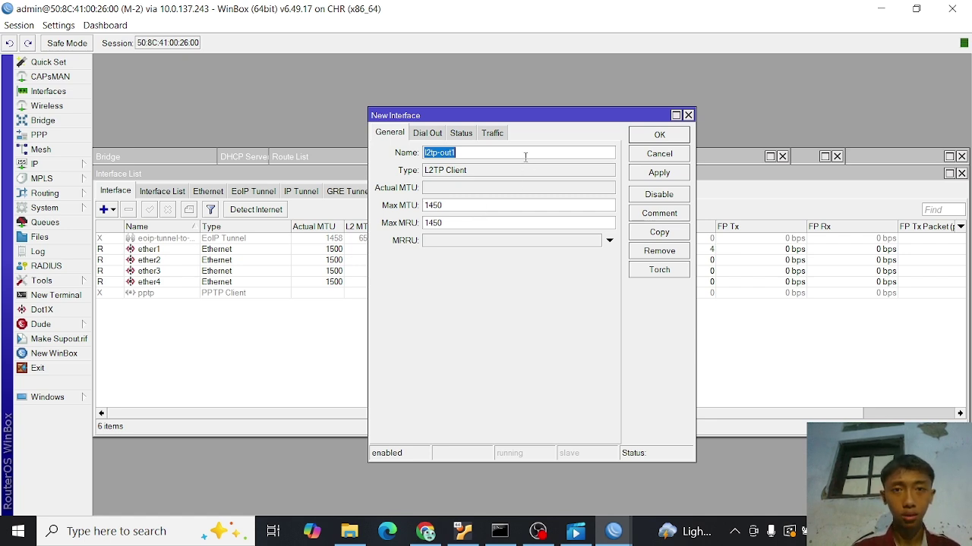
- Name the interface l2tp, show its Dial Out settings, and check Mikrotik 1's address in the lab console
{"action": "key", "text": "BackSpace"}
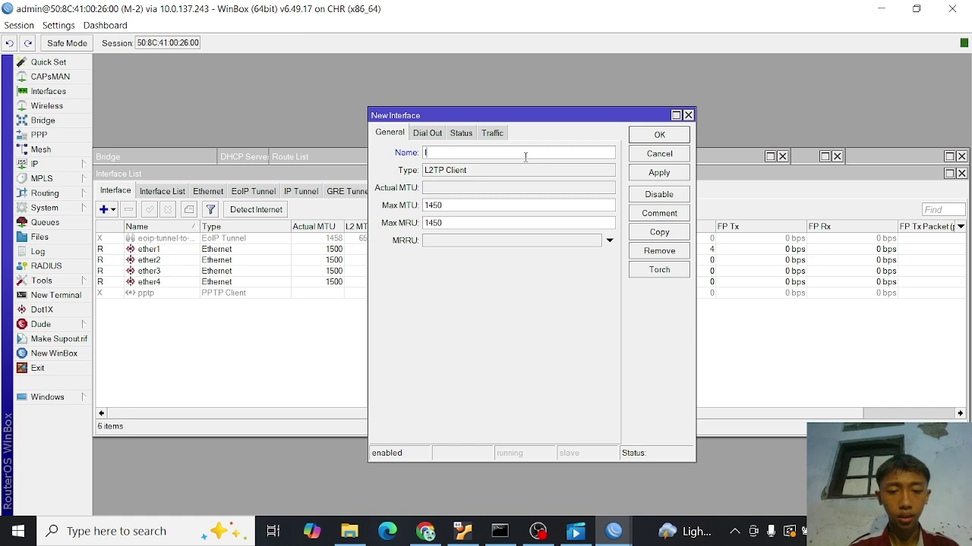
{"action": "type", "text": "l2tp"}
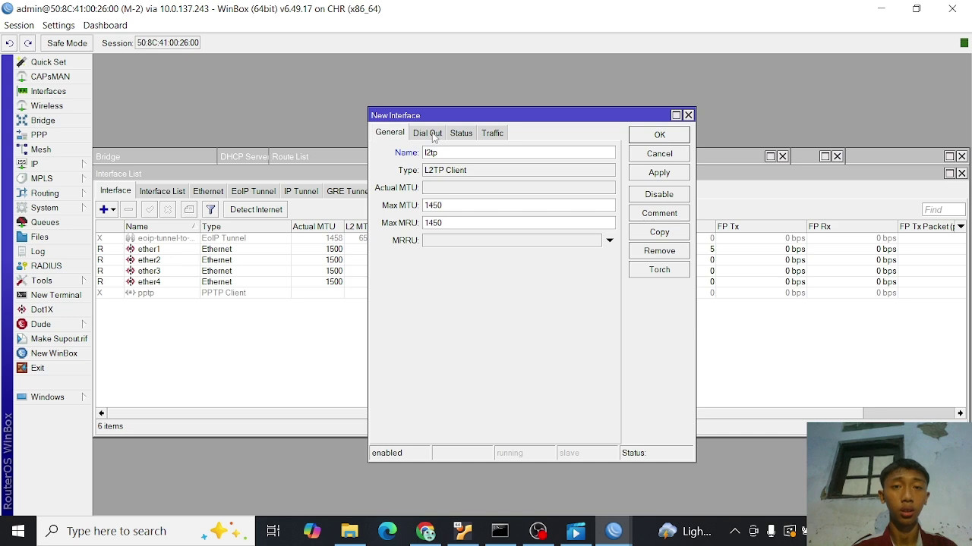
{"action": "left_click", "coordinate": [427, 133]}
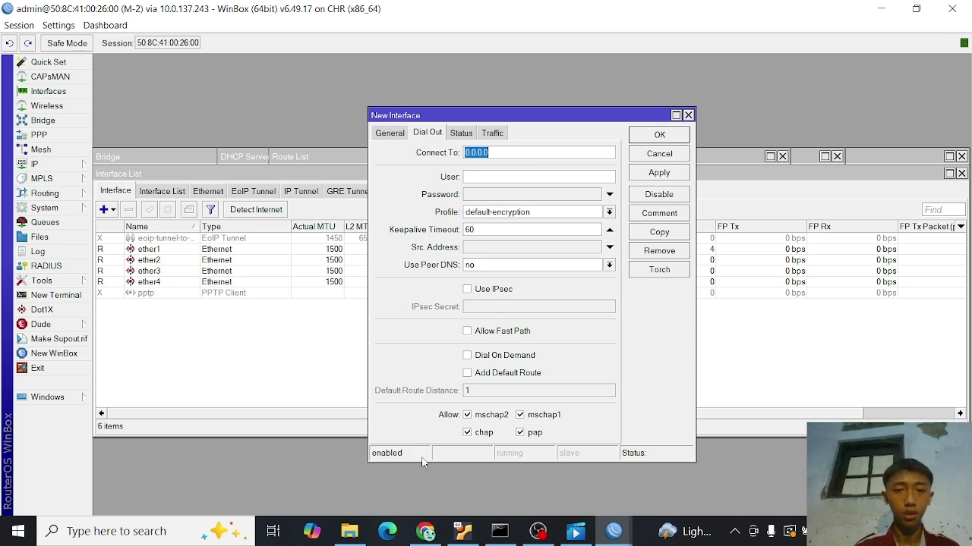
{"action": "left_click", "coordinate": [425, 532]}
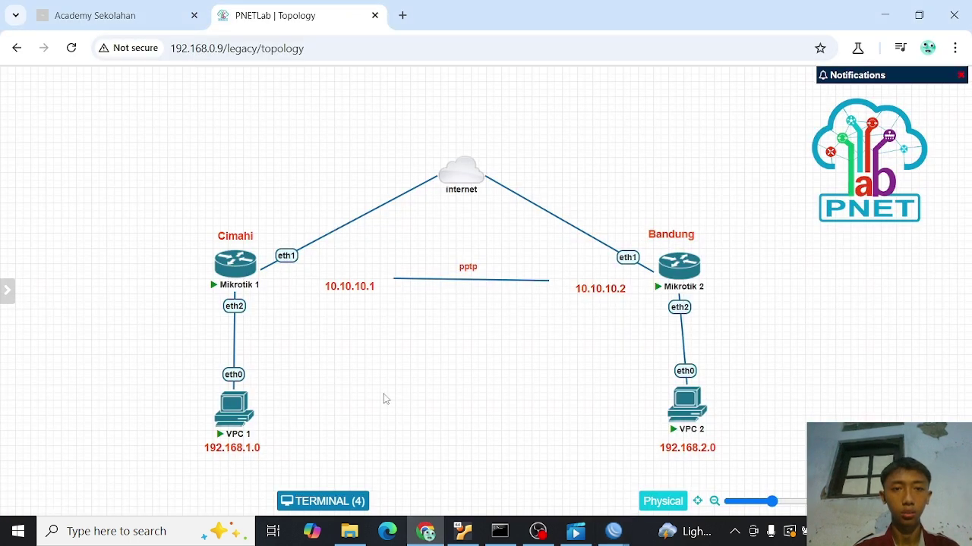
{"action": "left_click", "coordinate": [236, 265]}
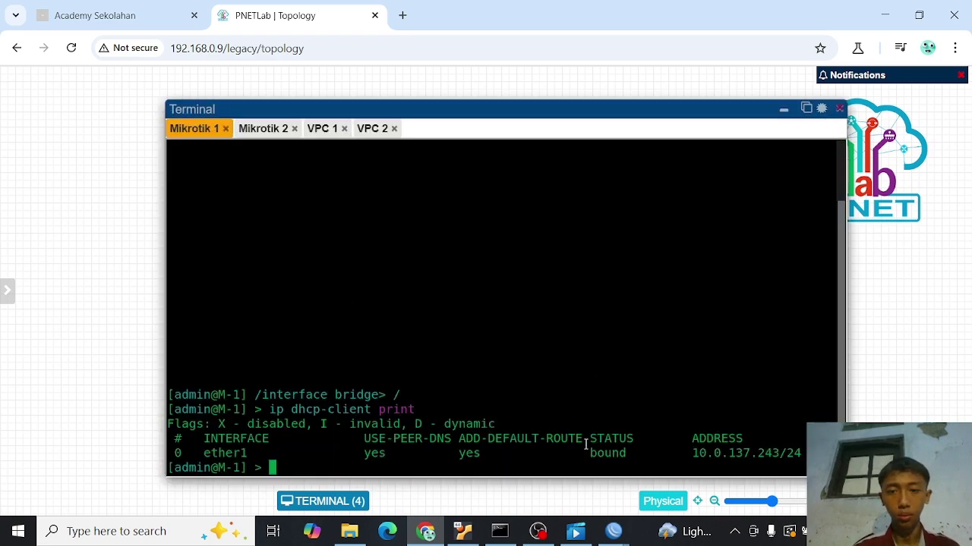
- Point the l2tp client at 10.0.137.243 as user-l2tp and enter the tunnel password
{"action": "mouse_move", "coordinate": [613, 532]}
{"action": "left_click", "coordinate": [671, 474]}
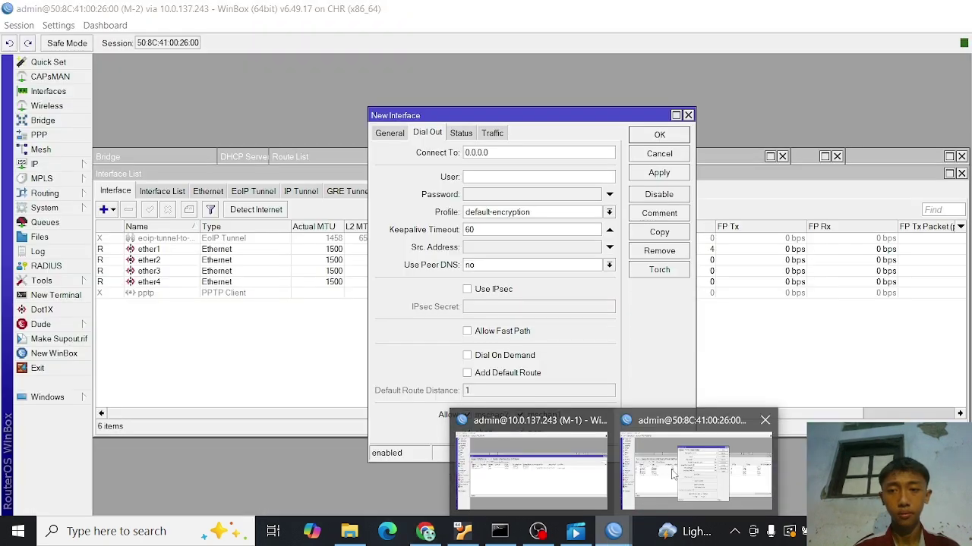
{"action": "type", "text": "10"}
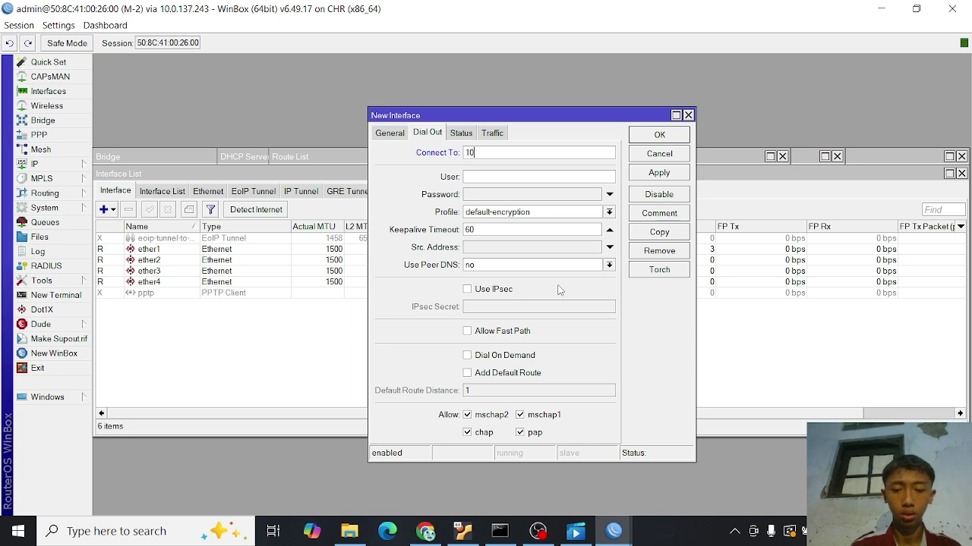
{"action": "type", "text": ".0.13"}
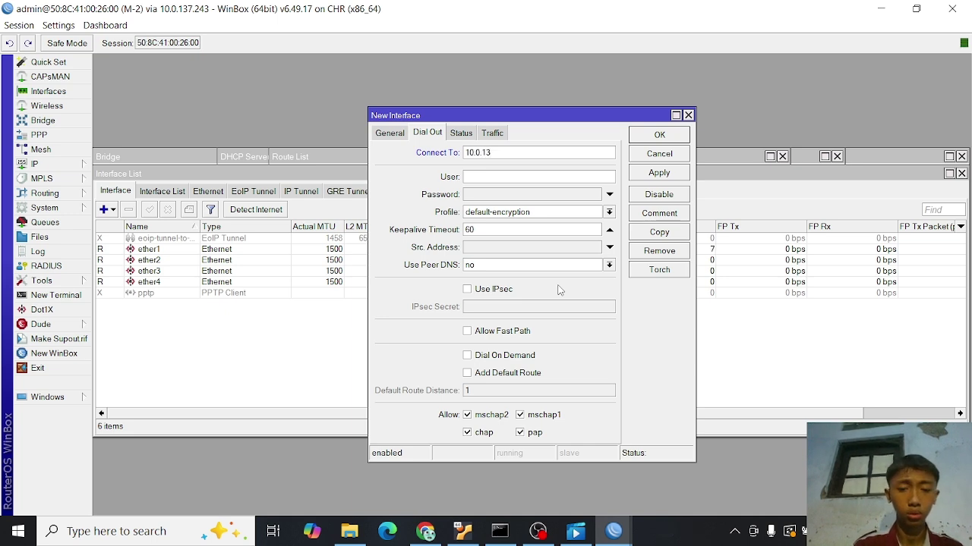
{"action": "type", "text": "7.243"}
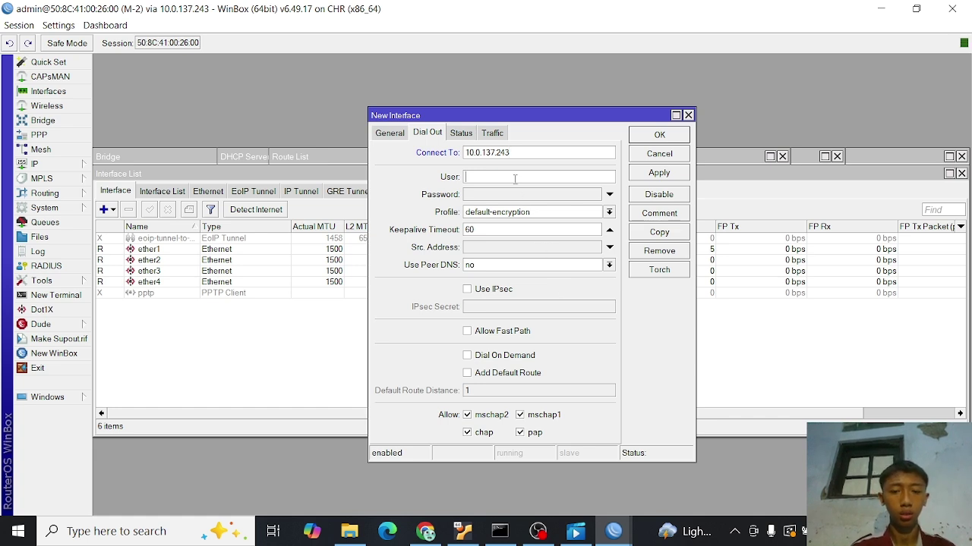
{"action": "type", "text": "user"}
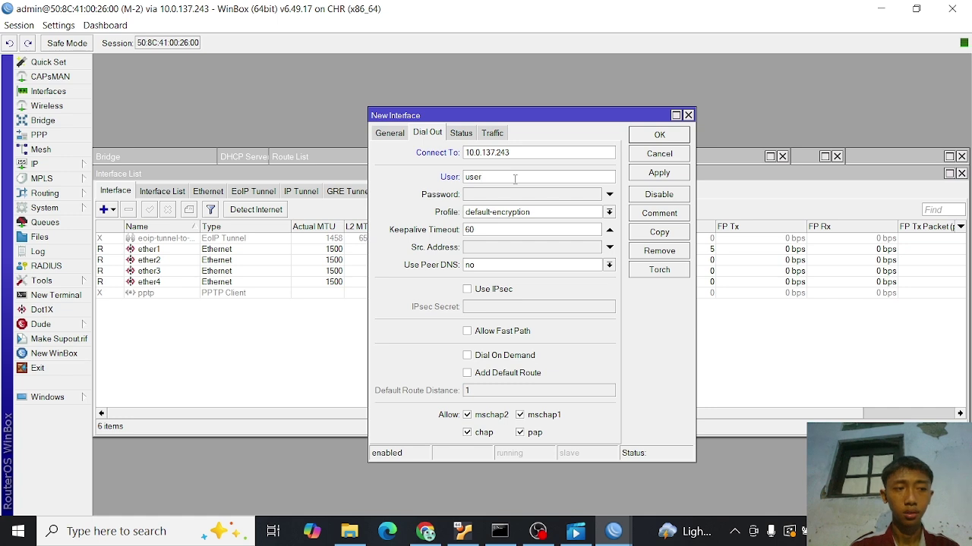
{"action": "type", "text": "-l2"}
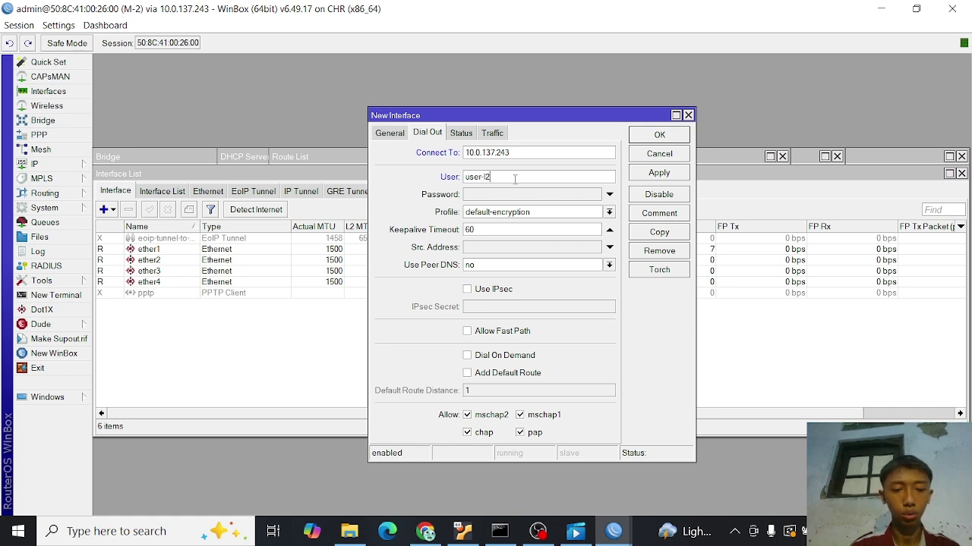
{"action": "type", "text": "tp"}
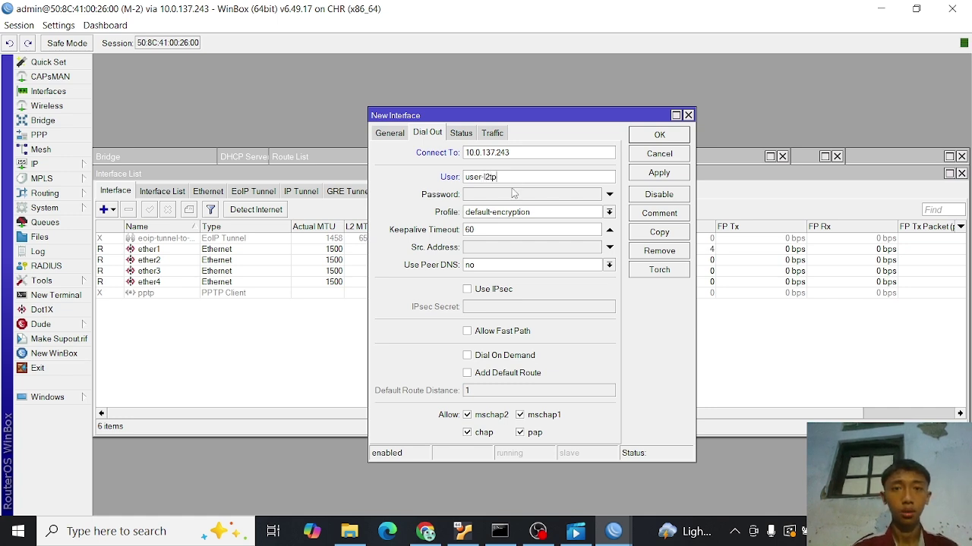
{"action": "left_click", "coordinate": [512, 196]}
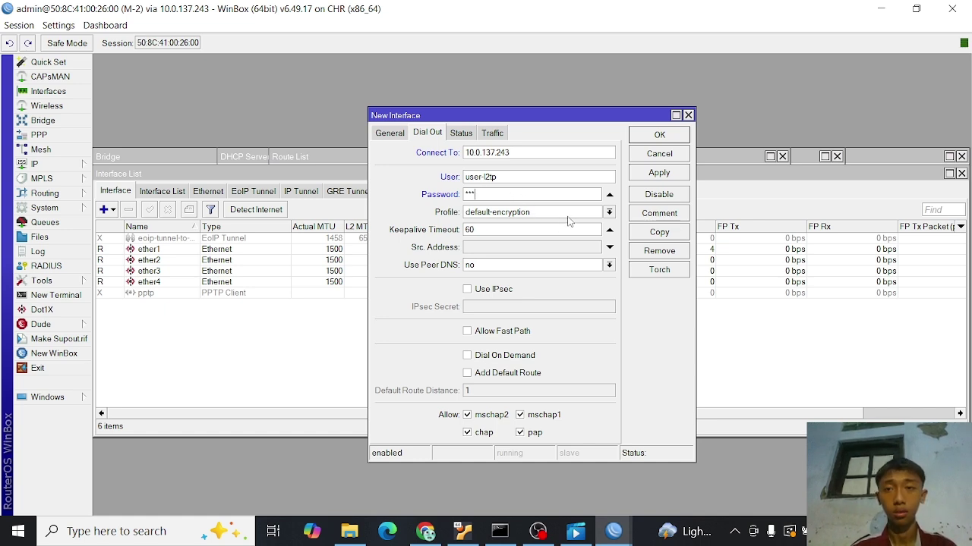
- Save the l2tp client and list M-2's IP addresses
{"action": "left_click", "coordinate": [652, 174]}
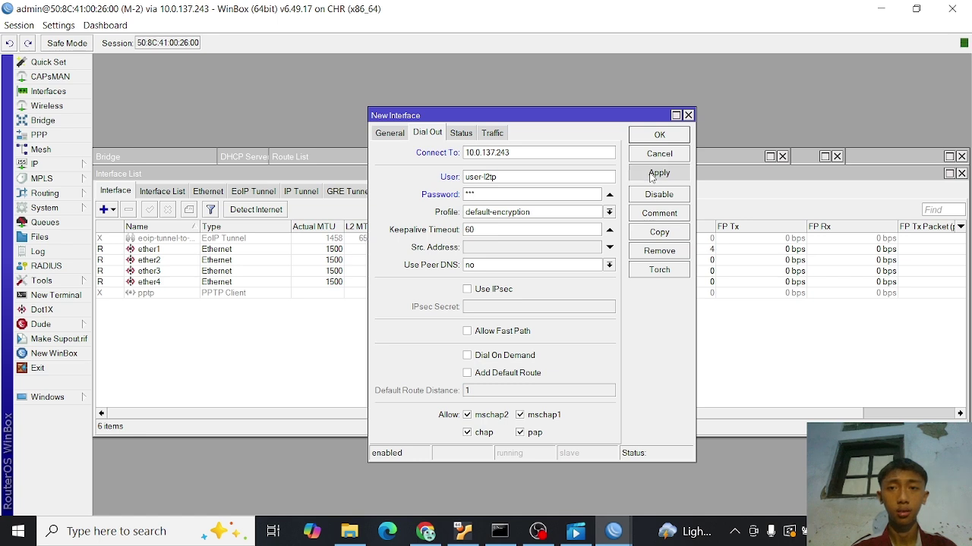
{"action": "left_click", "coordinate": [658, 135]}
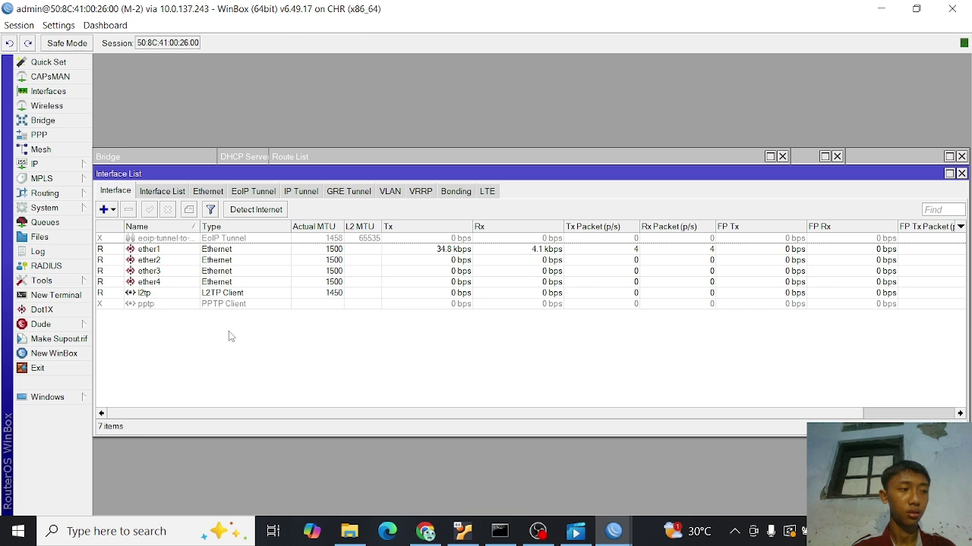
{"action": "left_click", "coordinate": [68, 167]}
{"action": "left_click", "coordinate": [115, 172]}
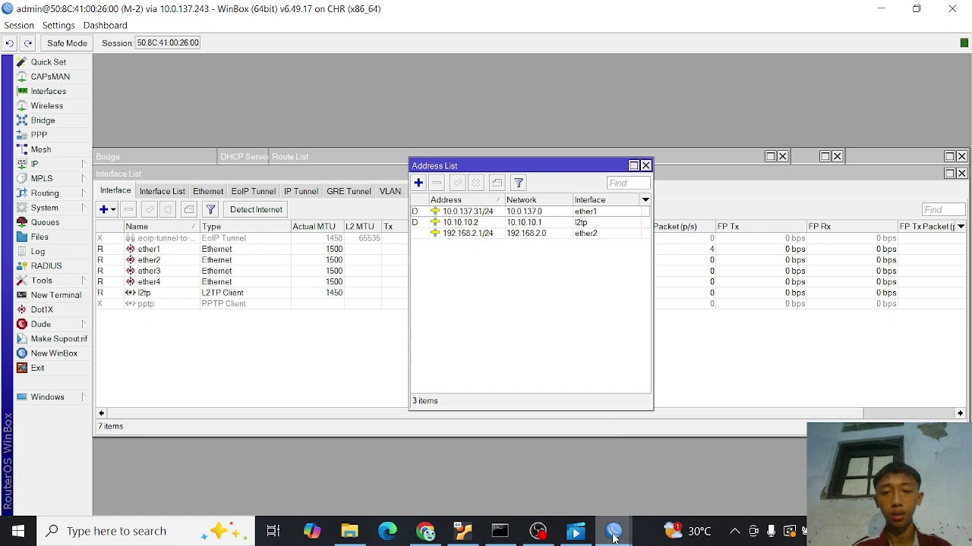
- On router M-1, bring up the routing table, discarding an accidentally started new route
{"action": "mouse_move", "coordinate": [614, 533]}
{"action": "left_click", "coordinate": [560, 486]}
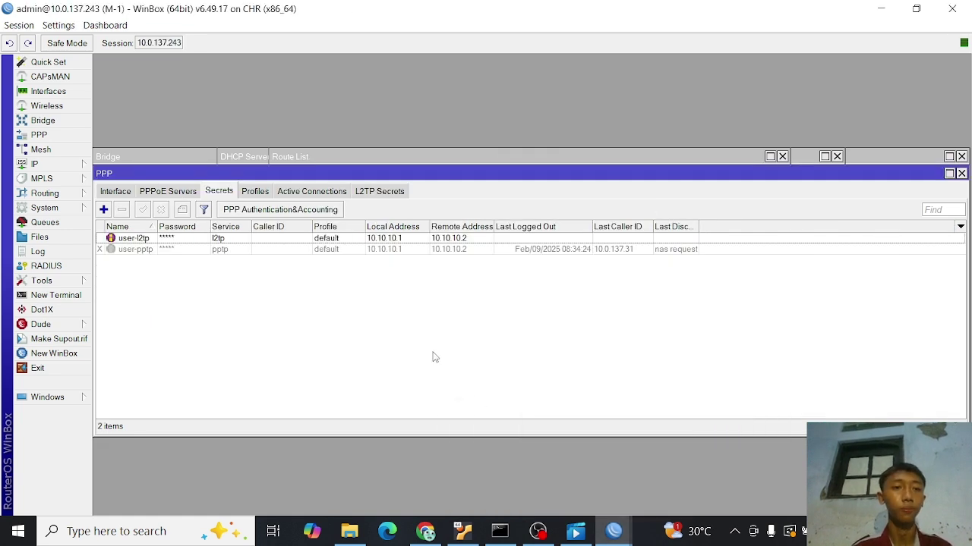
{"action": "left_click", "coordinate": [71, 162]}
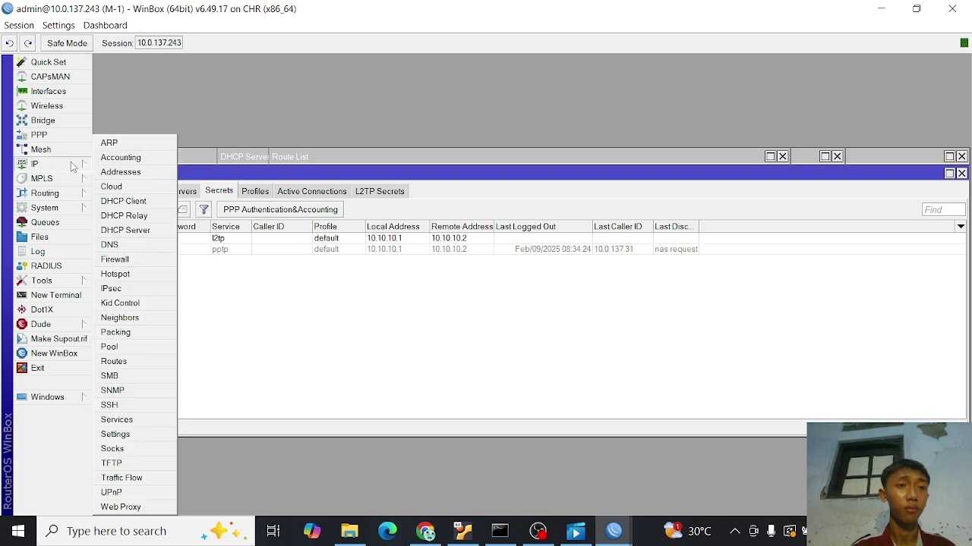
{"action": "left_click", "coordinate": [125, 362]}
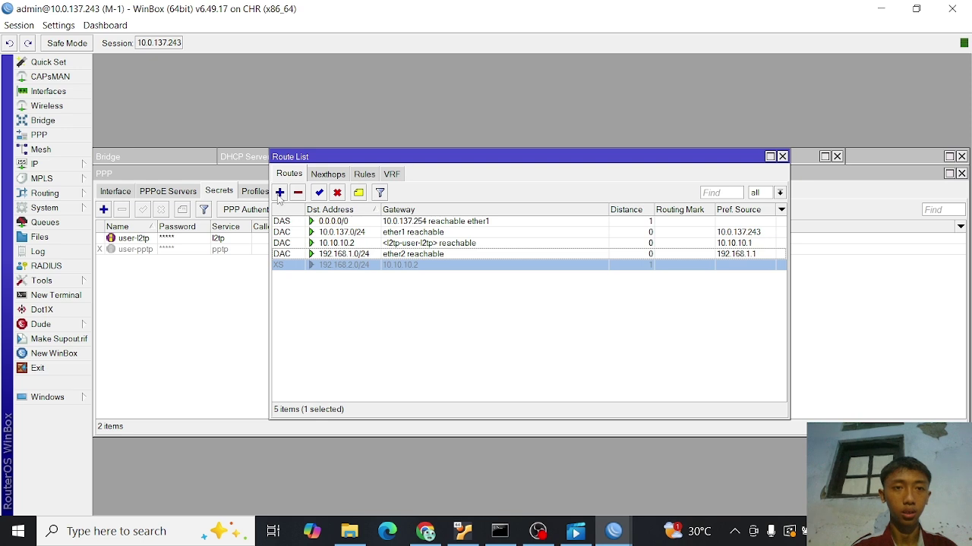
{"action": "left_click", "coordinate": [280, 193]}
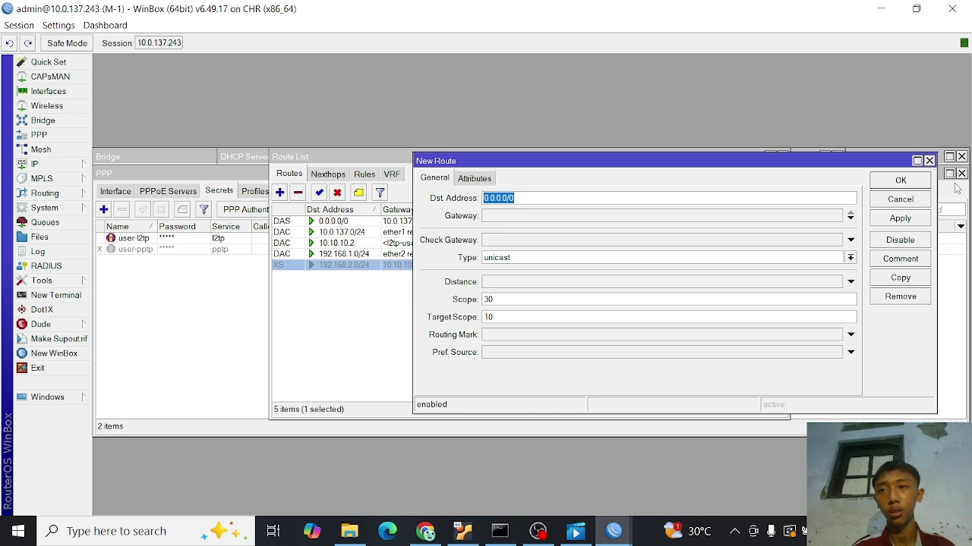
{"action": "left_click", "coordinate": [929, 160]}
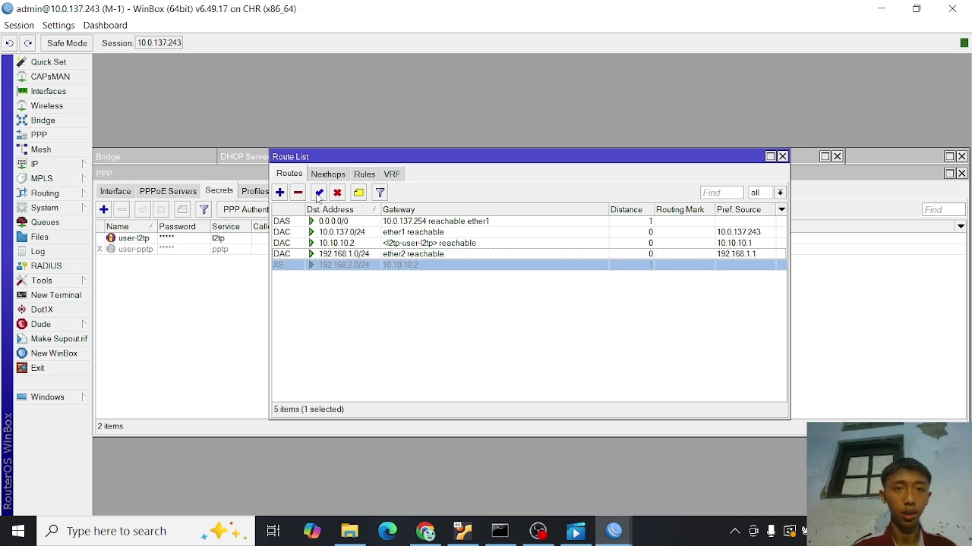
- Enable M-1's route to 192.168.2.0/24 via 10.10.10.2 and return to M-2's session
{"action": "left_click", "coordinate": [318, 192]}
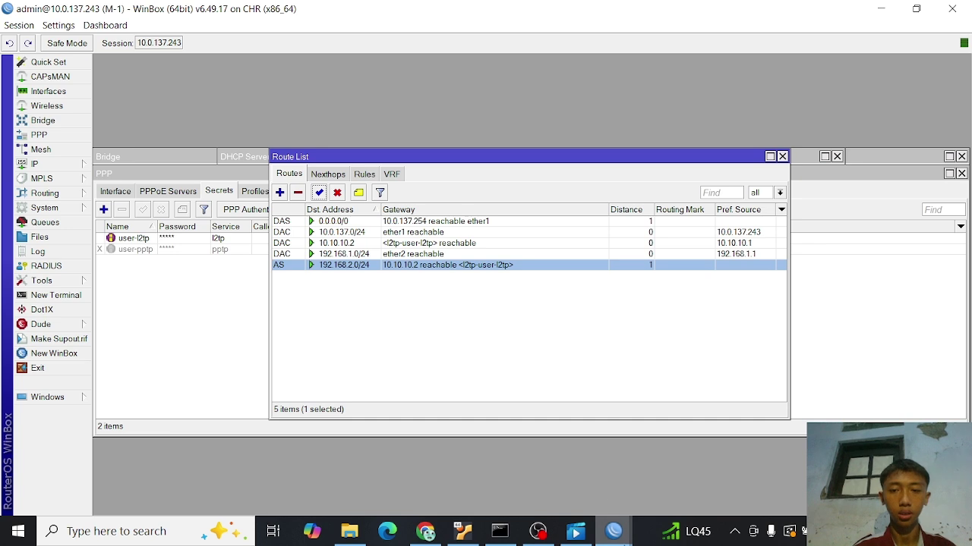
{"action": "mouse_move", "coordinate": [615, 527]}
{"action": "left_click", "coordinate": [674, 446]}
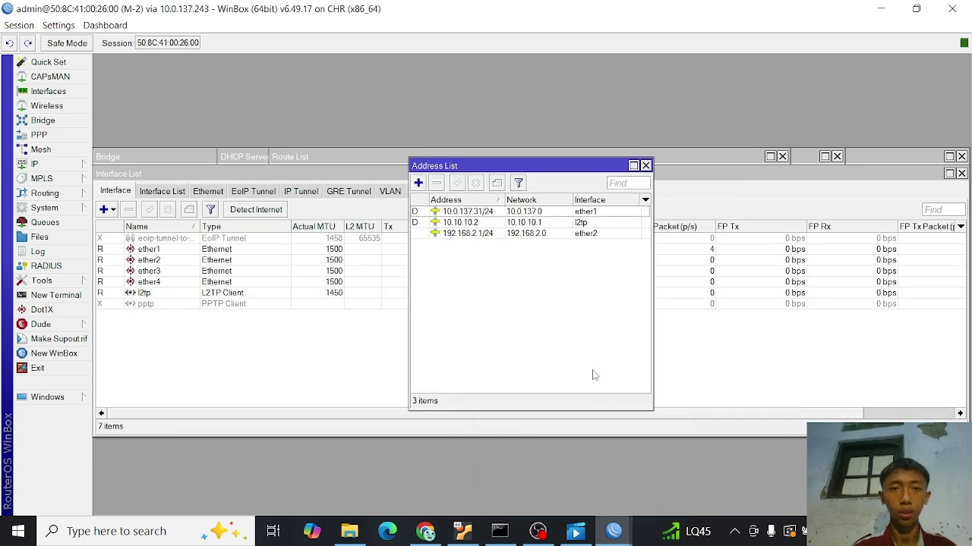
- Enable M-2's disabled route to 192.168.1.0/24 via 10.10.10.1, then go to the browser
{"action": "left_click", "coordinate": [55, 167]}
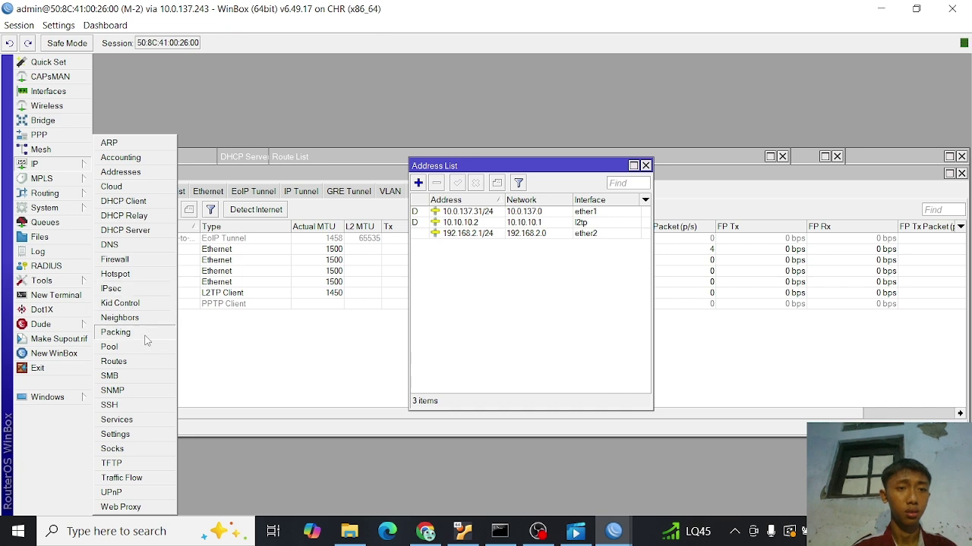
{"action": "left_click", "coordinate": [145, 362]}
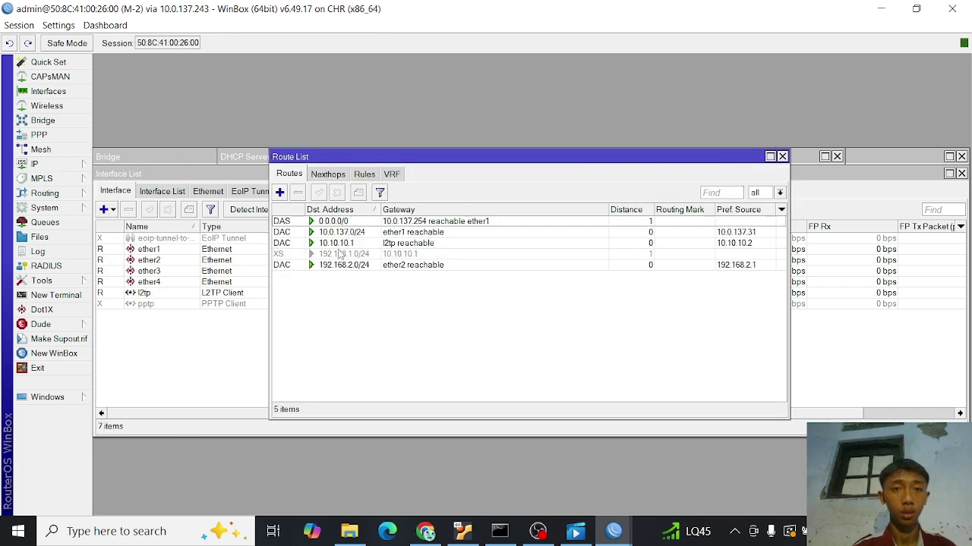
{"action": "left_click", "coordinate": [340, 254]}
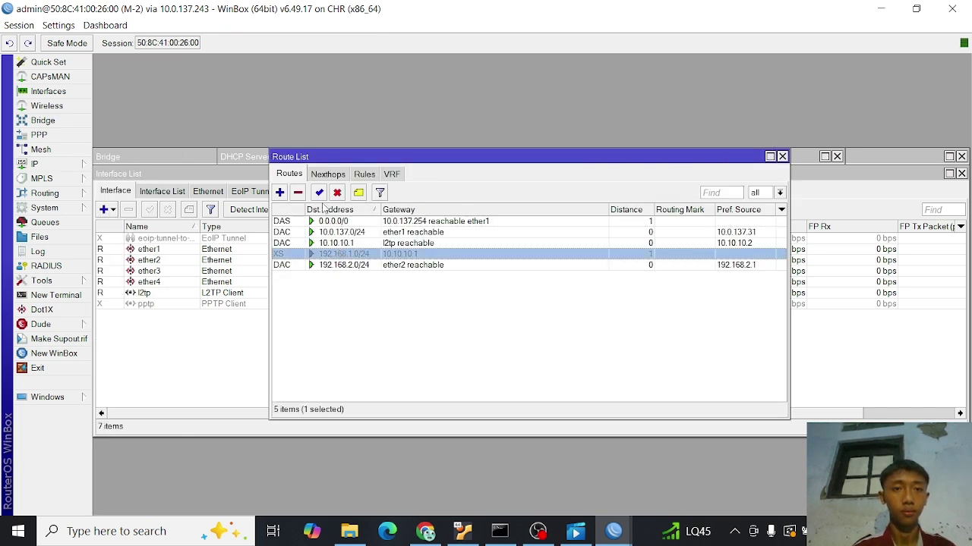
{"action": "left_click", "coordinate": [319, 192]}
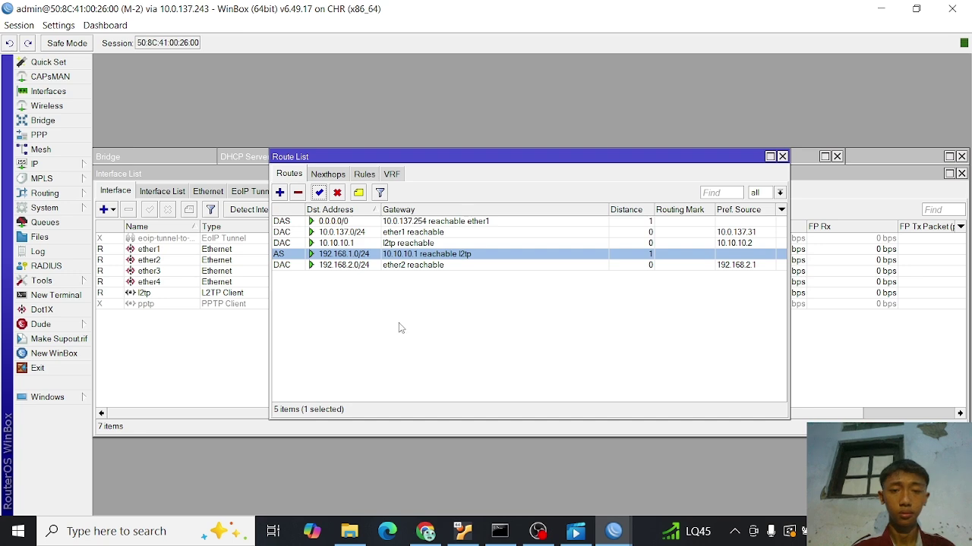
{"action": "left_click", "coordinate": [422, 531]}
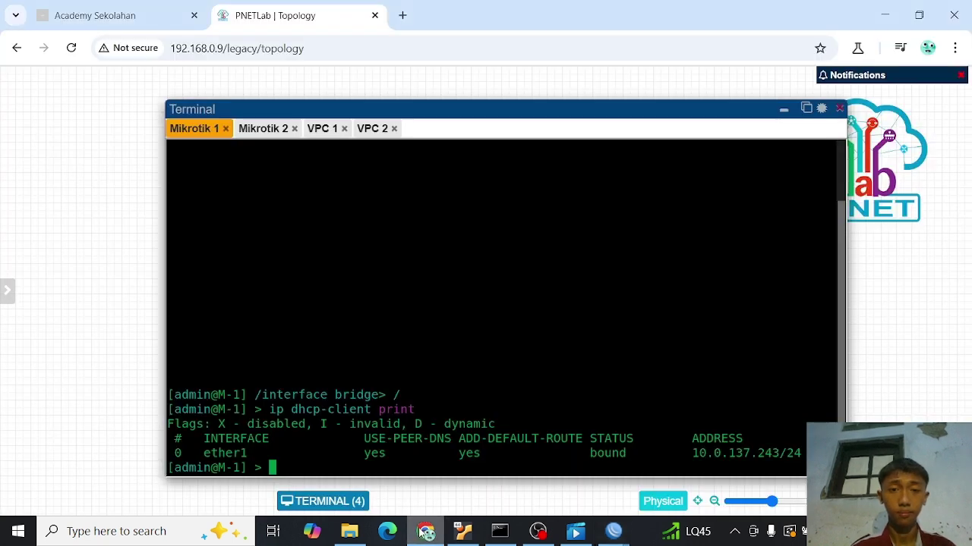
- Ping 192.168.2.254 from VPC 1 and stop it after replies
{"action": "left_click", "coordinate": [323, 129]}
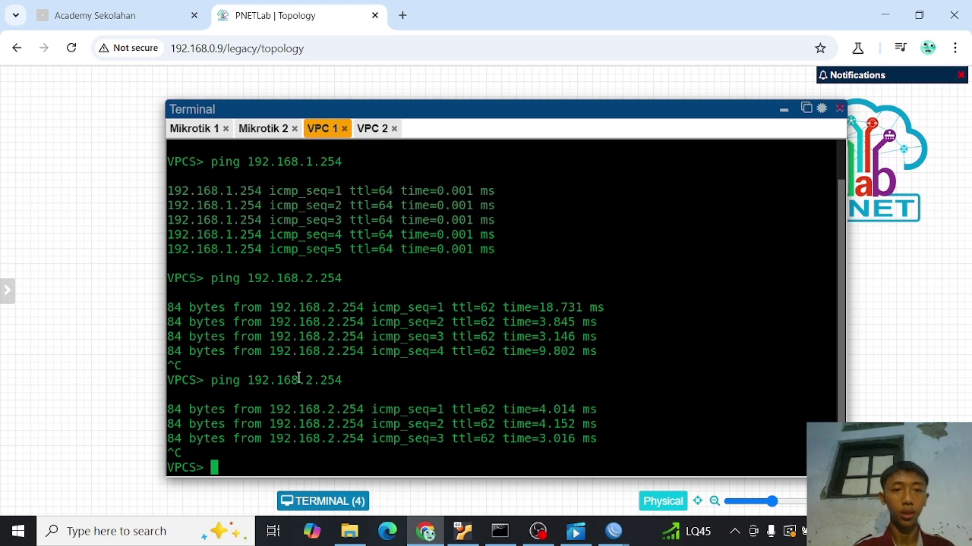
{"action": "type", "text": "pin"}
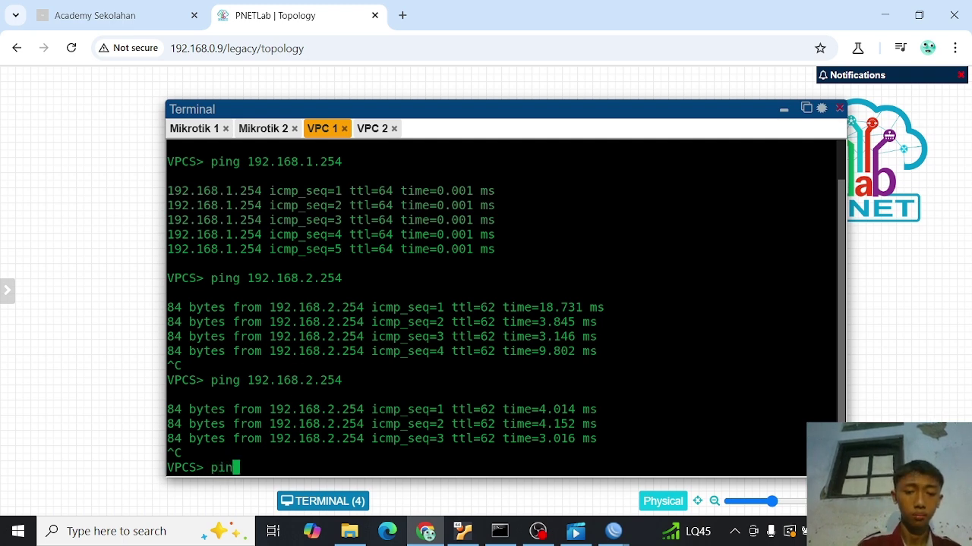
{"action": "type", "text": "g"}
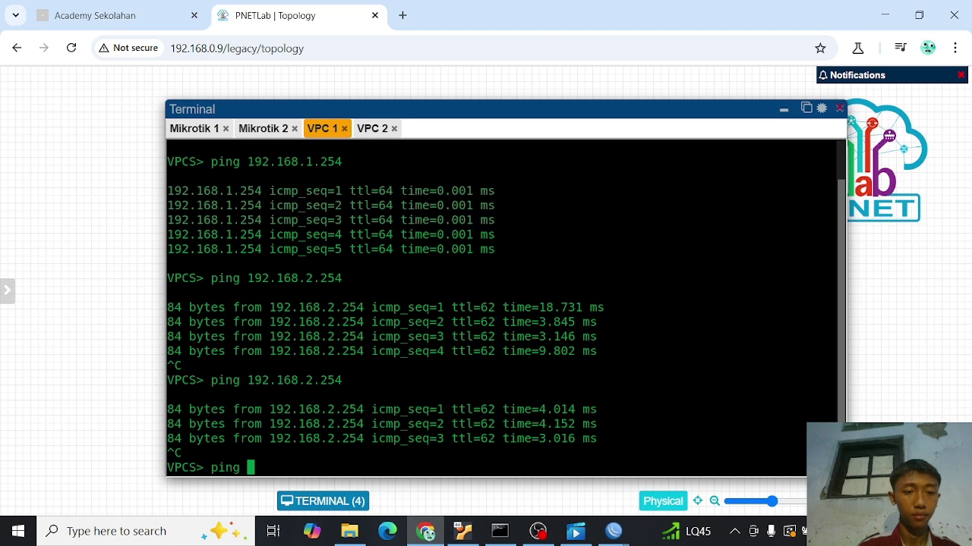
{"action": "type", "text": " 192.16"}
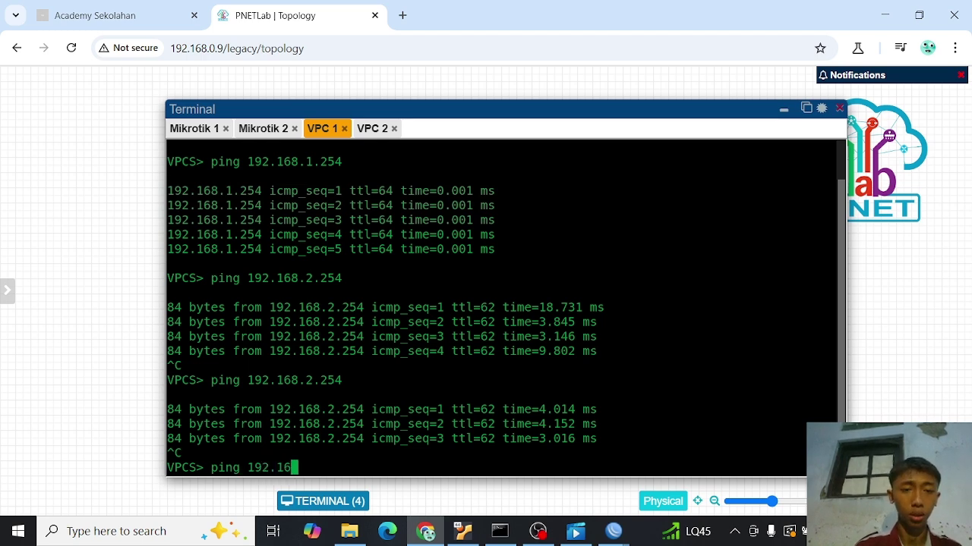
{"action": "type", "text": "8."}
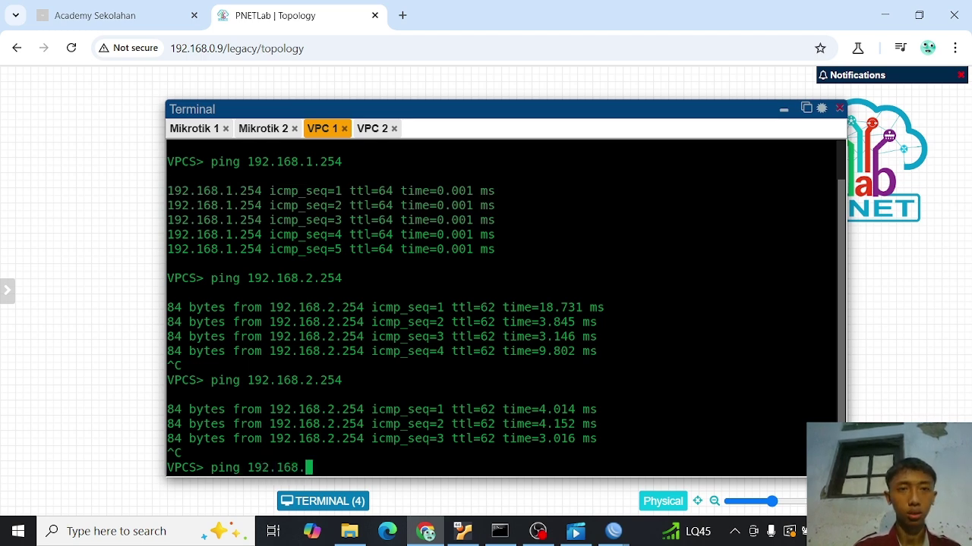
{"action": "type", "text": "2.254"}
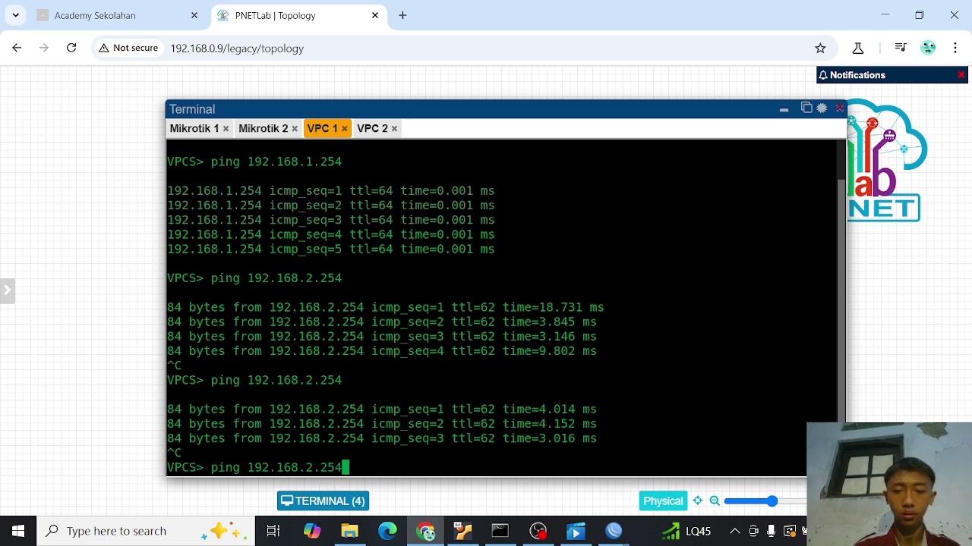
{"action": "key", "text": "Return"}
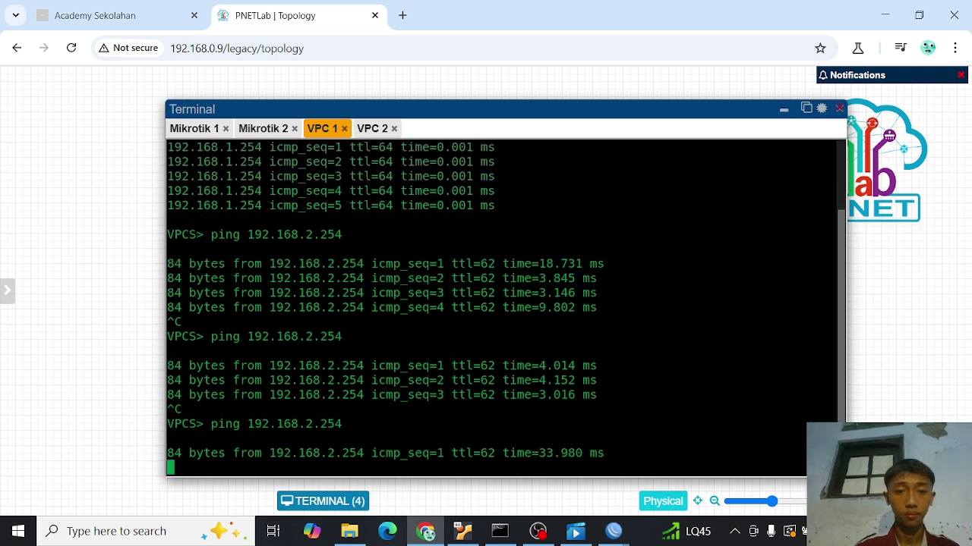
{"action": "key", "text": "ctrl+c"}
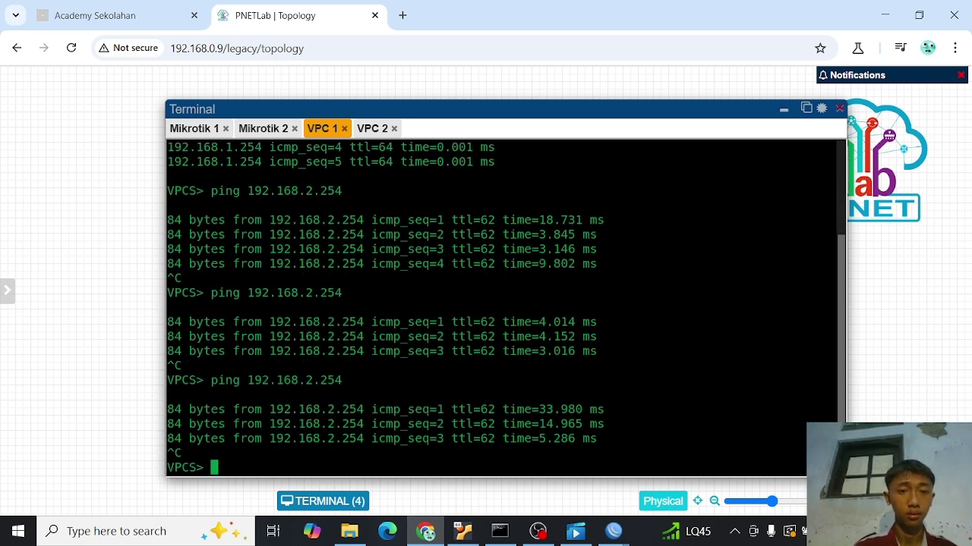
- Ping 192.168.1.254 from VPC 2 and stop it after replies
{"action": "left_click", "coordinate": [371, 129]}
{"action": "key", "text": "Up"}
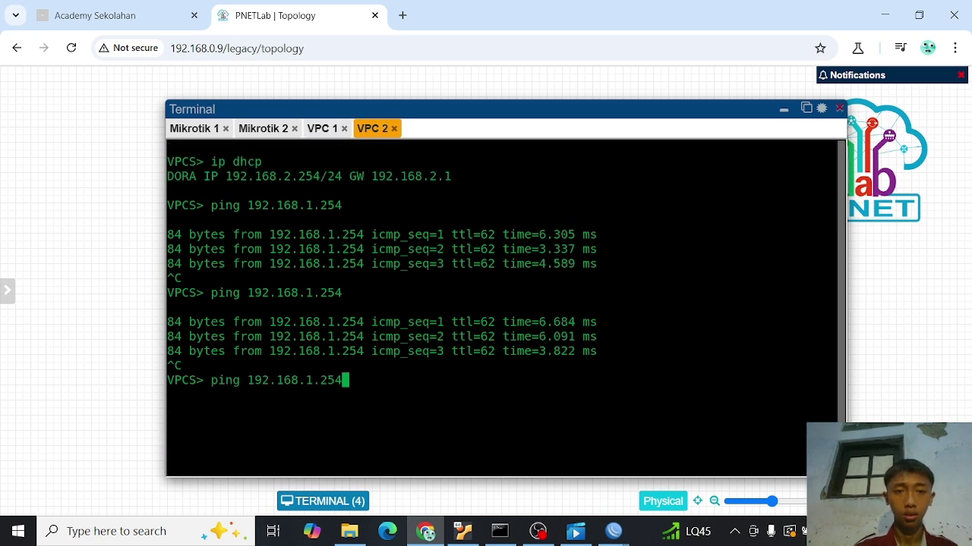
{"action": "key", "text": "Return"}
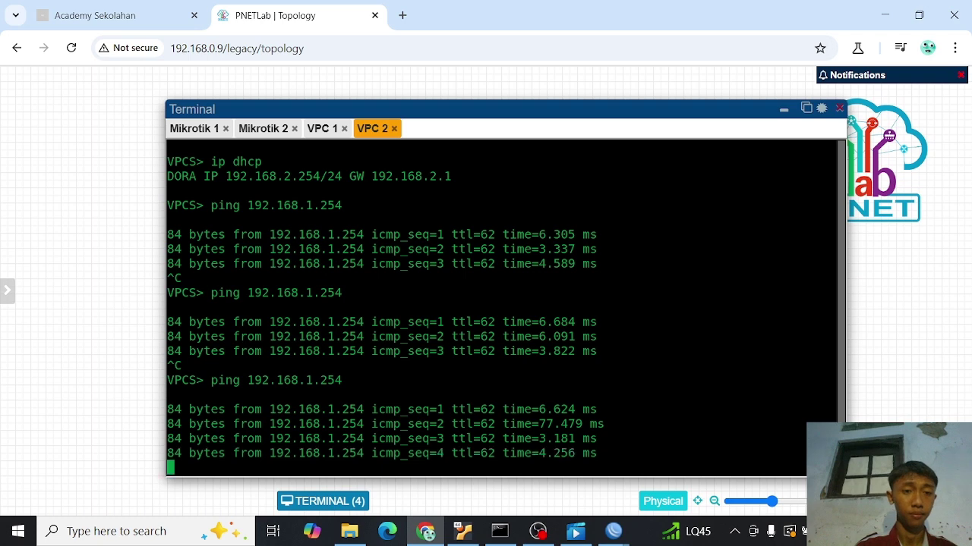
{"action": "key", "text": "ctrl+c"}
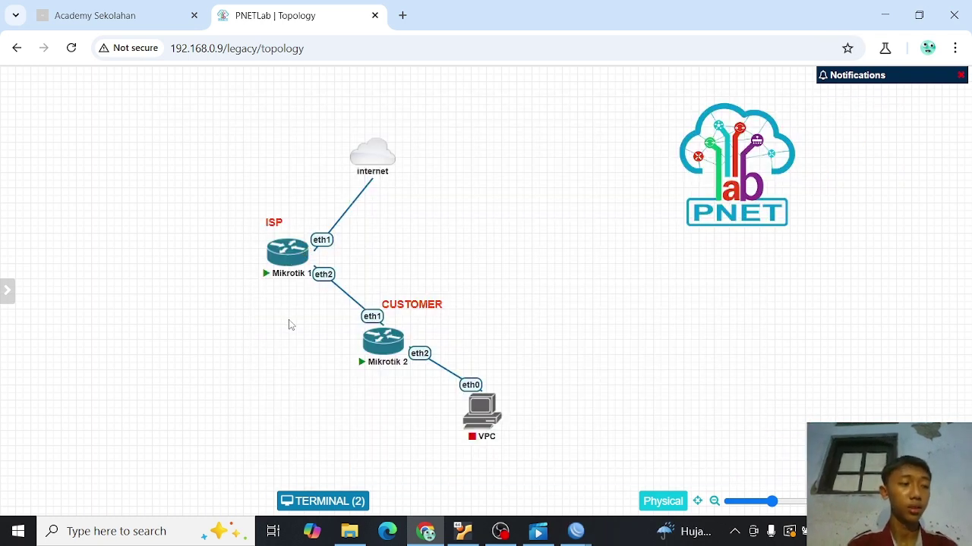
- Log in to Mikrotik 1's console as admin with an empty password, skipping the password change
{"action": "left_click", "coordinate": [284, 256]}
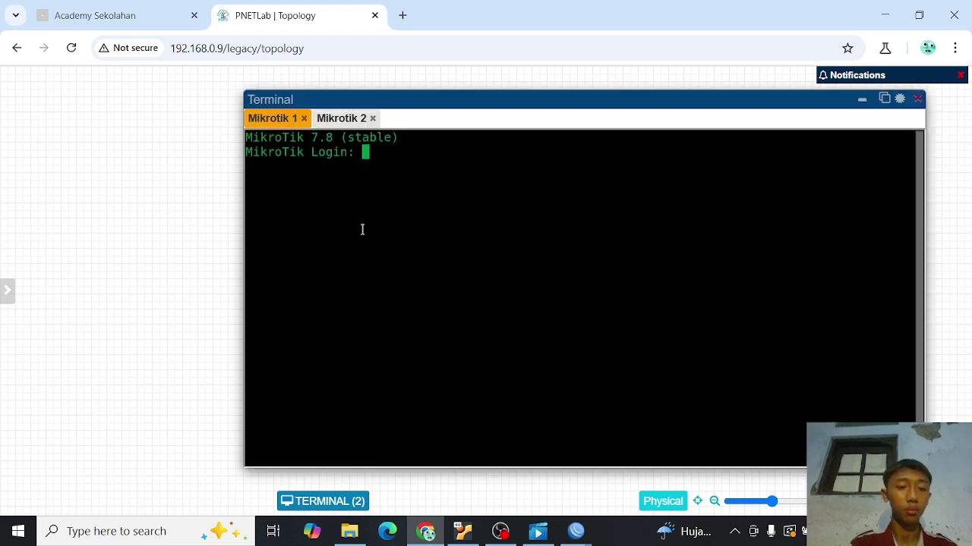
{"action": "type", "text": "admin"}
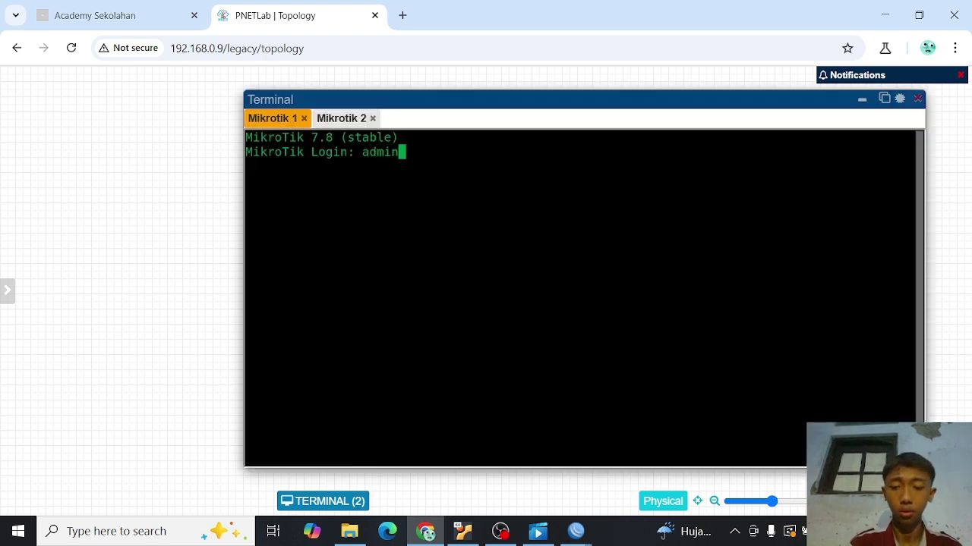
{"action": "key", "text": "Return"}
{"action": "key", "text": "Return"}
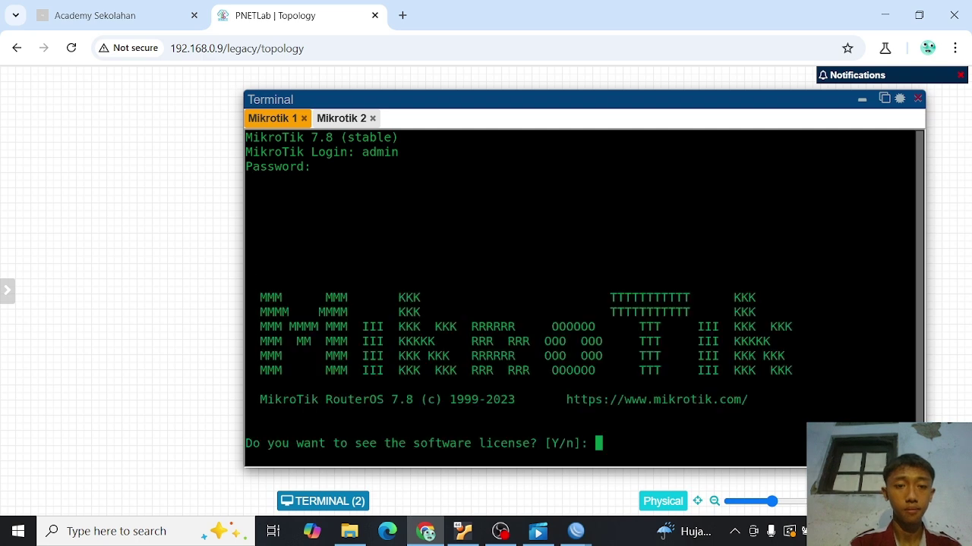
{"action": "type", "text": "n"}
{"action": "key", "text": "Return"}
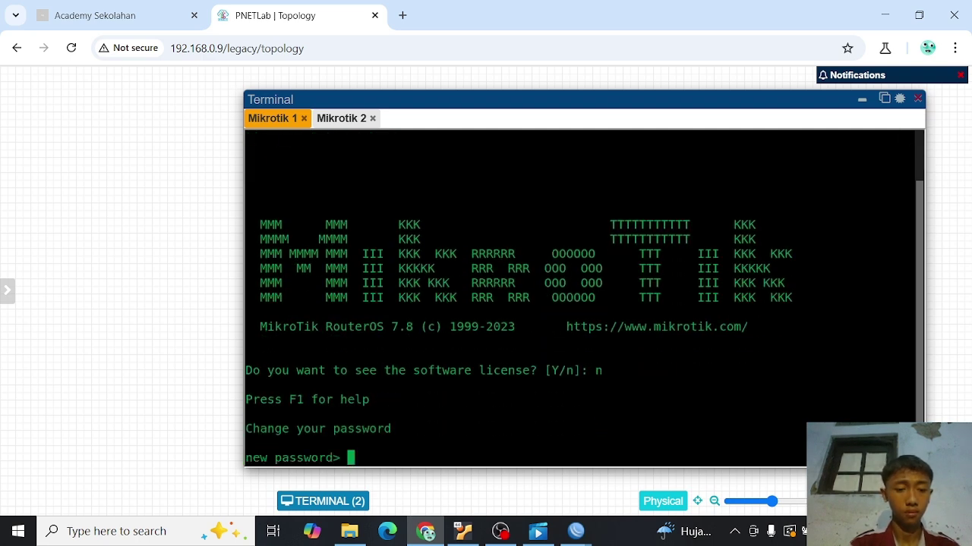
{"action": "key", "text": "ctrl+c"}
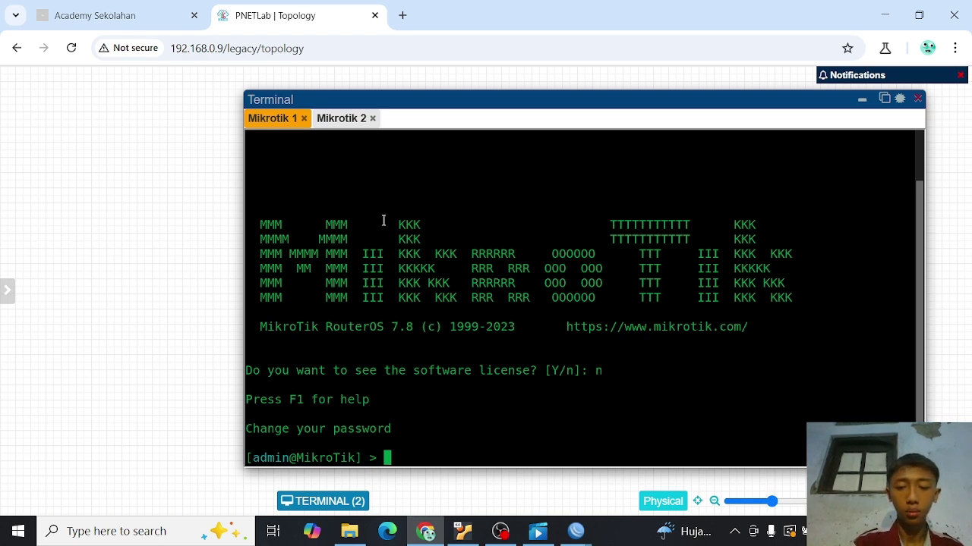
- Enter 'ip dhcp-client print', then close the Mikrotik 1 console tab
{"action": "type", "text": "ip dhc"}
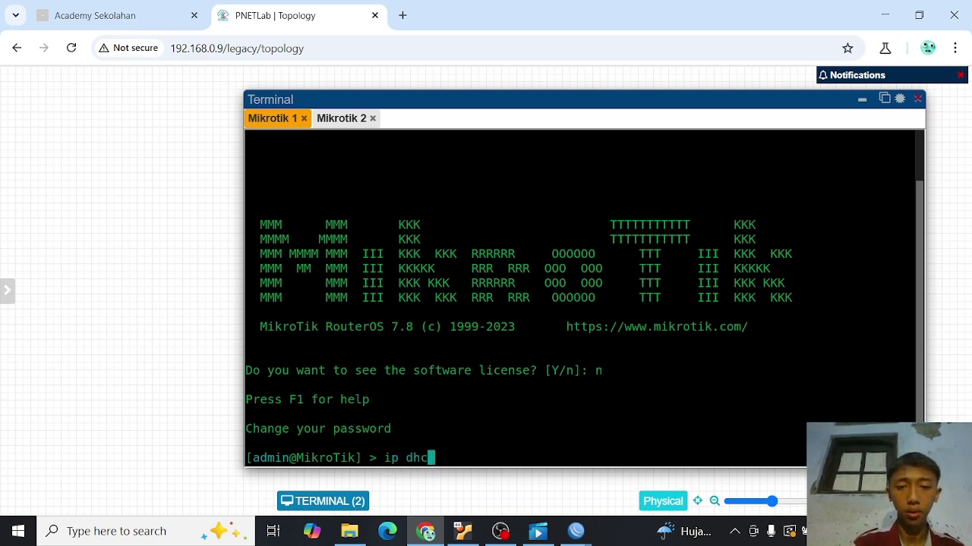
{"action": "type", "text": "p-clie"}
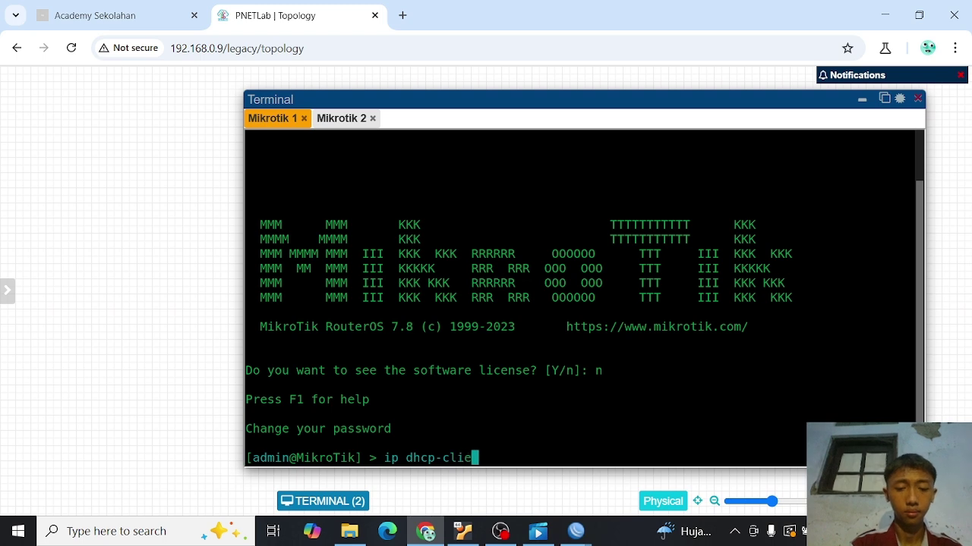
{"action": "type", "text": "nt print"}
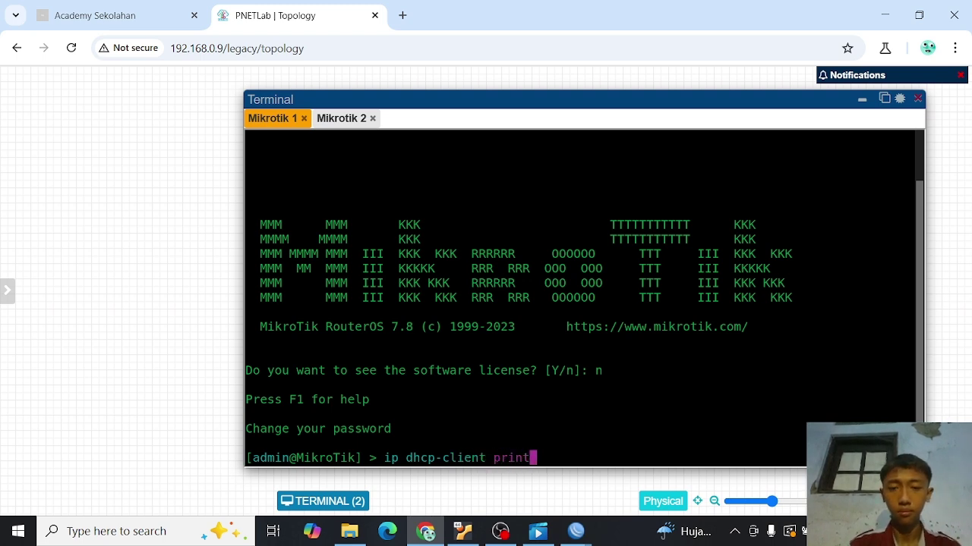
{"action": "key", "text": "Return"}
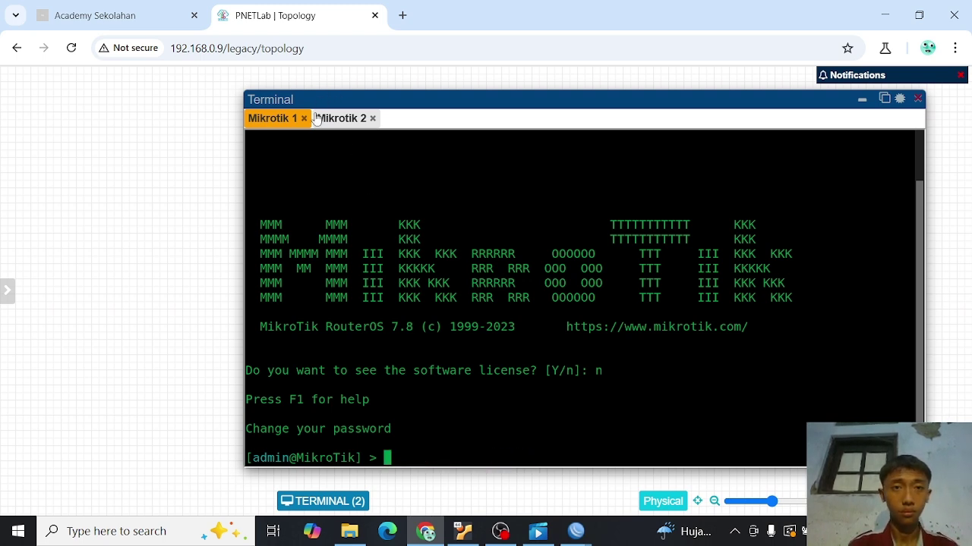
{"action": "left_click", "coordinate": [303, 119]}
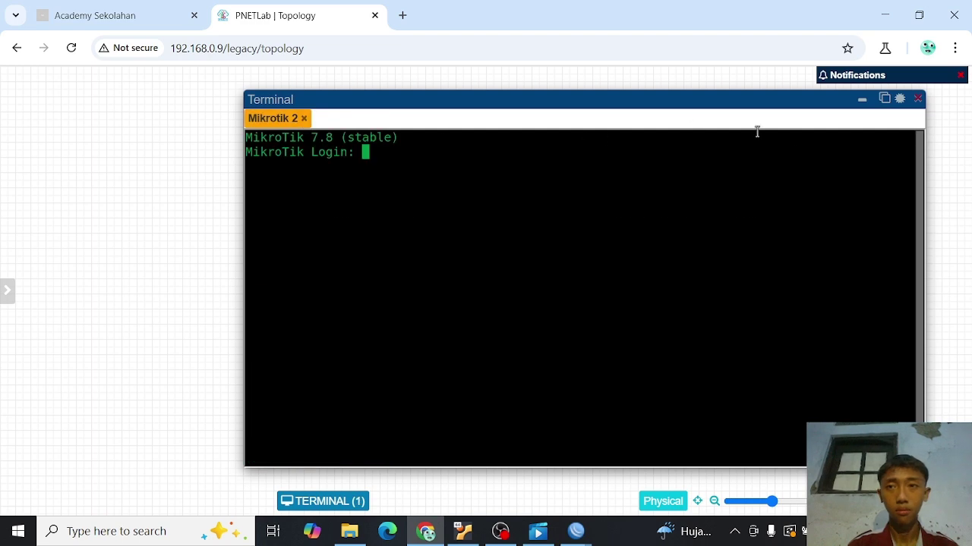
- Reopen Mikrotik 1's console and show its DHCP client status with 'ip dhcp-client print'
{"action": "left_click", "coordinate": [861, 101]}
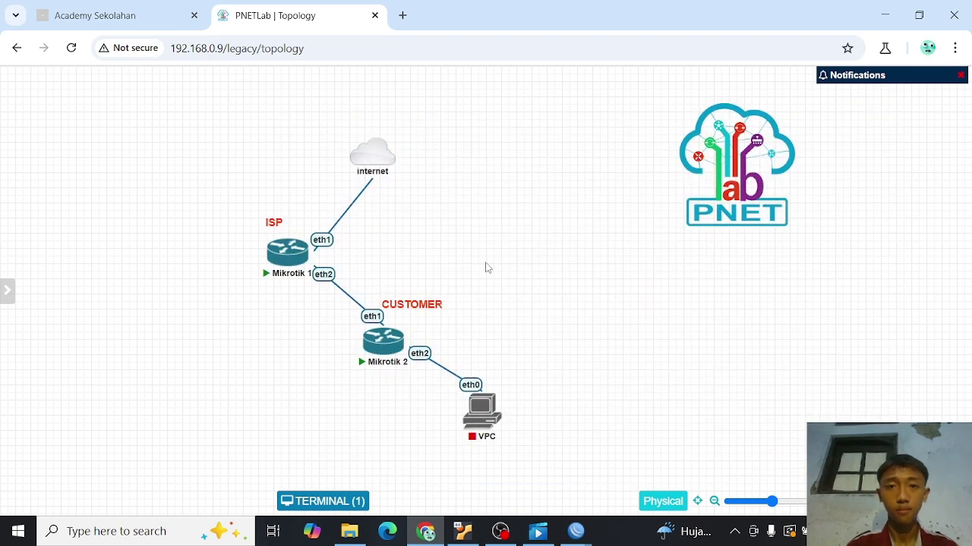
{"action": "left_click", "coordinate": [300, 254]}
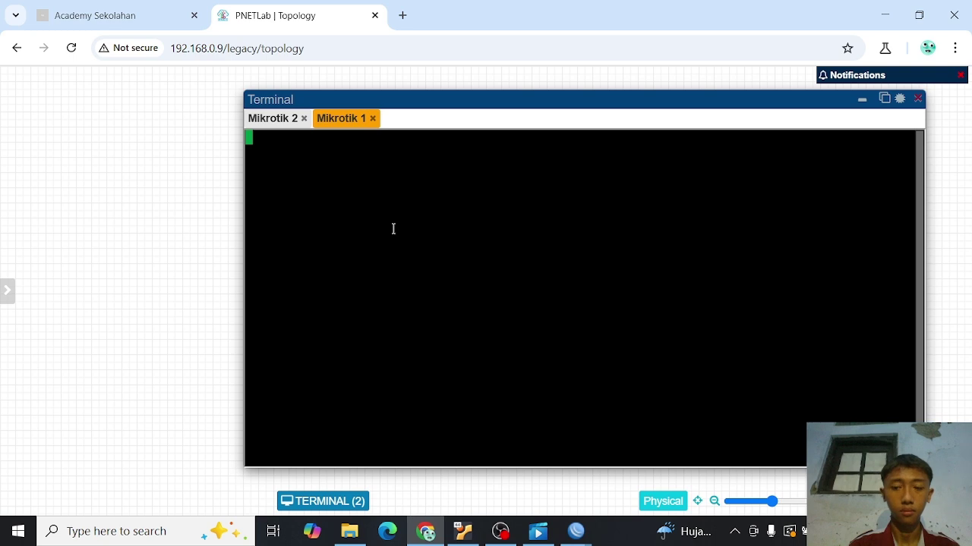
{"action": "type", "text": "ip dhcp-client print"}
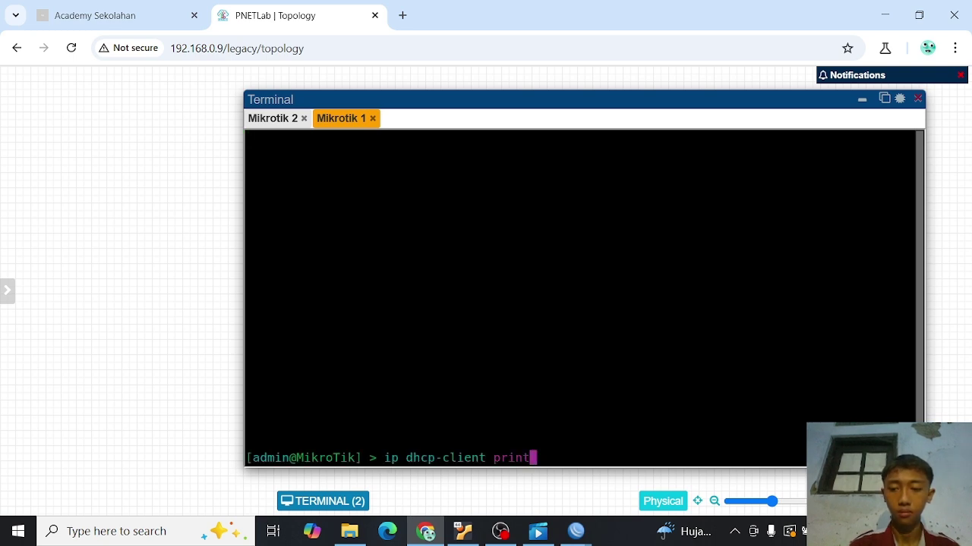
{"action": "key", "text": "Return"}
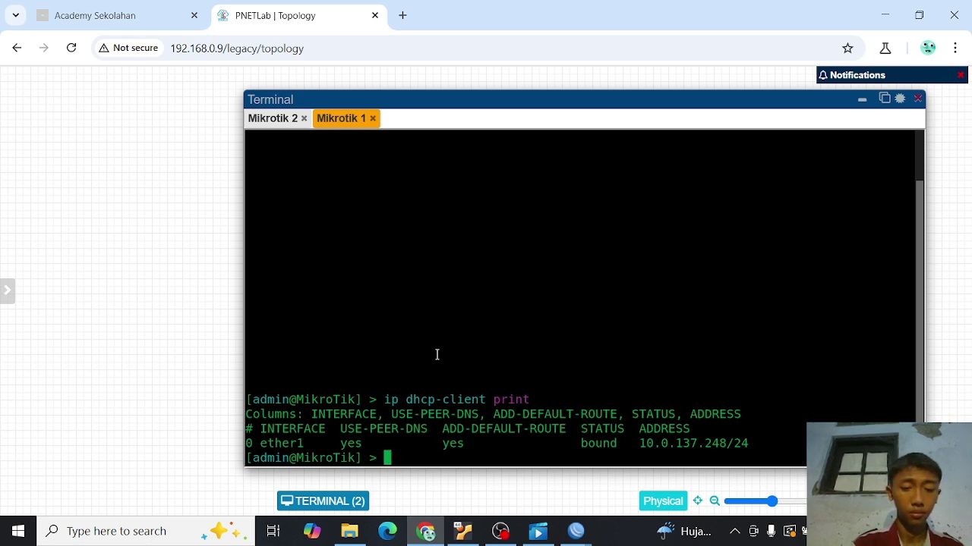
- Rename the router M-1 using 'system identity set name=M-1' after 'system set' fails
{"action": "type", "text": "syst"}
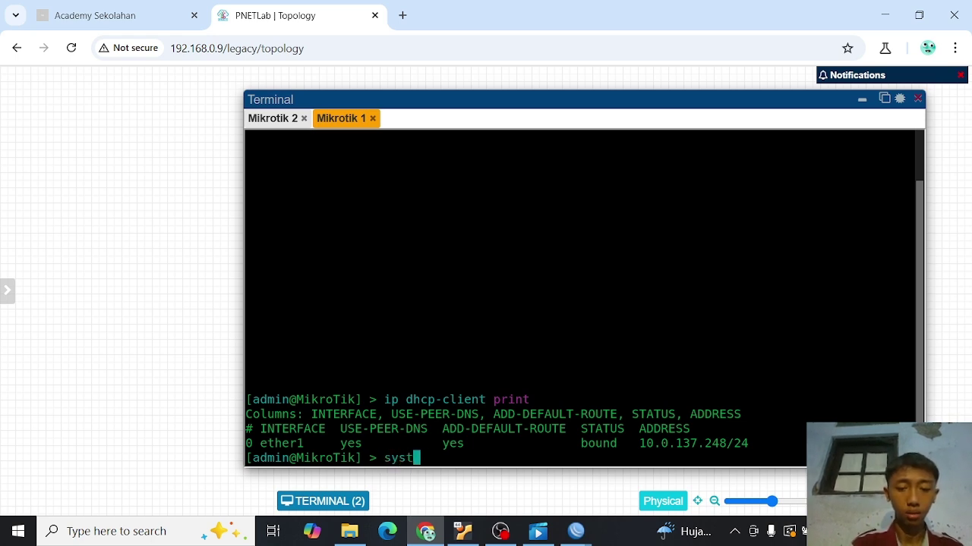
{"action": "type", "text": "em "}
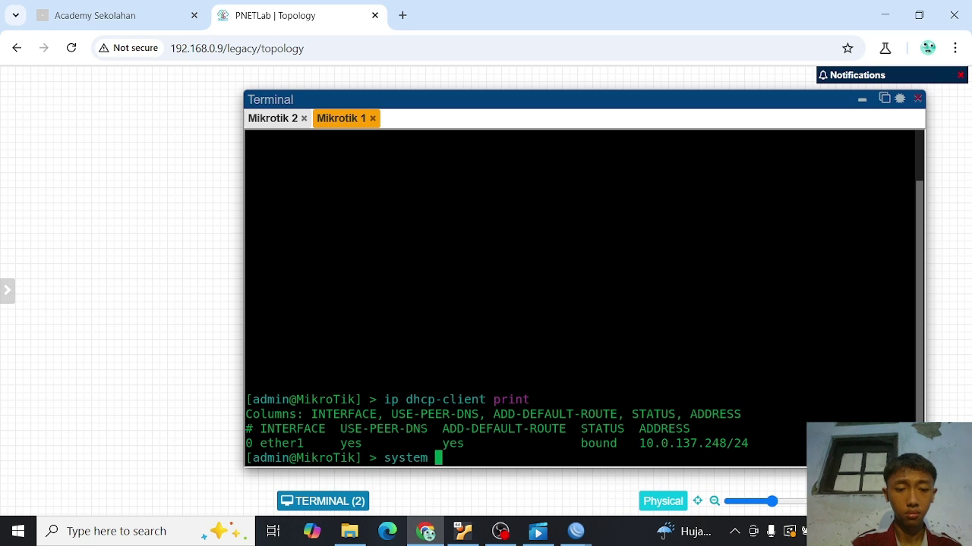
{"action": "type", "text": "set name"}
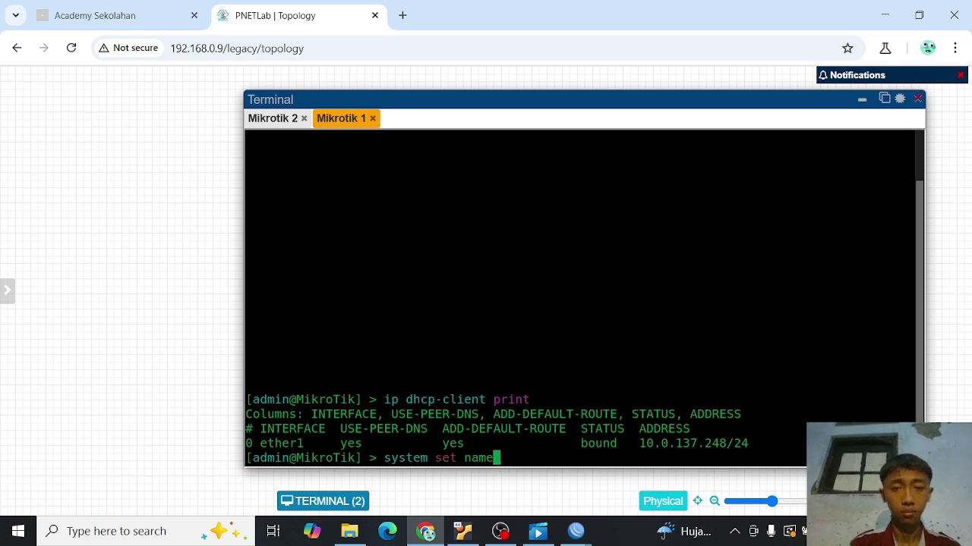
{"action": "type", "text": "="}
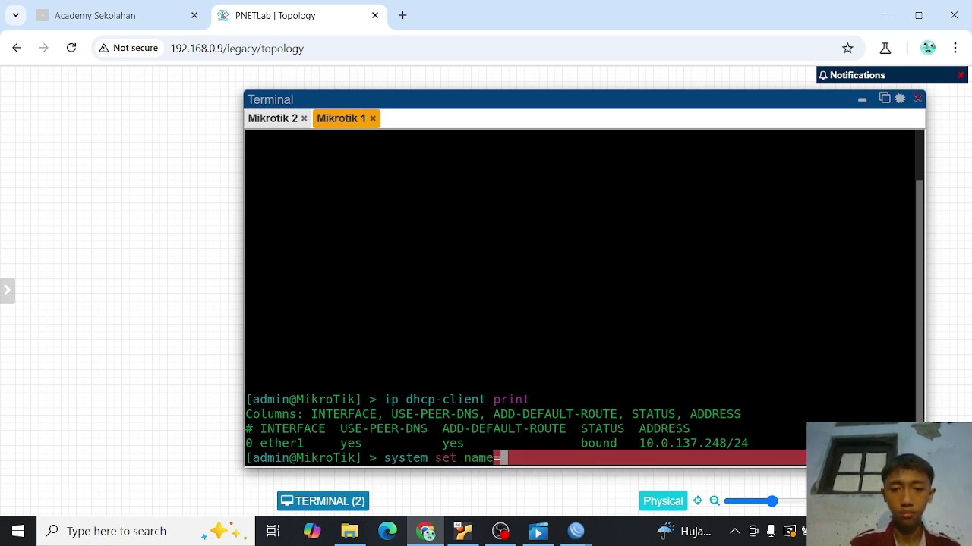
{"action": "type", "text": "M"}
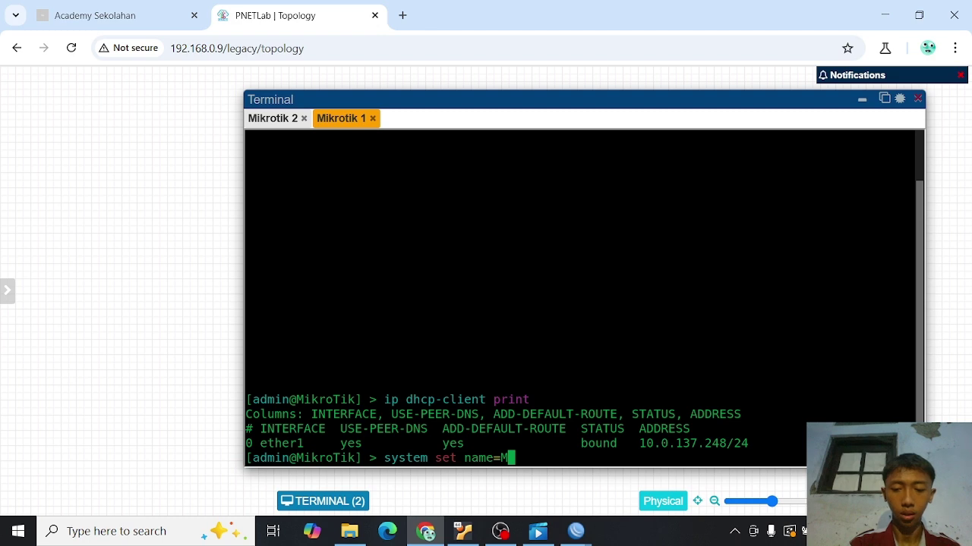
{"action": "type", "text": "-1"}
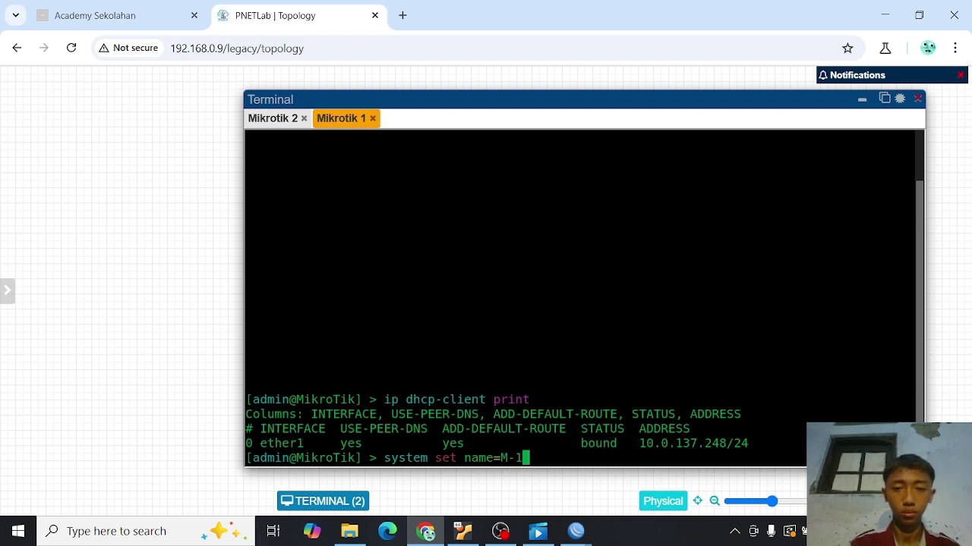
{"action": "key", "text": "Return"}
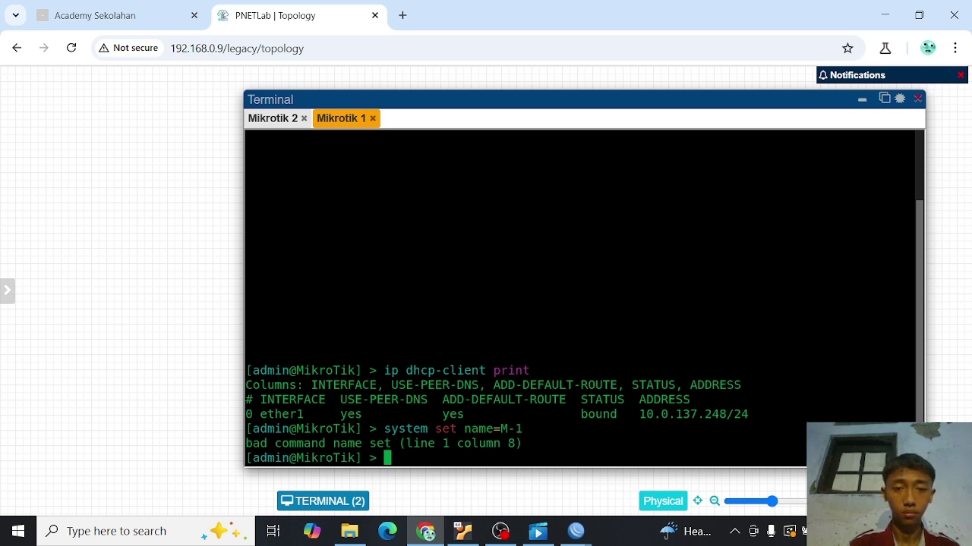
{"action": "type", "text": "system"}
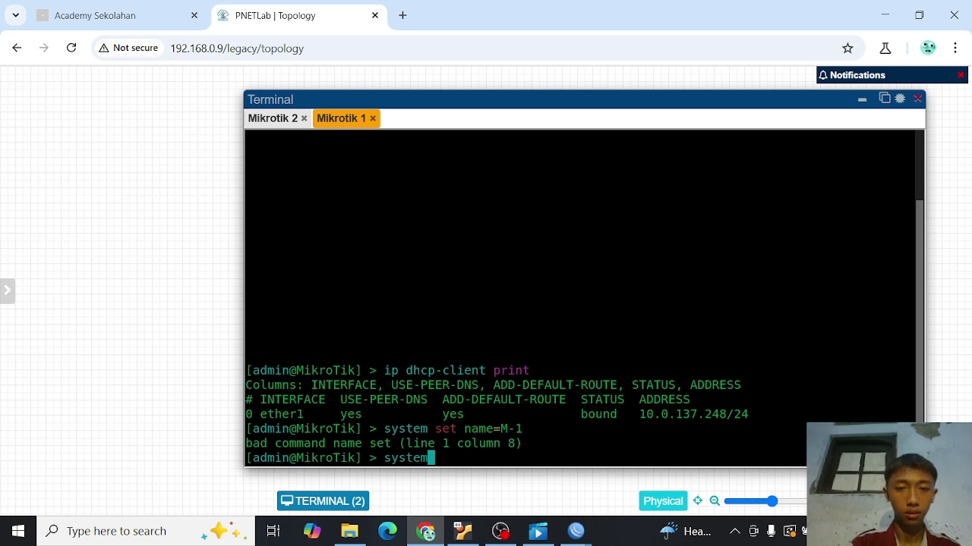
{"action": "type", "text": " ident"}
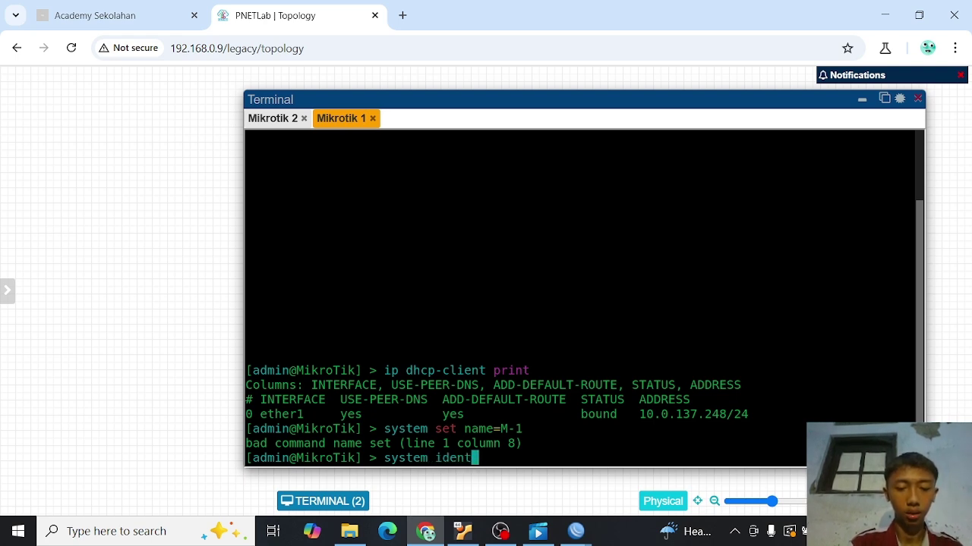
{"action": "type", "text": "ity"}
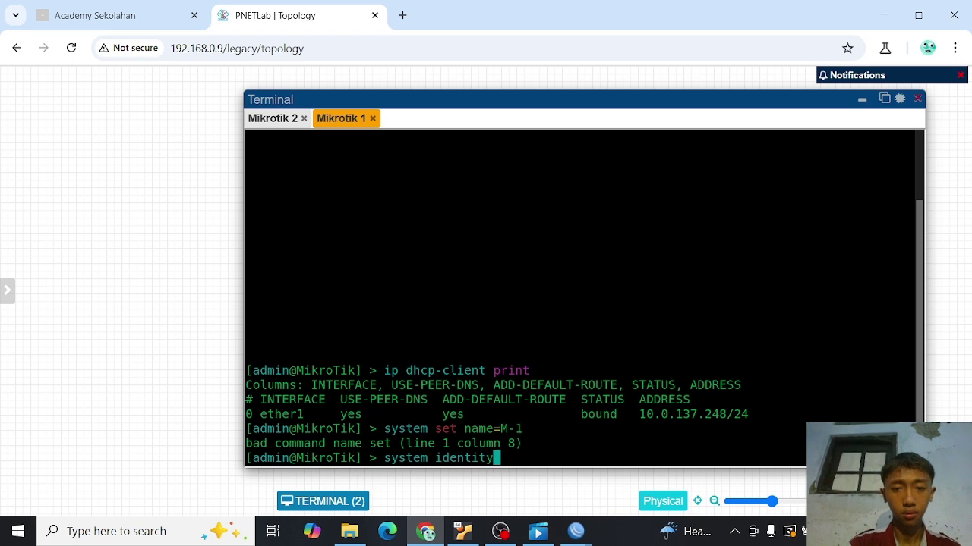
{"action": "type", "text": " set na"}
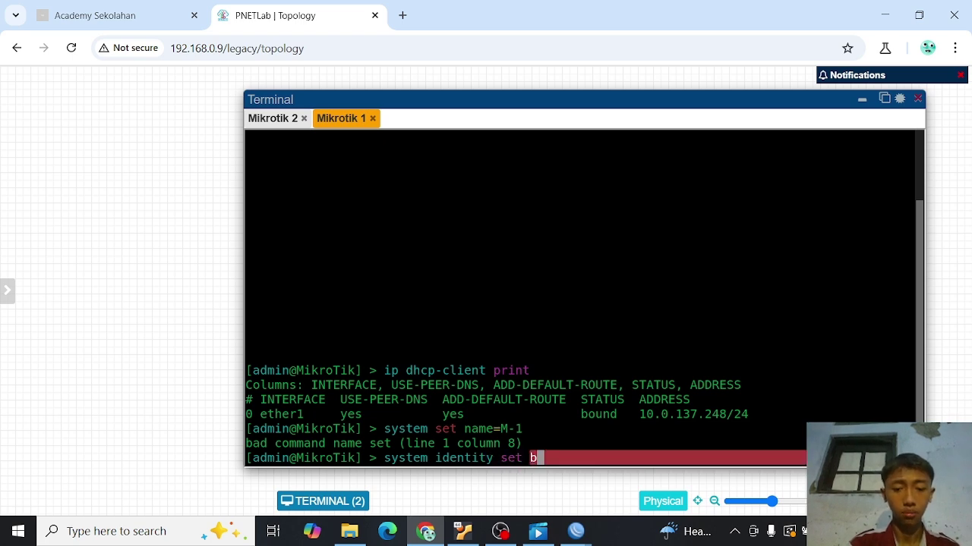
{"action": "type", "text": "me"}
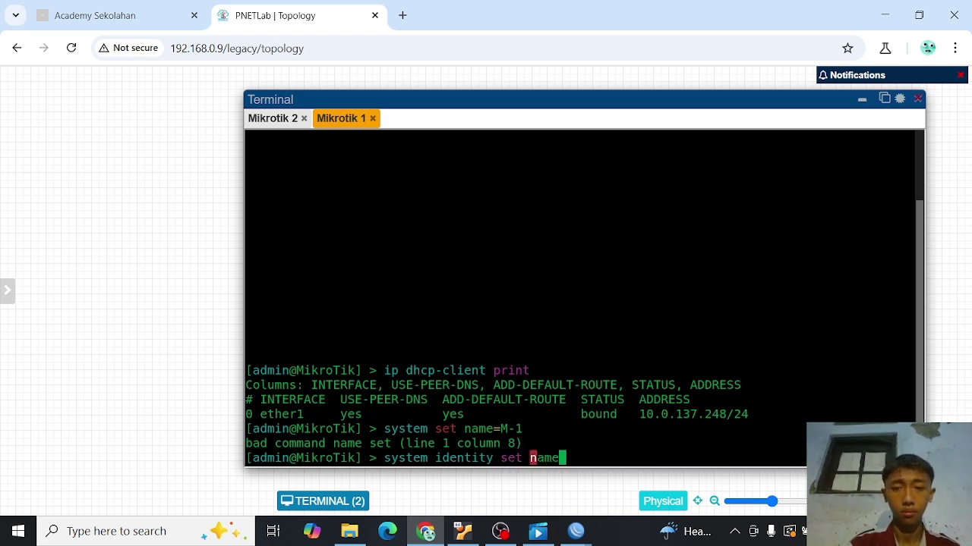
{"action": "type", "text": "=M!"}
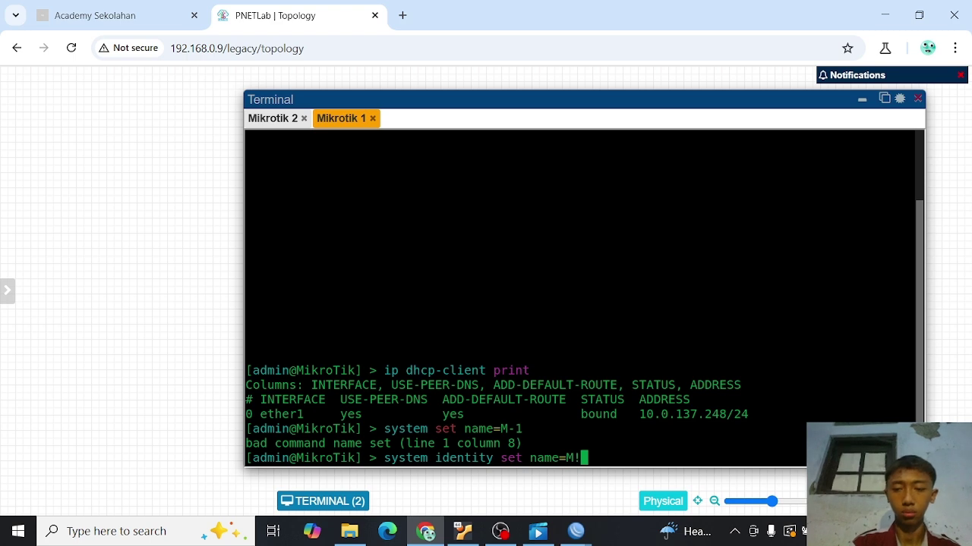
{"action": "key", "text": "BackSpace"}
{"action": "type", "text": "1"}
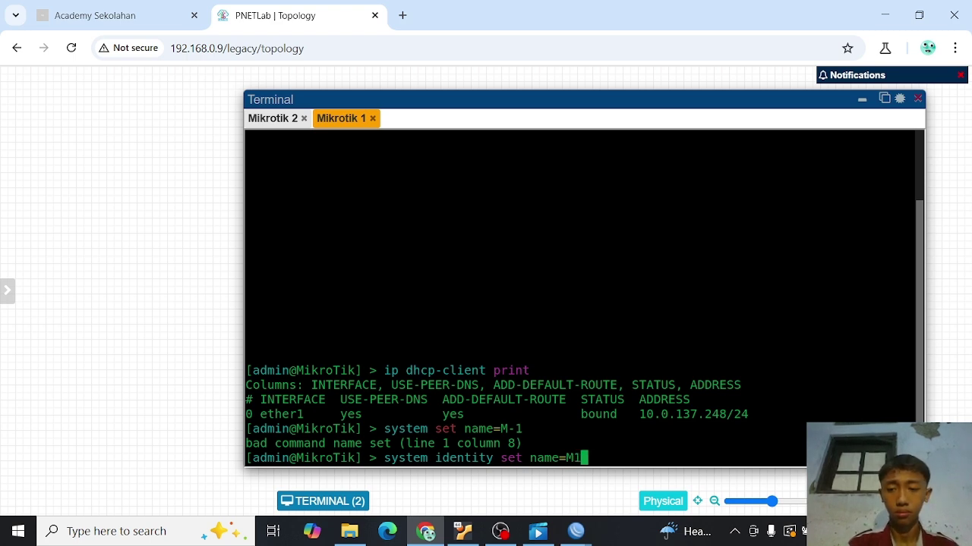
{"action": "key", "text": "BackSpace"}
{"action": "type", "text": "-1"}
{"action": "key", "text": "Return"}
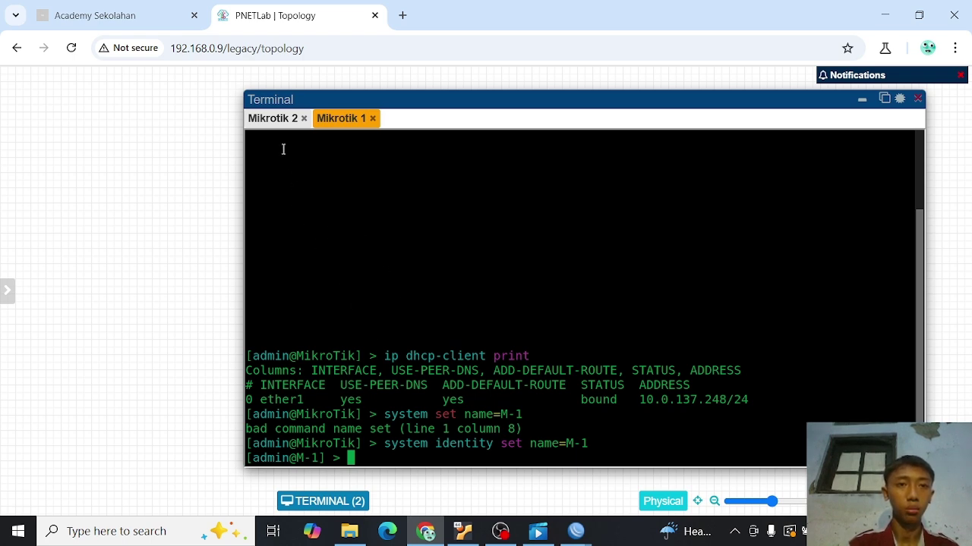
- Log in to Mikrotik 2 as admin with an empty password, skipping the password change
{"action": "left_click", "coordinate": [275, 119]}
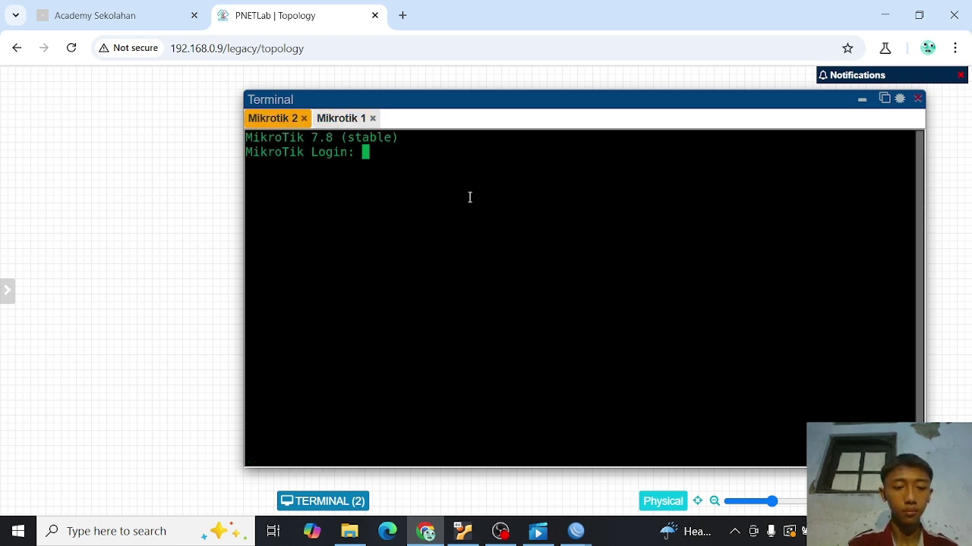
{"action": "type", "text": "admin"}
{"action": "key", "text": "Return"}
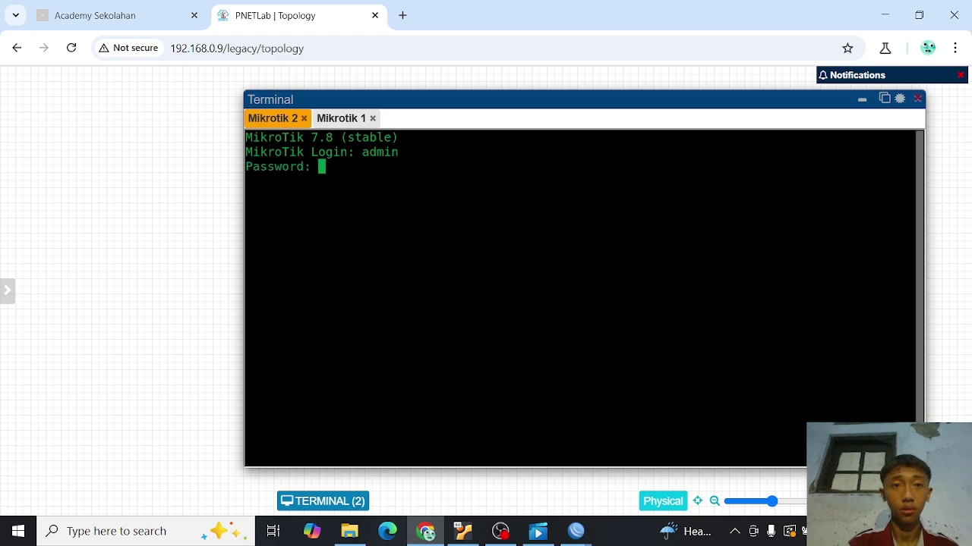
{"action": "key", "text": "Return"}
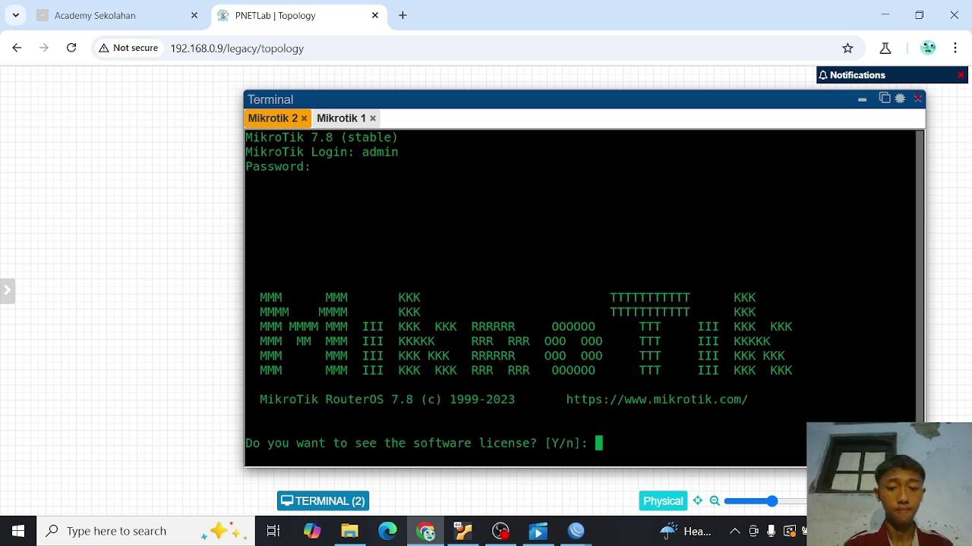
{"action": "type", "text": "n"}
{"action": "key", "text": "ctrl+c"}
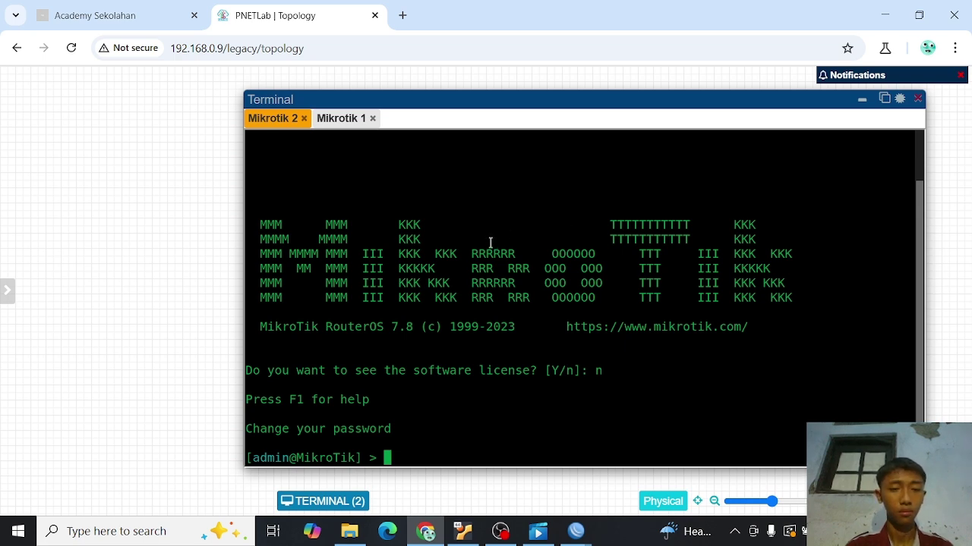
- Set Mikrotik 2's identity to M-2 with 'system identity set name=M-2' and close its console
{"action": "type", "text": "system "}
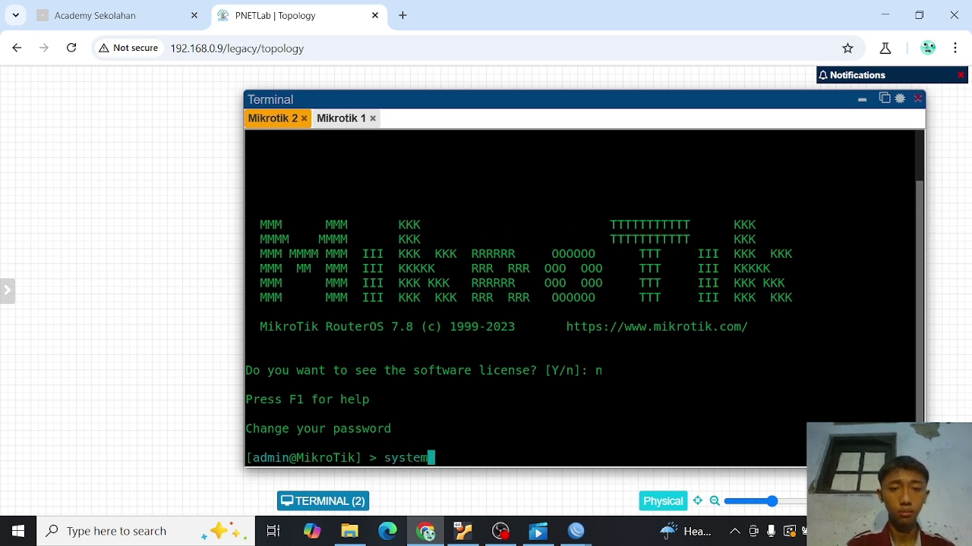
{"action": "type", "text": "ident"}
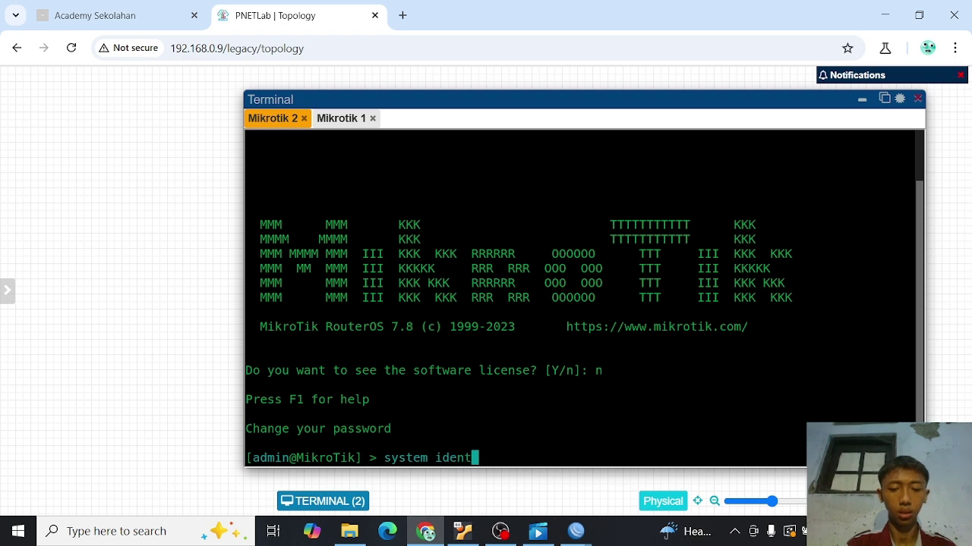
{"action": "type", "text": "ity set"}
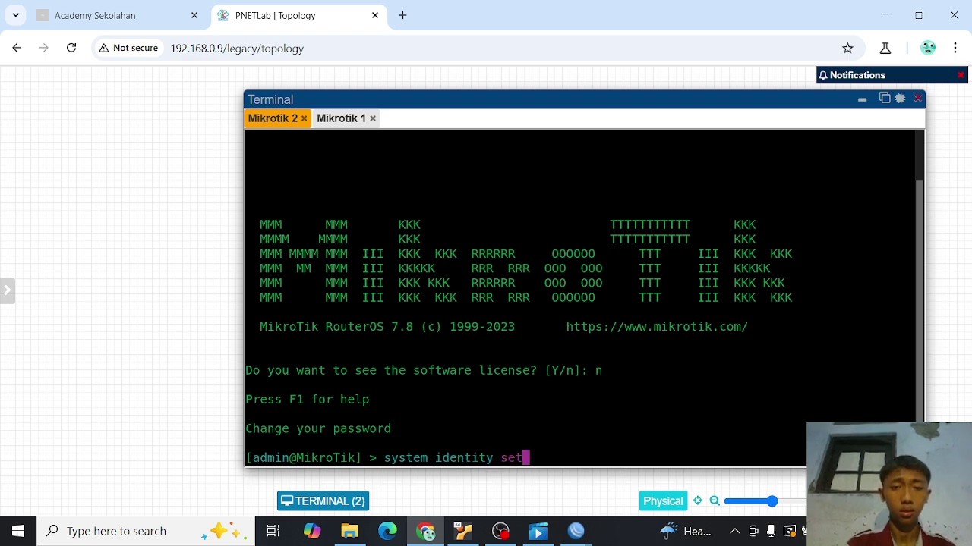
{"action": "type", "text": " name="}
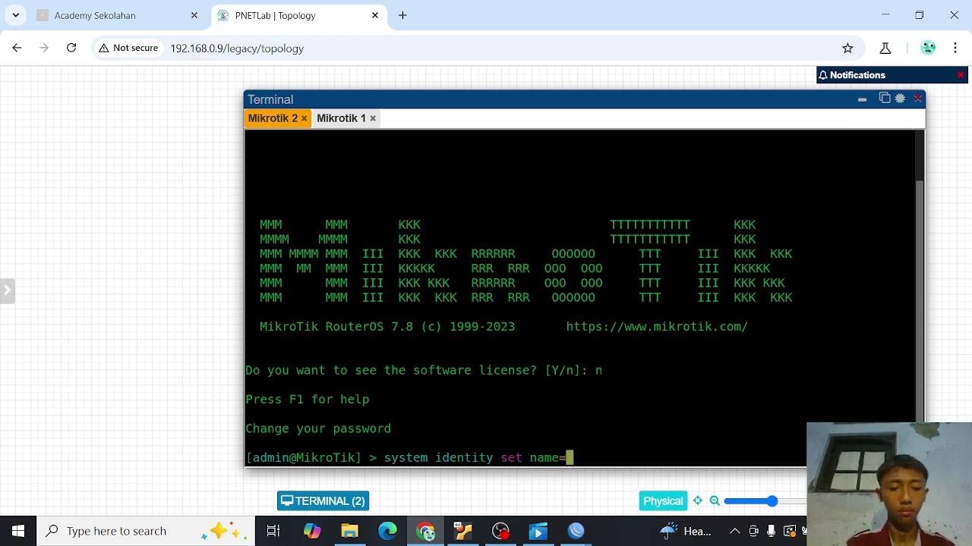
{"action": "type", "text": "M-2"}
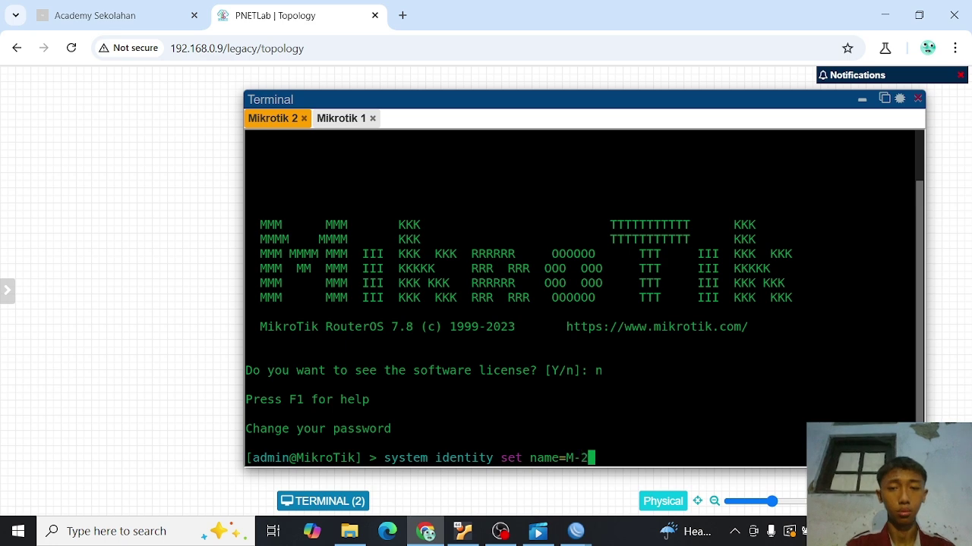
{"action": "key", "text": "Return"}
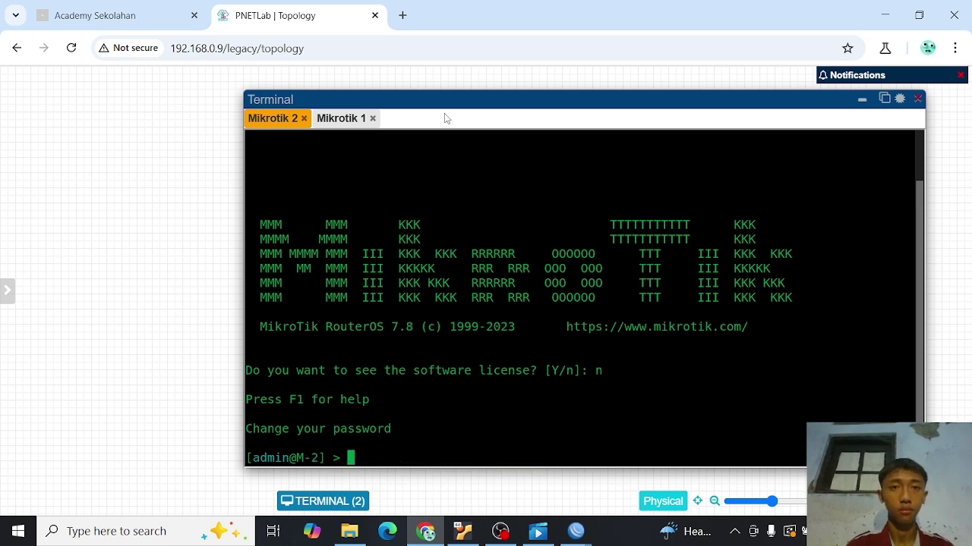
{"action": "left_click", "coordinate": [304, 118]}
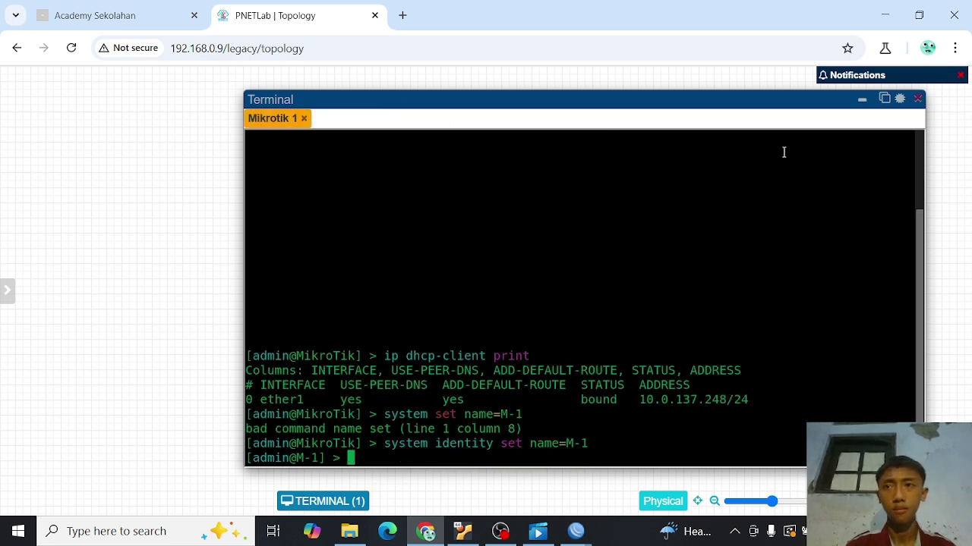
- Reopen the Mikrotik 2 console in PNETLab and rerun the previous identity command
{"action": "left_click", "coordinate": [862, 100]}
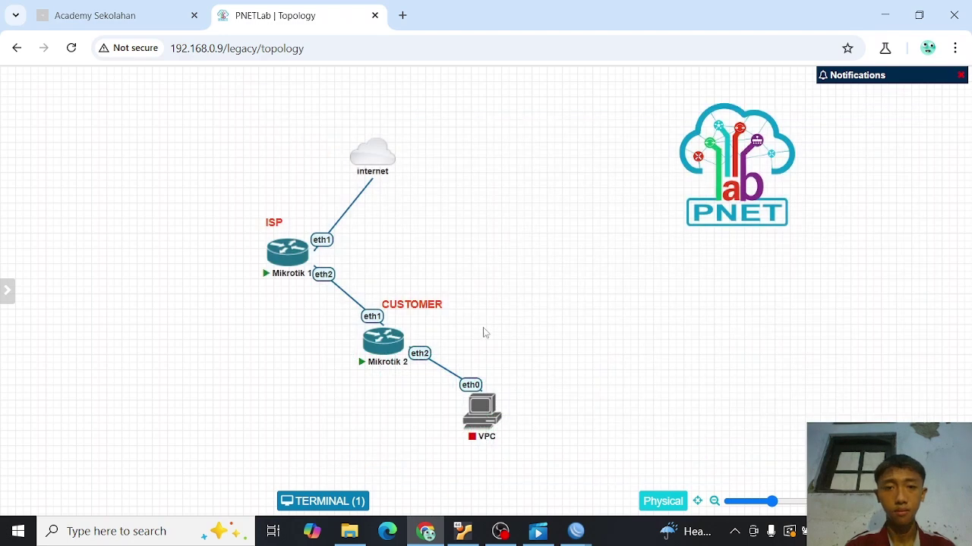
{"action": "left_click", "coordinate": [397, 345]}
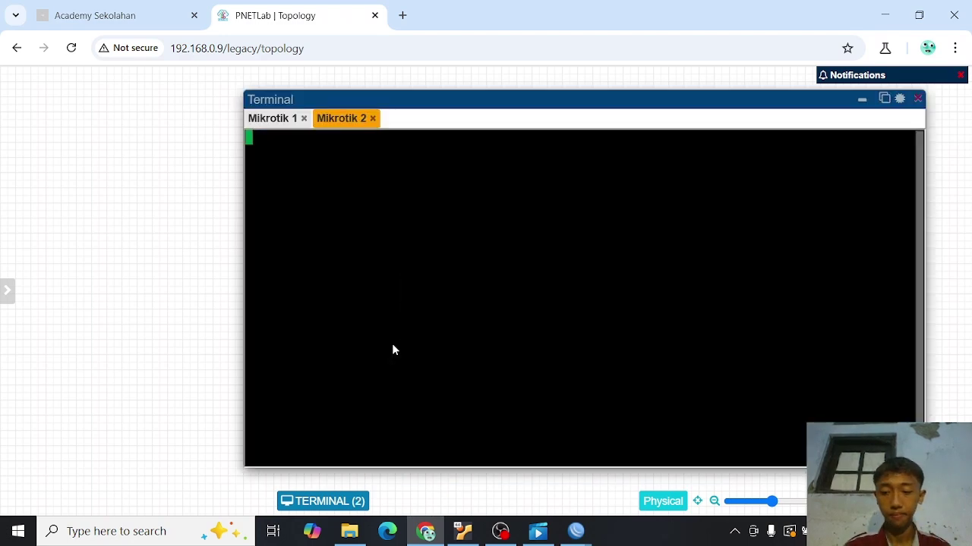
{"action": "key", "text": "ctrl+v"}
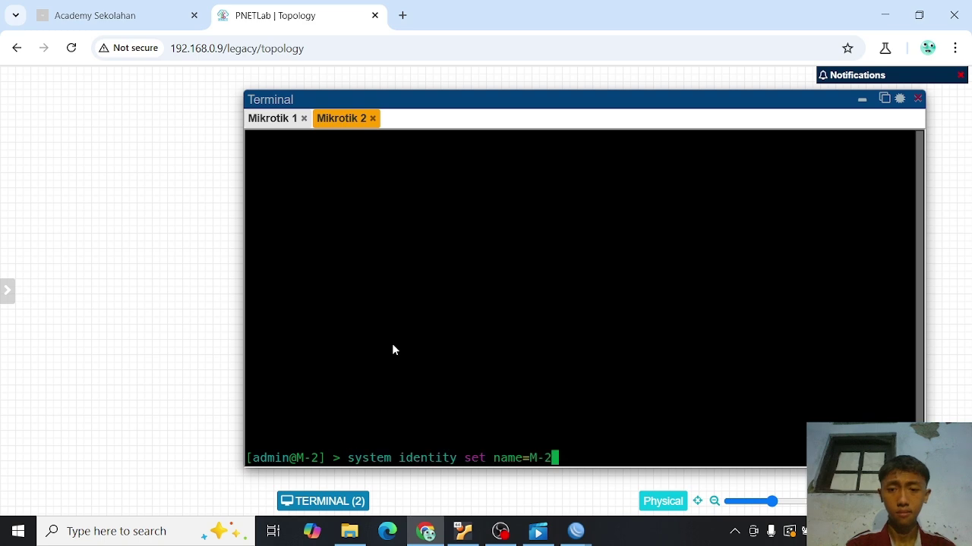
{"action": "key", "text": "Return"}
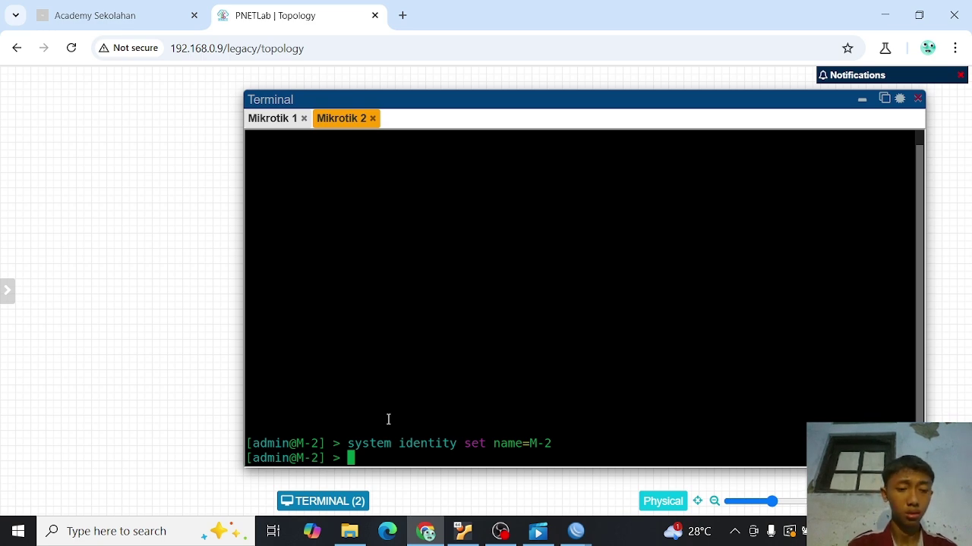
- Enable RoMON on M-2 with 'tool romon set enable=yes', then move to the Mikrotik 1 console
{"action": "type", "text": "too"}
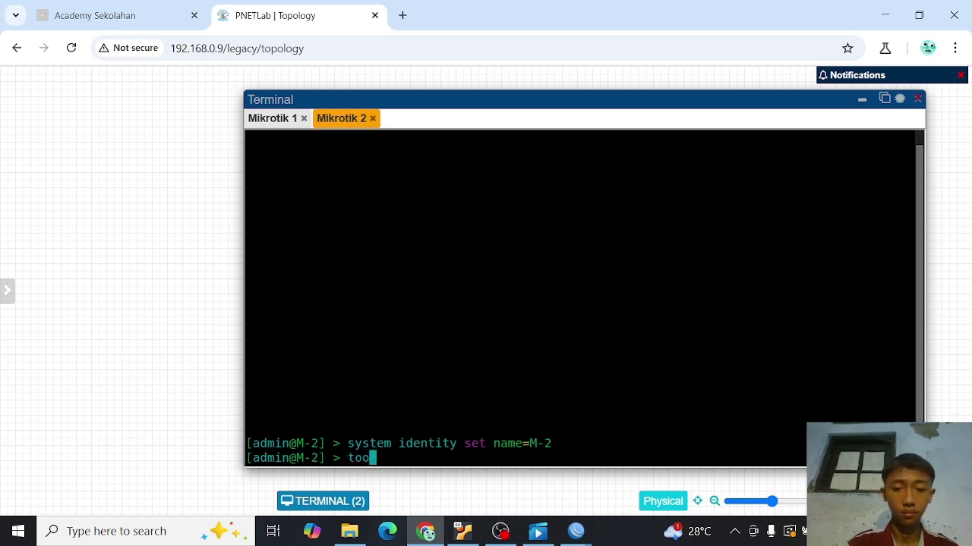
{"action": "type", "text": "l rom"}
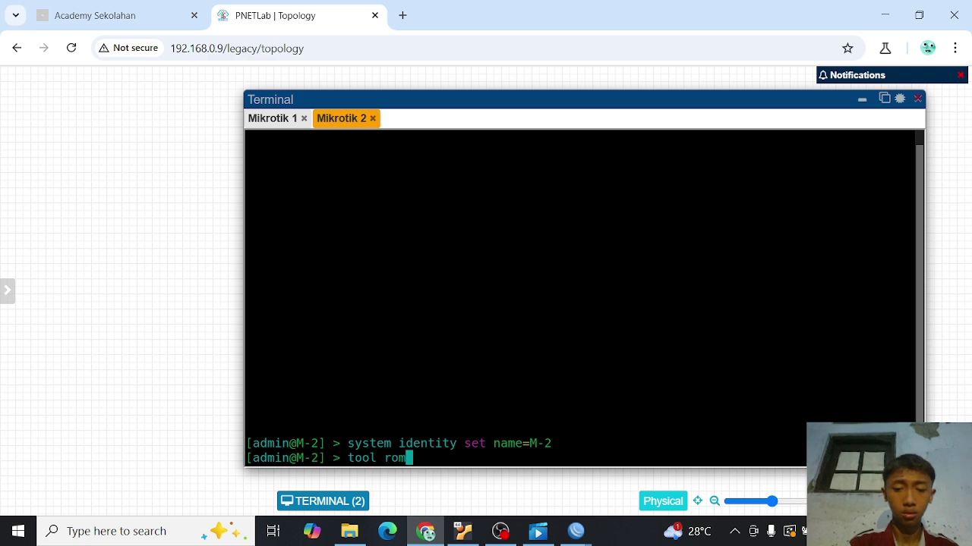
{"action": "type", "text": "on enable"}
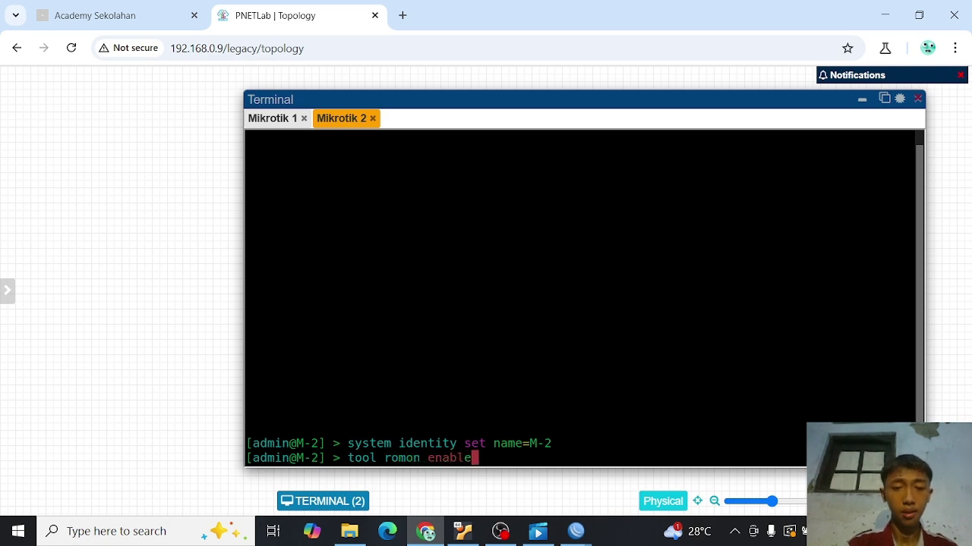
{"action": "type", "text": "=yes"}
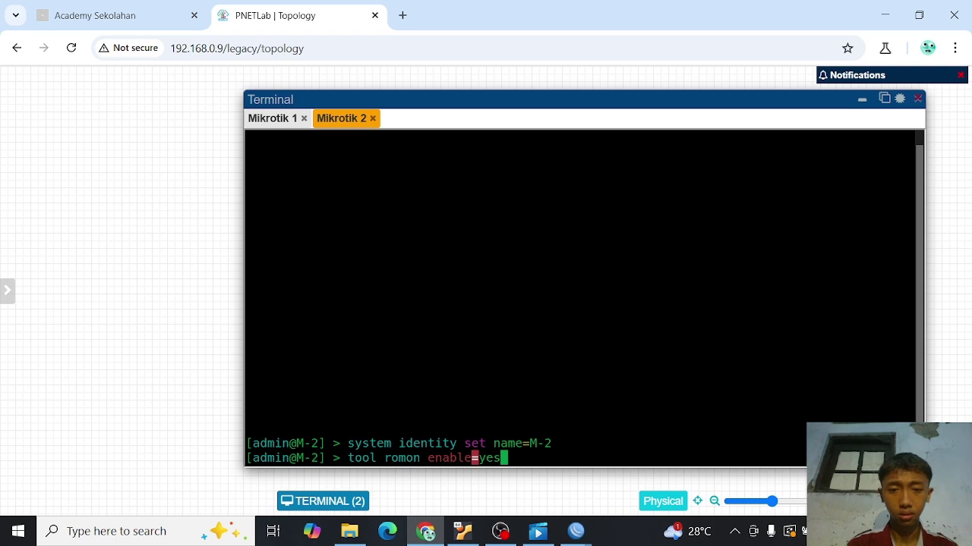
{"action": "key", "text": "Left"}
{"action": "key", "text": "Left"}
{"action": "key", "text": "Left"}
{"action": "key", "text": "Left"}
{"action": "key", "text": "Left"}
{"action": "key", "text": "Left"}
{"action": "key", "text": "Left"}
{"action": "key", "text": "Left"}
{"action": "key", "text": "Left"}
{"action": "key", "text": "Left"}
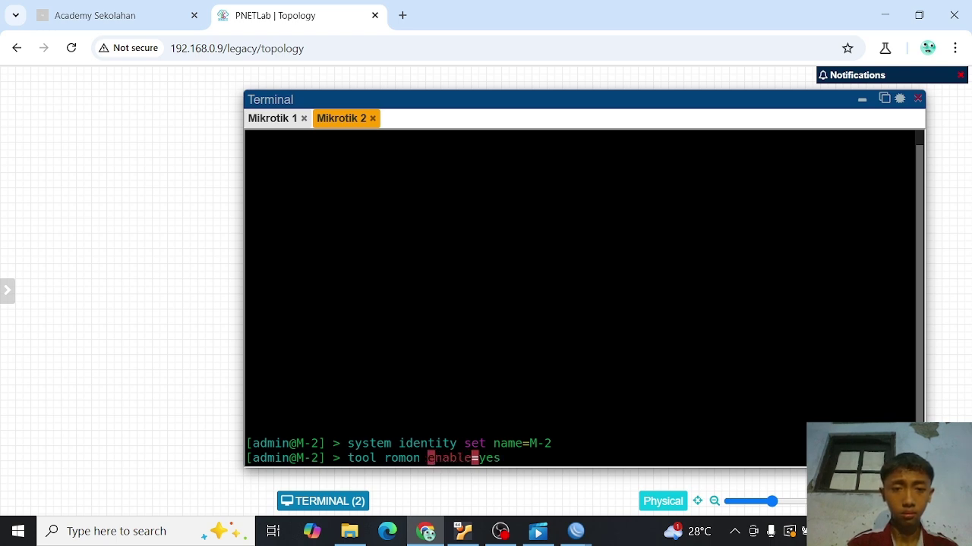
{"action": "type", "text": "set"}
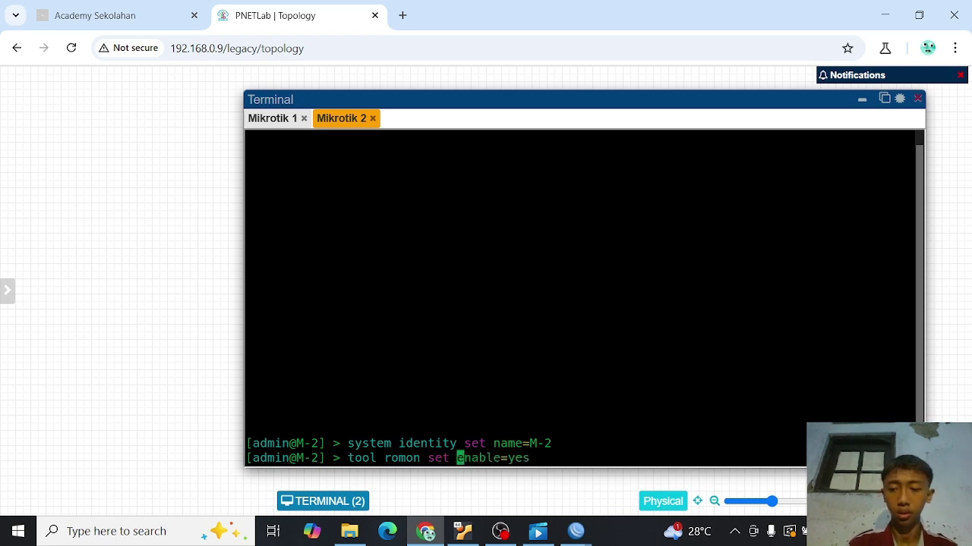
{"action": "key", "text": "Return"}
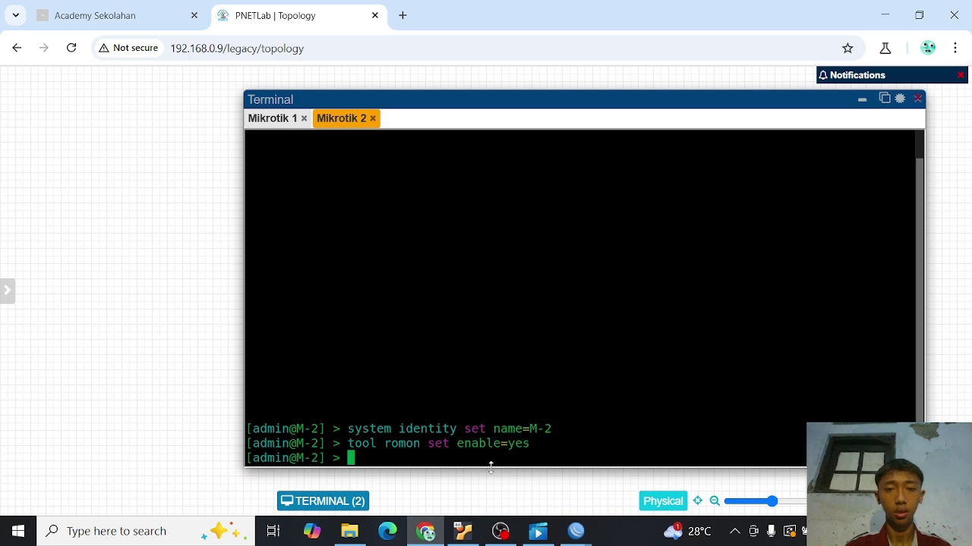
{"action": "left_click", "coordinate": [275, 119]}
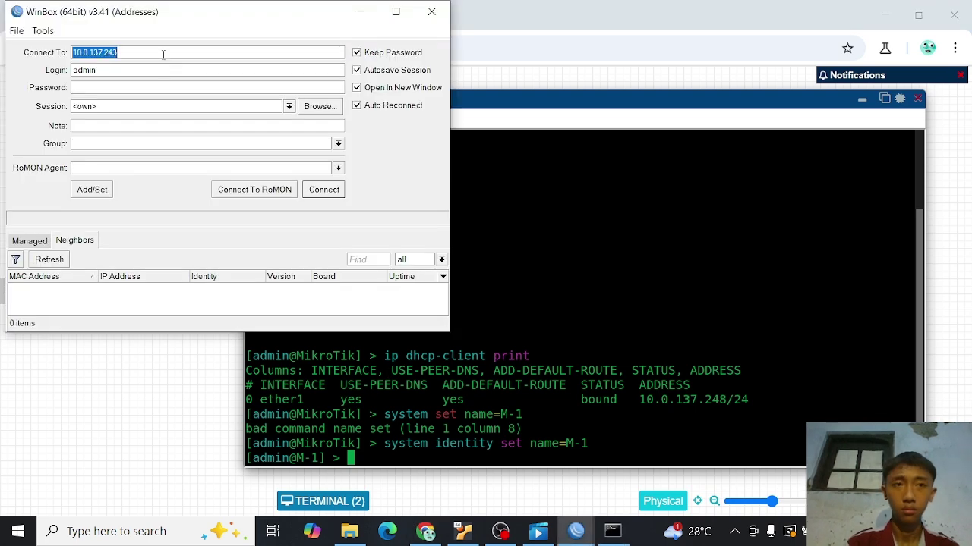
- Correct the Connect To address to 10.0.137.248 and log in to M-1
{"action": "left_click", "coordinate": [164, 54]}
{"action": "key", "text": "BackSpace"}
{"action": "type", "text": "8"}
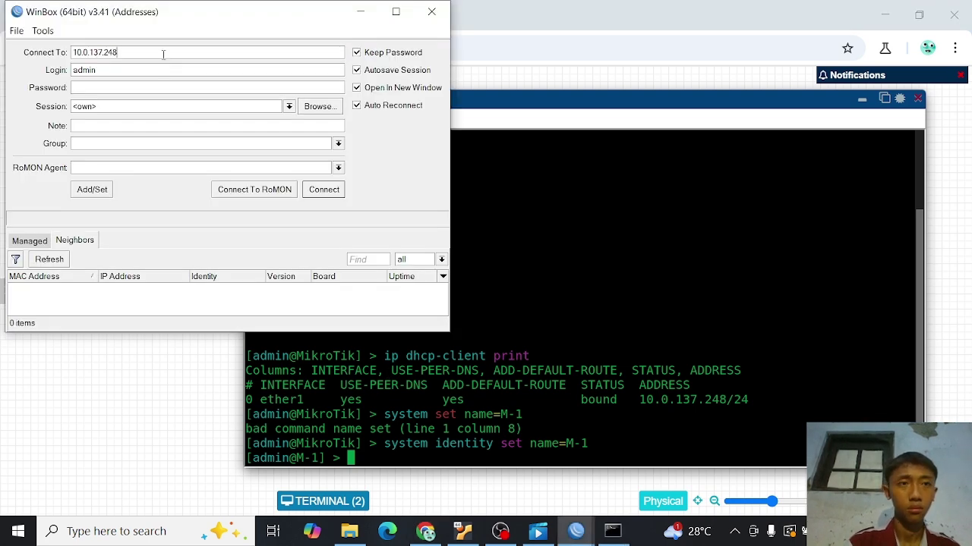
{"action": "left_click", "coordinate": [334, 192]}
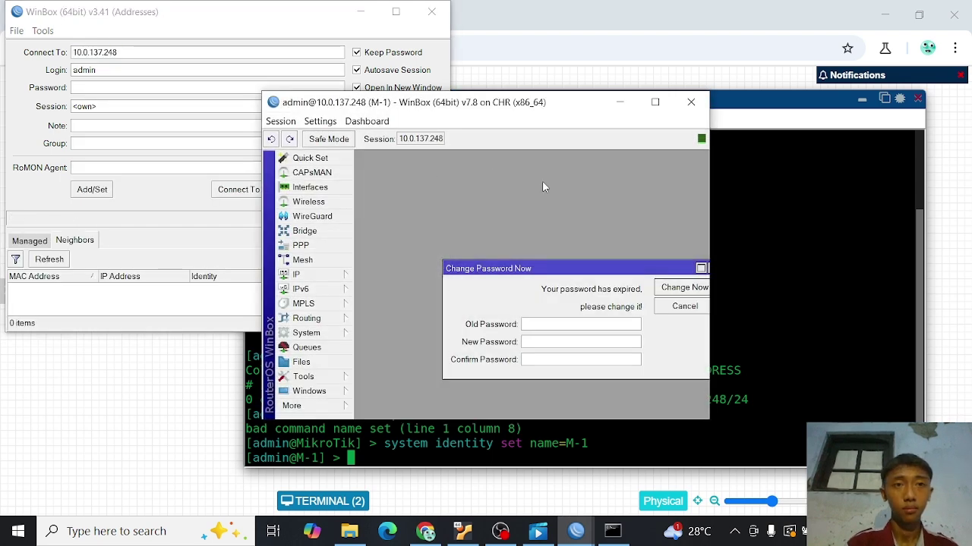
- Maximize the M-1 session, dismiss the expired-password prompt and briefly check IP > Addresses
{"action": "left_click", "coordinate": [654, 104]}
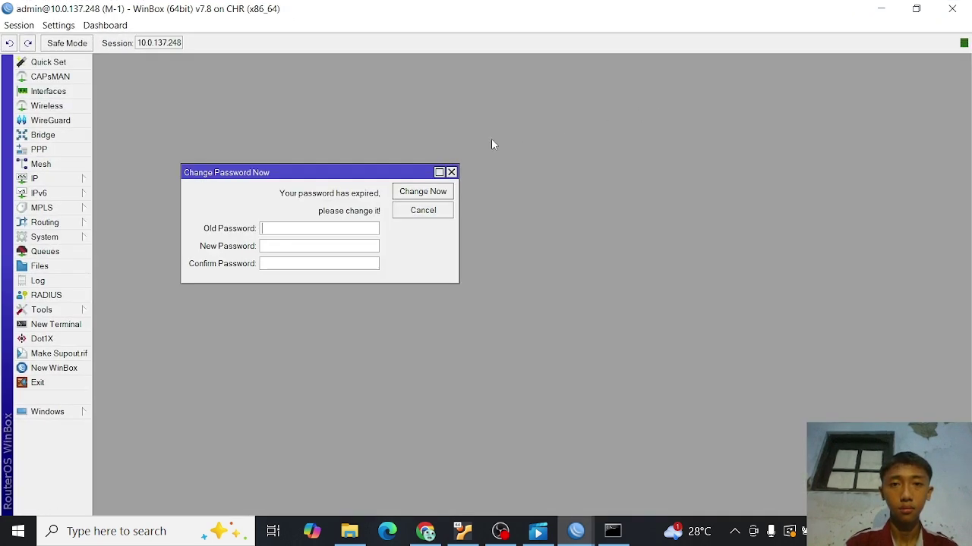
{"action": "left_click", "coordinate": [451, 173]}
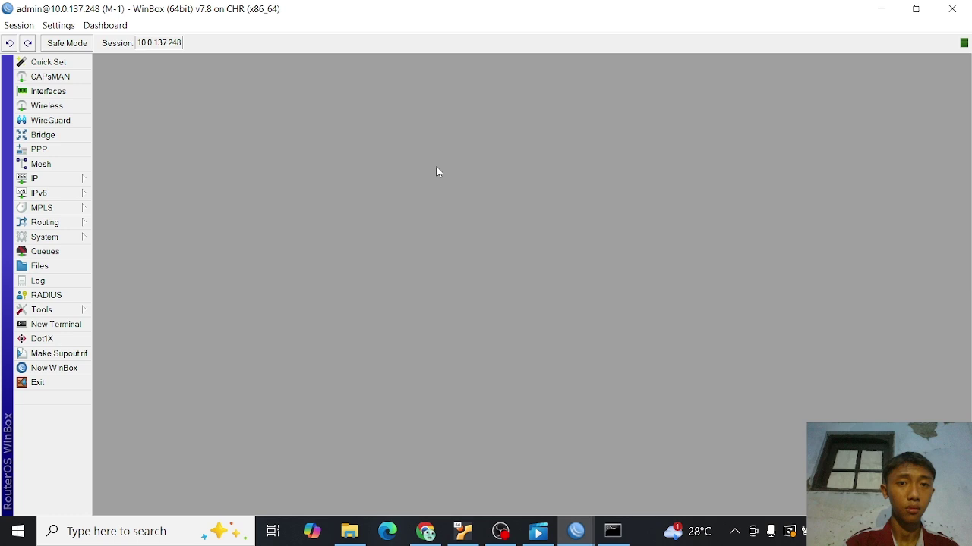
{"action": "left_click", "coordinate": [76, 179]}
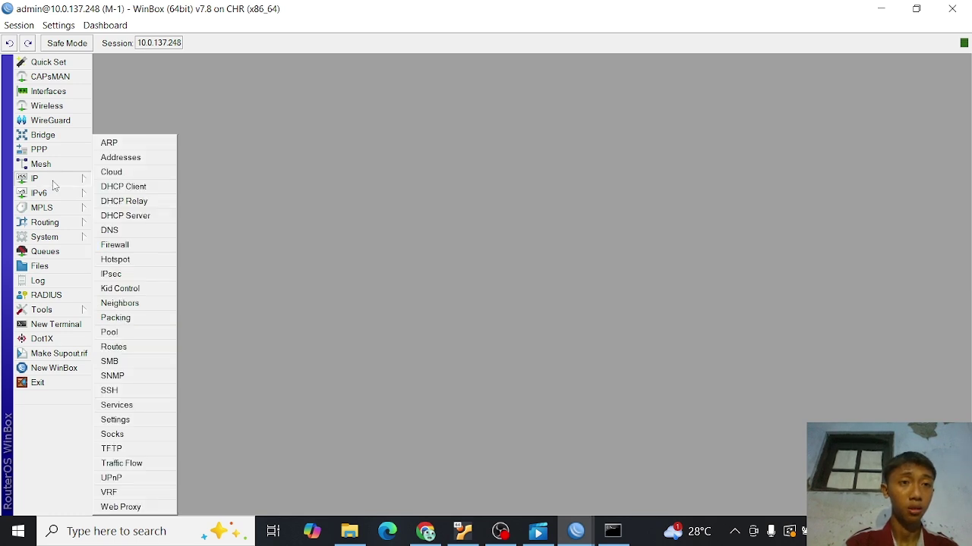
{"action": "left_click", "coordinate": [114, 158]}
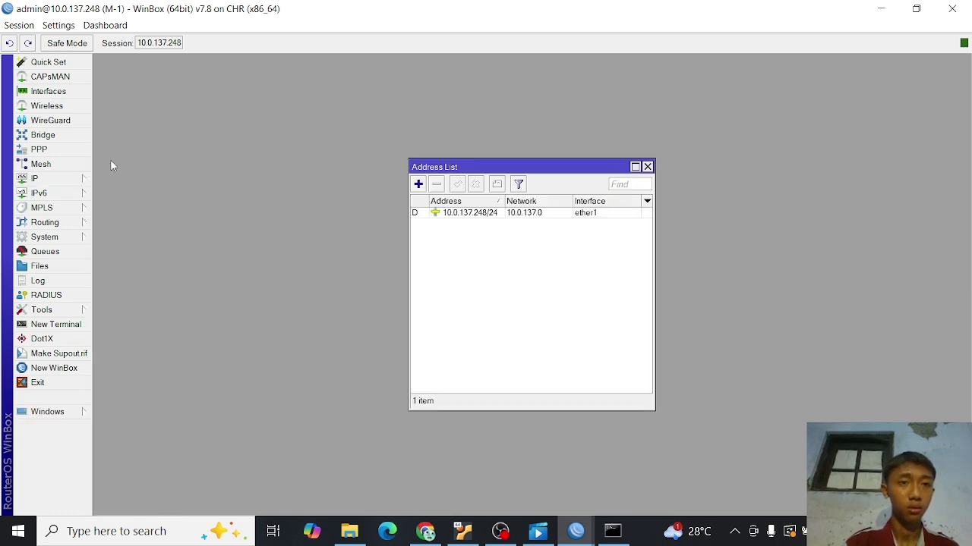
{"action": "left_click", "coordinate": [646, 167]}
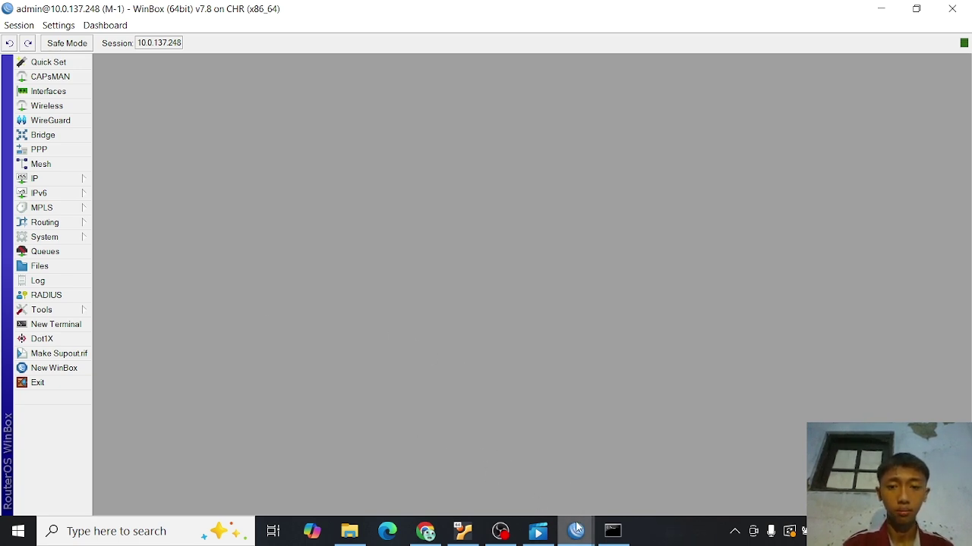
- Close the duplicate and stale WinBox login windows, leaving the M-1 session in front
{"action": "mouse_move", "coordinate": [577, 527]}
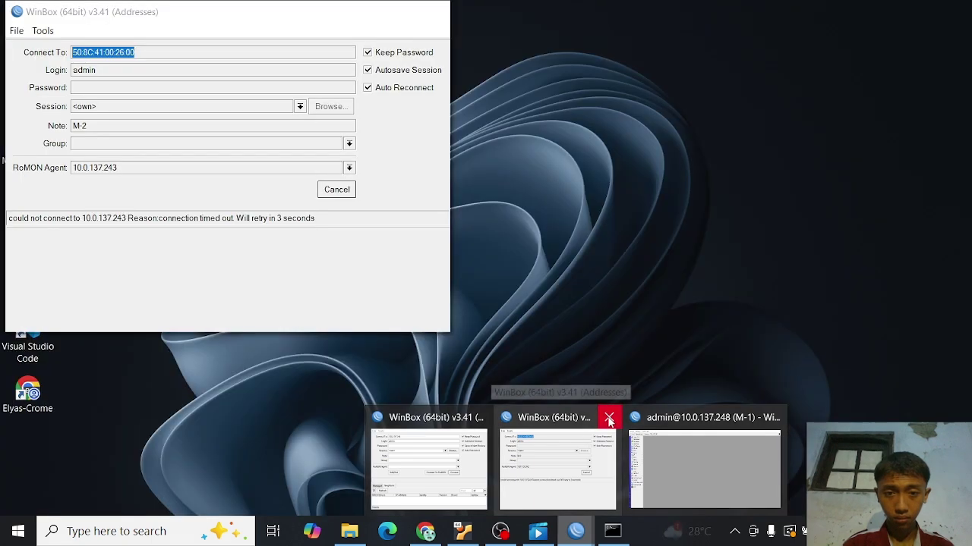
{"action": "left_click", "coordinate": [609, 418]}
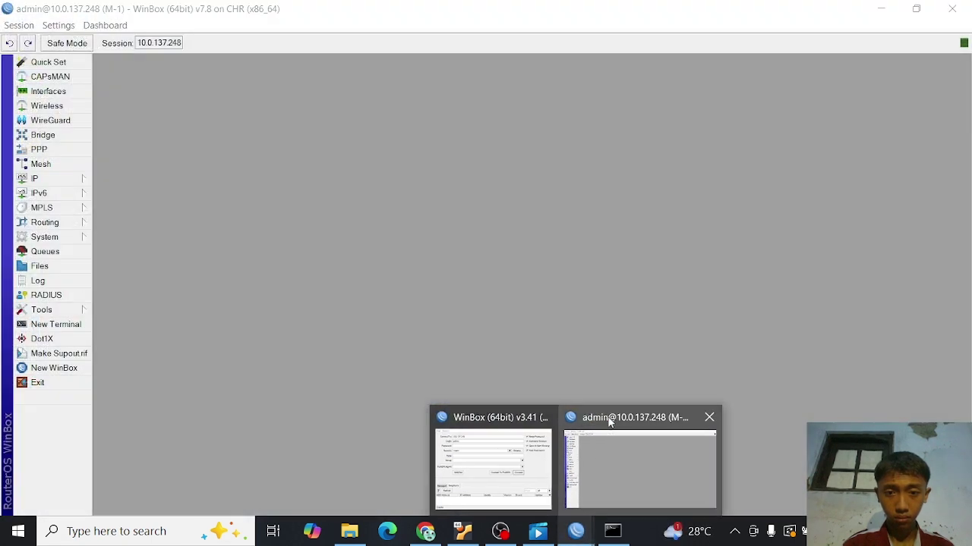
{"action": "left_click", "coordinate": [627, 460]}
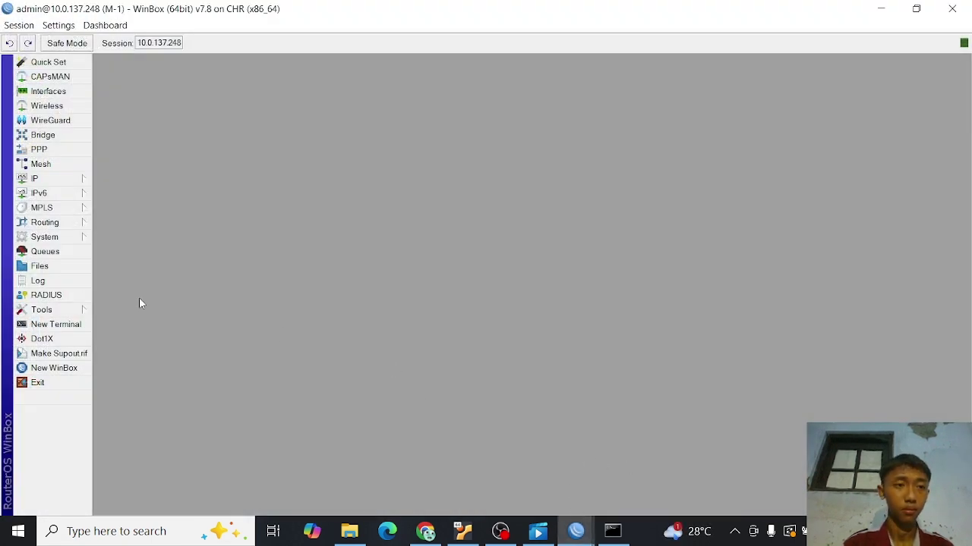
{"action": "left_click", "coordinate": [64, 368]}
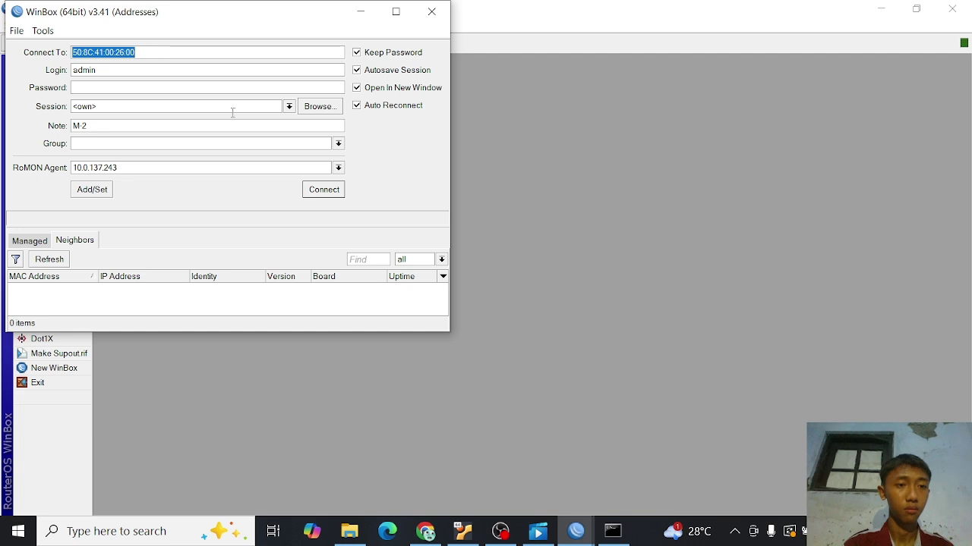
{"action": "left_click", "coordinate": [427, 16]}
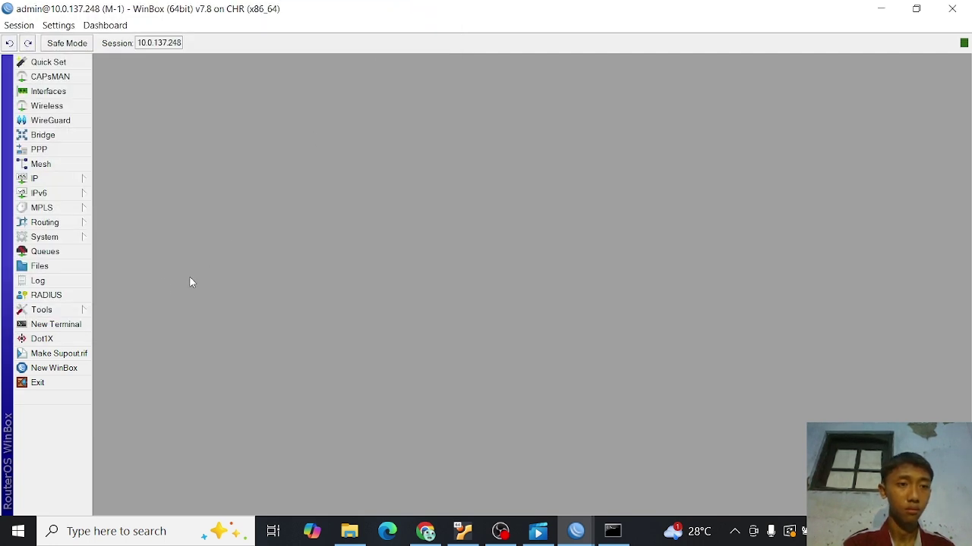
{"action": "left_click", "coordinate": [68, 314]}
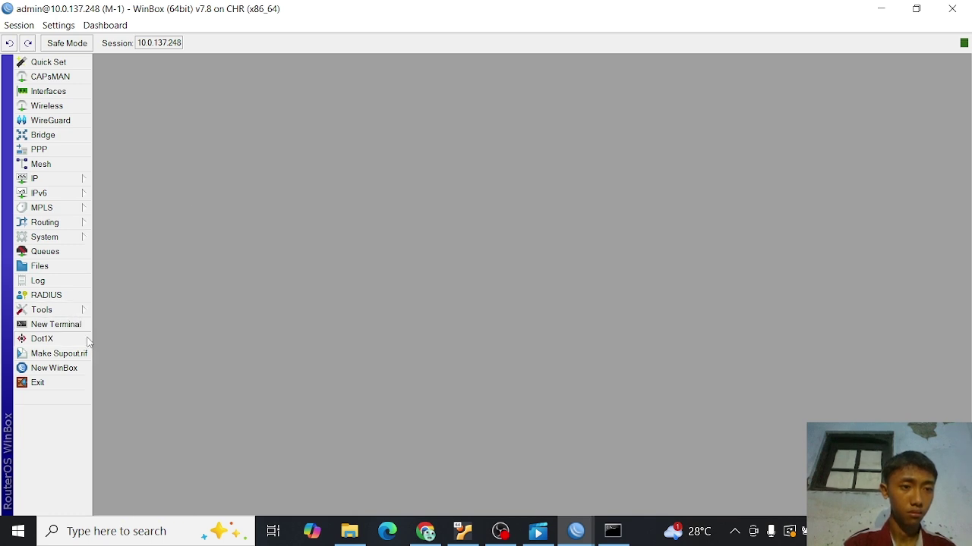
- Turn on RoMON for M-1 in Tools > RoMON and apply it
{"action": "left_click", "coordinate": [79, 311]}
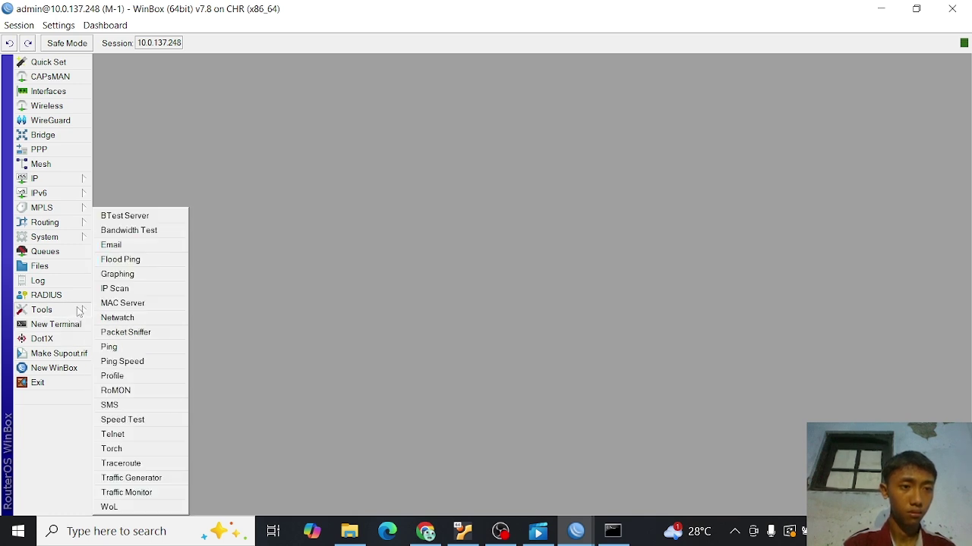
{"action": "left_click", "coordinate": [146, 391]}
{"action": "left_click", "coordinate": [474, 241]}
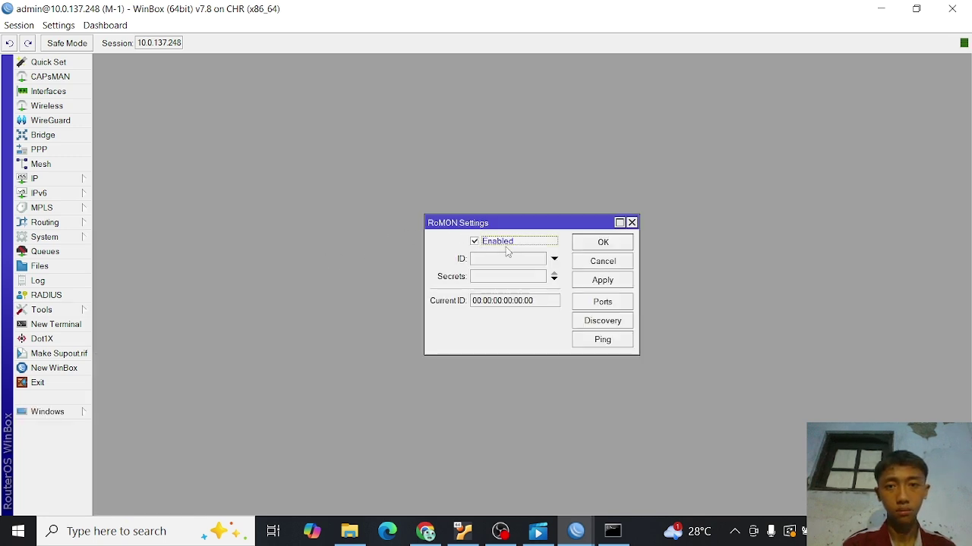
{"action": "left_click", "coordinate": [595, 282]}
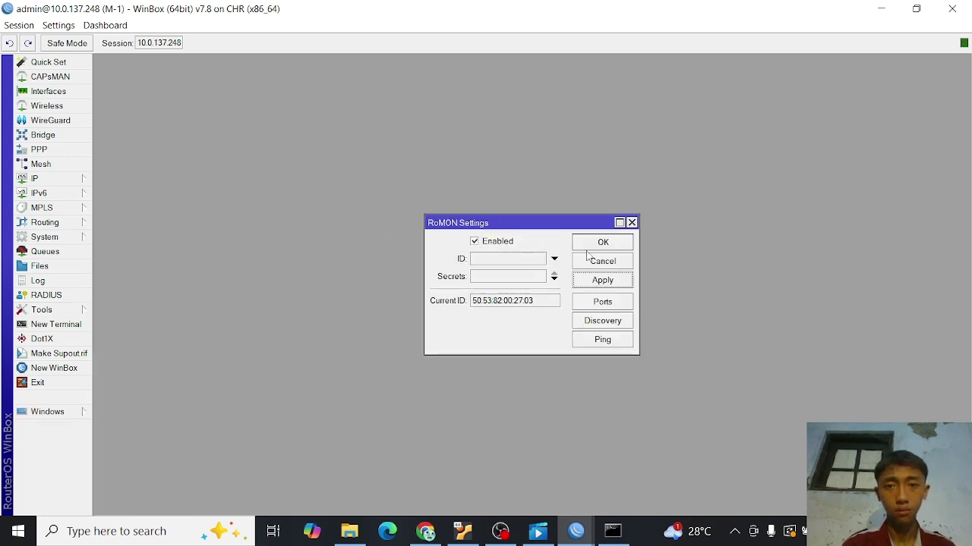
{"action": "left_click", "coordinate": [591, 243]}
- Connect to the M-2 neighbour through M-1's RoMON, maximize it and dismiss the password prompt
{"action": "key", "text": "alt+Tab"}
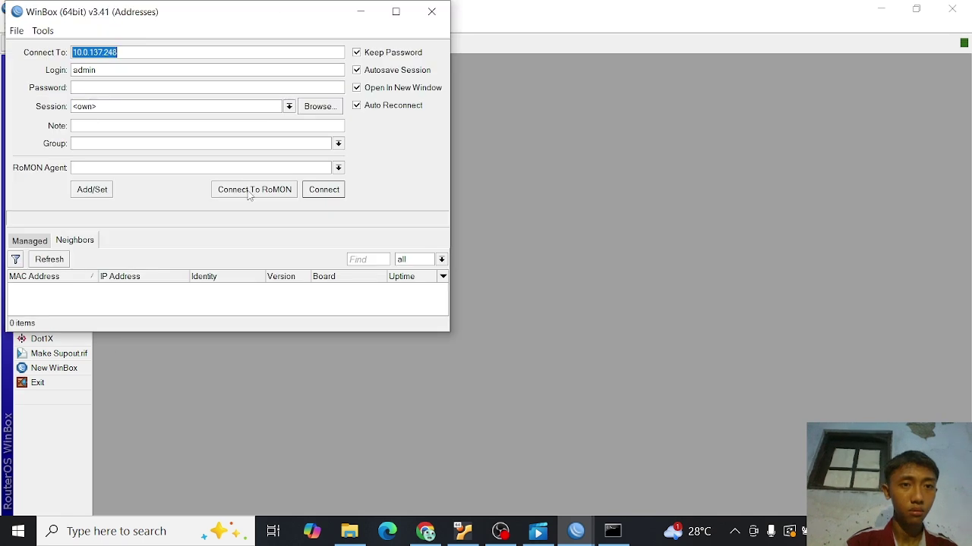
{"action": "left_click", "coordinate": [250, 191]}
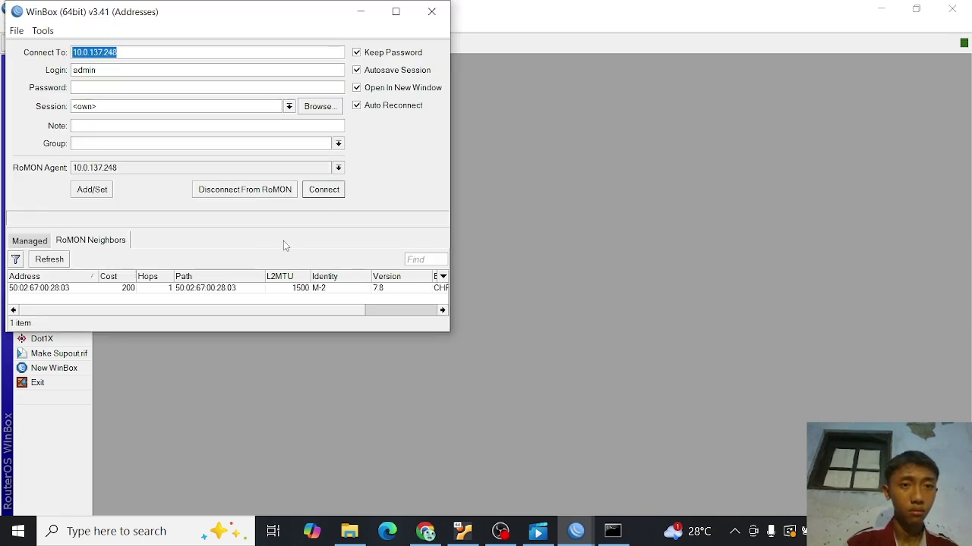
{"action": "left_click", "coordinate": [326, 289]}
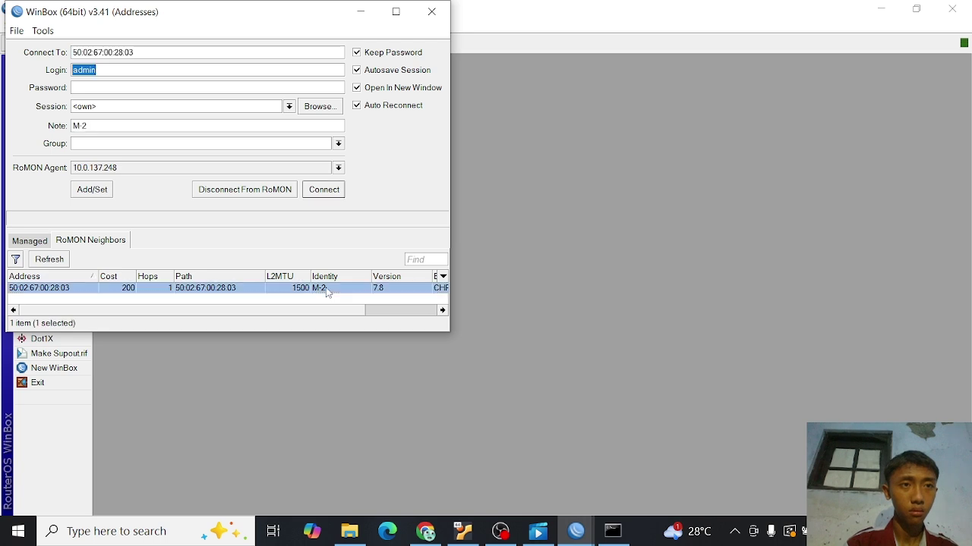
{"action": "left_click", "coordinate": [324, 190]}
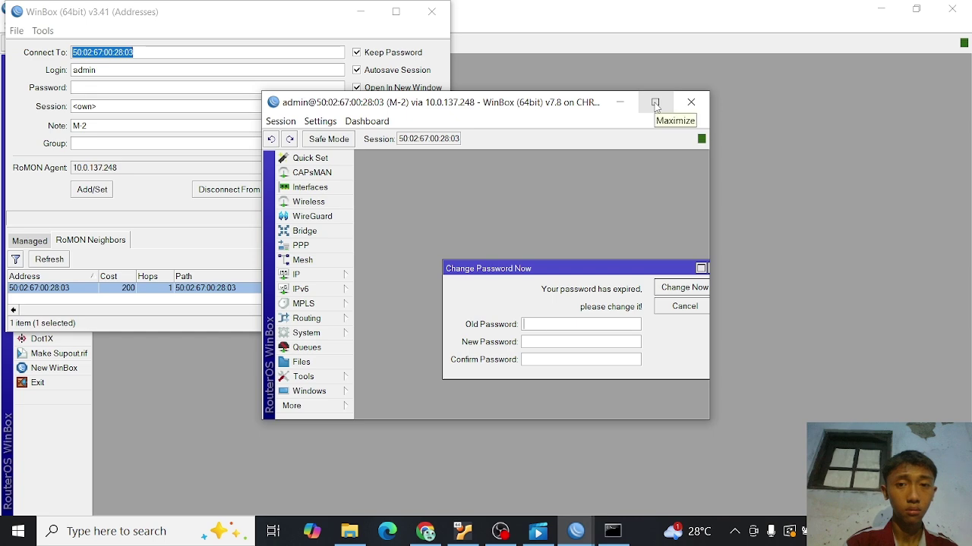
{"action": "left_click", "coordinate": [655, 103]}
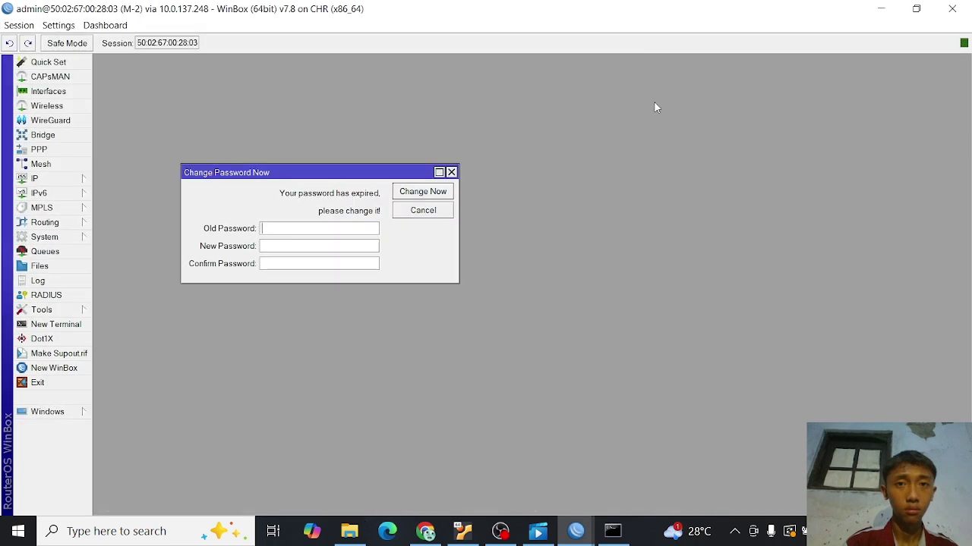
{"action": "left_click", "coordinate": [453, 172]}
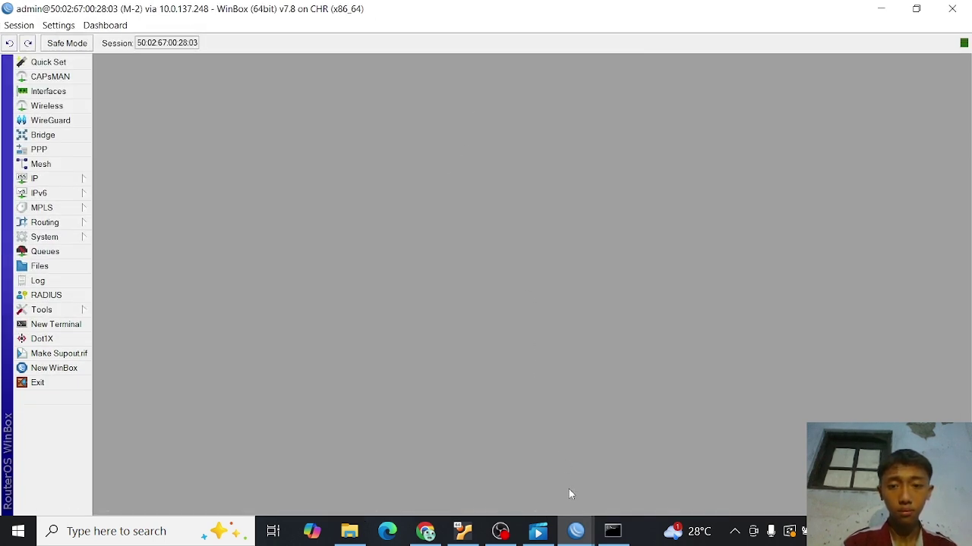
- Return to the M-1 session and look over its IP address list
{"action": "mouse_move", "coordinate": [575, 531]}
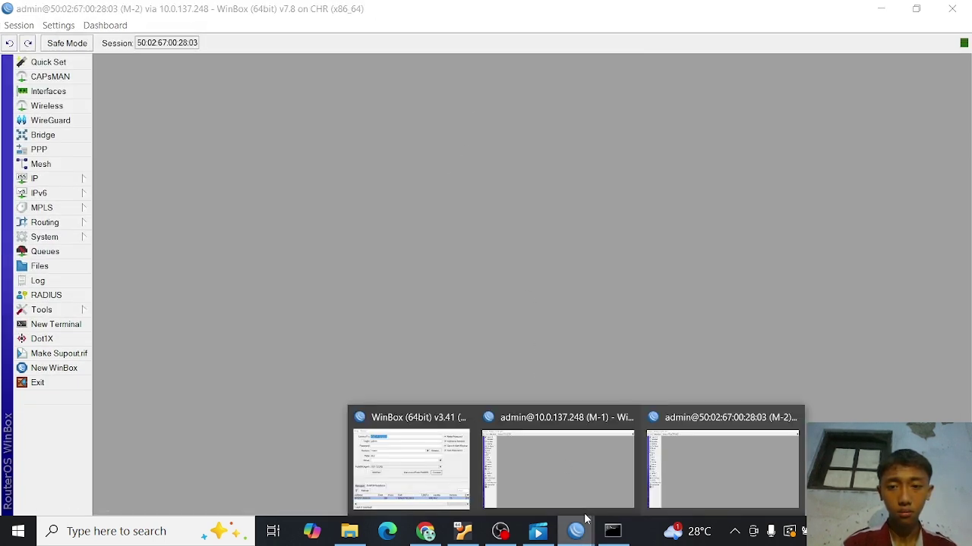
{"action": "left_click", "coordinate": [594, 472]}
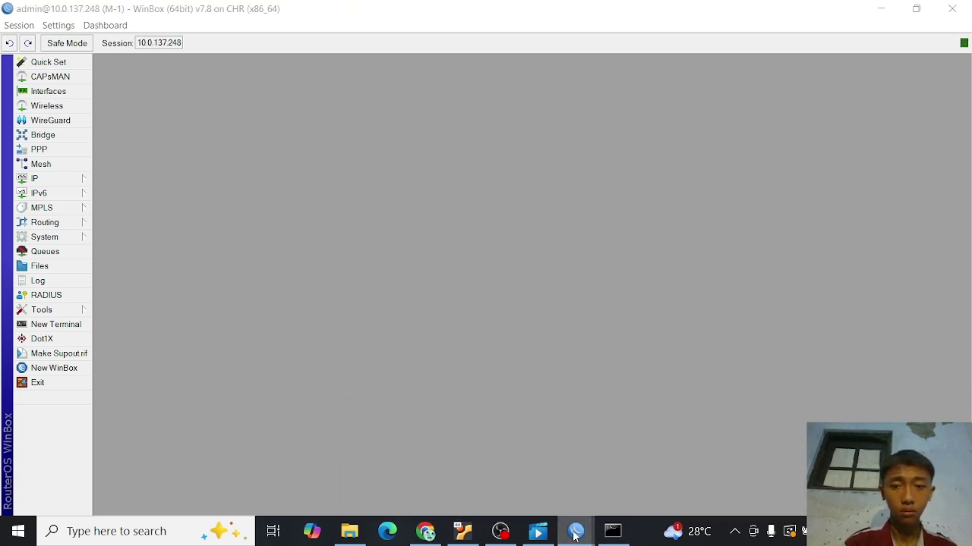
{"action": "mouse_move", "coordinate": [575, 531]}
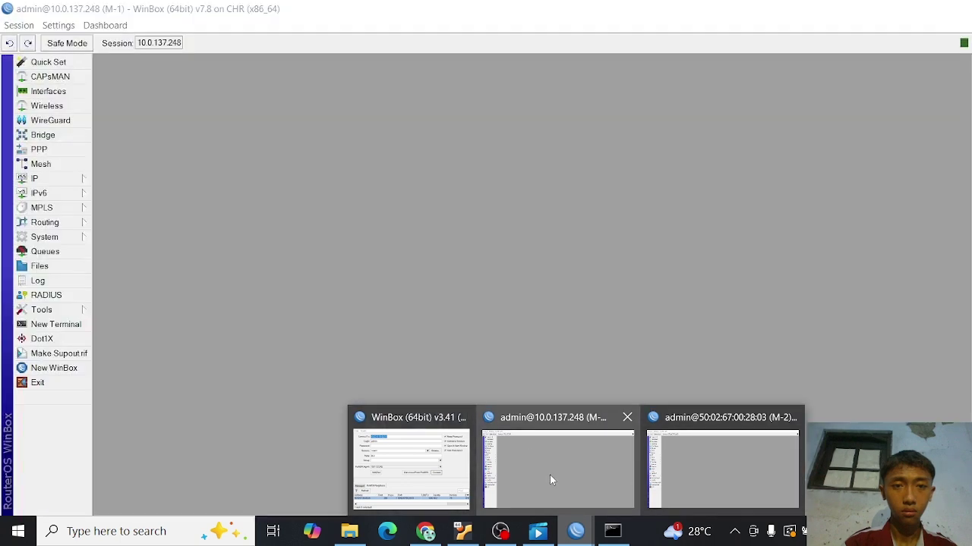
{"action": "left_click", "coordinate": [549, 474]}
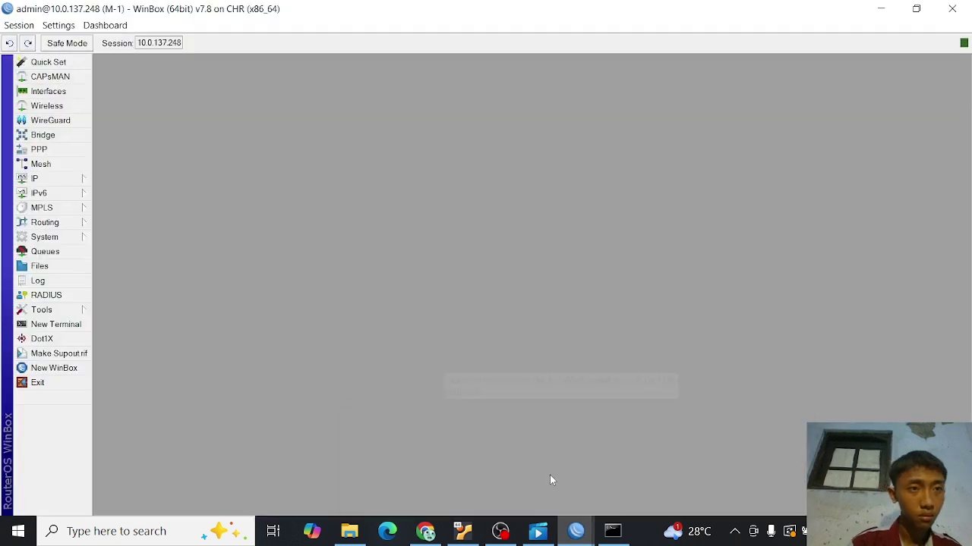
{"action": "left_click", "coordinate": [81, 180]}
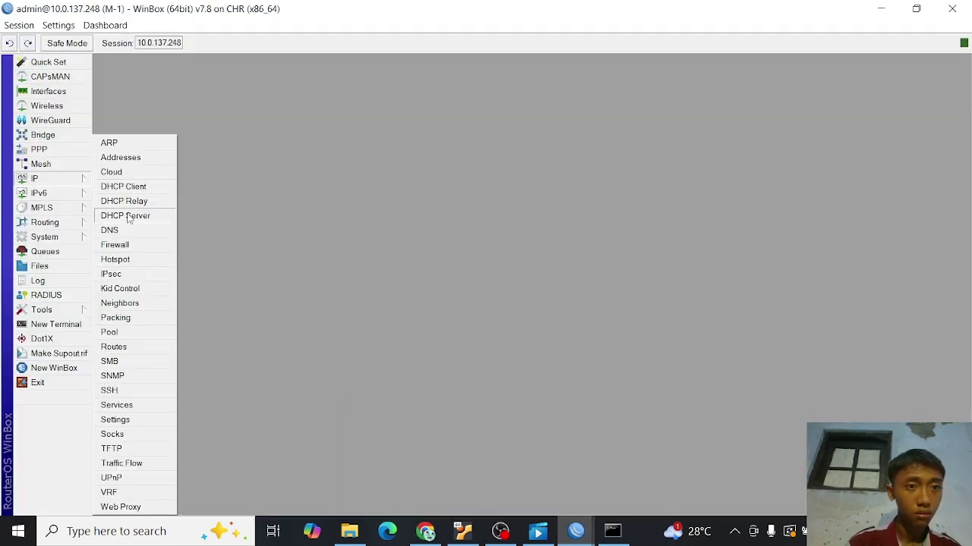
{"action": "left_click", "coordinate": [122, 158]}
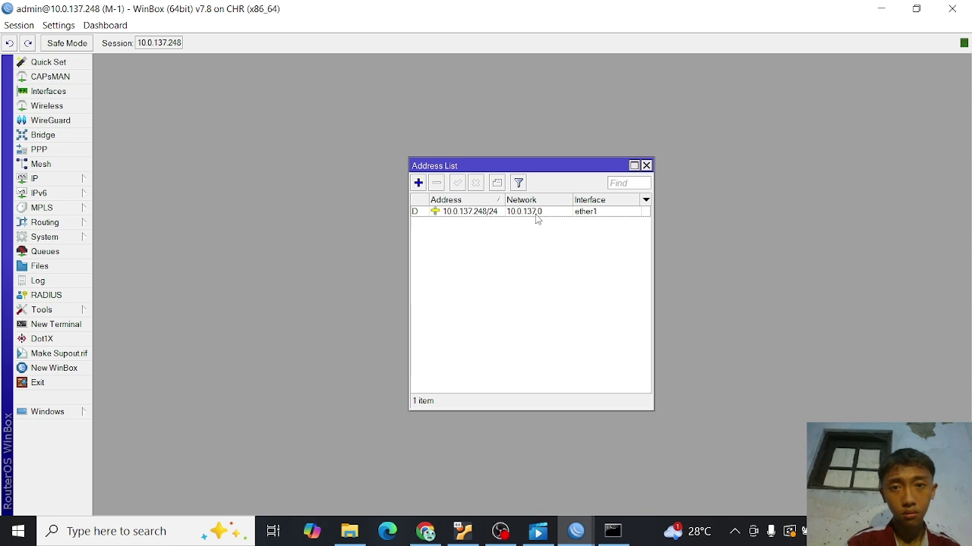
{"action": "left_click", "coordinate": [646, 166]}
- Confirm M-2's IP address list is empty, then go back to the M-1 session
{"action": "mouse_move", "coordinate": [575, 531]}
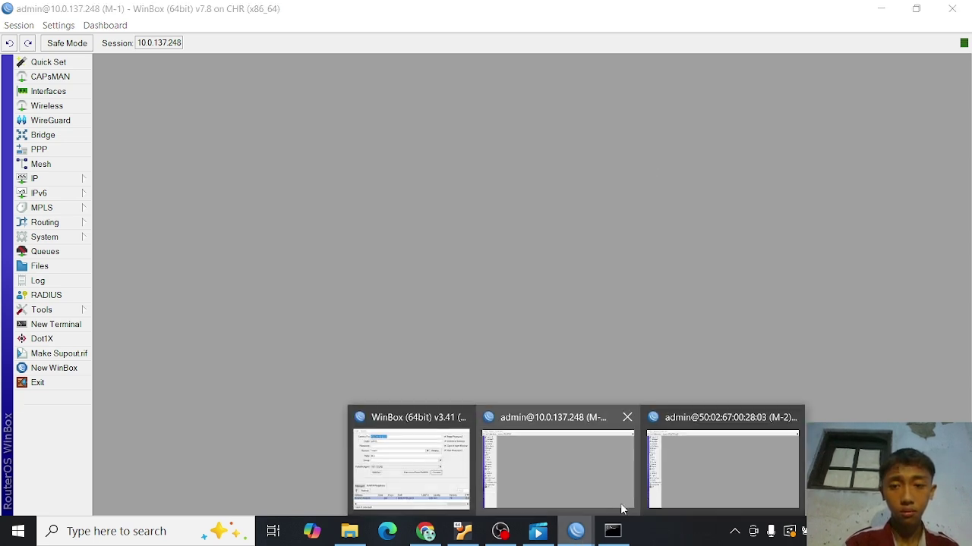
{"action": "left_click", "coordinate": [674, 483]}
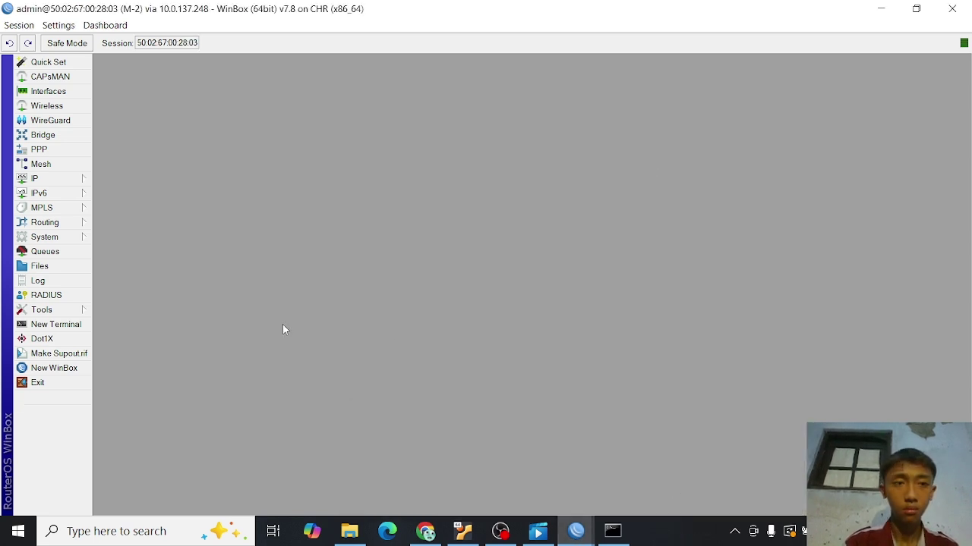
{"action": "left_click", "coordinate": [76, 178]}
{"action": "left_click", "coordinate": [120, 157]}
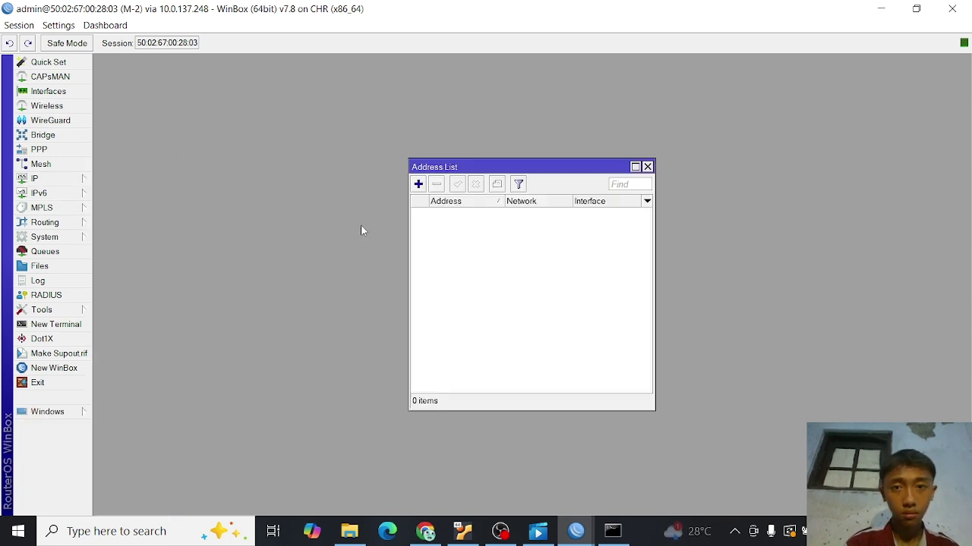
{"action": "left_click", "coordinate": [647, 167]}
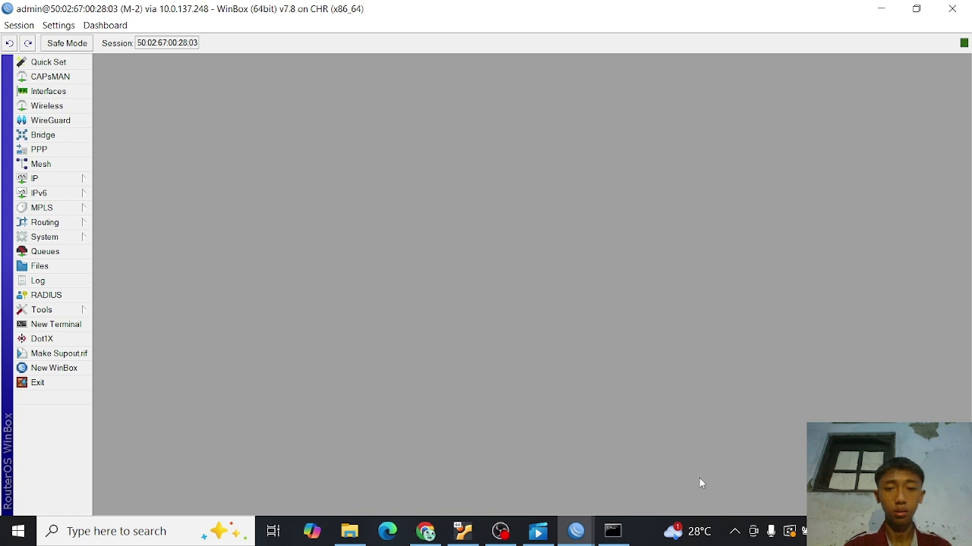
{"action": "left_click", "coordinate": [576, 532]}
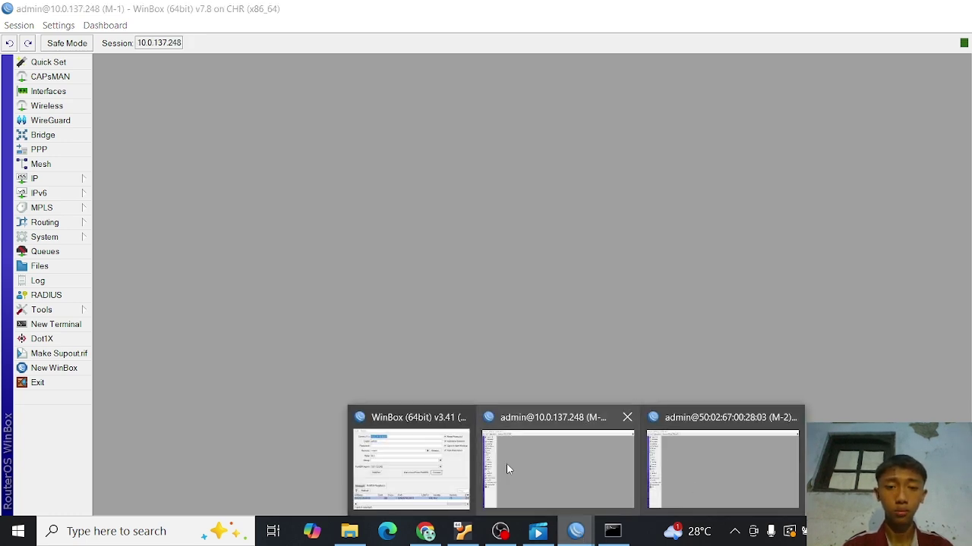
{"action": "left_click", "coordinate": [507, 463]}
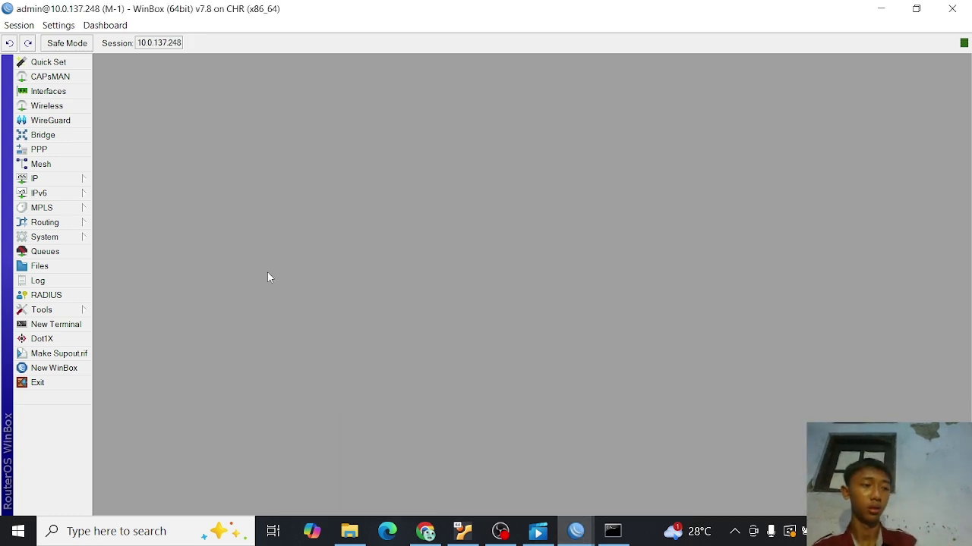
- Create a PPPoE server service named 'PPPoE' on interface ether2 under PPP > PPPoE Servers
{"action": "left_click", "coordinate": [70, 150]}
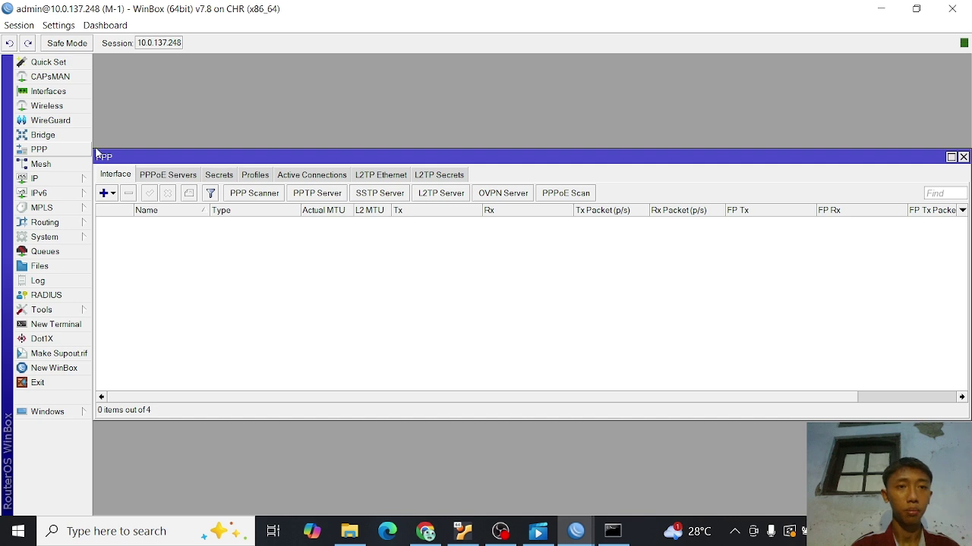
{"action": "left_click", "coordinate": [170, 176]}
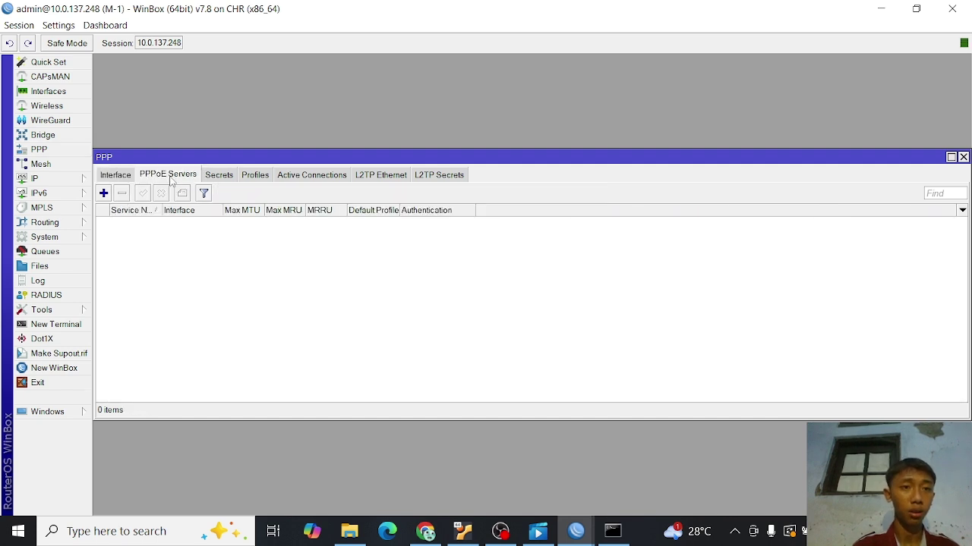
{"action": "left_click", "coordinate": [103, 193]}
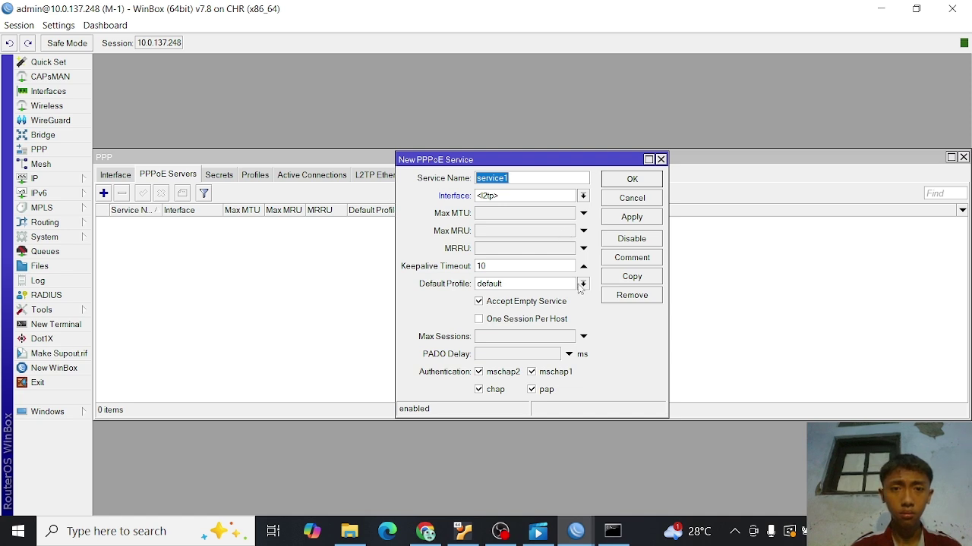
{"action": "left_click", "coordinate": [582, 196]}
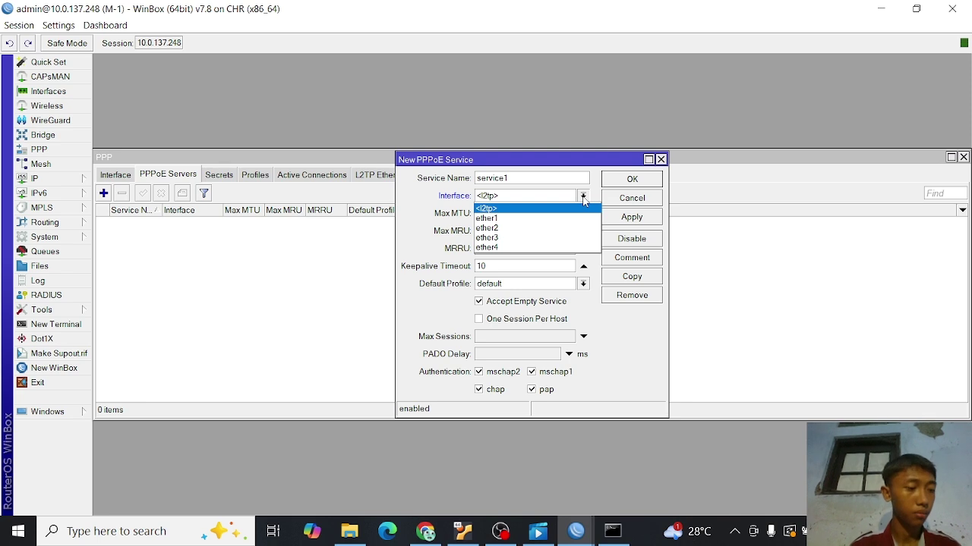
{"action": "left_click", "coordinate": [495, 228]}
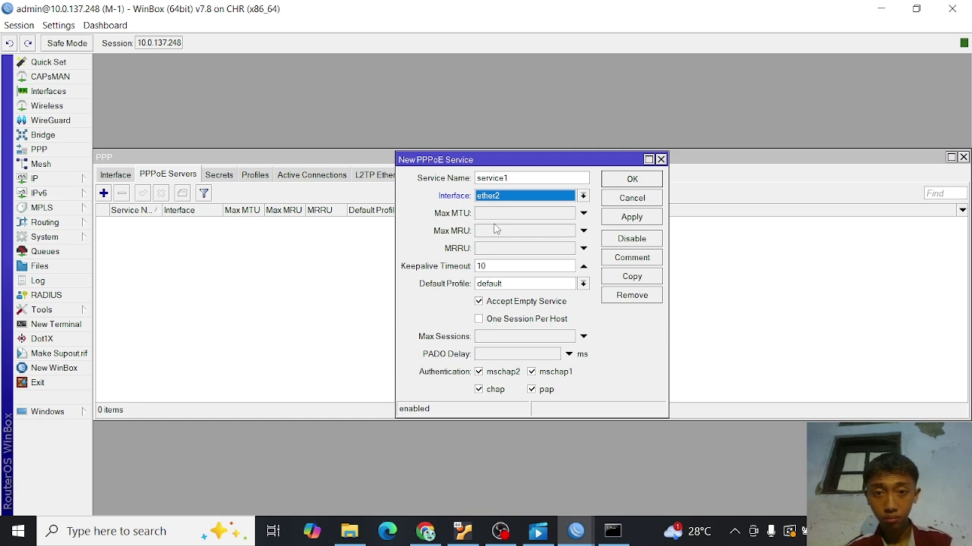
{"action": "left_click", "coordinate": [517, 177]}
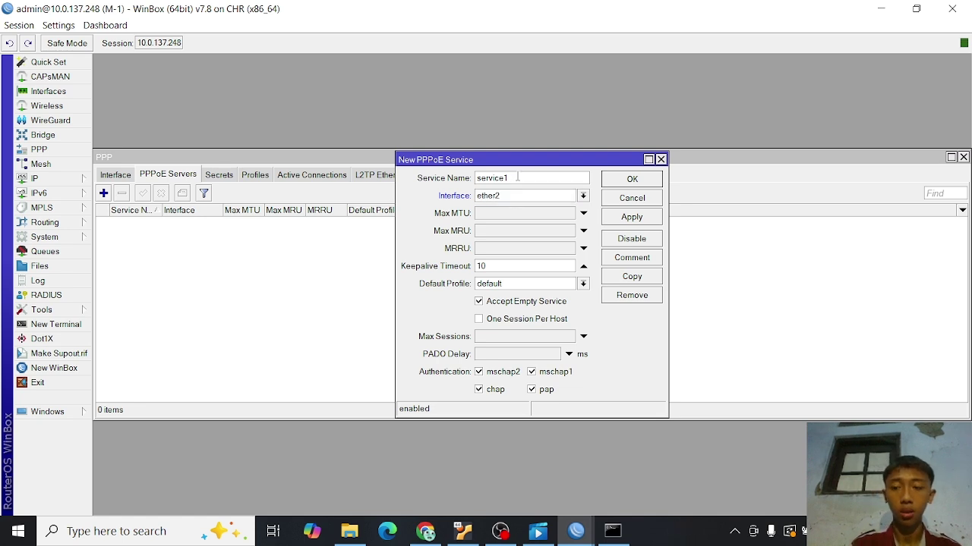
{"action": "key", "text": "BackSpace"}
{"action": "key", "text": "BackSpace"}
{"action": "key", "text": "BackSpace"}
{"action": "key", "text": "BackSpace"}
{"action": "key", "text": "BackSpace"}
{"action": "key", "text": "BackSpace"}
{"action": "key", "text": "BackSpace"}
{"action": "key", "text": "BackSpace"}
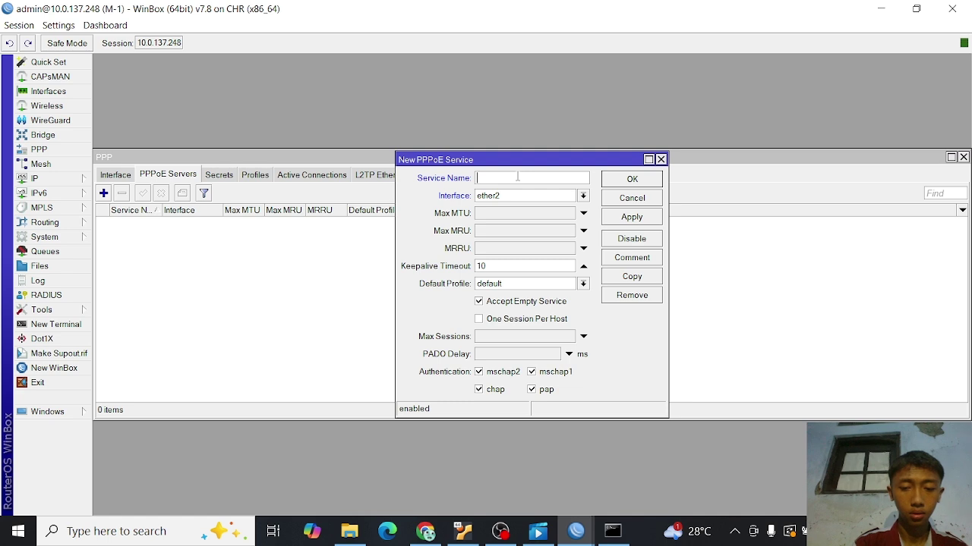
{"action": "type", "text": "PP"}
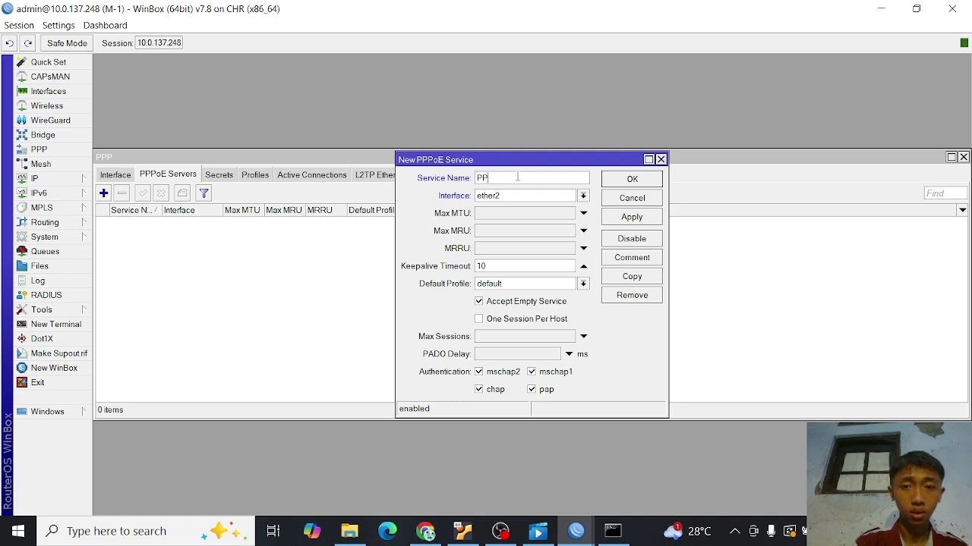
{"action": "type", "text": "PoE"}
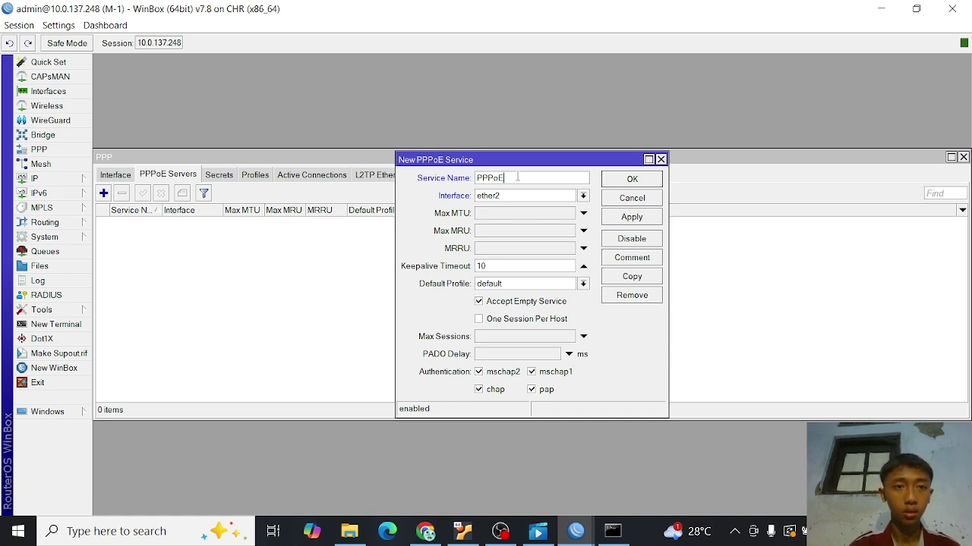
{"action": "left_click", "coordinate": [583, 196]}
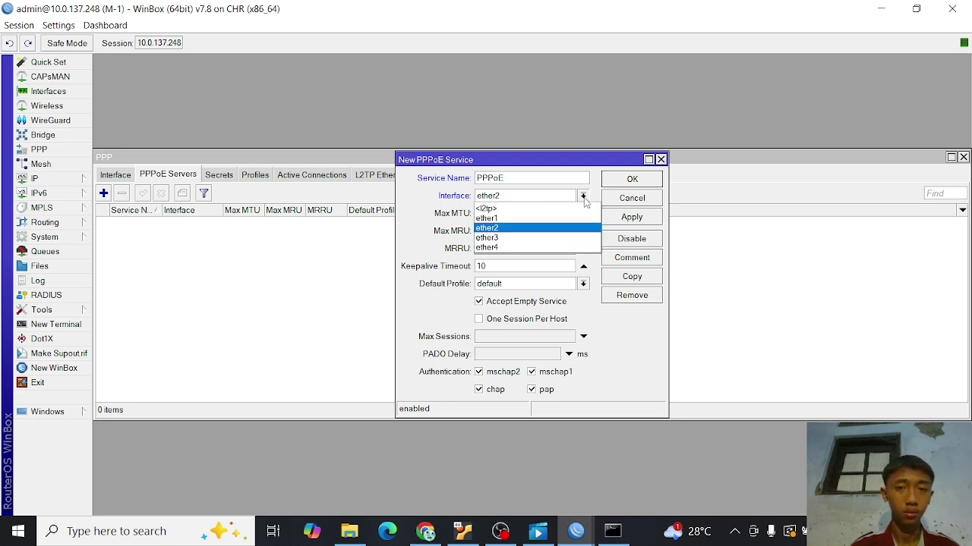
{"action": "left_click", "coordinate": [583, 196]}
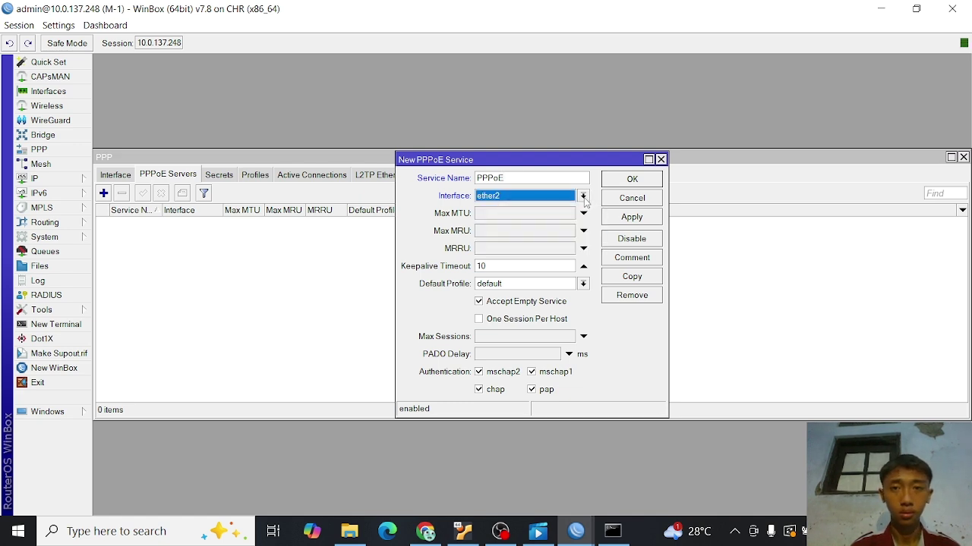
{"action": "left_click", "coordinate": [624, 218]}
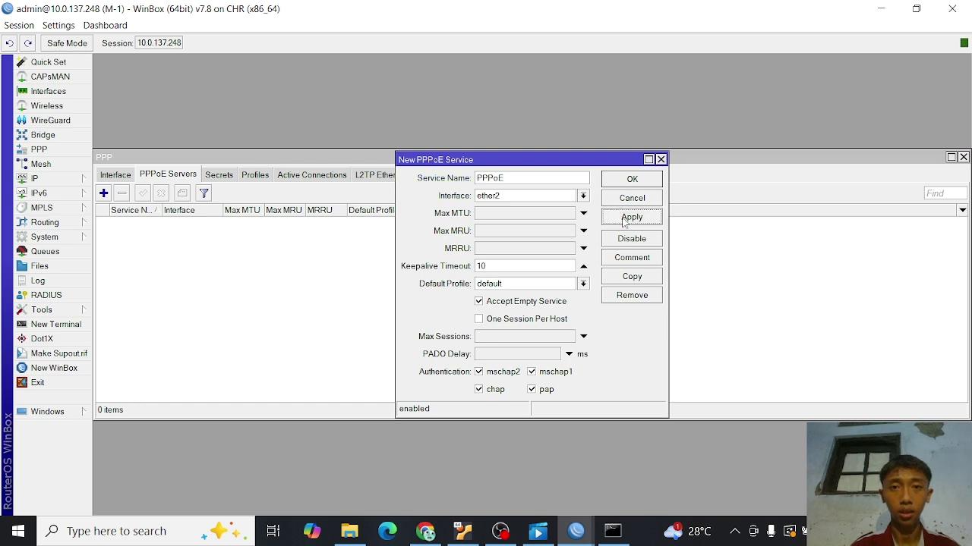
{"action": "left_click", "coordinate": [630, 180]}
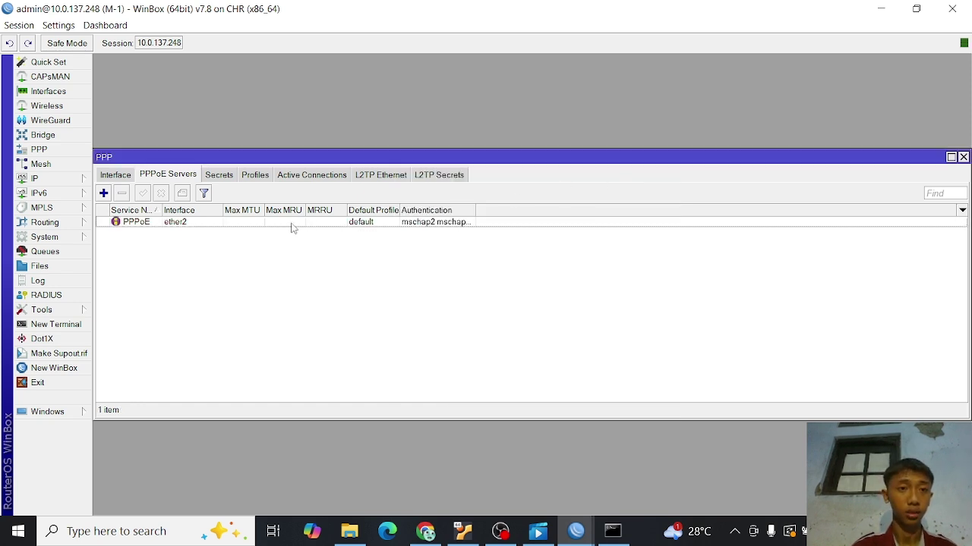
{"action": "left_click", "coordinate": [220, 176]}
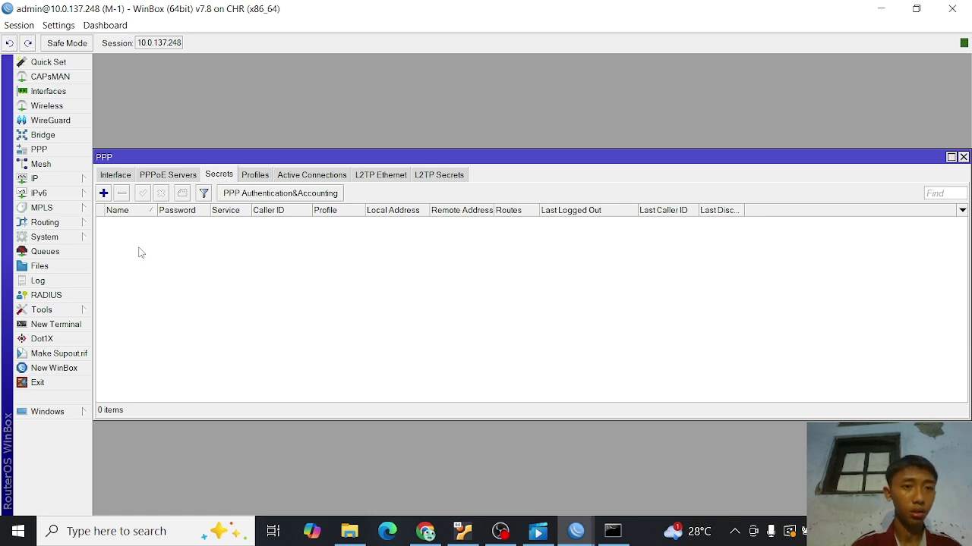
- Add a PPP secret with username and password, service pppoe, local 10.10.10.1, remote 10.10.10.2
{"action": "left_click", "coordinate": [103, 193]}
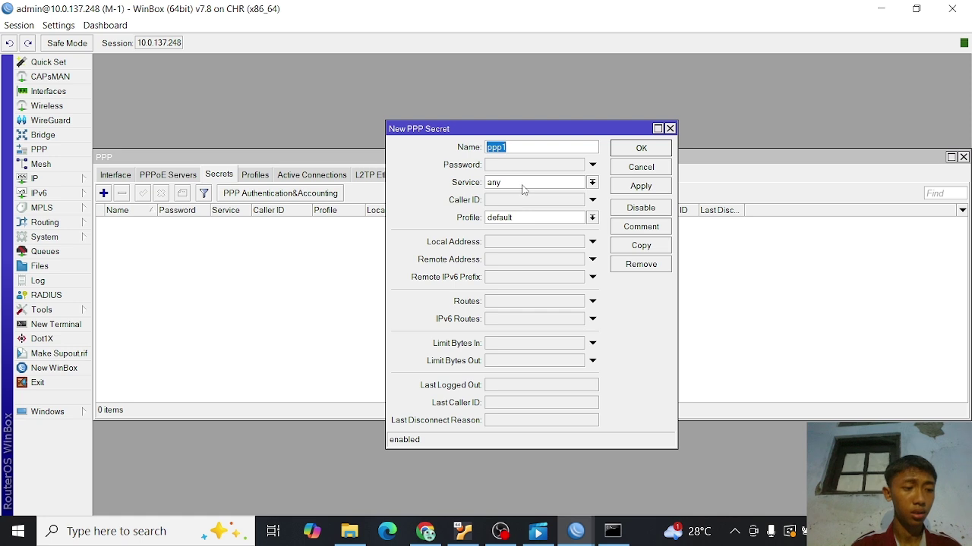
{"action": "type", "text": "user"}
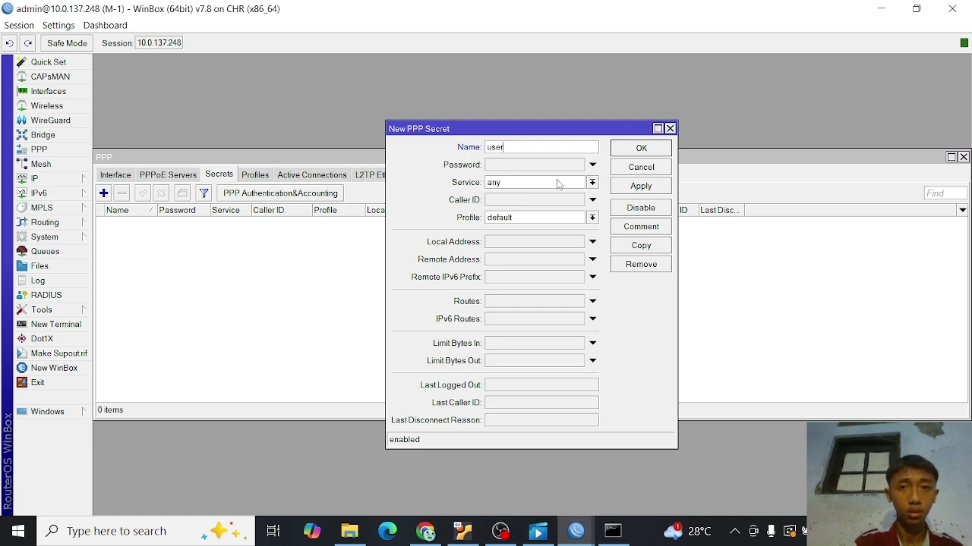
{"action": "type", "text": " ppp"}
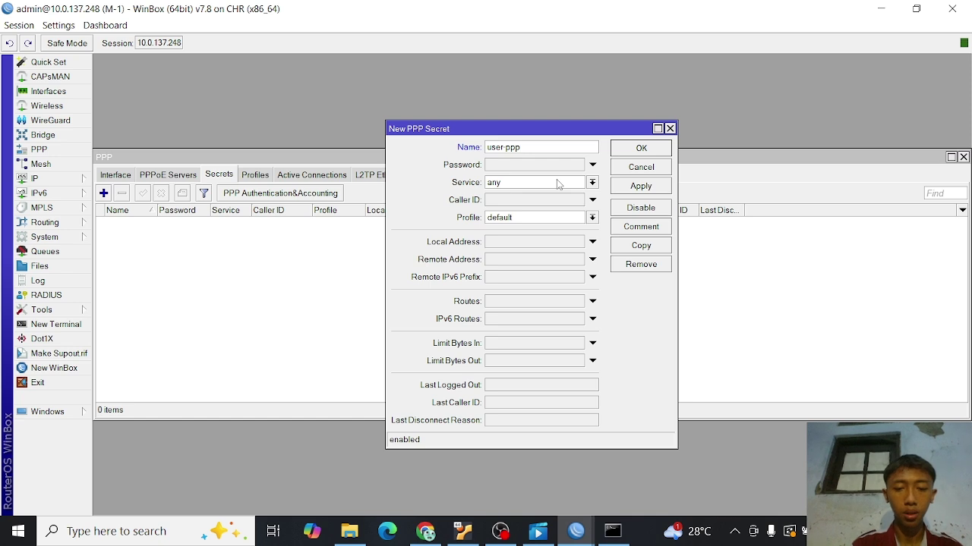
{"action": "type", "text": "oe"}
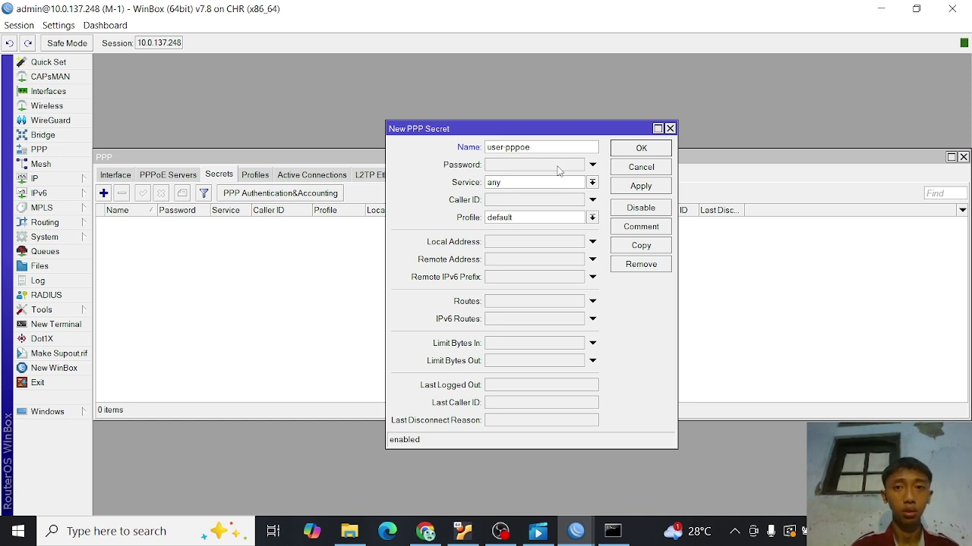
{"action": "left_click", "coordinate": [558, 168]}
{"action": "type", "text": "123"}
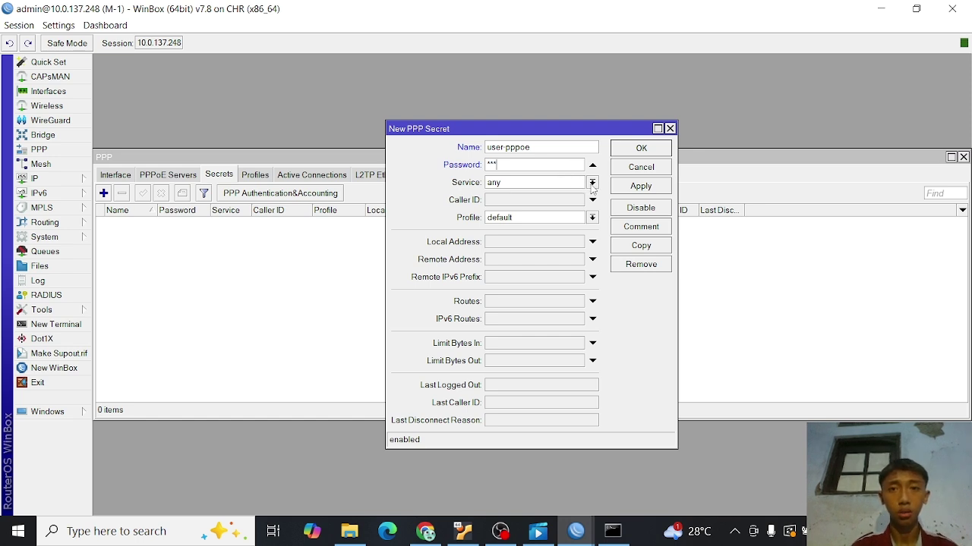
{"action": "left_click", "coordinate": [593, 183]}
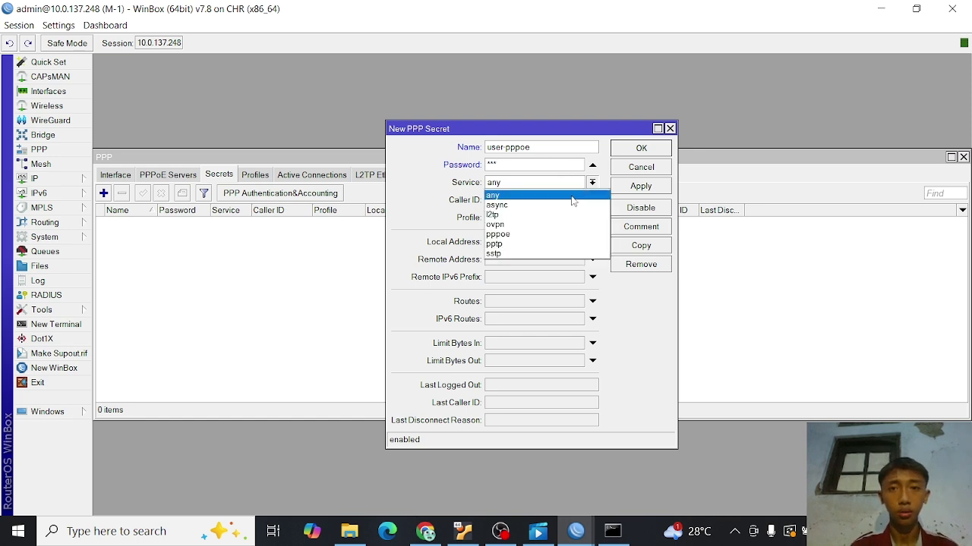
{"action": "left_click", "coordinate": [530, 235]}
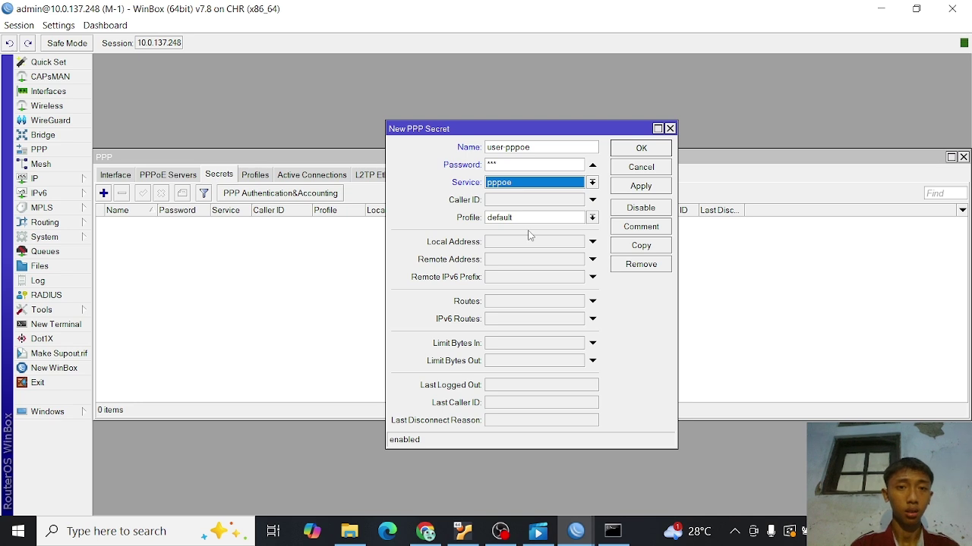
{"action": "left_click", "coordinate": [517, 244]}
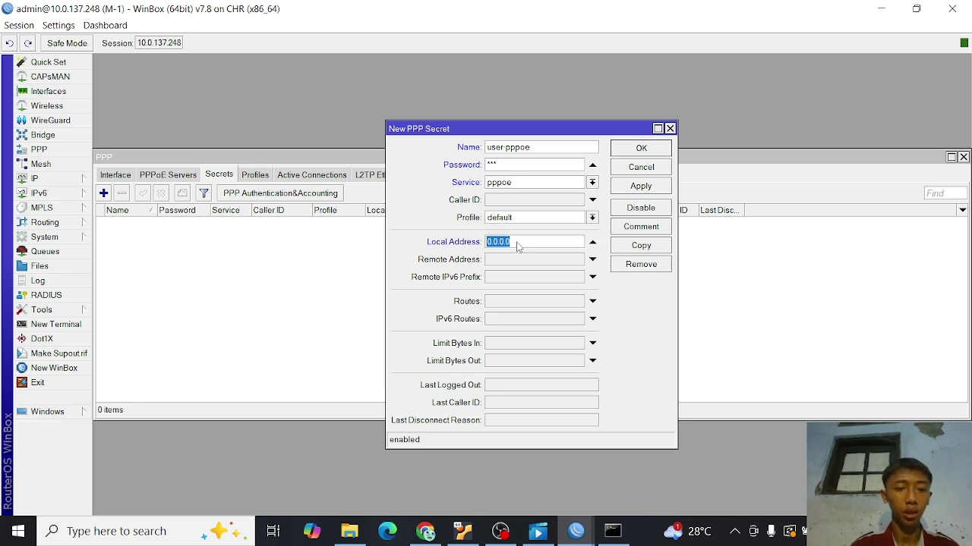
{"action": "type", "text": "10"}
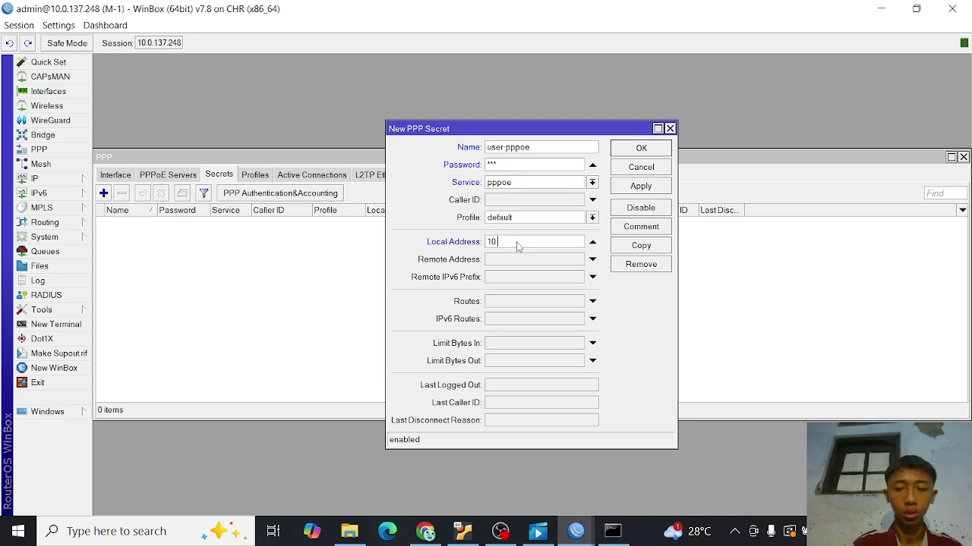
{"action": "type", "text": ".10.10.1"}
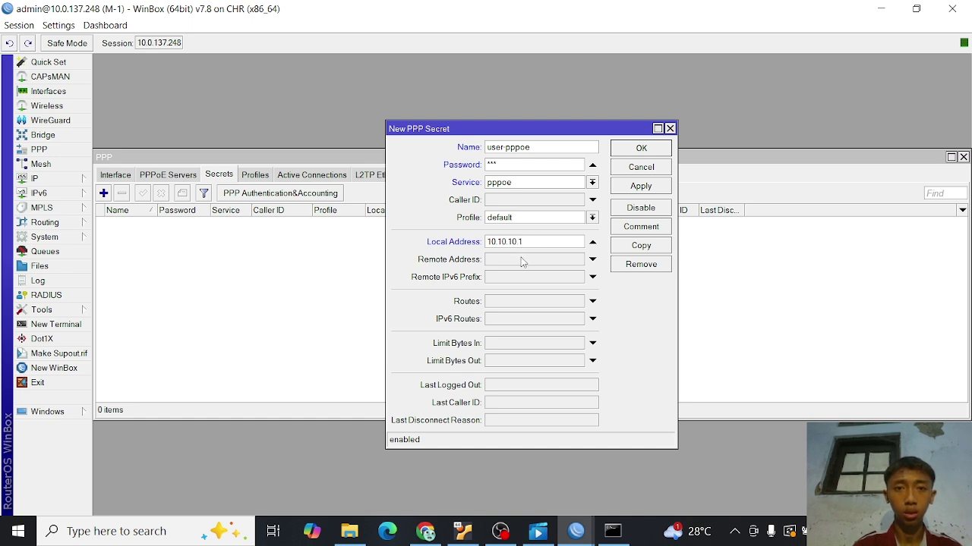
{"action": "left_click", "coordinate": [522, 259]}
{"action": "type", "text": "10.10.10.2"}
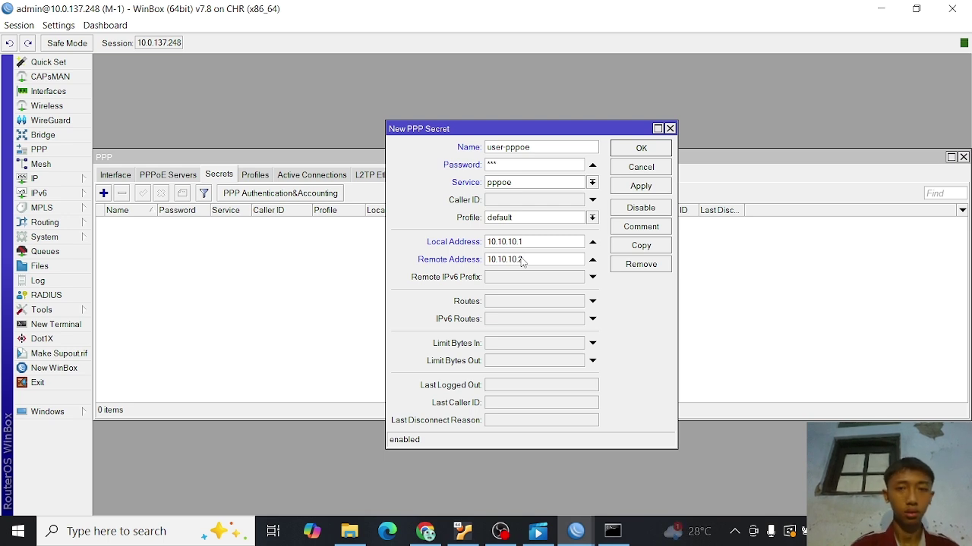
{"action": "left_click", "coordinate": [642, 188]}
{"action": "left_click", "coordinate": [639, 149]}
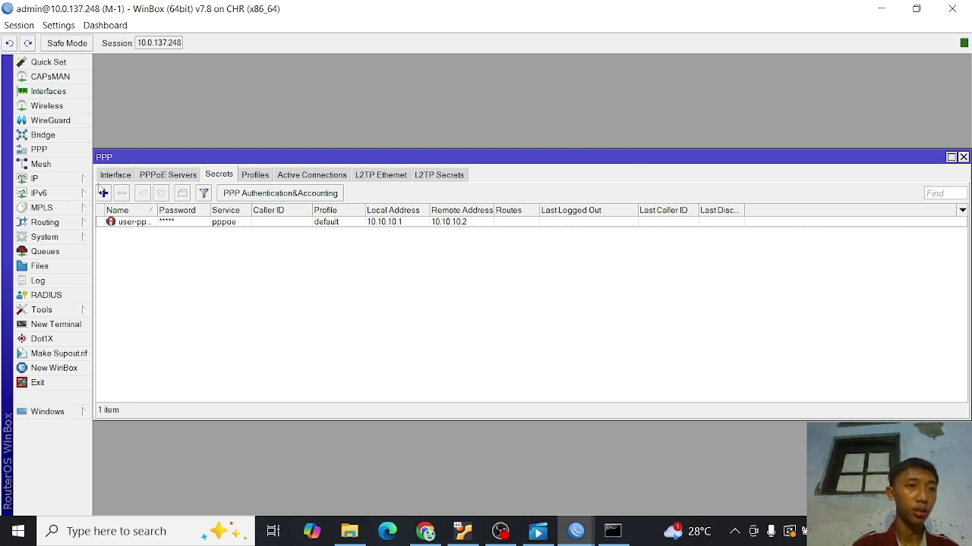
- Add a srcnat masquerade rule with out-interface ether1 in IP > Firewall > NAT
{"action": "left_click", "coordinate": [78, 181]}
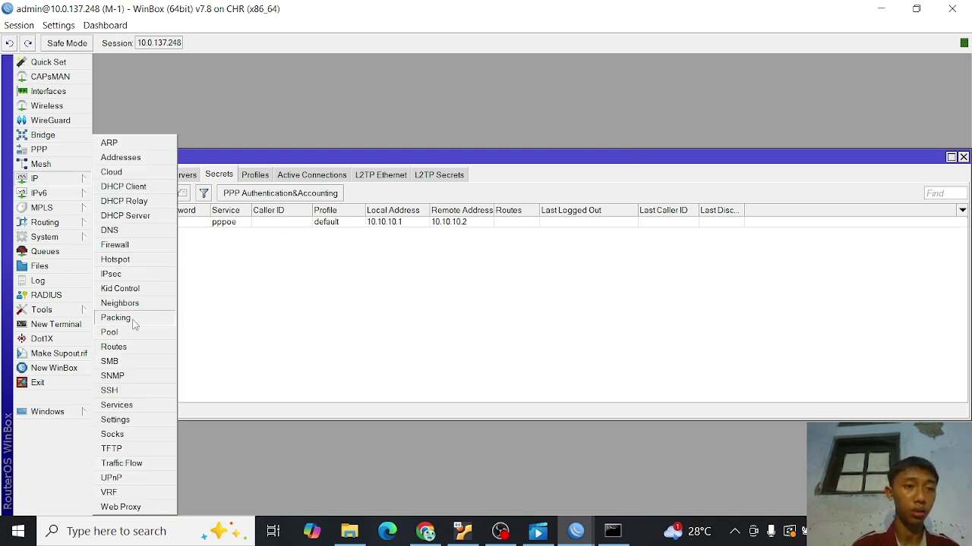
{"action": "left_click", "coordinate": [130, 245]}
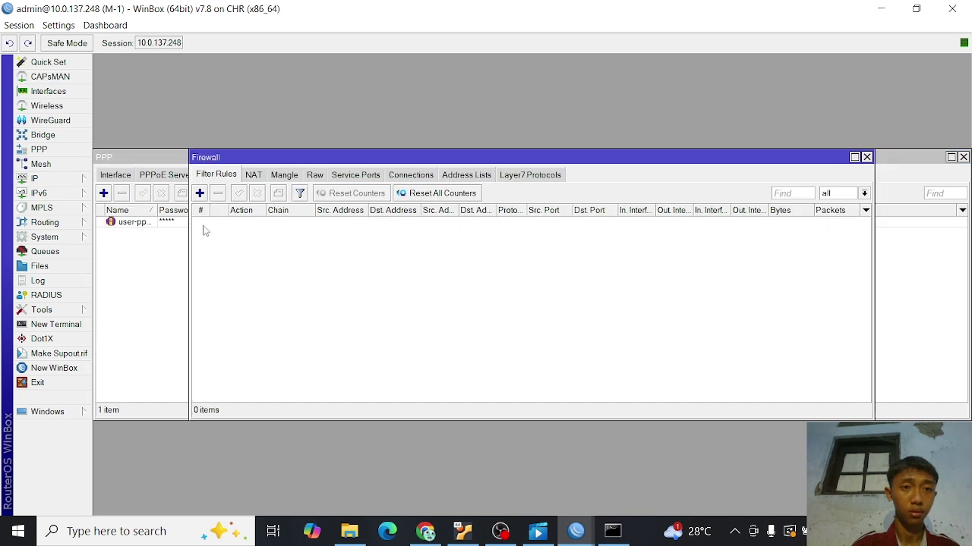
{"action": "left_click", "coordinate": [255, 175]}
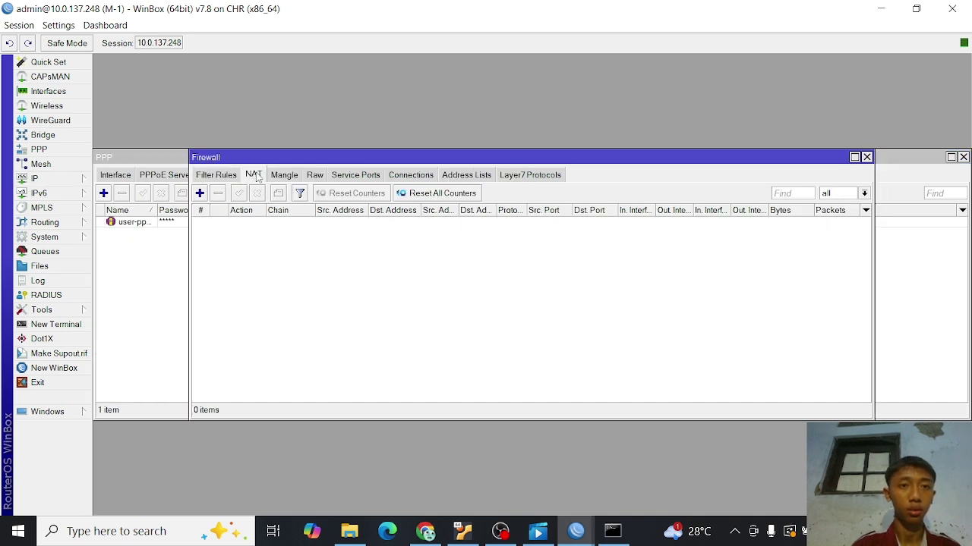
{"action": "left_click", "coordinate": [200, 193]}
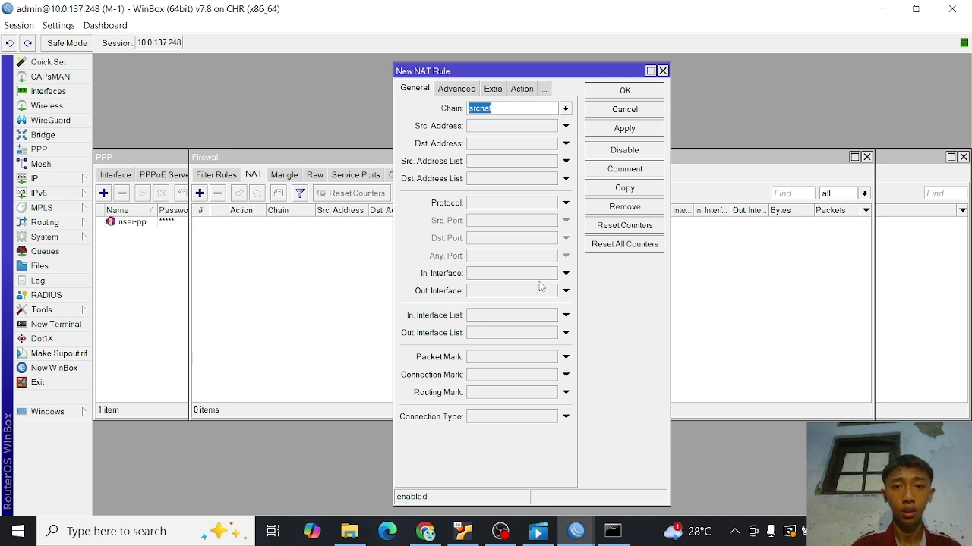
{"action": "left_click", "coordinate": [566, 293]}
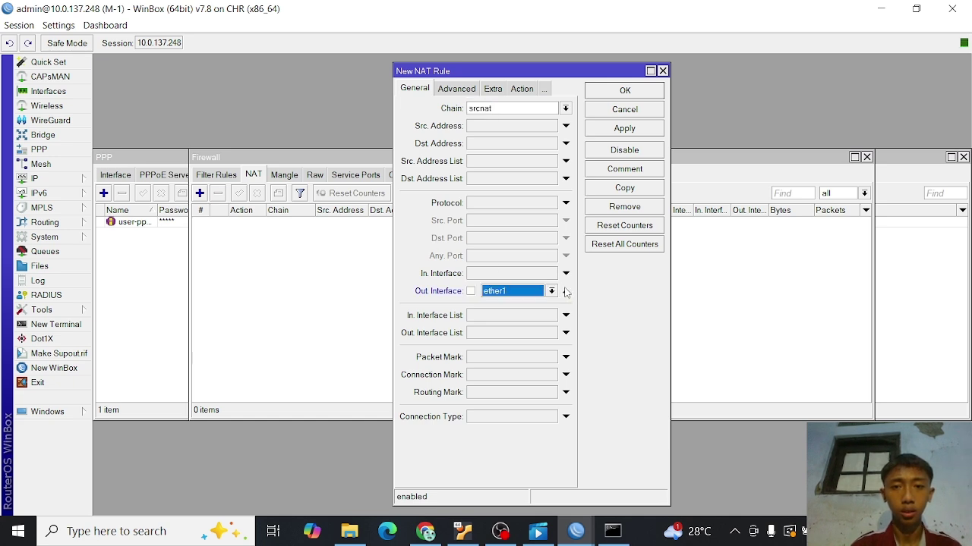
{"action": "left_click", "coordinate": [521, 90]}
{"action": "left_click", "coordinate": [565, 110]}
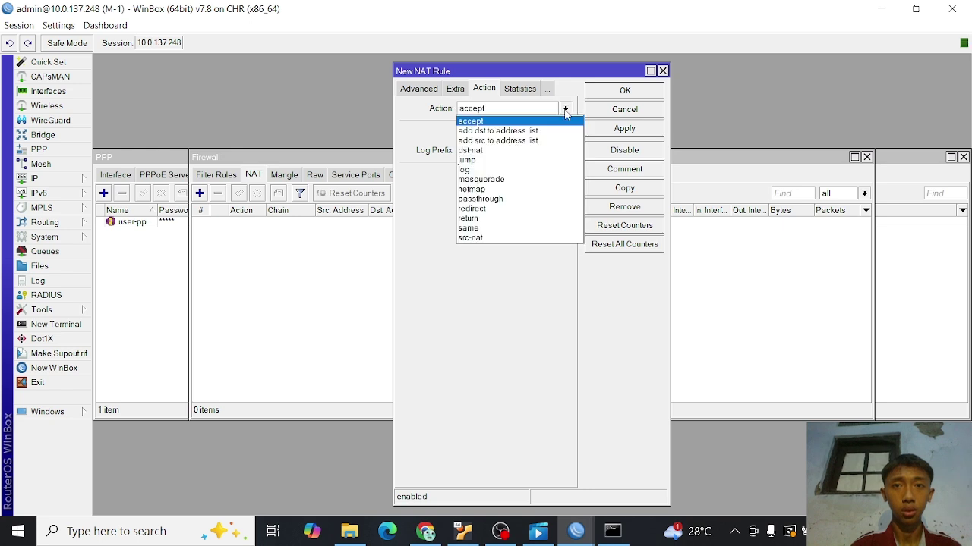
{"action": "left_click", "coordinate": [497, 180]}
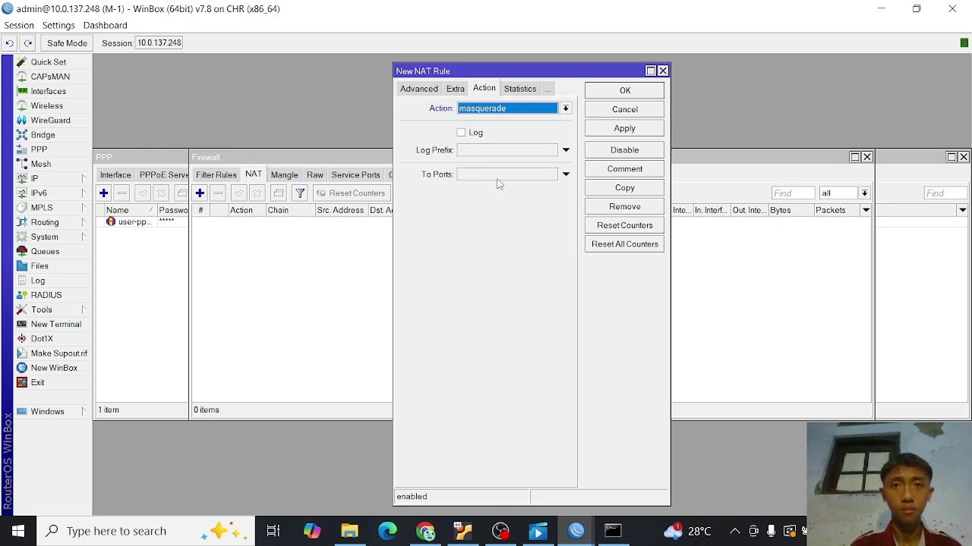
{"action": "left_click", "coordinate": [652, 127]}
{"action": "left_click", "coordinate": [624, 91]}
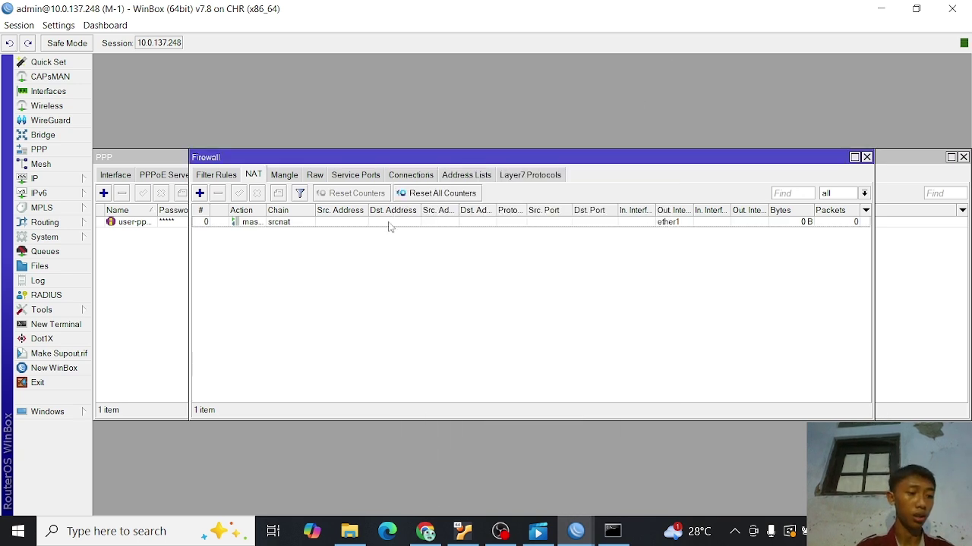
- In a new M-1 terminal, ping 8.8.8.8 and get 3 of 3 replies
{"action": "left_click", "coordinate": [73, 327]}
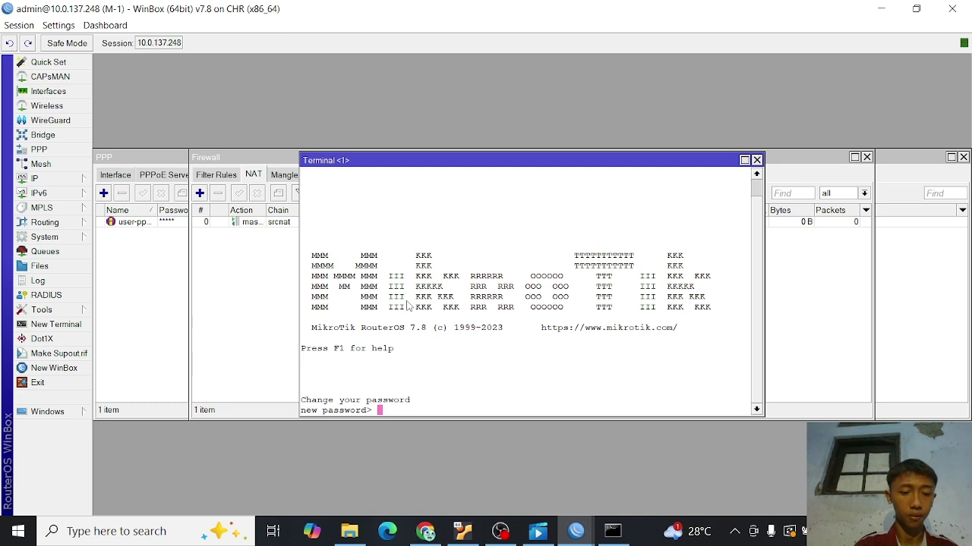
{"action": "key", "text": "Return"}
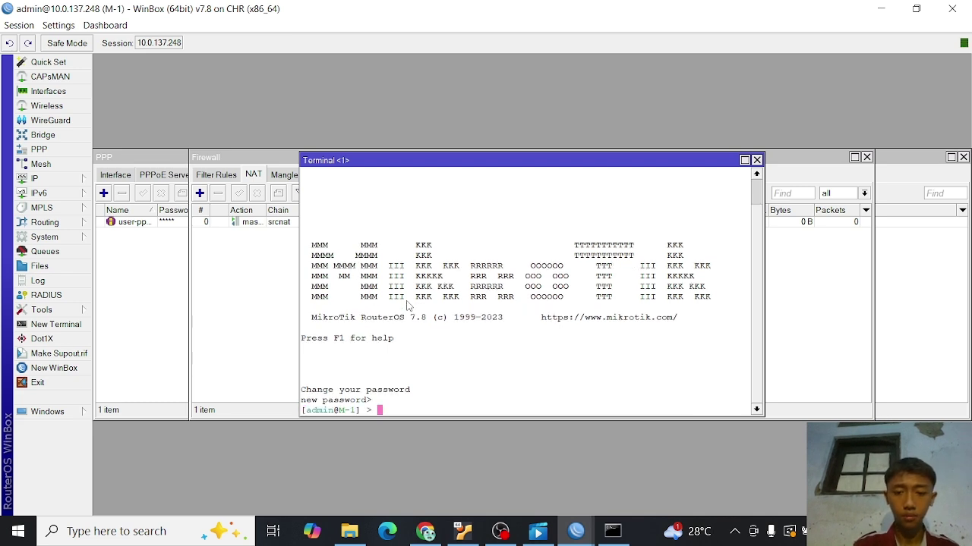
{"action": "type", "text": "ping 8"}
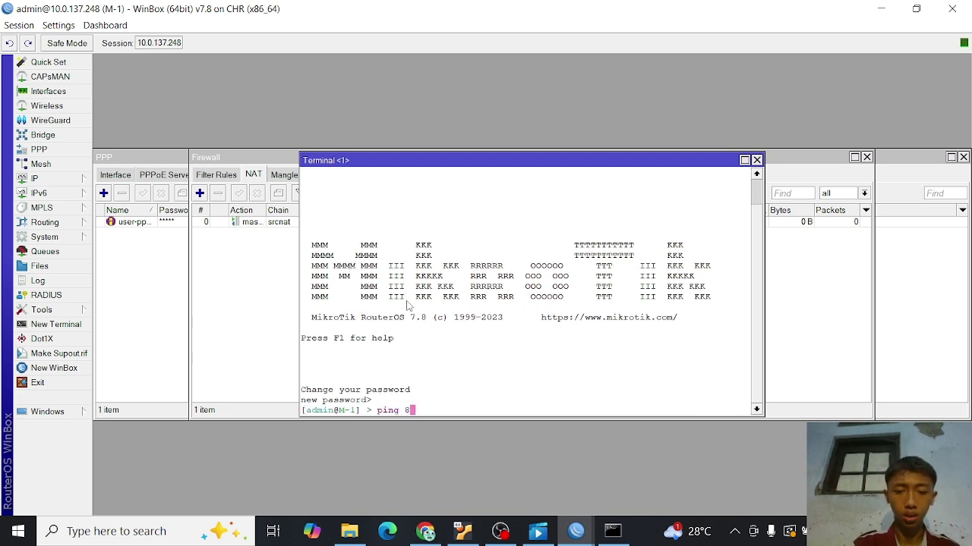
{"action": "type", "text": ".8.8.8"}
{"action": "key", "text": "Return"}
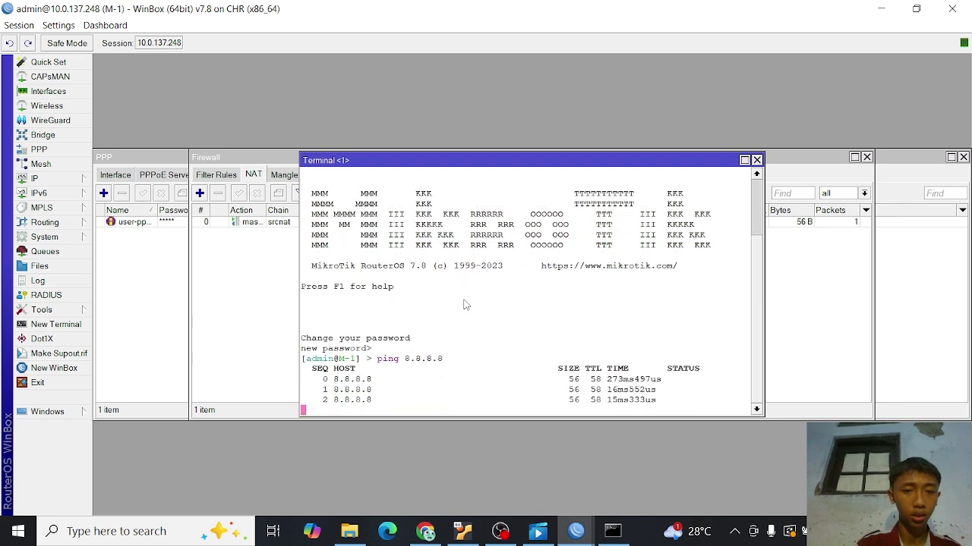
{"action": "key", "text": "ctrl+c"}
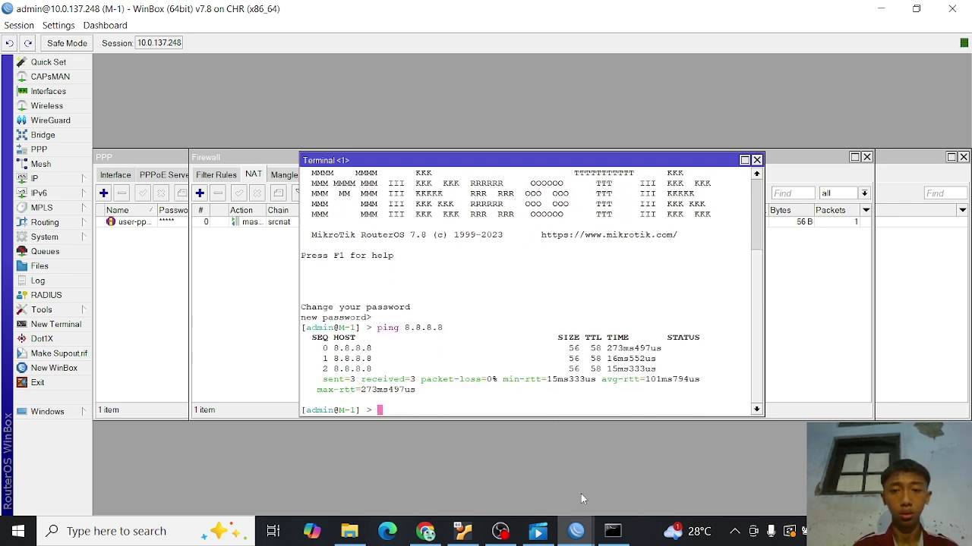
- Bring the M-2 session to the front and show its Interface List (ether1–ether4)
{"action": "left_click", "coordinate": [578, 531]}
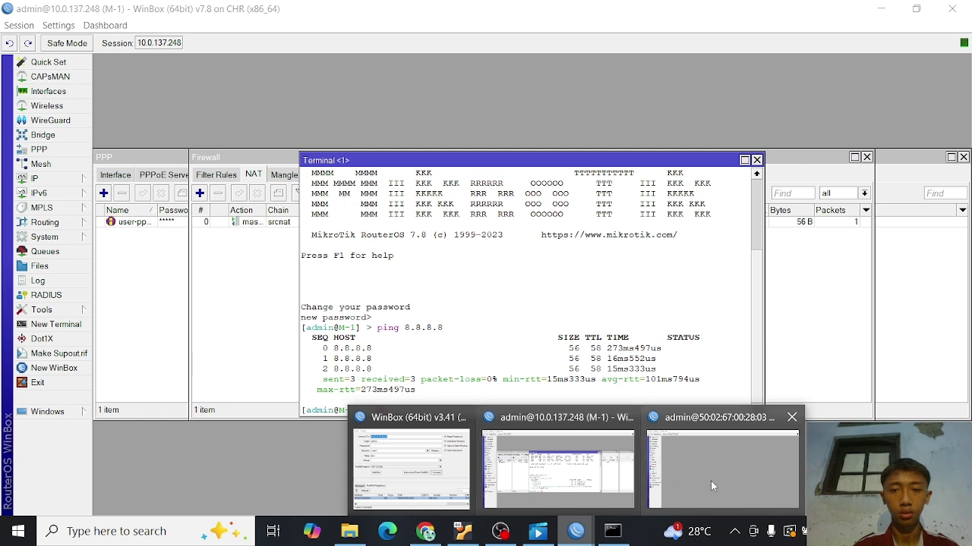
{"action": "left_click", "coordinate": [711, 481]}
{"action": "left_click", "coordinate": [579, 536]}
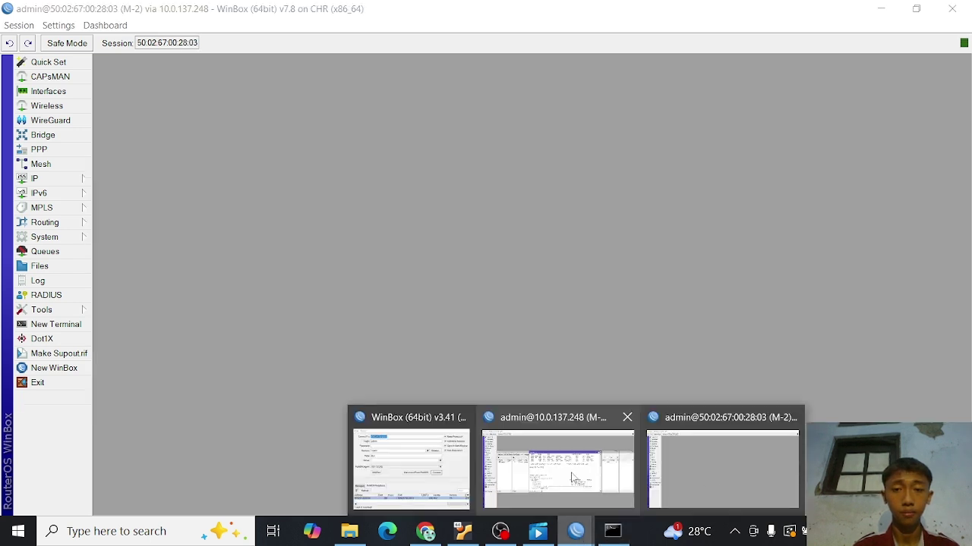
{"action": "left_click", "coordinate": [571, 466]}
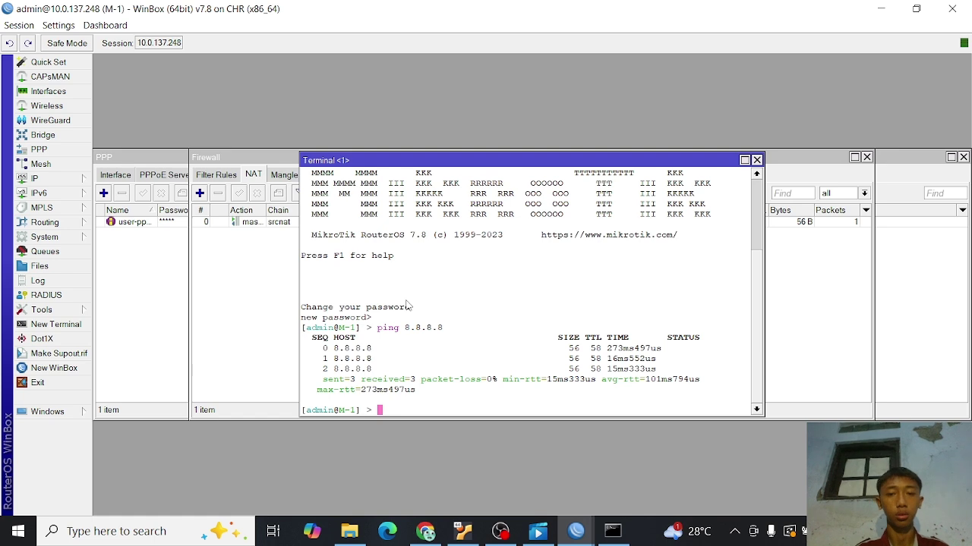
{"action": "left_click", "coordinate": [574, 534]}
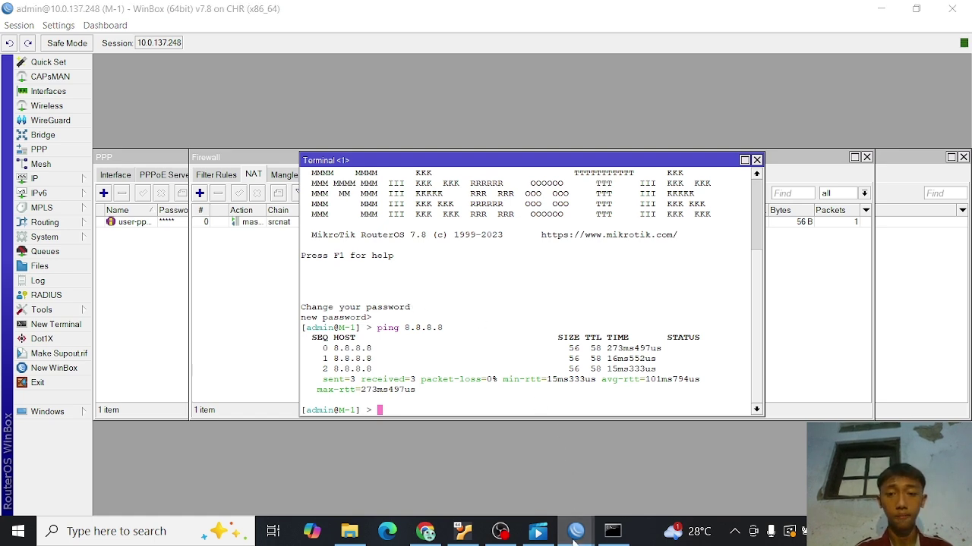
{"action": "left_click", "coordinate": [712, 469]}
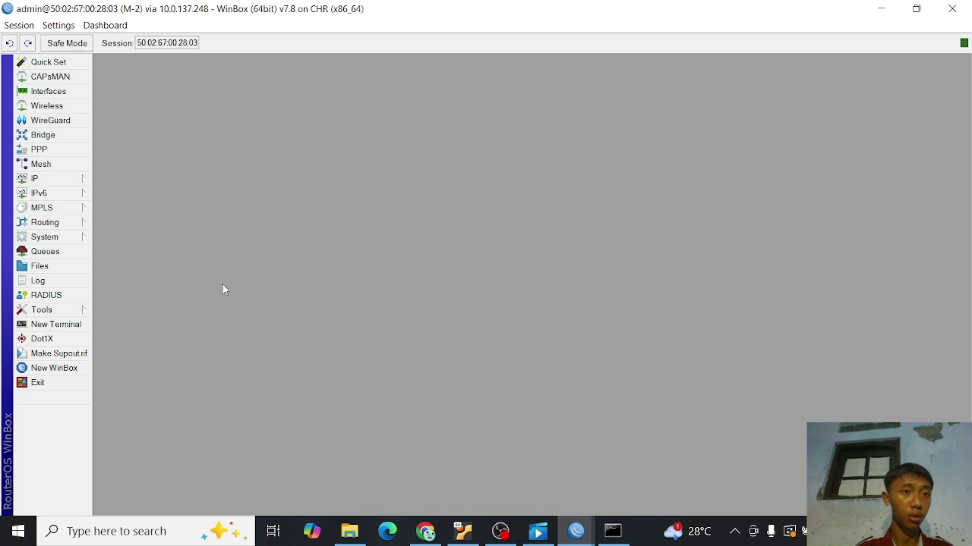
{"action": "left_click", "coordinate": [67, 93]}
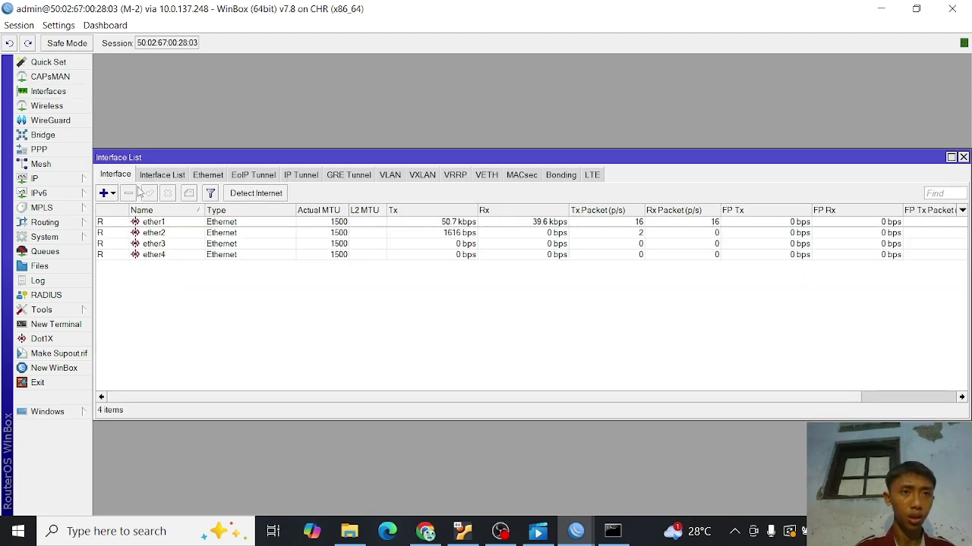
- Add a new PPPoE client interface bound to ether1
{"action": "left_click", "coordinate": [113, 195]}
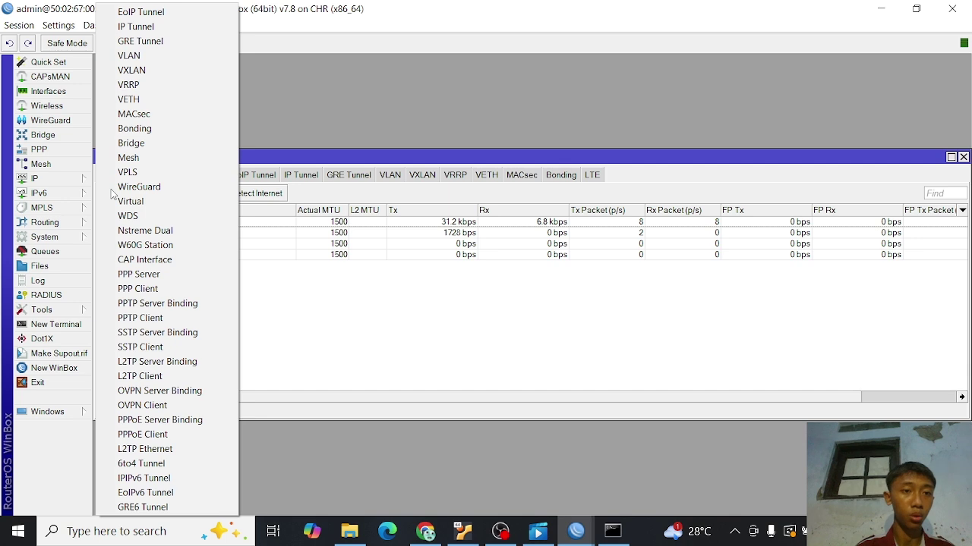
{"action": "left_click", "coordinate": [167, 433]}
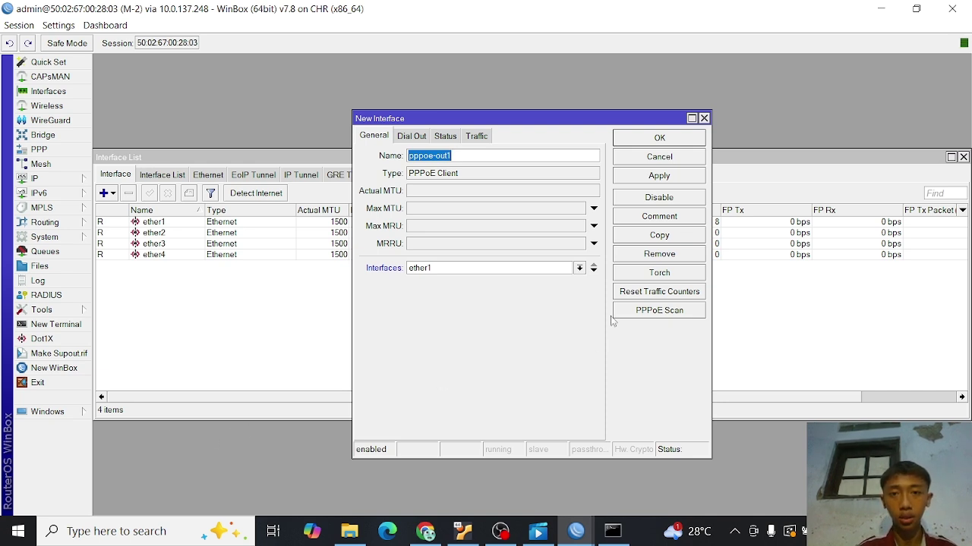
{"action": "left_click", "coordinate": [579, 268]}
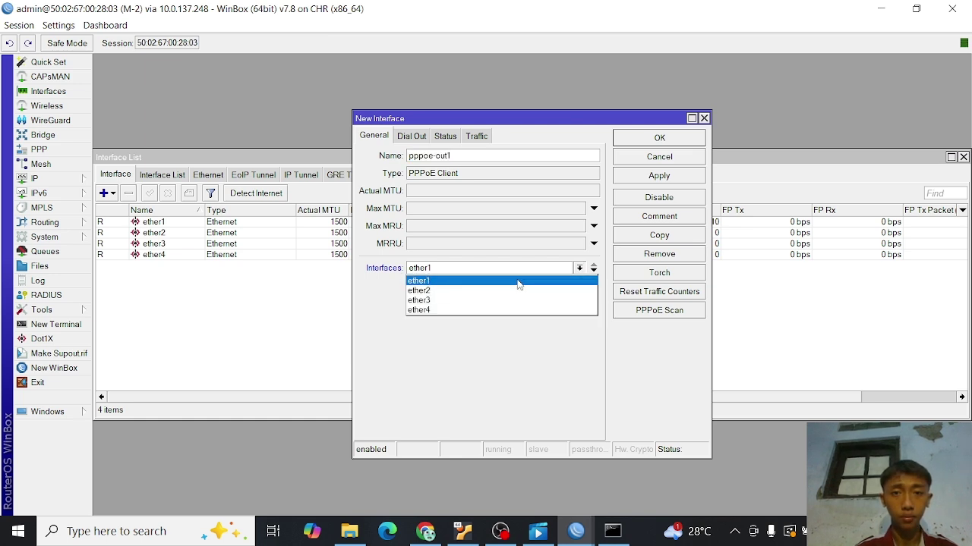
{"action": "left_click", "coordinate": [519, 282]}
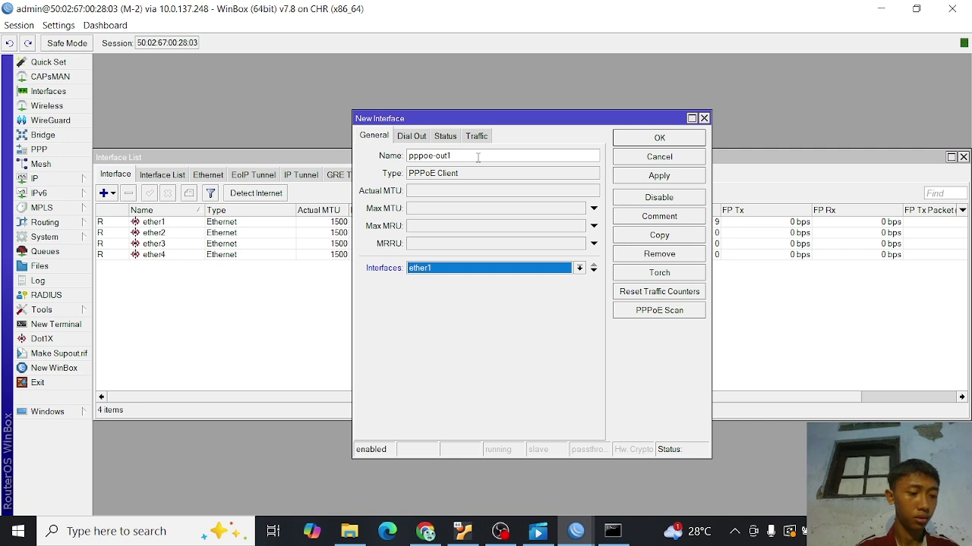
- Enter PPPoE user name user-pppoe and the account password, enable Use Peer DNS, and save the client
{"action": "left_click", "coordinate": [416, 135]}
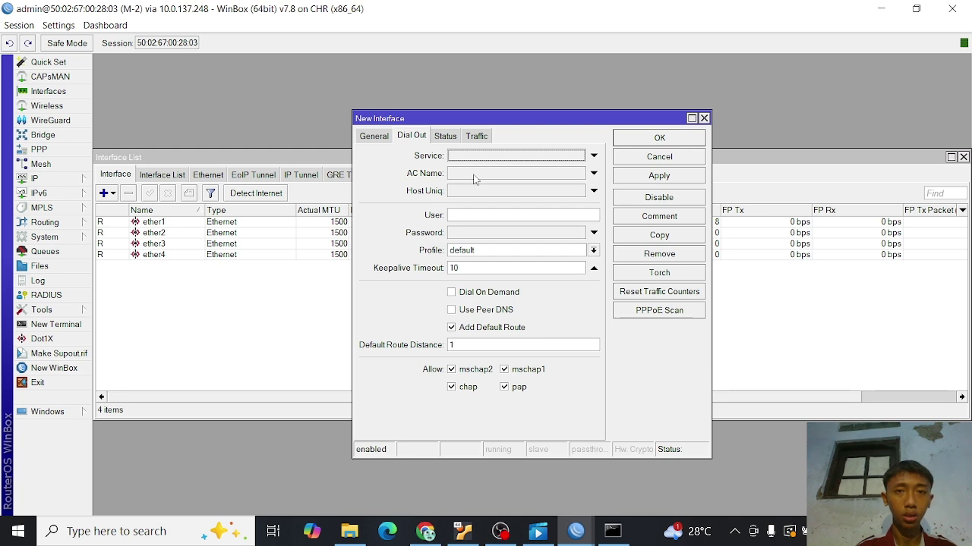
{"action": "left_click", "coordinate": [472, 215]}
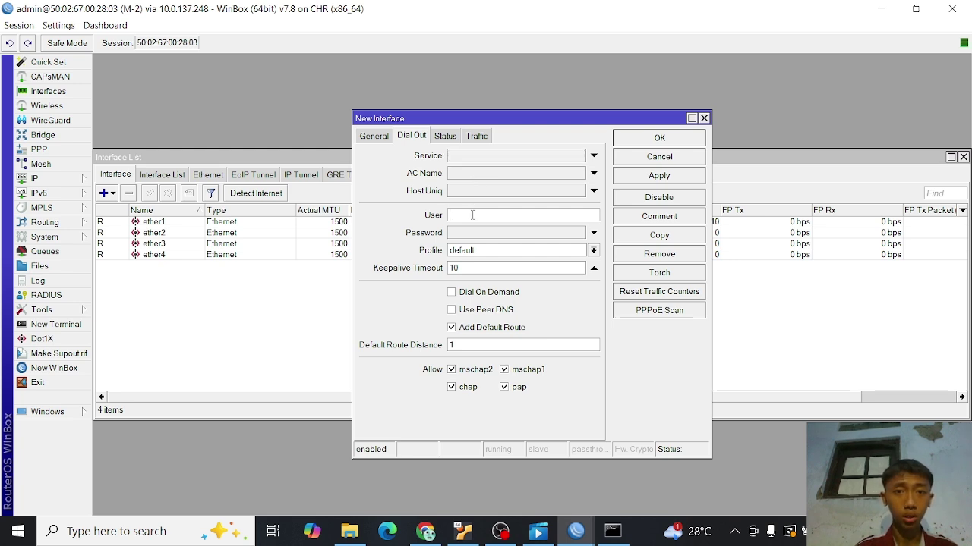
{"action": "type", "text": "user"}
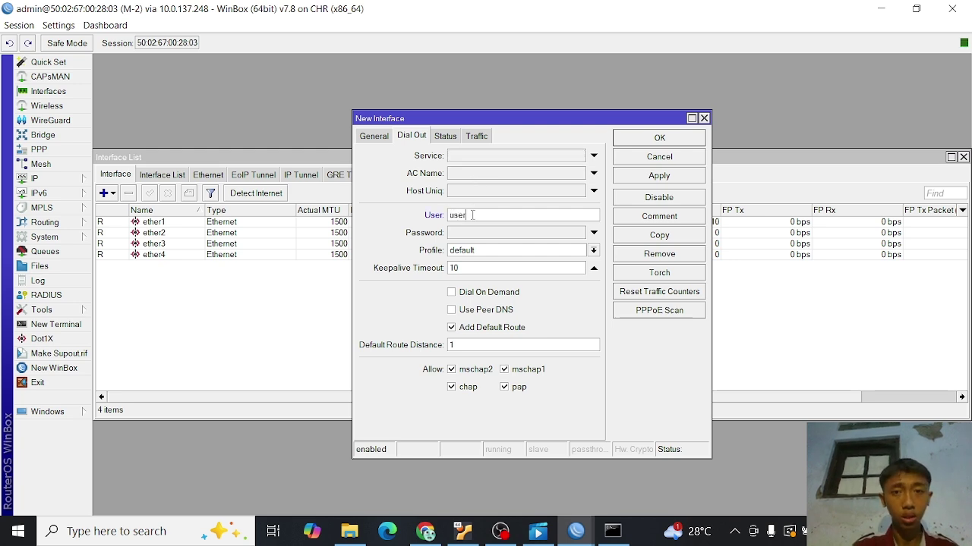
{"action": "type", "text": "-ppp"}
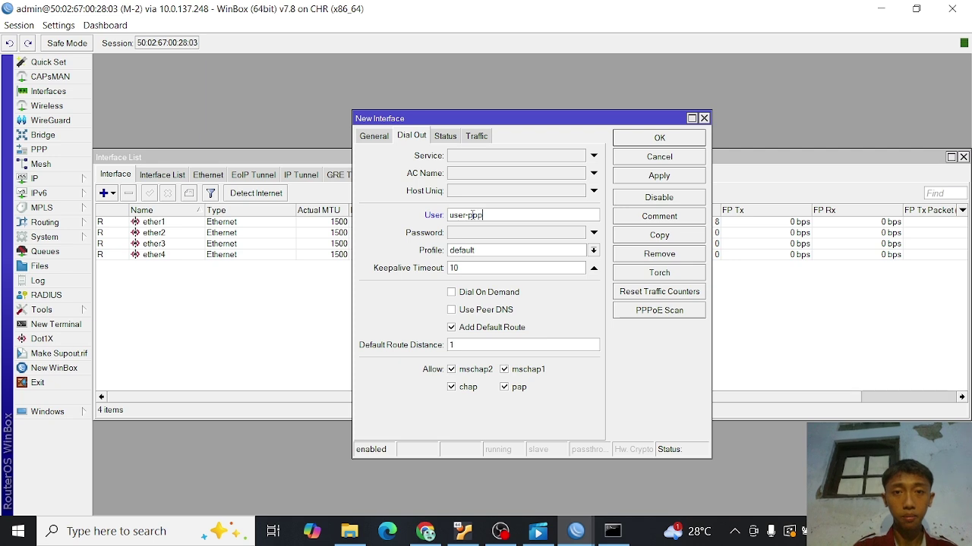
{"action": "type", "text": "oe"}
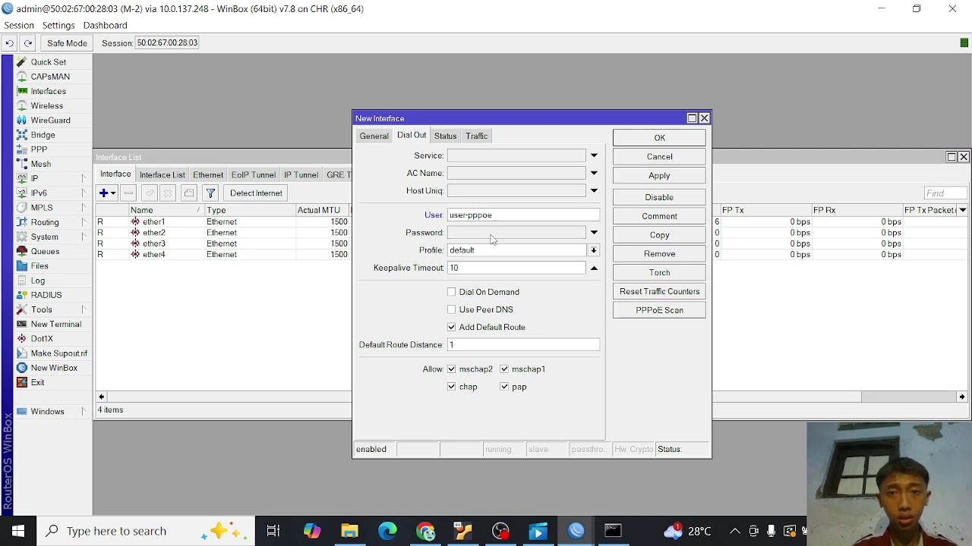
{"action": "left_click", "coordinate": [490, 235]}
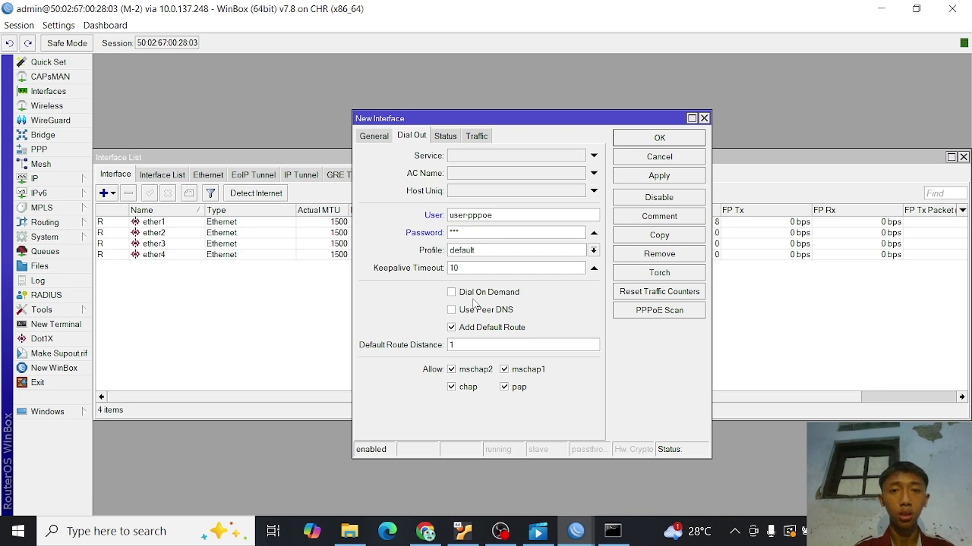
{"action": "left_click", "coordinate": [453, 312]}
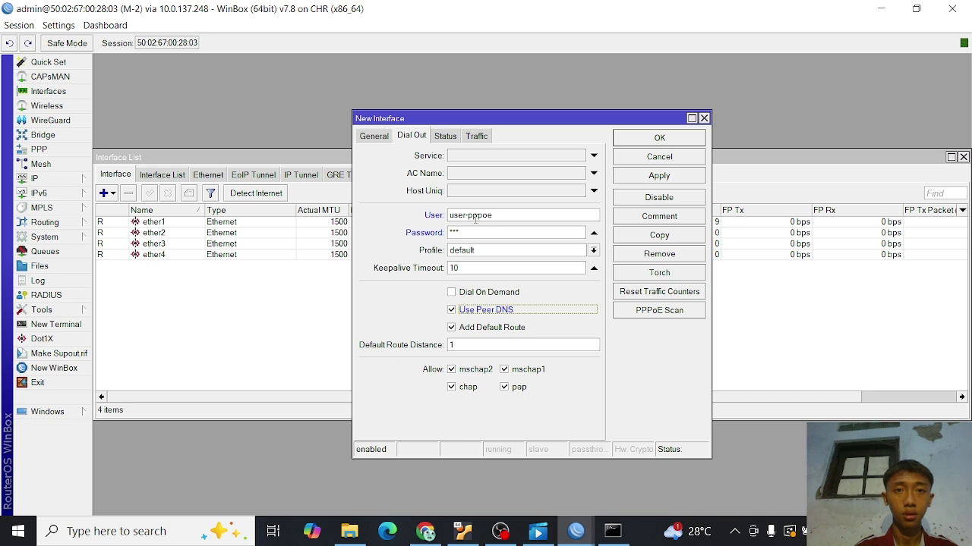
{"action": "left_click", "coordinate": [373, 136]}
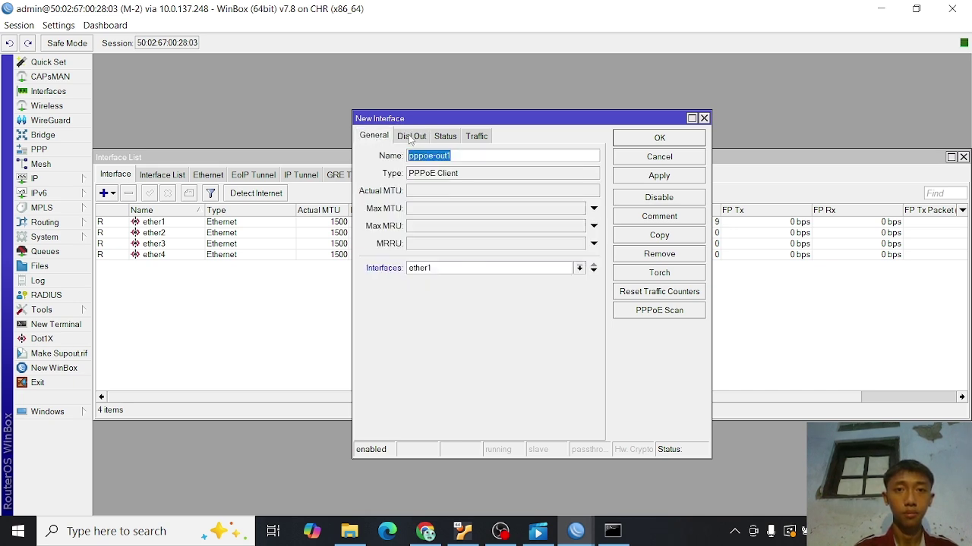
{"action": "left_click", "coordinate": [410, 136]}
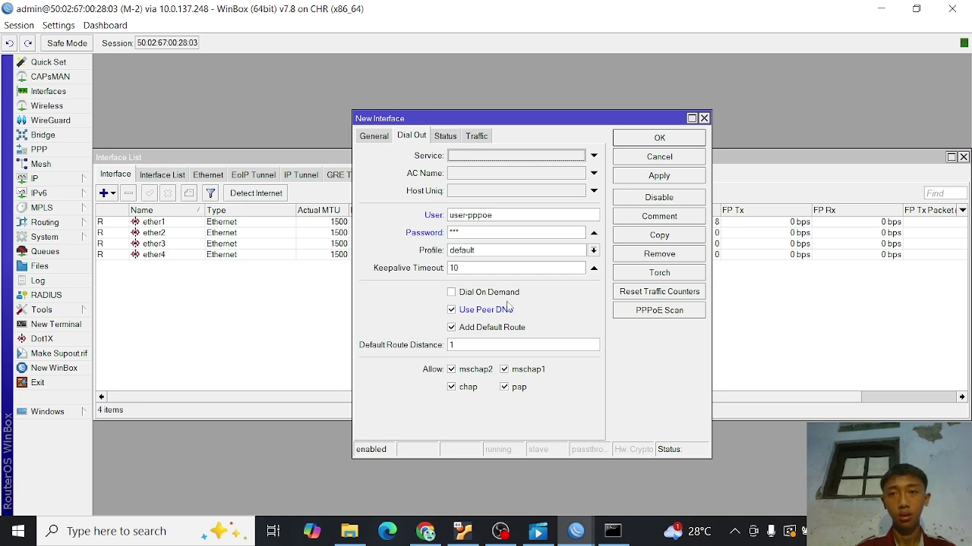
{"action": "left_click", "coordinate": [659, 176]}
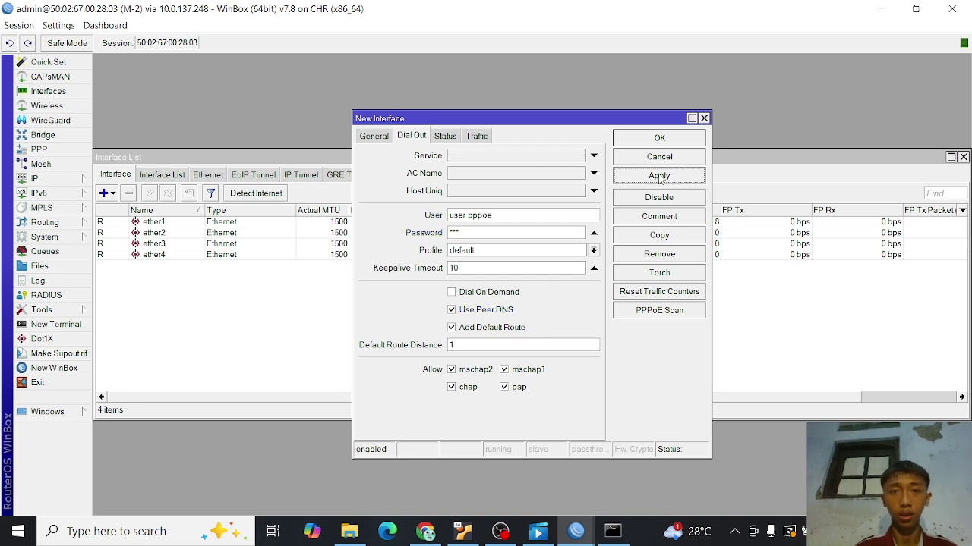
{"action": "left_click", "coordinate": [659, 139]}
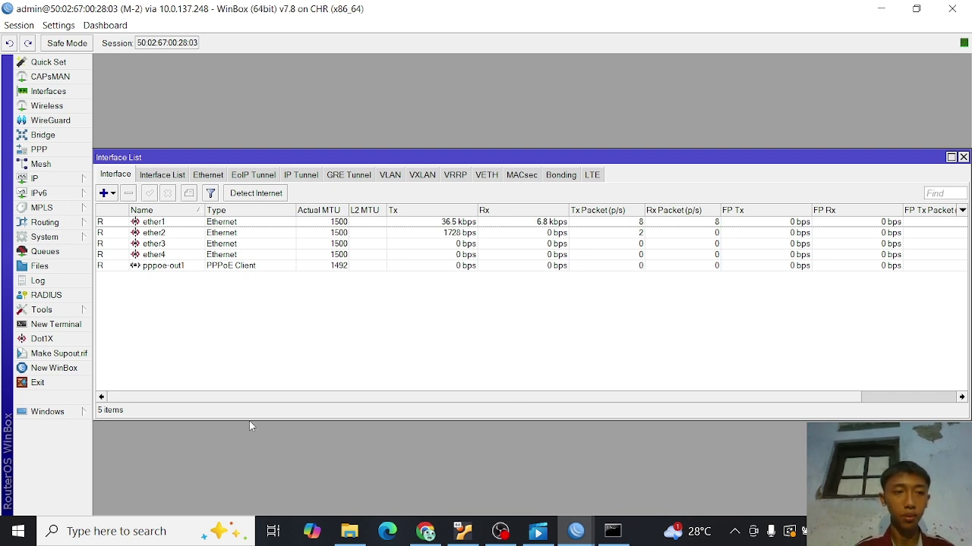
- Ping 8.8.8.8 from a new router terminal, stopping after three replies
{"action": "left_click", "coordinate": [55, 324]}
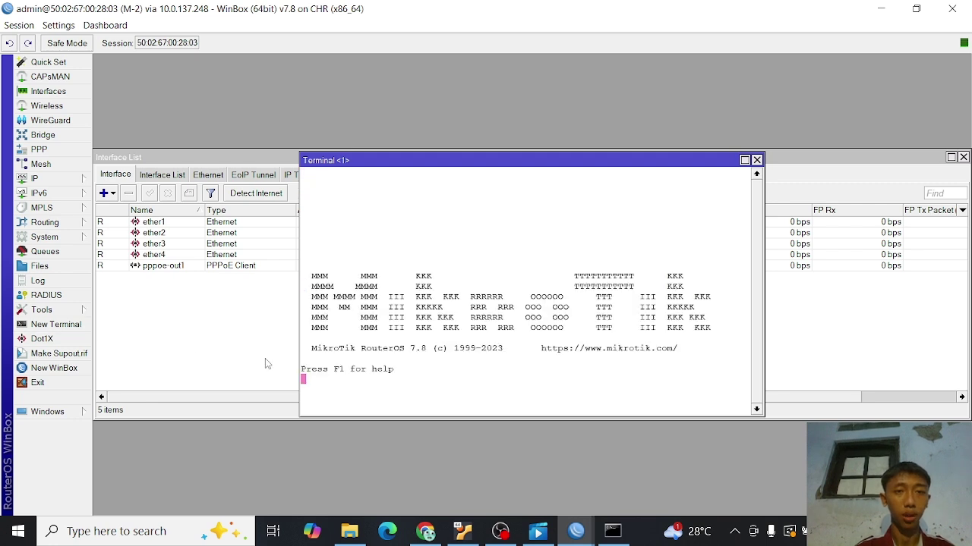
{"action": "key", "text": "ctrl+c"}
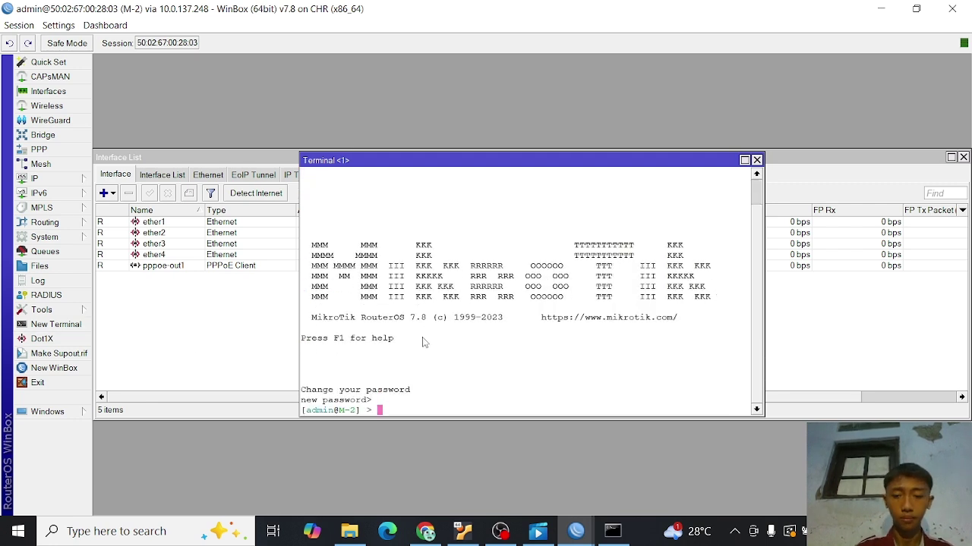
{"action": "type", "text": "ping 8"}
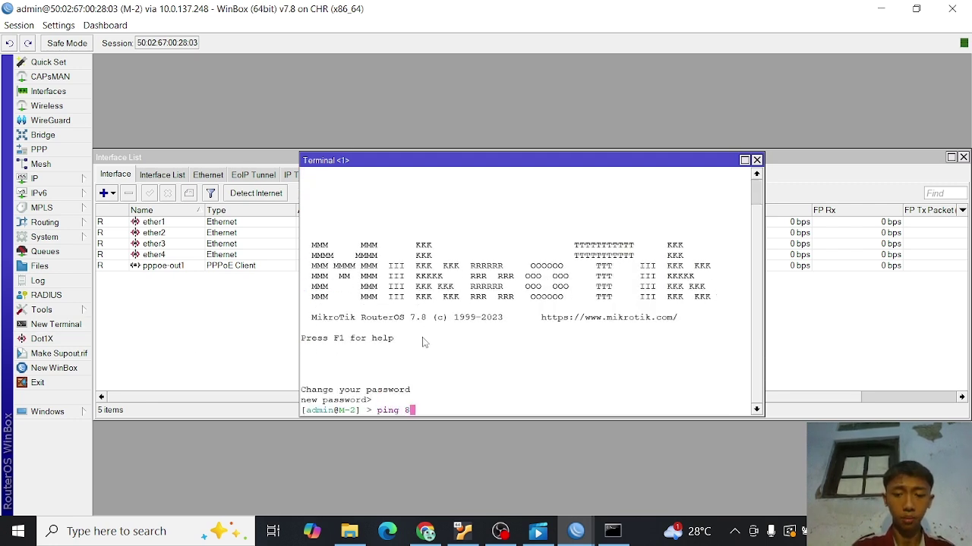
{"action": "type", "text": ".8.8.8"}
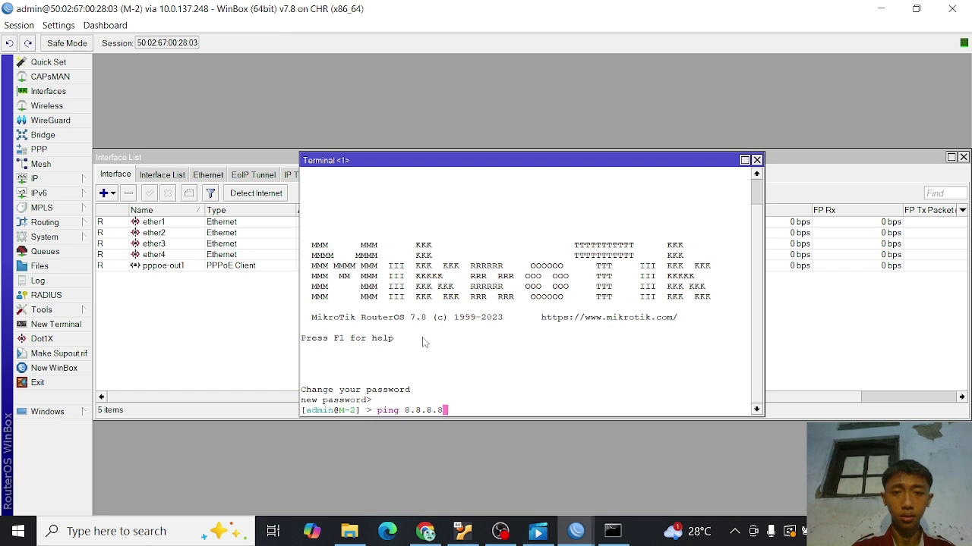
{"action": "key", "text": "Return"}
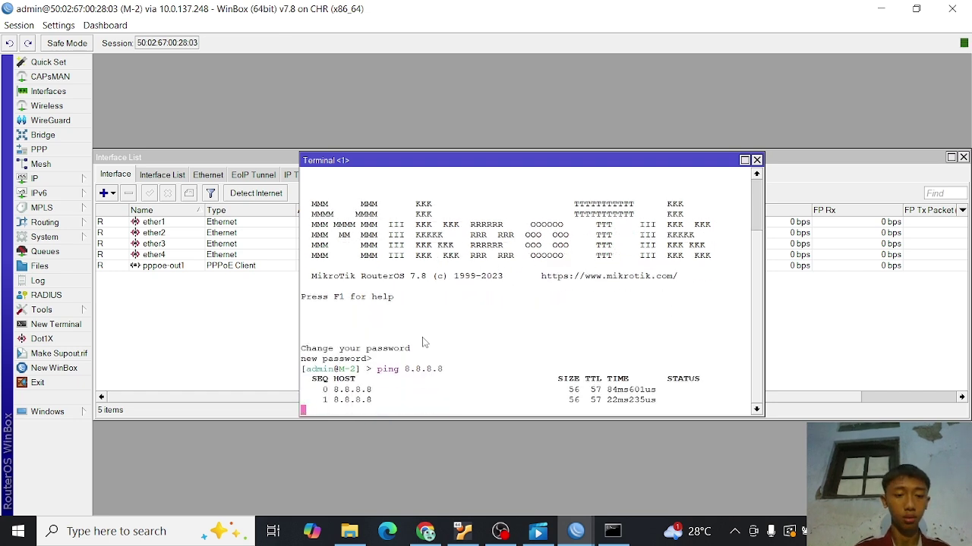
{"action": "key", "text": "ctrl+c"}
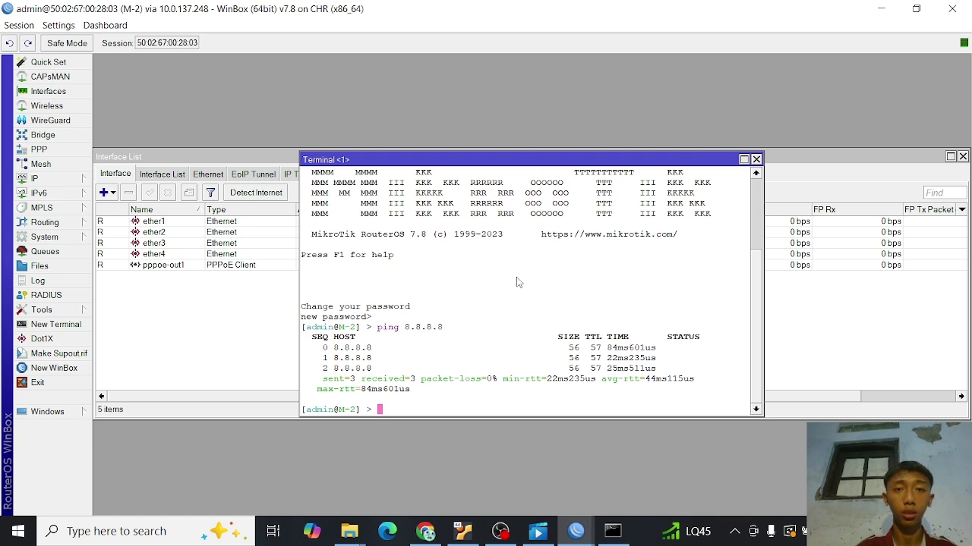
- Close the terminal and bring up the IP > Addresses list
{"action": "left_click", "coordinate": [756, 159]}
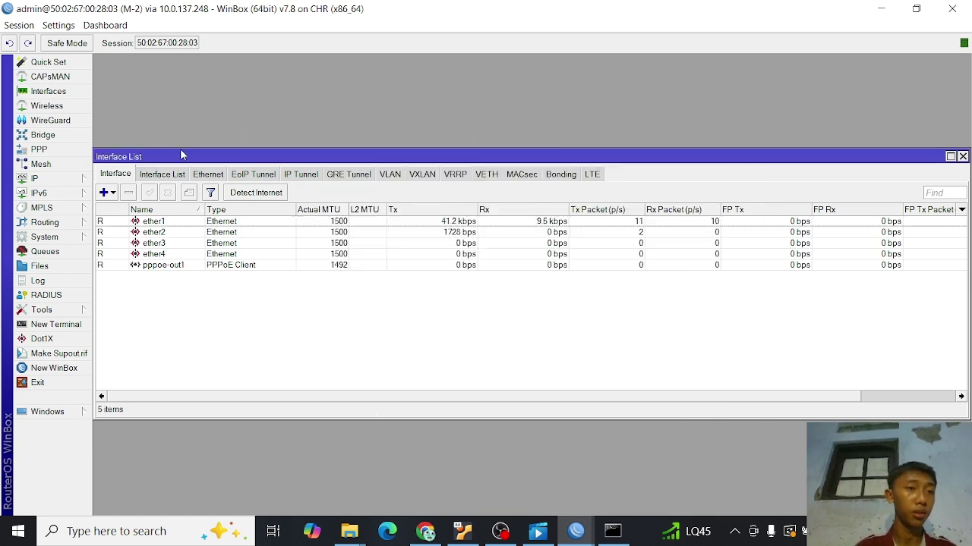
{"action": "left_click", "coordinate": [76, 181]}
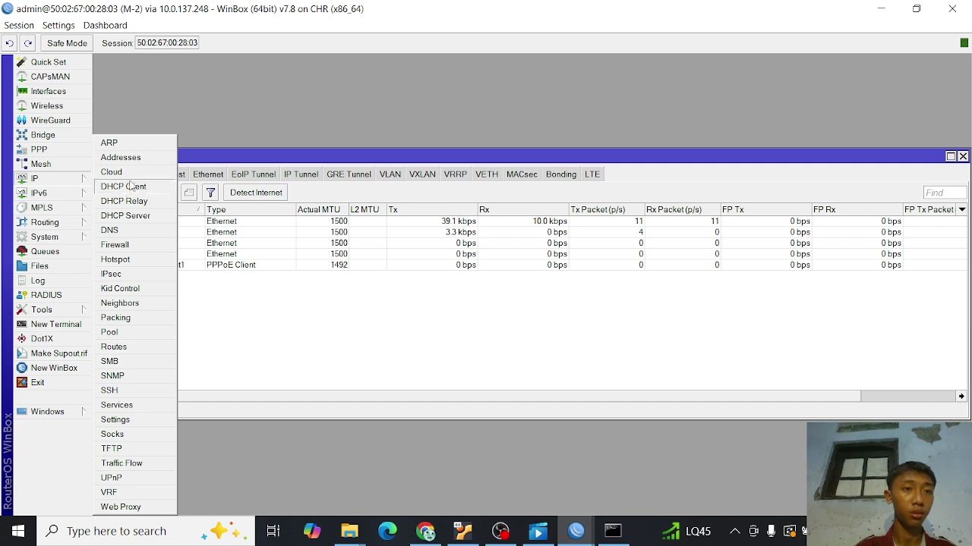
{"action": "left_click", "coordinate": [121, 158]}
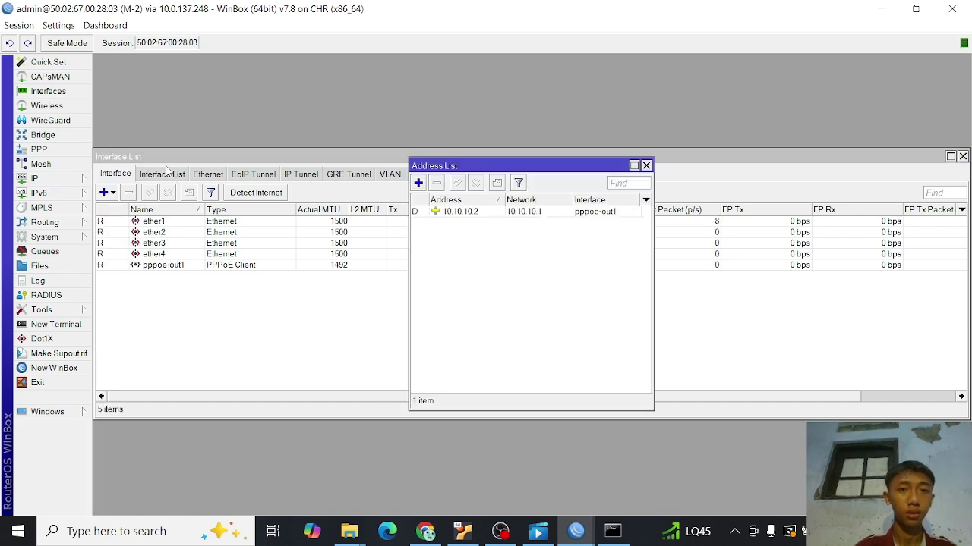
- Add the address 192.168.1.1/24 on interface ether2
{"action": "left_click", "coordinate": [418, 183]}
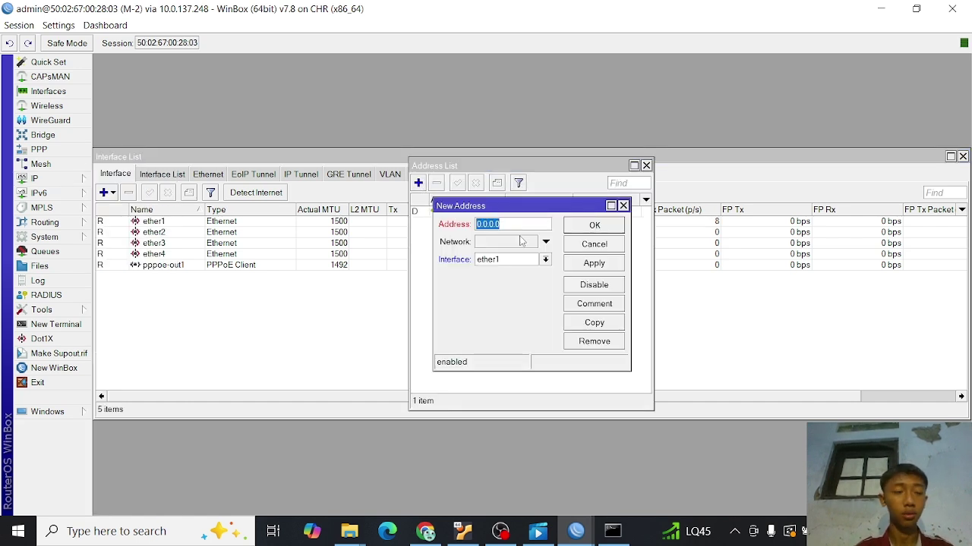
{"action": "type", "text": "192"}
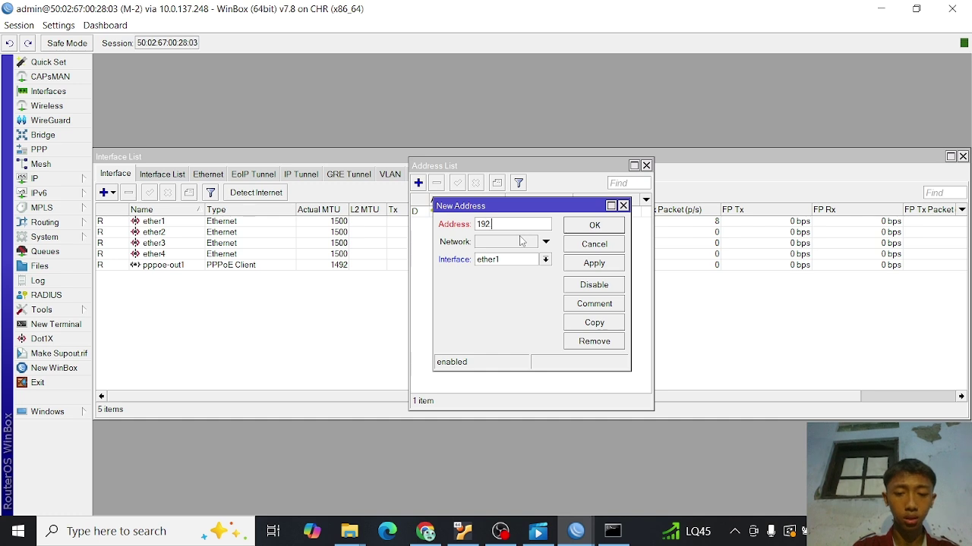
{"action": "type", "text": ".168"}
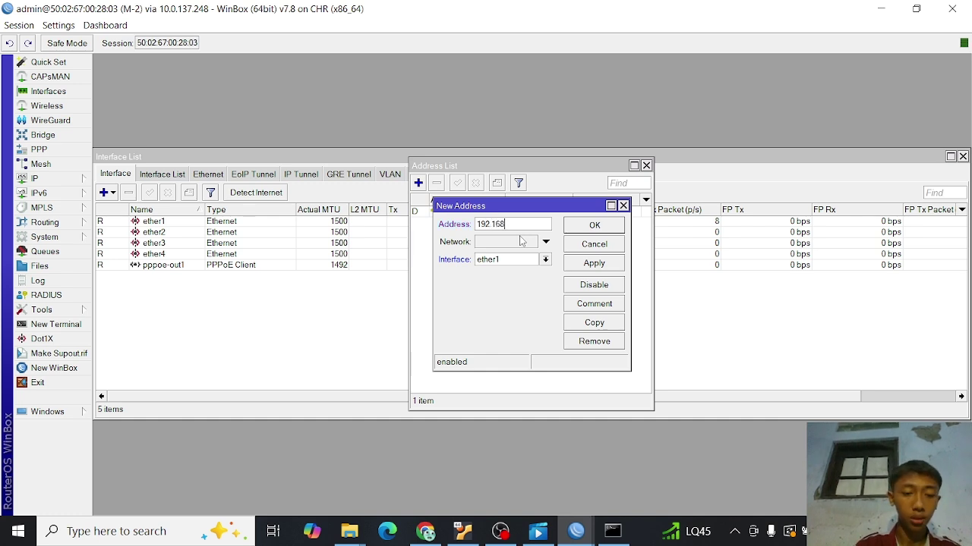
{"action": "type", "text": ".1"}
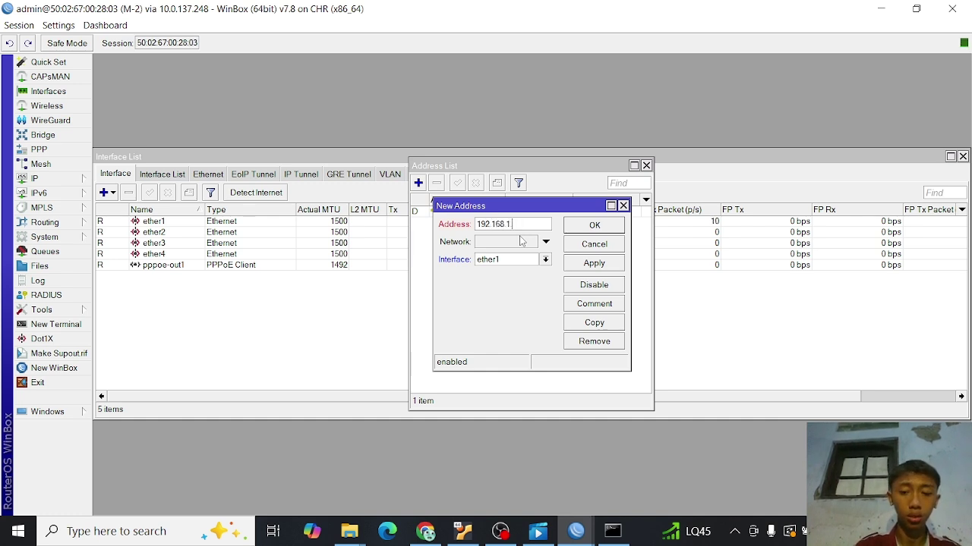
{"action": "type", "text": ".1/24"}
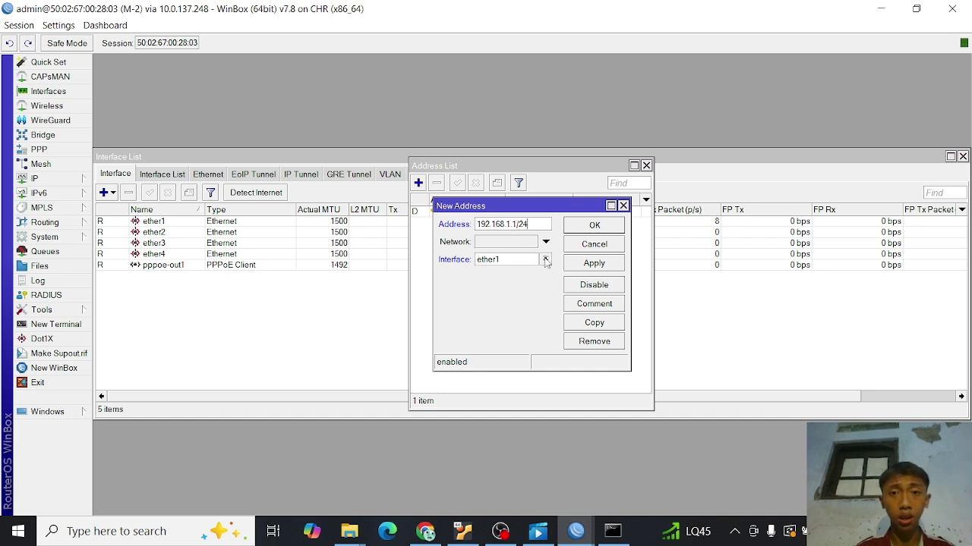
{"action": "left_click", "coordinate": [545, 260]}
{"action": "left_click", "coordinate": [513, 282]}
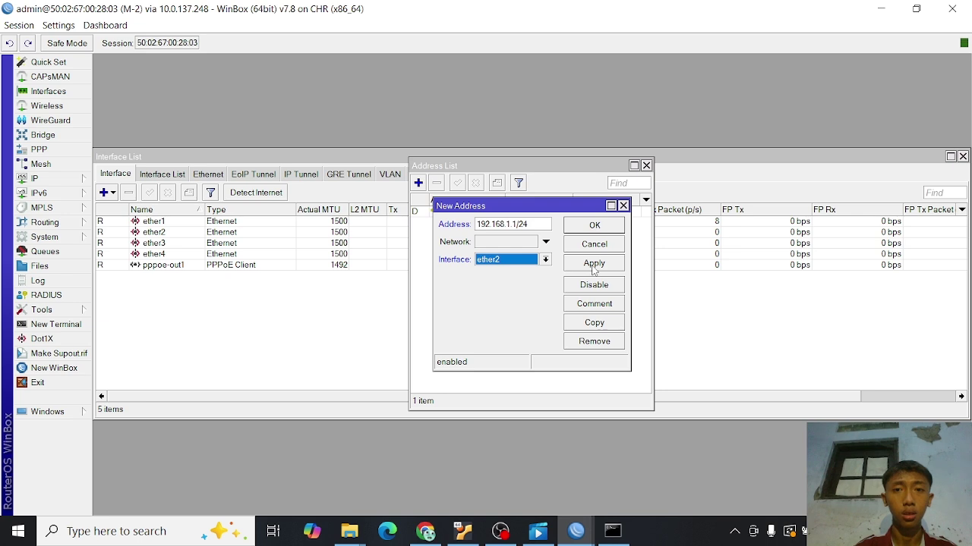
{"action": "left_click", "coordinate": [593, 266]}
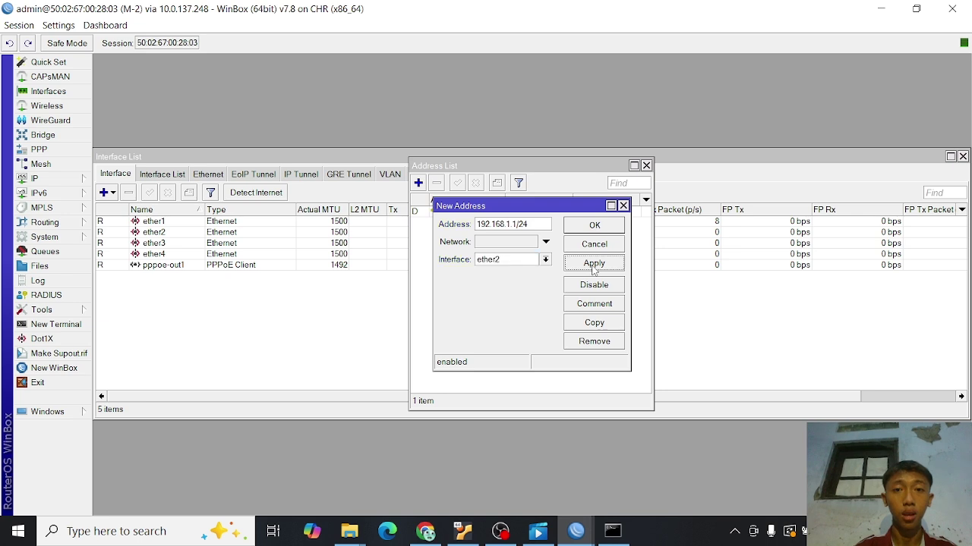
{"action": "left_click", "coordinate": [611, 226]}
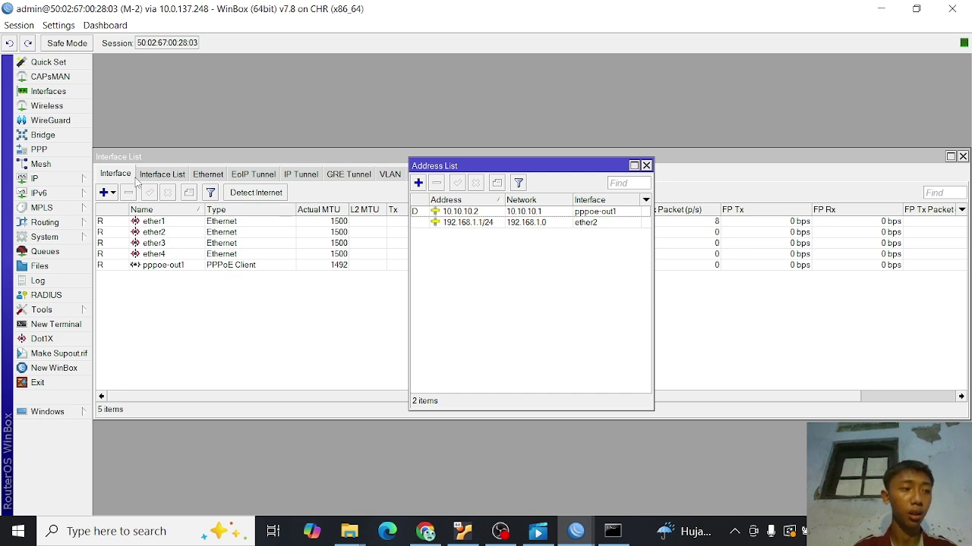
- Run DHCP Setup on ether2, accepting the 192.168.1.0/24 space, gateway, address range and DNS defaults
{"action": "left_click", "coordinate": [82, 177]}
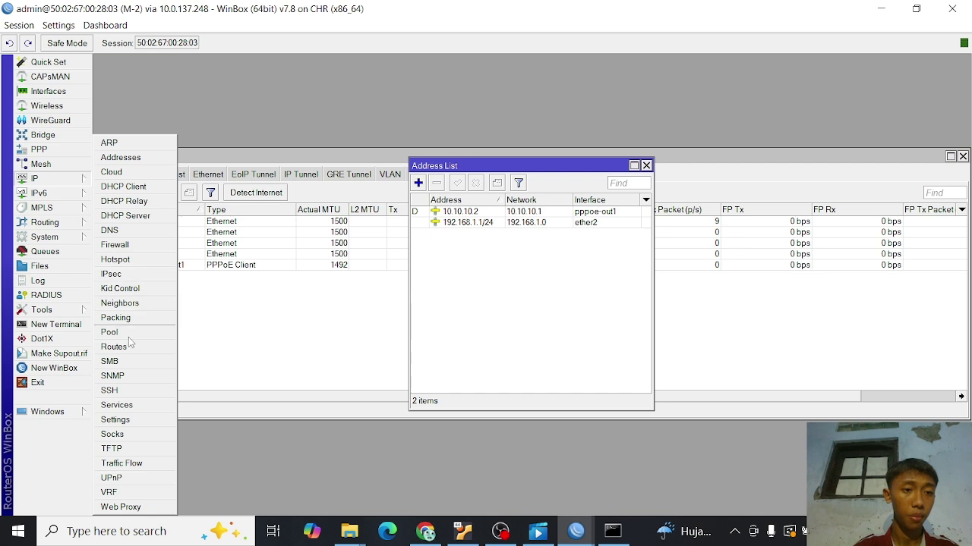
{"action": "left_click", "coordinate": [135, 216]}
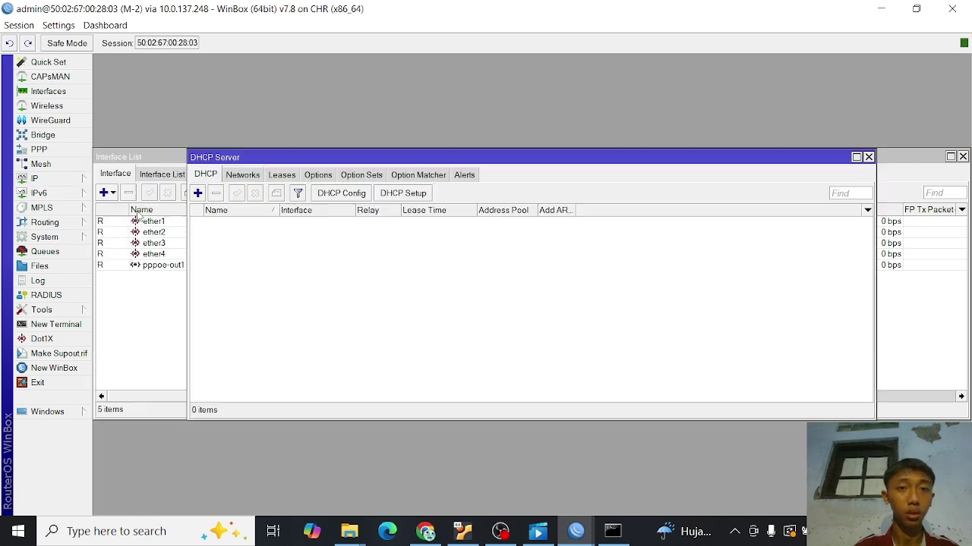
{"action": "left_click", "coordinate": [400, 194]}
{"action": "left_click", "coordinate": [622, 282]}
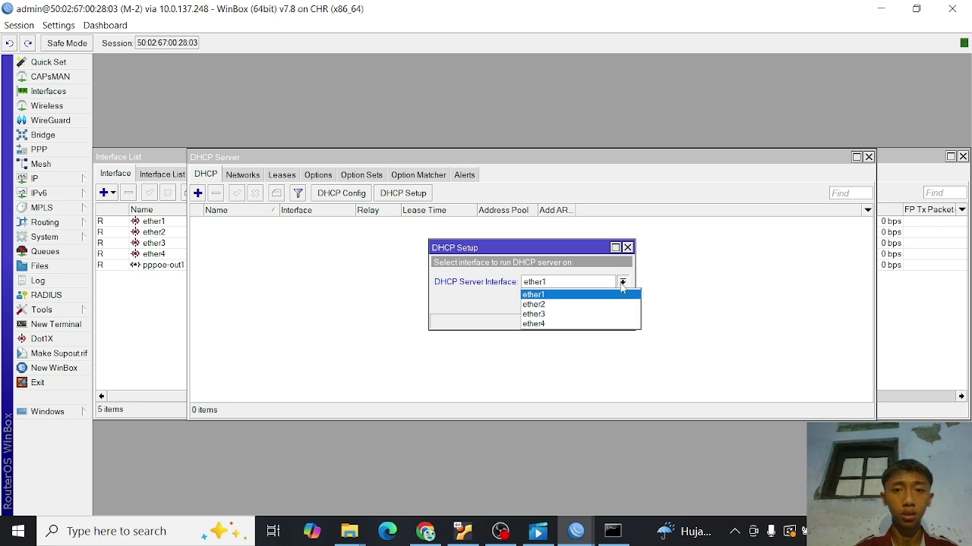
{"action": "left_click", "coordinate": [579, 304]}
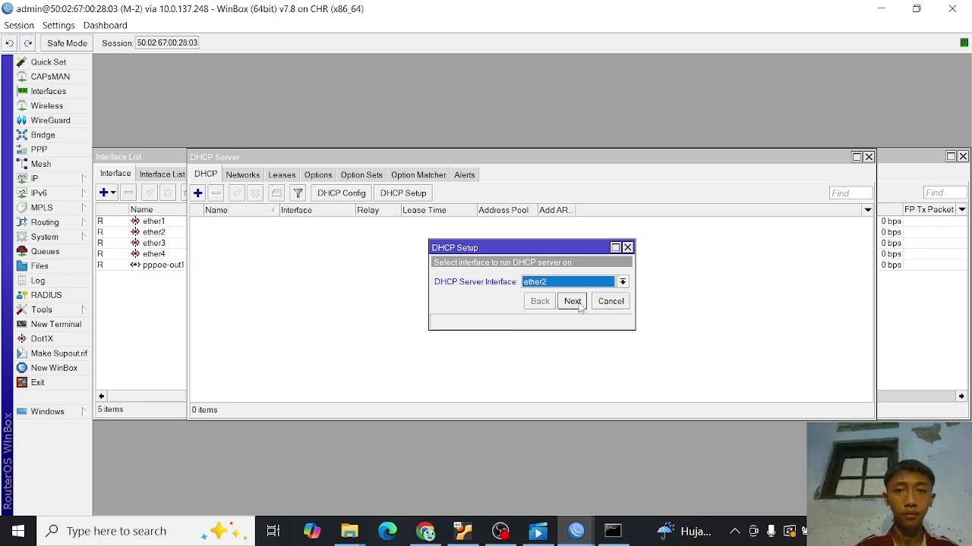
{"action": "left_click", "coordinate": [572, 301]}
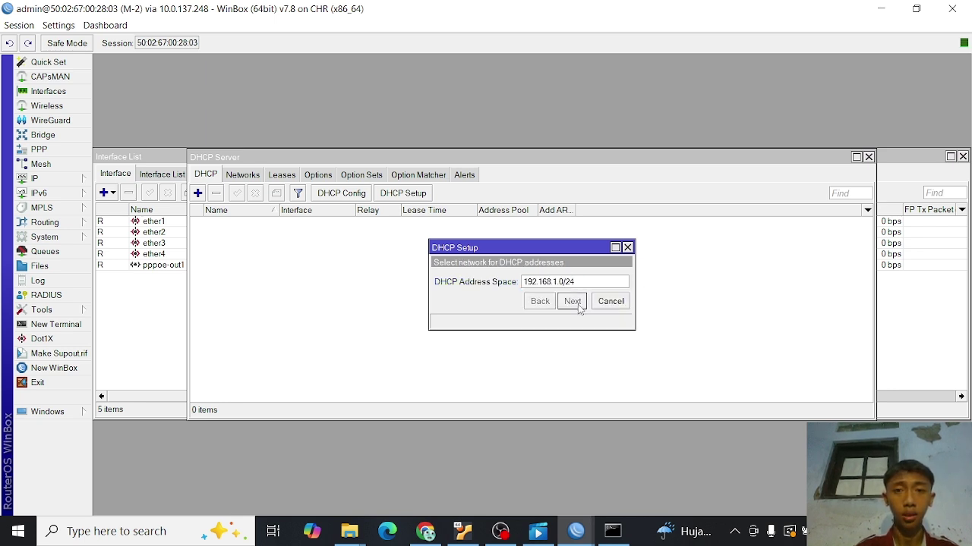
{"action": "left_click", "coordinate": [572, 301]}
{"action": "left_click", "coordinate": [572, 302]}
{"action": "left_click", "coordinate": [572, 301]}
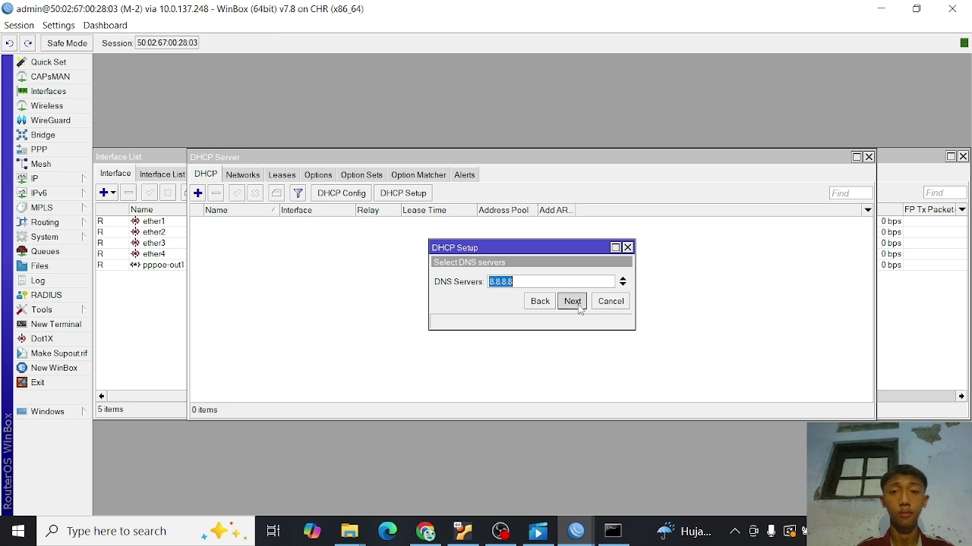
{"action": "left_click", "coordinate": [576, 303]}
{"action": "left_click", "coordinate": [577, 304]}
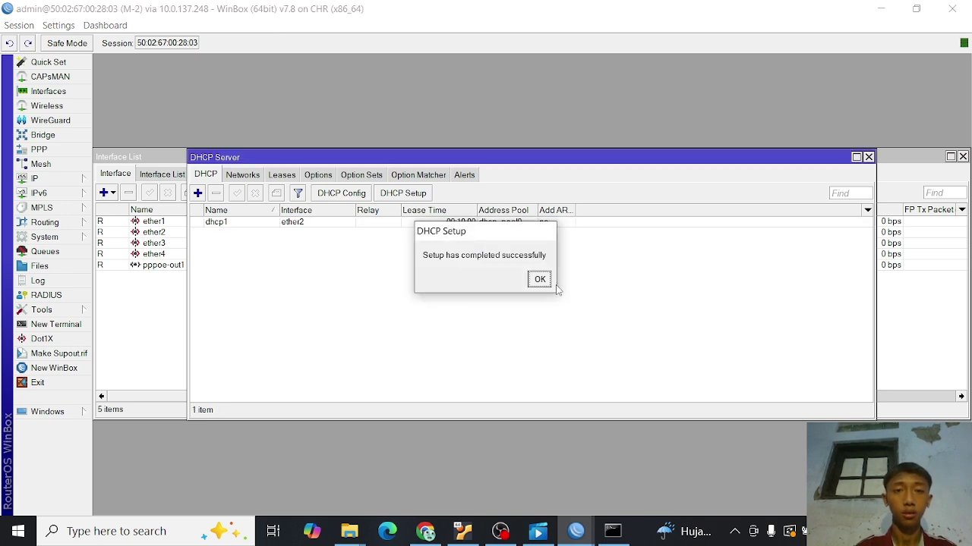
{"action": "left_click", "coordinate": [539, 279]}
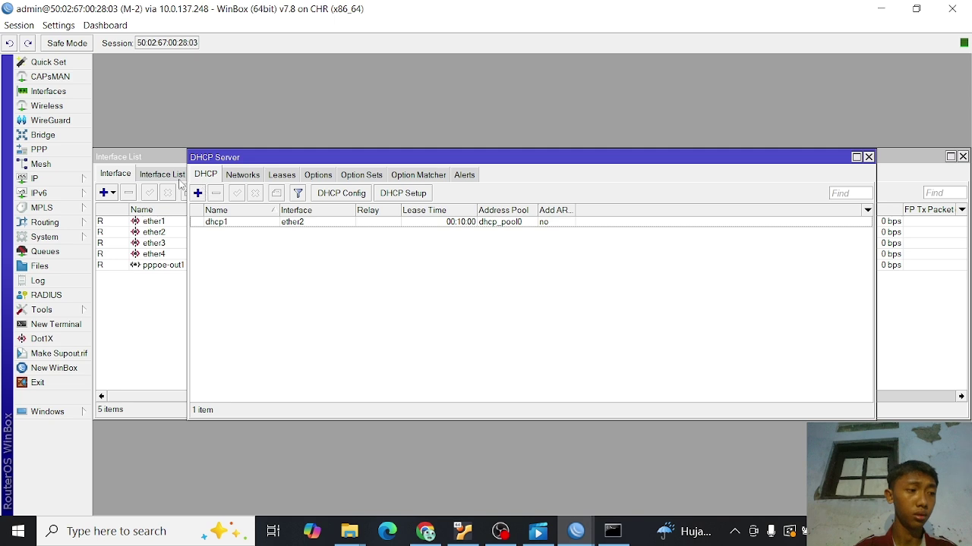
- Create a new firewall NAT rule with out-interface pppoe-out1
{"action": "left_click", "coordinate": [64, 180]}
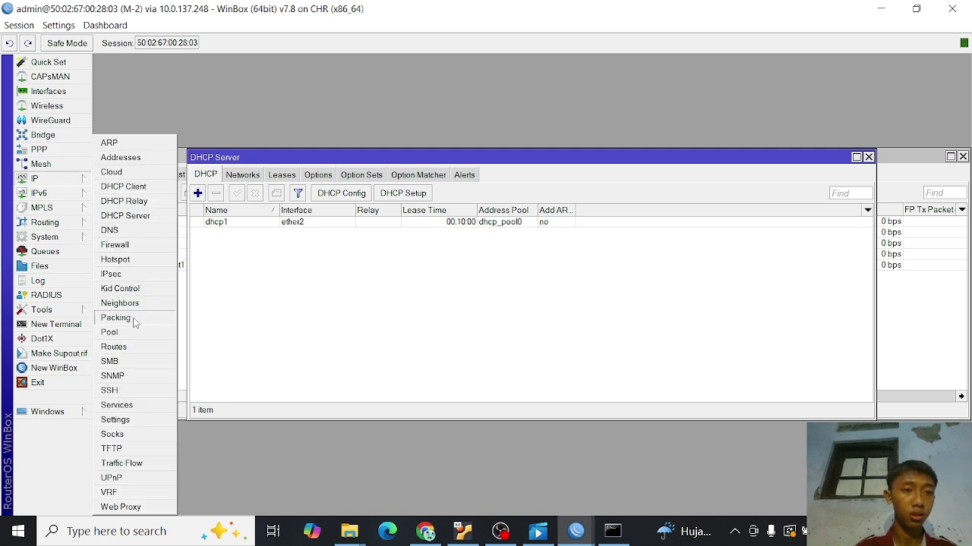
{"action": "left_click", "coordinate": [134, 249]}
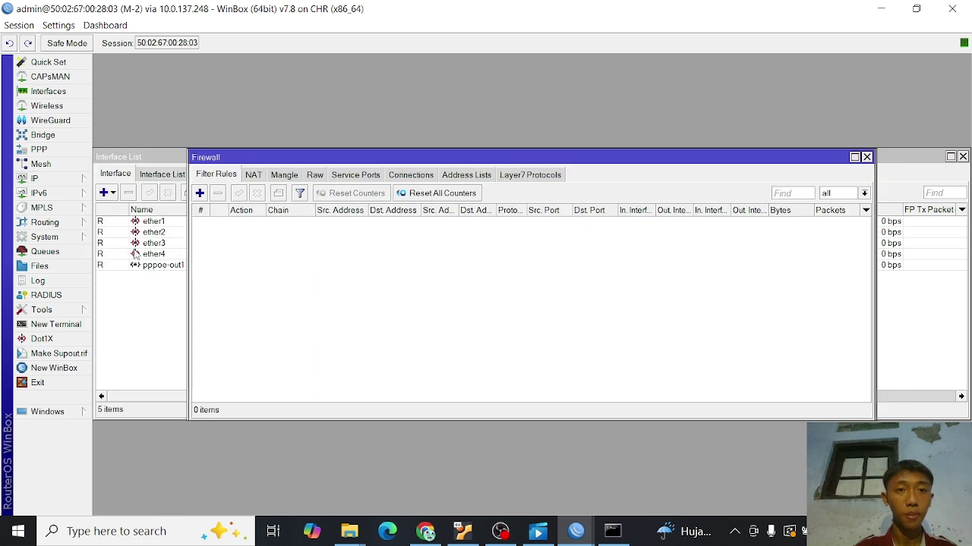
{"action": "left_click", "coordinate": [255, 175]}
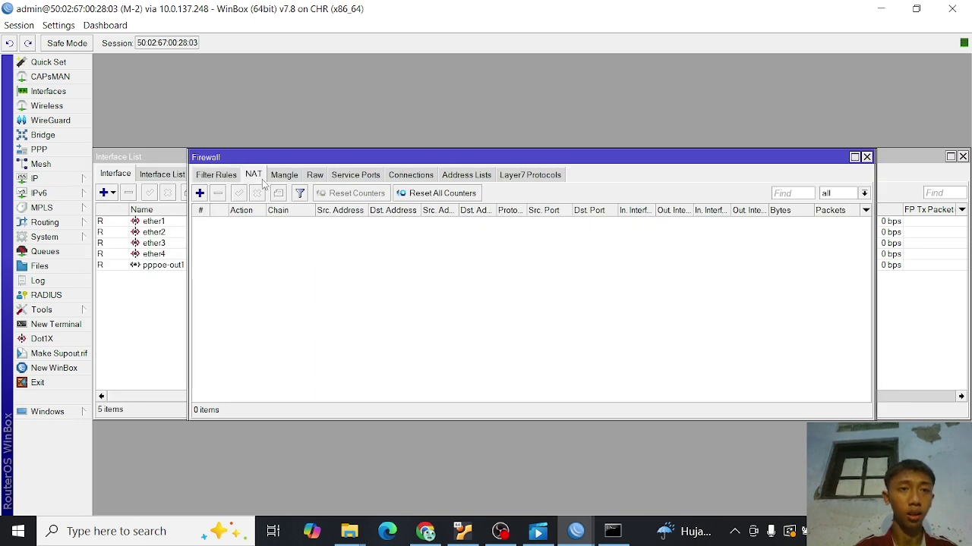
{"action": "left_click", "coordinate": [200, 194]}
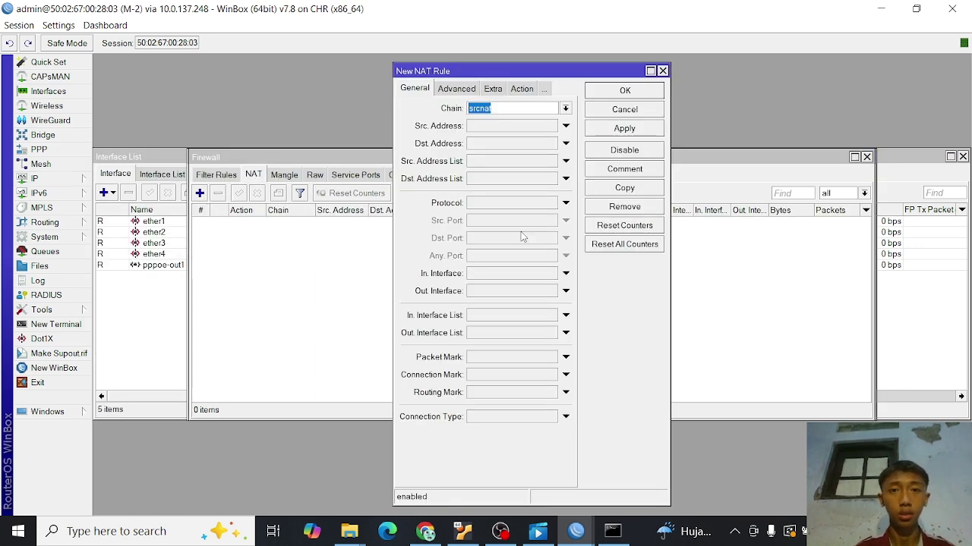
{"action": "left_click", "coordinate": [565, 291]}
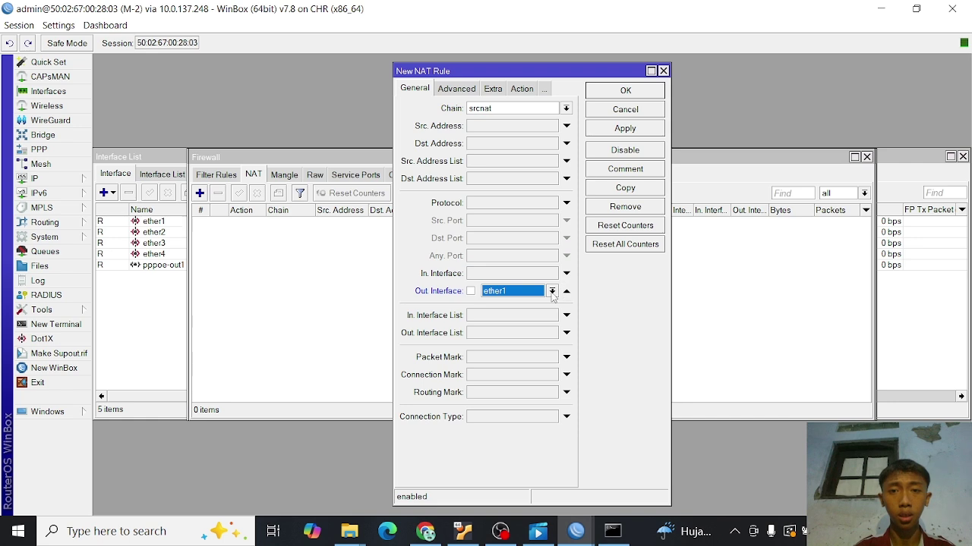
{"action": "left_click", "coordinate": [552, 291]}
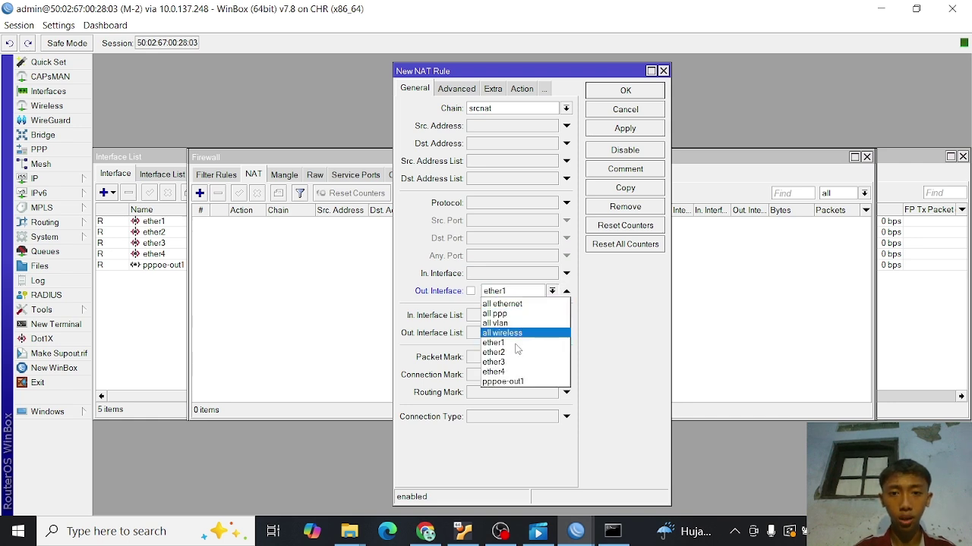
{"action": "left_click", "coordinate": [502, 382]}
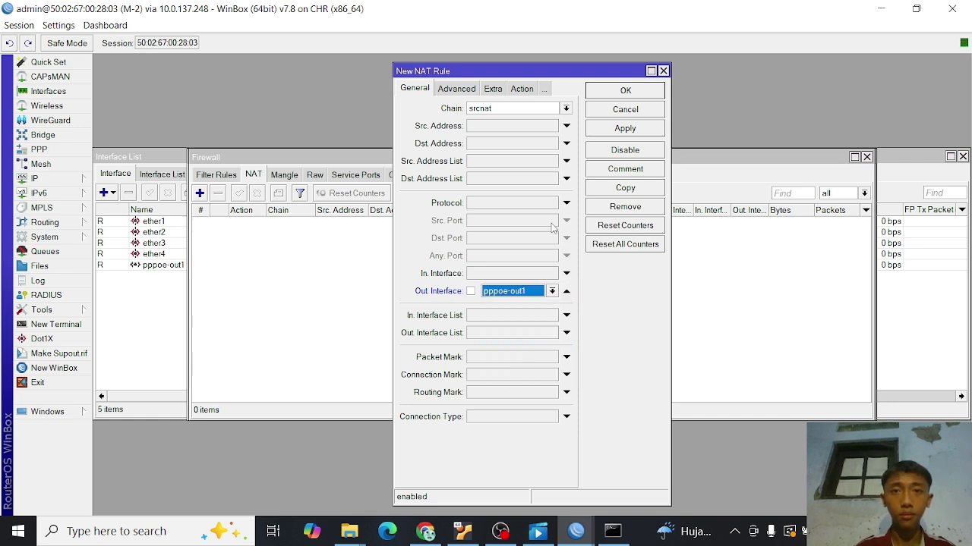
- Set the NAT rule's action to masquerade and save it
{"action": "left_click", "coordinate": [512, 89]}
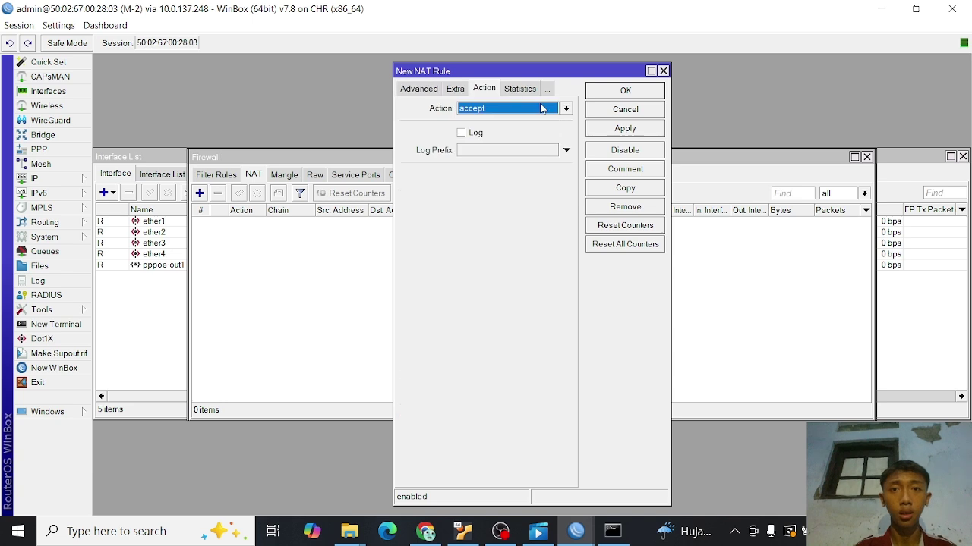
{"action": "left_click", "coordinate": [566, 109]}
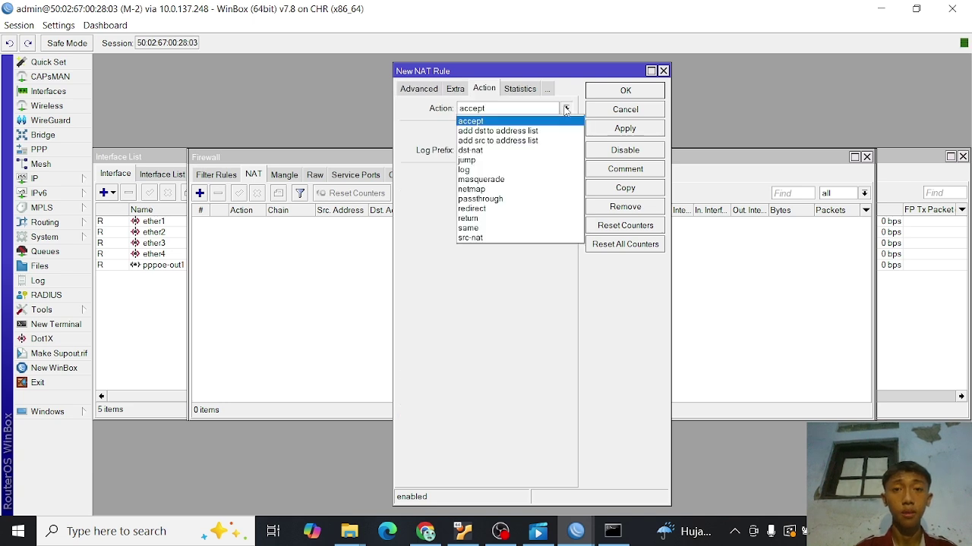
{"action": "left_click", "coordinate": [481, 180]}
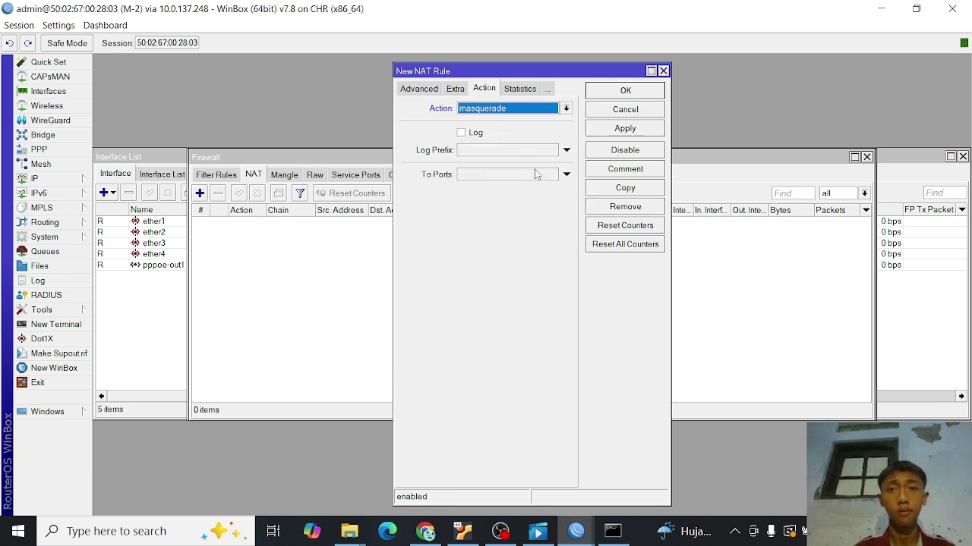
{"action": "left_click", "coordinate": [629, 130]}
{"action": "left_click", "coordinate": [622, 92]}
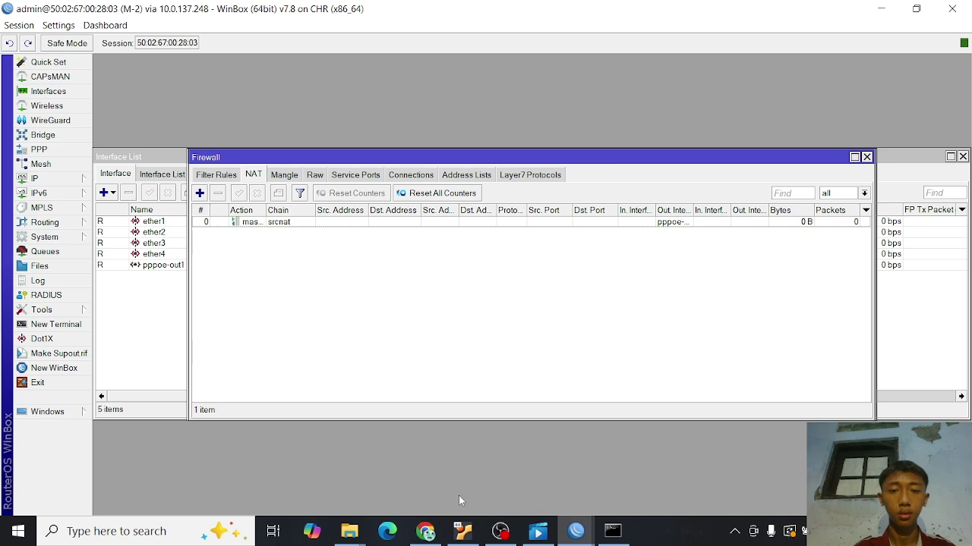
- Switch to PNETLab and run 'ip dhcp' in the Mikrotik 2 console
{"action": "mouse_move", "coordinate": [431, 530]}
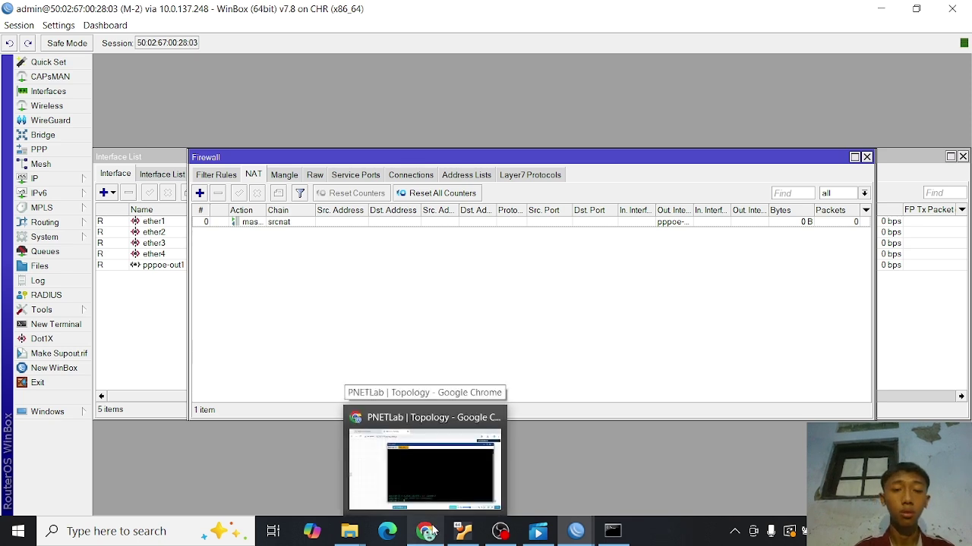
{"action": "left_click", "coordinate": [432, 530]}
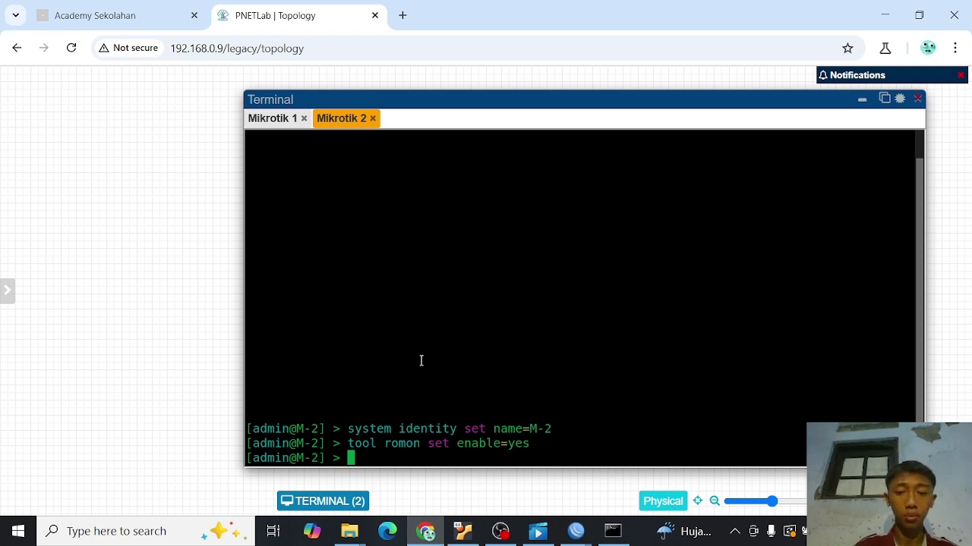
{"action": "type", "text": "ip dhcp"}
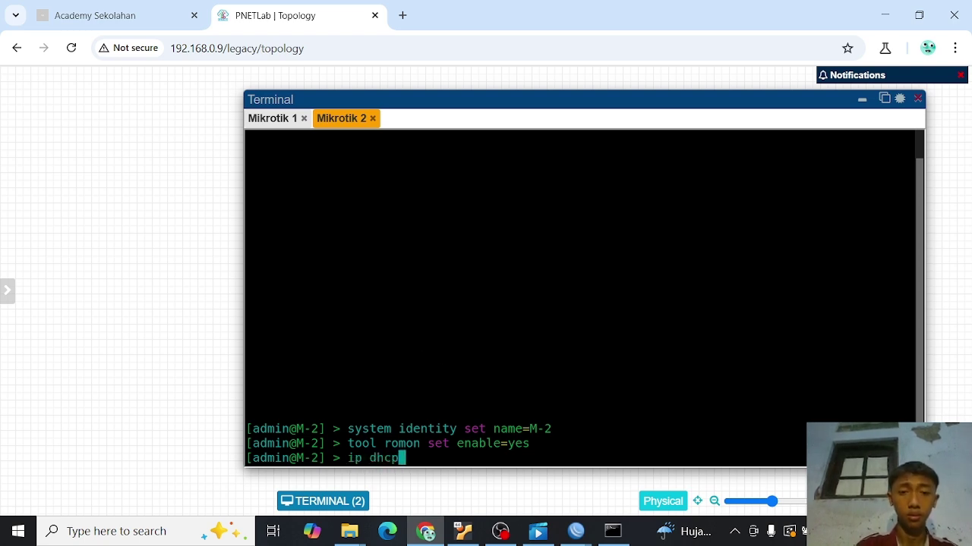
{"action": "key", "text": "Return"}
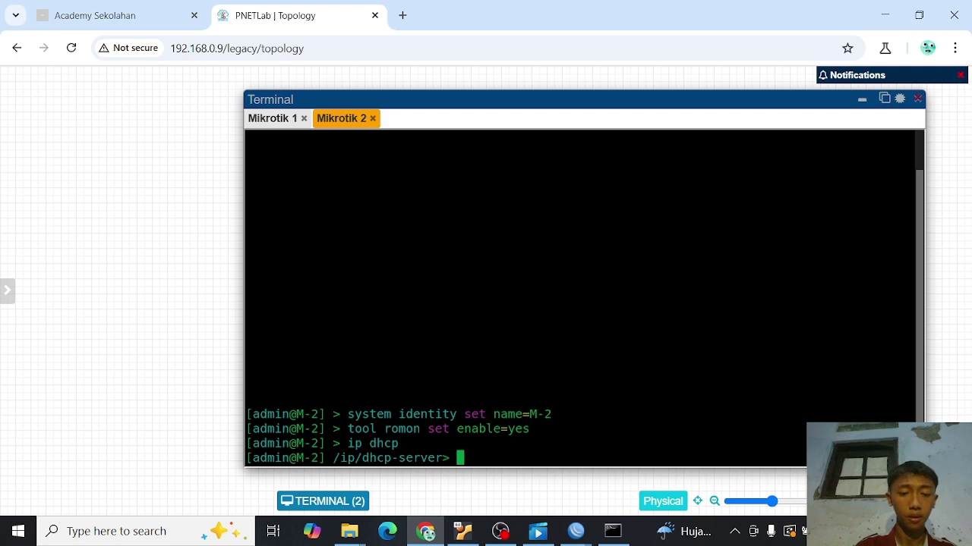
{"action": "type", "text": "p"}
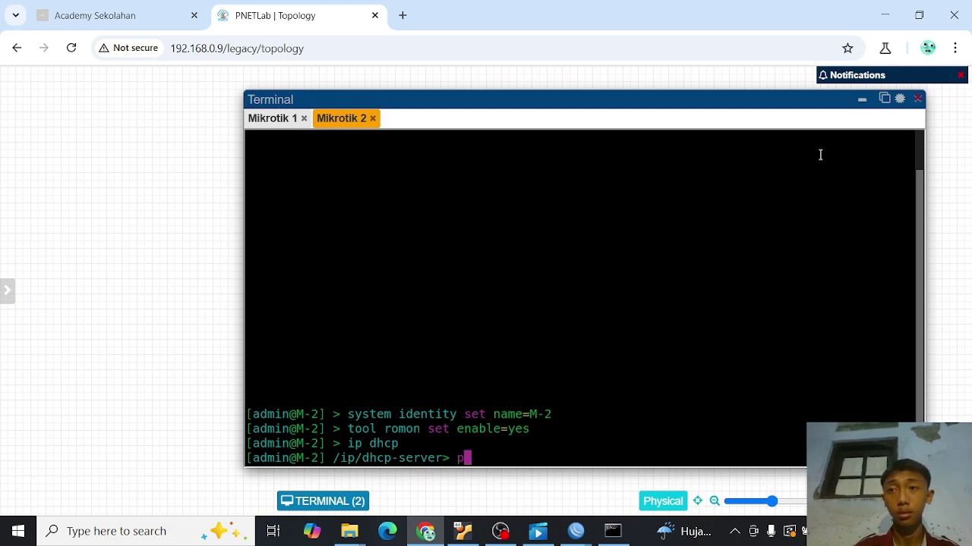
- Start the VPC, open its console and get a DHCP lease with 'ip dhcp'
{"action": "left_click", "coordinate": [863, 101]}
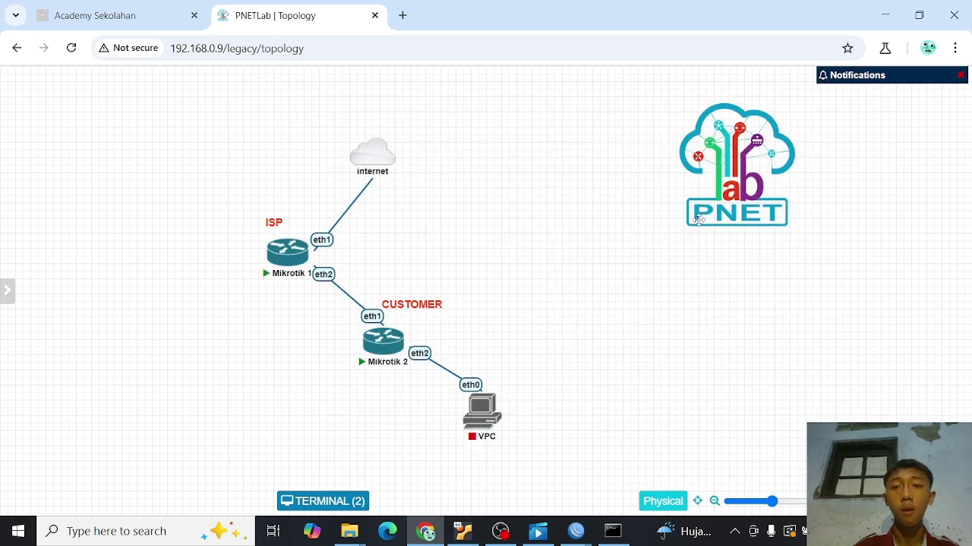
{"action": "mouse_move", "coordinate": [479, 402]}
{"action": "left_click", "coordinate": [471, 387]}
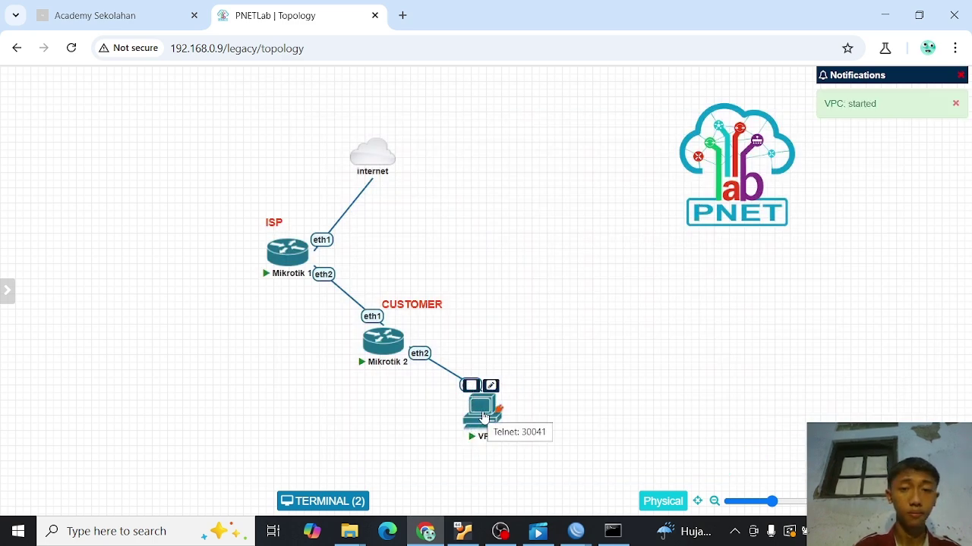
{"action": "left_click", "coordinate": [483, 416]}
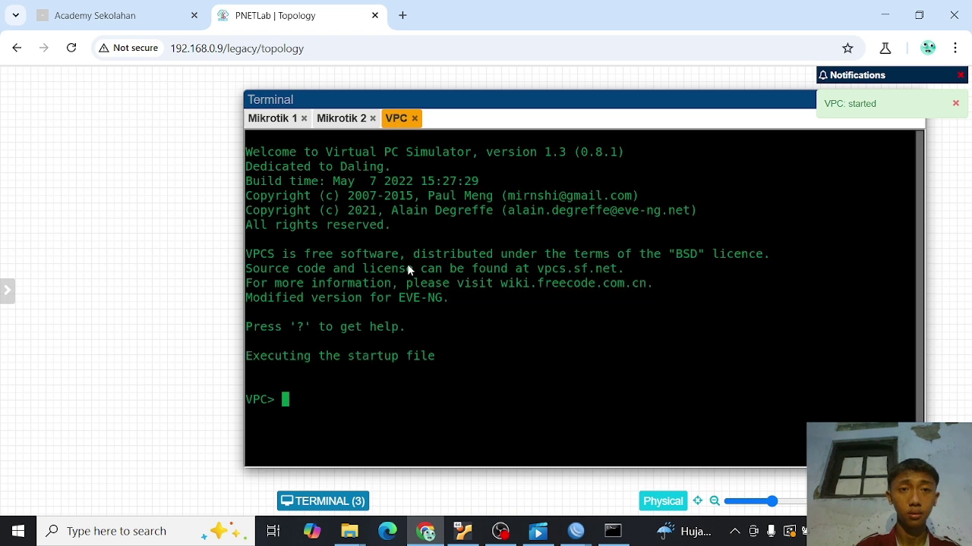
{"action": "type", "text": "ip d"}
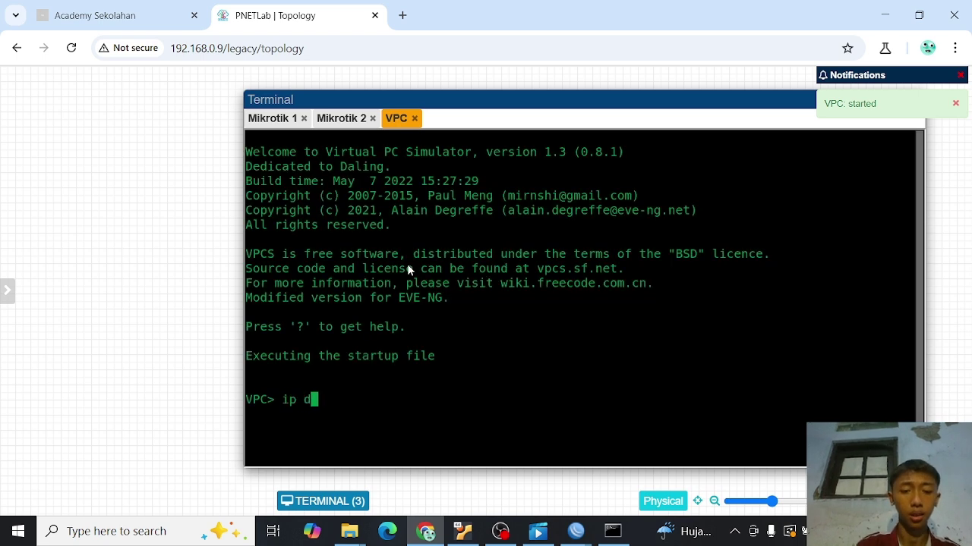
{"action": "type", "text": "hcp"}
{"action": "key", "text": "Return"}
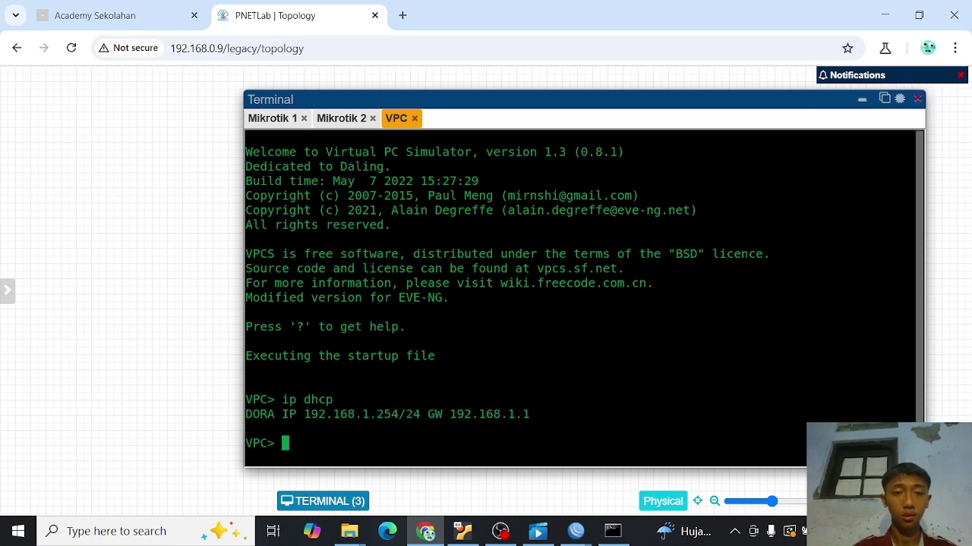
- Ping 8.8.8.8 from the VPC, stopping after four replies
{"action": "type", "text": "ping "}
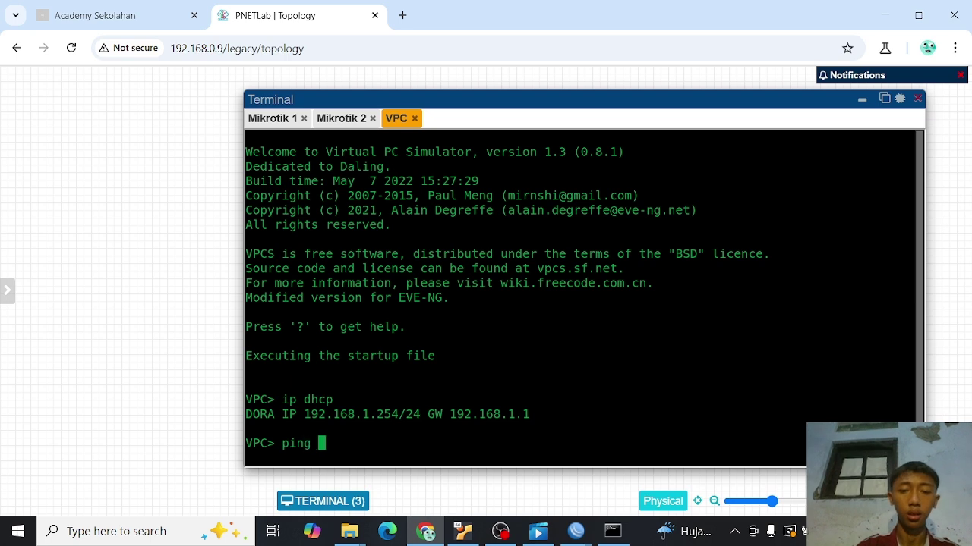
{"action": "type", "text": "8.8.8.8"}
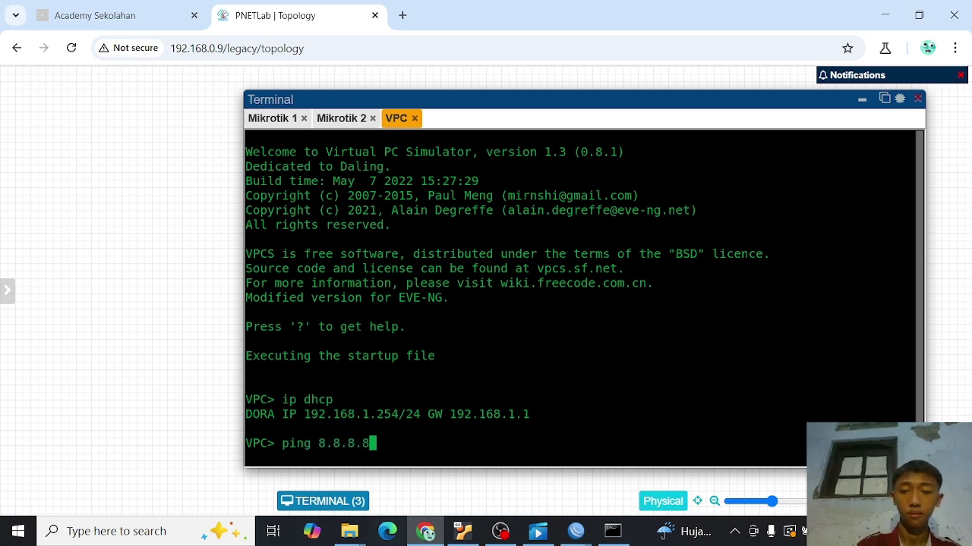
{"action": "key", "text": "Return"}
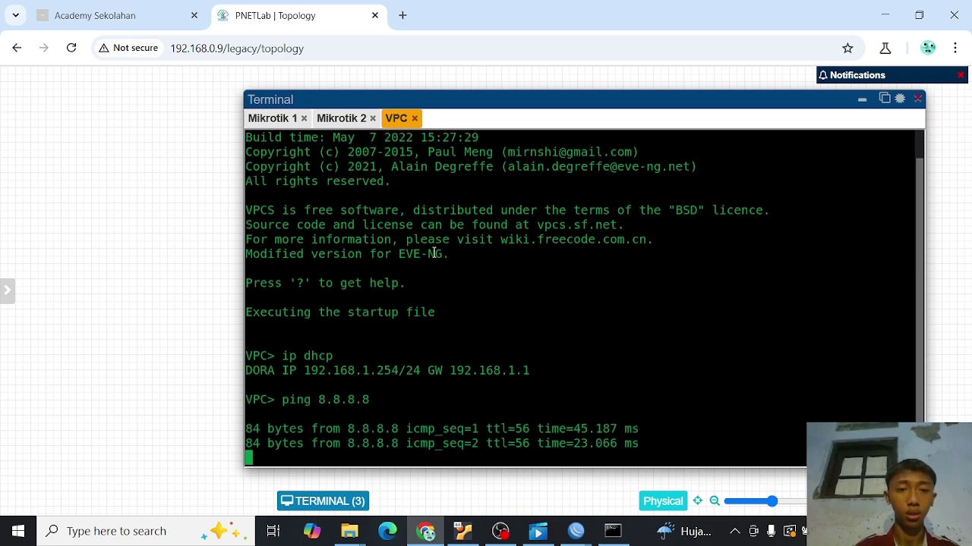
{"action": "key", "text": "ctrl+c"}
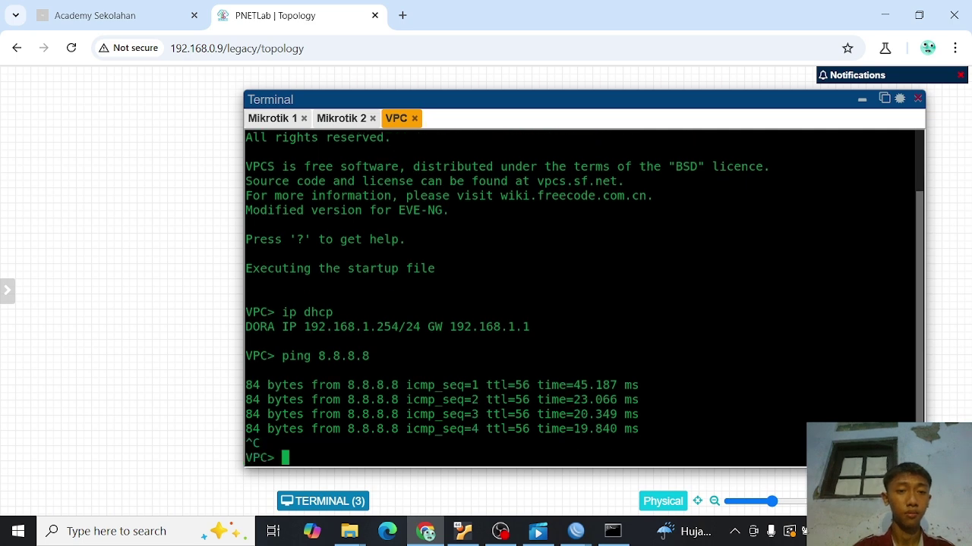
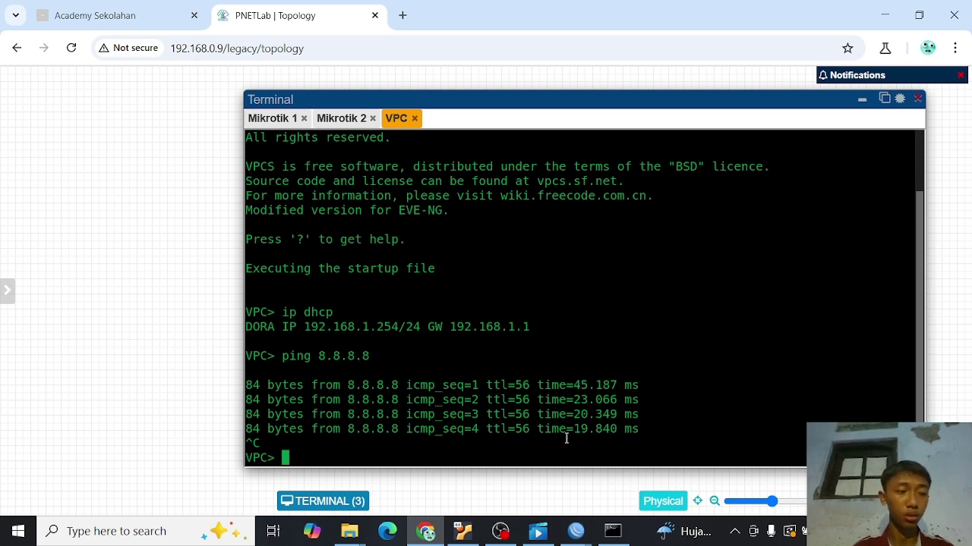
- Bring the router M-1 WinBox session forward and close its Terminal and Firewall NAT windows
{"action": "mouse_move", "coordinate": [575, 532]}
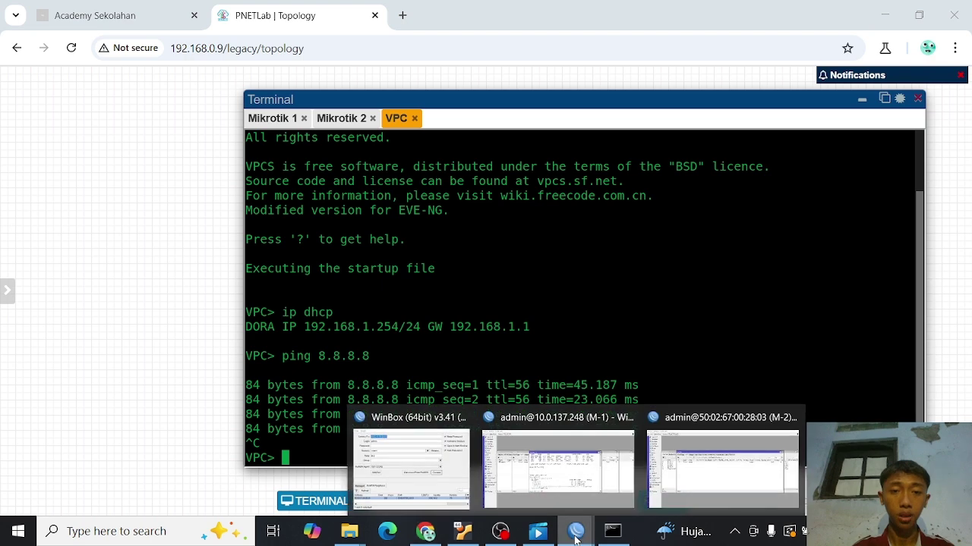
{"action": "left_click", "coordinate": [552, 485]}
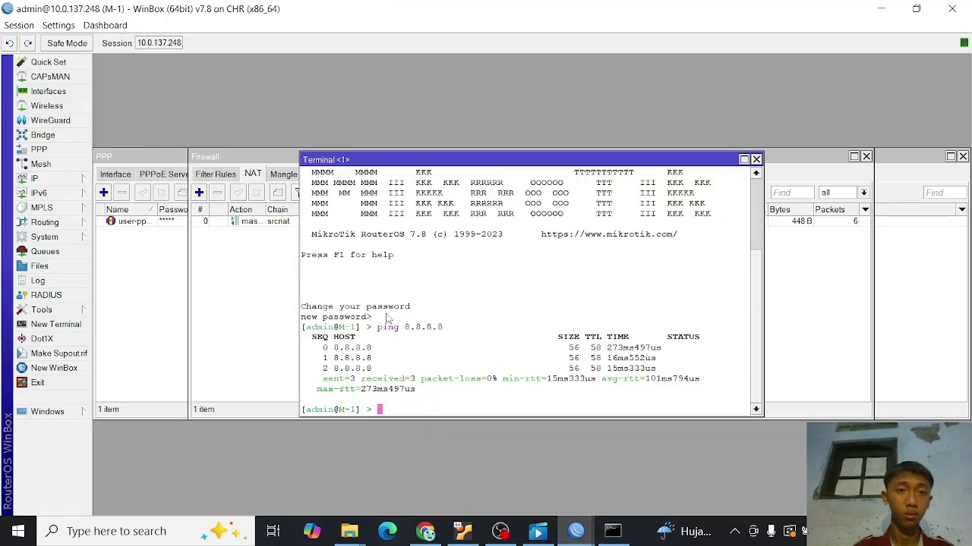
{"action": "left_click", "coordinate": [756, 160]}
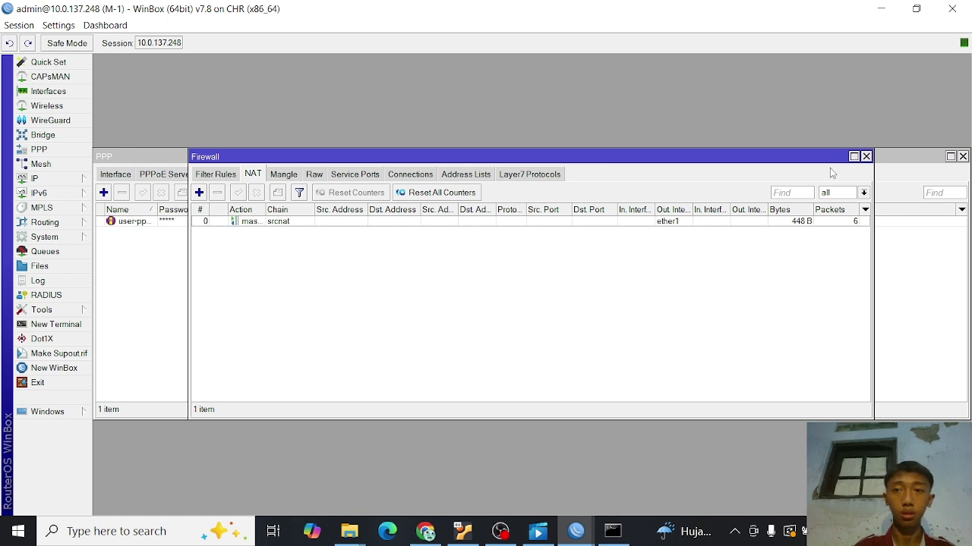
{"action": "left_click", "coordinate": [866, 156]}
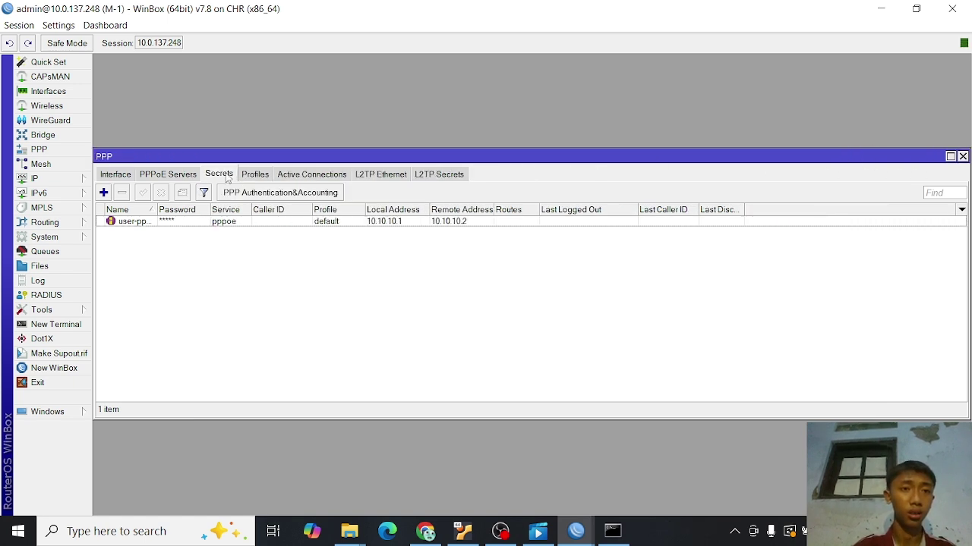
- Confirm the user-pppoe secret stays on the default profile, then list the PPP profiles
{"action": "double_click", "coordinate": [336, 221]}
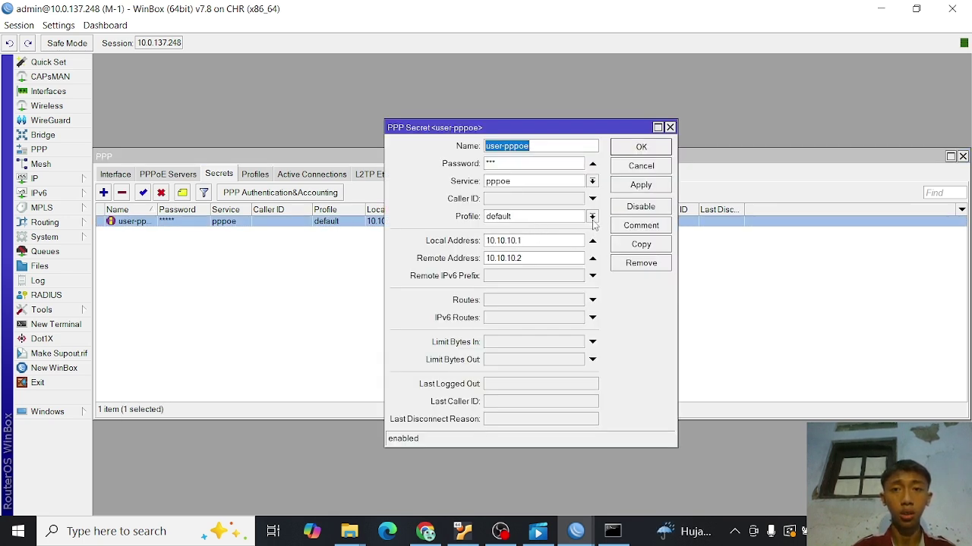
{"action": "left_click", "coordinate": [592, 217]}
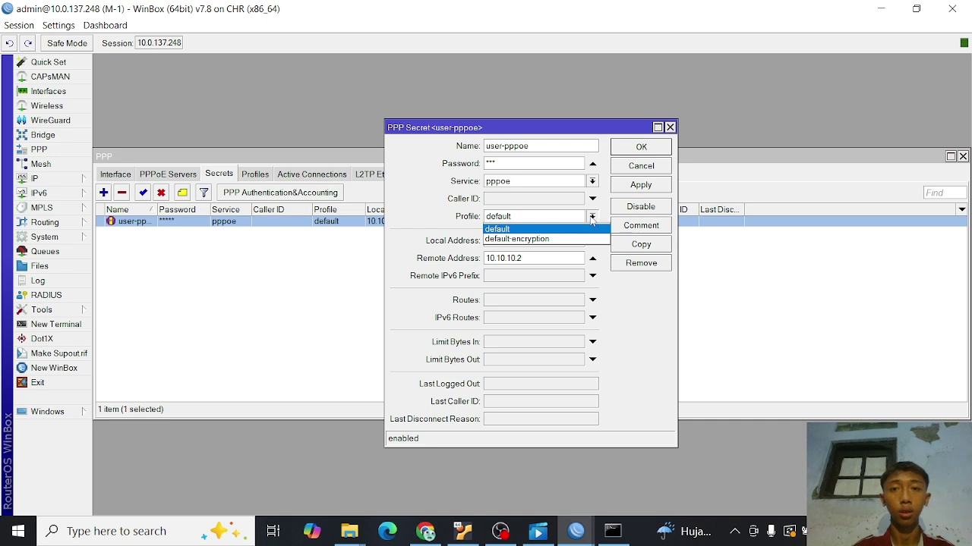
{"action": "left_click", "coordinate": [592, 220]}
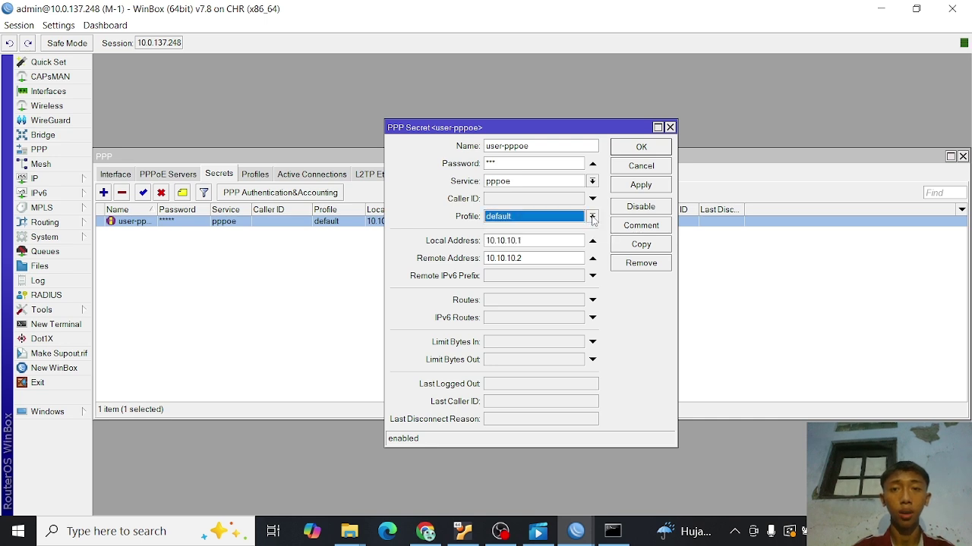
{"action": "left_click", "coordinate": [670, 127]}
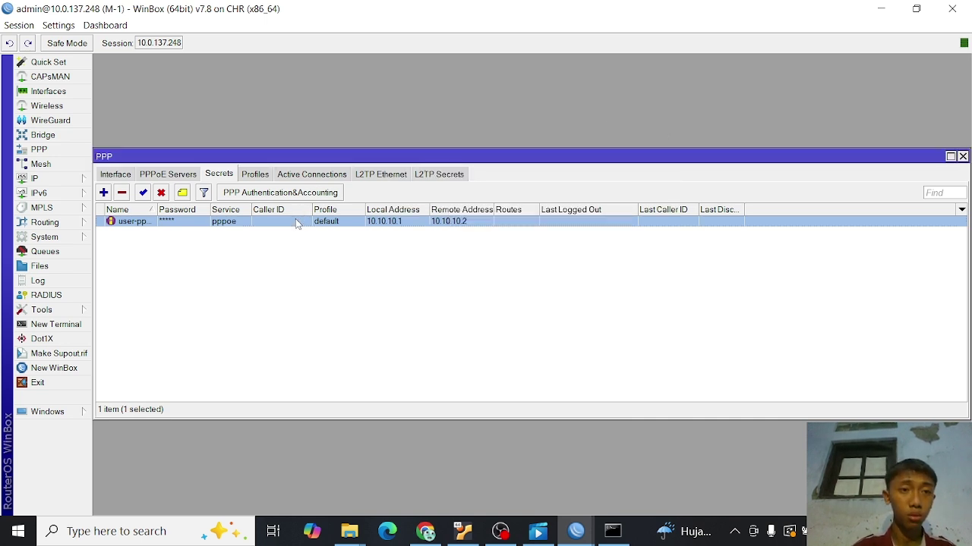
{"action": "left_click", "coordinate": [254, 176]}
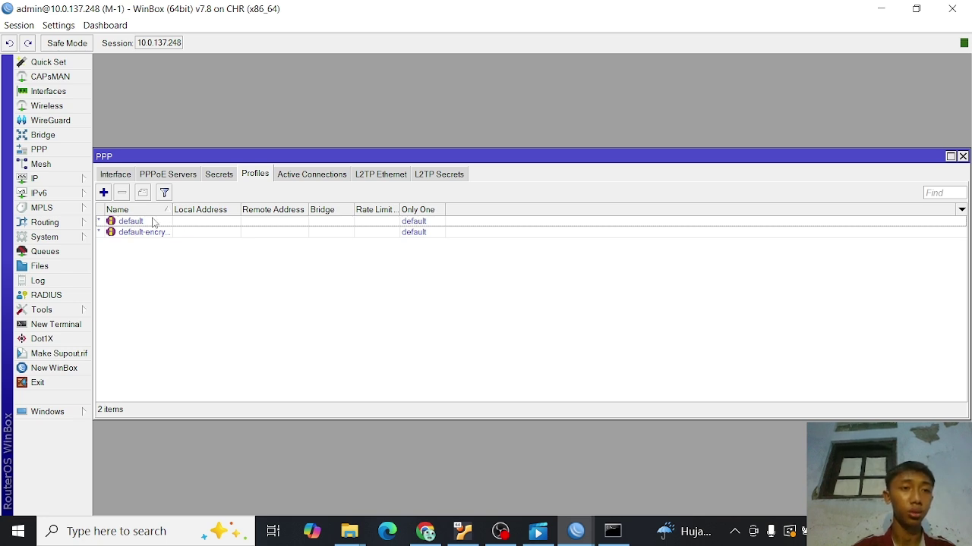
- Enter a 2M/2M rx/tx rate limit on the default PPP profile's Limits and apply it
{"action": "left_click", "coordinate": [142, 225]}
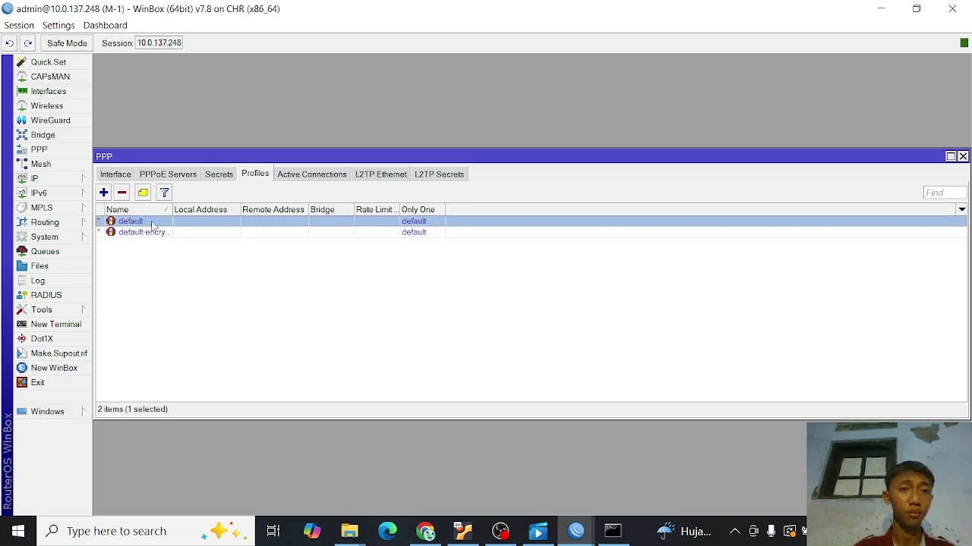
{"action": "double_click", "coordinate": [152, 226]}
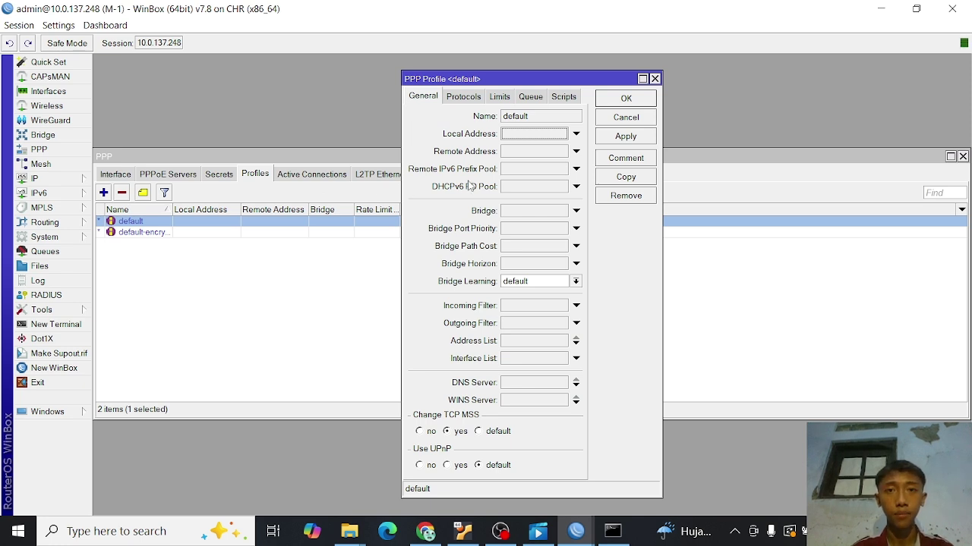
{"action": "left_click", "coordinate": [499, 101]}
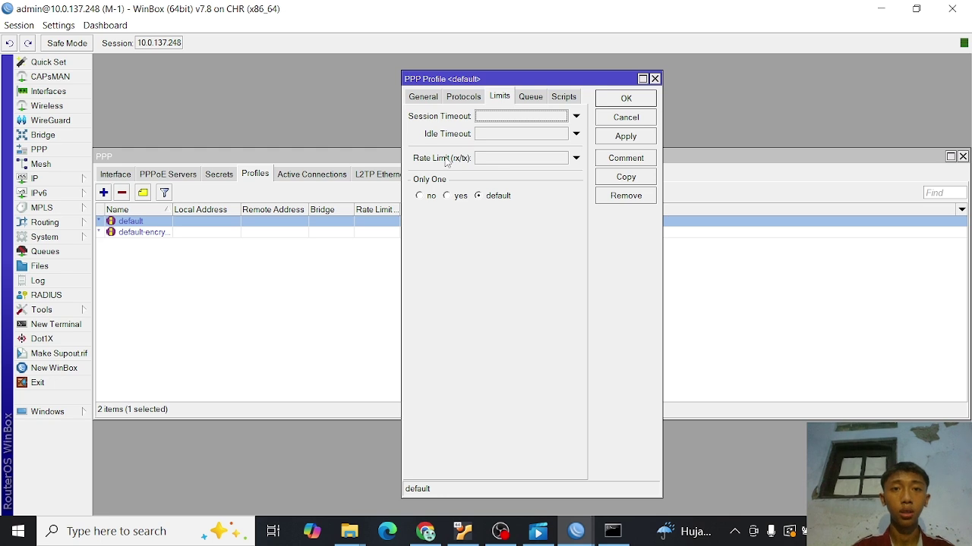
{"action": "left_click", "coordinate": [541, 159]}
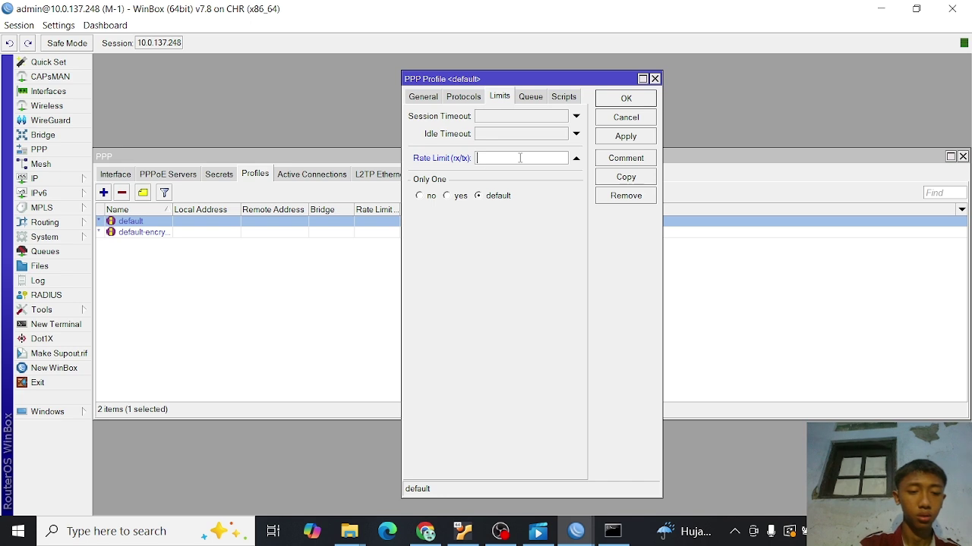
{"action": "type", "text": "2M/"}
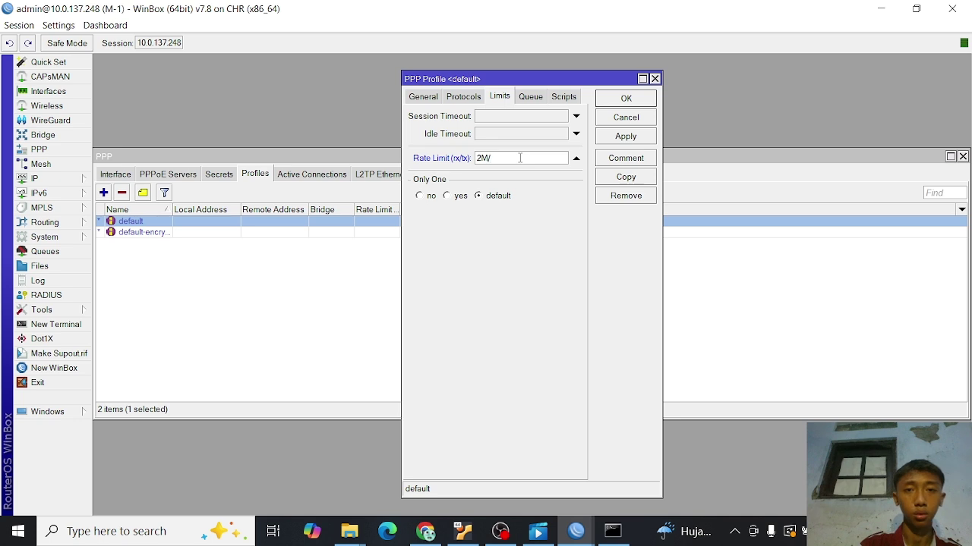
{"action": "type", "text": "2"}
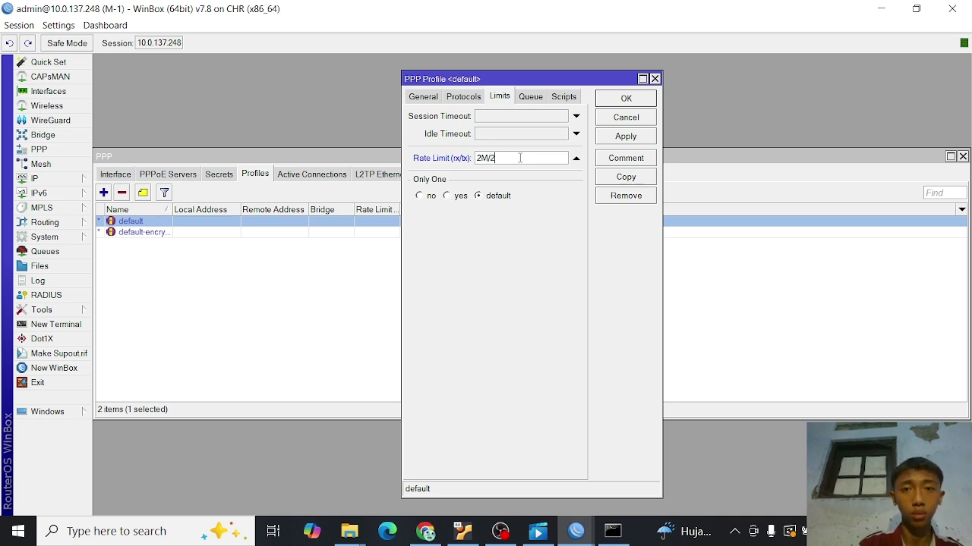
{"action": "type", "text": "M"}
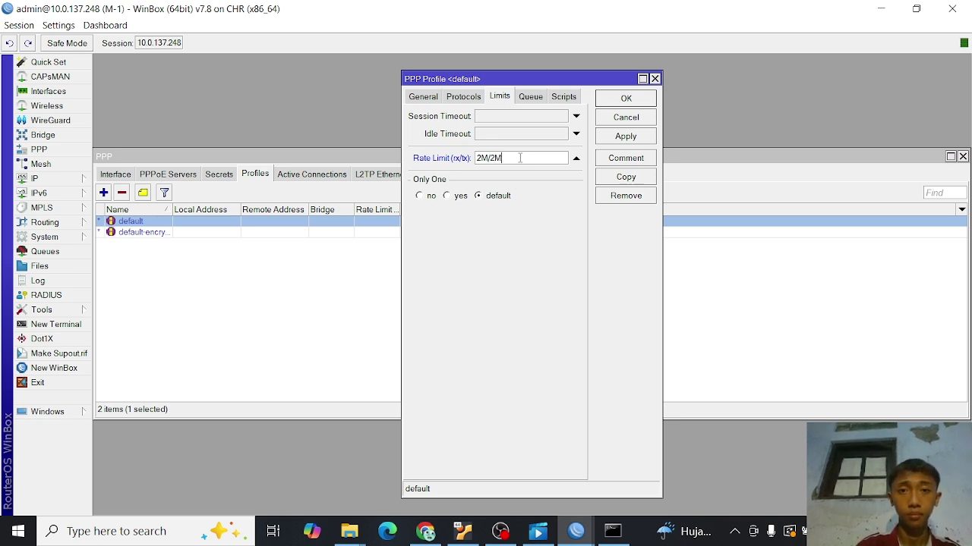
{"action": "left_click", "coordinate": [612, 139]}
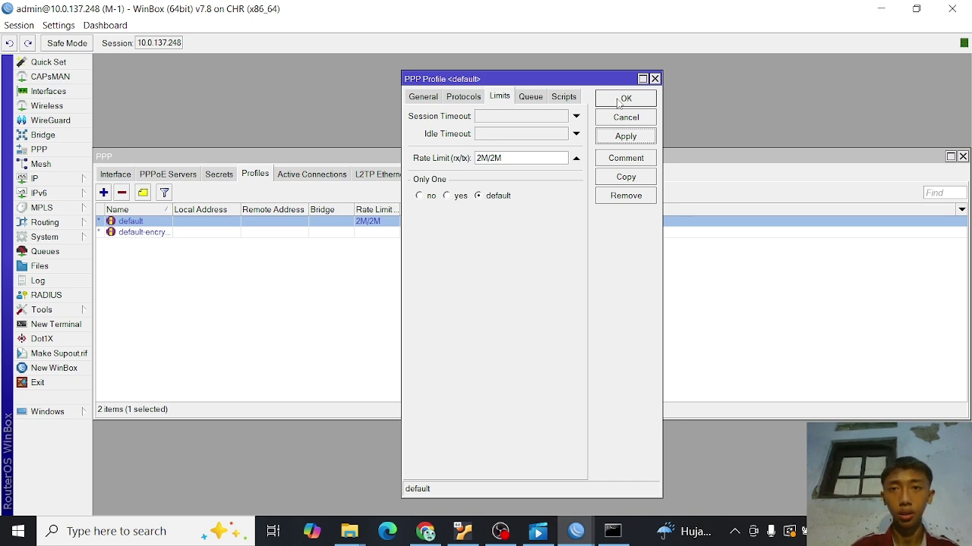
{"action": "left_click", "coordinate": [619, 101]}
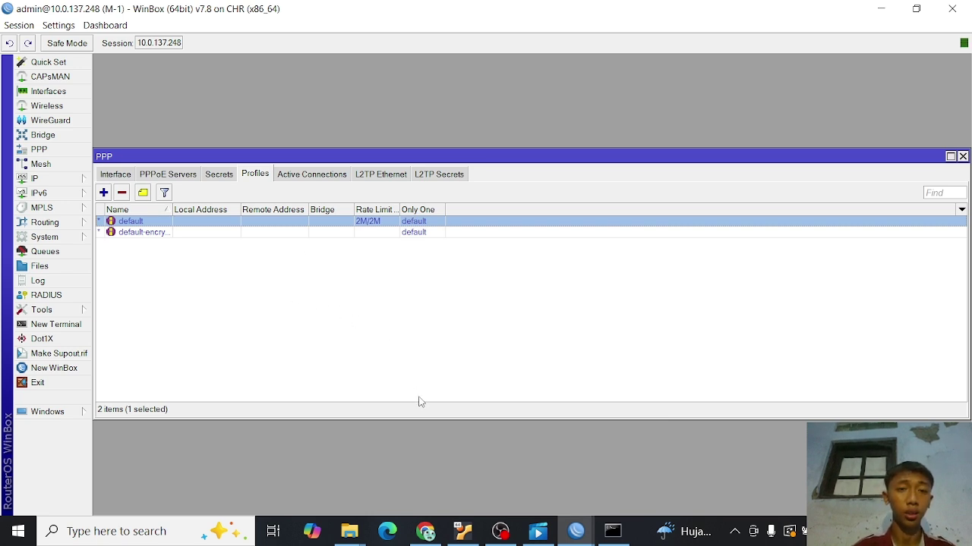
- Back in the PNETLab topology, stop the VPC node and delete it
{"action": "left_click", "coordinate": [427, 534]}
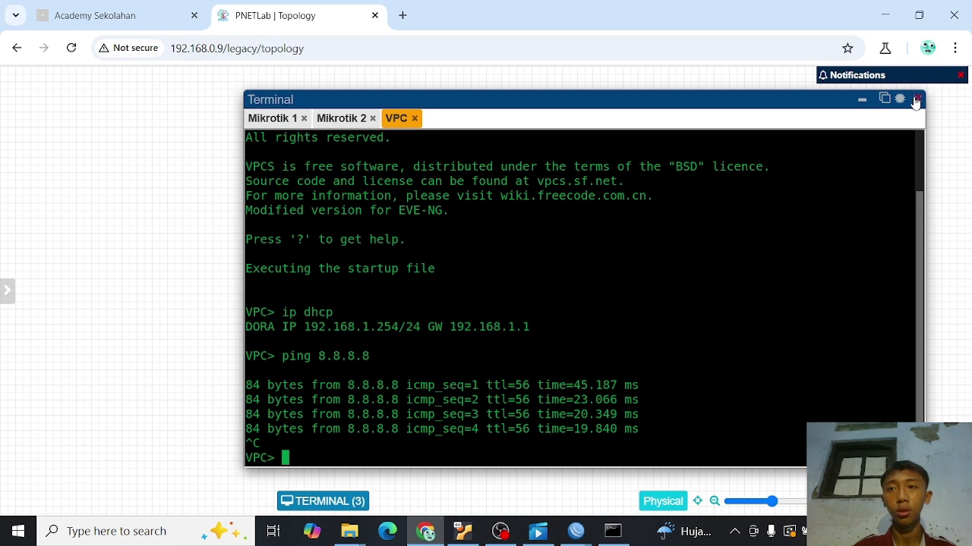
{"action": "left_click", "coordinate": [862, 100]}
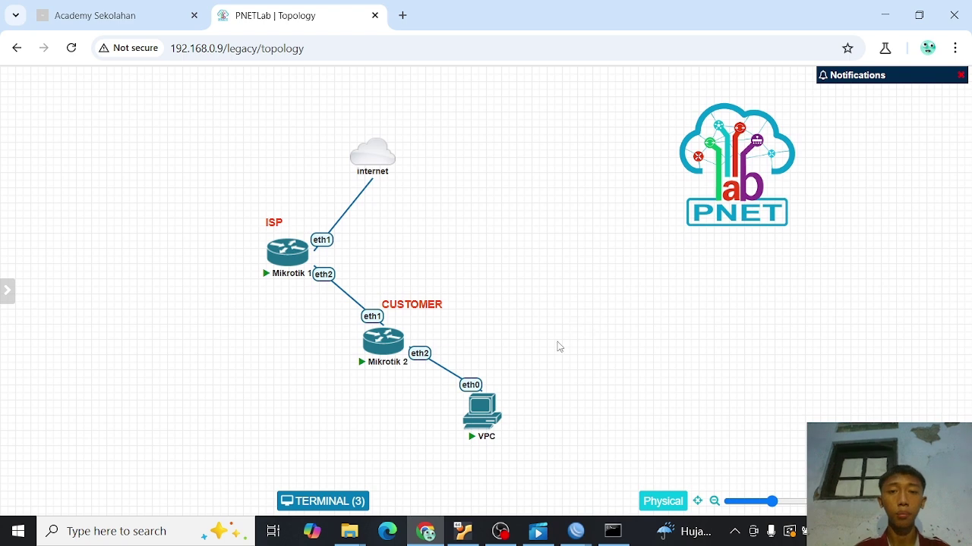
{"action": "mouse_move", "coordinate": [478, 408]}
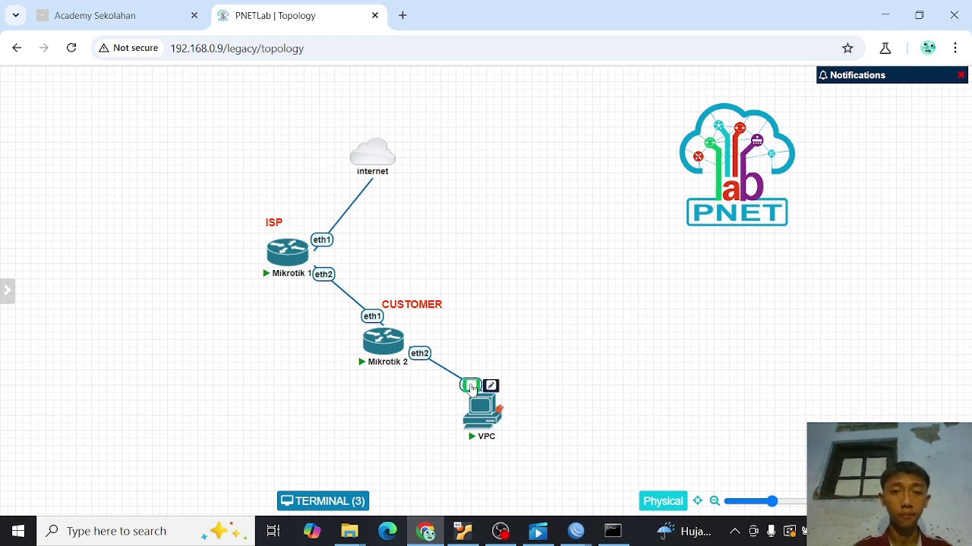
{"action": "left_click", "coordinate": [470, 385]}
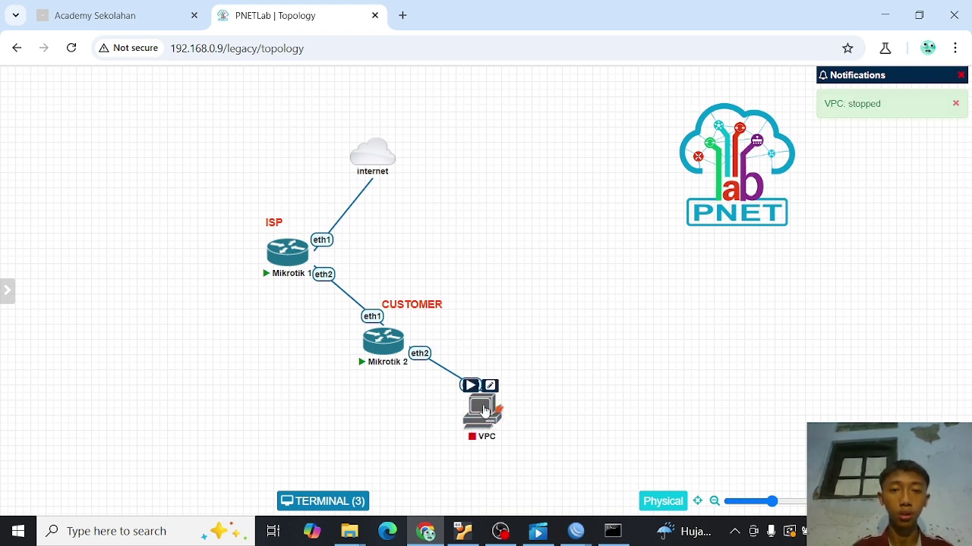
{"action": "right_click", "coordinate": [483, 410]}
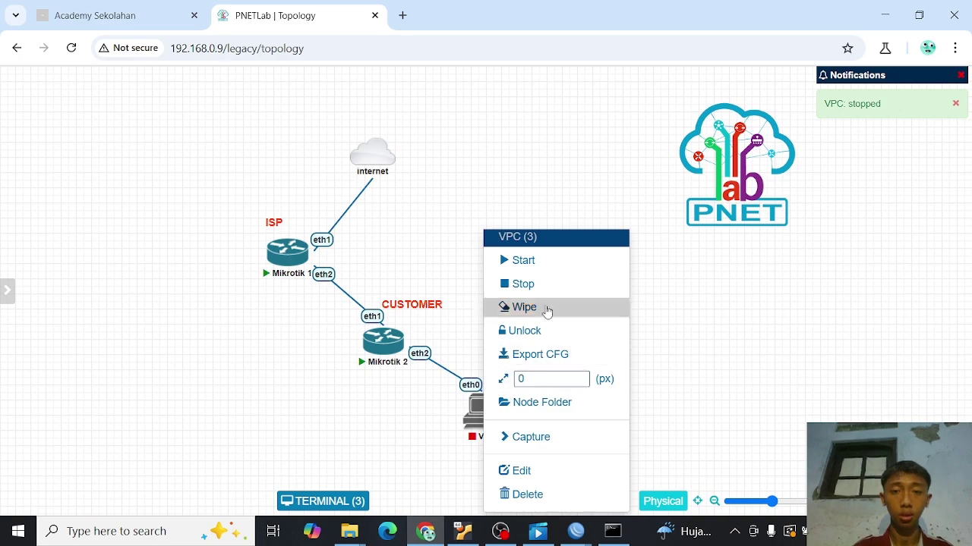
{"action": "left_click", "coordinate": [524, 495]}
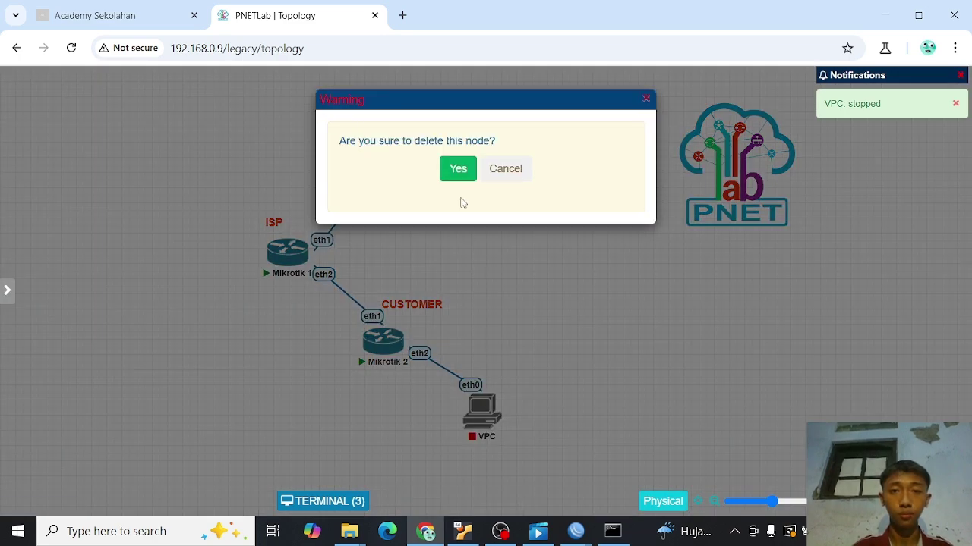
{"action": "left_click", "coordinate": [455, 171]}
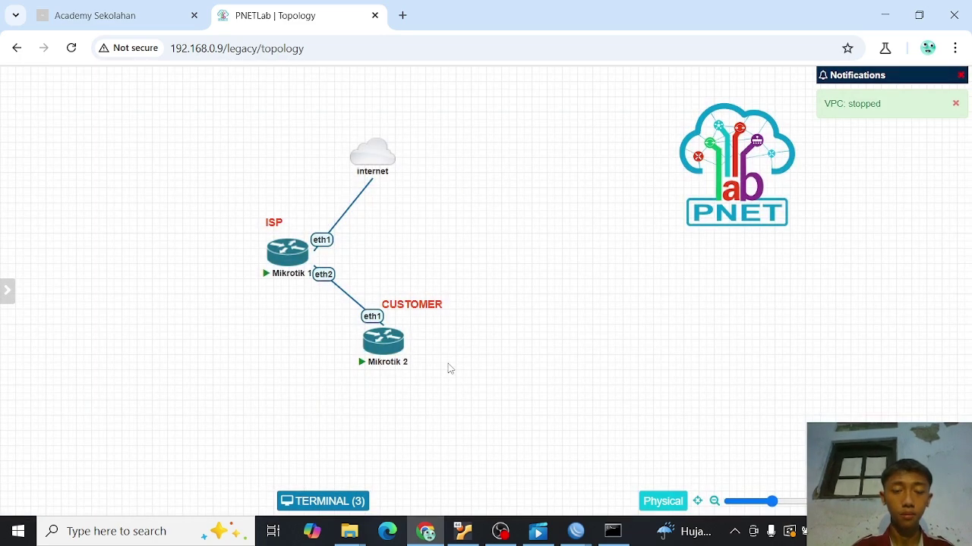
{"action": "right_click", "coordinate": [483, 385]}
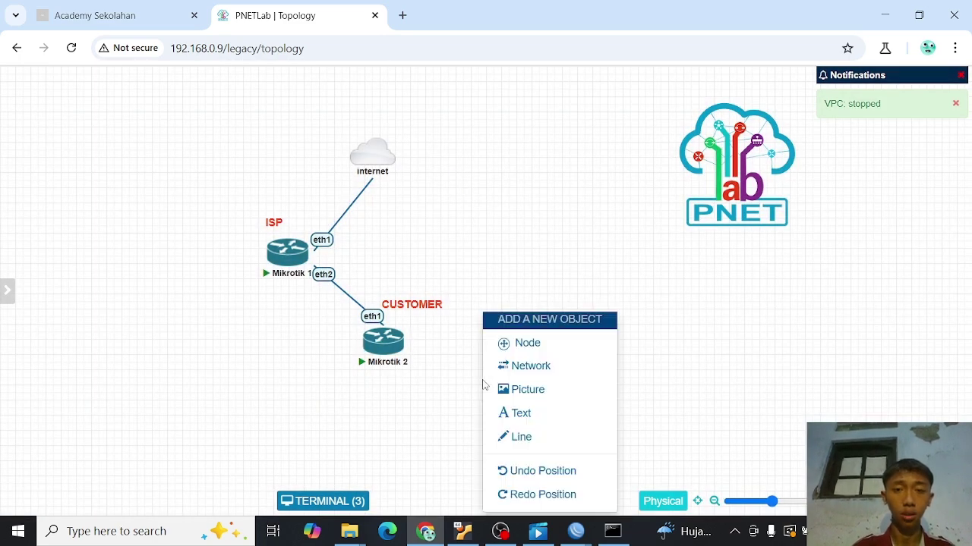
- Add a Docker.io node and name it 'ubuntu'
{"action": "left_click", "coordinate": [524, 343]}
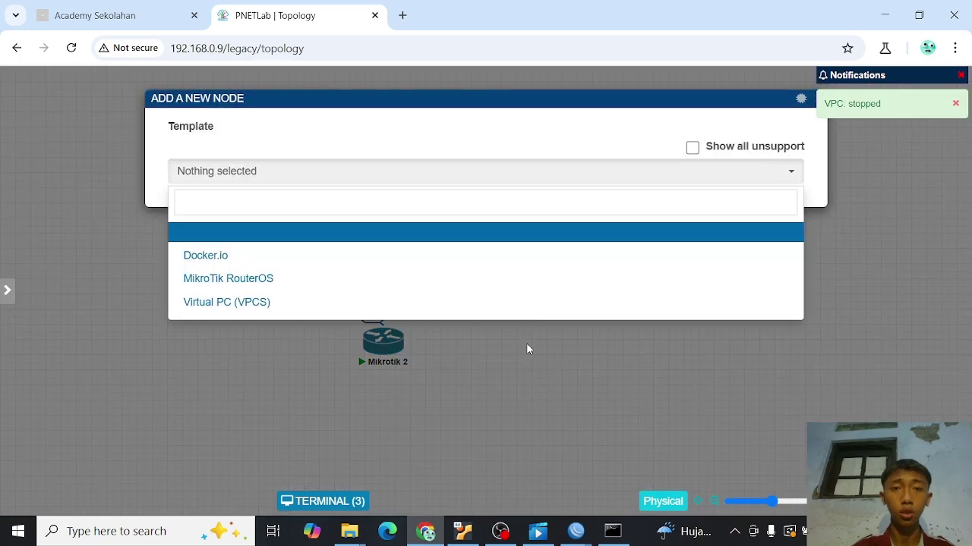
{"action": "left_click", "coordinate": [421, 261]}
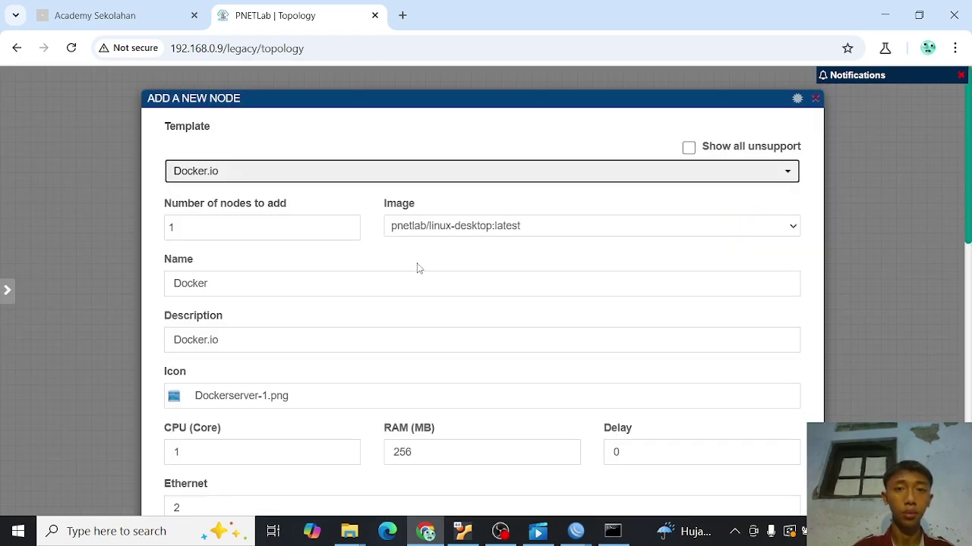
{"action": "left_click", "coordinate": [299, 289]}
{"action": "key", "text": "BackSpace"}
{"action": "key", "text": "BackSpace"}
{"action": "key", "text": "BackSpace"}
{"action": "key", "text": "BackSpace"}
{"action": "key", "text": "BackSpace"}
{"action": "key", "text": "BackSpace"}
{"action": "type", "text": "u"}
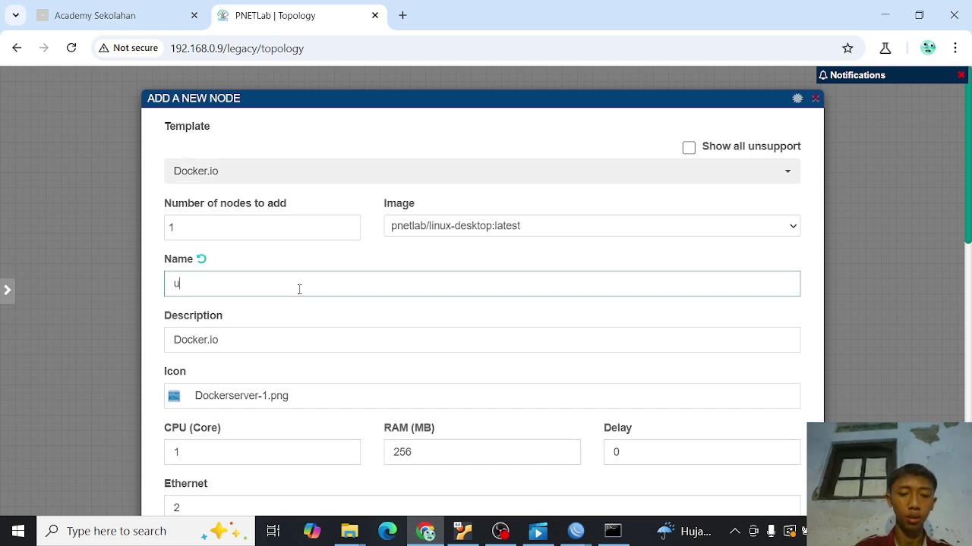
{"action": "type", "text": "buntu"}
{"action": "scroll", "coordinate": [299, 289], "scroll_direction": "down", "scroll_amount": 3}
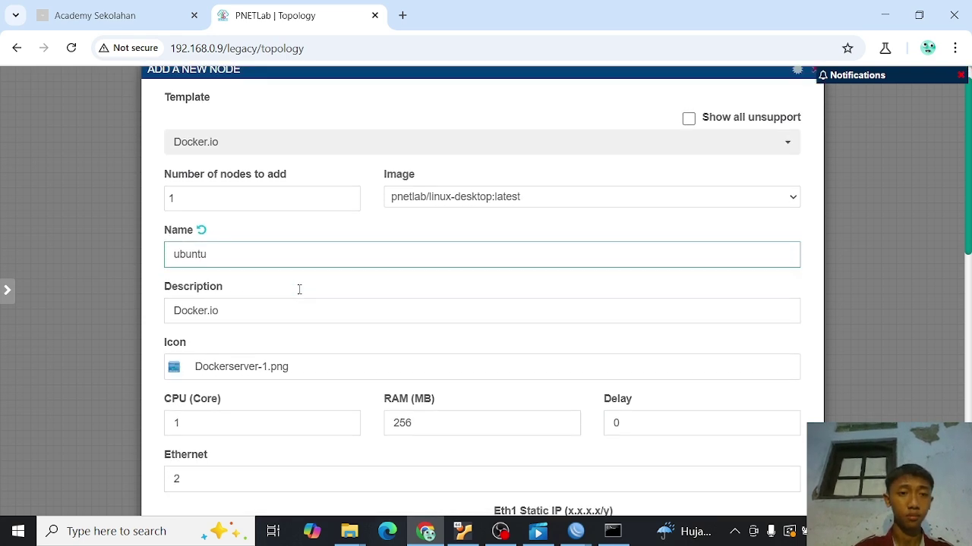
- Give the ubuntu node the Windows-PC-White.png icon
{"action": "left_click", "coordinate": [278, 240]}
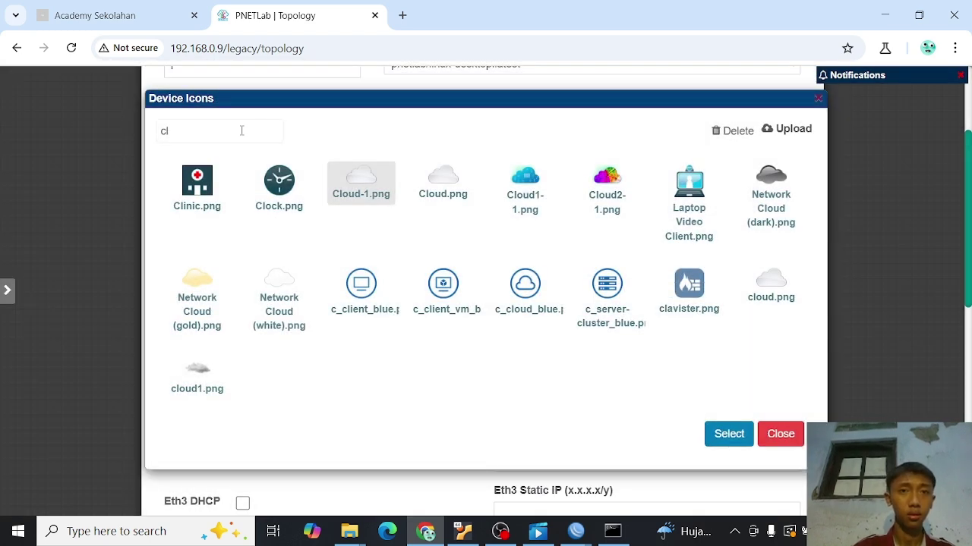
{"action": "left_click", "coordinate": [243, 131]}
{"action": "key", "text": "BackSpace"}
{"action": "key", "text": "BackSpace"}
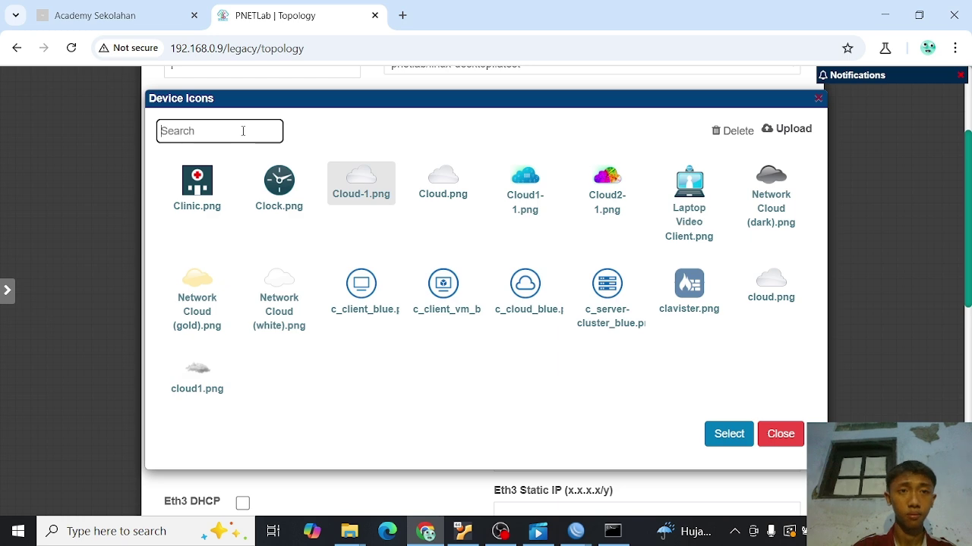
{"action": "type", "text": "p"}
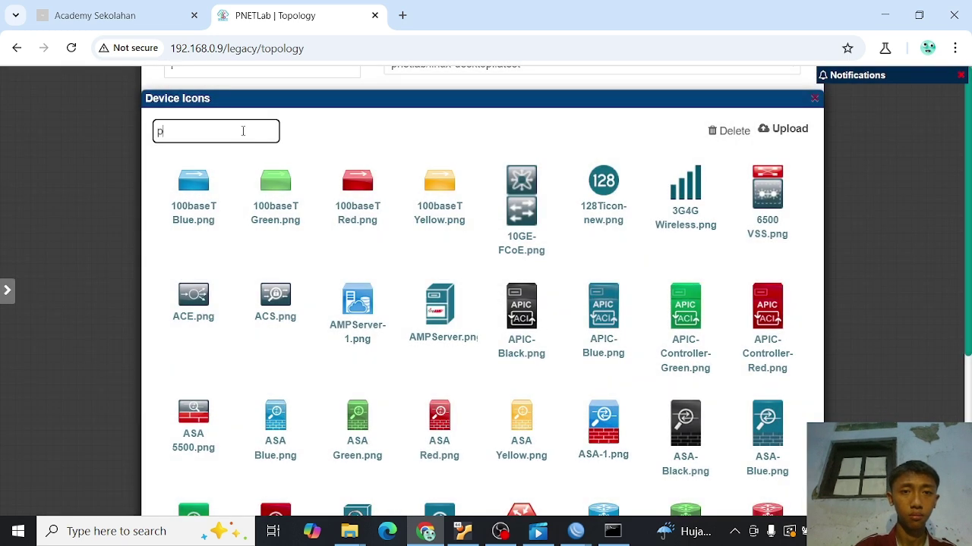
{"action": "type", "text": "c"}
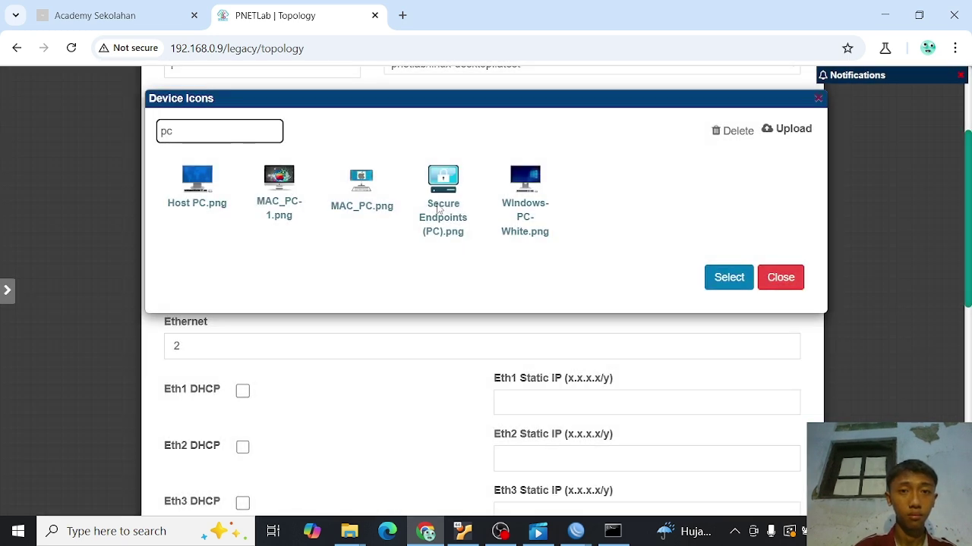
{"action": "left_click", "coordinate": [506, 201]}
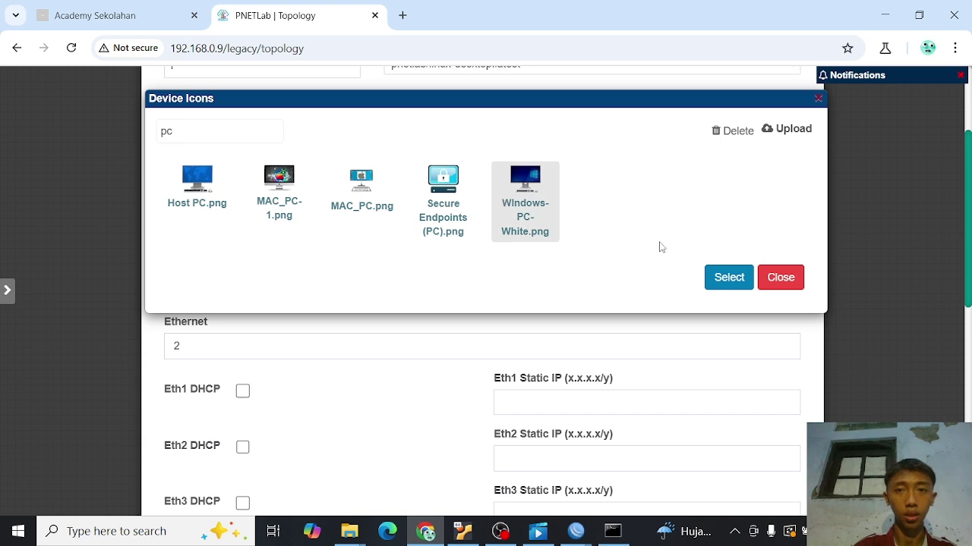
{"action": "left_click", "coordinate": [728, 277]}
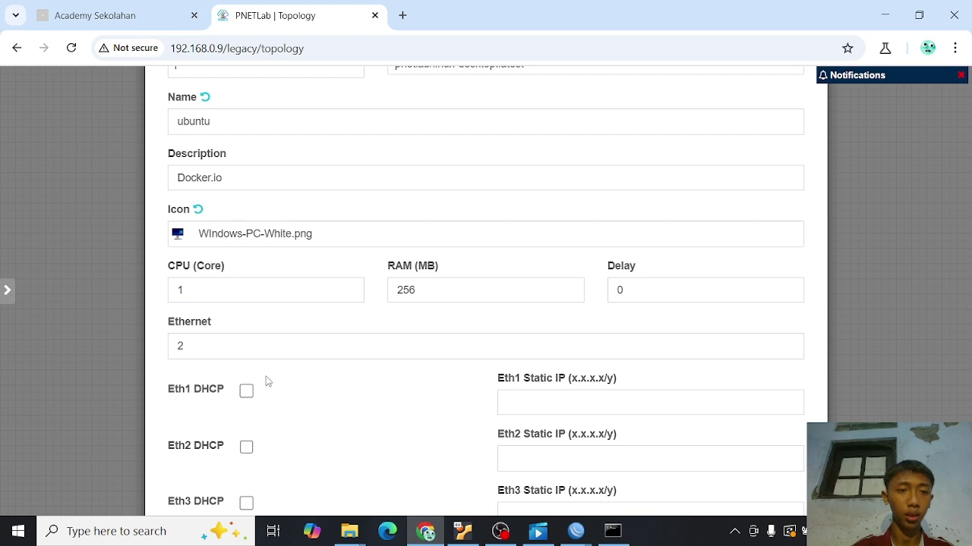
- Enable DHCP on Eth1, set the primary console to RDP, and save the node
{"action": "left_click", "coordinate": [243, 394]}
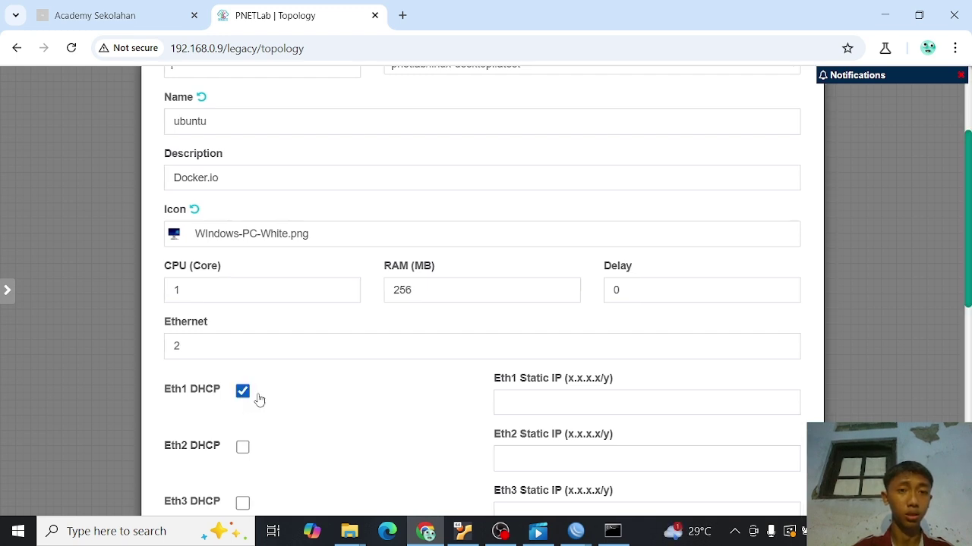
{"action": "scroll", "coordinate": [331, 386], "scroll_direction": "down", "scroll_amount": 4}
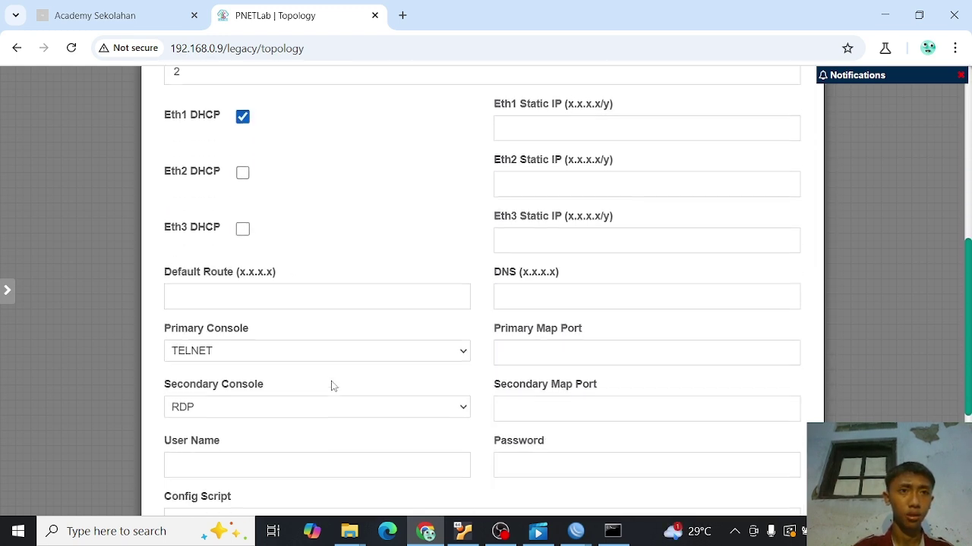
{"action": "scroll", "coordinate": [331, 387], "scroll_direction": "down", "scroll_amount": 1}
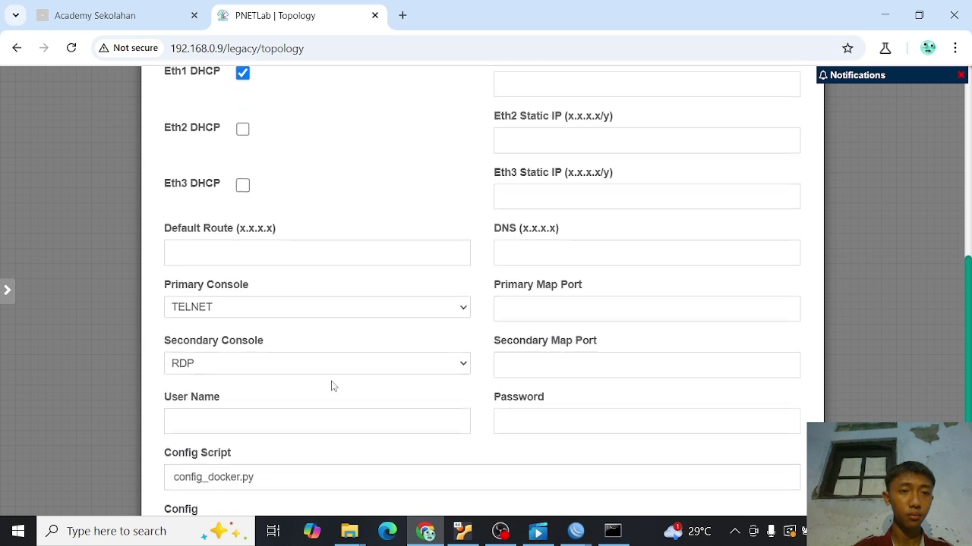
{"action": "left_click", "coordinate": [433, 306]}
{"action": "left_click", "coordinate": [271, 346]}
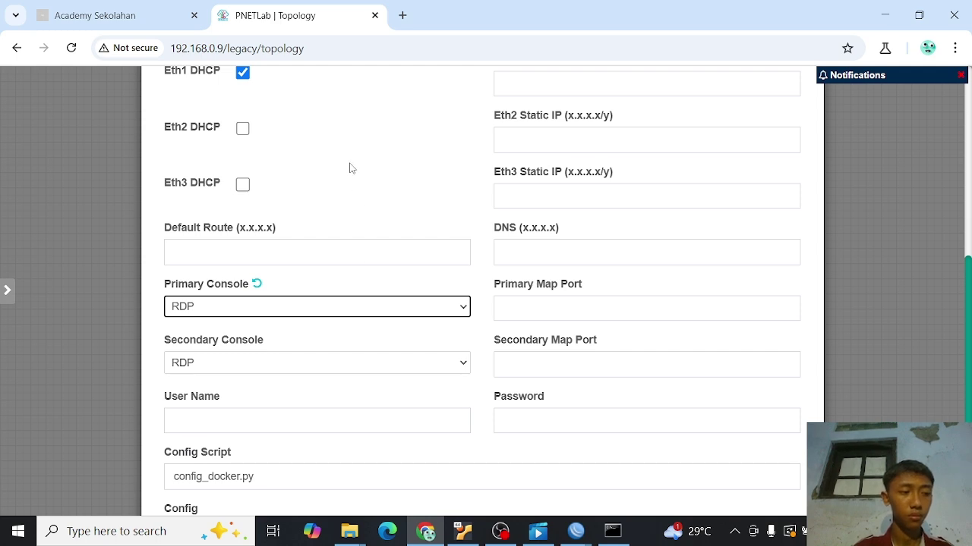
{"action": "scroll", "coordinate": [351, 169], "scroll_direction": "up", "scroll_amount": 4}
{"action": "scroll", "coordinate": [351, 169], "scroll_direction": "down", "scroll_amount": 6}
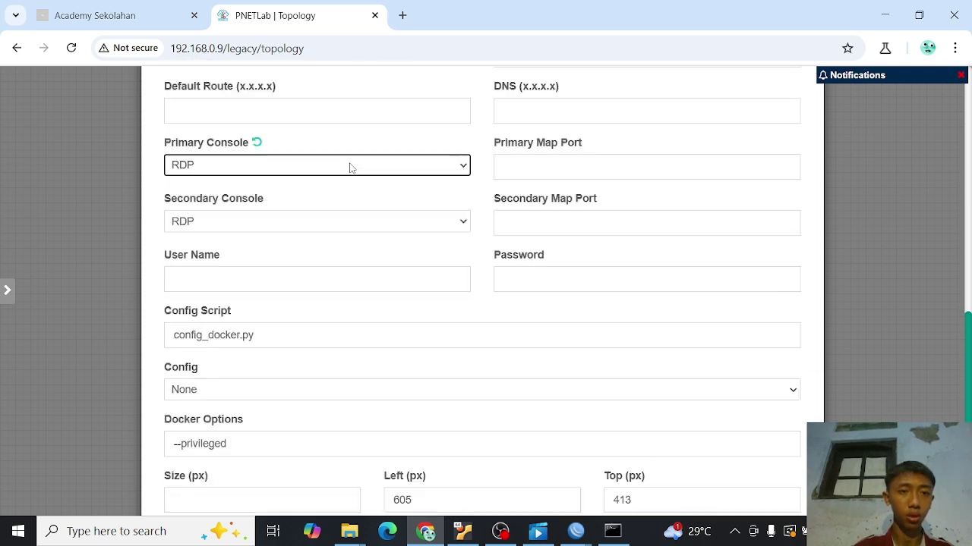
{"action": "scroll", "coordinate": [350, 169], "scroll_direction": "down", "scroll_amount": 2}
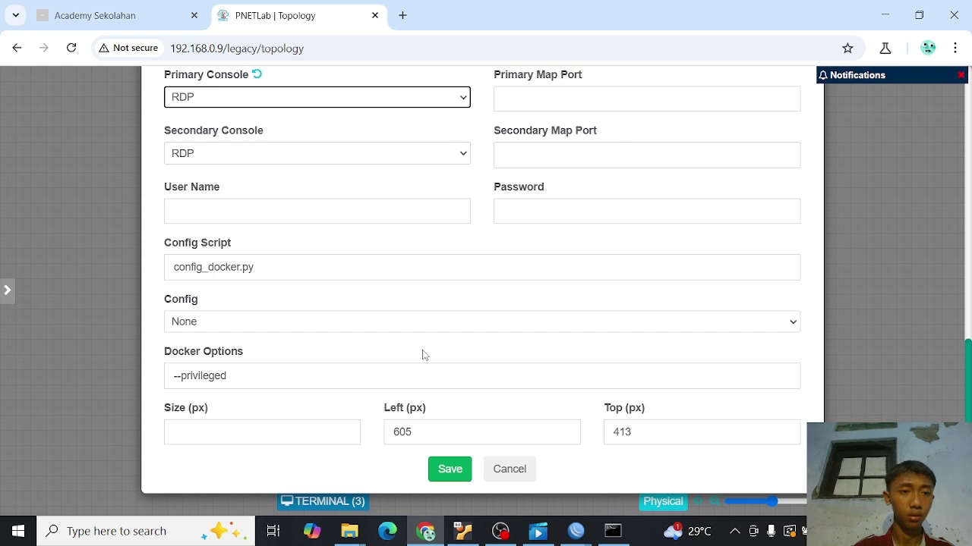
{"action": "left_click", "coordinate": [459, 470]}
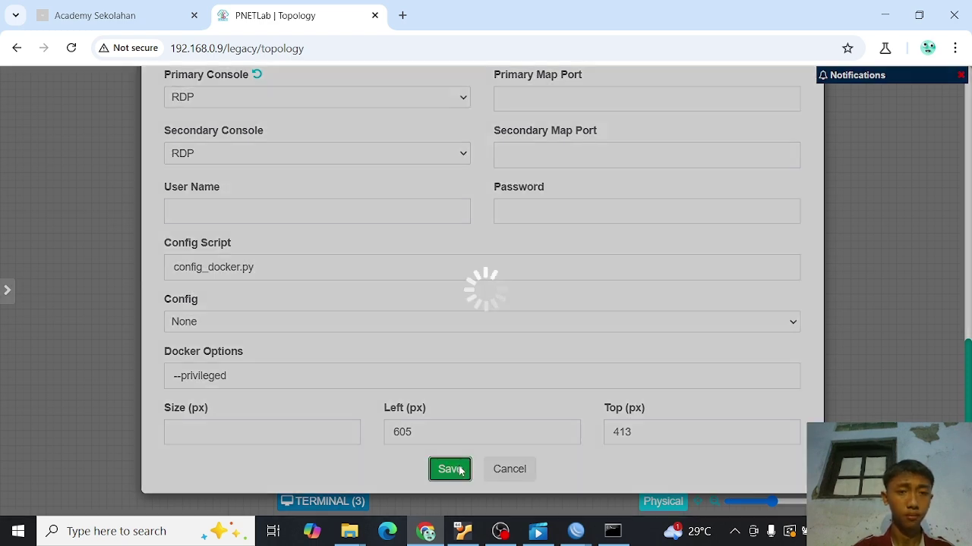
- Connect Mikrotik 2's eth2 to ubuntu's eth1, then open the ubuntu node's console
{"action": "mouse_move", "coordinate": [402, 336]}
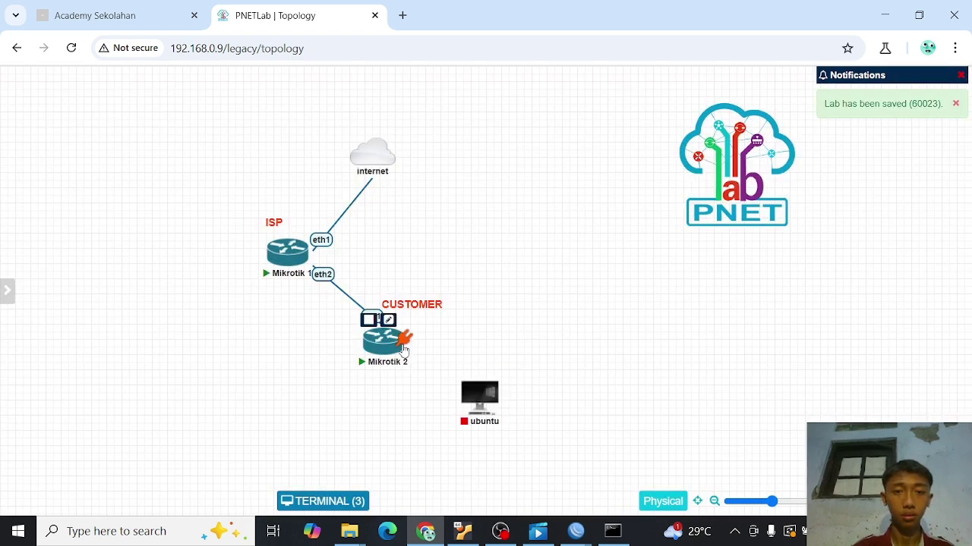
{"action": "left_click_drag", "start_coordinate": [402, 334], "coordinate": [491, 418]}
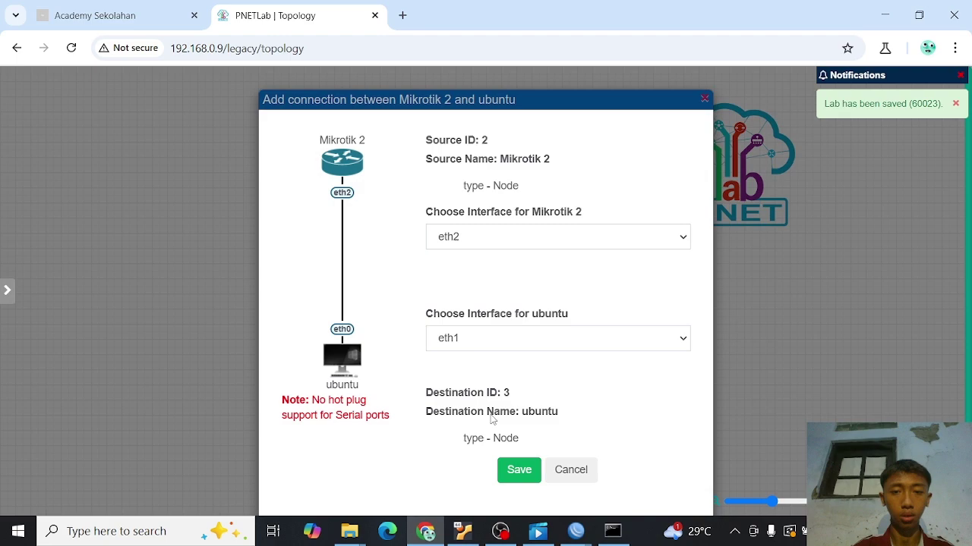
{"action": "left_click", "coordinate": [515, 477]}
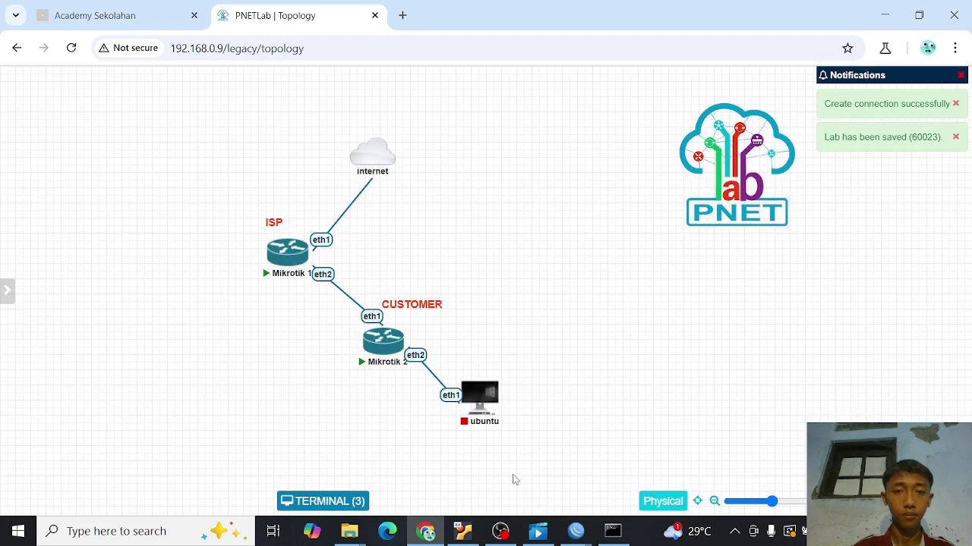
{"action": "mouse_move", "coordinate": [473, 390]}
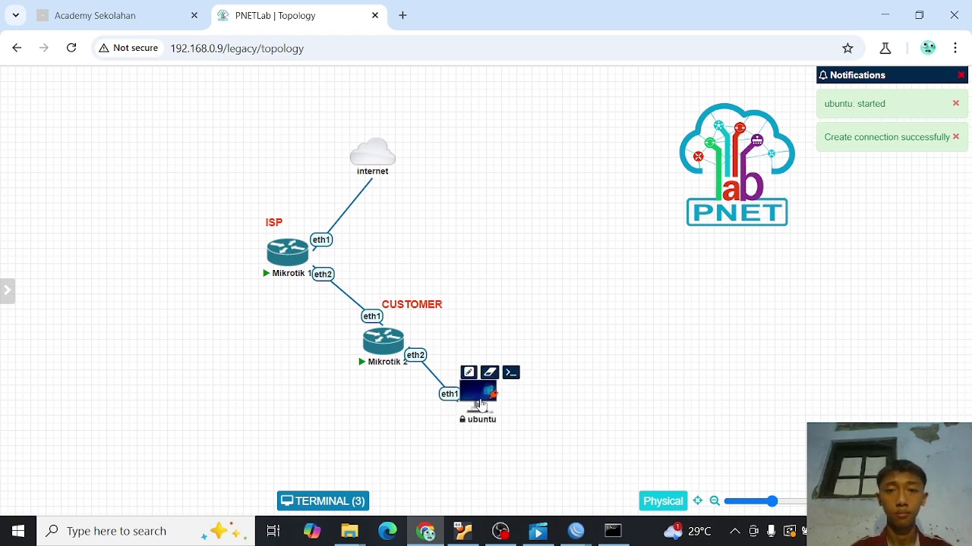
{"action": "left_click", "coordinate": [474, 400]}
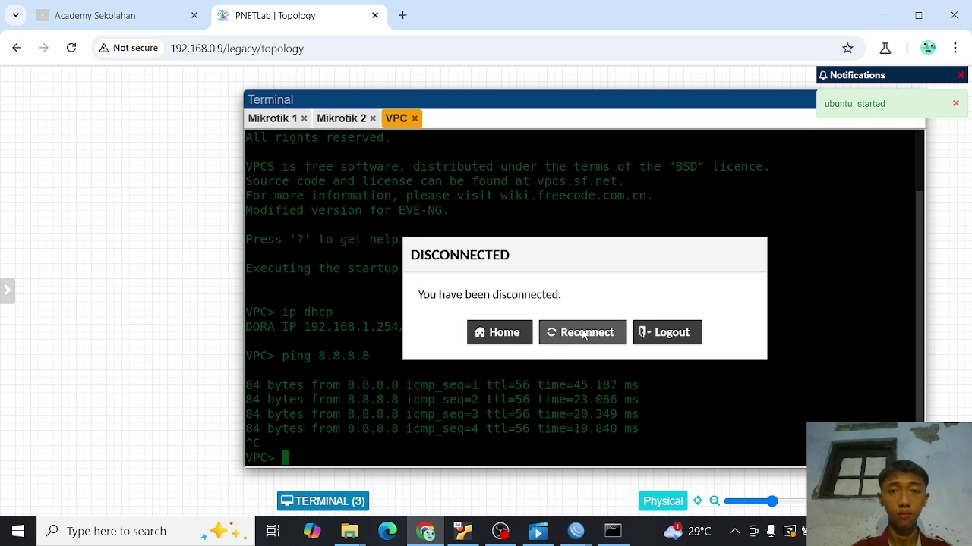
{"action": "left_click", "coordinate": [587, 333]}
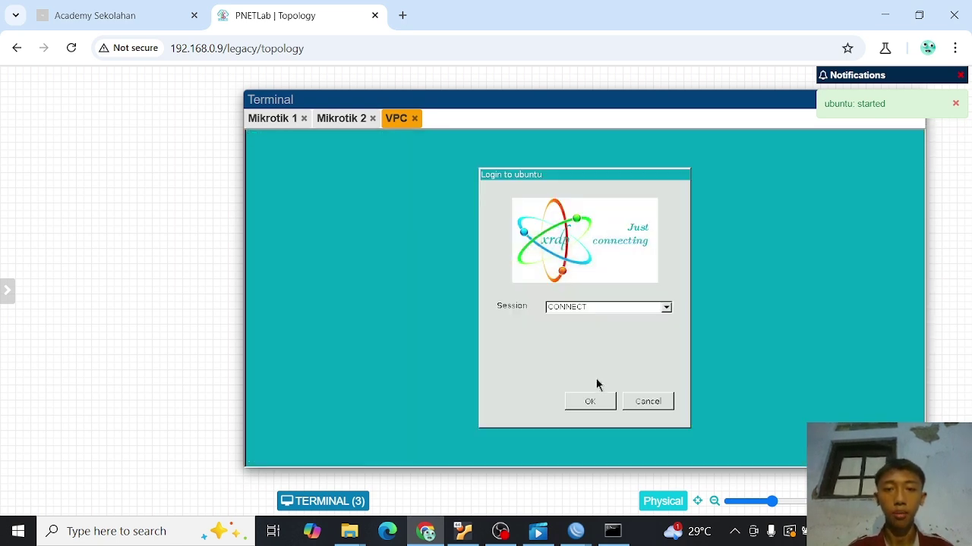
{"action": "left_click", "coordinate": [594, 401]}
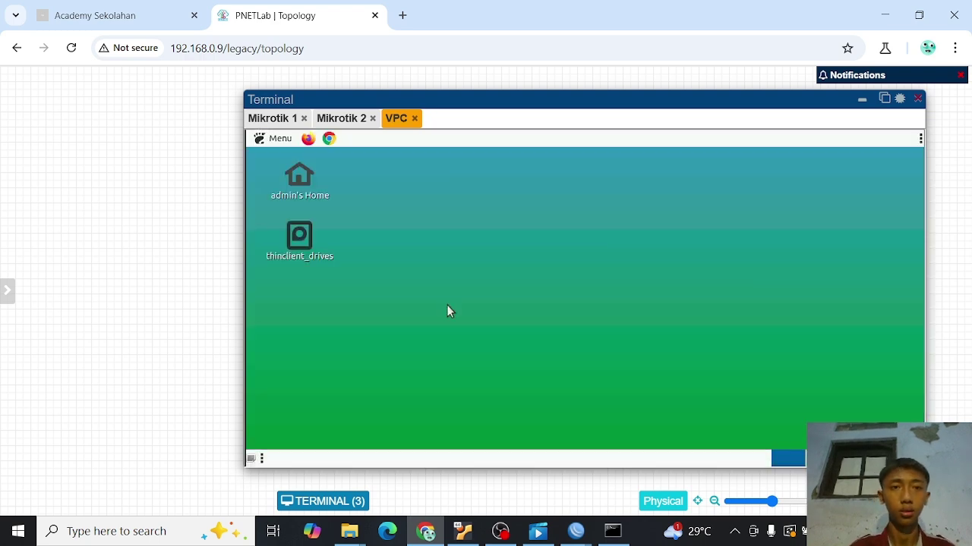
{"action": "left_click", "coordinate": [264, 137]}
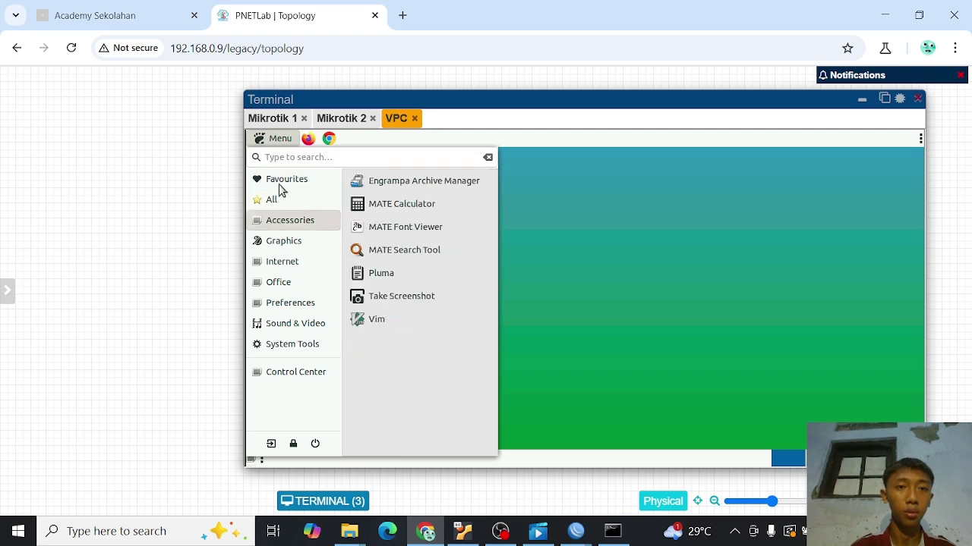
{"action": "left_click", "coordinate": [289, 157]}
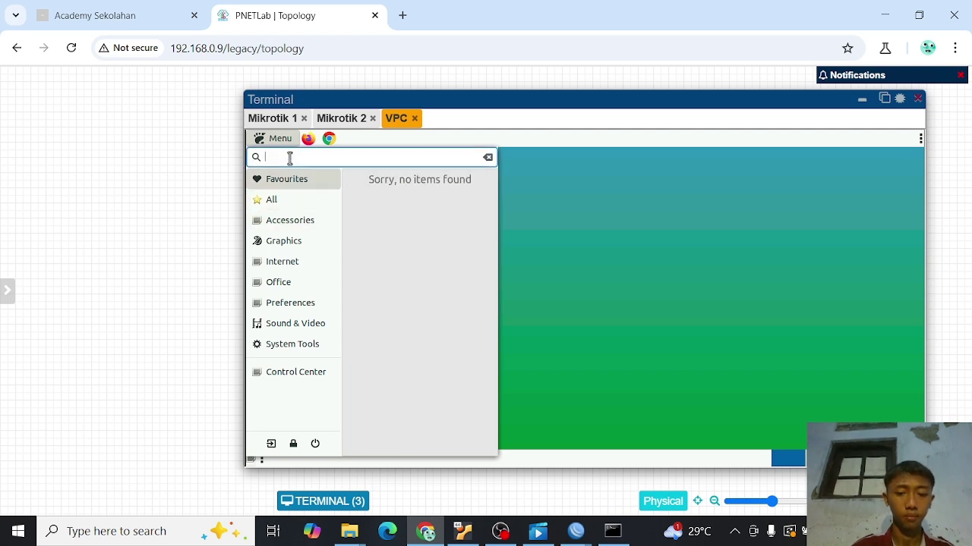
{"action": "type", "text": "mat"}
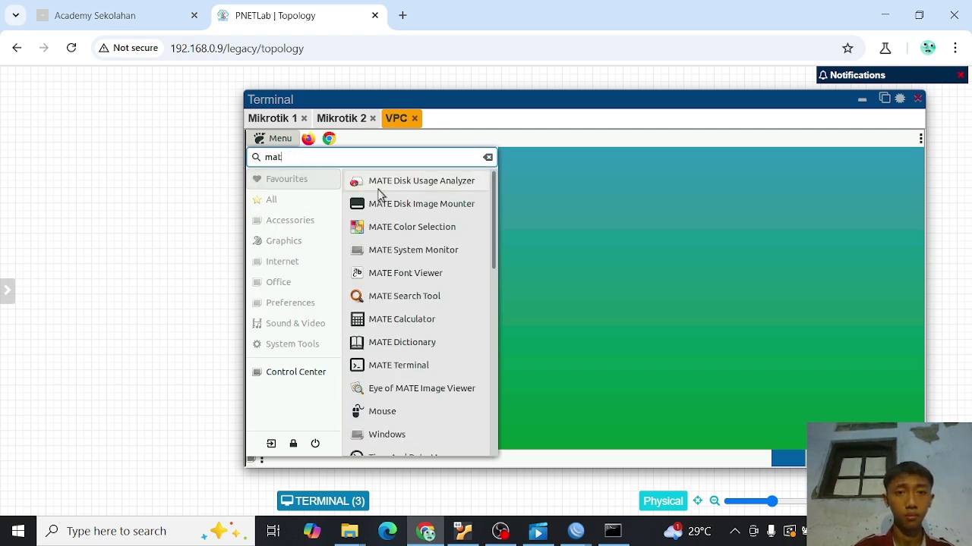
{"action": "key", "text": "BackSpace"}
{"action": "key", "text": "BackSpace"}
{"action": "key", "text": "BackSpace"}
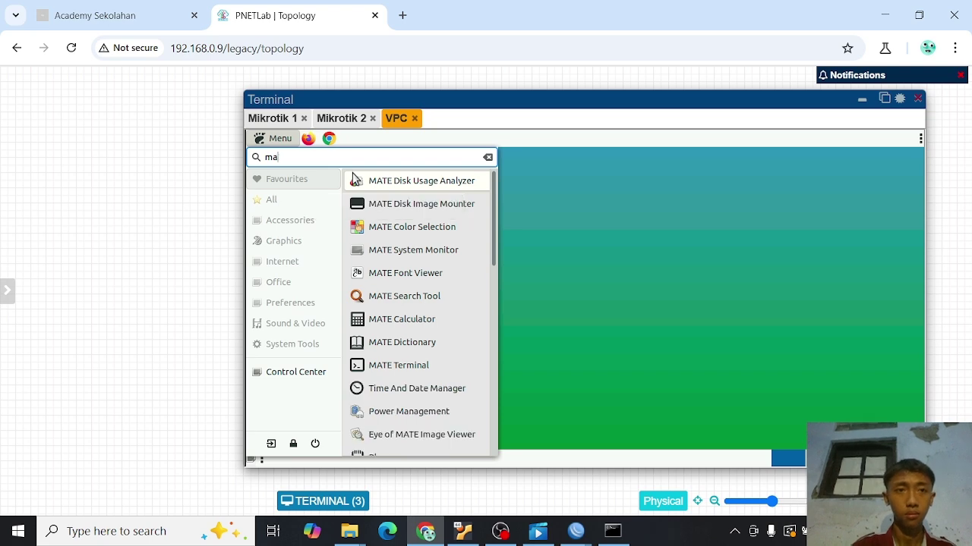
{"action": "type", "text": "ter"}
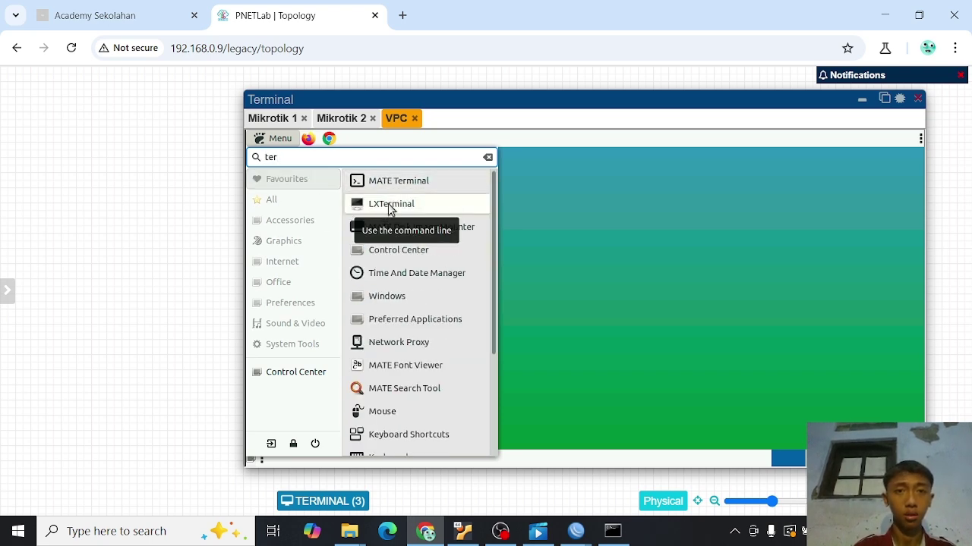
{"action": "left_click", "coordinate": [402, 184]}
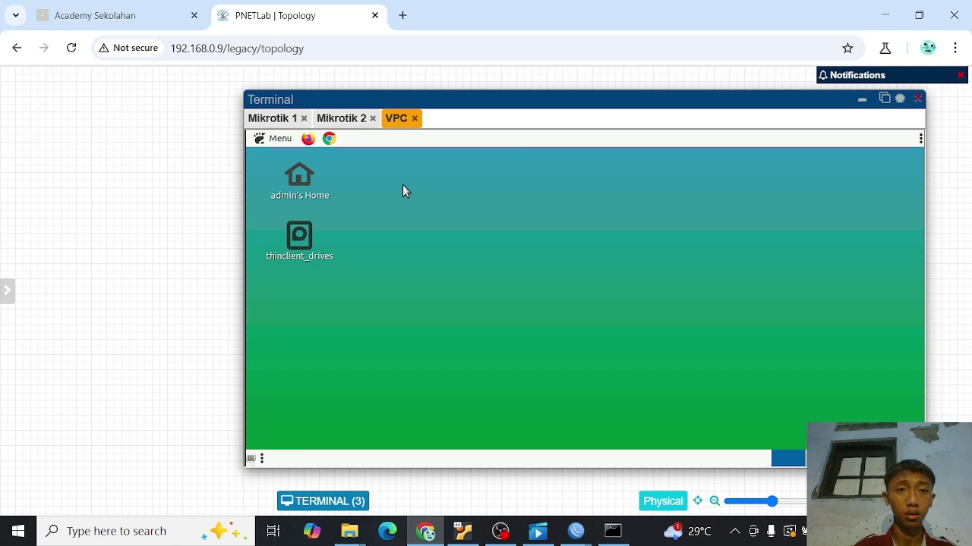
{"action": "type", "text": "ip a"}
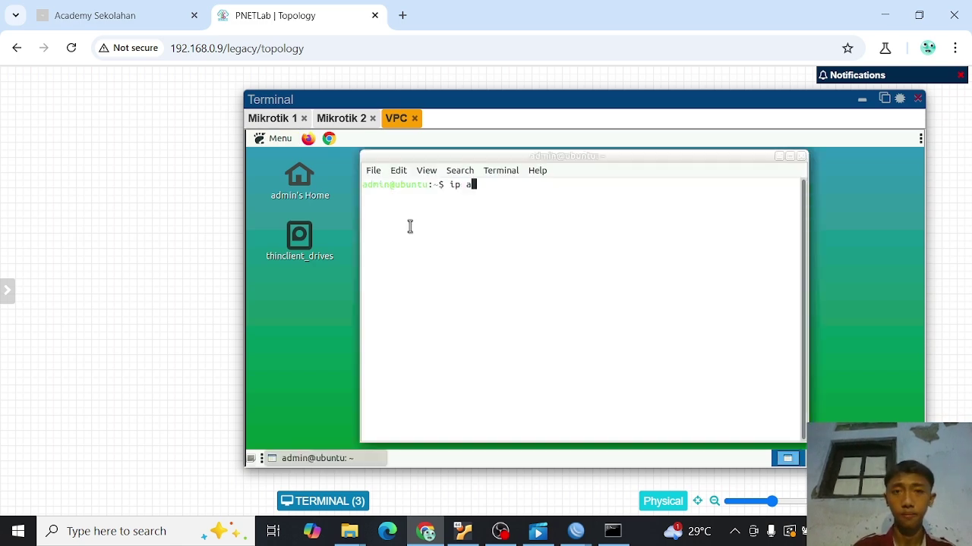
{"action": "key", "text": "Return"}
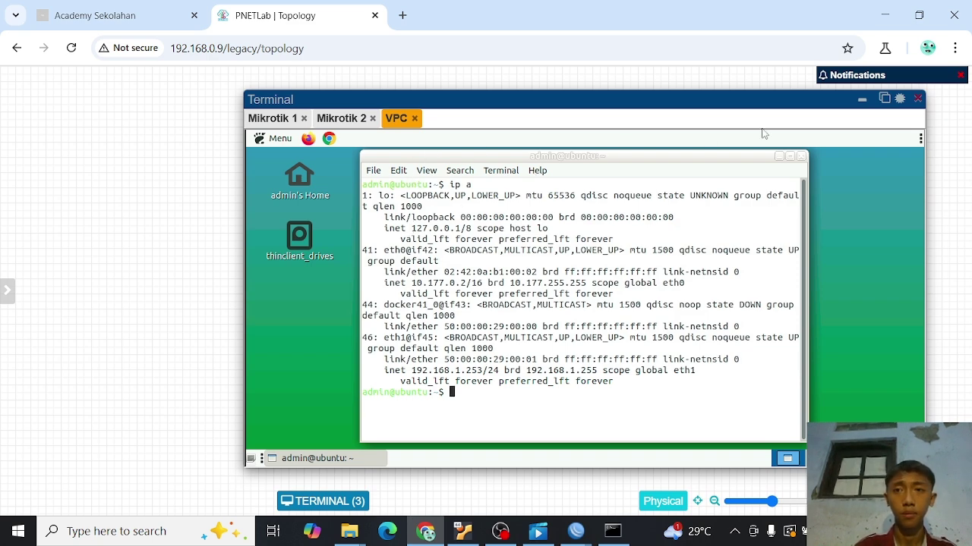
{"action": "left_click", "coordinate": [800, 156]}
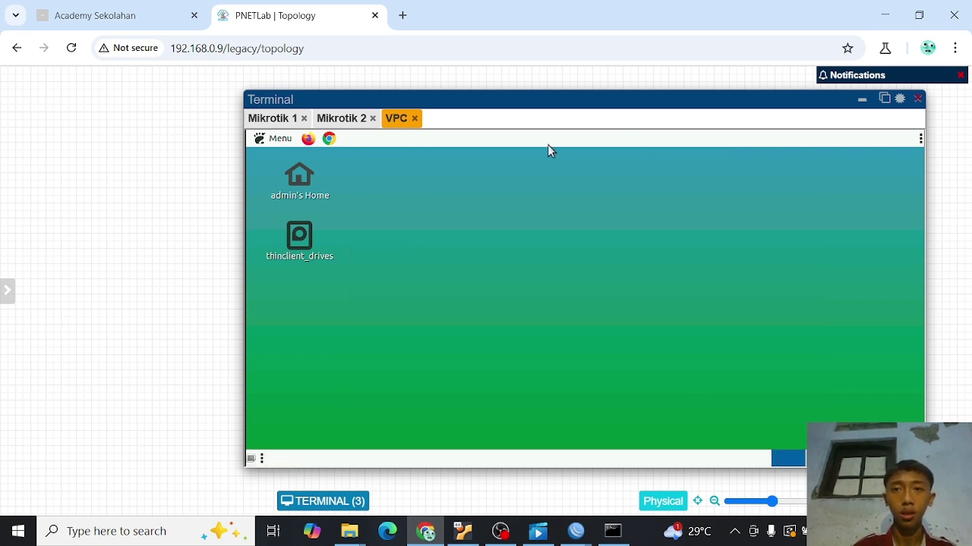
- Launch Chrome on the ubuntu node and search Google for 'speedtest'
{"action": "left_click", "coordinate": [329, 139]}
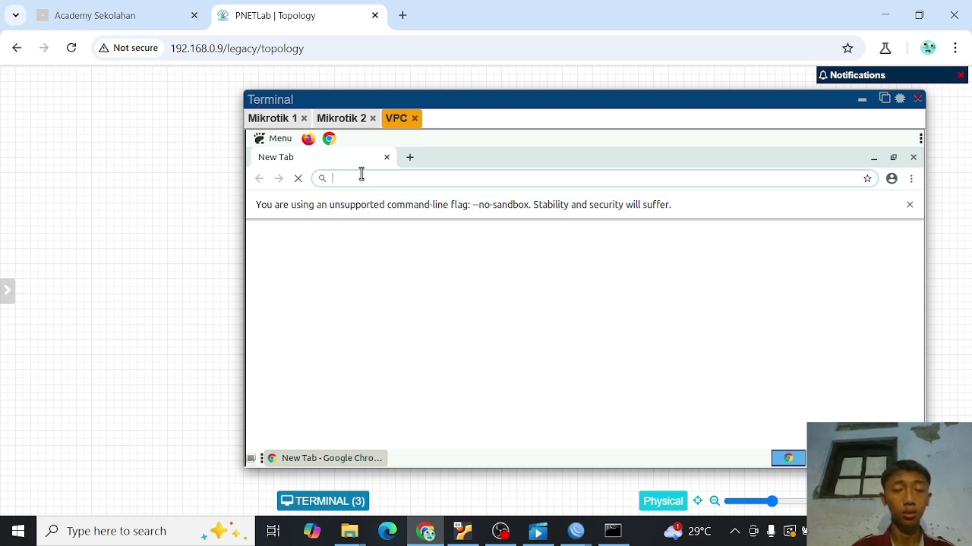
{"action": "type", "text": "sp"}
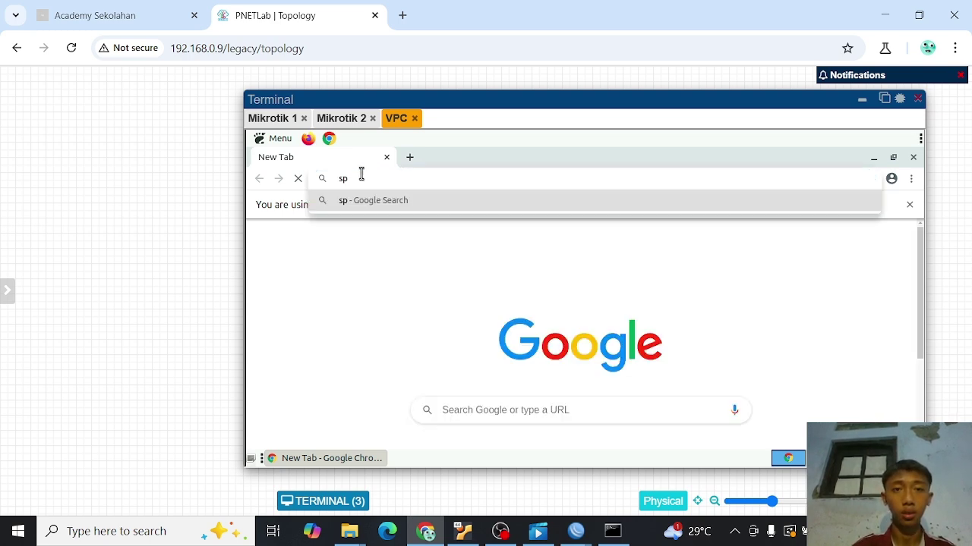
{"action": "type", "text": "ee"}
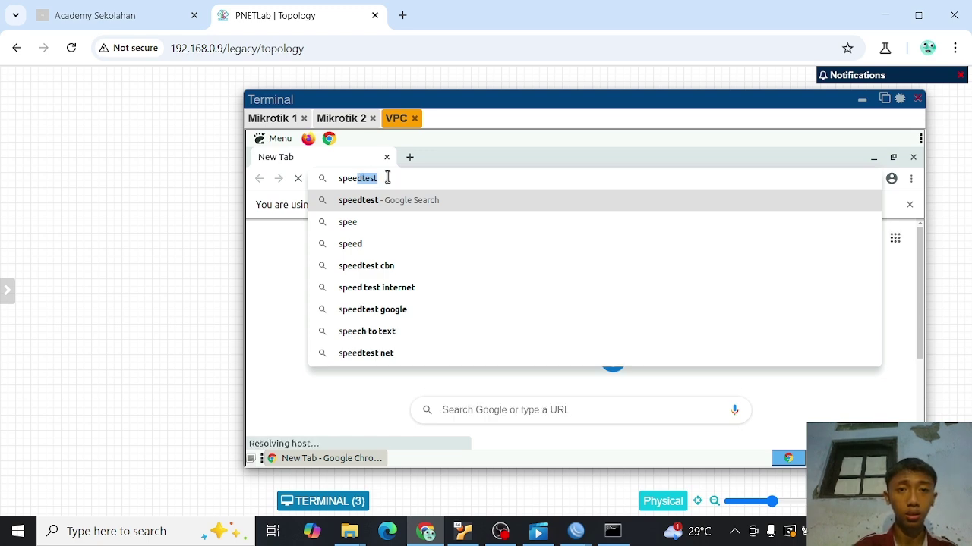
{"action": "key", "text": "Right"}
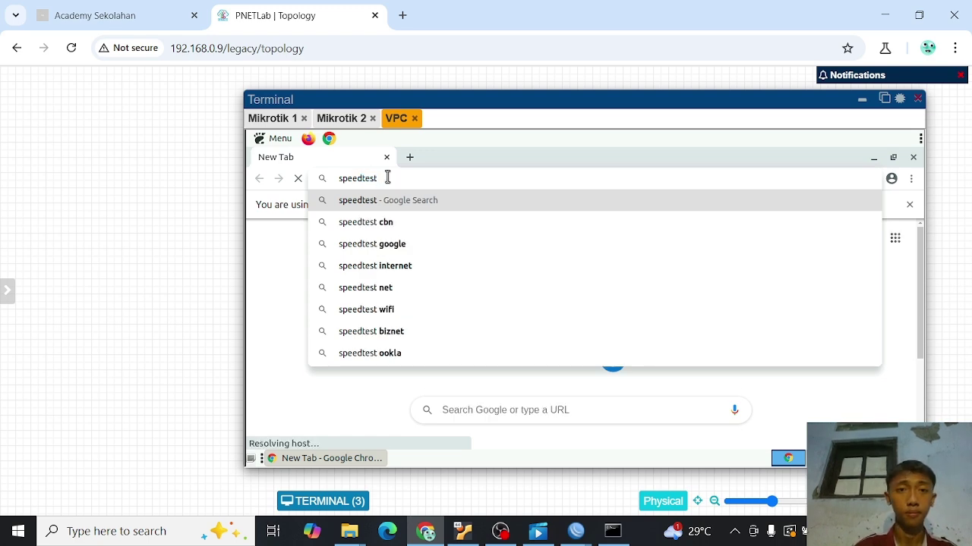
{"action": "key", "text": "Return"}
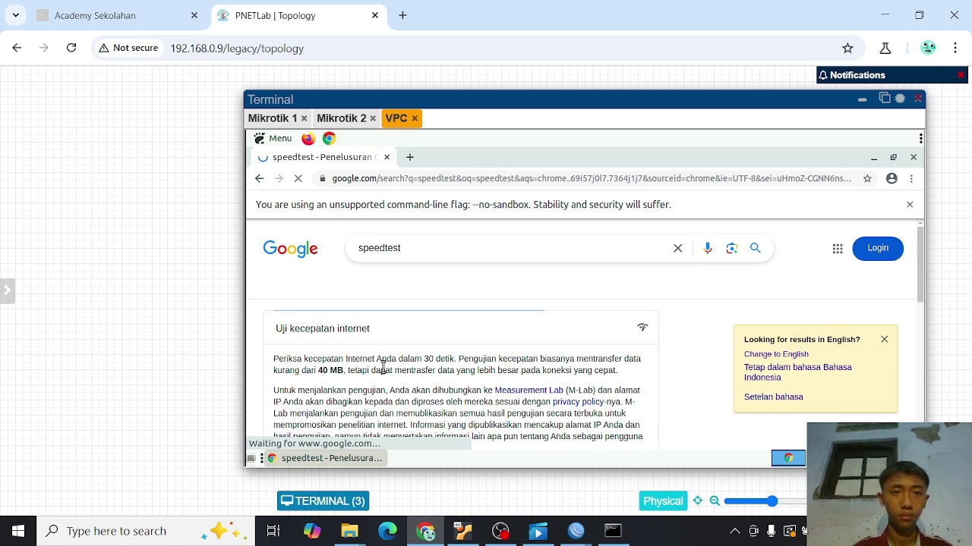
{"action": "scroll", "coordinate": [383, 368], "scroll_direction": "down", "scroll_amount": 4}
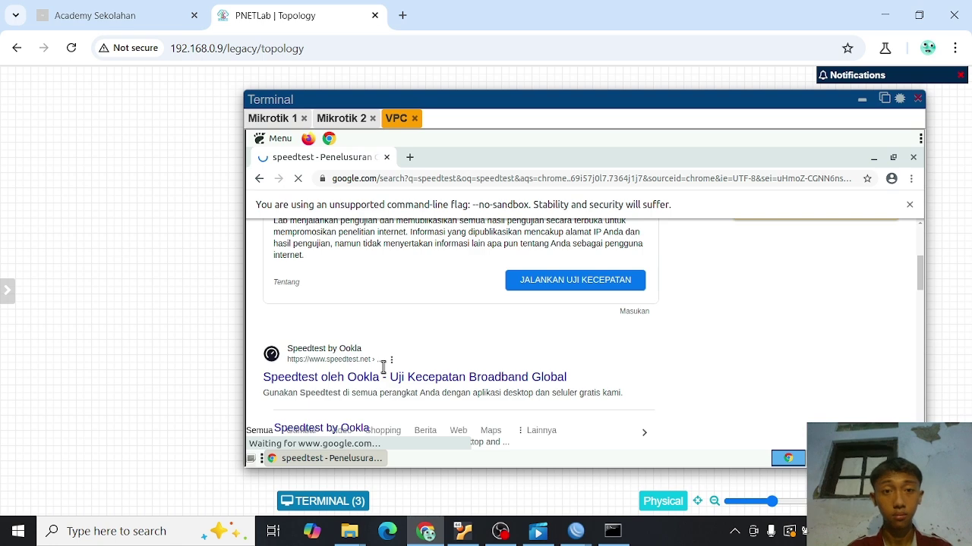
{"action": "scroll", "coordinate": [383, 368], "scroll_direction": "down", "scroll_amount": 2}
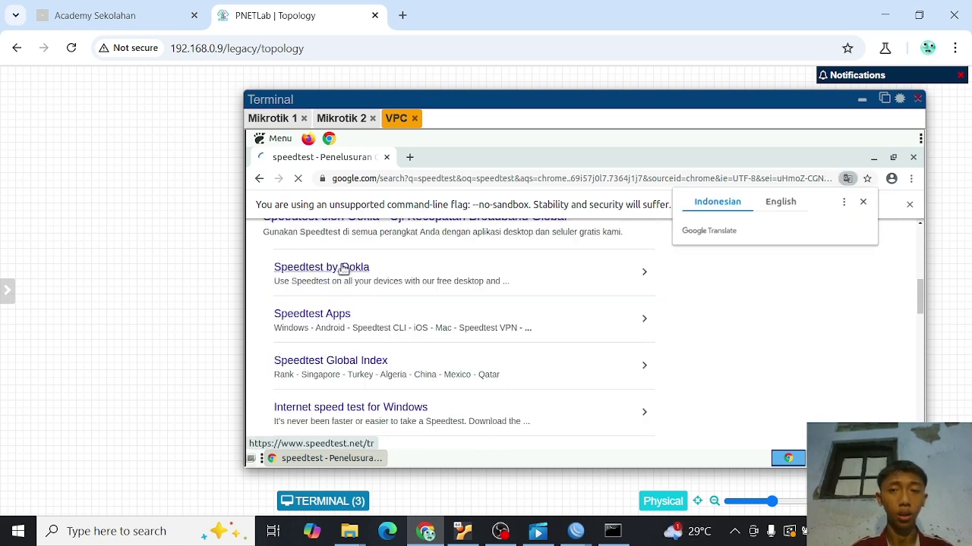
- Open the Speedtest by Ookla result and continue past the speedtest.net privacy notice
{"action": "left_click", "coordinate": [343, 269]}
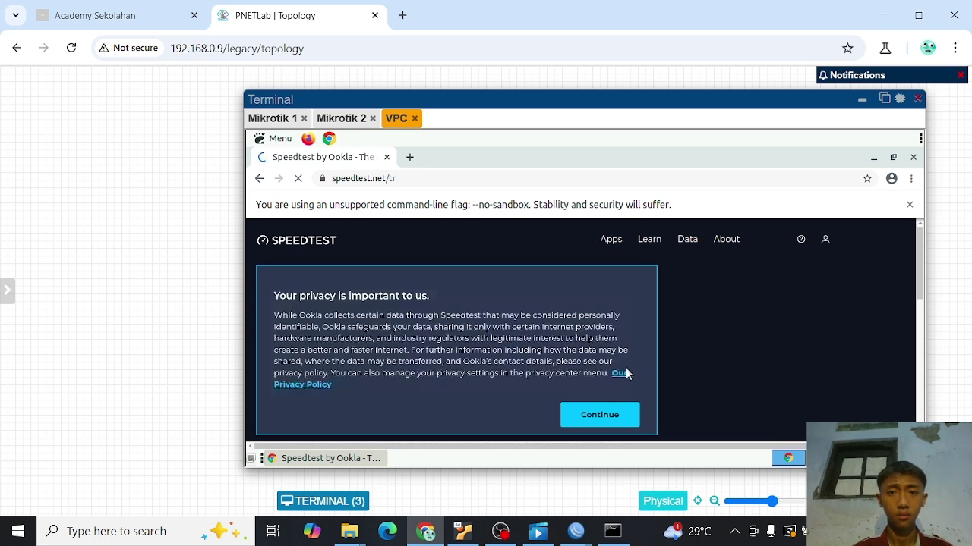
{"action": "left_click", "coordinate": [608, 413]}
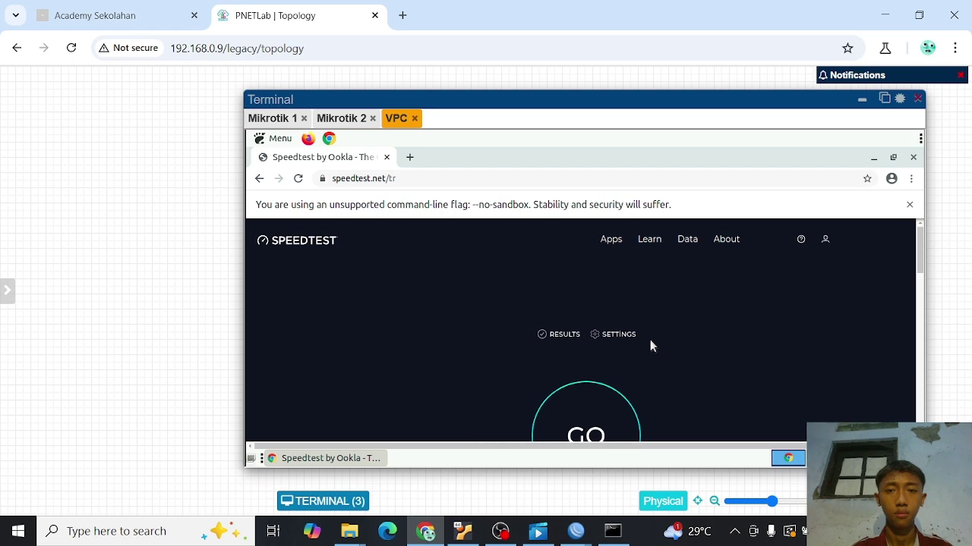
{"action": "scroll", "coordinate": [648, 342], "scroll_direction": "down", "scroll_amount": 1}
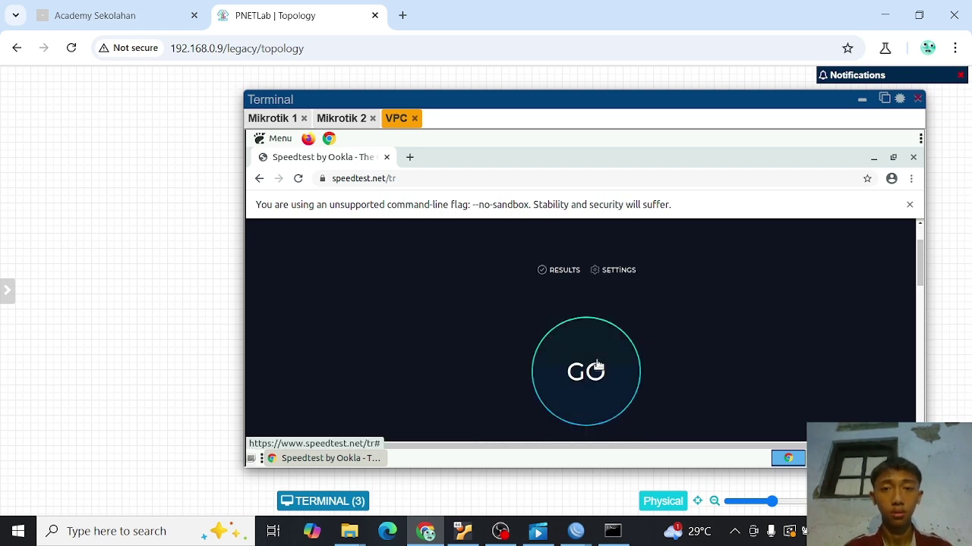
- Press GO on speedtest.net and close the Page Unresponsive warning while the test runs
{"action": "left_click", "coordinate": [597, 366]}
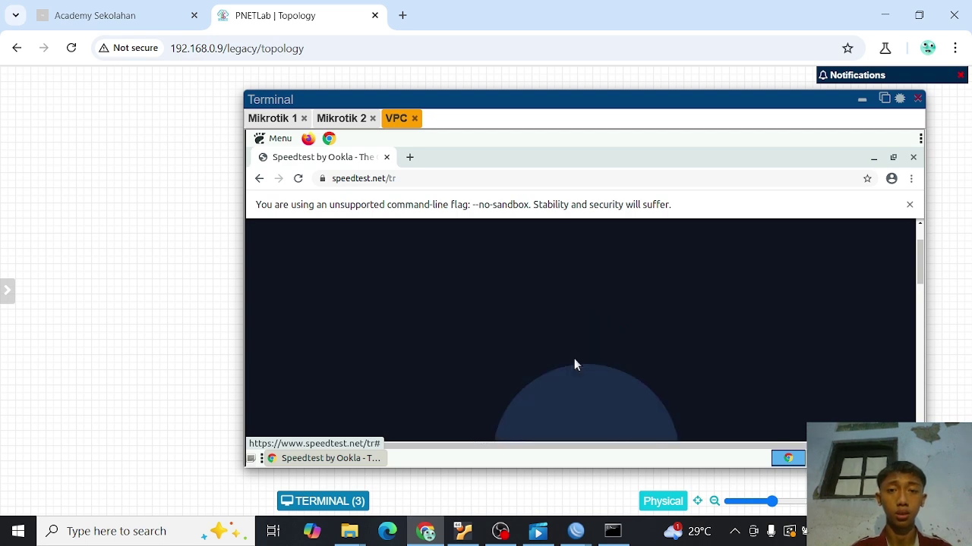
{"action": "left_click", "coordinate": [574, 363]}
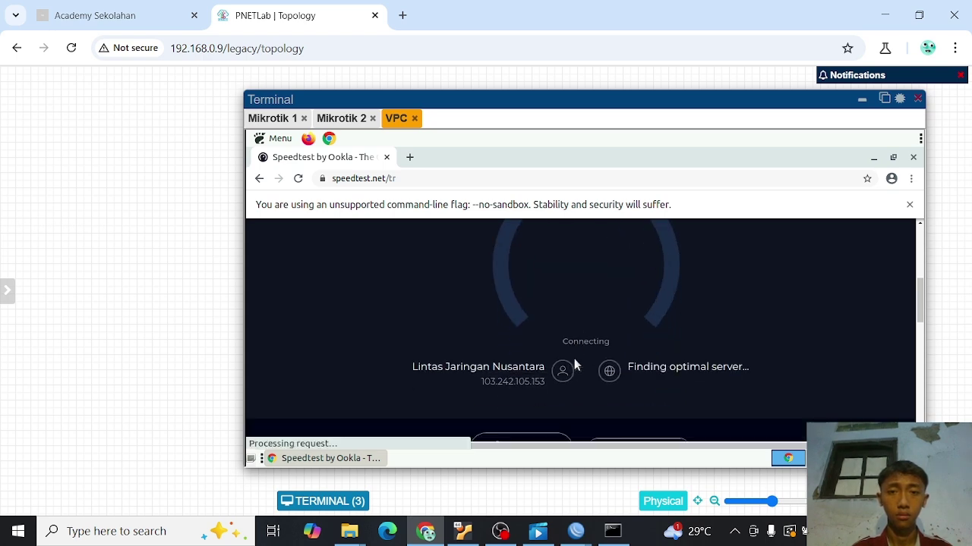
{"action": "scroll", "coordinate": [573, 364], "scroll_direction": "down", "scroll_amount": 2}
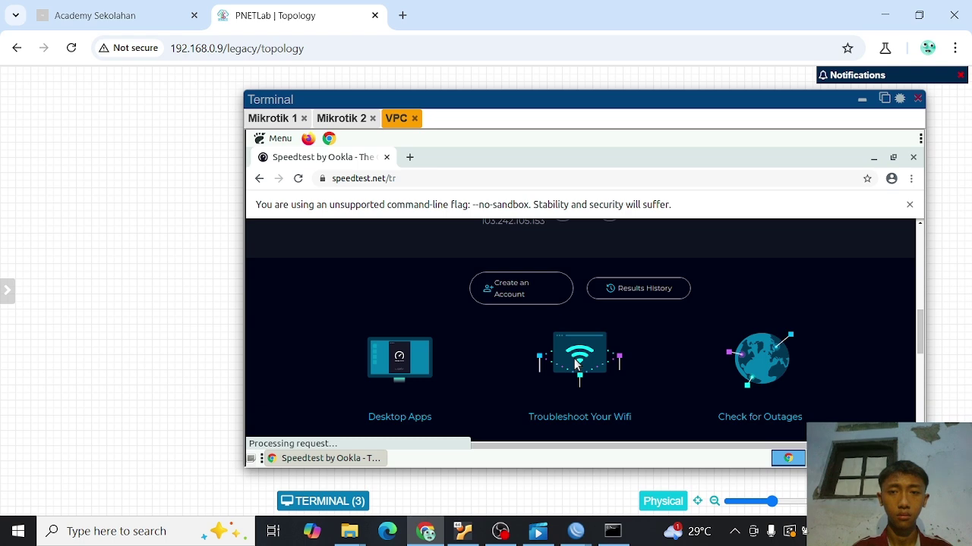
{"action": "scroll", "coordinate": [576, 309], "scroll_direction": "up", "scroll_amount": 2}
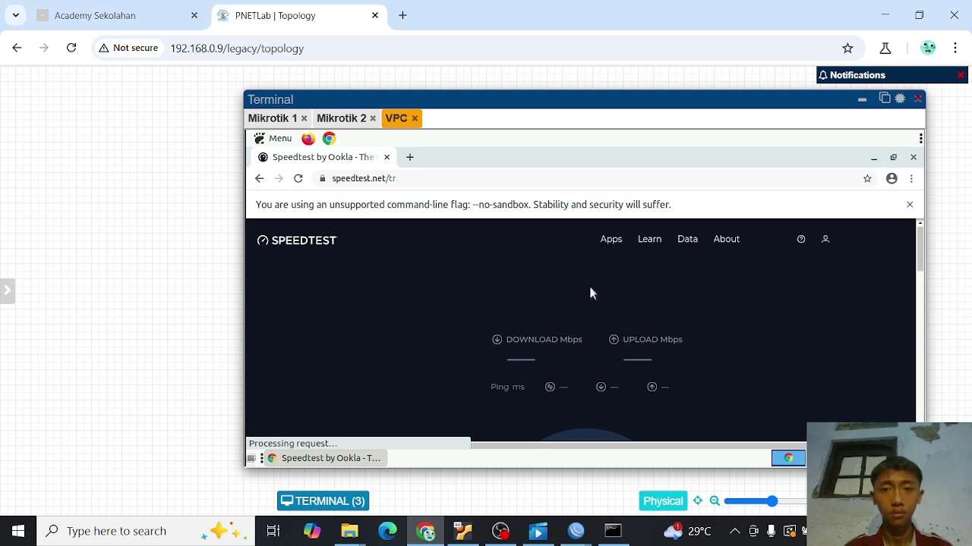
{"action": "scroll", "coordinate": [590, 293], "scroll_direction": "down", "scroll_amount": 2}
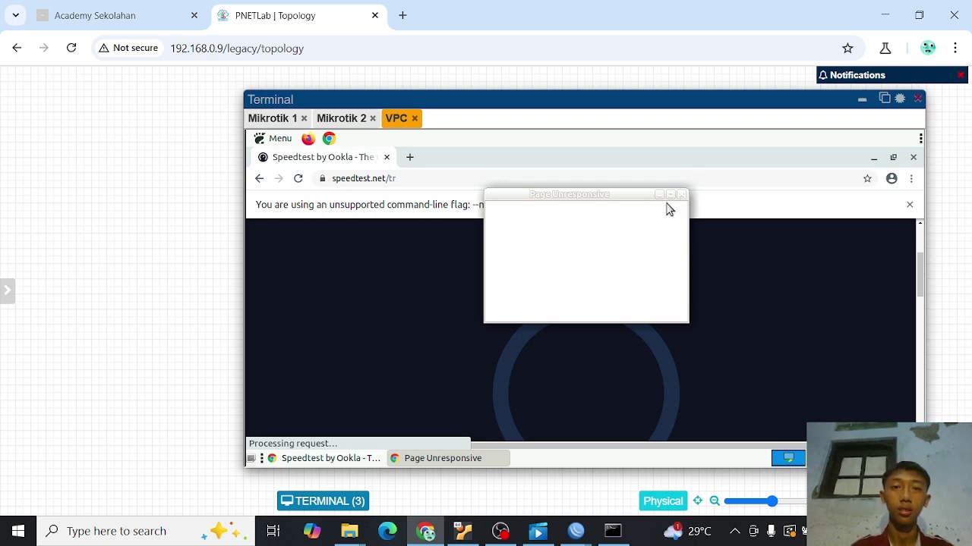
{"action": "left_click", "coordinate": [684, 195]}
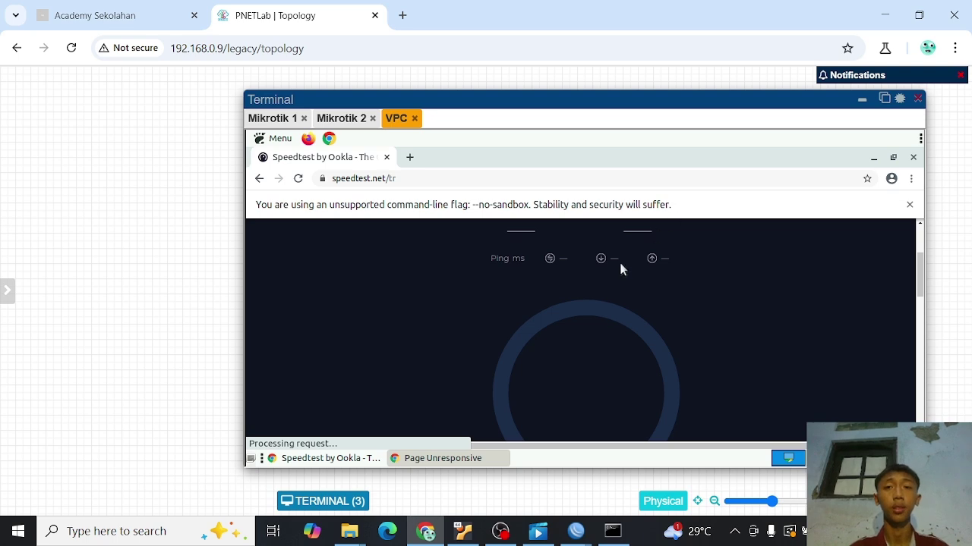